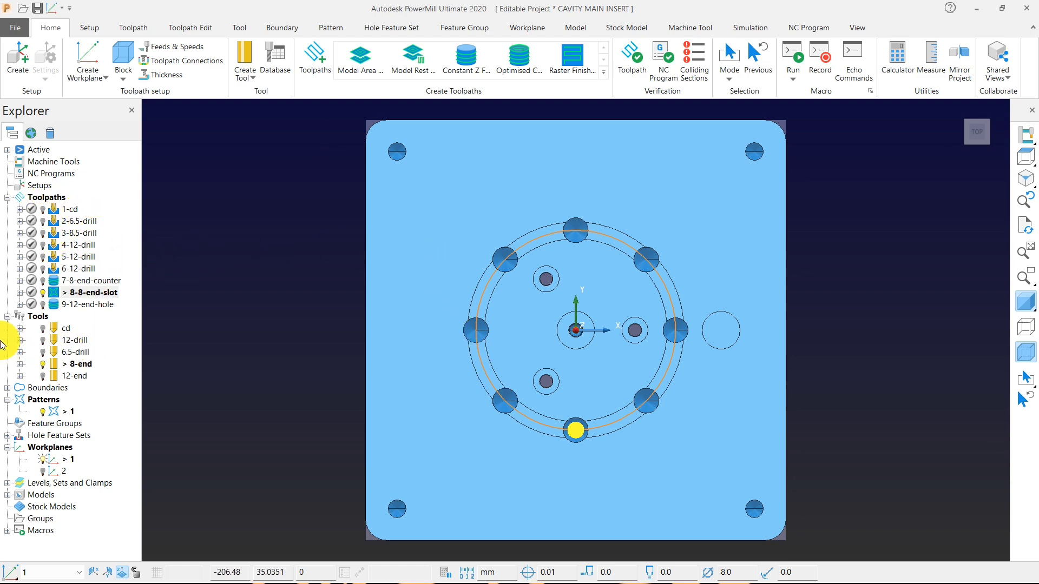
Collapse the Tools, Patterns and Workplanes groups in the project tree.
click(7, 318)
click(7, 339)
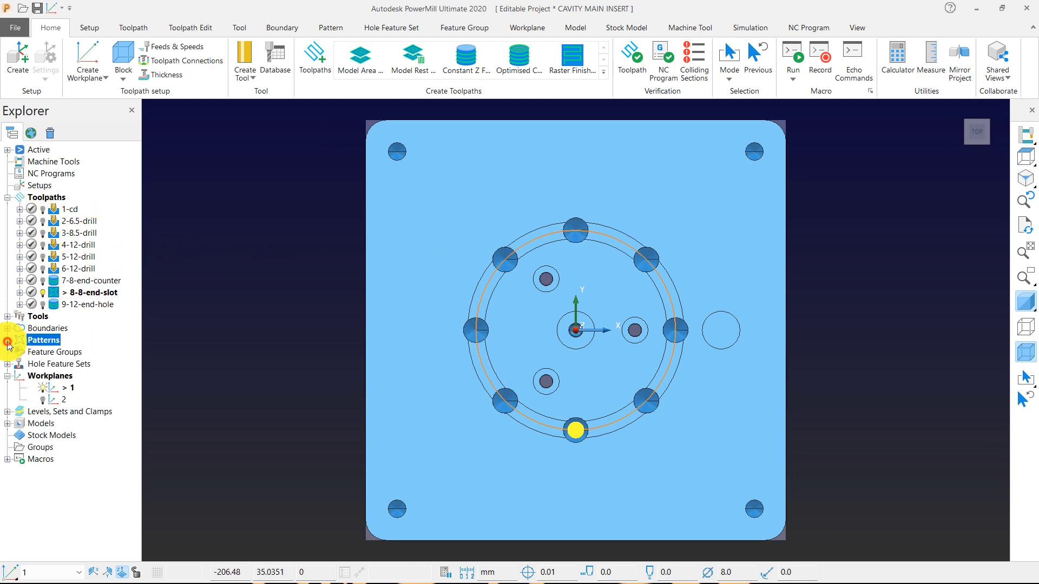
double_click(19, 376)
middle_drag(482, 325, 690, 341)
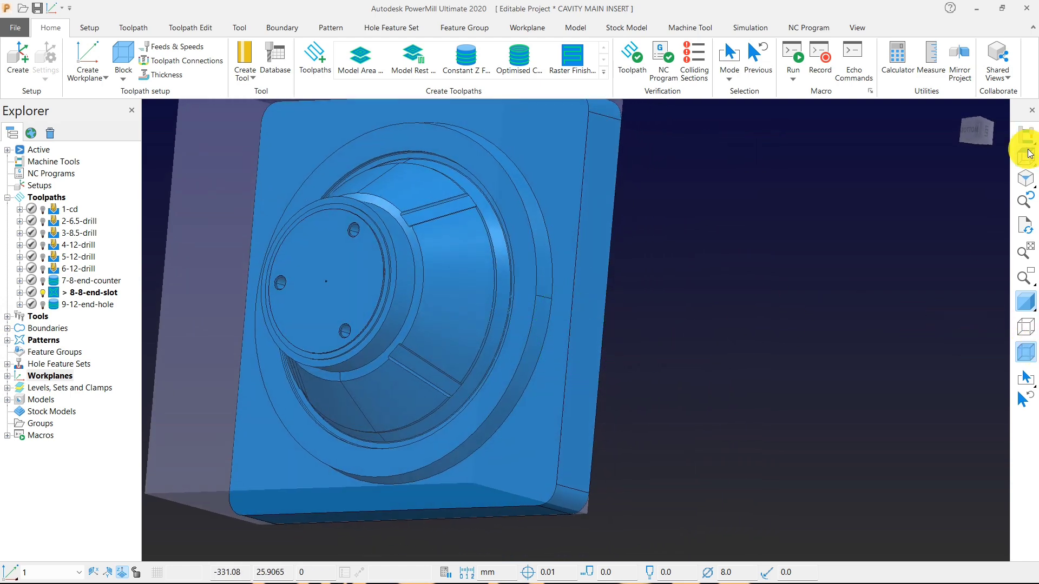
click(1027, 154)
middle_drag(303, 228, 478, 216)
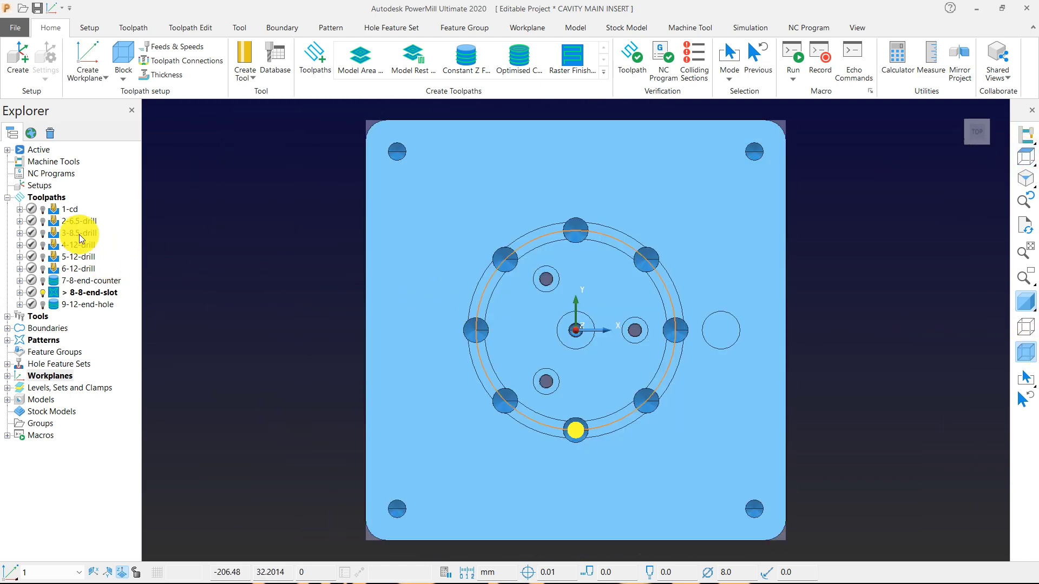
Create a toolpath folder named 1-setting.
right_click(47, 197)
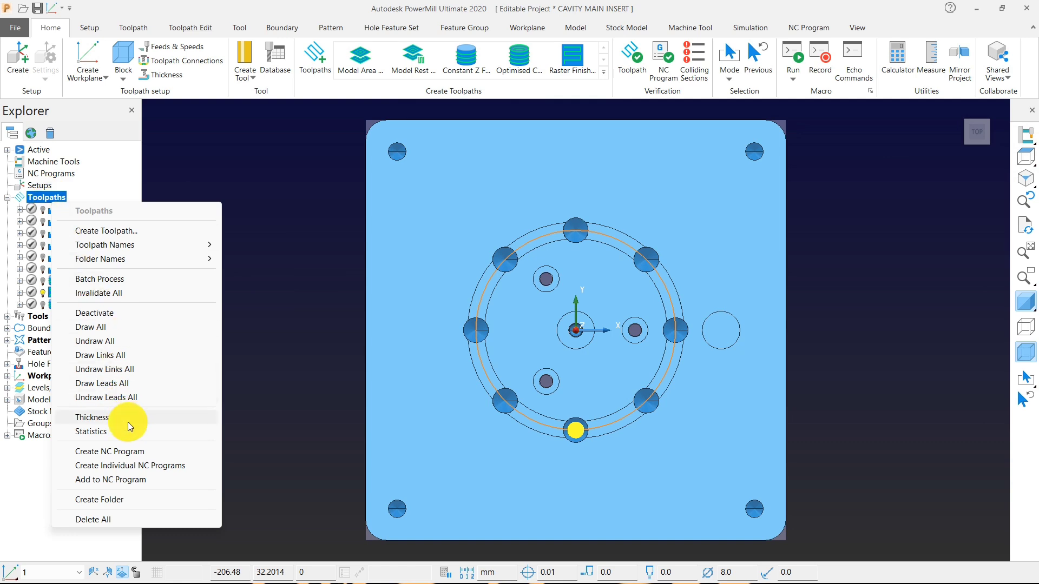
click(112, 499)
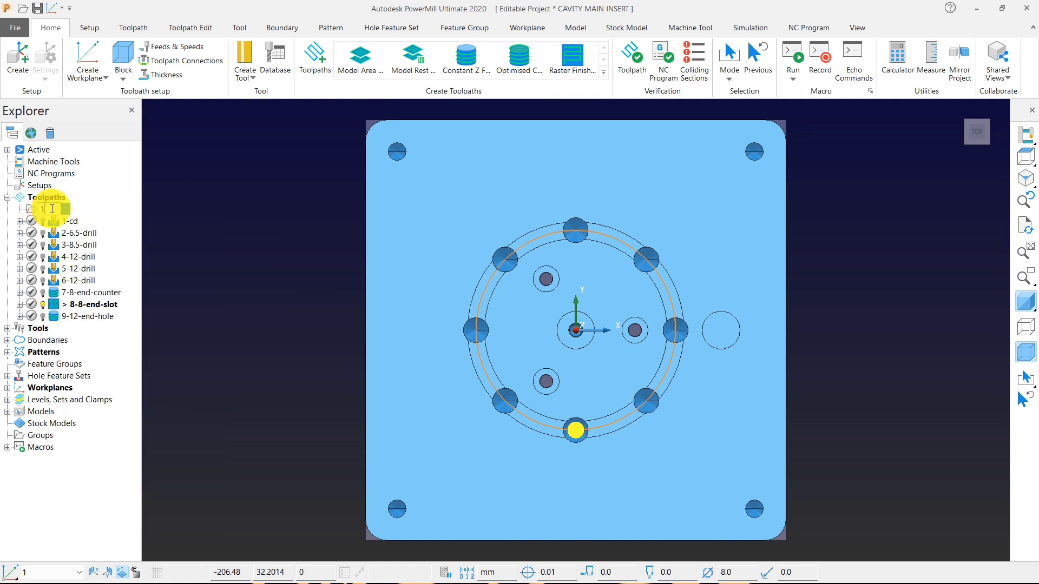
text(1-setting)
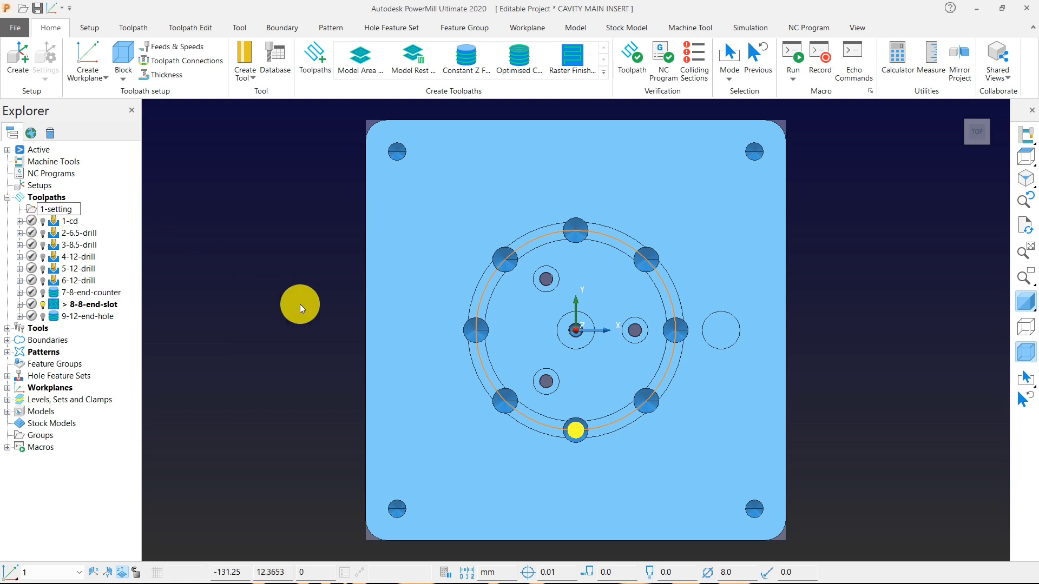
click(292, 316)
Move all toolpaths from 1-cd to 9-12-end-hole into the 1-setting folder.
click(98, 318)
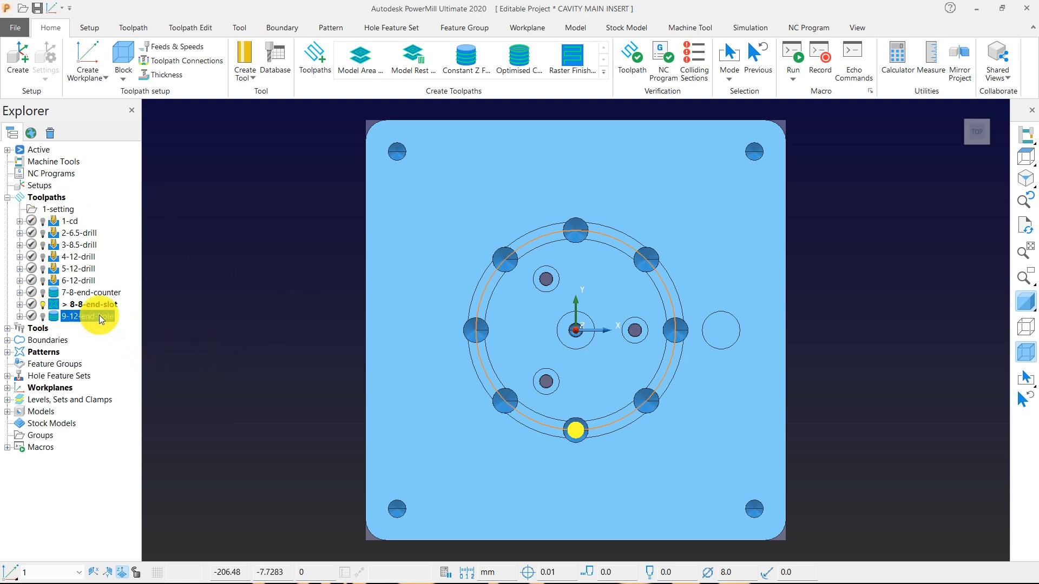
shift+click(71, 222)
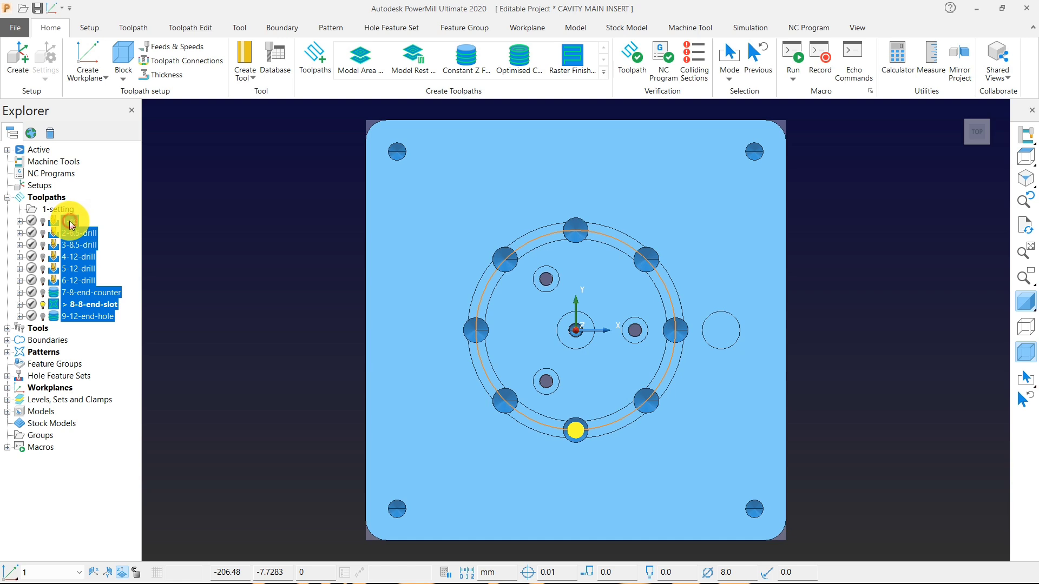
drag(70, 222, 64, 211)
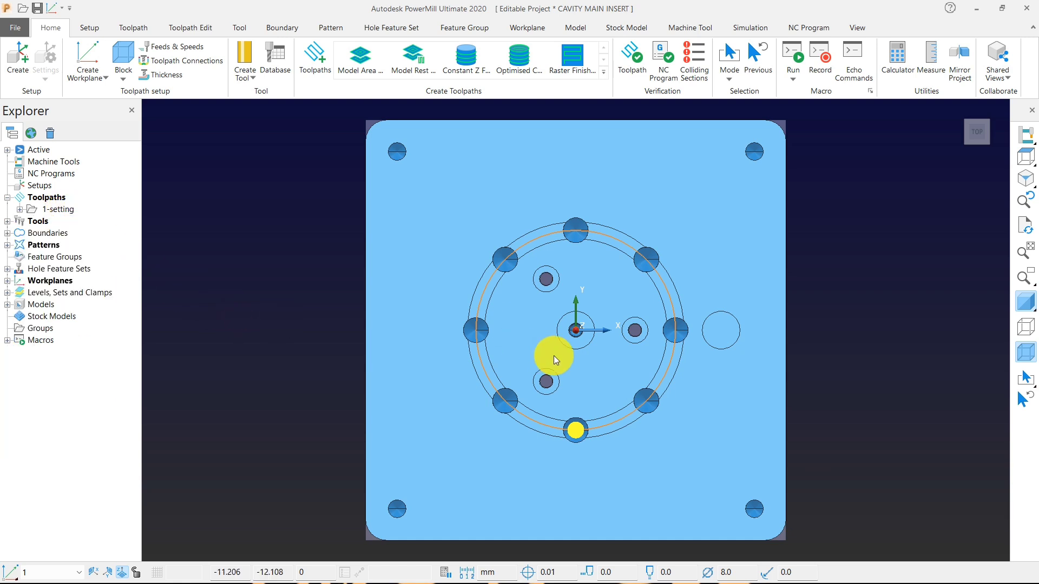
click(19, 210)
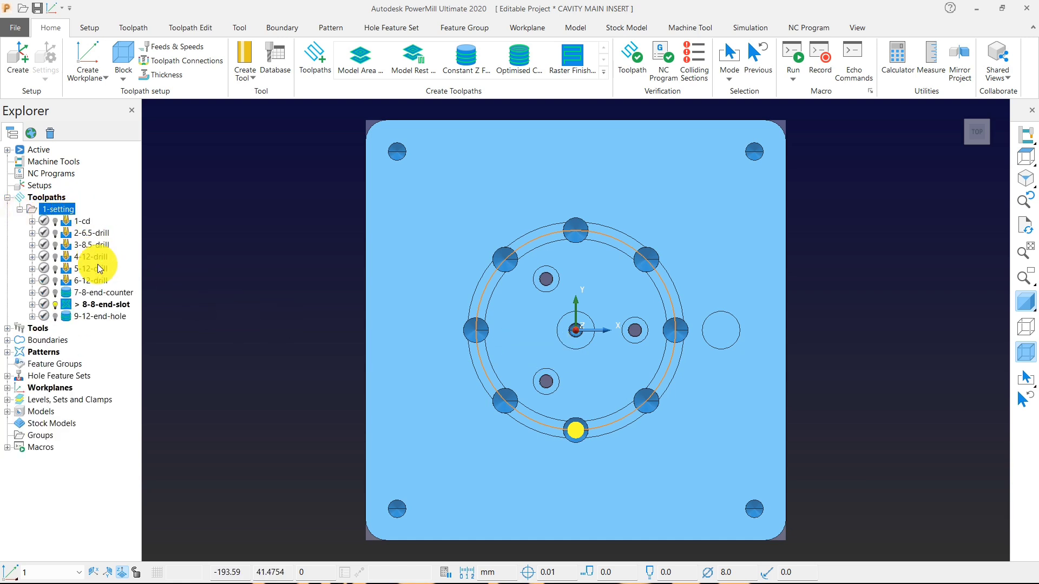
click(20, 209)
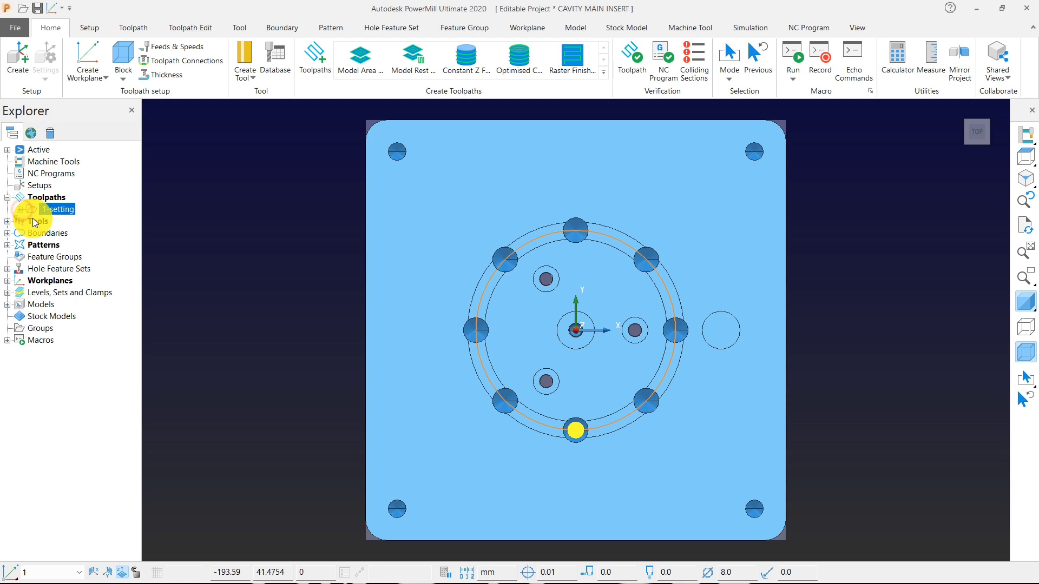
Run Delete All on the workplanes to clear out the unused workplane 2.
click(26, 280)
right_click(25, 281)
click(70, 455)
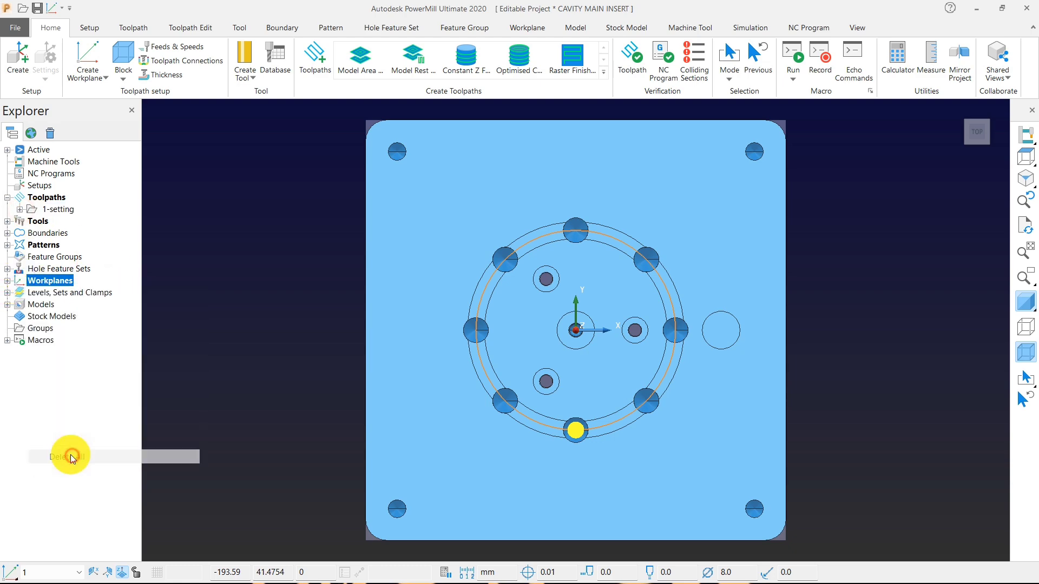
click(7, 281)
middle_drag(517, 382, 566, 238)
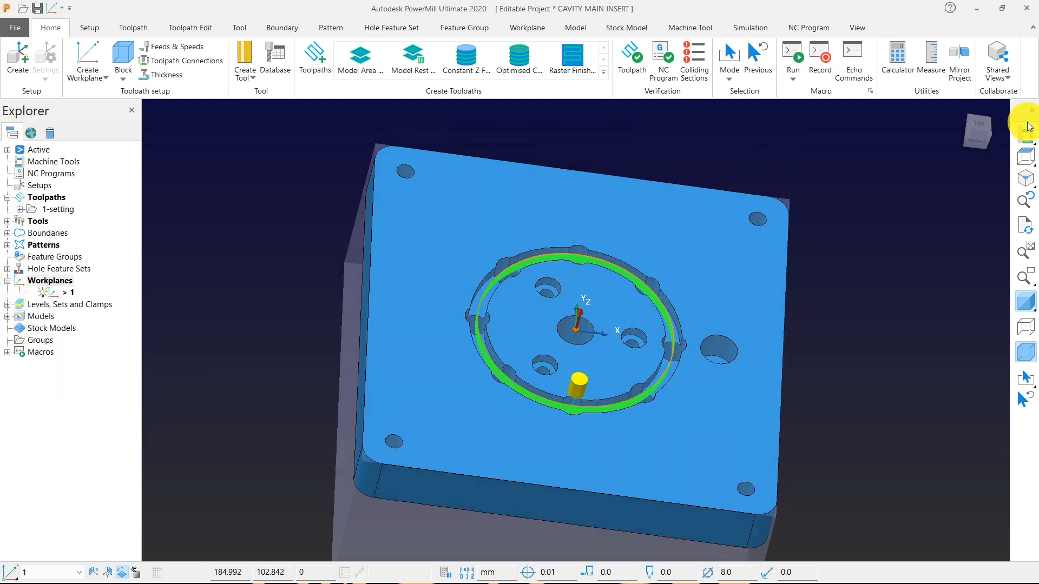
click(1025, 155)
Create a new workplane named 2 at the origin of workplane 1 and activate it.
right_click(60, 281)
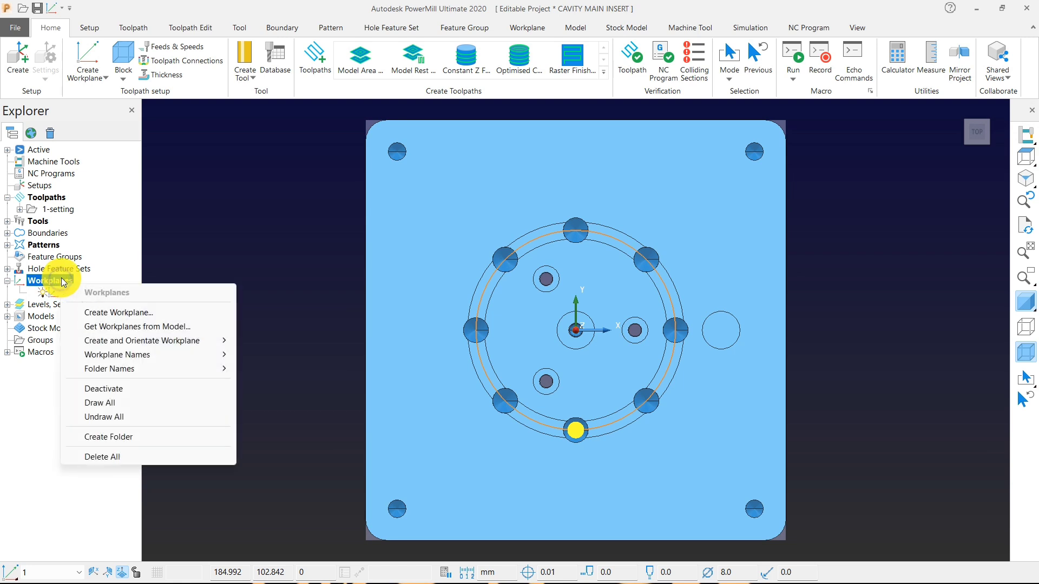
click(113, 312)
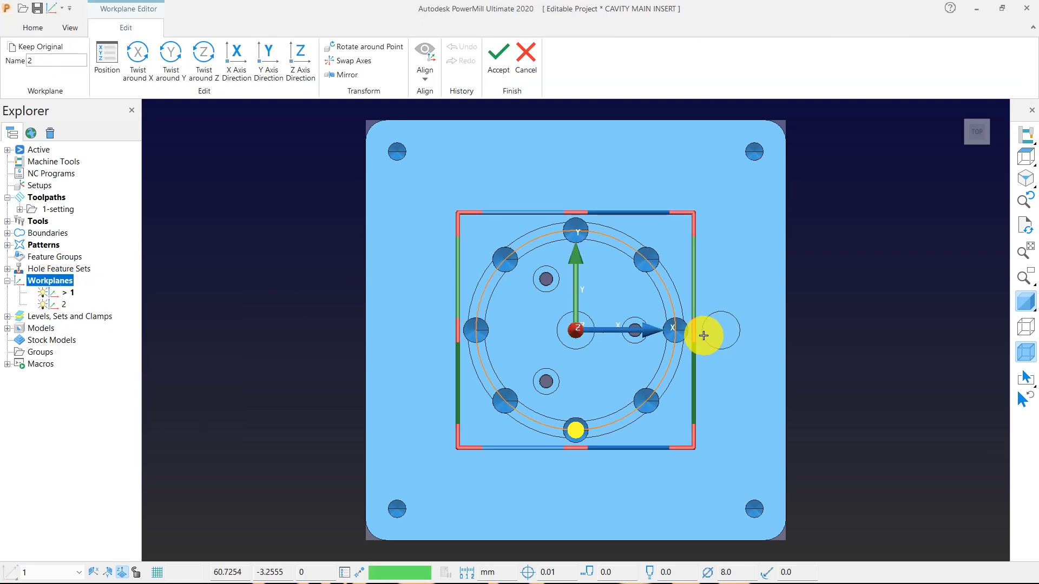
click(498, 53)
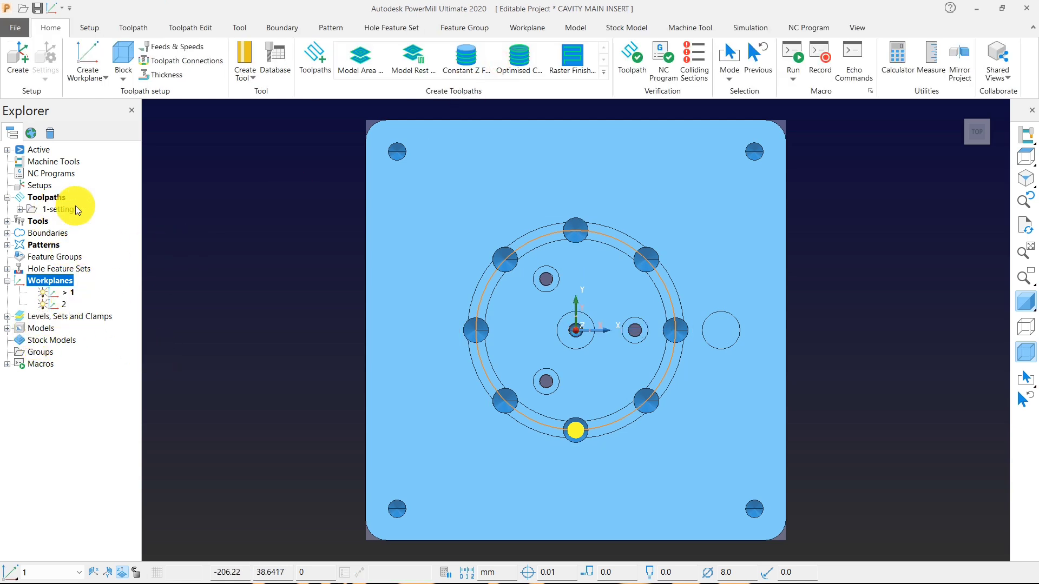
right_click(56, 303)
click(94, 372)
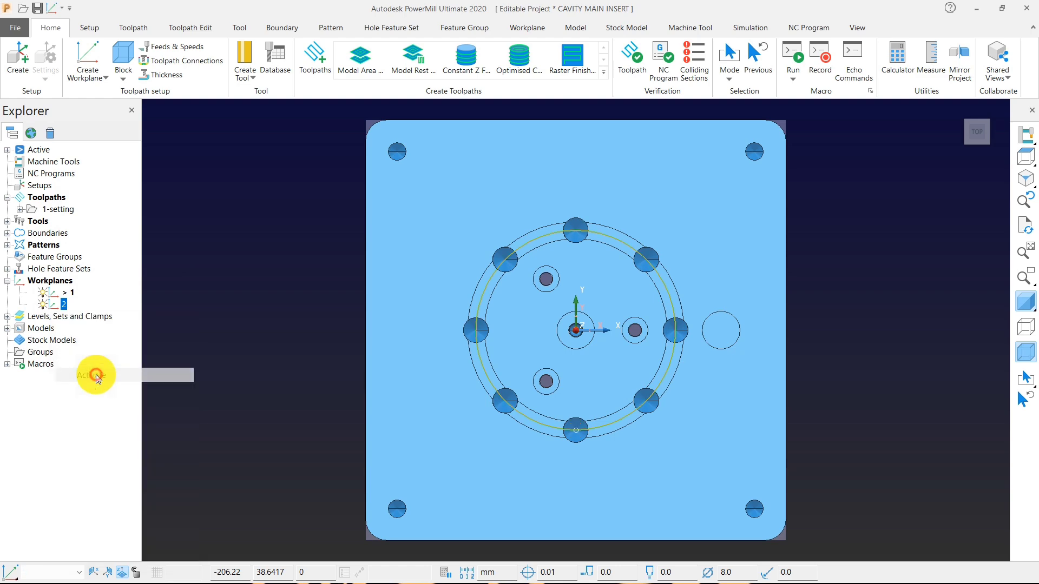
Edit workplane 2 and twist it 180 degrees around its Y axis so it faces the opposite side of the part.
right_click(63, 309)
click(112, 342)
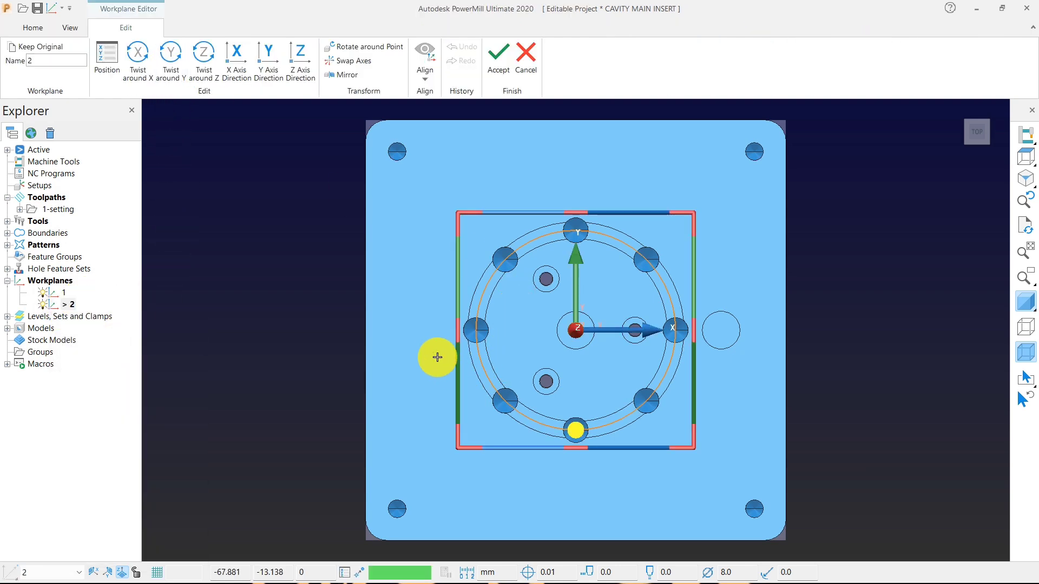
middle_drag(433, 355, 767, 337)
click(1026, 153)
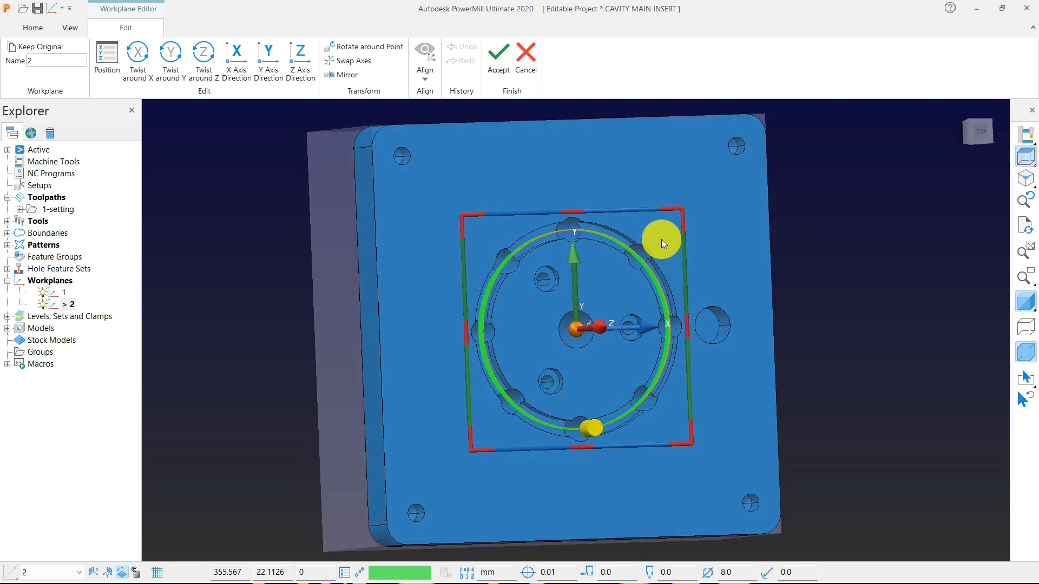
click(172, 56)
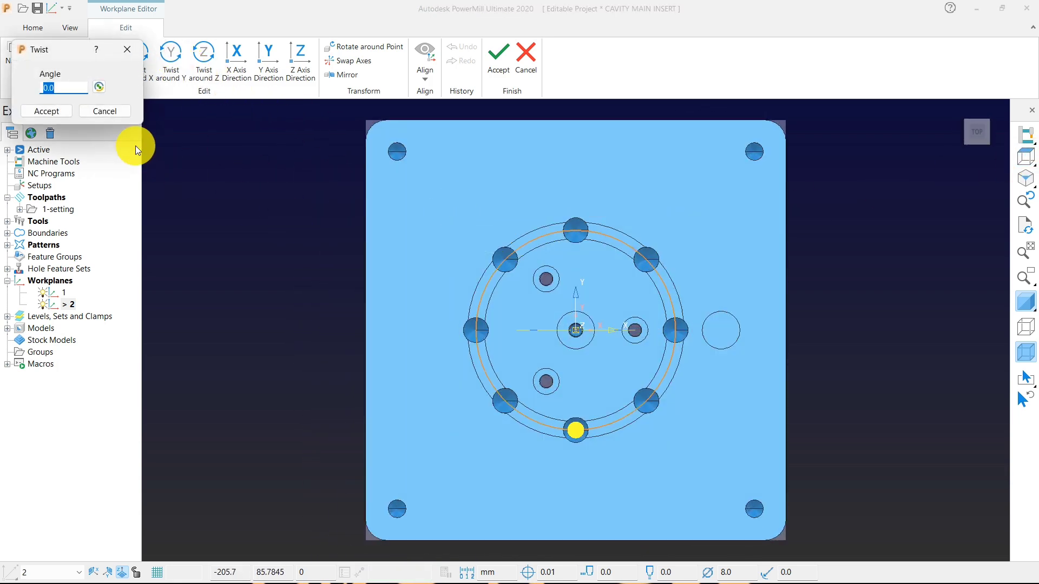
text(180)
key(Return)
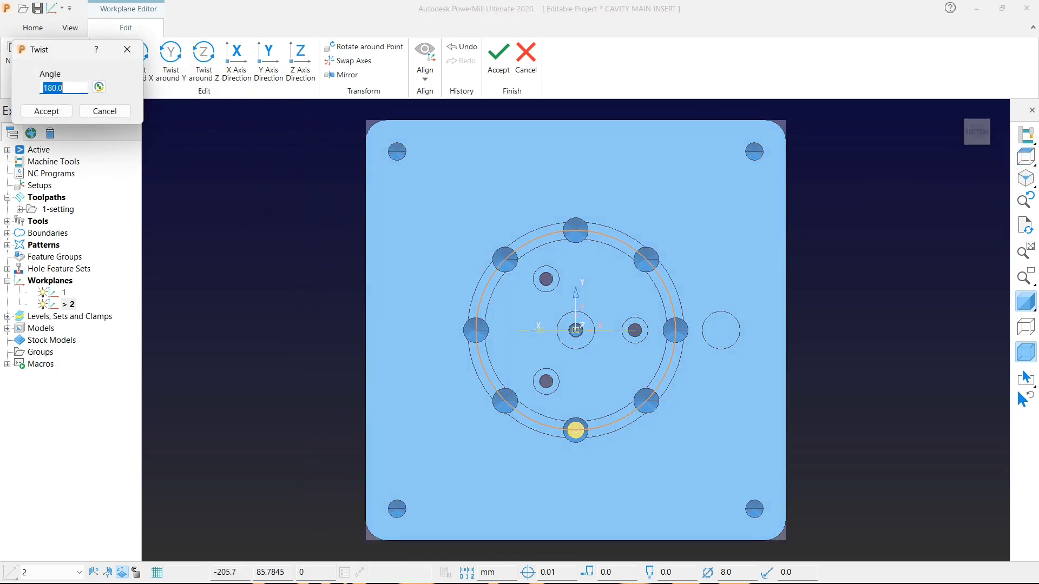
click(1024, 160)
click(54, 111)
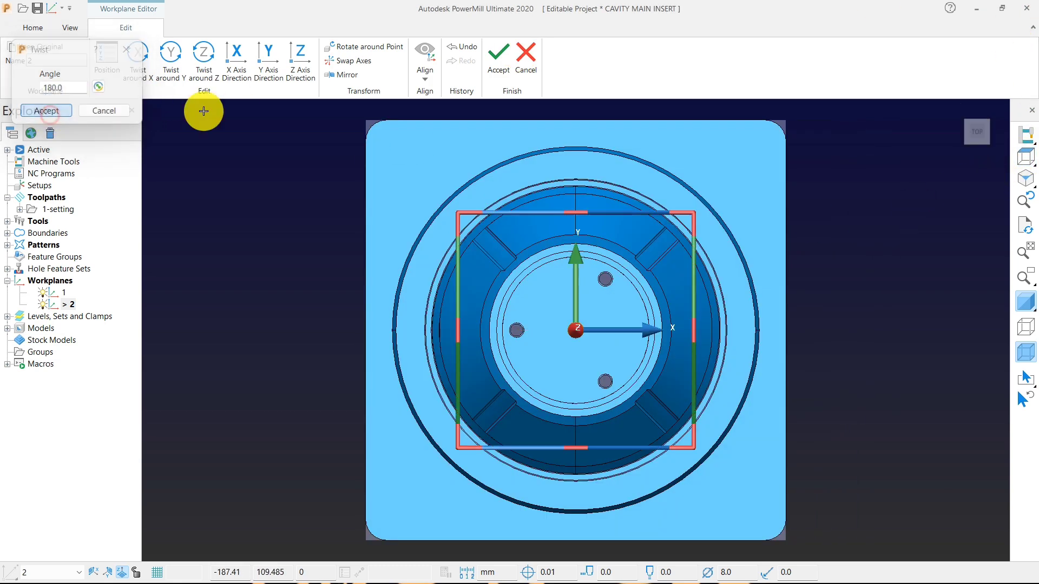
click(502, 57)
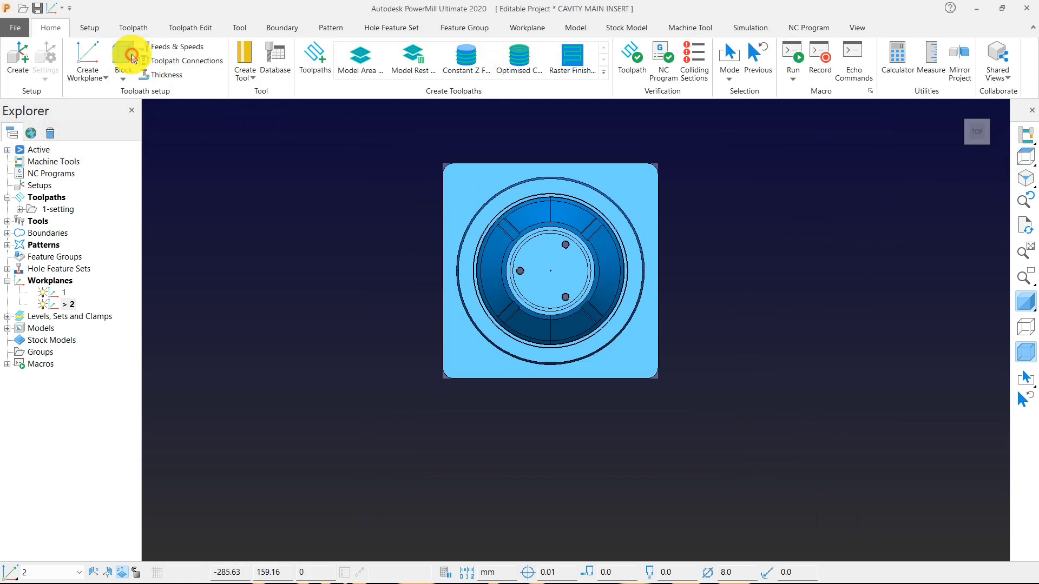
Calculate a box block from the model on the active flipped workplane, with tolerance 0.1 and expansion 0.0.
click(128, 62)
click(225, 351)
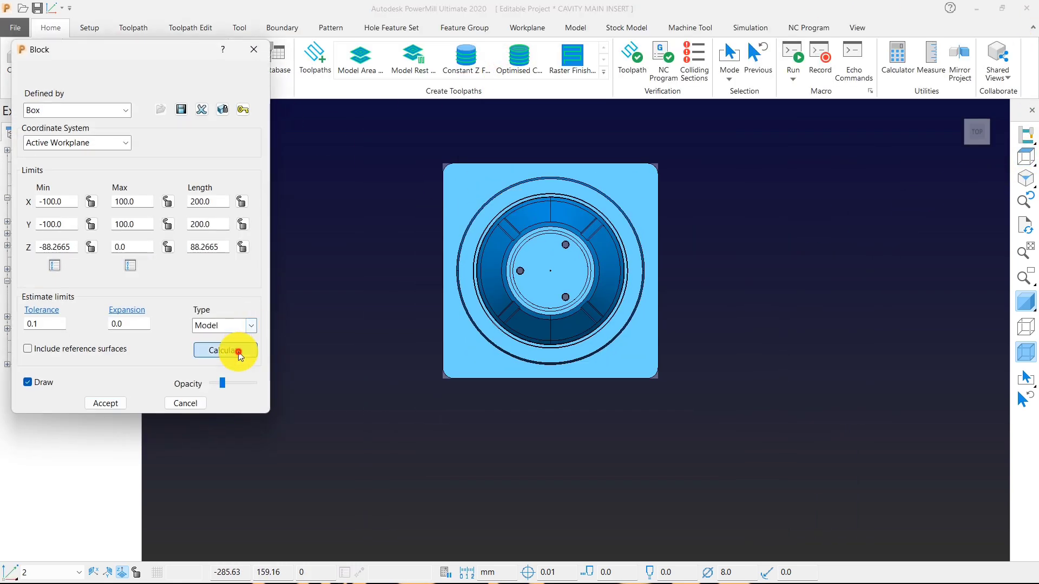
click(106, 403)
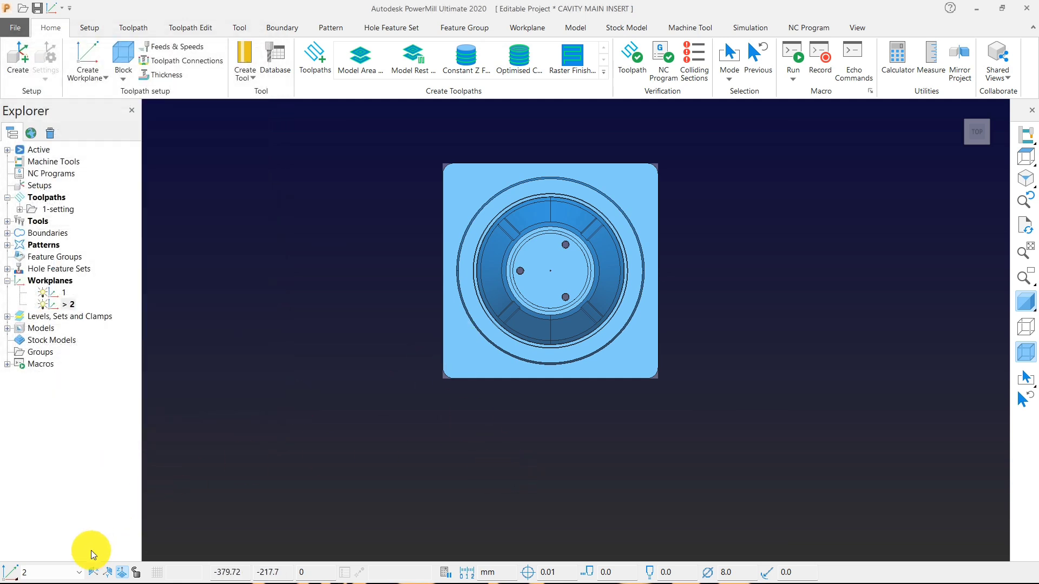
Create a workplane positioned at the centre of the block's top face and activate it.
mouse_move(10, 577)
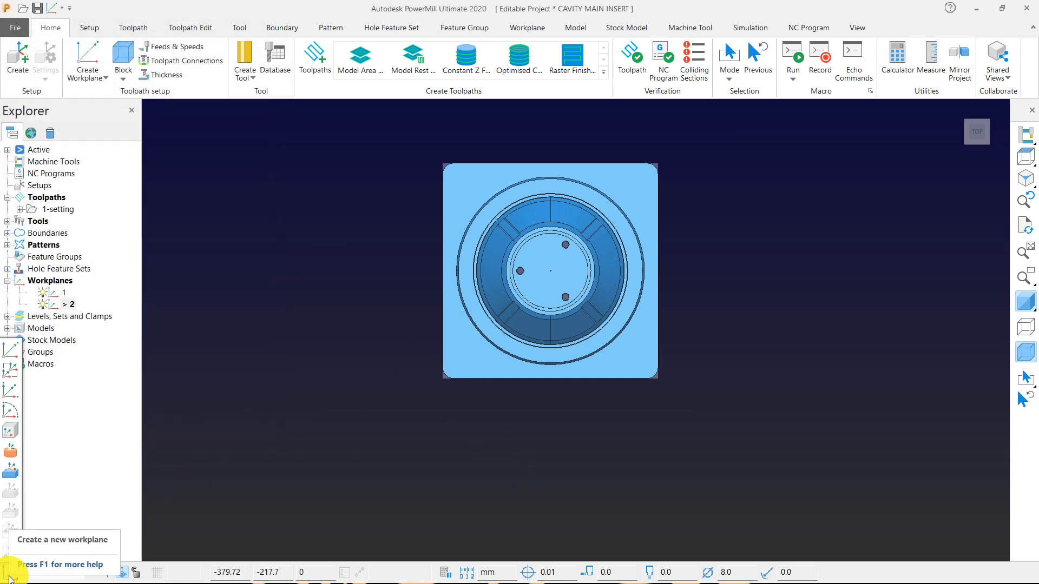
click(10, 473)
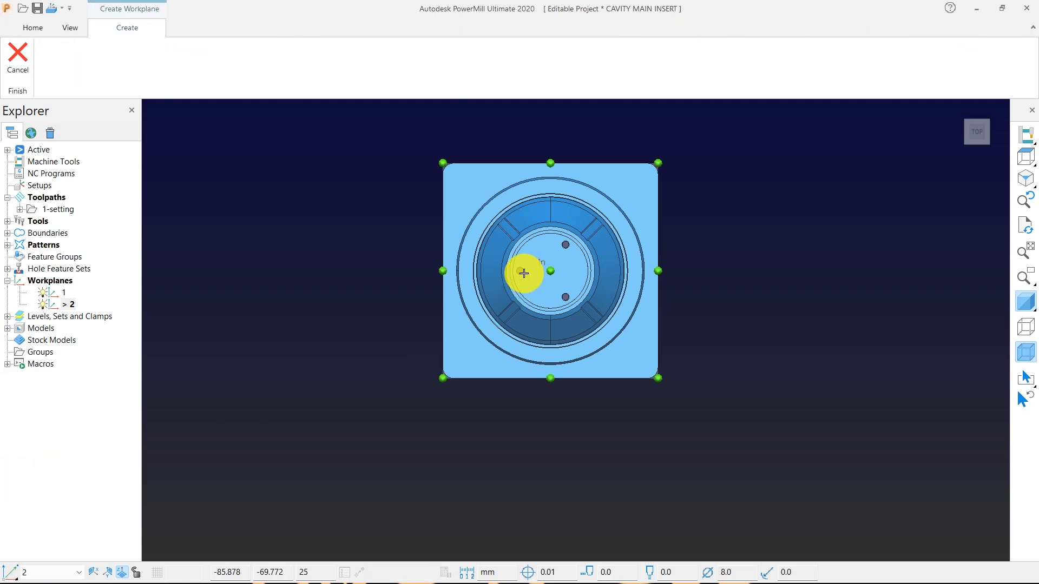
click(555, 272)
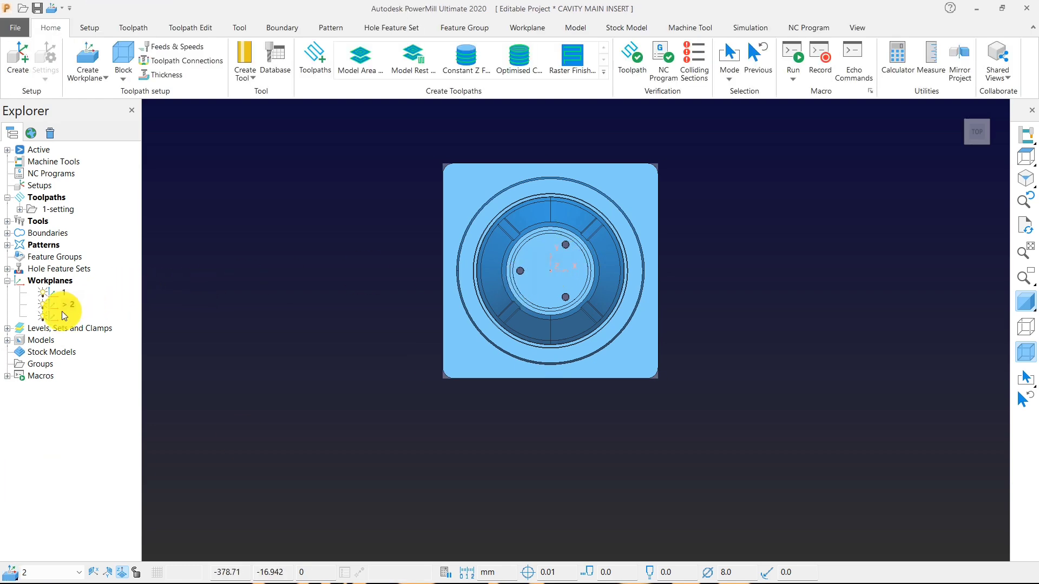
right_click(63, 316)
click(98, 386)
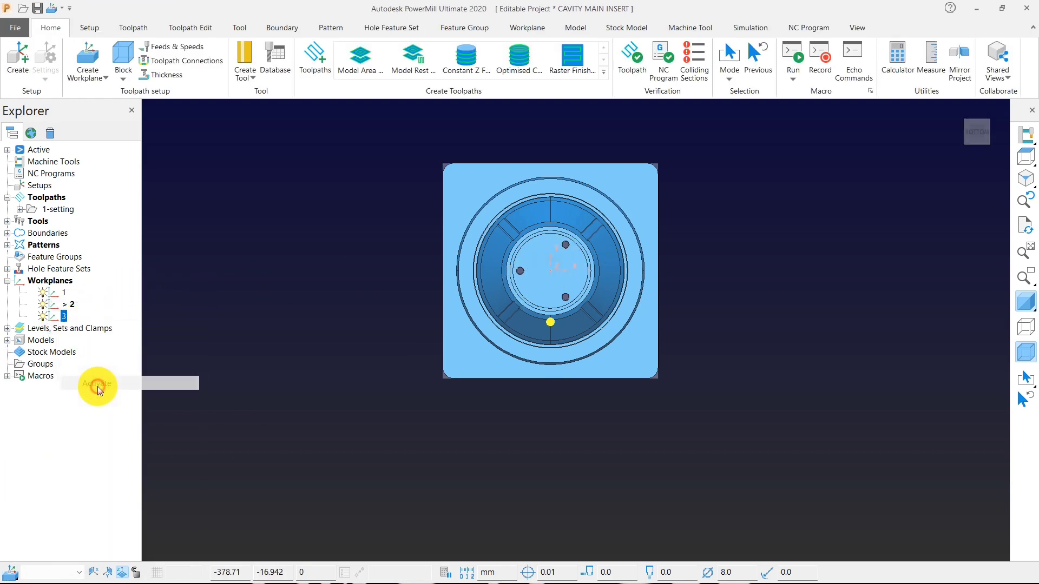
Recalculate the box block from the model relative to the active workplane 3.
click(121, 58)
click(239, 351)
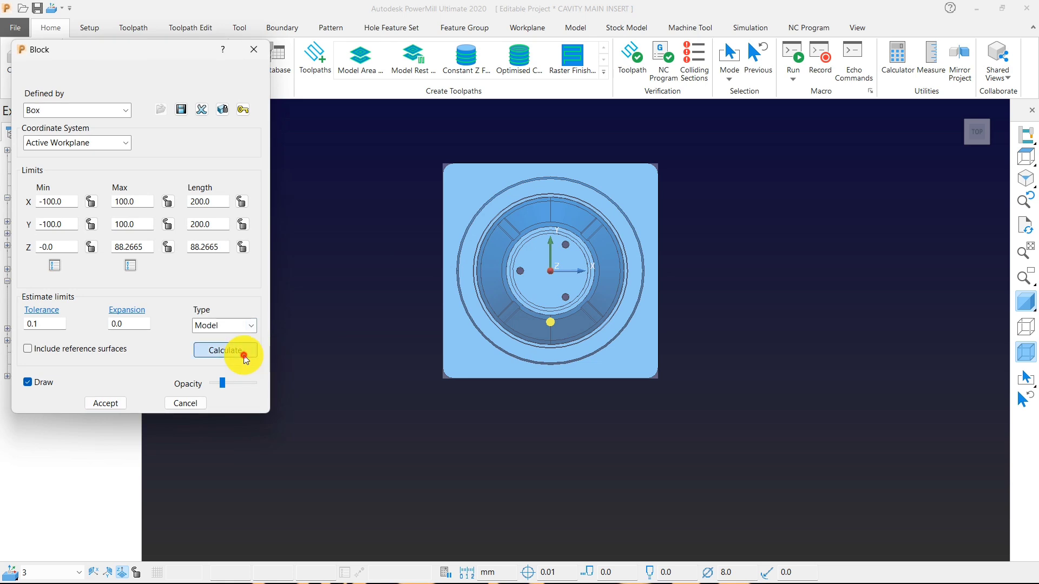
click(112, 406)
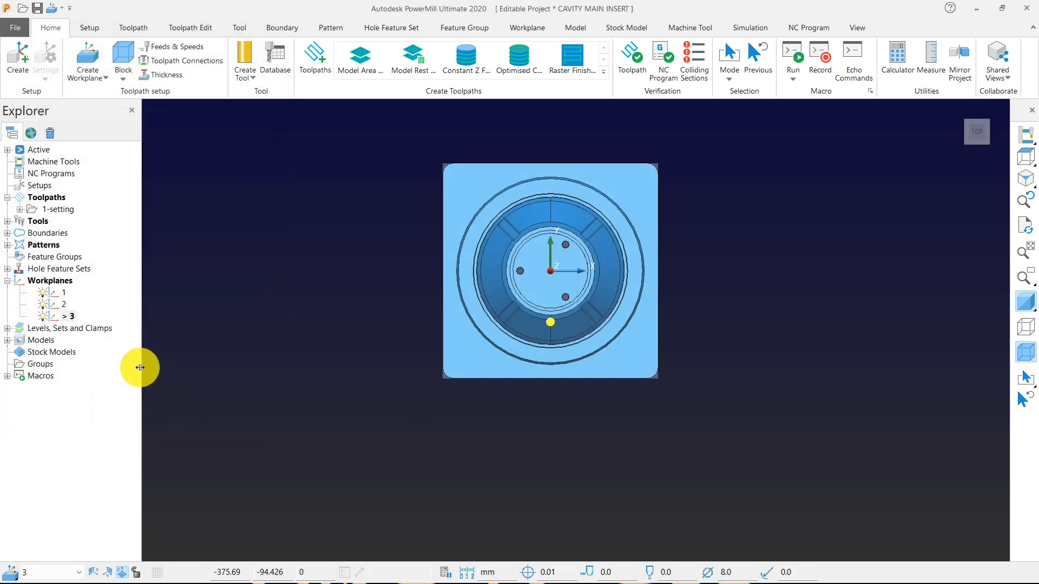
Delete the old workplane 2 and rename the active workplane 3 as 2.
right_click(63, 304)
click(126, 551)
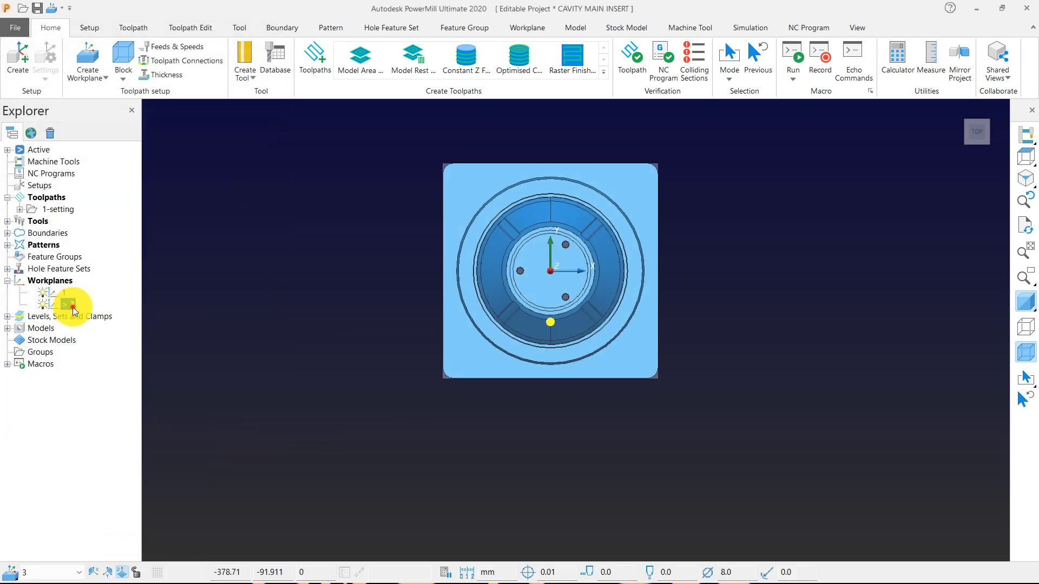
double_click(74, 308)
text(2)
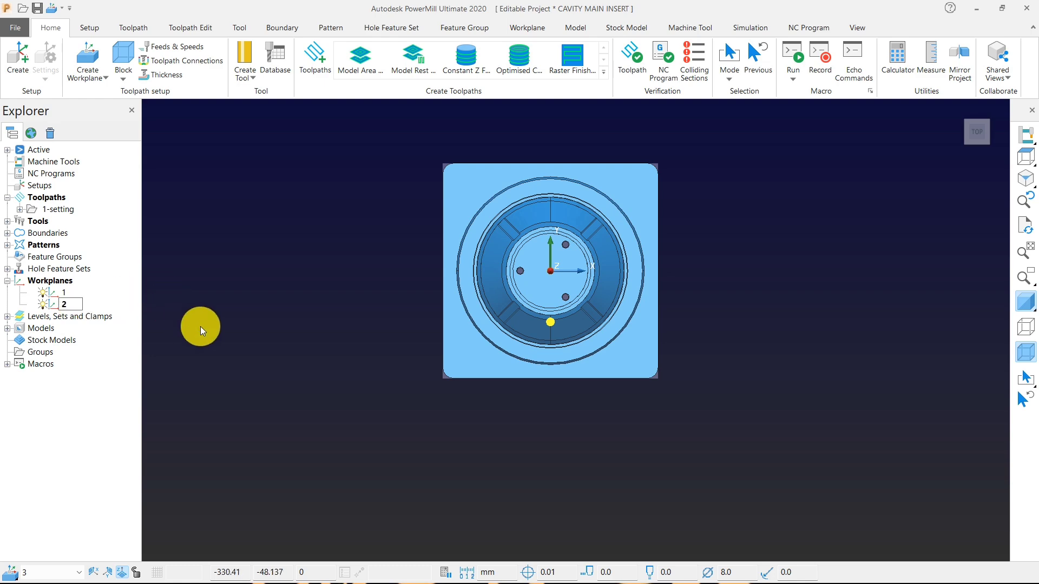
key(Return)
middle_drag(468, 327, 678, 258)
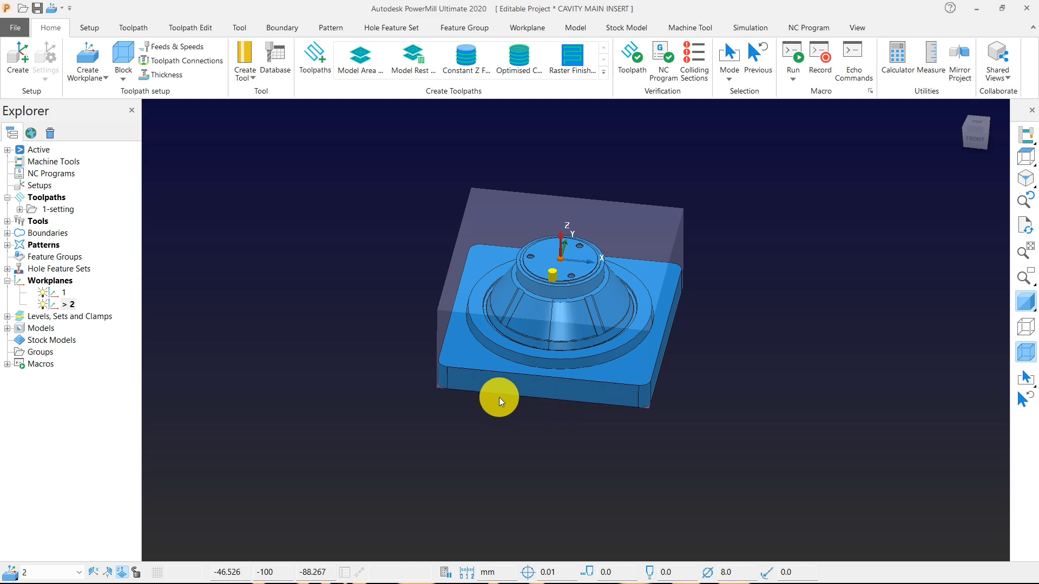
middle_drag(499, 397, 600, 254)
scroll(486, 401, up, 5)
middle_drag(549, 313, 554, 385)
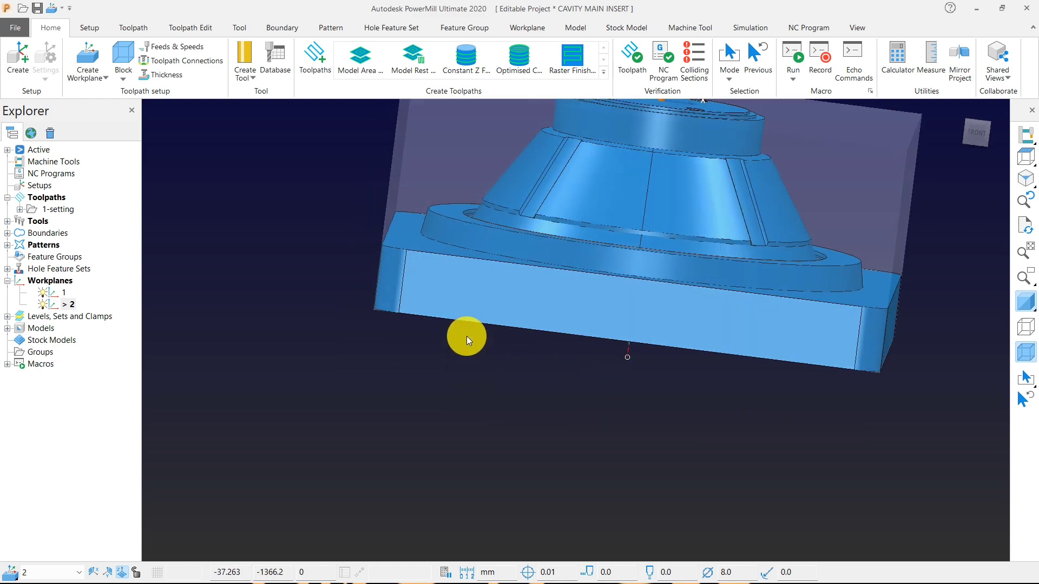
Recalculate the box block from the model on active workplane 2 and accept it.
click(118, 50)
click(232, 350)
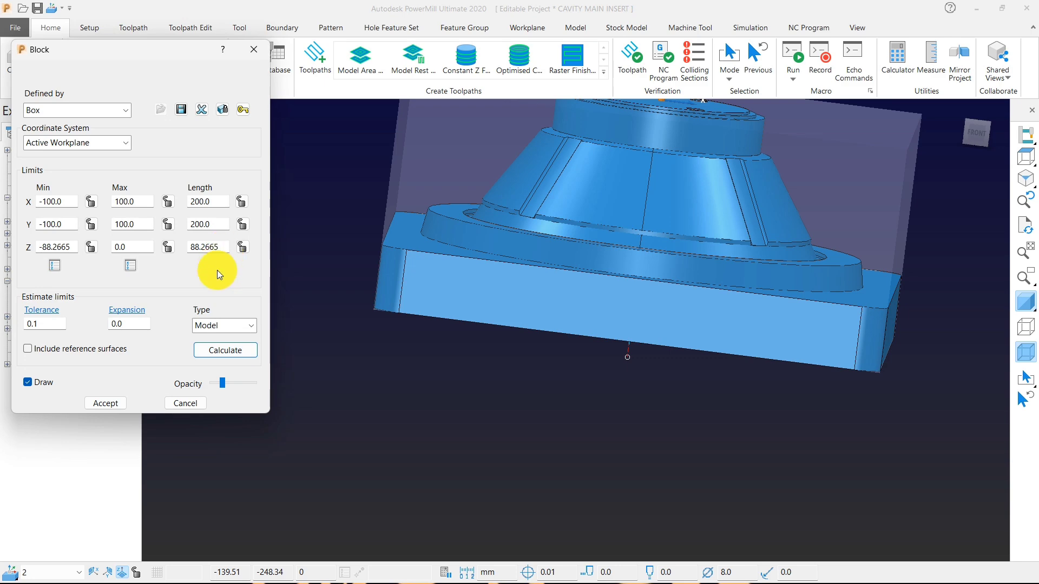
click(111, 404)
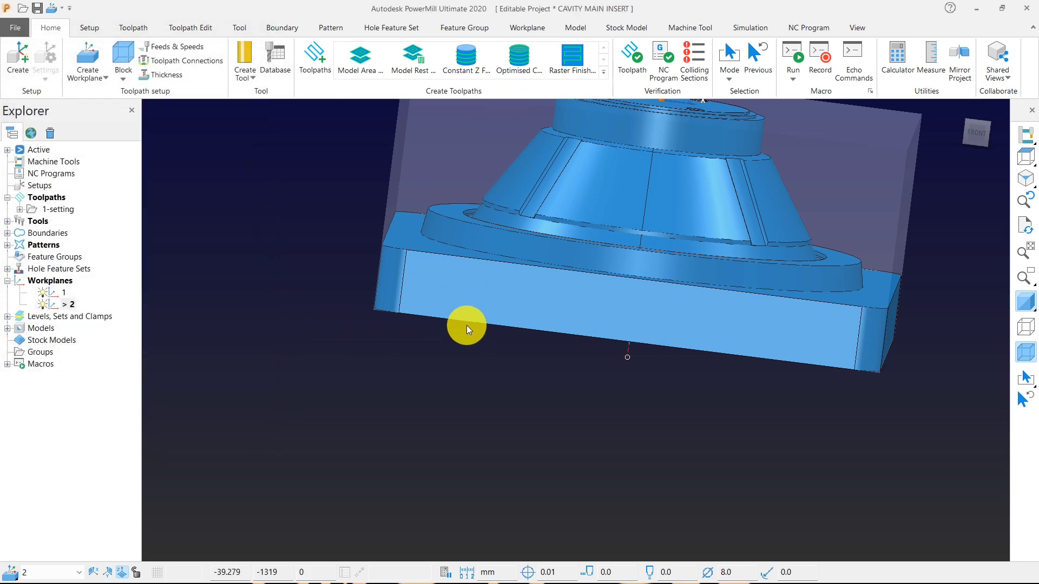
Set the block's maximum Z limit to 5, lock that value, and accept the block after checking it from the front.
click(1026, 157)
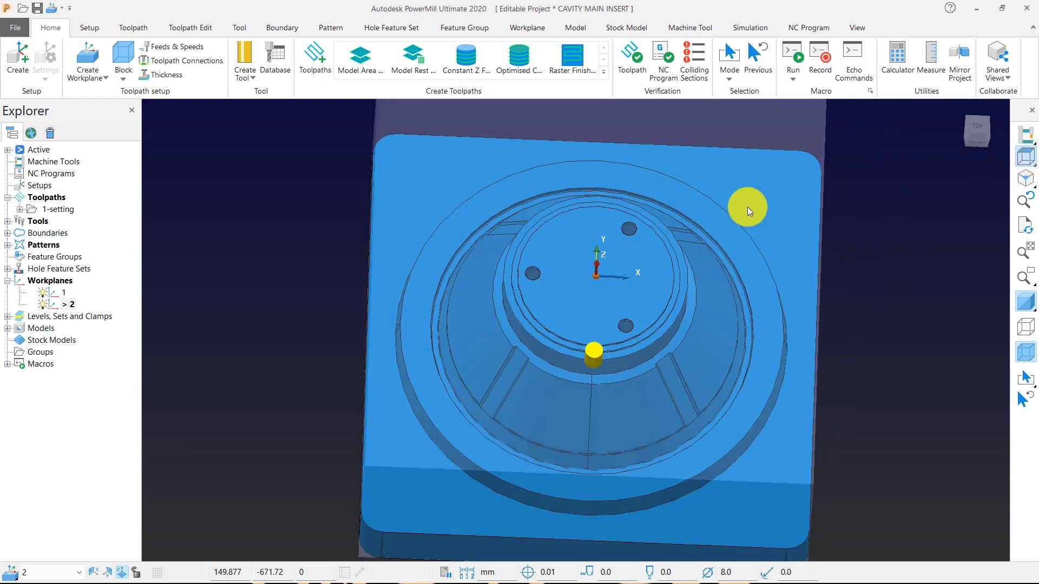
middle_drag(575, 317, 590, 120)
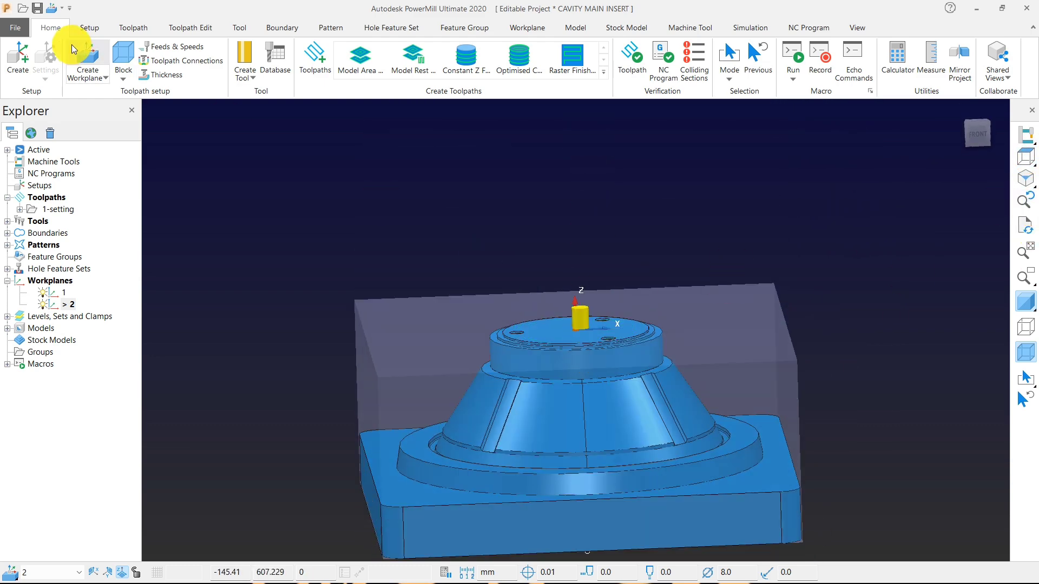
click(123, 57)
click(129, 247)
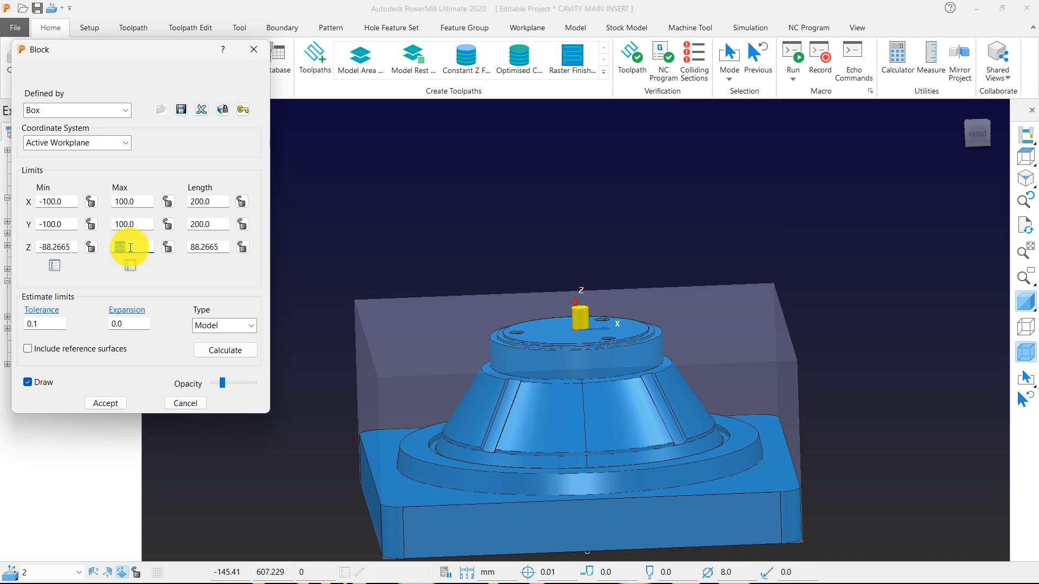
text(5)
click(168, 247)
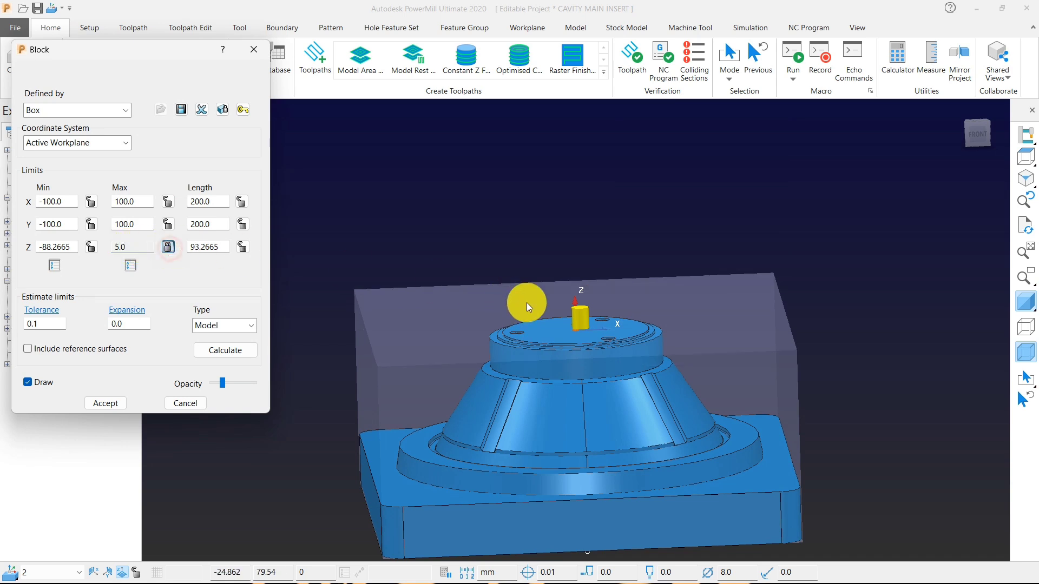
middle_drag(530, 302, 1033, 266)
mouse_move(1027, 154)
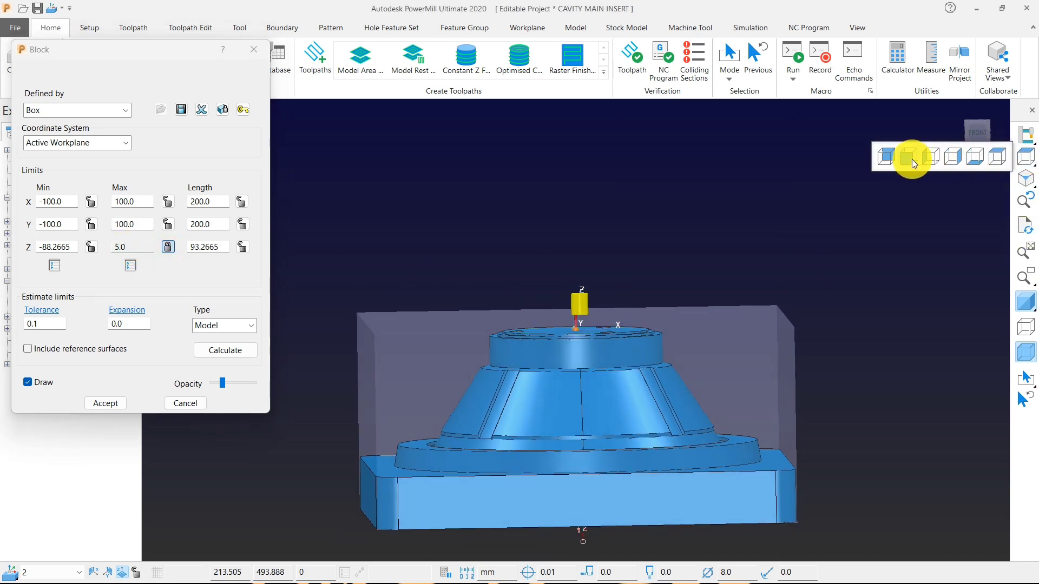
click(912, 159)
scroll(574, 182, up, 3)
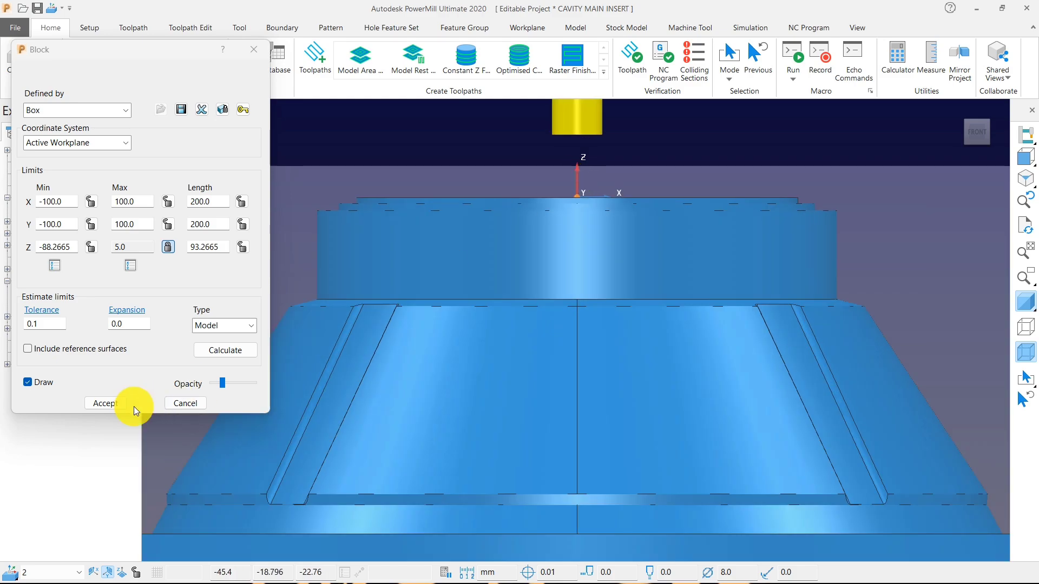
click(107, 405)
Measure the line distance in top view from the block's left edge to the circular groove around the cone.
scroll(515, 320, down, 2)
middle_drag(490, 281, 534, 342)
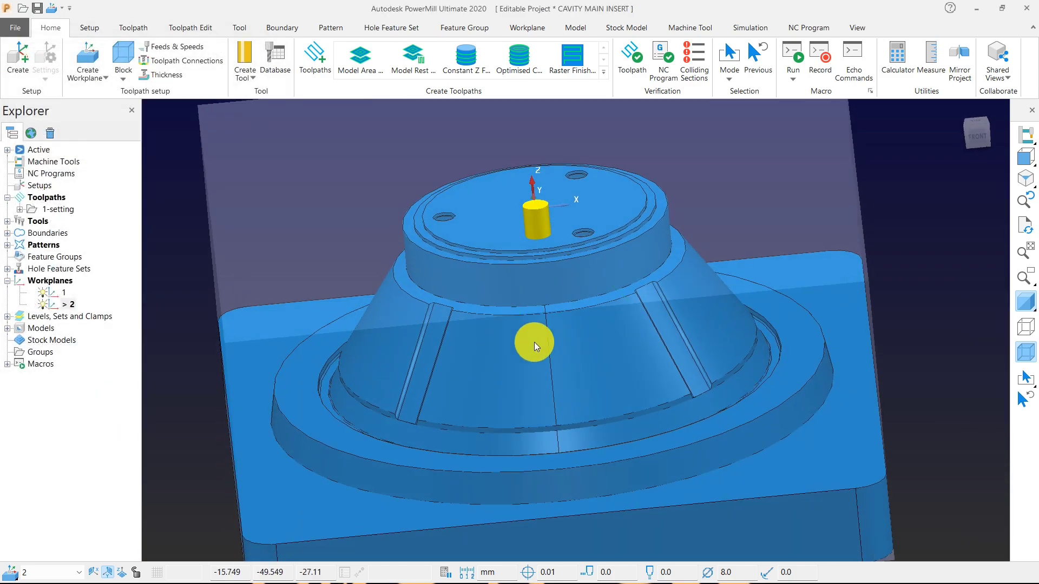
click(998, 157)
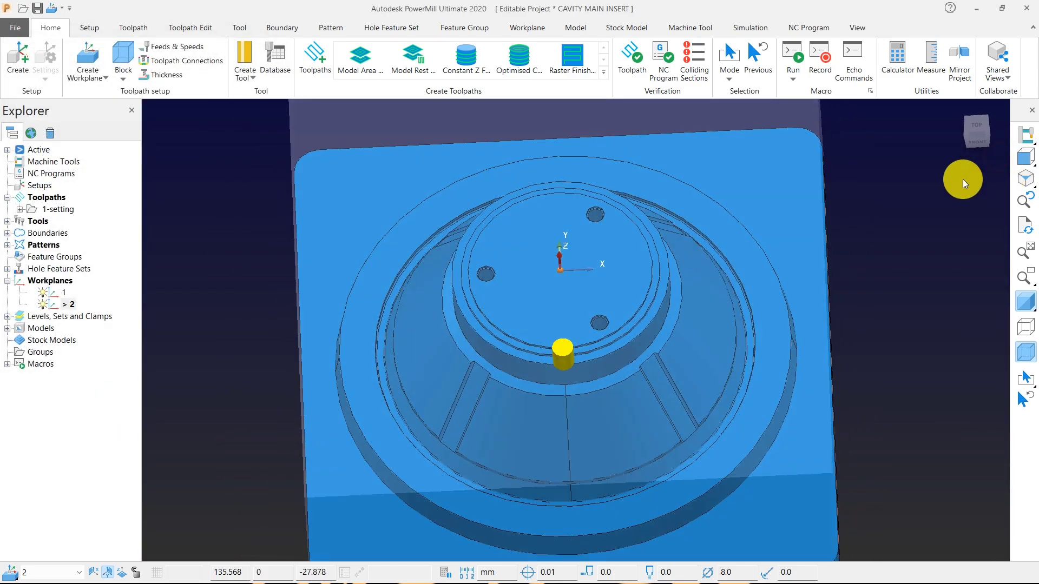
scroll(430, 336, up, 3)
scroll(429, 327, up, 2)
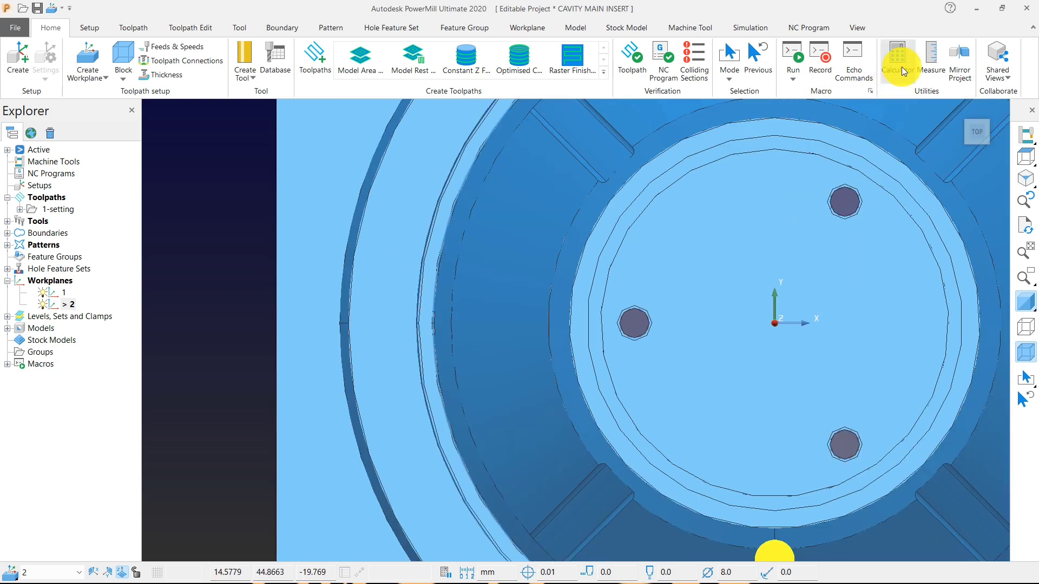
click(921, 57)
click(584, 190)
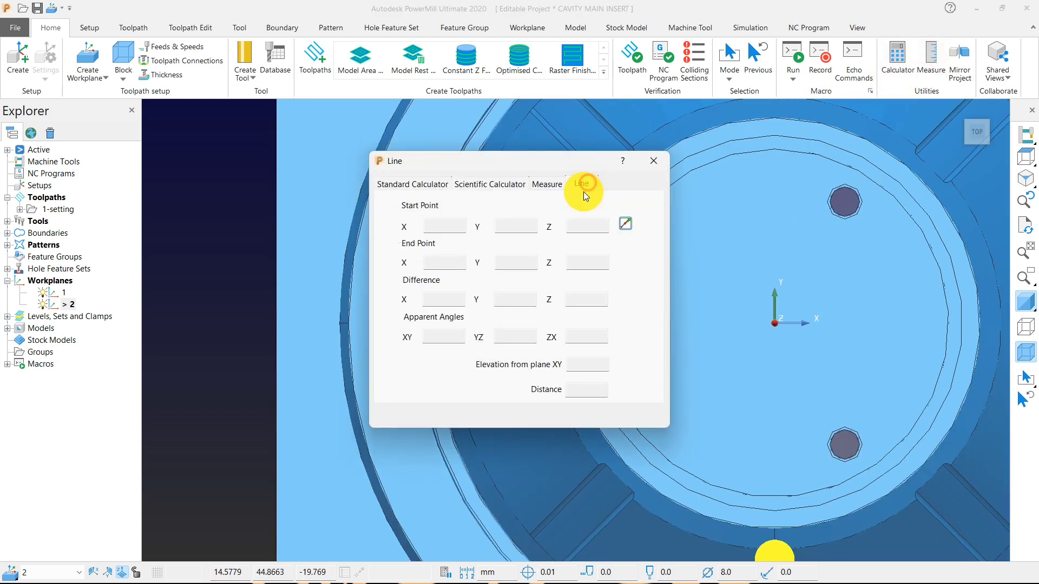
click(625, 222)
click(275, 326)
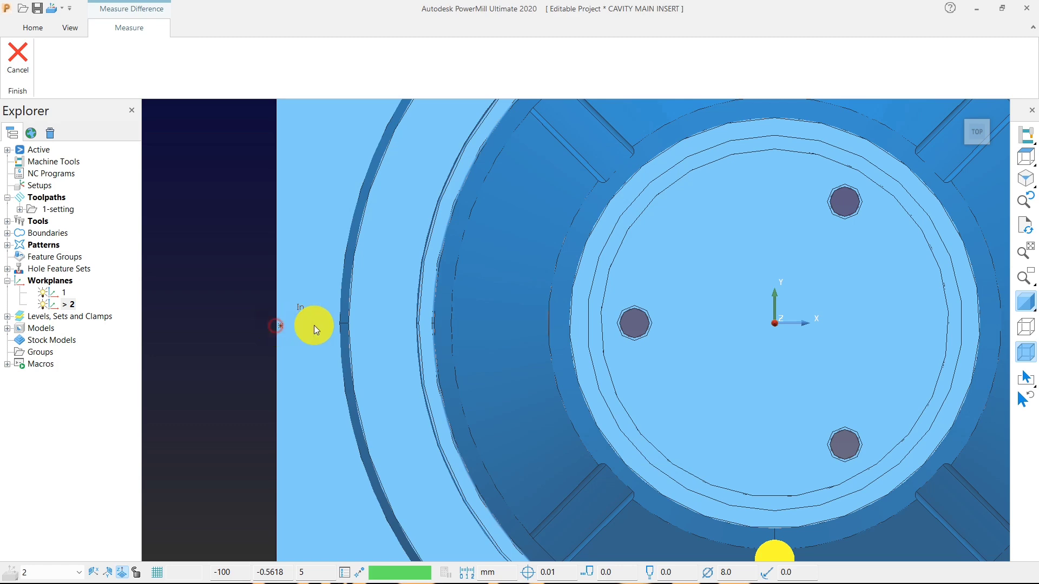
click(434, 324)
scroll(917, 349, down, 5)
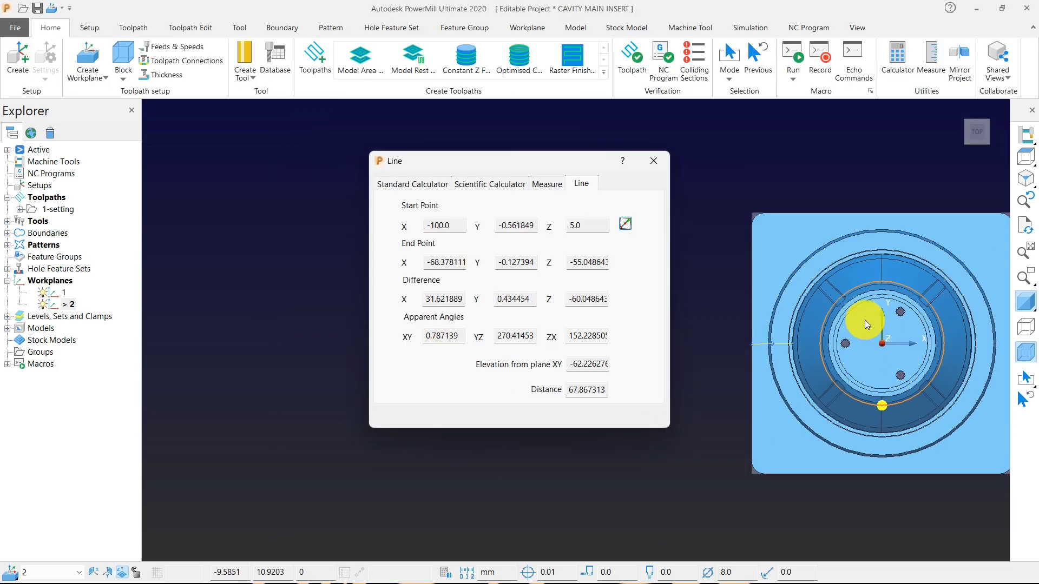
middle_drag(865, 321, 907, 177)
click(654, 156)
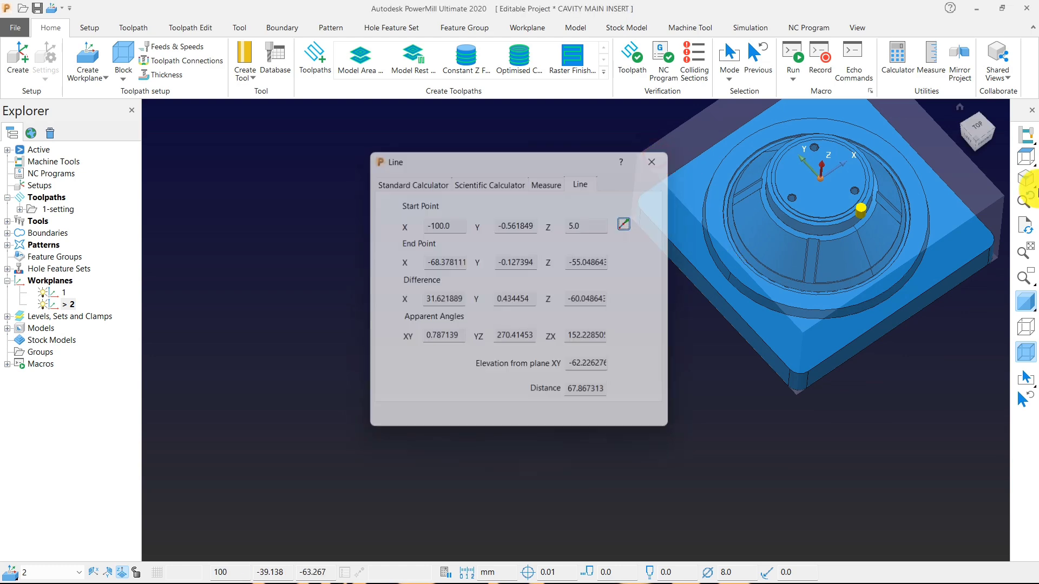
click(1025, 158)
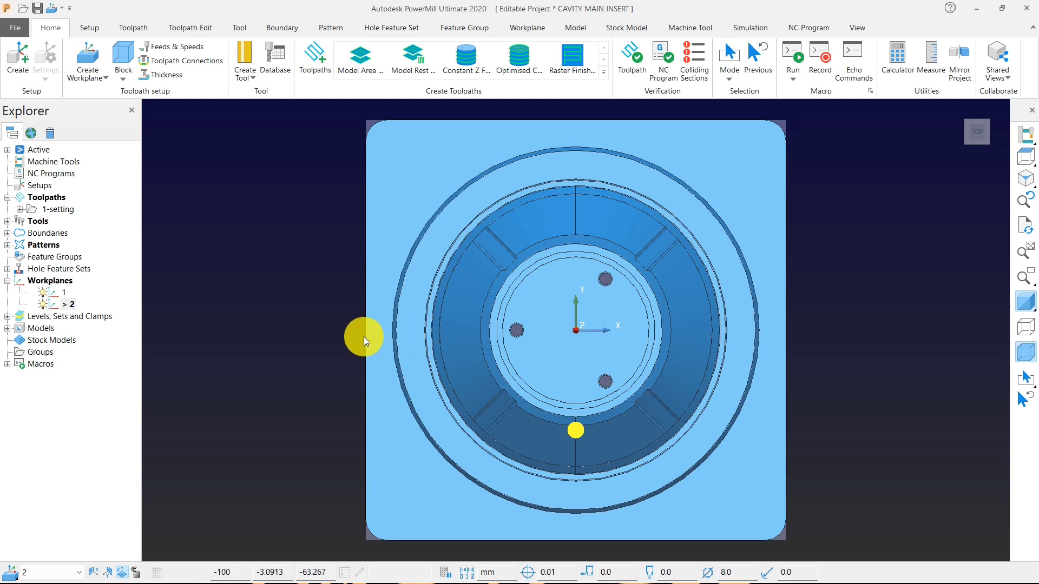
middle_drag(496, 355, 974, 253)
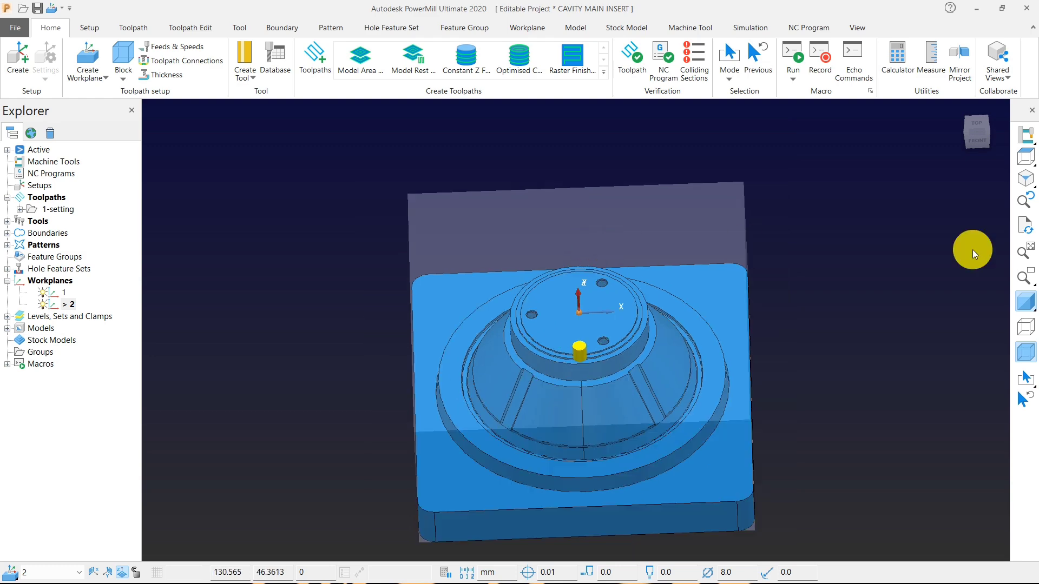
click(1025, 154)
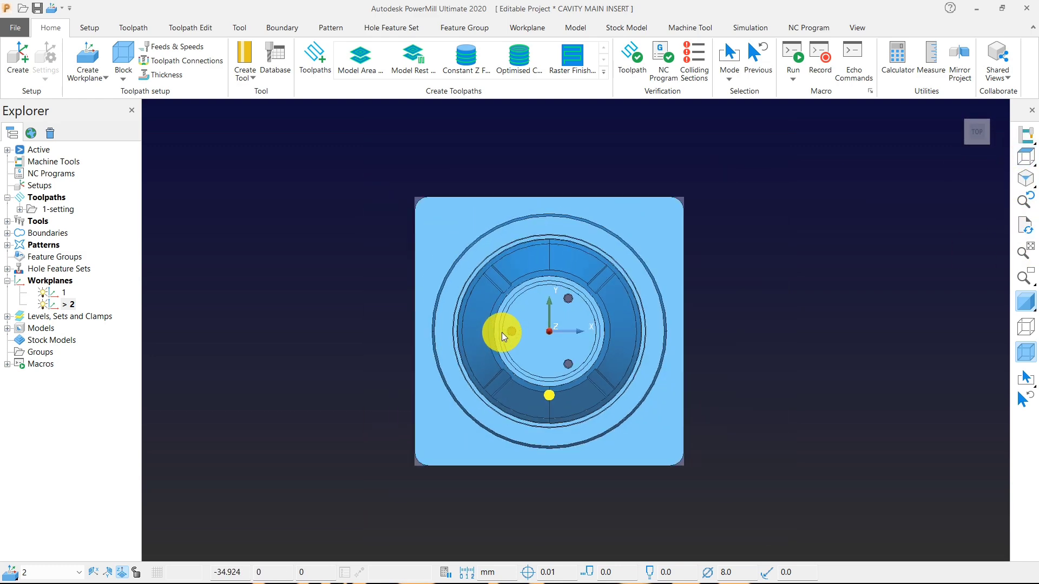
middle_drag(502, 333, 499, 276)
middle_drag(603, 429, 559, 340)
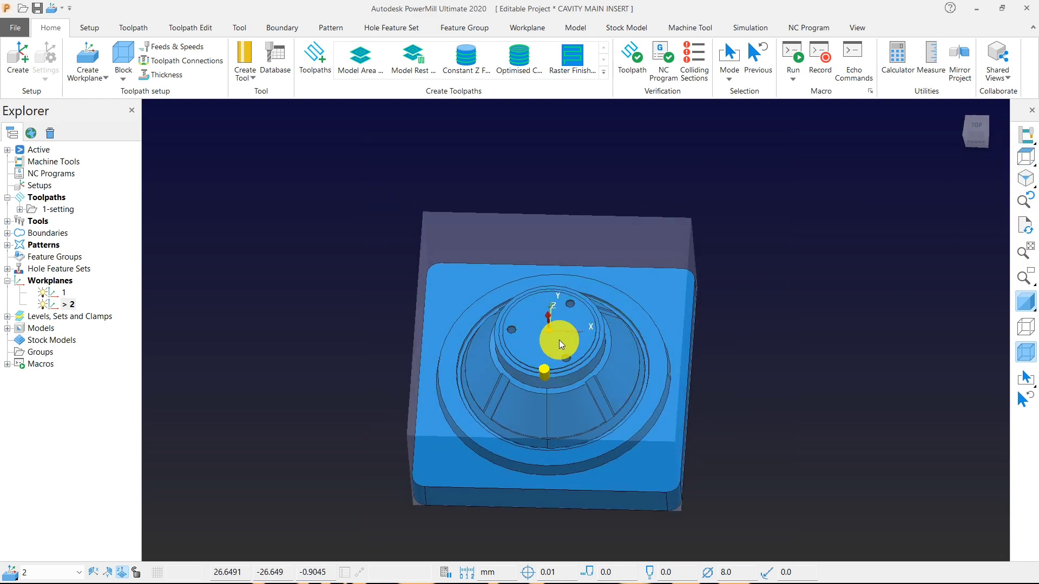
Start a Model Area Clearance toolpath on workplane 2 and check its block limits.
click(355, 71)
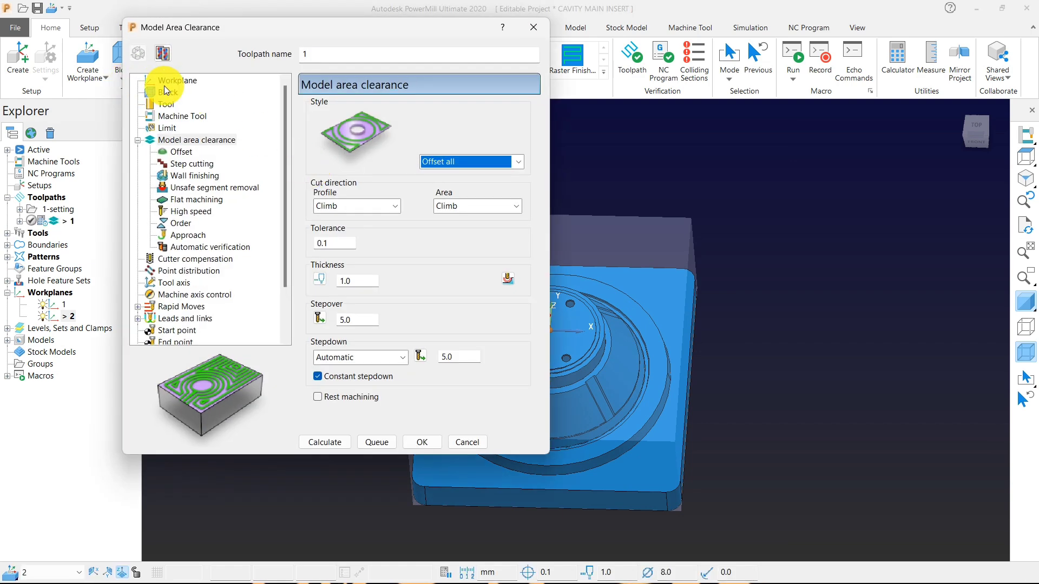
click(164, 84)
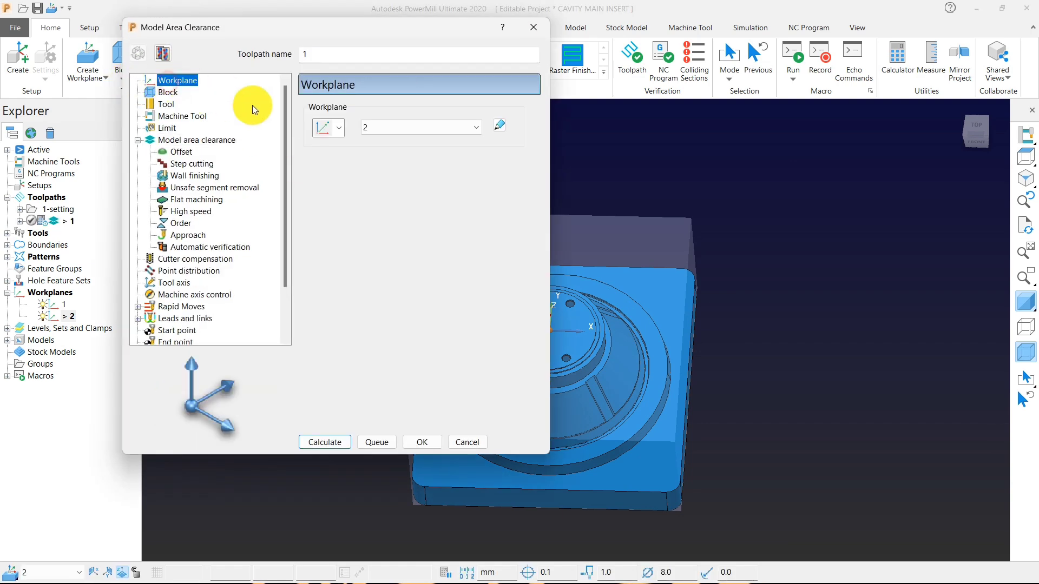
click(168, 93)
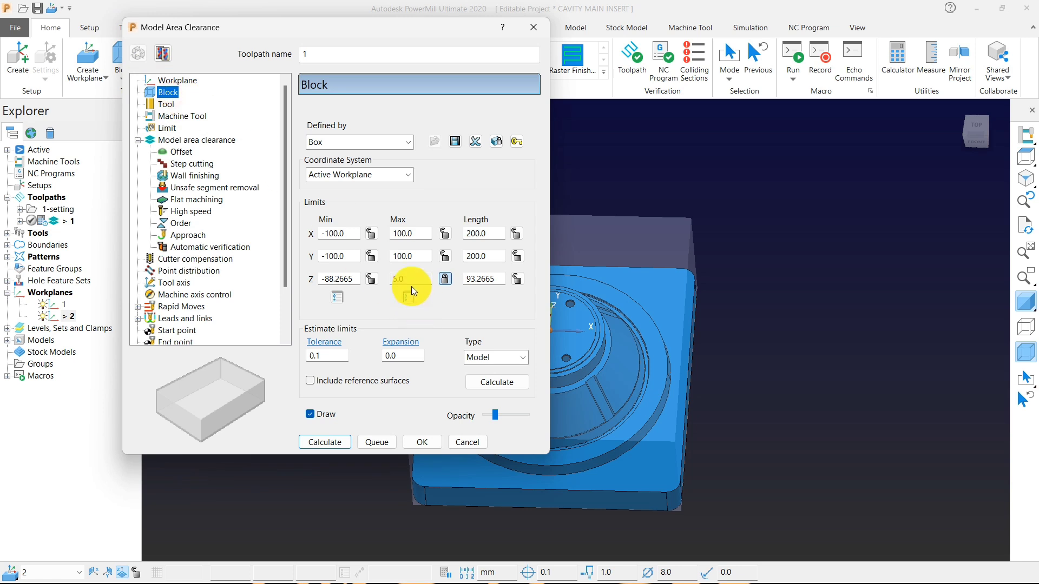
middle_drag(649, 304, 599, 262)
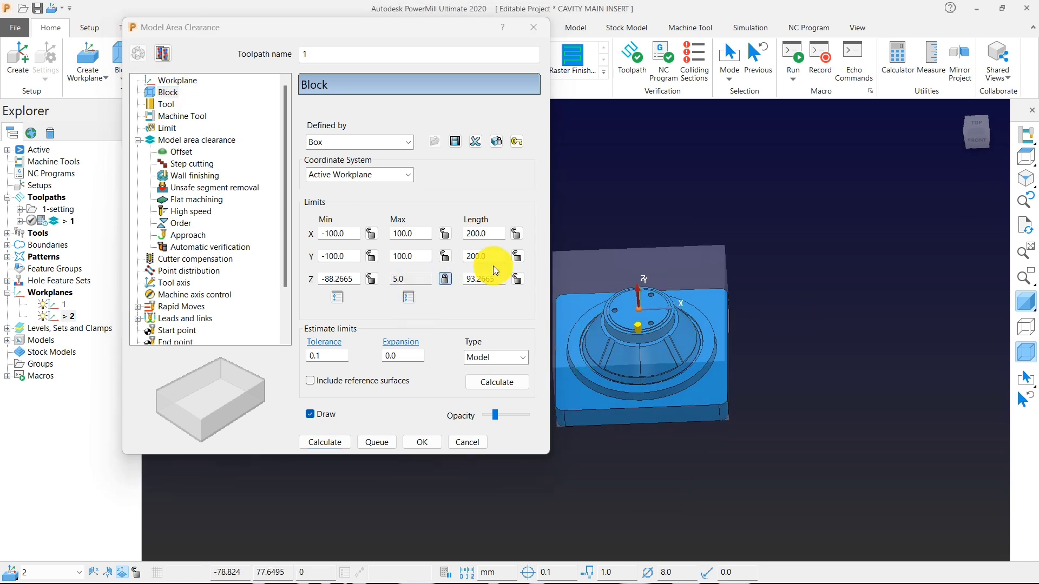
Create a tip radiused tool with diameter 50 and tip radius 6 for the toolpath, and name it 50-bull.
click(179, 105)
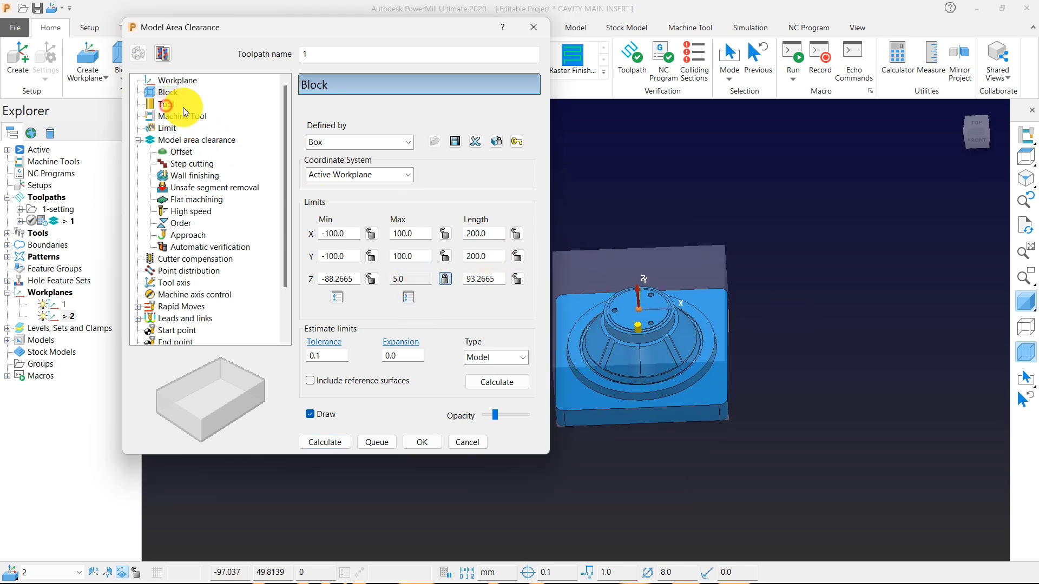
click(364, 112)
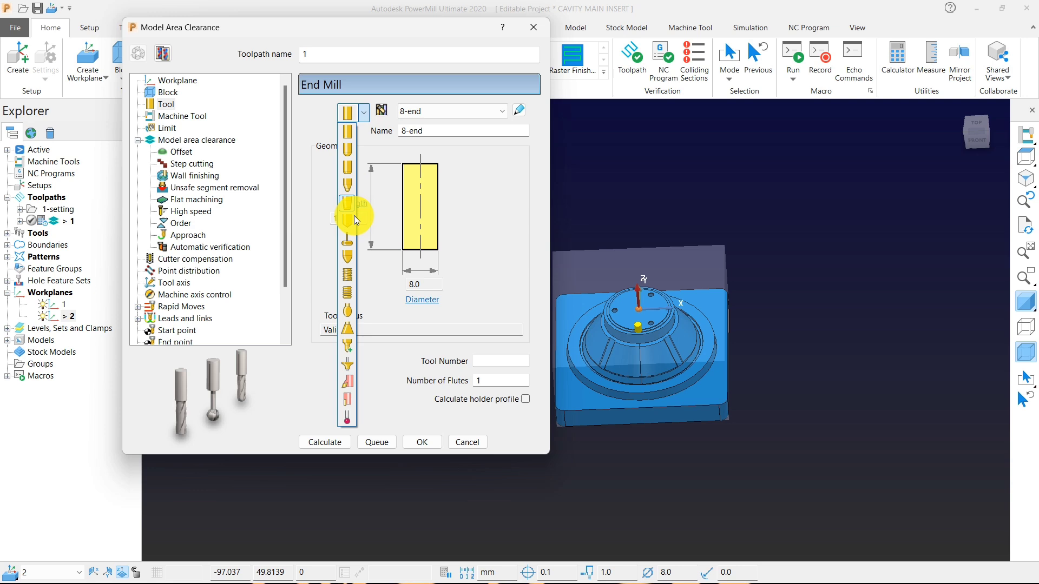
click(348, 167)
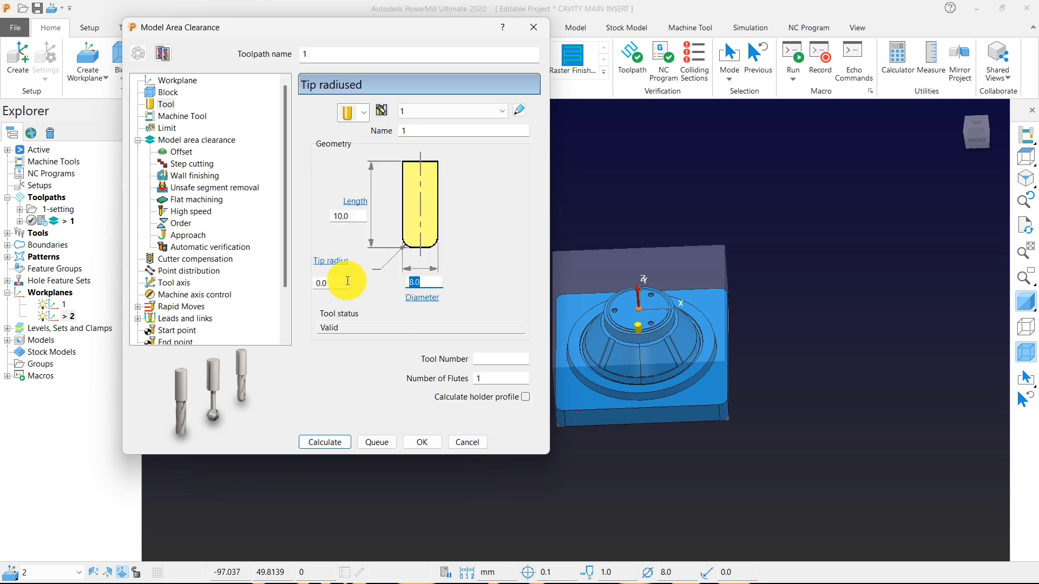
text(50)
click(331, 282)
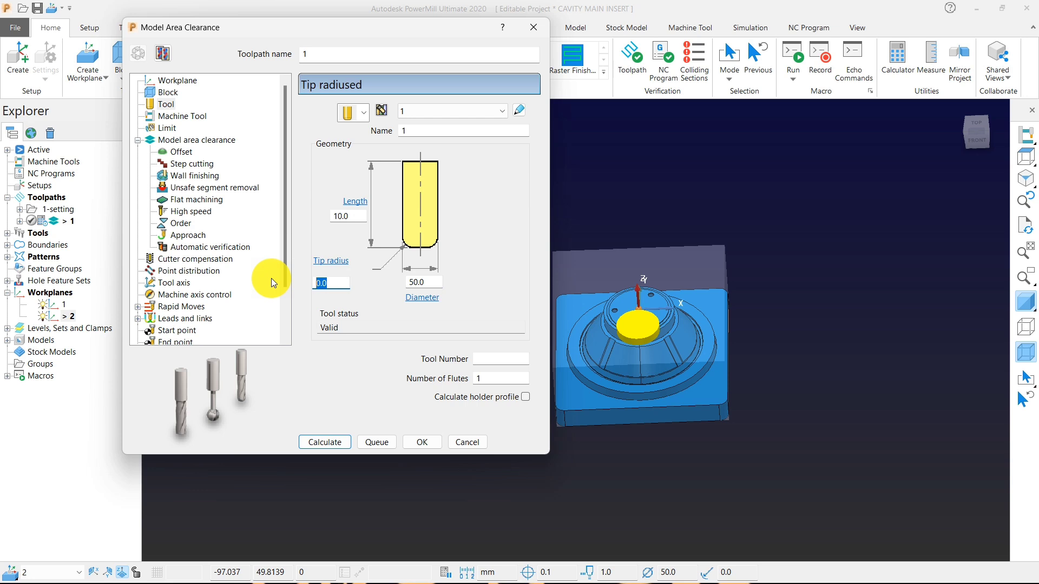
text(6)
double_click(418, 130)
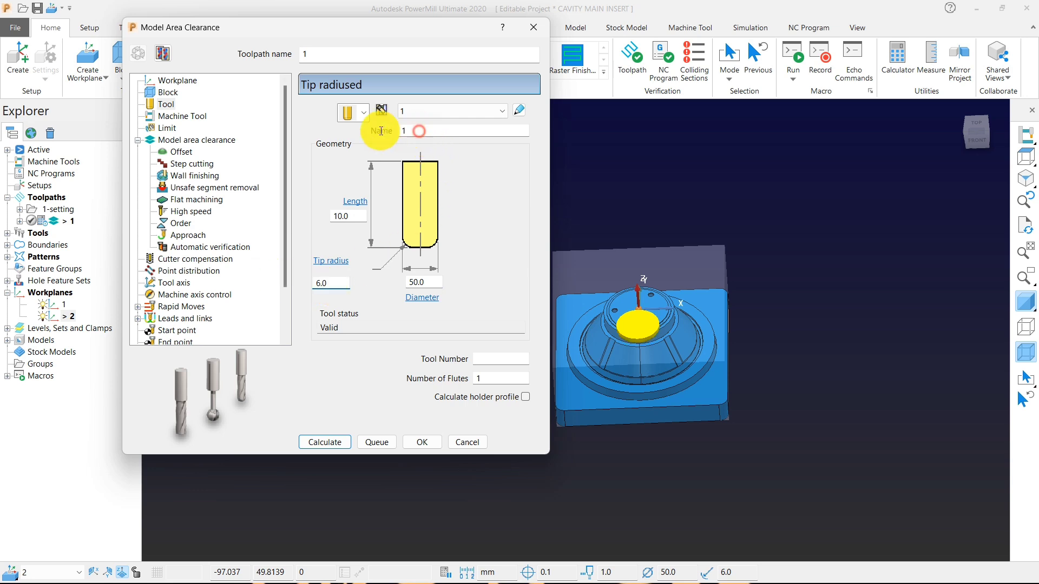
text(5)
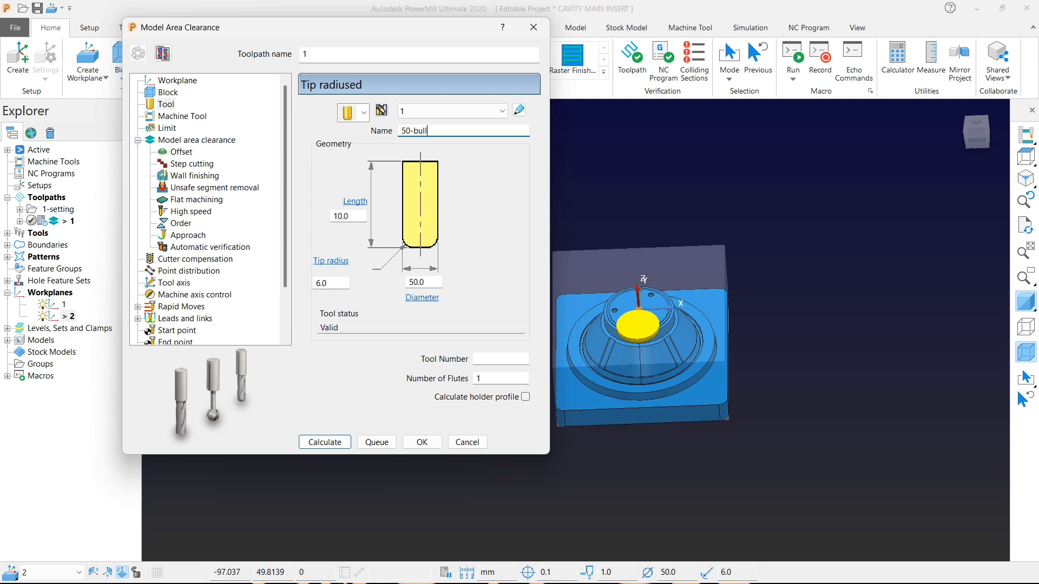
text(0-bull)
Review the toolpath's machine tool and limit settings, comparing the block limit with the model from above.
click(174, 116)
click(168, 128)
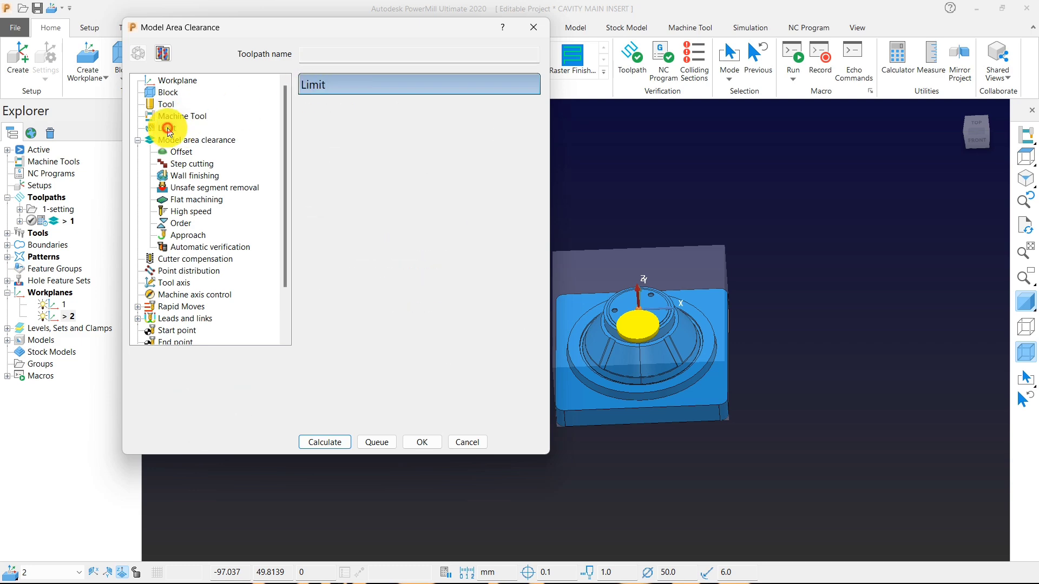
scroll(703, 235, down, 3)
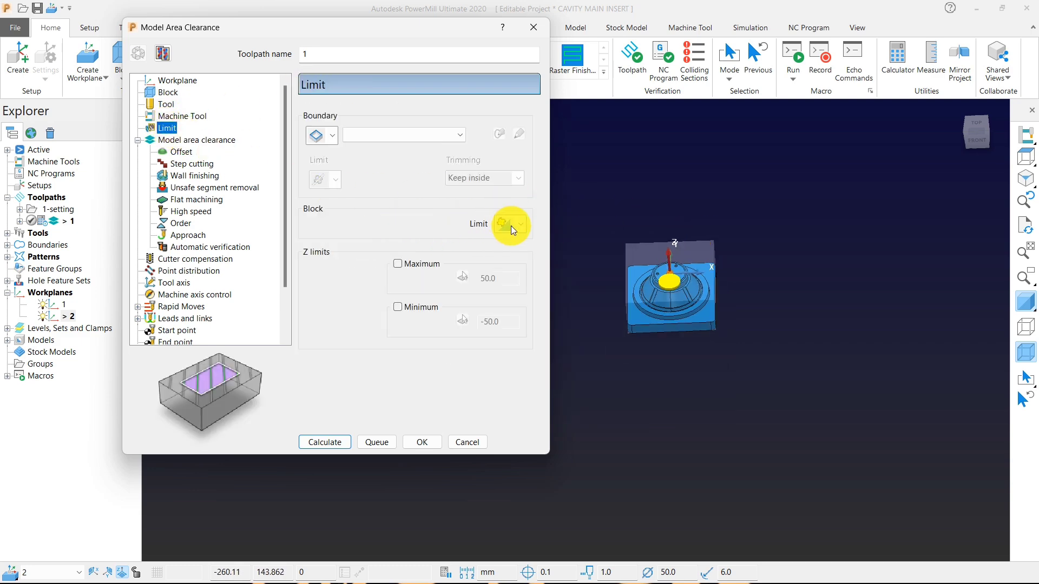
click(1026, 157)
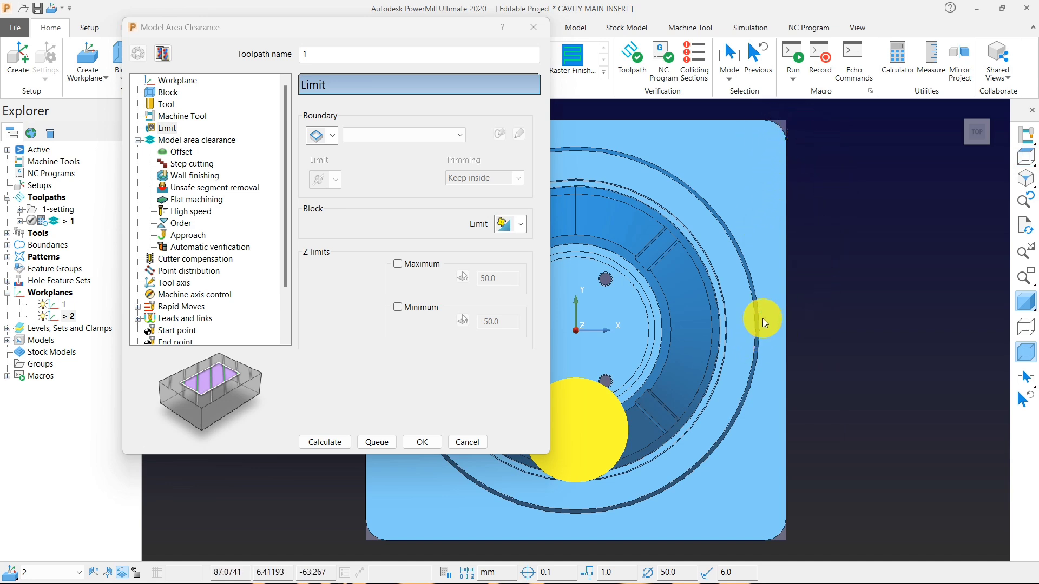
scroll(853, 307, down, 3)
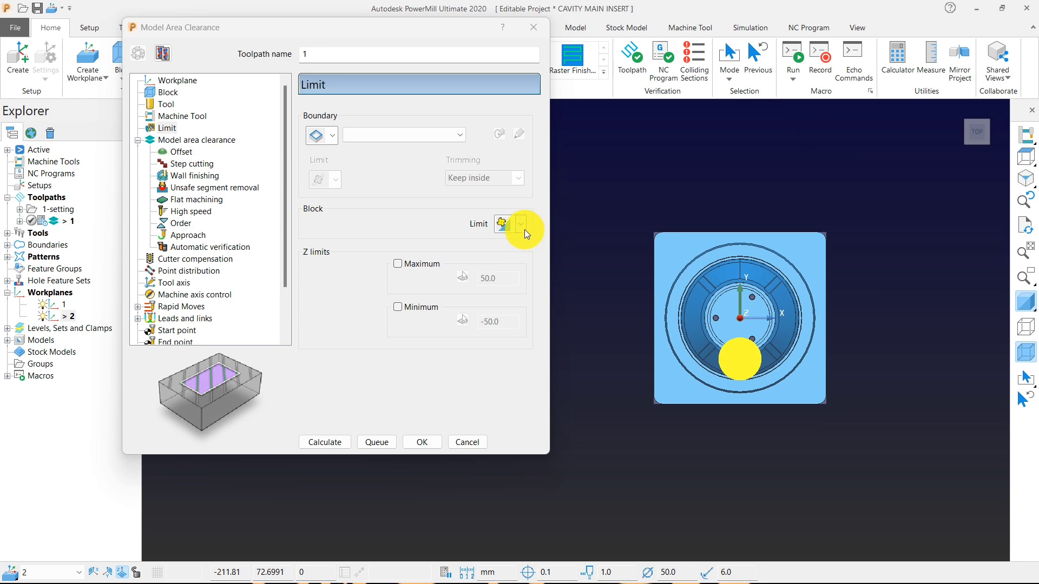
middle_drag(686, 344, 684, 239)
Set the area cut direction of the model area clearance to Any.
click(200, 143)
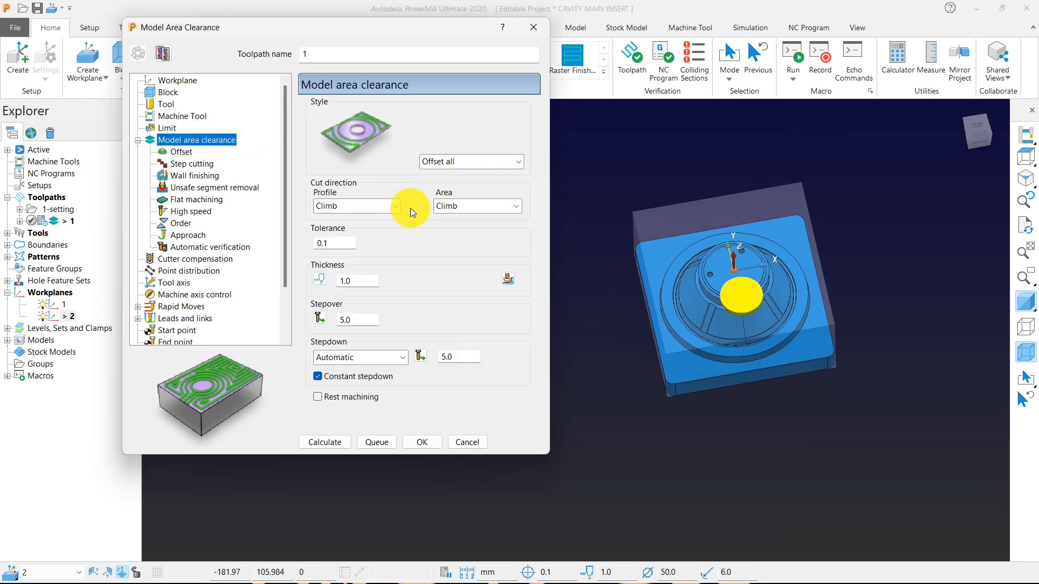
click(464, 216)
click(450, 245)
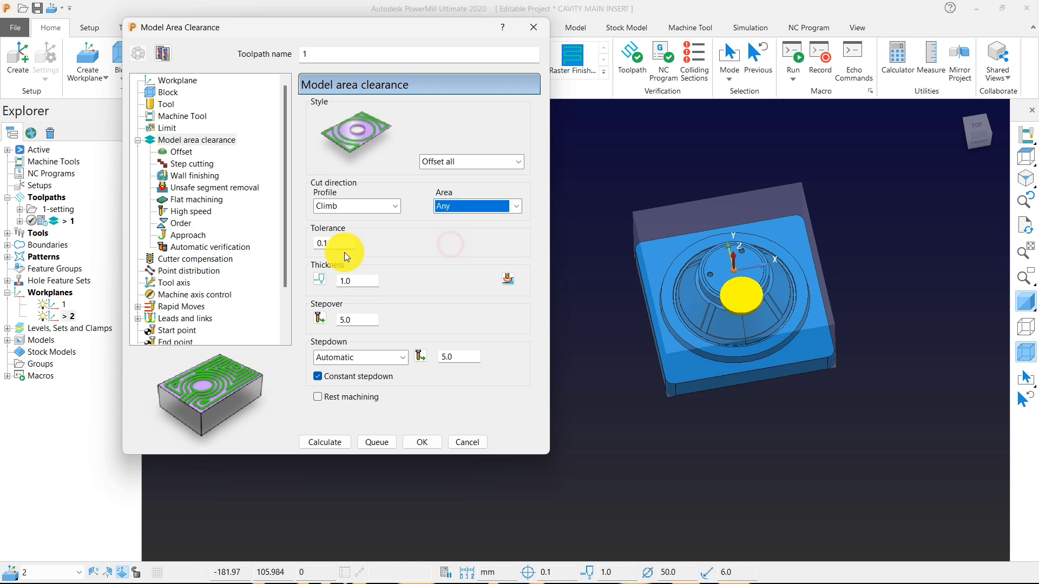
Set the toolpath tolerance to 0.05, with separate thickness values of 0.5 radial and 0.15 axial.
drag(331, 243, 285, 244)
text(.05)
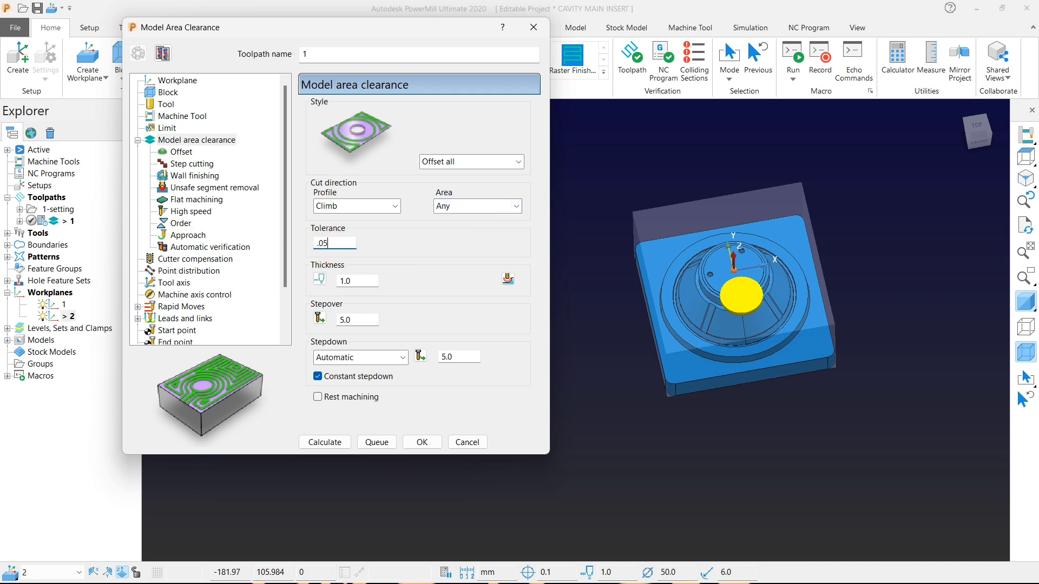
click(320, 278)
drag(364, 280, 296, 281)
text(.5)
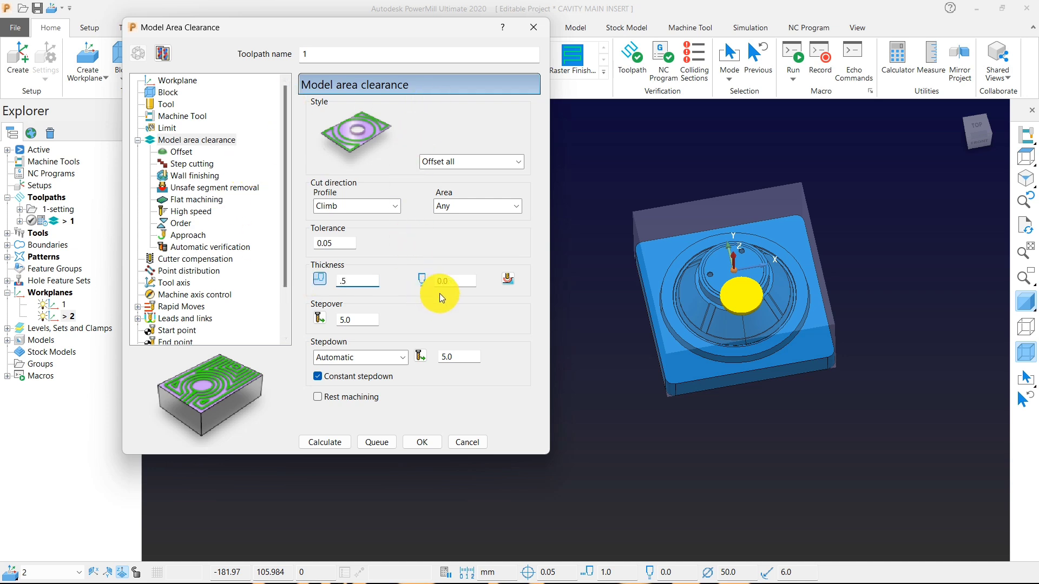
click(452, 280)
click(523, 389)
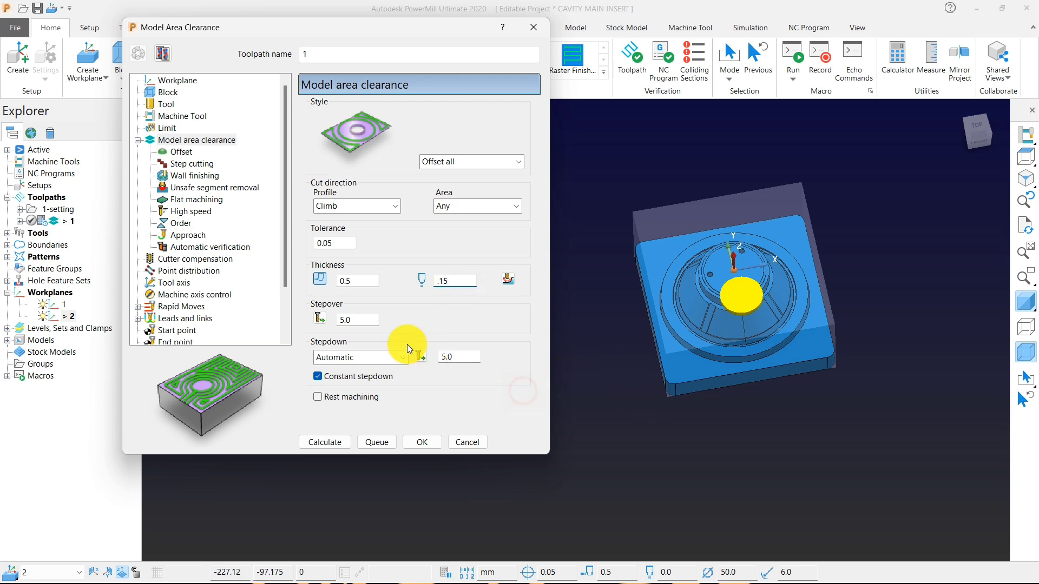
Set the toolpath's stepover to 30 and its stepdown to 0.3.
click(367, 321)
text(3)
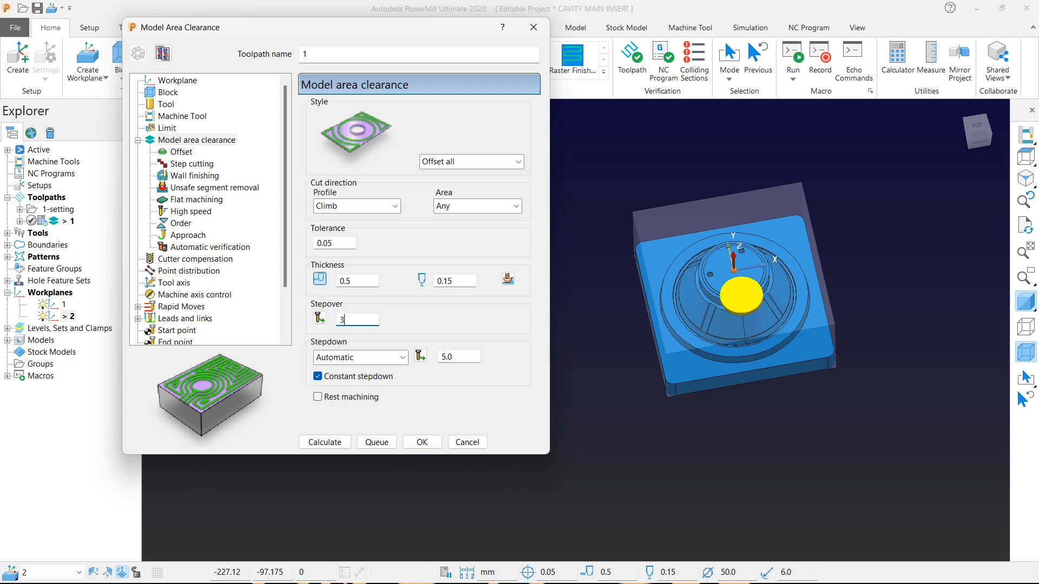
text(0)
click(465, 359)
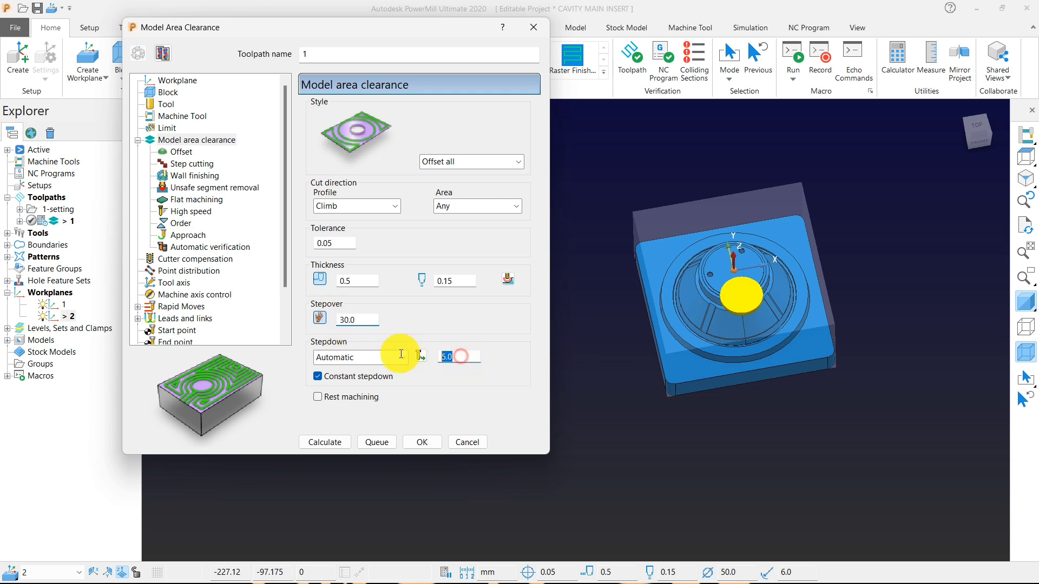
text(.3)
Enable removal of unsafe segments smaller than a threshold of 0.9 tool diameter units, and check the offset and step cutting settings.
click(178, 152)
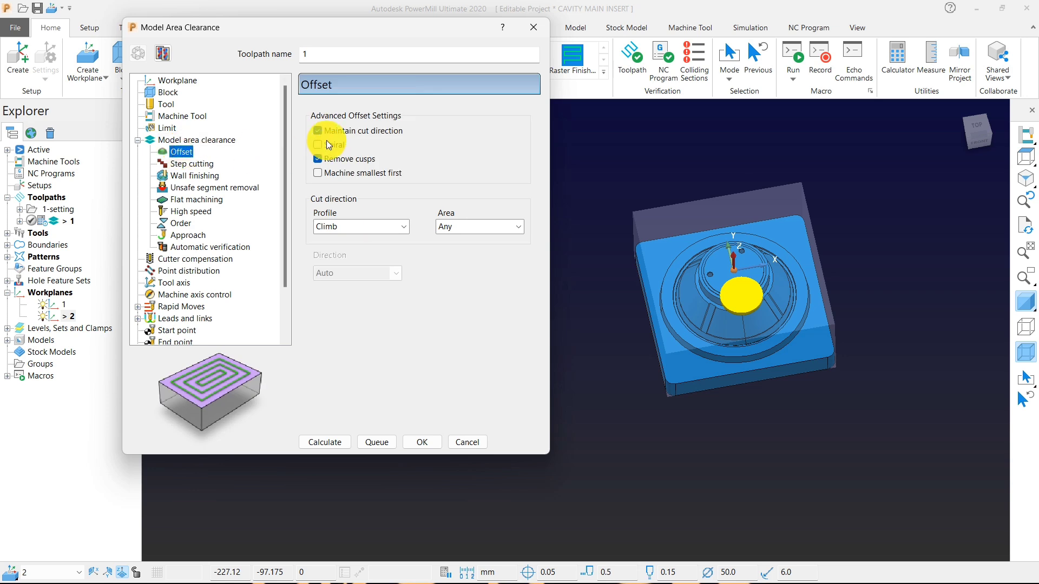
click(199, 187)
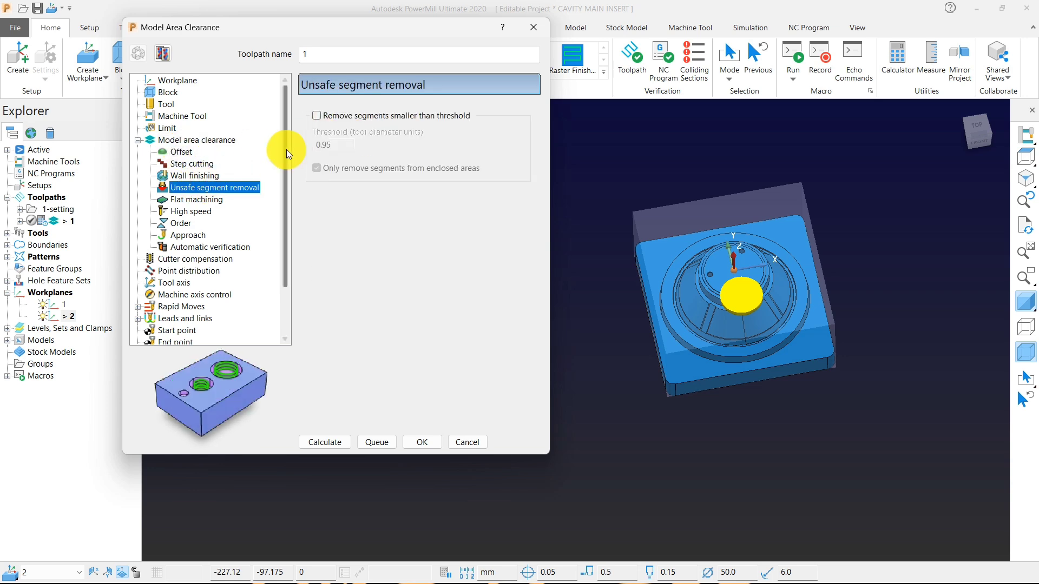
click(317, 116)
drag(340, 143, 279, 144)
text(.)
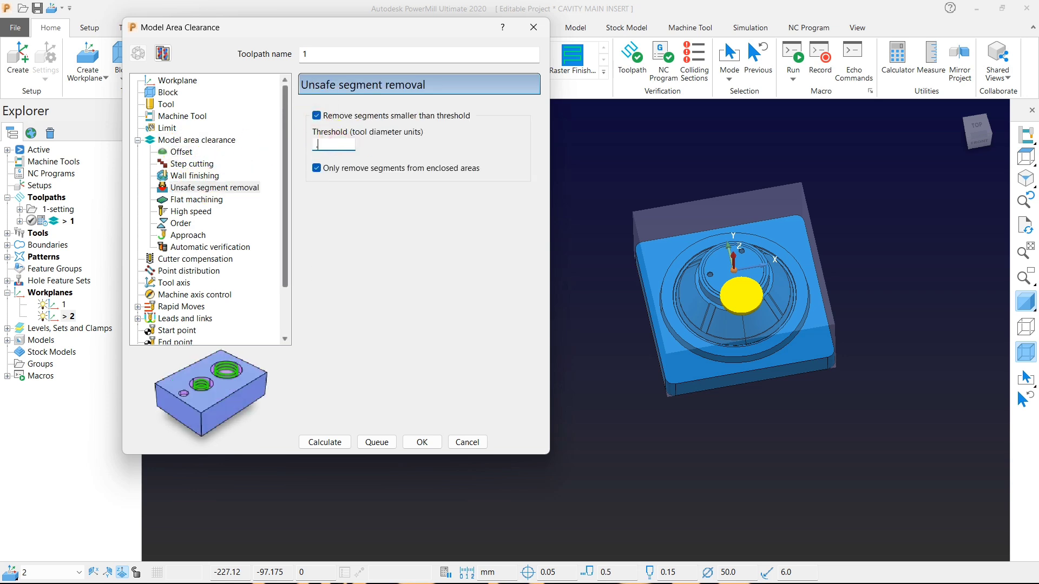
click(193, 164)
click(192, 187)
Set the high speed profile smoothing radius to 0.2, raceline smoothing to 12% and the links to Straight.
click(192, 212)
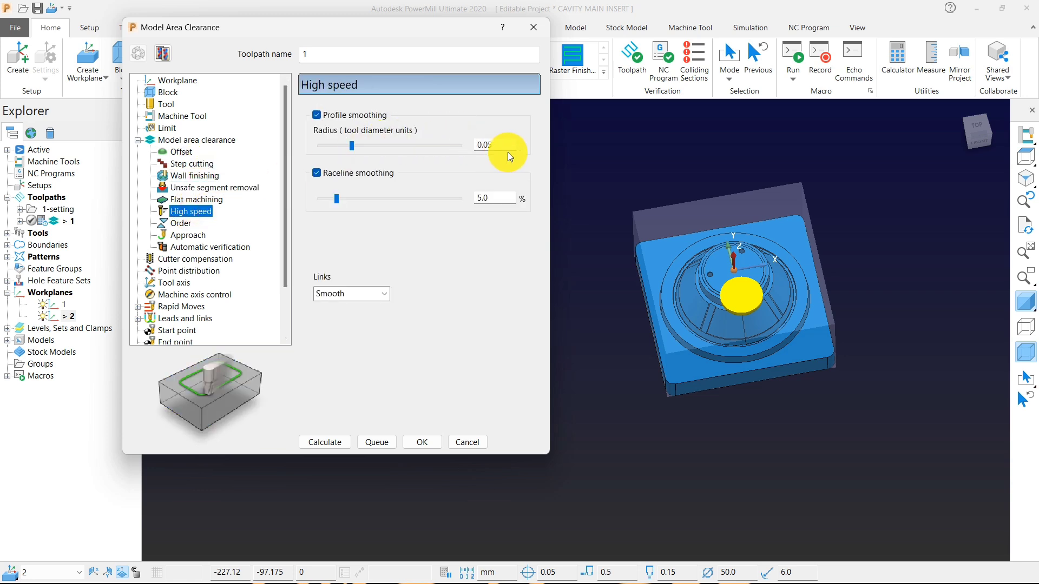
drag(506, 146, 442, 137)
text(.2)
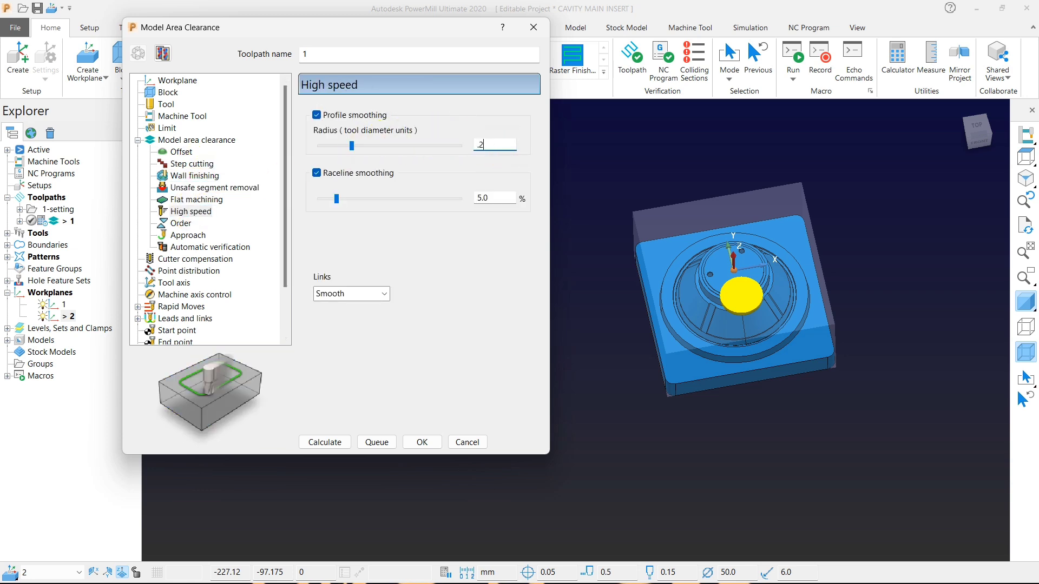
key(Tab)
text(12)
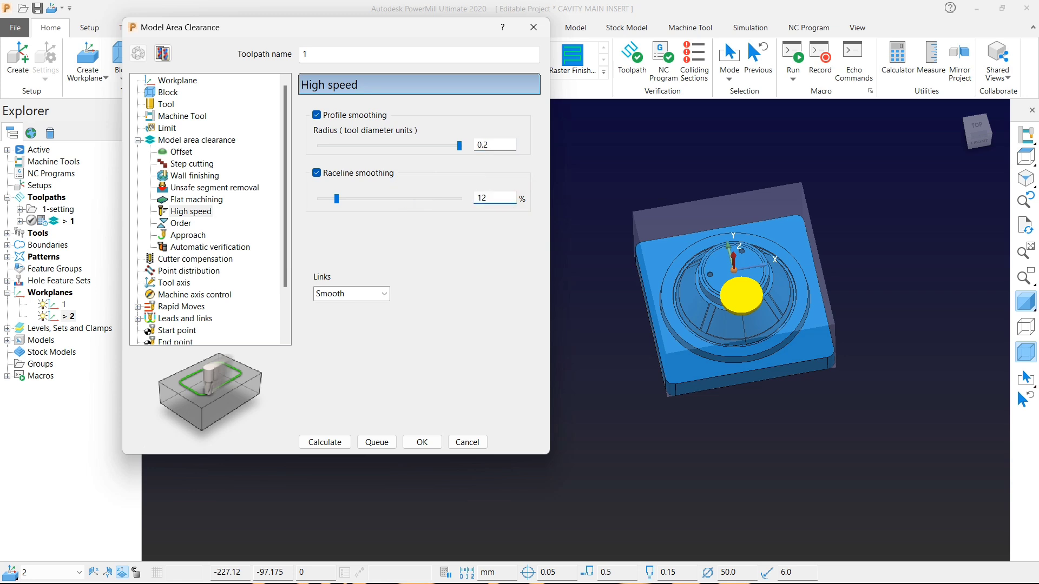
key(Return)
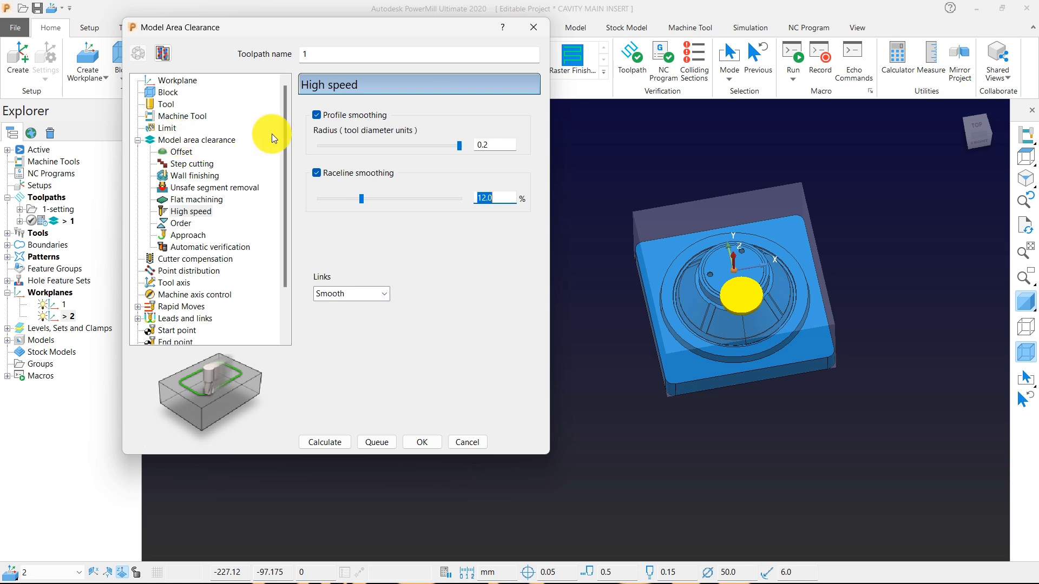
click(352, 294)
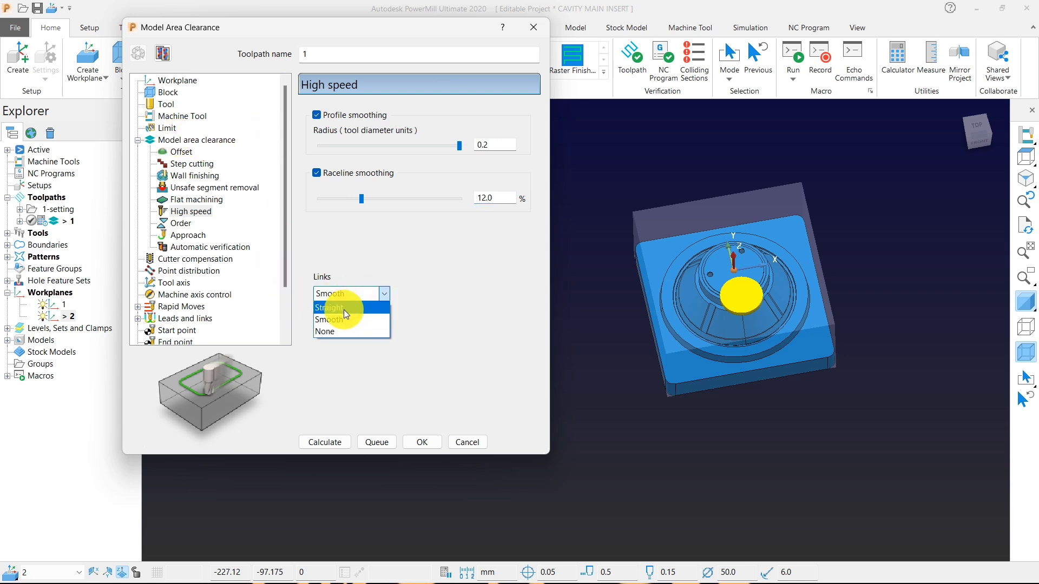
click(343, 309)
Set the rapid moves' axial clearance to 3 and the incremental plunge distance to 1.5.
click(197, 260)
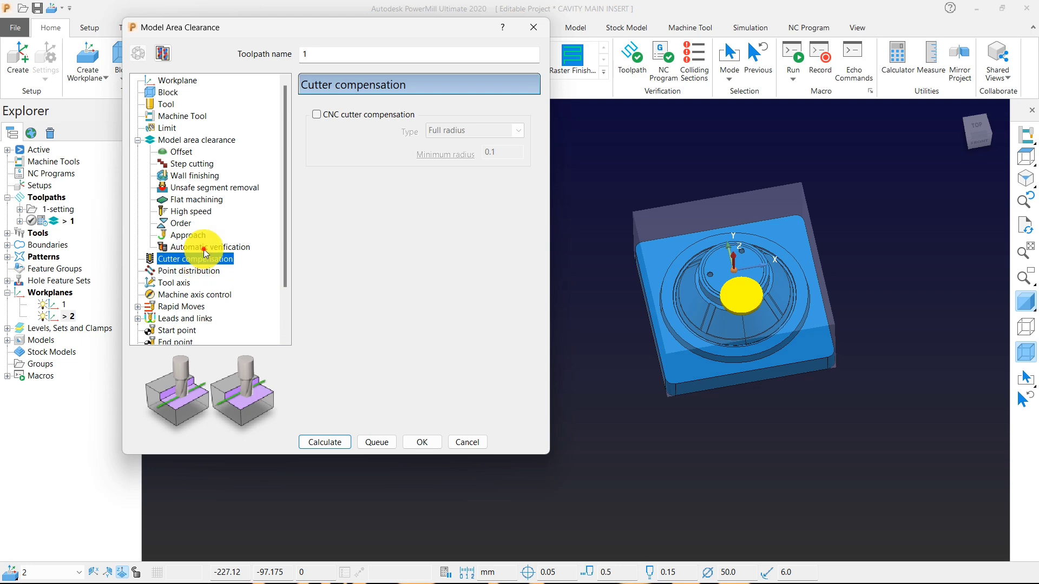
click(204, 247)
click(194, 283)
click(192, 295)
click(181, 306)
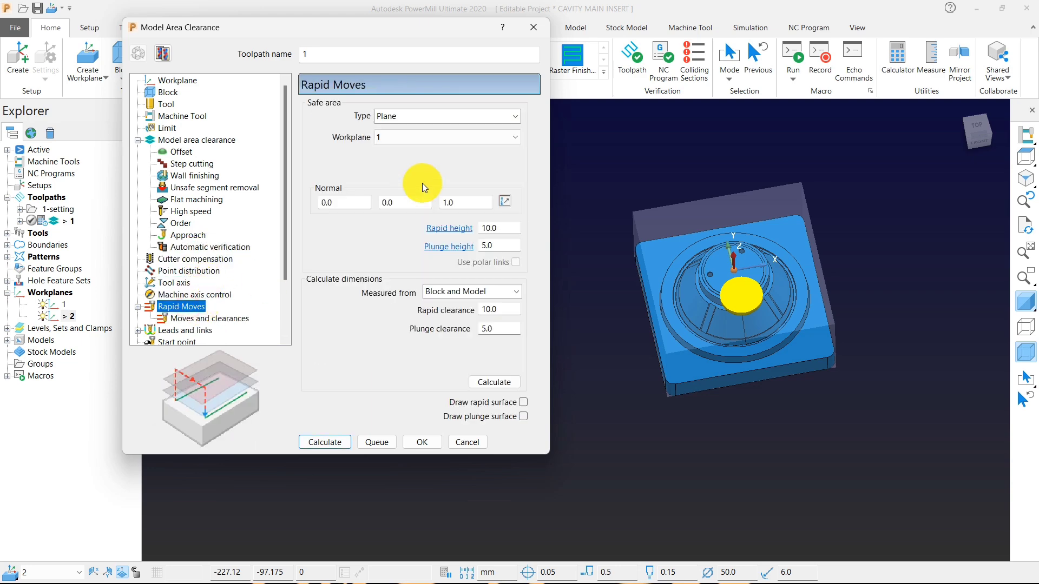
click(205, 318)
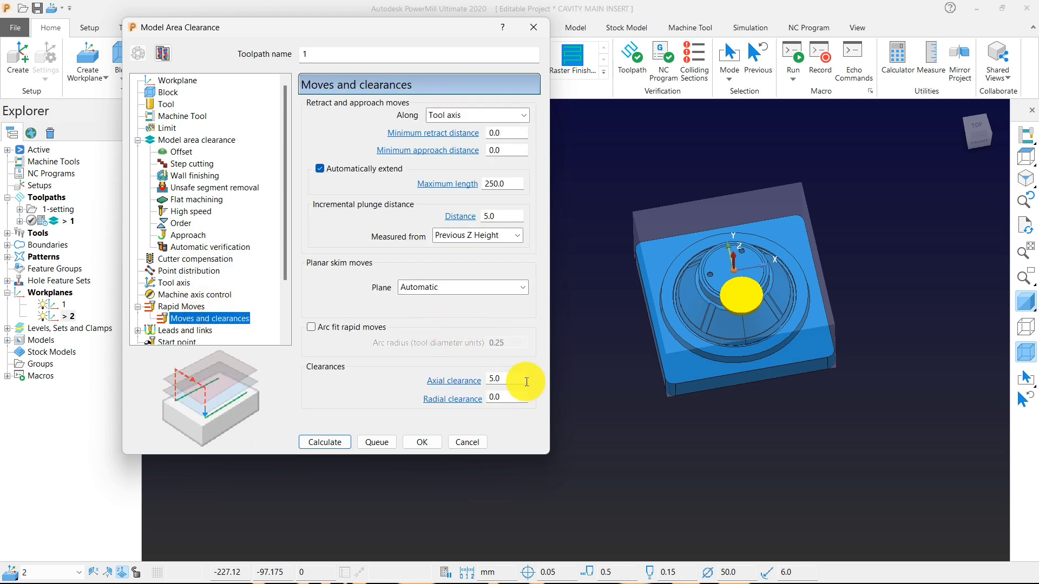
double_click(526, 382)
text(3)
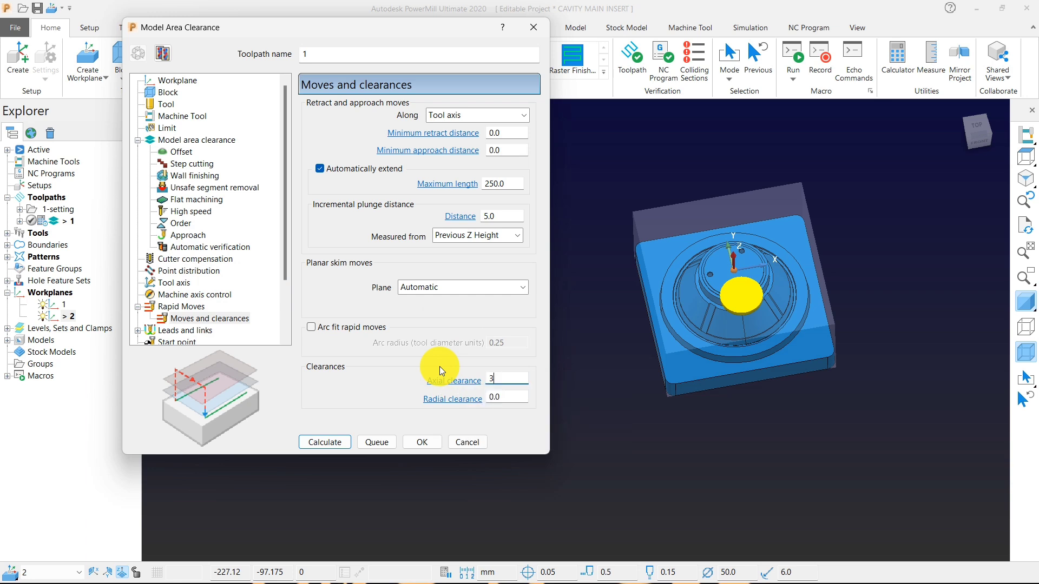
double_click(506, 217)
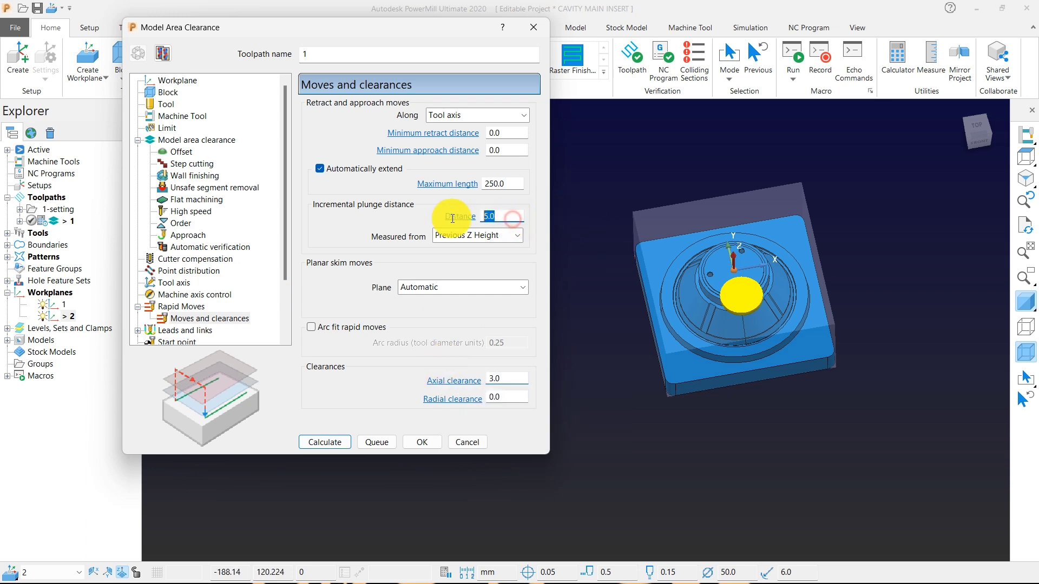
text(1.5)
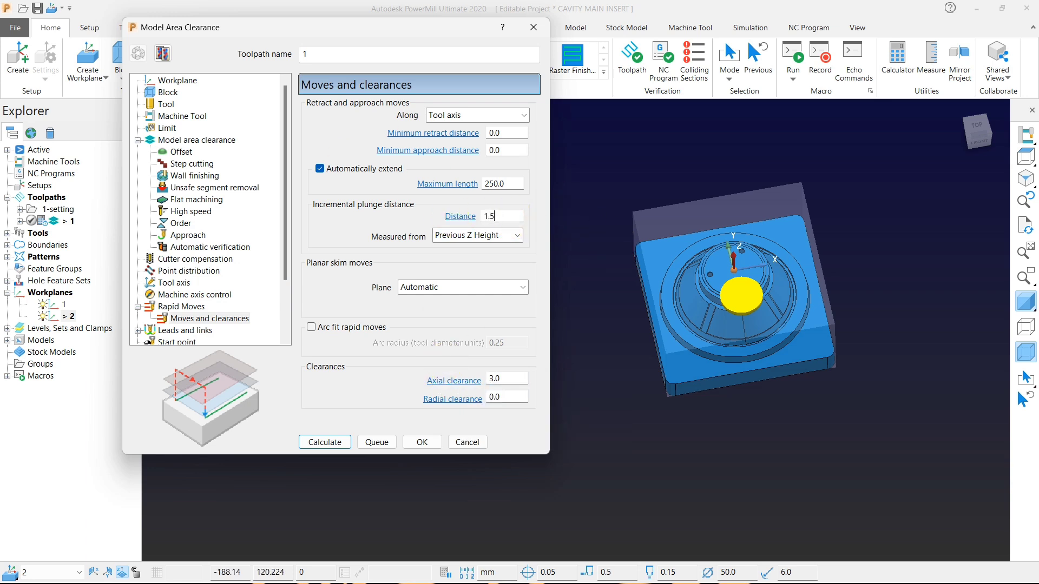
Use Ramp as the first-choice lead in, with a circle diameter of 0.05 TDU and a new incremental ramp height.
click(190, 332)
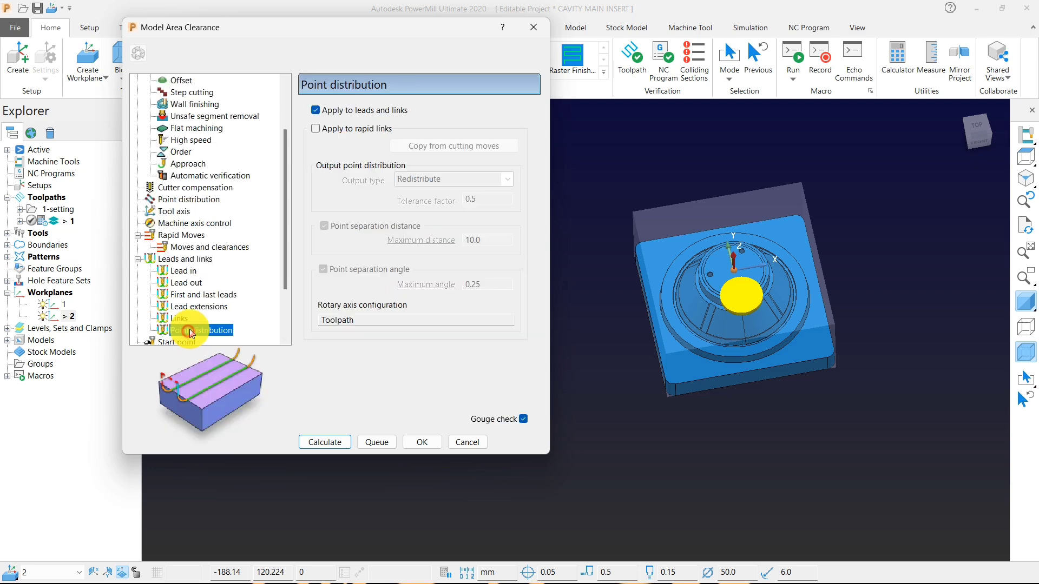
scroll(244, 270, down, 2)
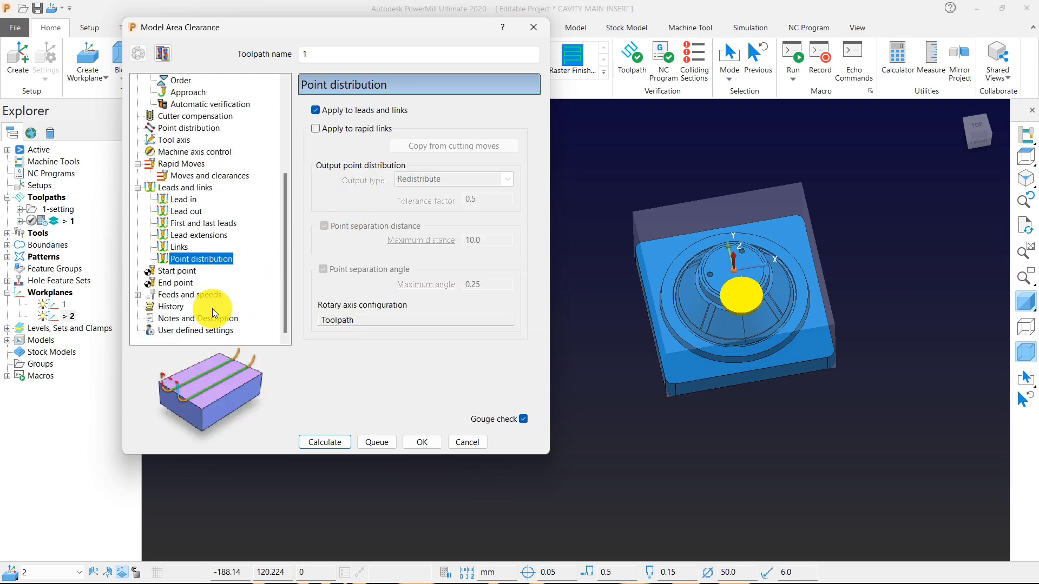
click(184, 199)
click(433, 116)
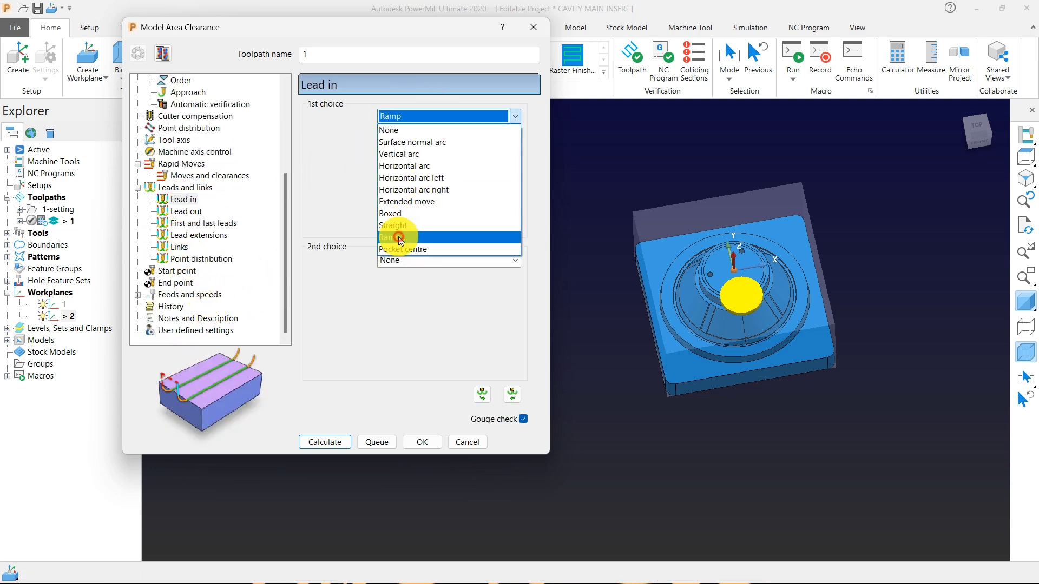
click(394, 237)
click(505, 139)
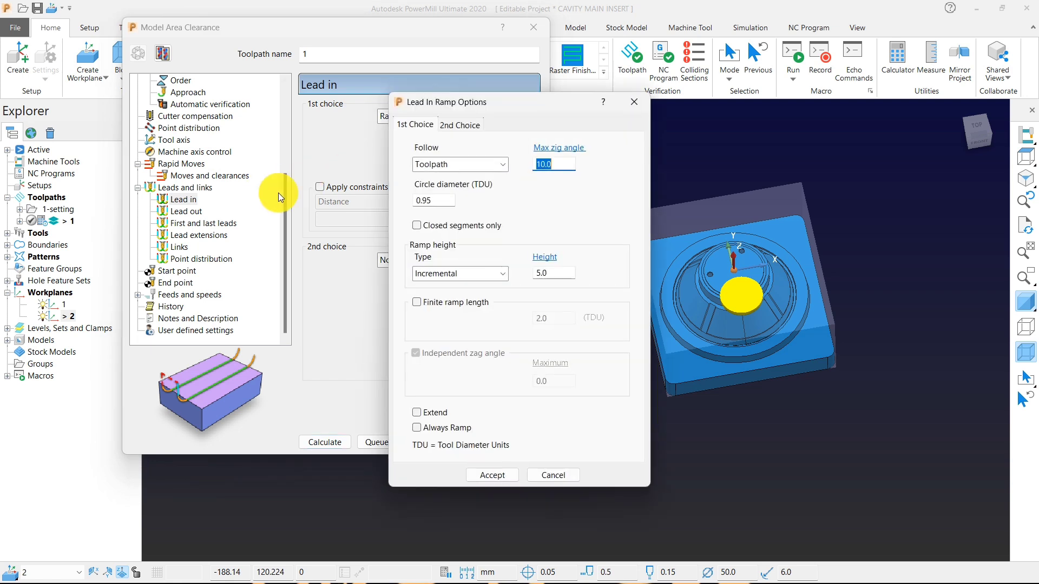
click(442, 205)
text(.)
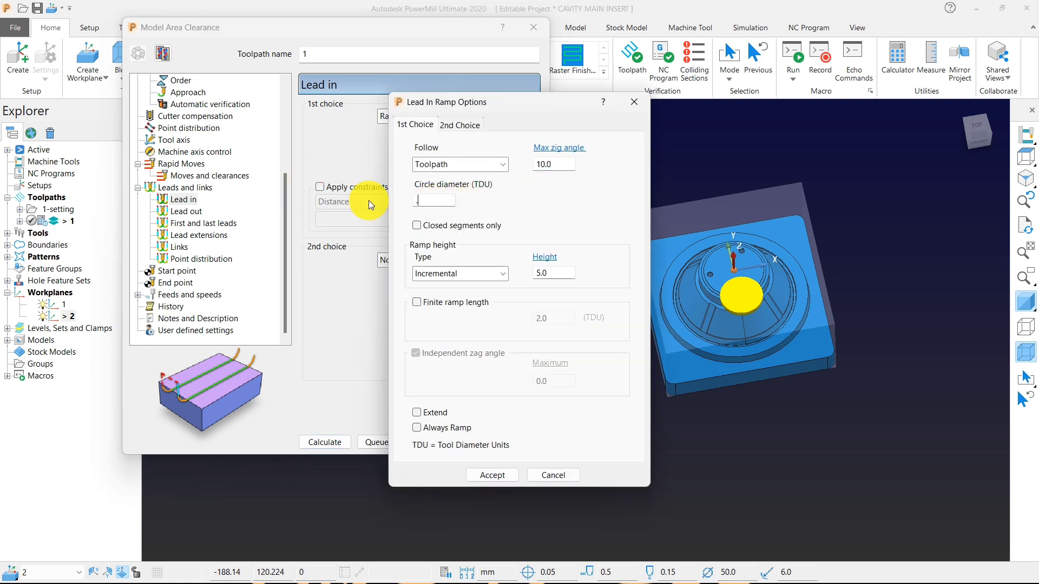
text(05)
click(553, 273)
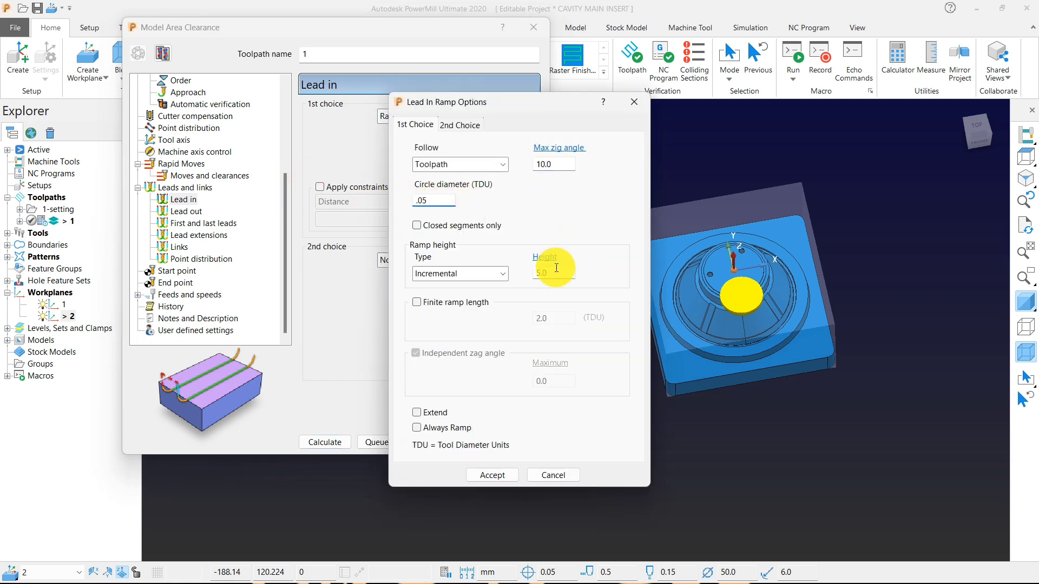
text(.4)
click(492, 476)
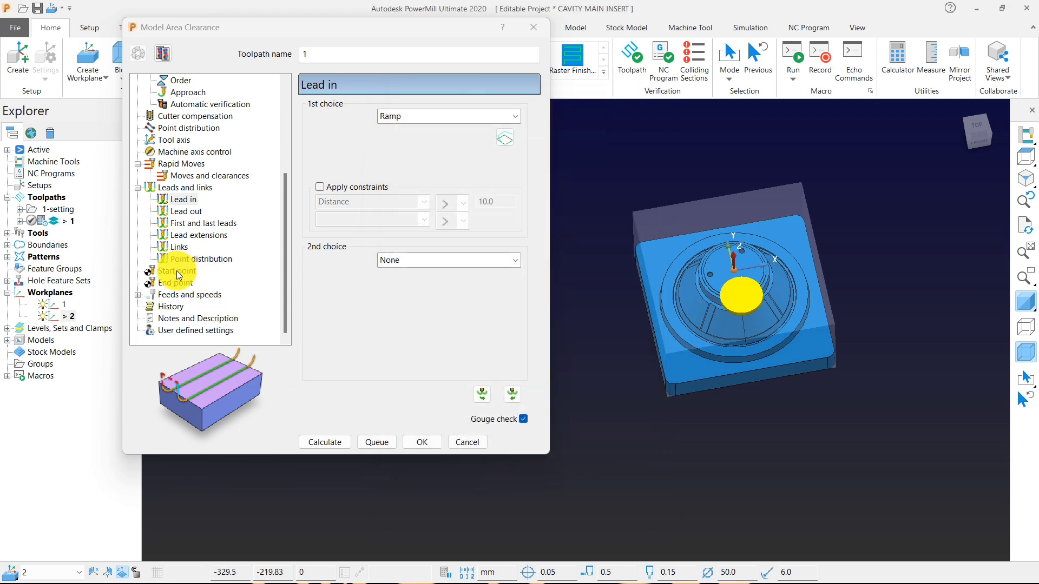
Check the link settings, and set the spindle speed to 1200 rpm and the cutting feed rate to 3000 mm/min.
click(179, 247)
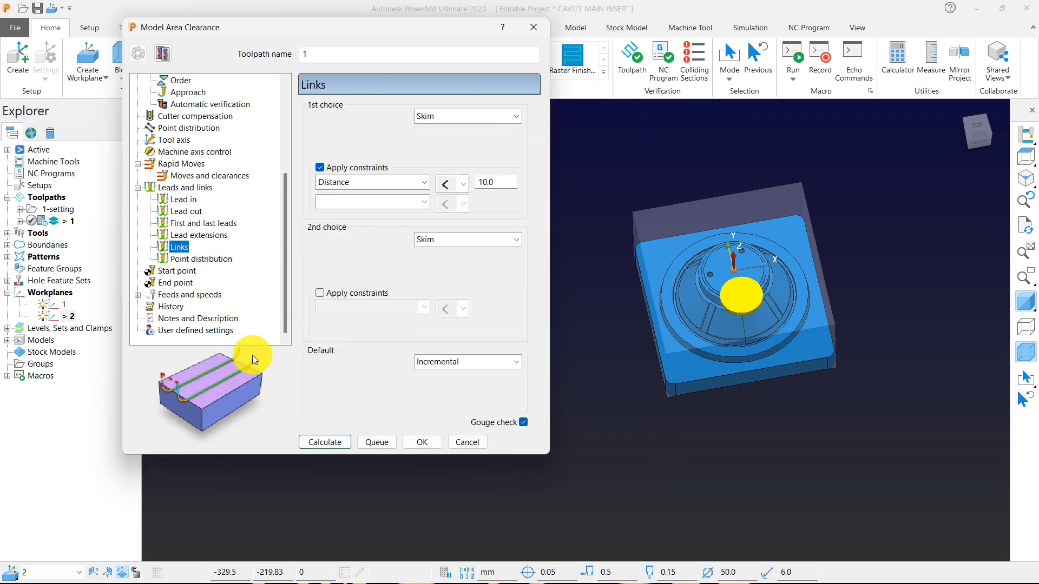
click(187, 294)
double_click(344, 155)
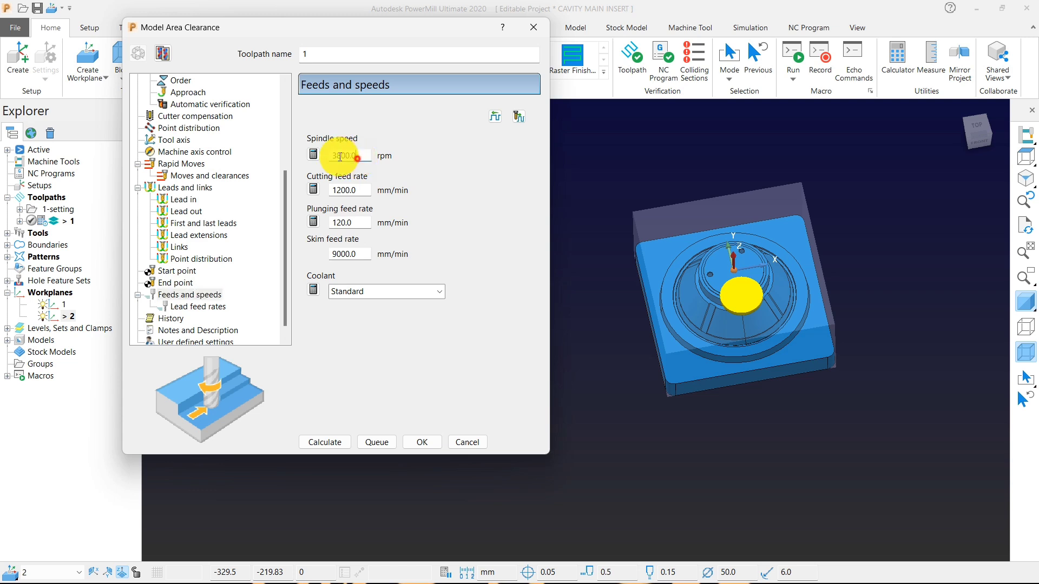
text(1200)
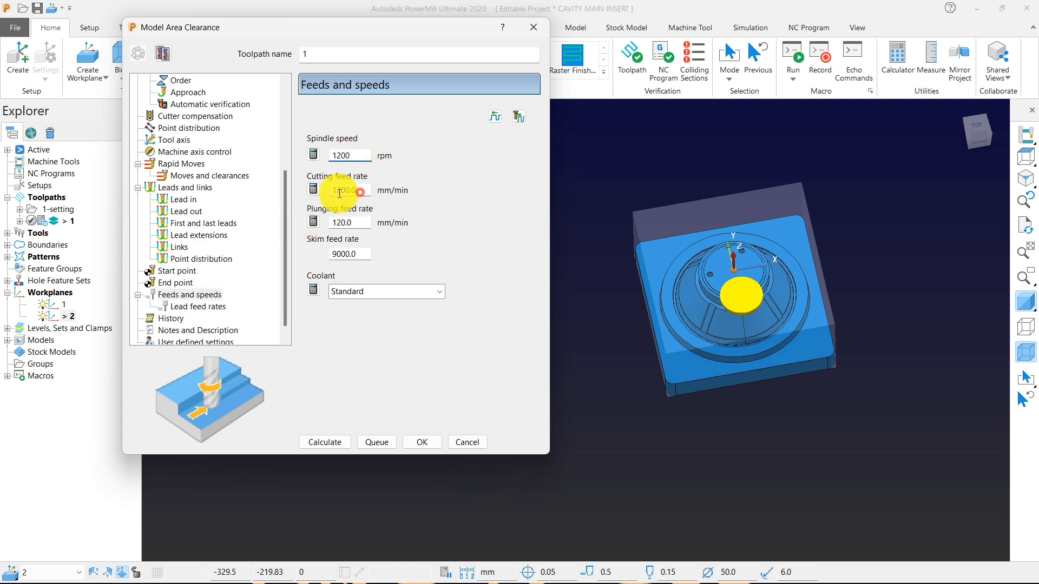
key(Tab)
text(30)
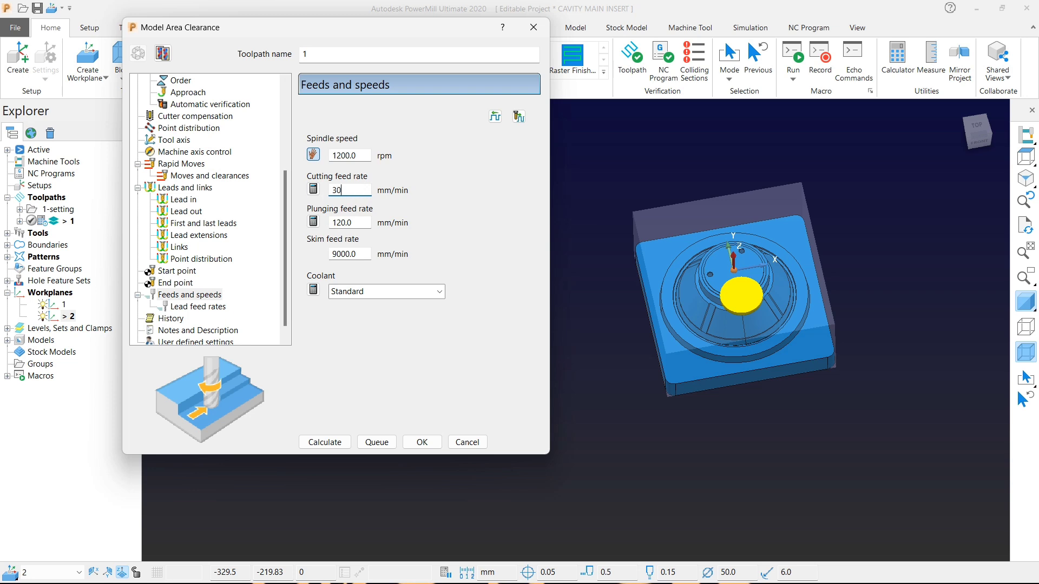
text(00)
key(Tab)
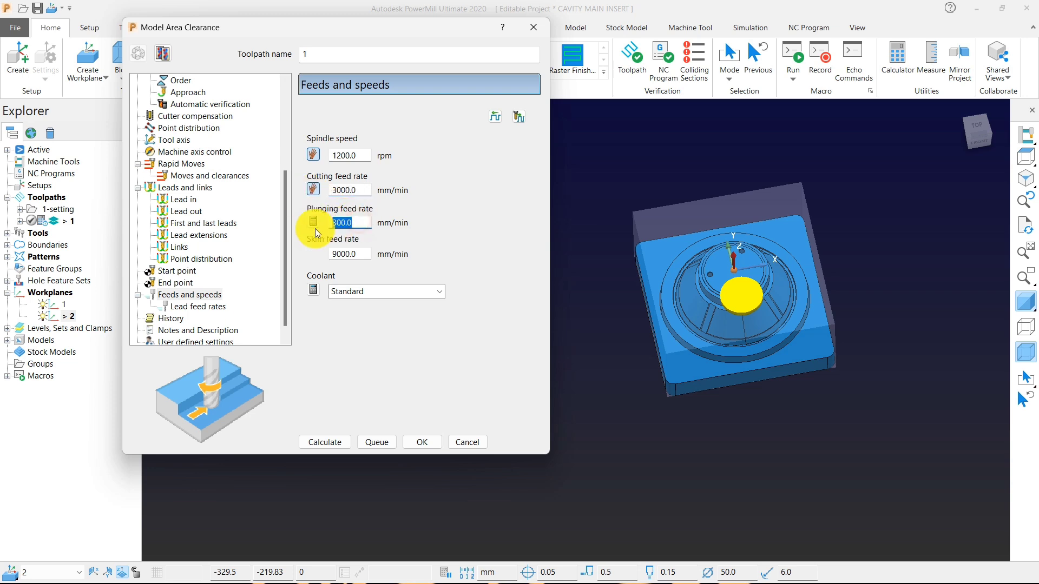
Name the toolpath 1-50-bull-rough, calculate it and close its settings.
click(317, 55)
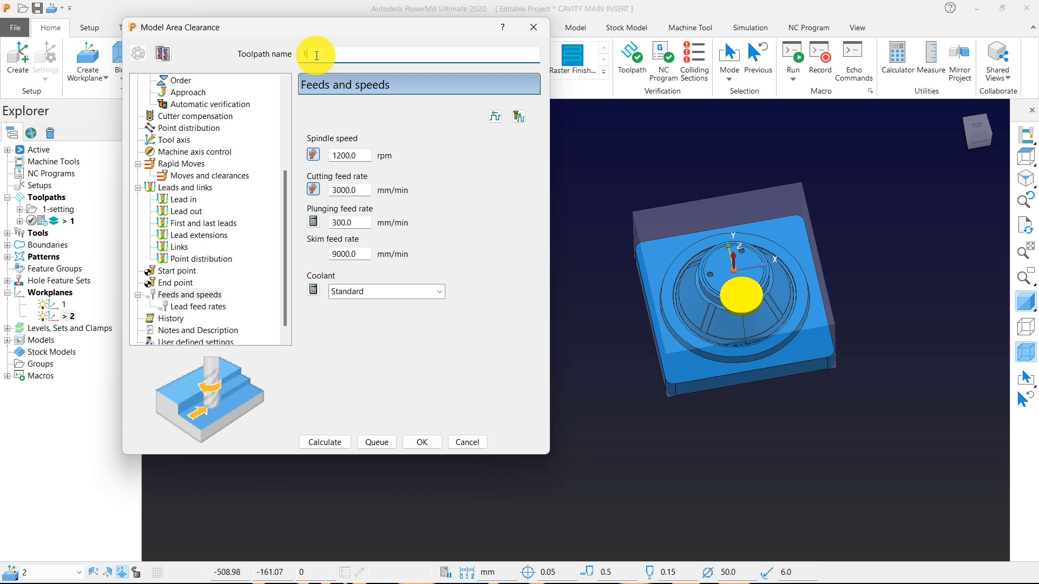
text(-50-bull-rough)
click(328, 443)
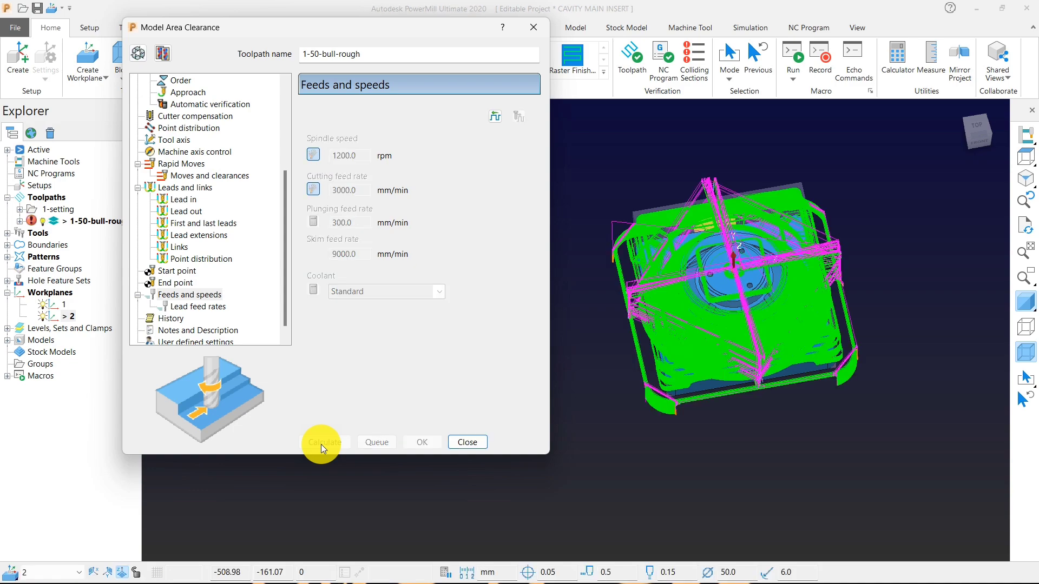
click(467, 442)
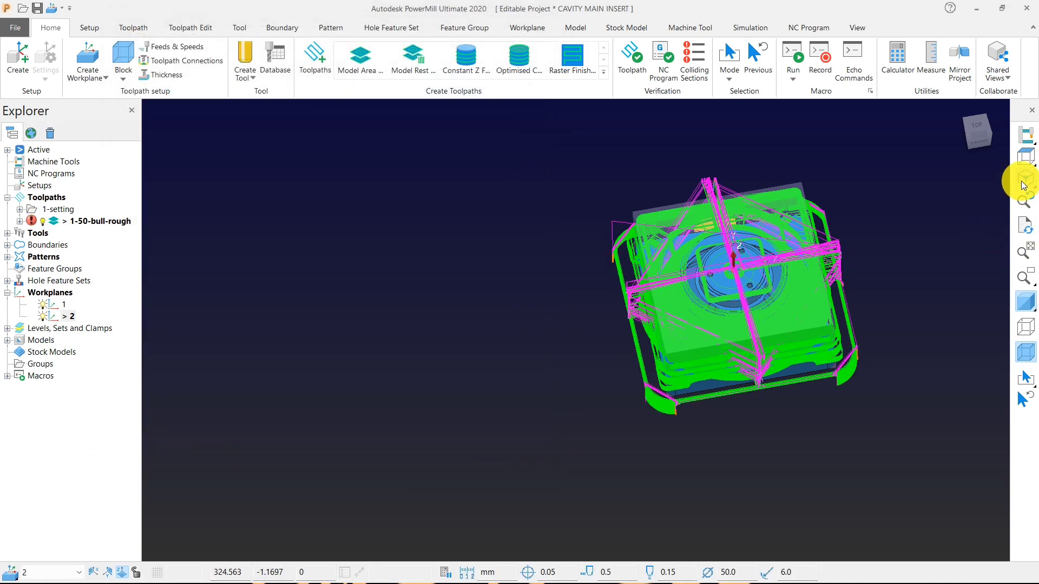
Examine the outer roughing passes and check the block and limit settings of the 1-50-bull-rough toolpath.
click(1024, 186)
scroll(775, 180, up, 5)
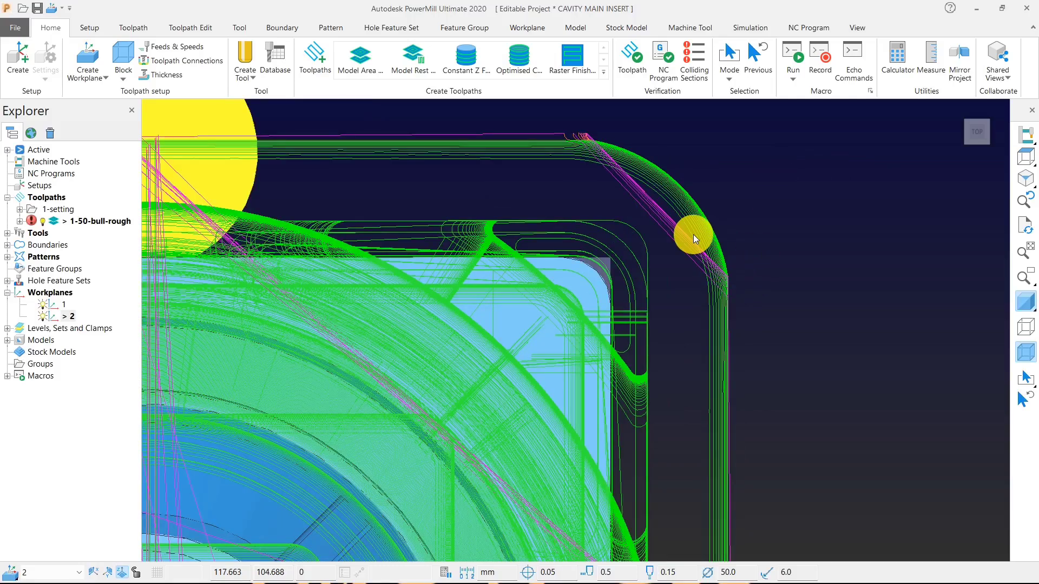
scroll(721, 253, down, 4)
right_click(105, 222)
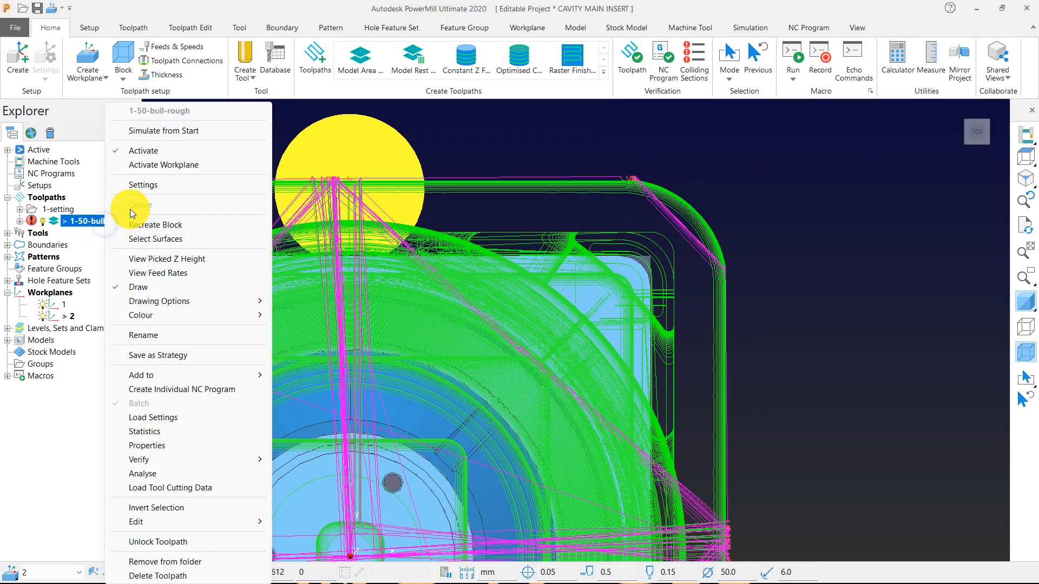
click(143, 185)
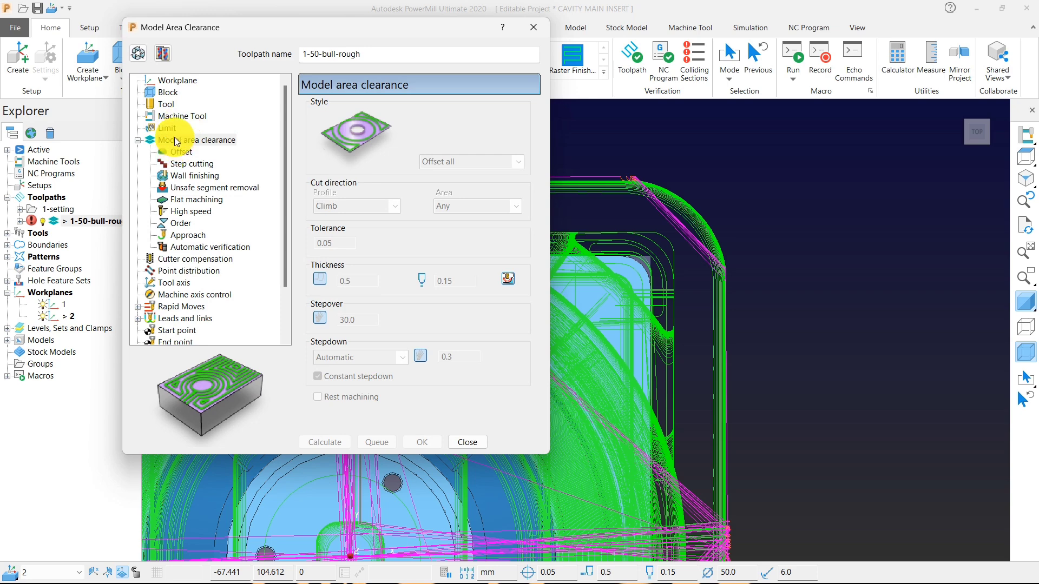
click(166, 96)
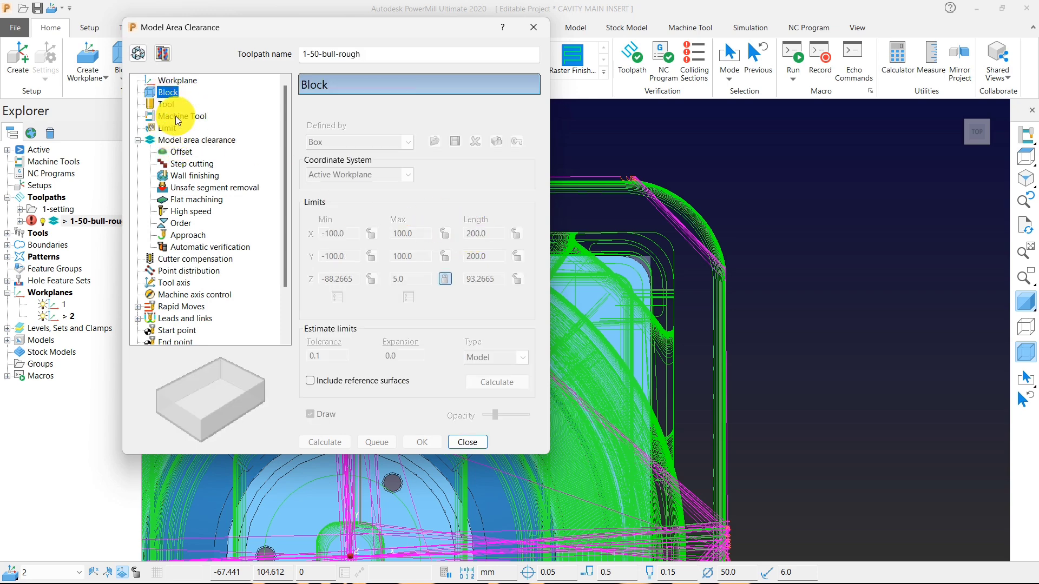
click(167, 130)
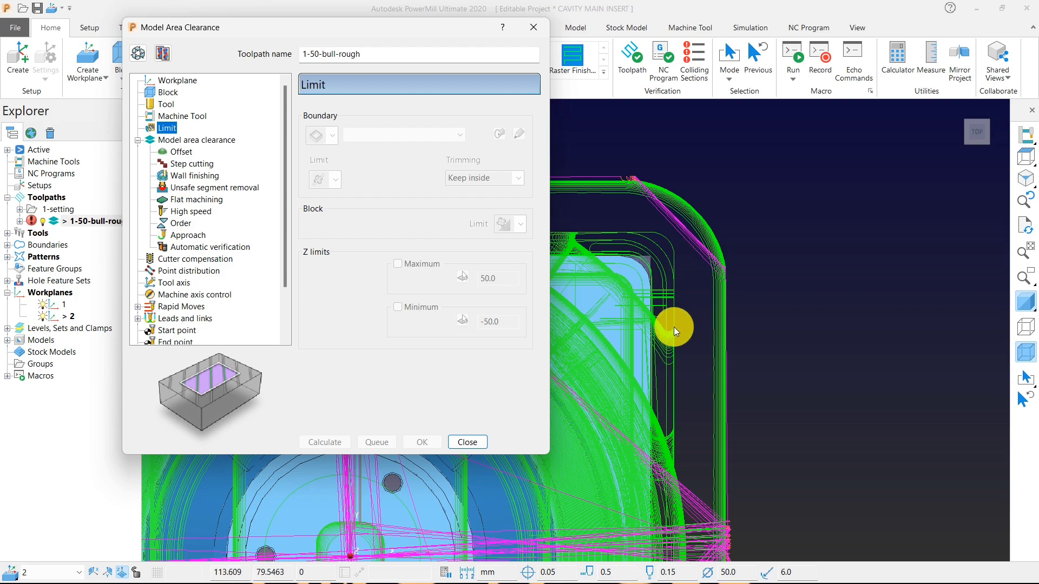
click(477, 444)
Examine the lowest outer roughing passes around the block corners from the side and from above.
scroll(718, 308, down, 6)
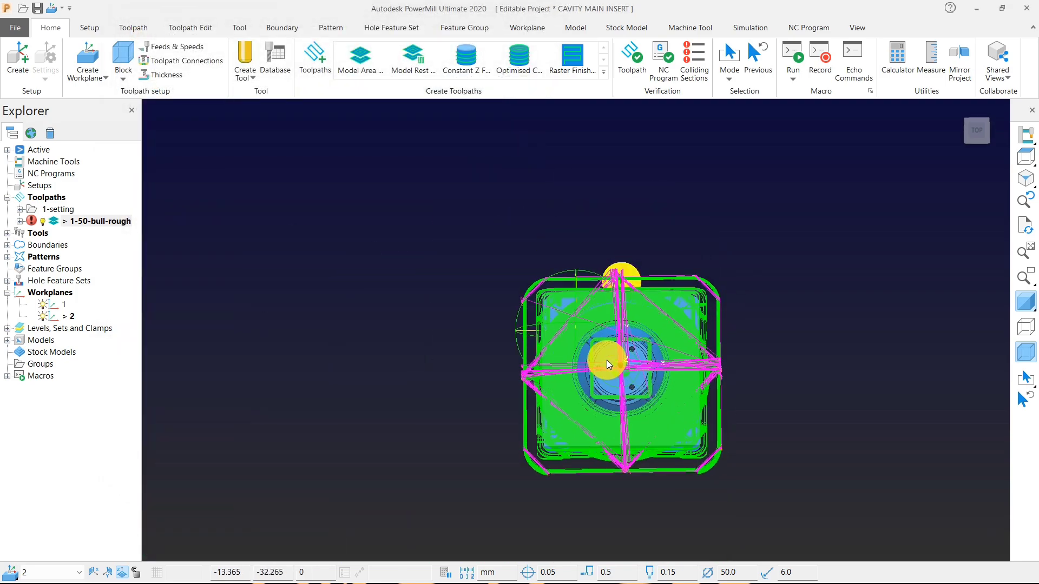
middle_drag(606, 359, 621, 193)
scroll(543, 390, up, 5)
middle_drag(544, 389, 546, 317)
scroll(487, 276, up, 5)
scroll(493, 292, down, 6)
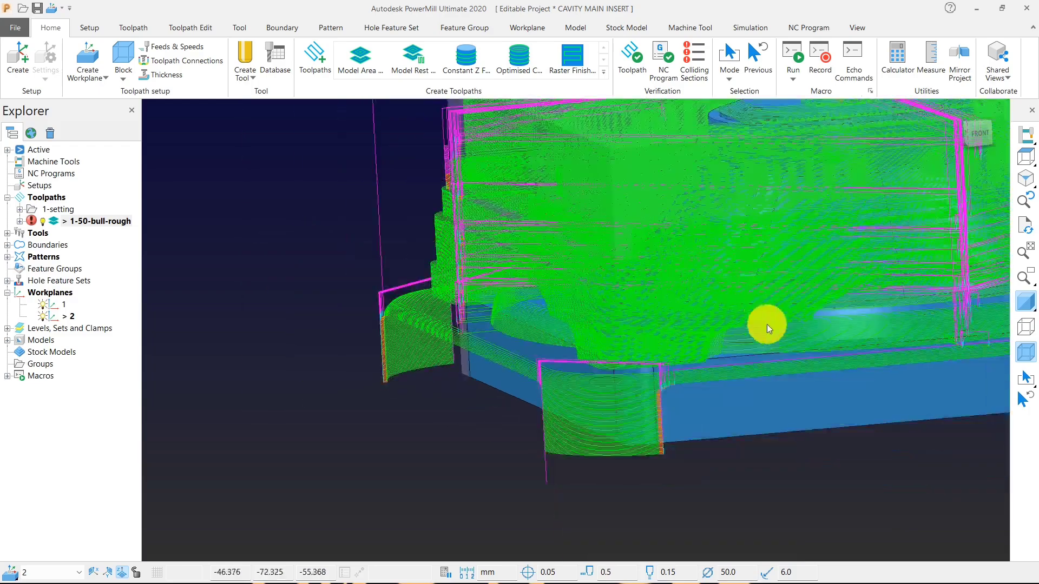
click(1024, 157)
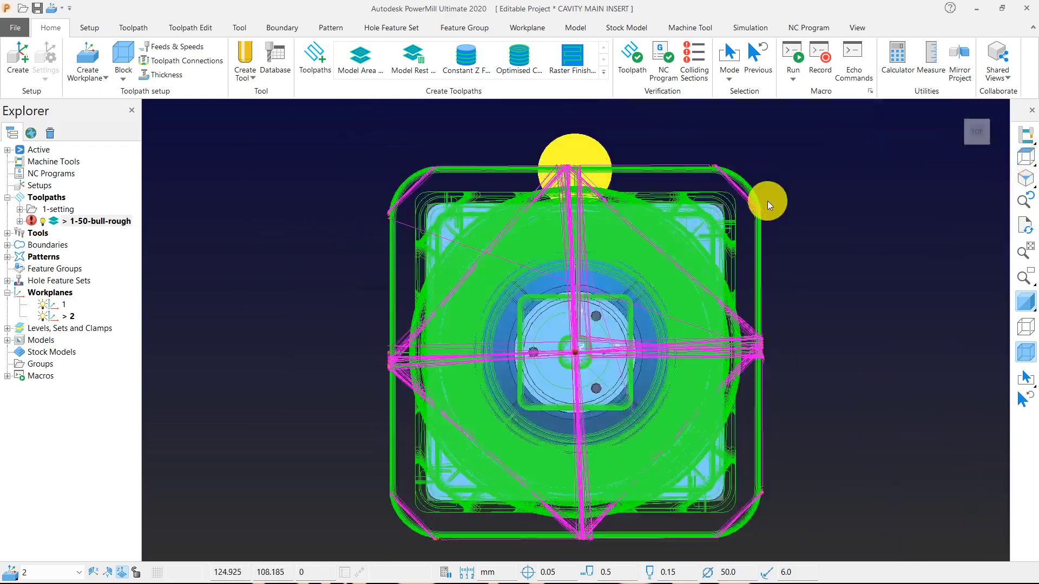
Select the stack of roughing passes running around the insert's bottom flange in the front view and delete these toolpath components.
mouse_move(1020, 161)
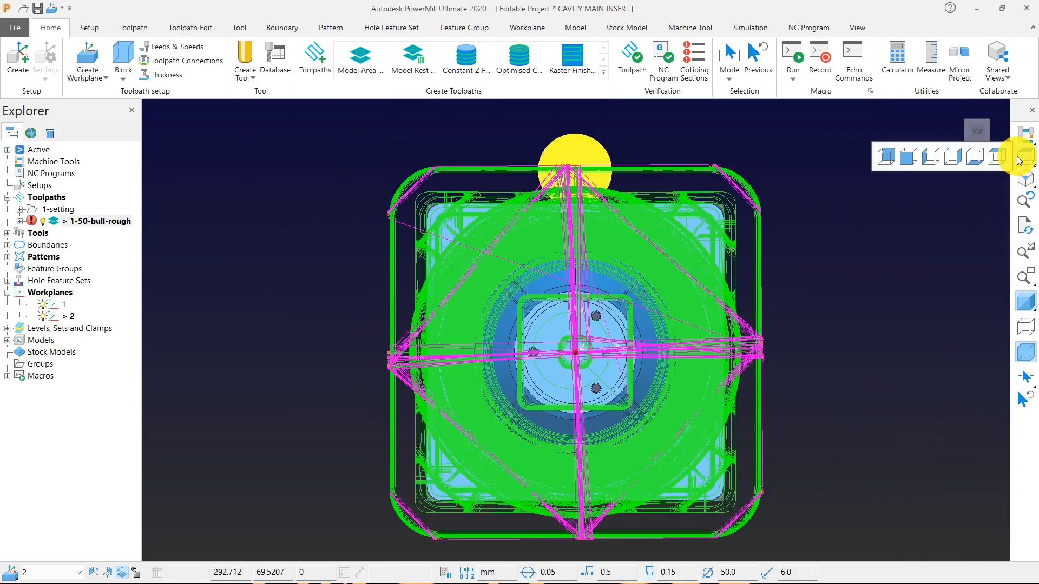
click(902, 157)
scroll(854, 191, down, 2)
drag(962, 422, 494, 298)
middle_drag(494, 297, 749, 304)
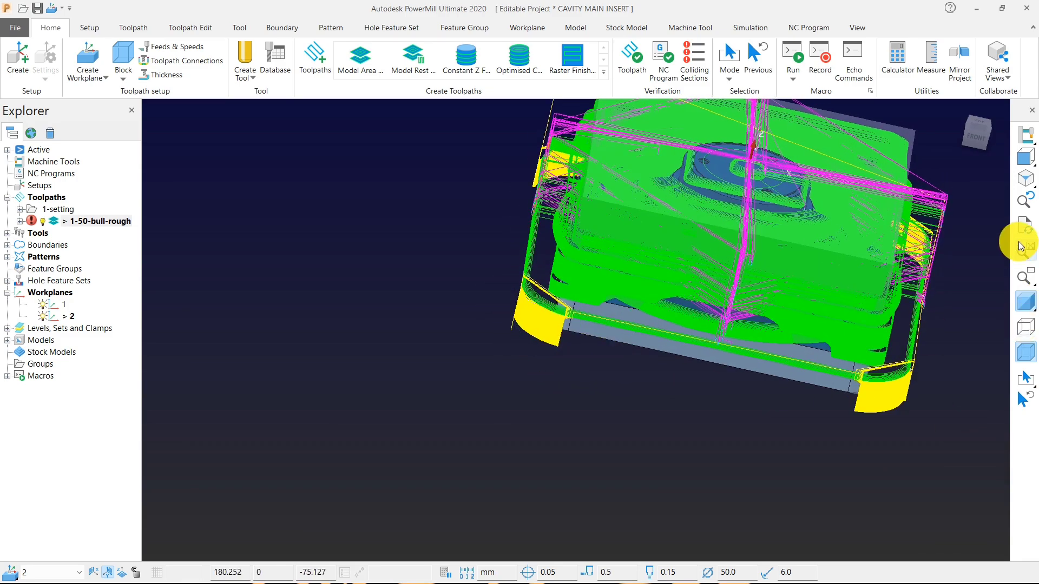
click(1022, 153)
scroll(839, 368, down, 2)
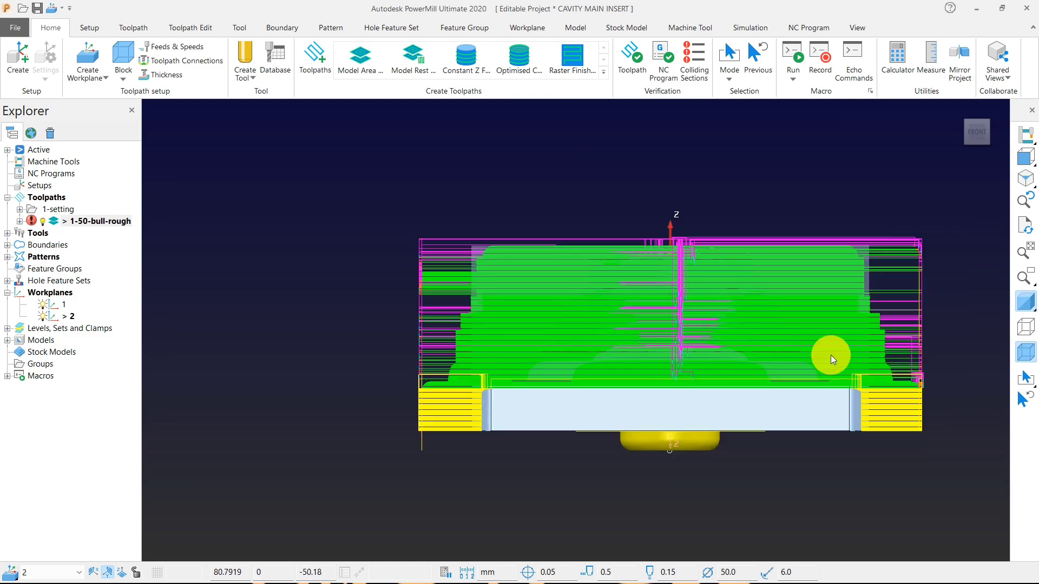
drag(987, 503, 440, 382)
middle_drag(441, 382, 649, 422)
click(1025, 345)
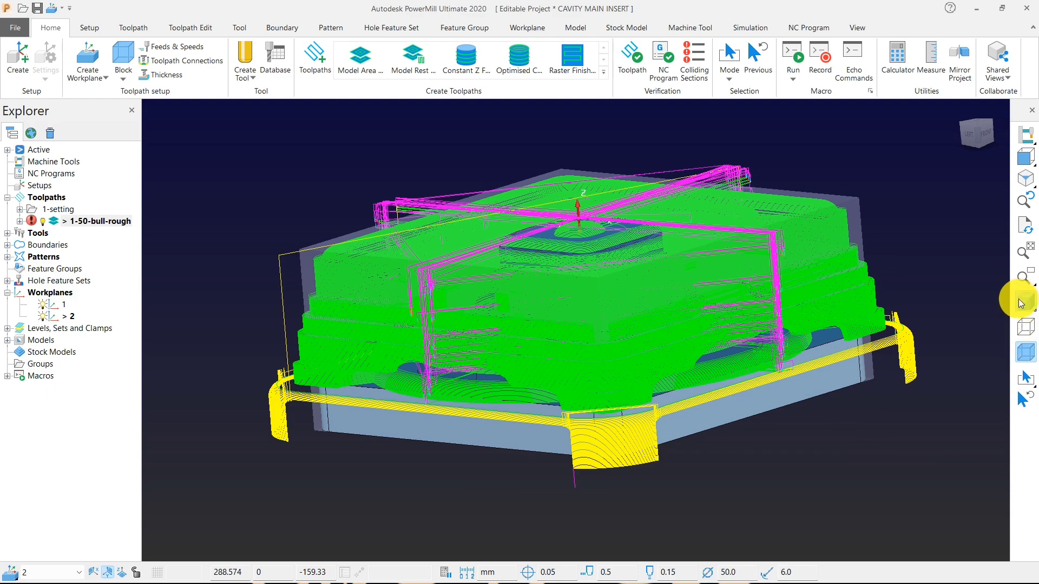
click(609, 425)
click(626, 459)
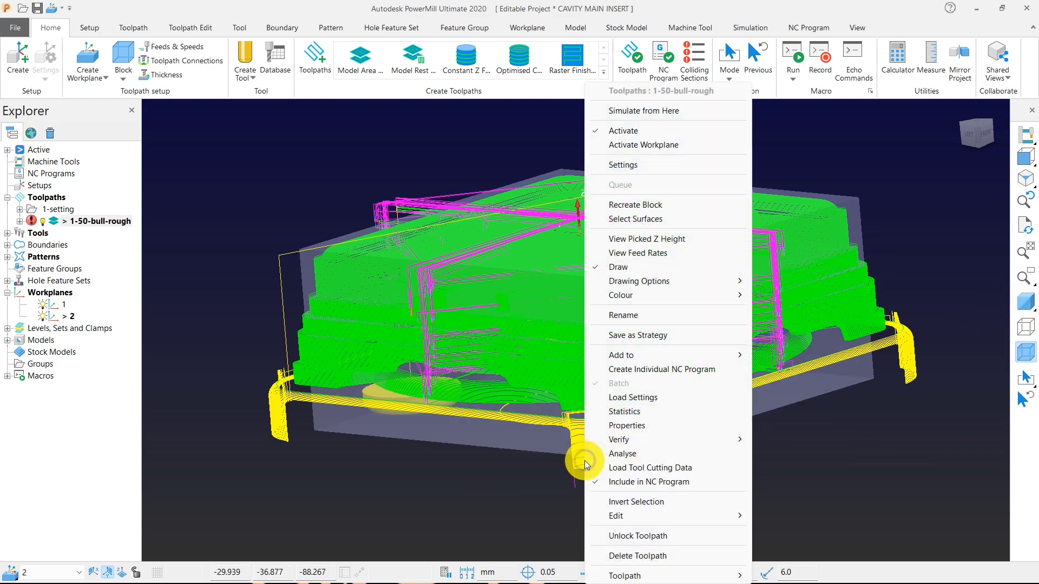
mouse_move(629, 515)
click(793, 513)
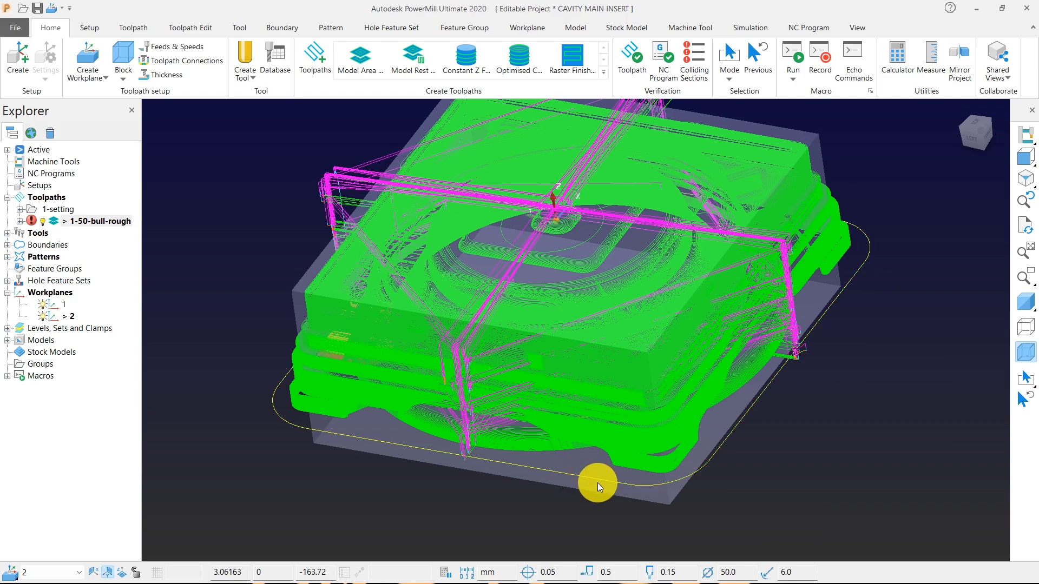
Delete the single remaining selected pass that runs around the outside of the block's base.
right_click(597, 483)
mouse_move(721, 517)
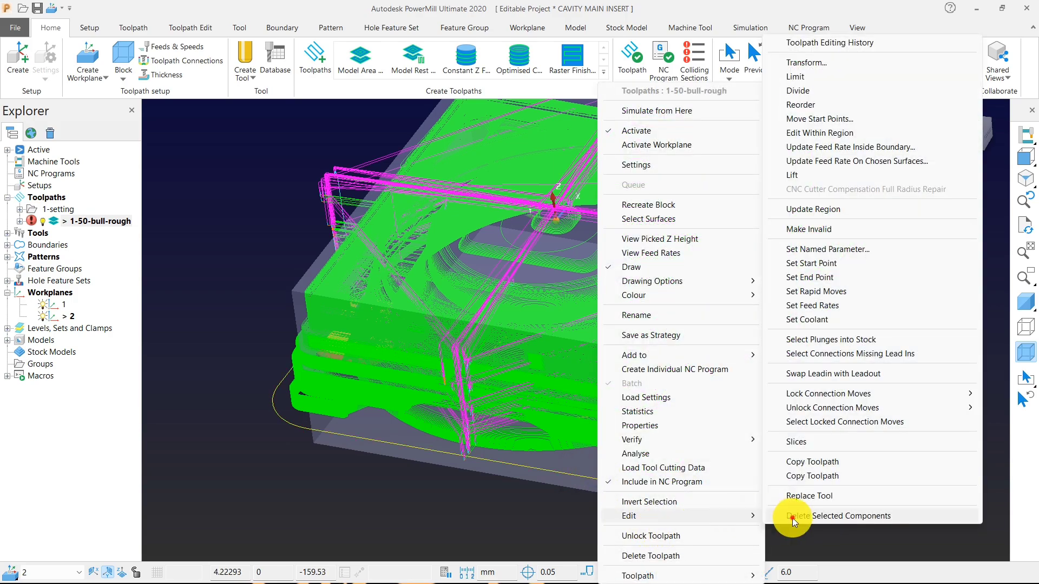
click(792, 516)
middle_drag(580, 469, 369, 359)
scroll(363, 356, up, 3)
scroll(356, 353, down, 4)
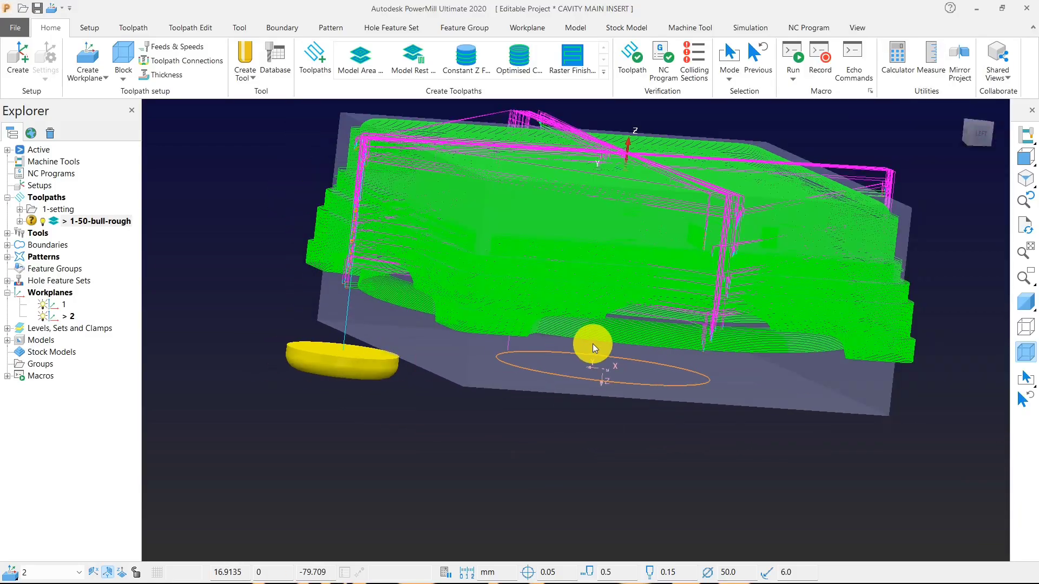
middle_drag(593, 343, 490, 329)
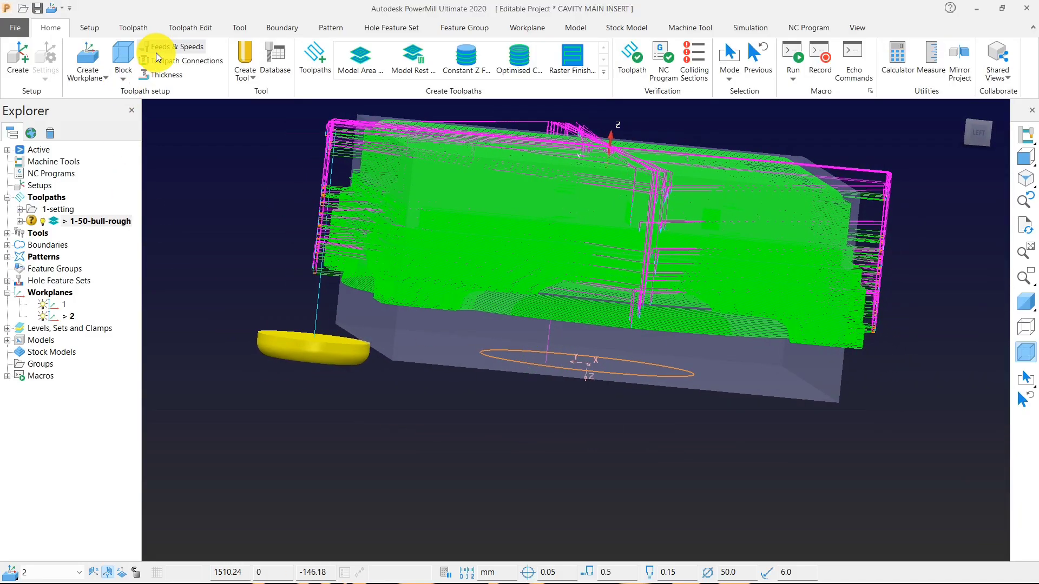
Set the toolpath connections' safe area to workplane 2, then apply the safe area and accept the connections.
click(173, 60)
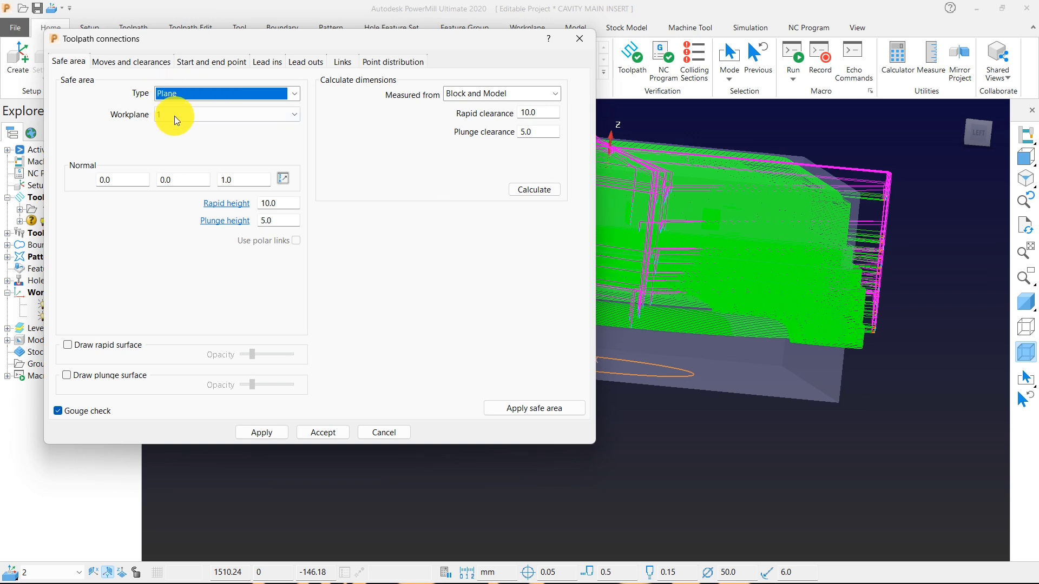
click(174, 116)
click(178, 165)
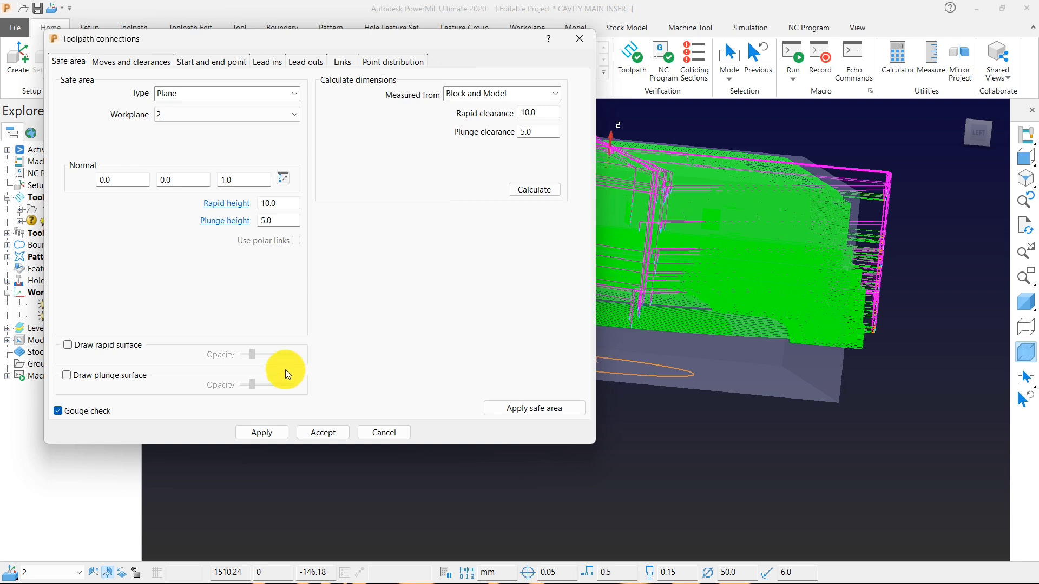
scroll(654, 213, down, 5)
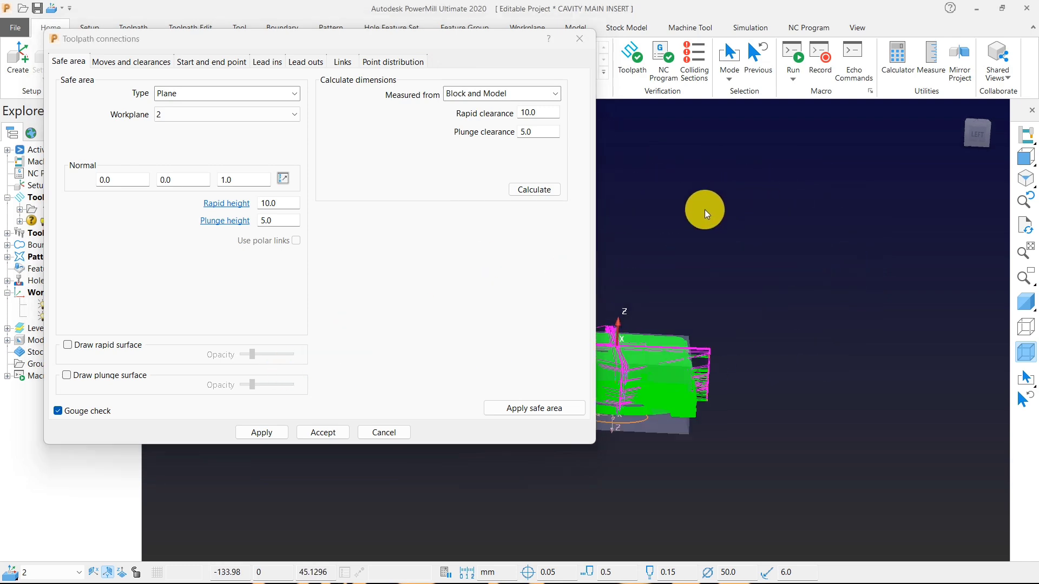
scroll(720, 228, up, 2)
scroll(541, 392, down, 3)
click(535, 408)
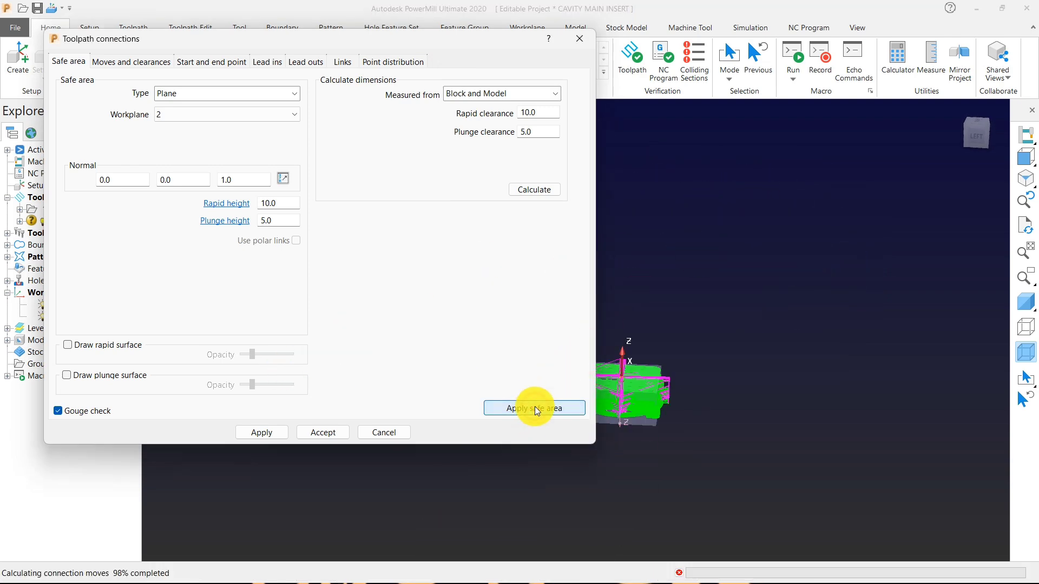
click(260, 431)
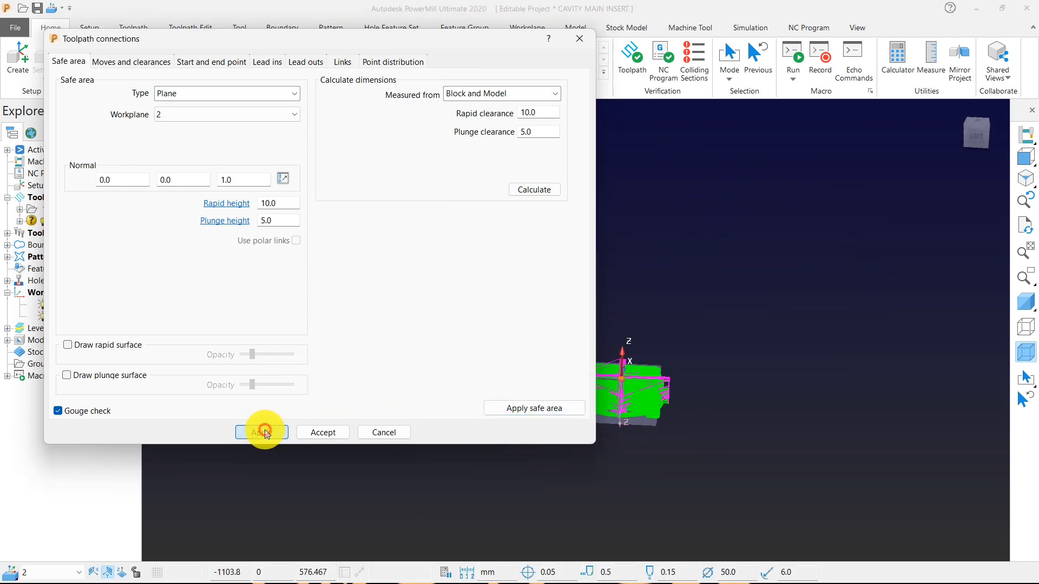
click(311, 432)
Verify the whole toolpath for gouges against the models.
scroll(464, 278, down, 3)
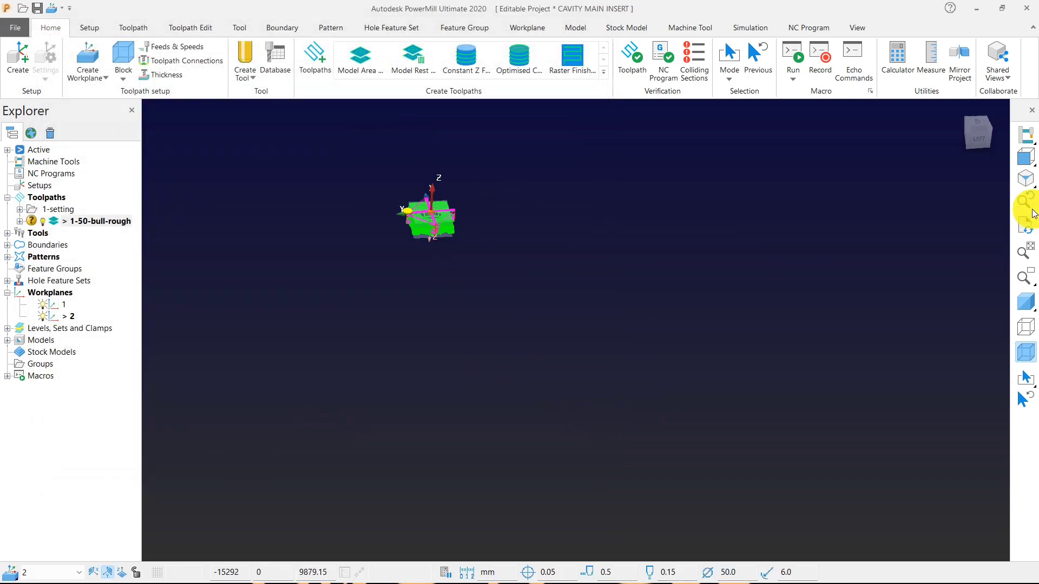
click(1026, 158)
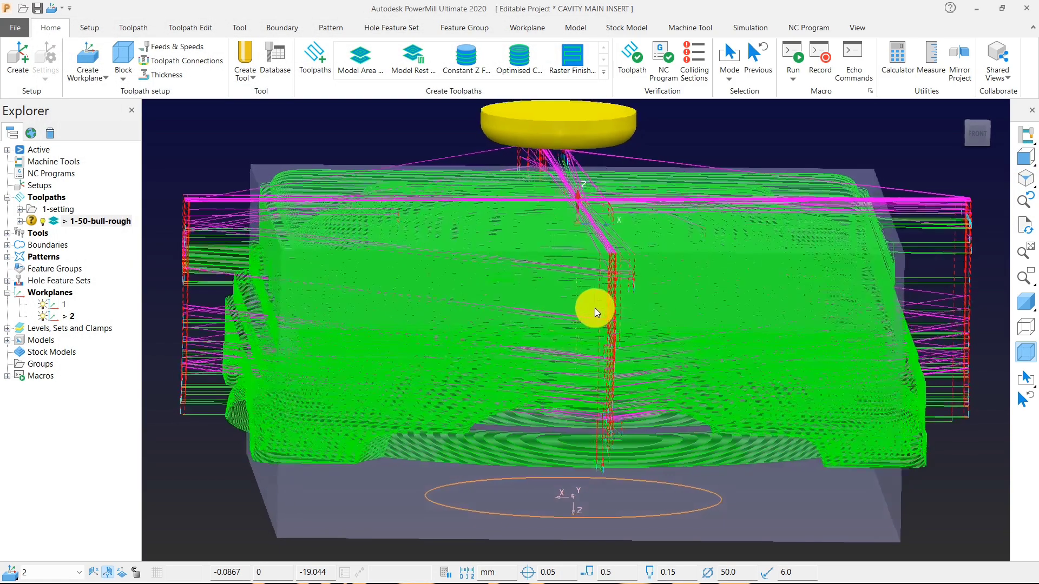
middle_drag(596, 307, 622, 304)
click(627, 62)
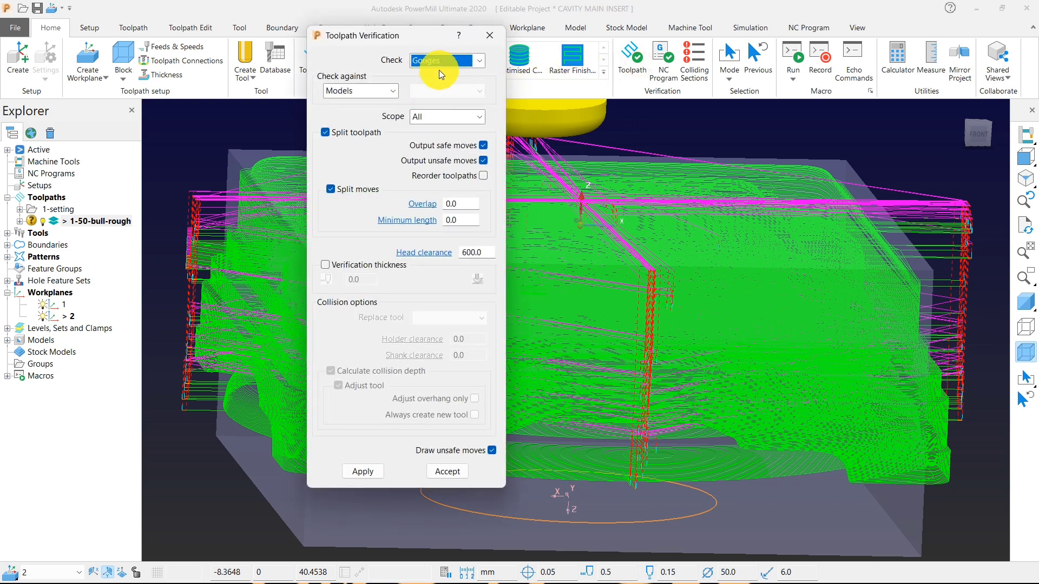
click(369, 471)
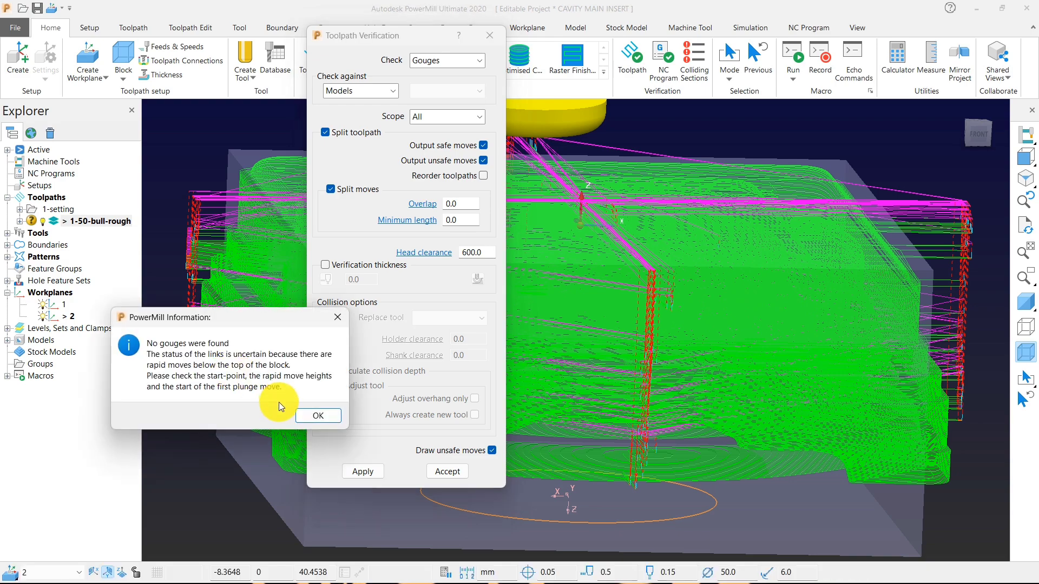
click(319, 416)
click(455, 472)
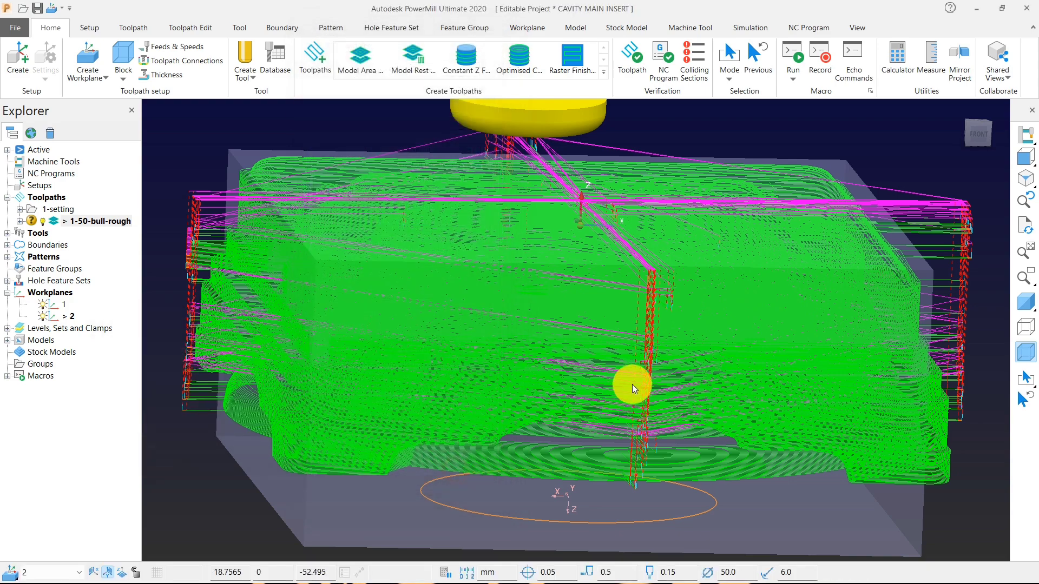
Review the toolpath connections: moves and clearances, start and end points, lead ins, lead outs, links and safe area.
scroll(631, 385, down, 5)
middle_drag(546, 379, 709, 427)
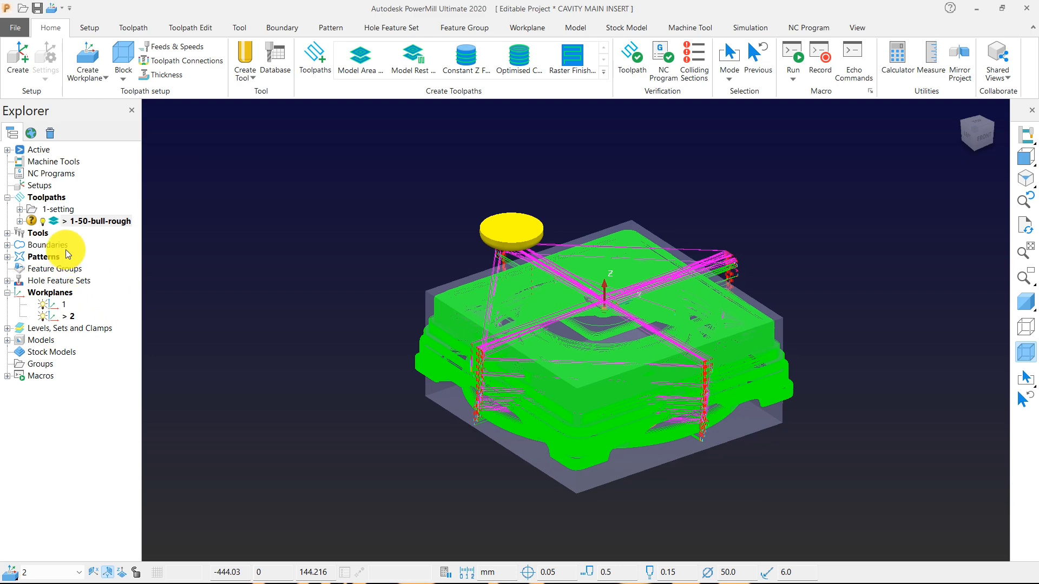
click(178, 65)
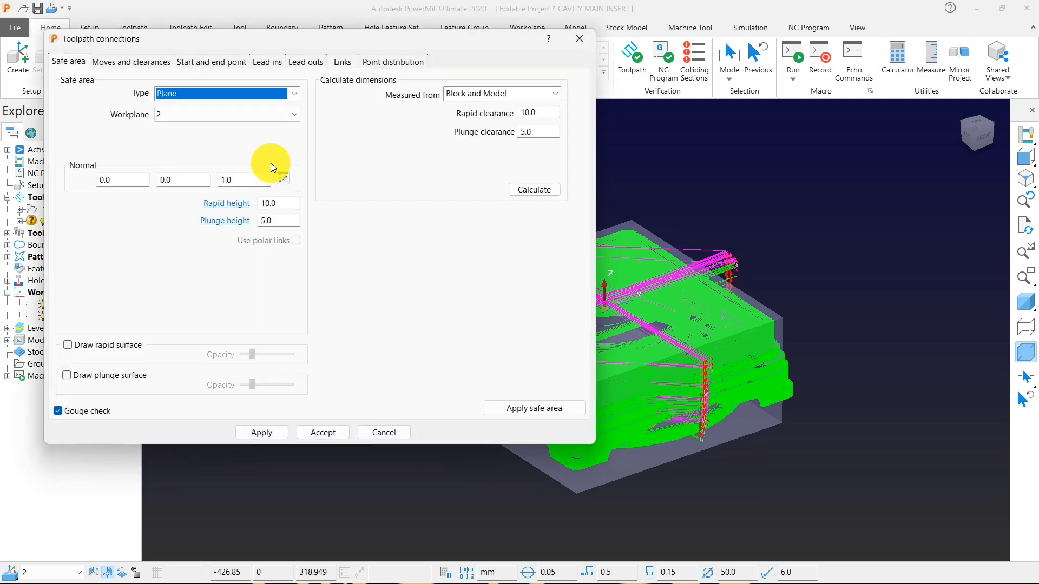
click(128, 62)
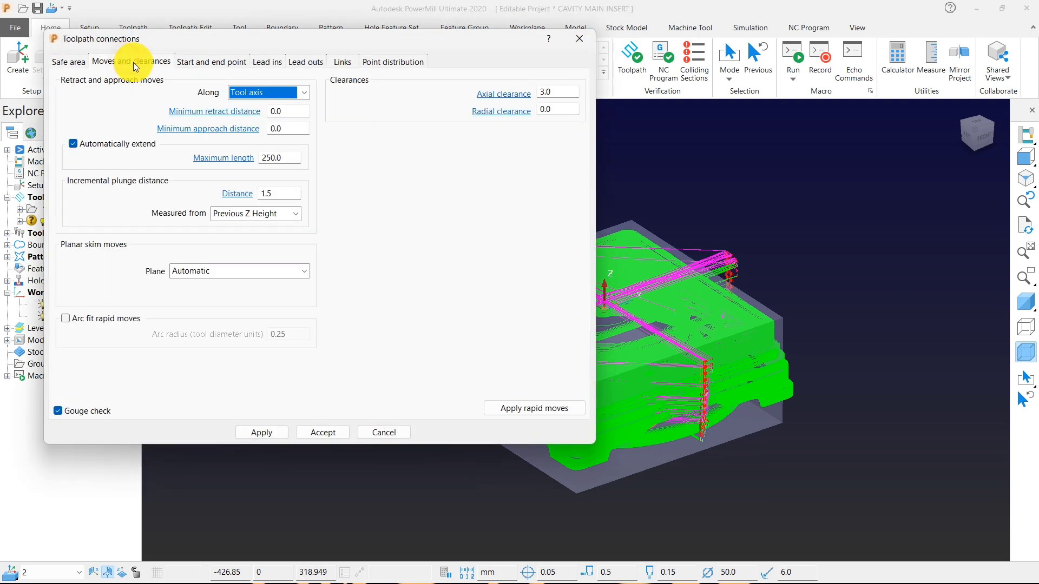
click(199, 63)
click(267, 62)
click(310, 62)
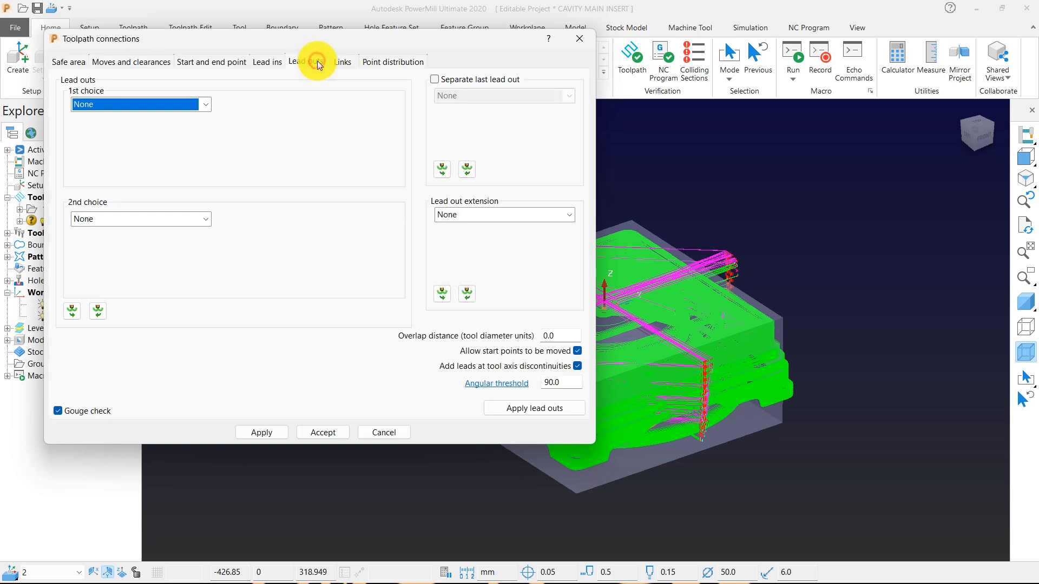
click(341, 62)
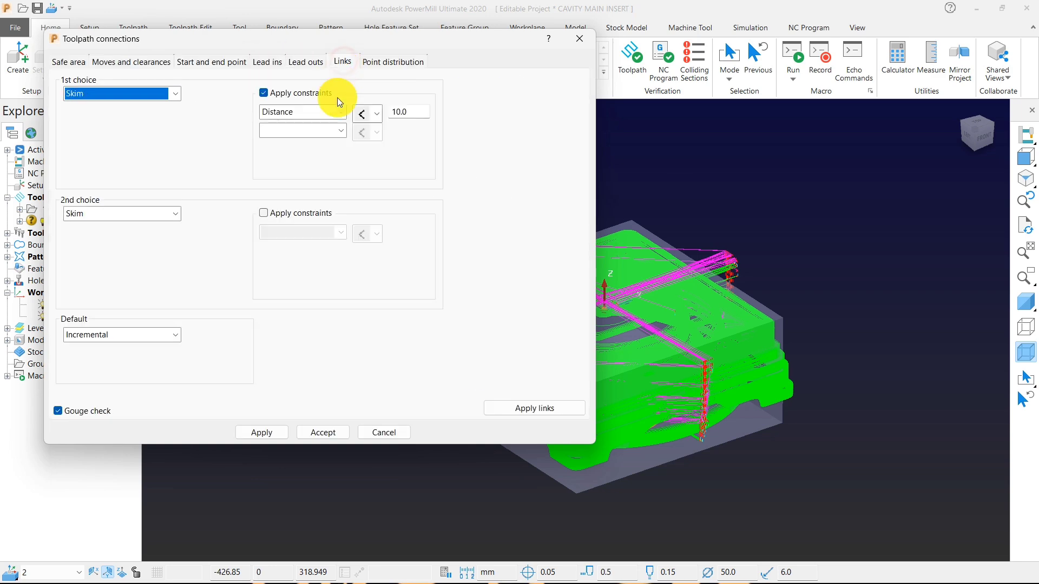
click(341, 425)
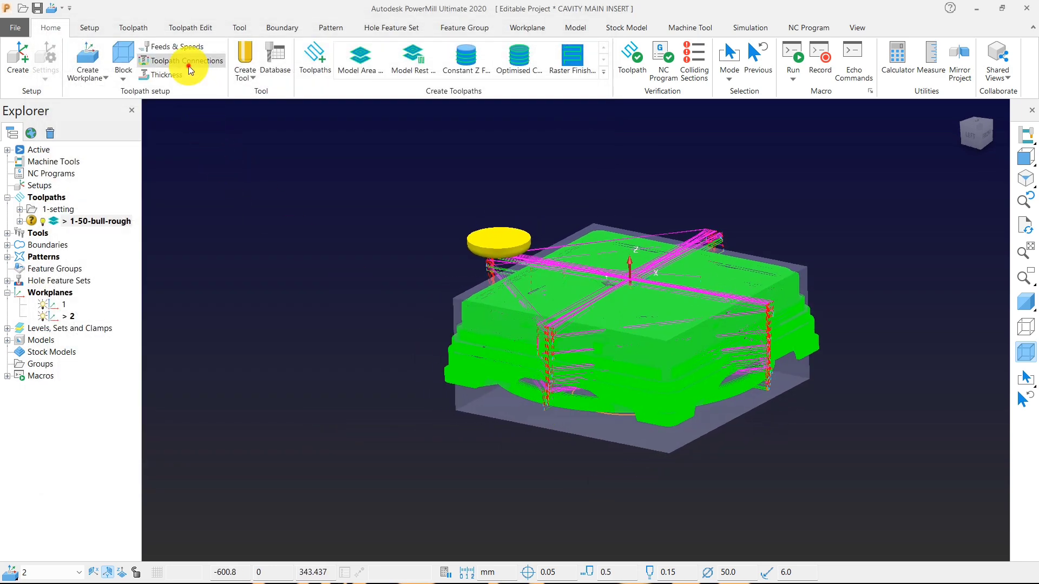
click(189, 65)
click(69, 60)
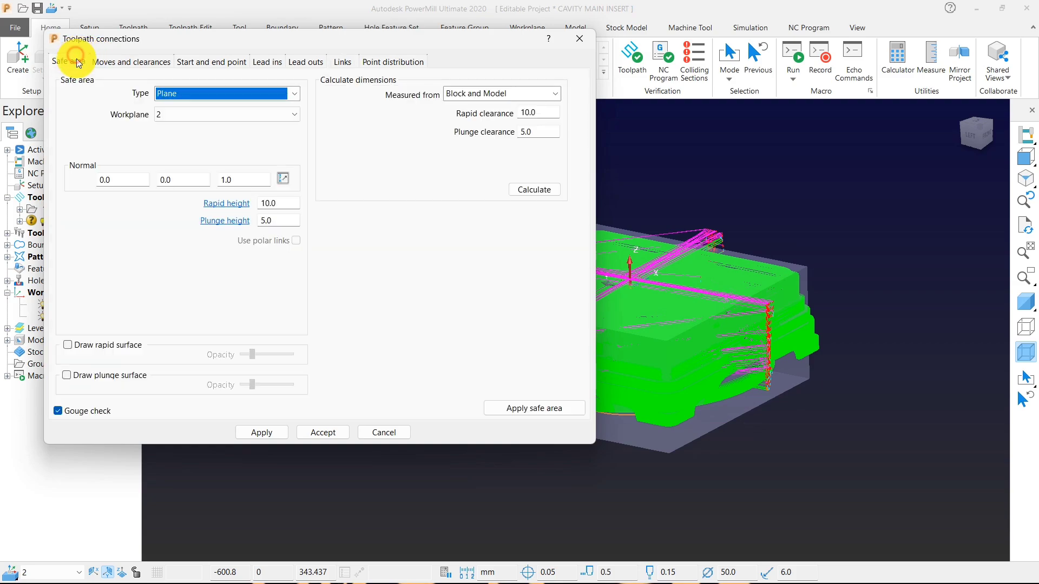
click(317, 433)
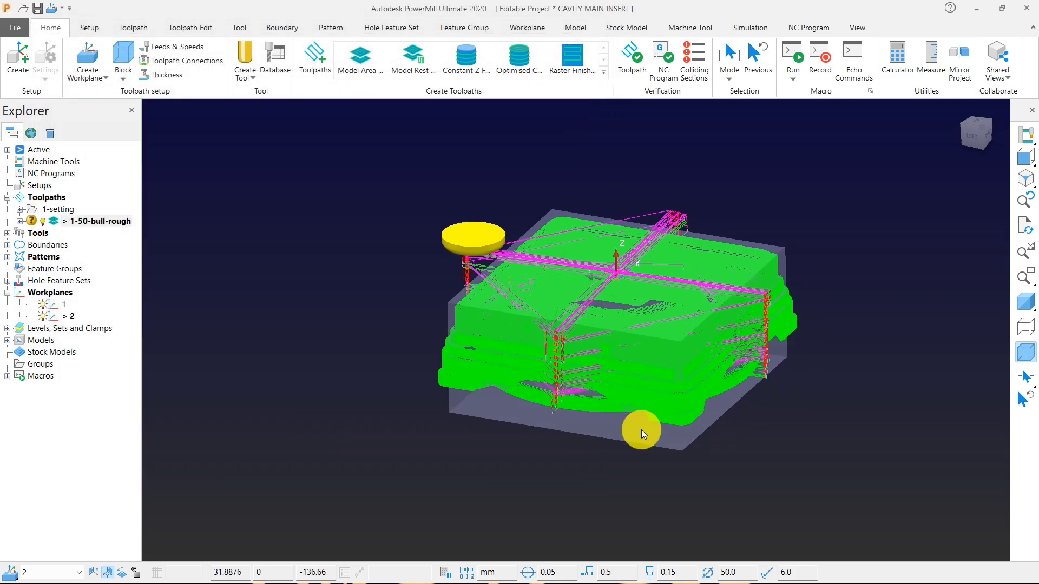
Display the insert model shaded together with the toolpath to inspect its base.
scroll(641, 429, up, 6)
middle_drag(569, 349, 367, 326)
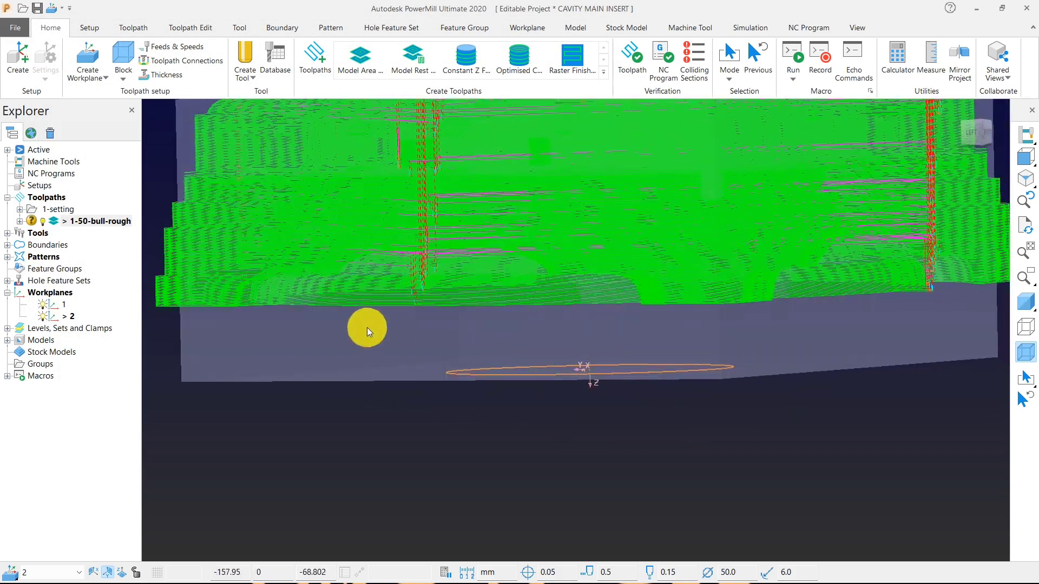
click(1031, 301)
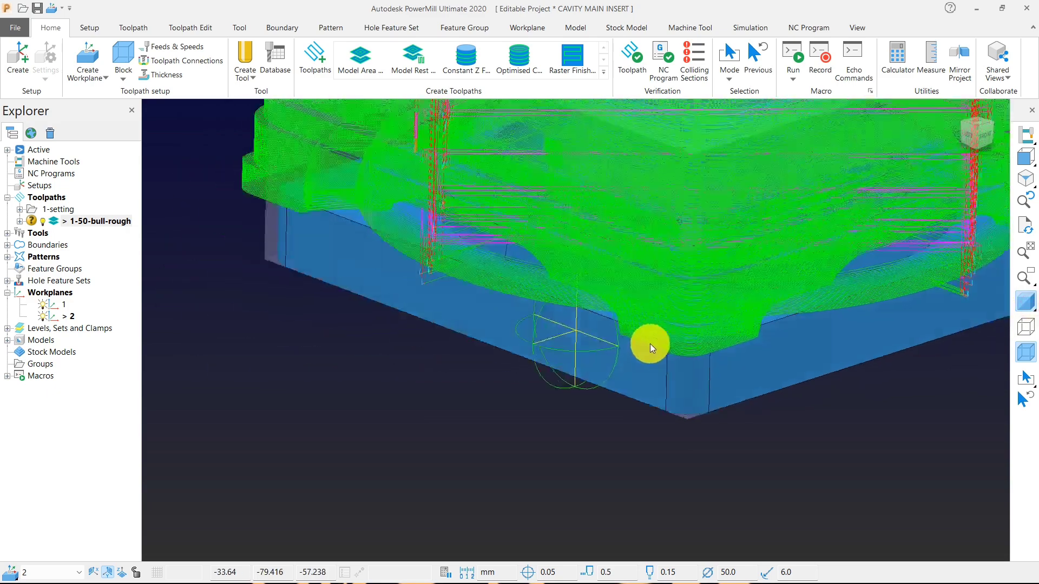
Verify the whole toolpath for gouges against the models with split moves turned off, and accept the verification.
click(631, 58)
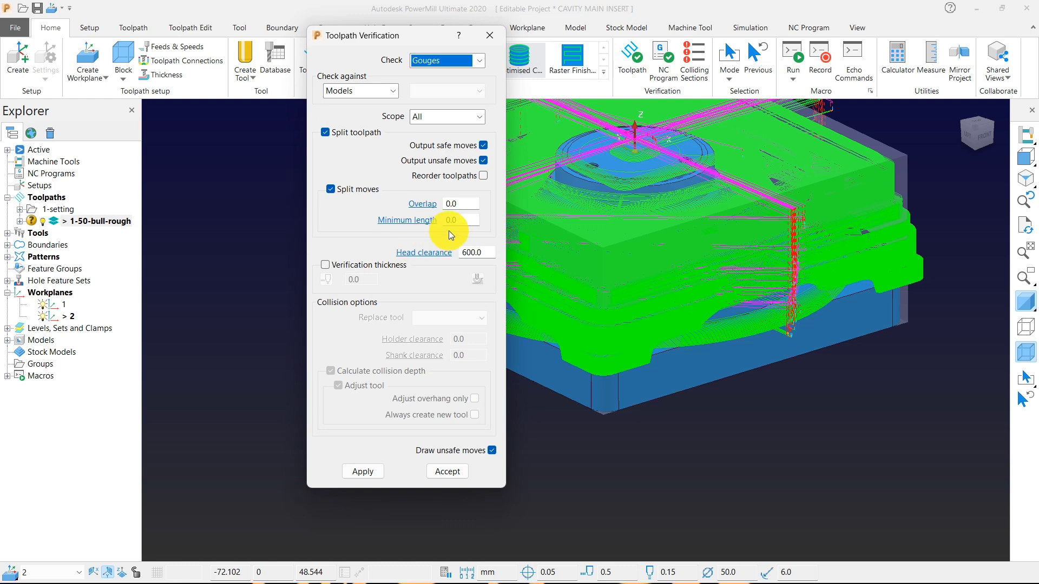
click(330, 189)
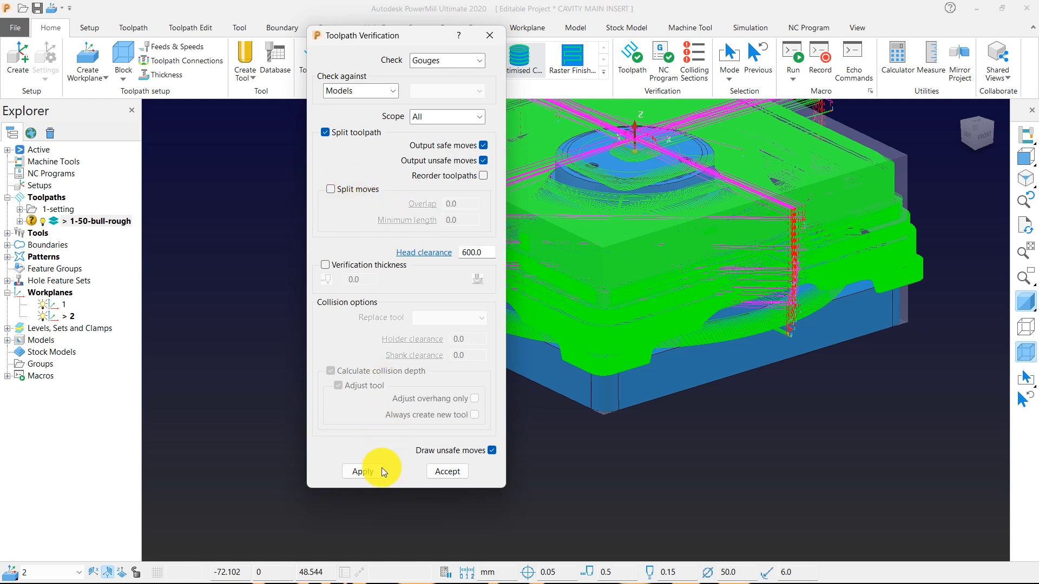
click(365, 471)
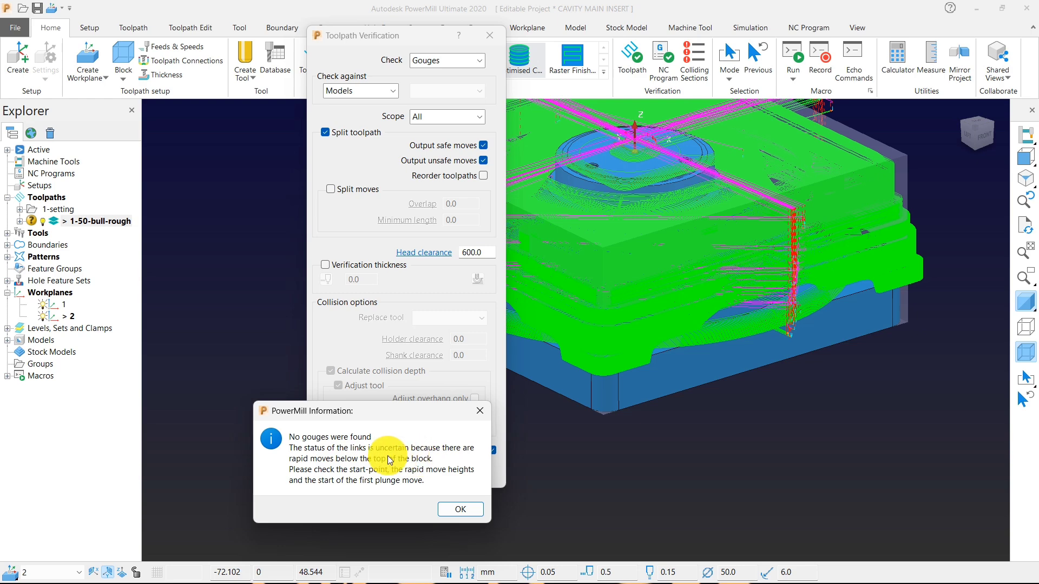
click(458, 507)
click(452, 474)
Choose workplane 2 for the toolpath connections' safe area and apply the rapid moves under moves and clearances.
middle_drag(457, 457, 528, 309)
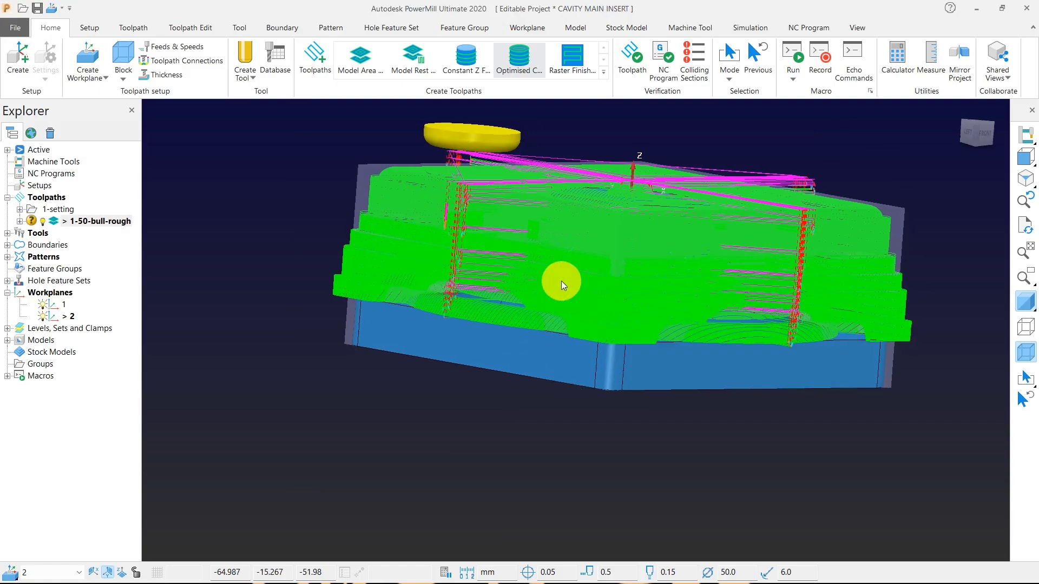
scroll(557, 203, up, 3)
scroll(487, 189, down, 5)
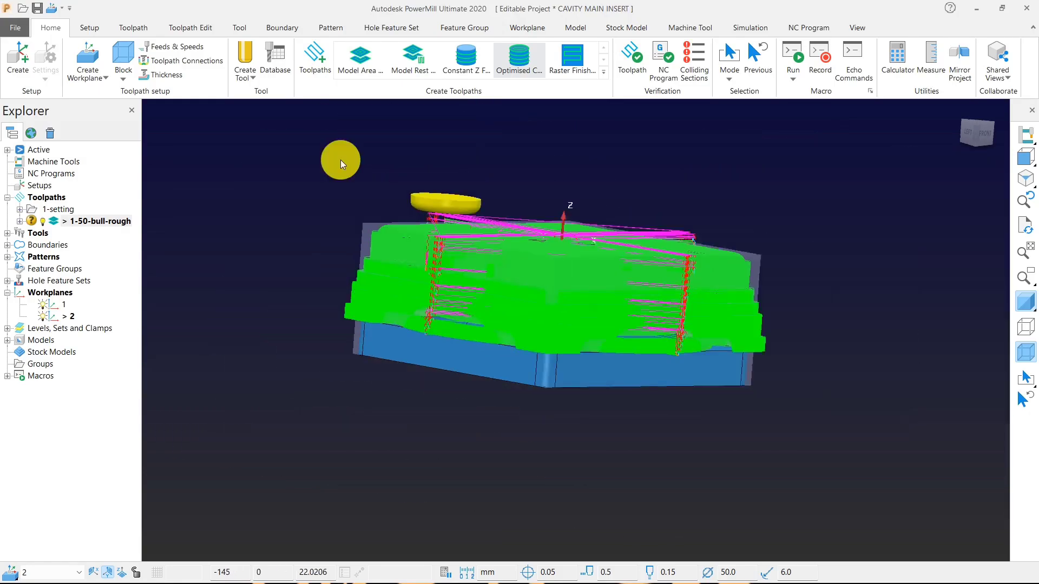
click(167, 60)
click(227, 114)
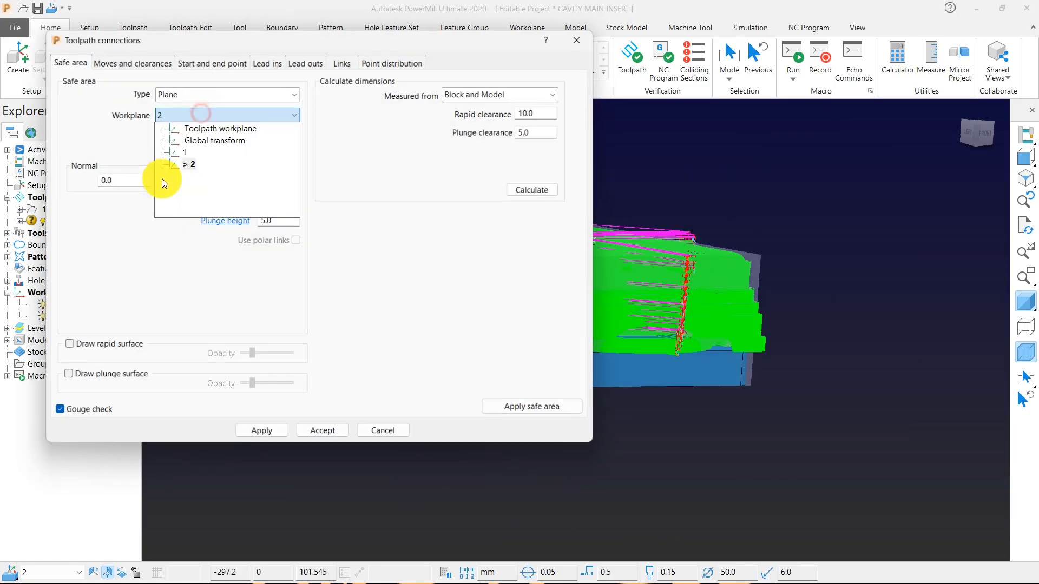
click(190, 164)
click(105, 63)
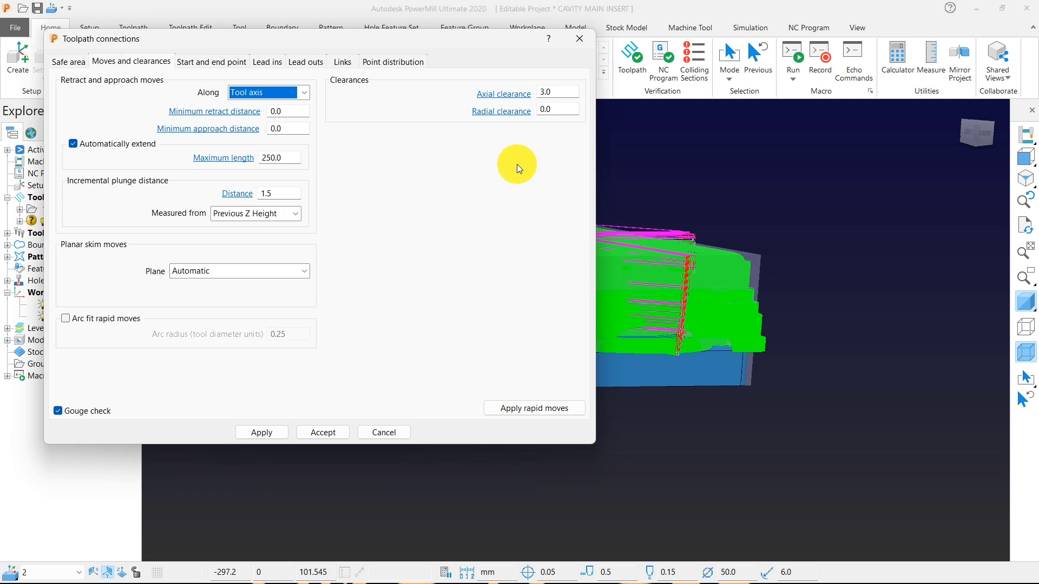
click(535, 408)
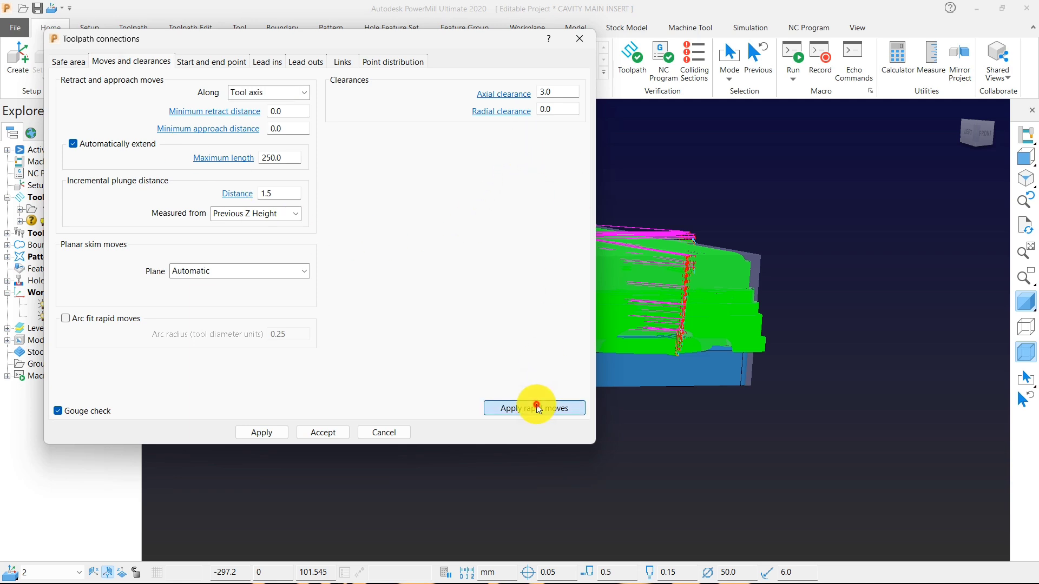
Calculate the safe area from block and model, giving rapid height 15 and plunge height 10, then apply the safe area and the connections.
click(84, 65)
click(517, 189)
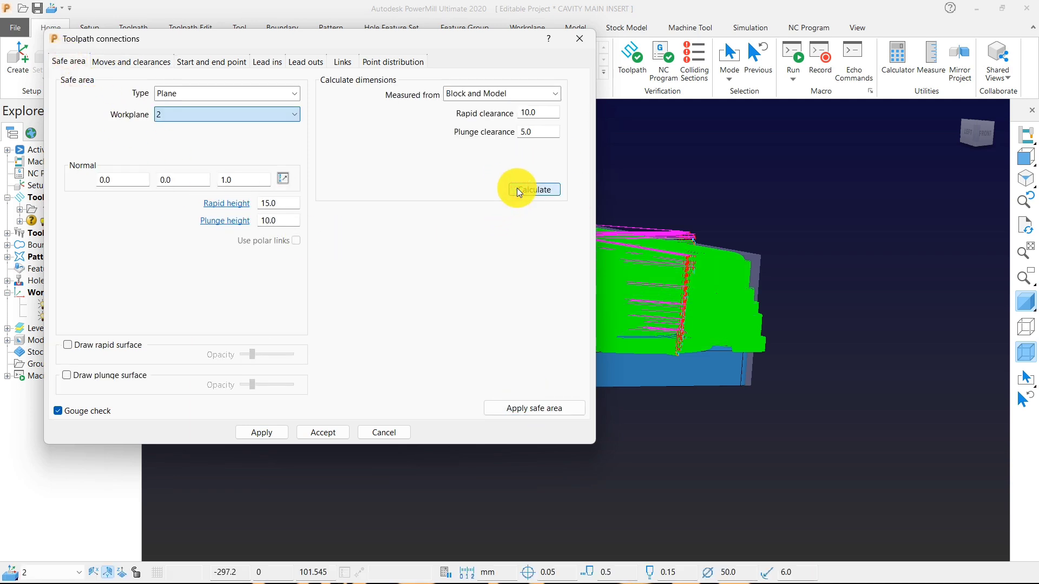
drag(246, 39, 380, 56)
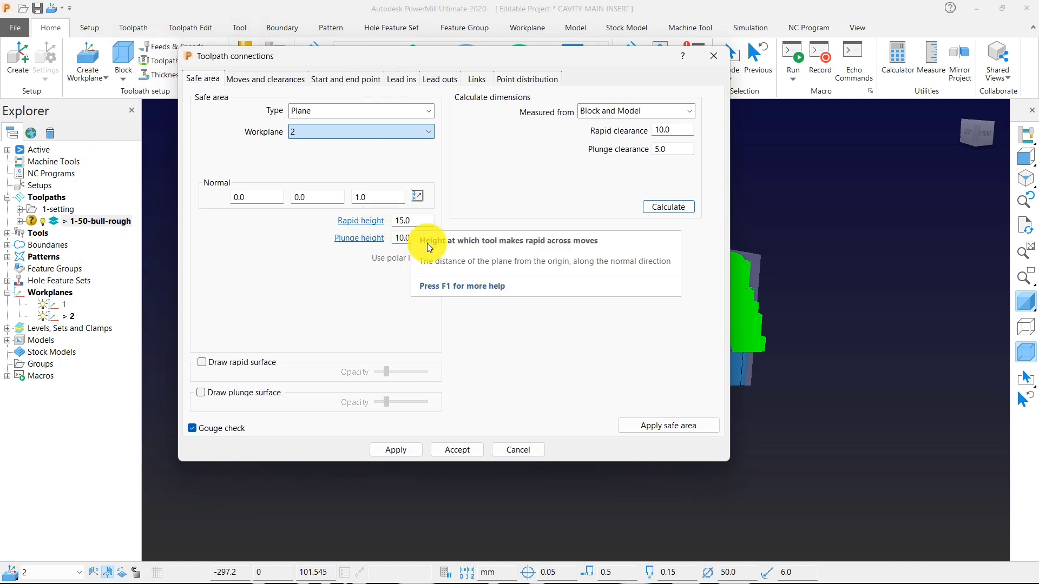
click(631, 422)
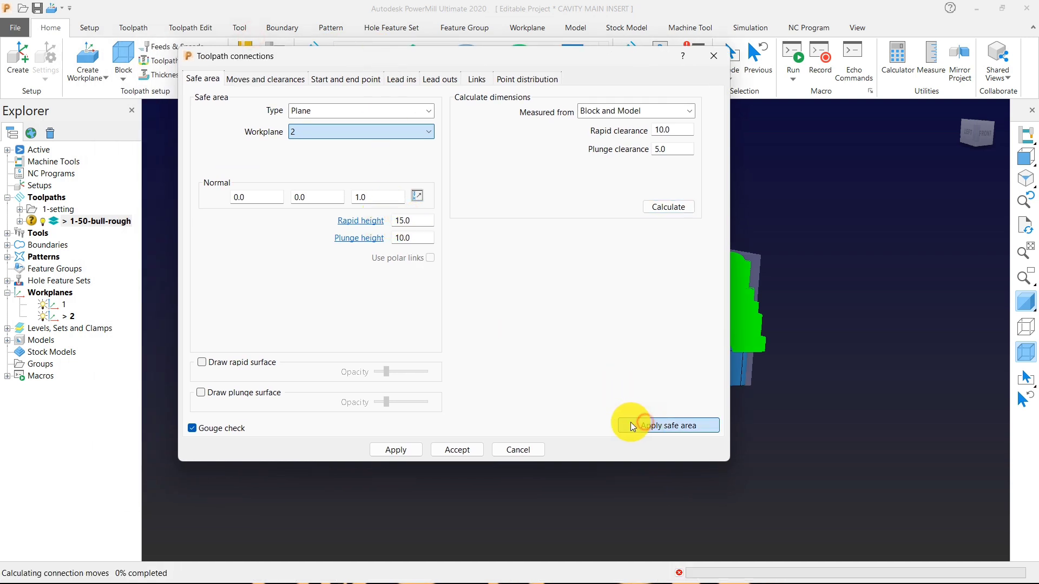
click(401, 450)
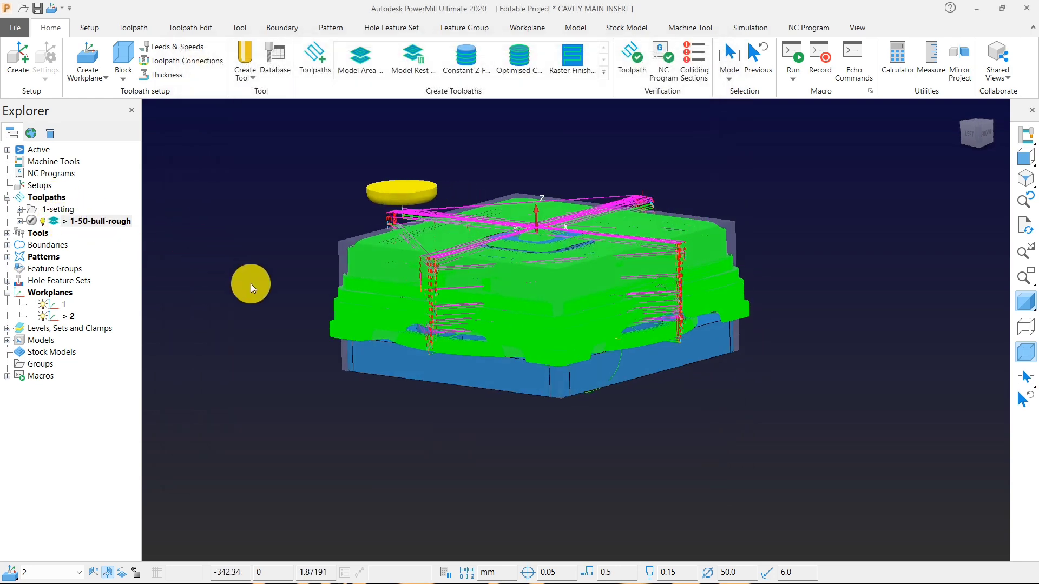
Inspect the toolpath's passes, links and rapid moves around the insert from above, the front and oblique angles.
middle_drag(251, 284, 265, 295)
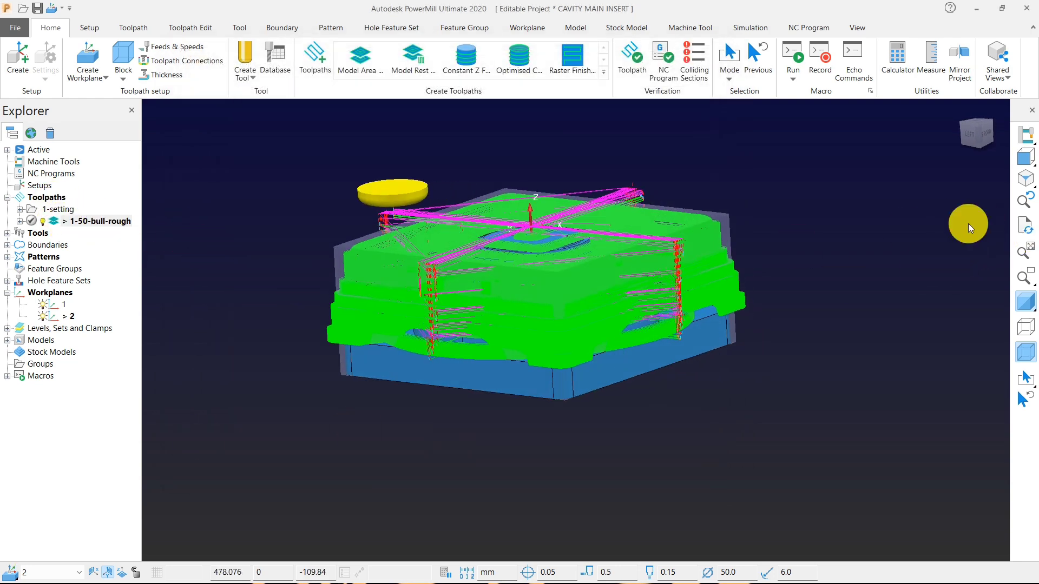
click(999, 156)
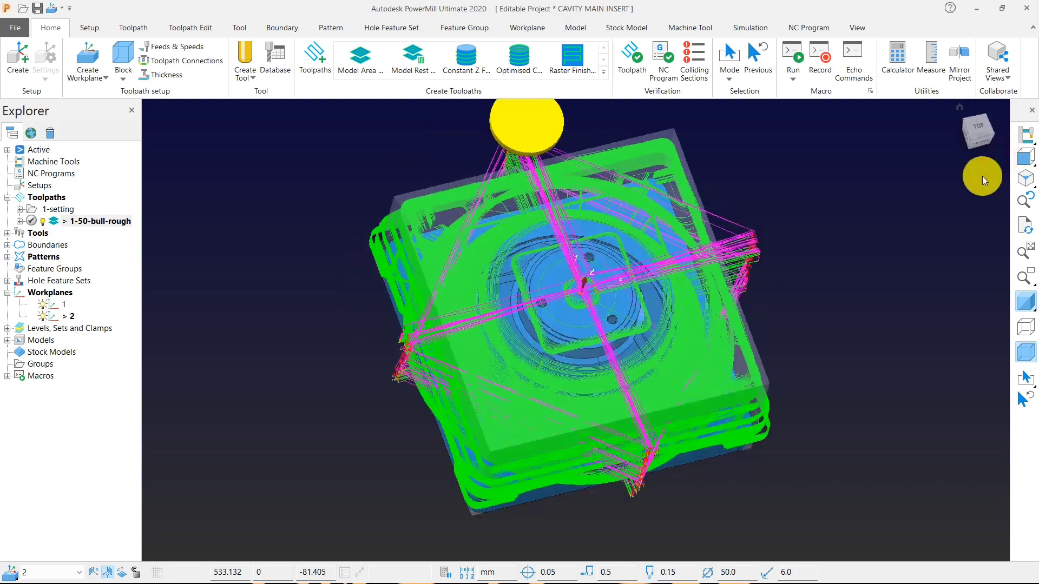
middle_drag(556, 372, 525, 331)
middle_drag(578, 301, 573, 233)
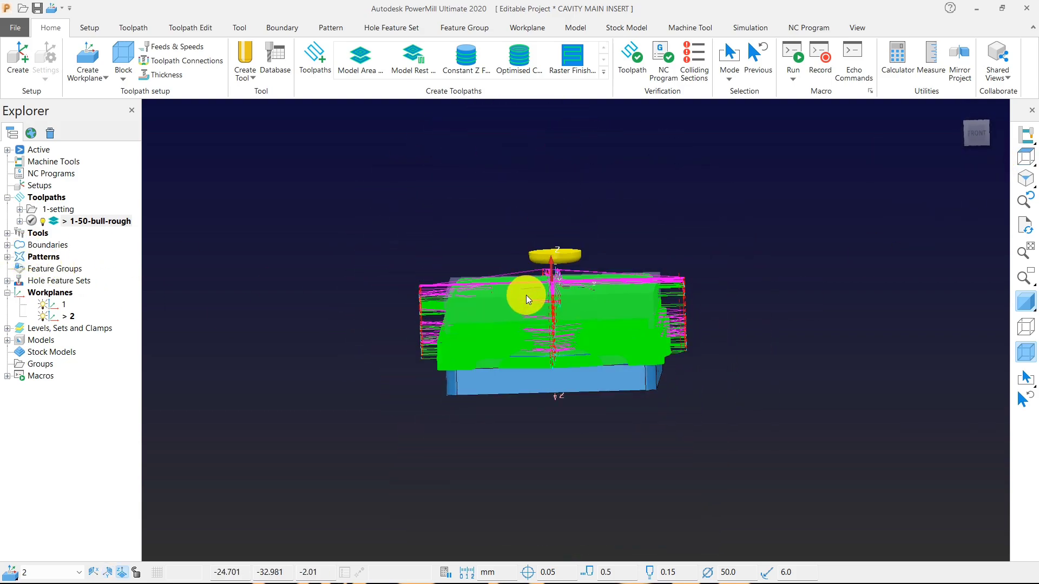
scroll(530, 295, up, 4)
scroll(568, 353, up, 1)
middle_drag(568, 353, 575, 331)
scroll(584, 333, down, 4)
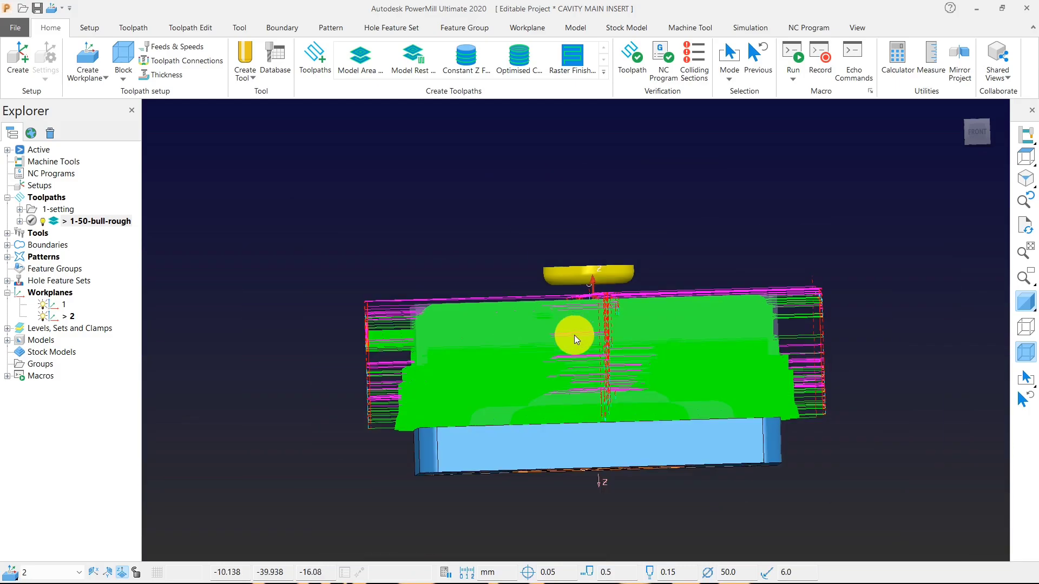
middle_drag(457, 304, 465, 390)
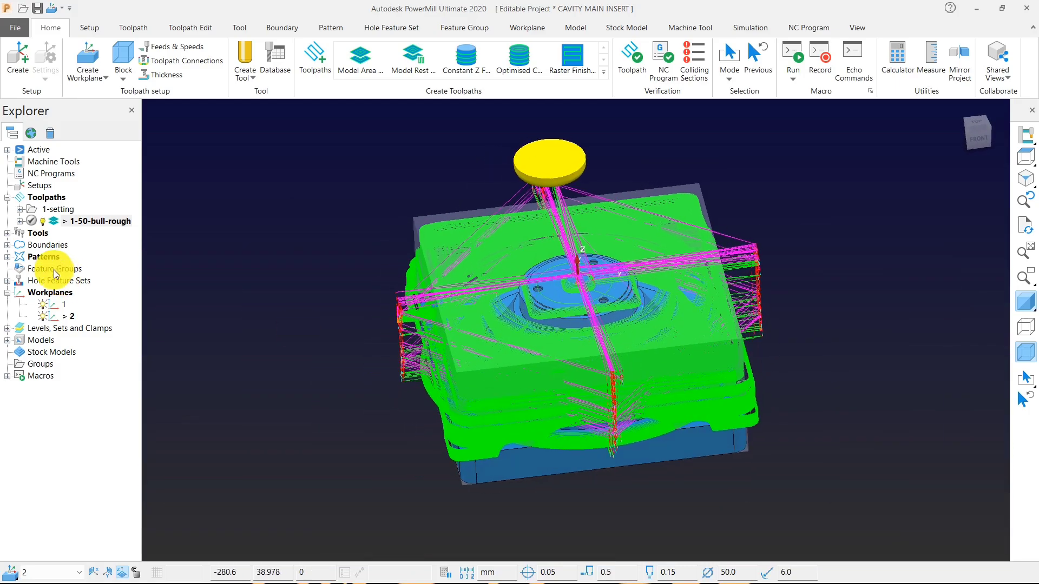
Hide the 1-50-bull-rough toolpath and examine the bare insert model inside the block from above and the front.
click(43, 221)
middle_drag(374, 260, 433, 238)
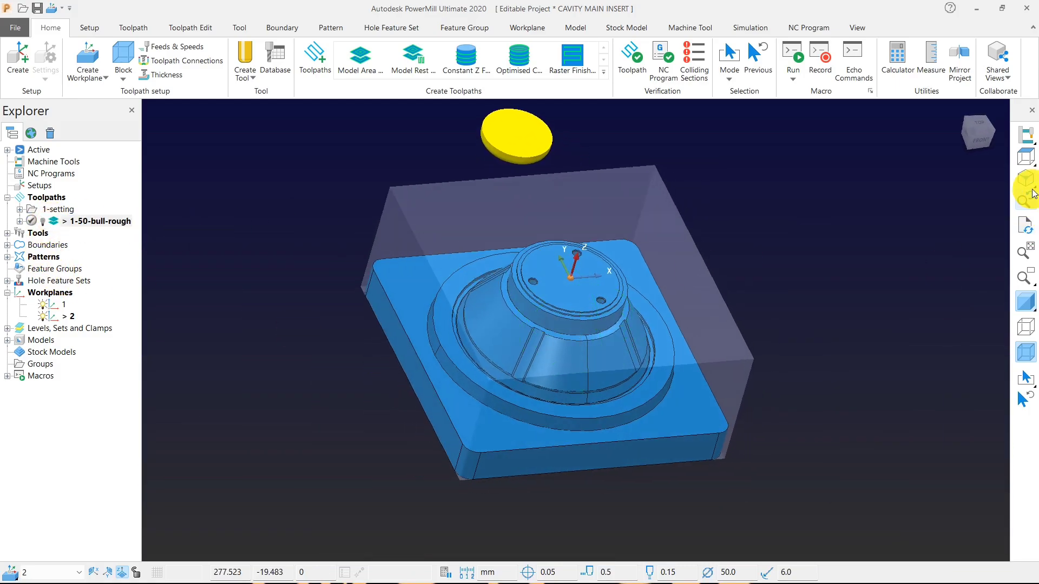
click(1022, 157)
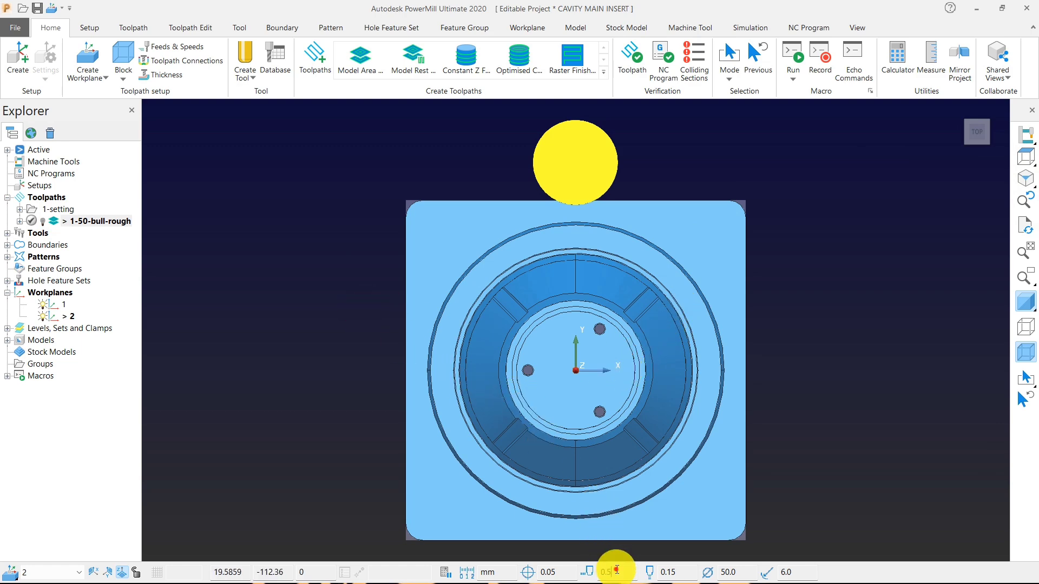
click(601, 572)
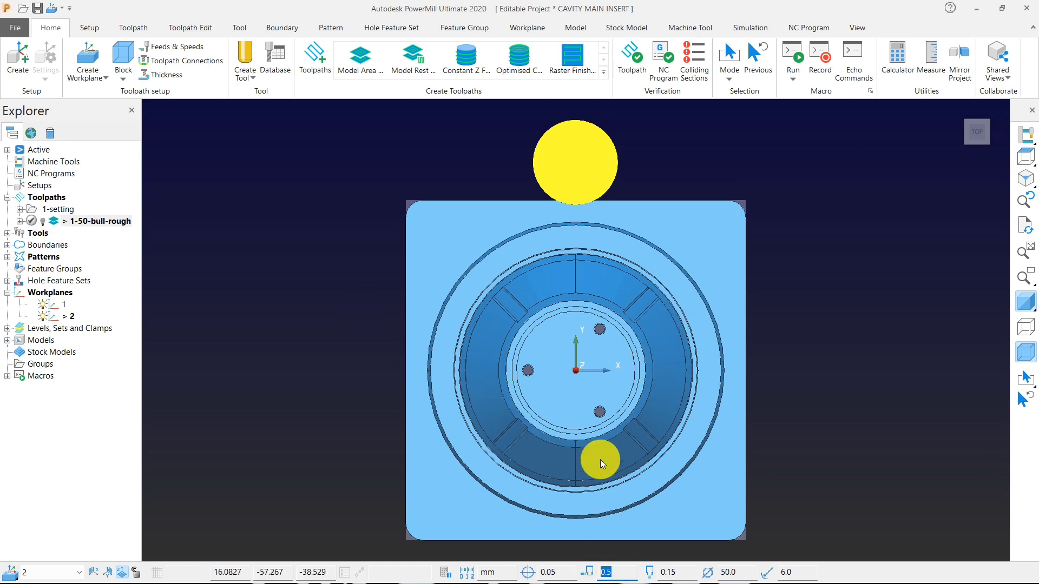
middle_drag(599, 457, 491, 446)
scroll(567, 382, up, 3)
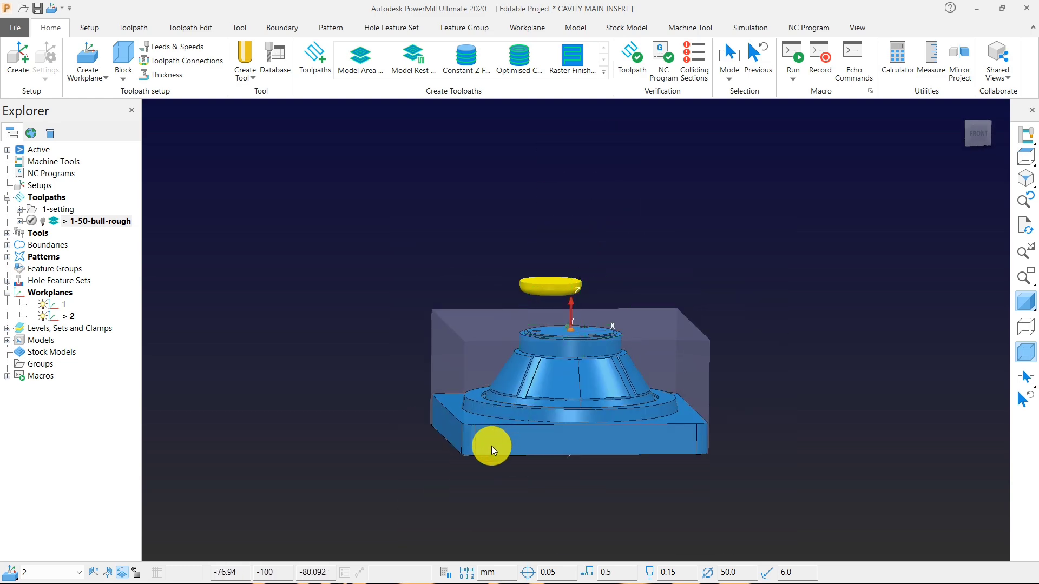
scroll(431, 386, up, 5)
scroll(383, 406, down, 5)
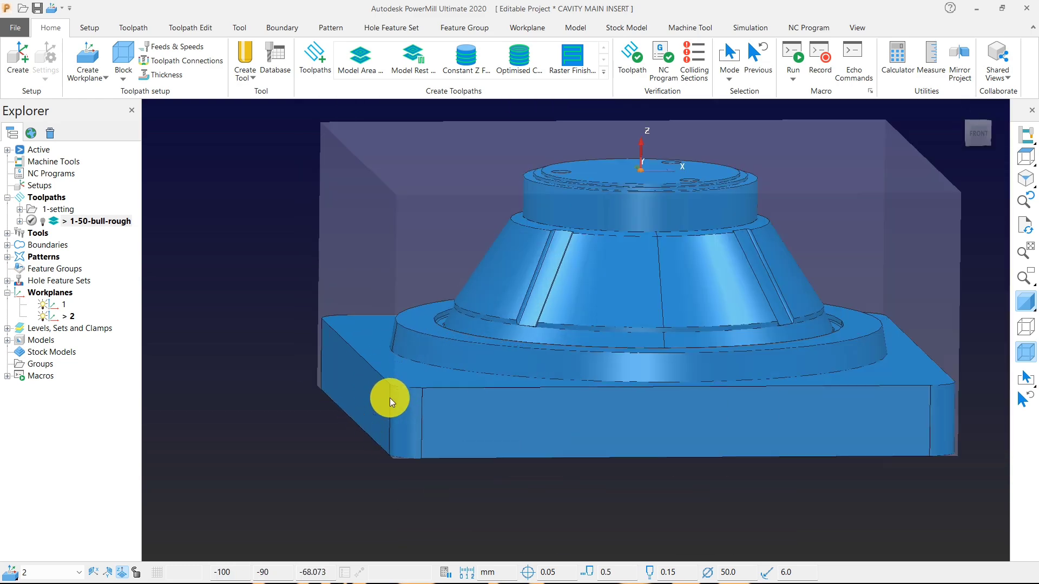
scroll(389, 398, up, 5)
scroll(376, 378, down, 5)
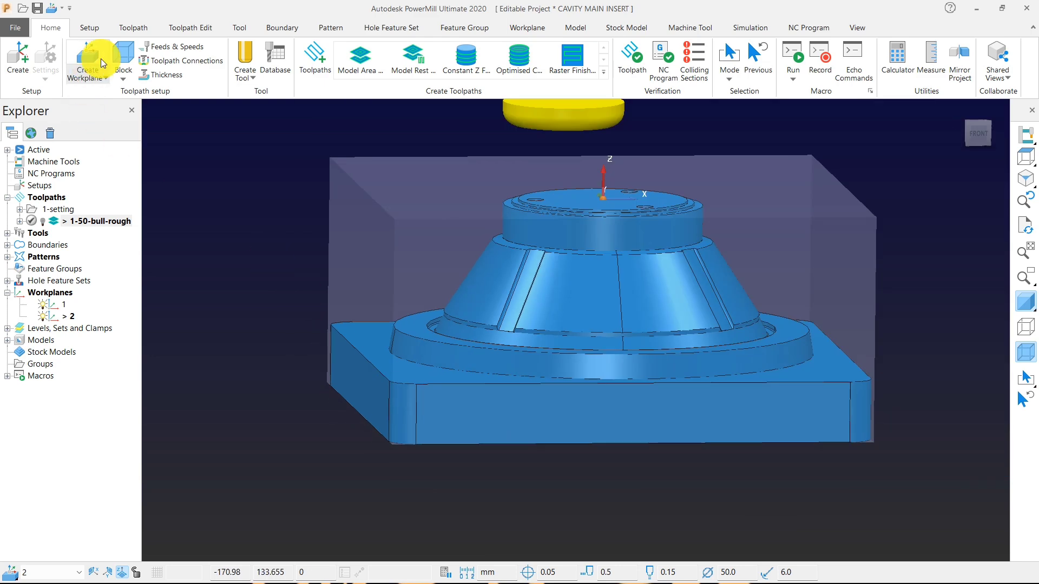
Unlock the block's maximum Z limit and recalculate the block from the model.
click(124, 59)
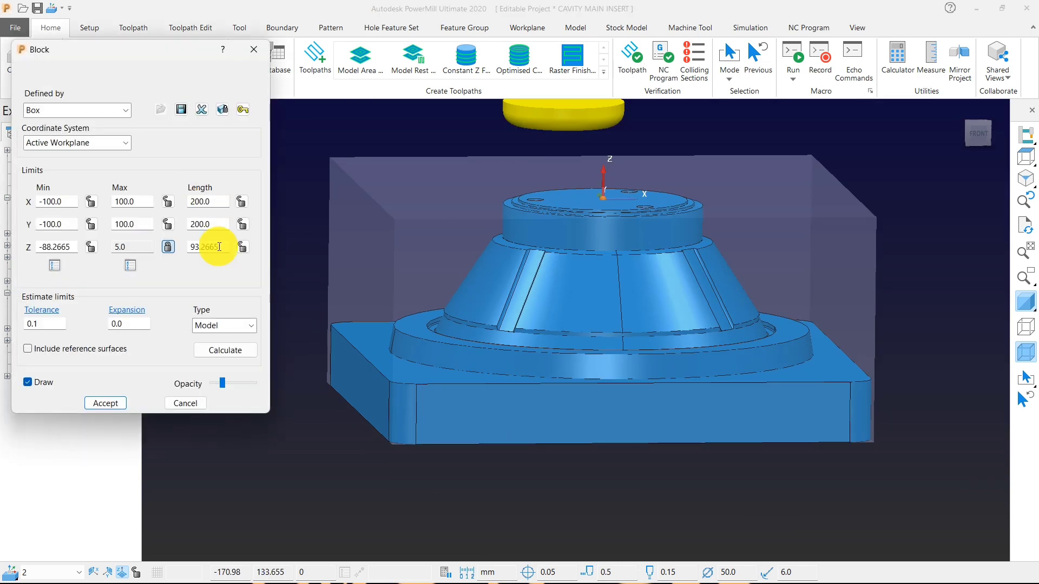
click(169, 249)
click(222, 352)
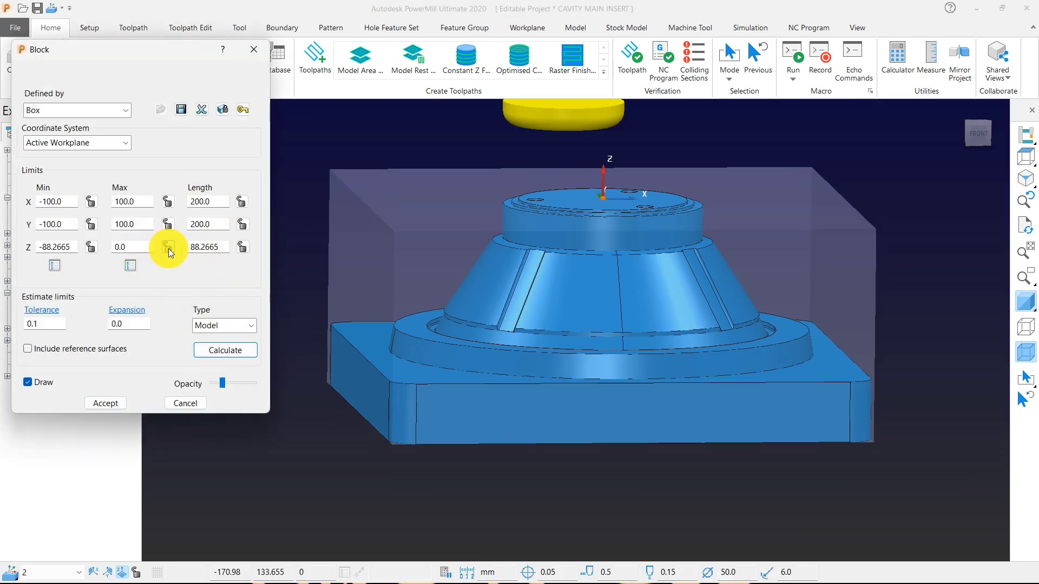
Lock the block's Z limits, set the expansion to 10, recalculate the block and accept it.
click(91, 247)
double_click(147, 323)
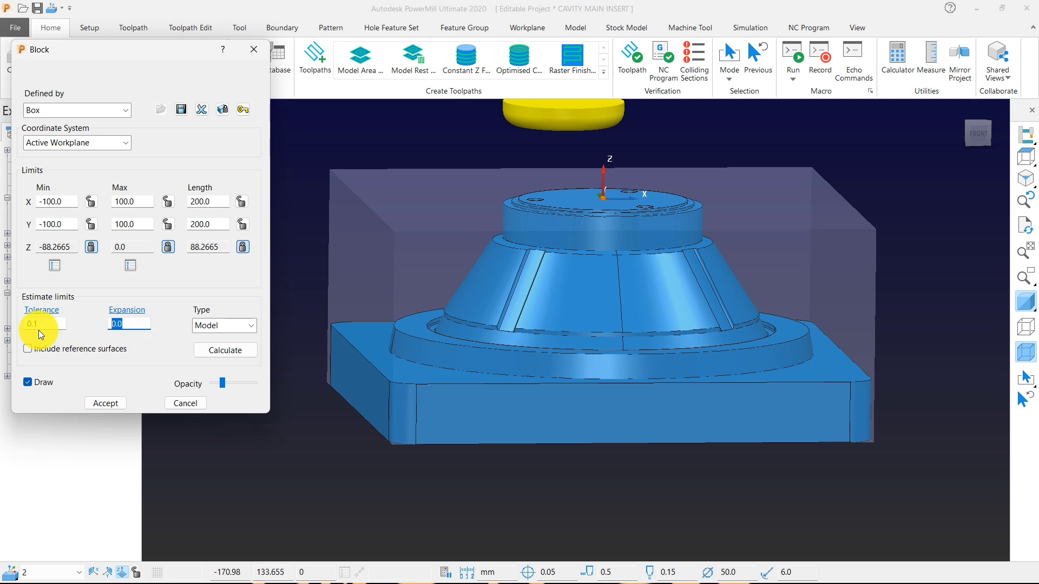
text(1)
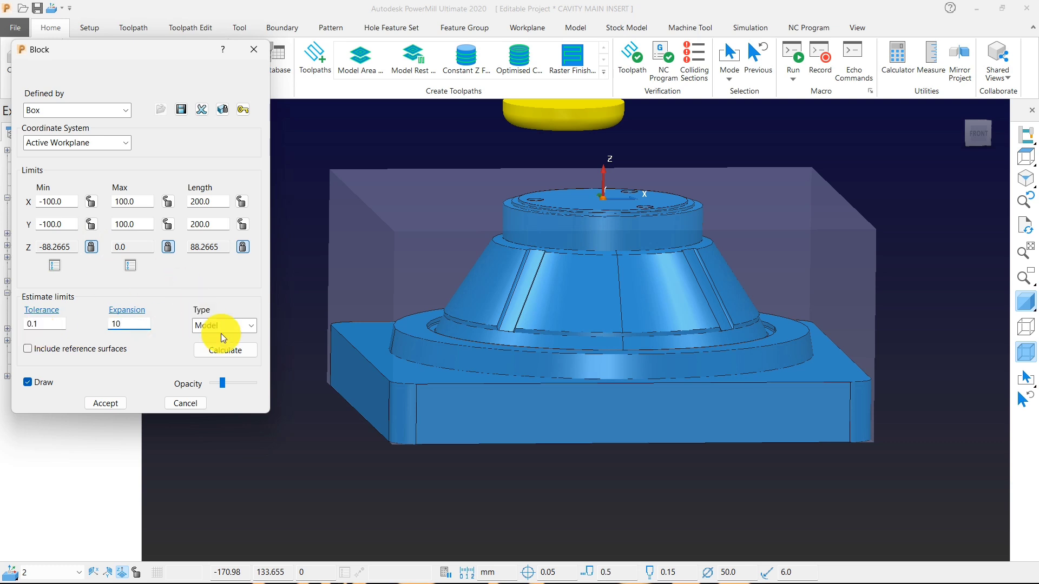
click(222, 352)
click(105, 403)
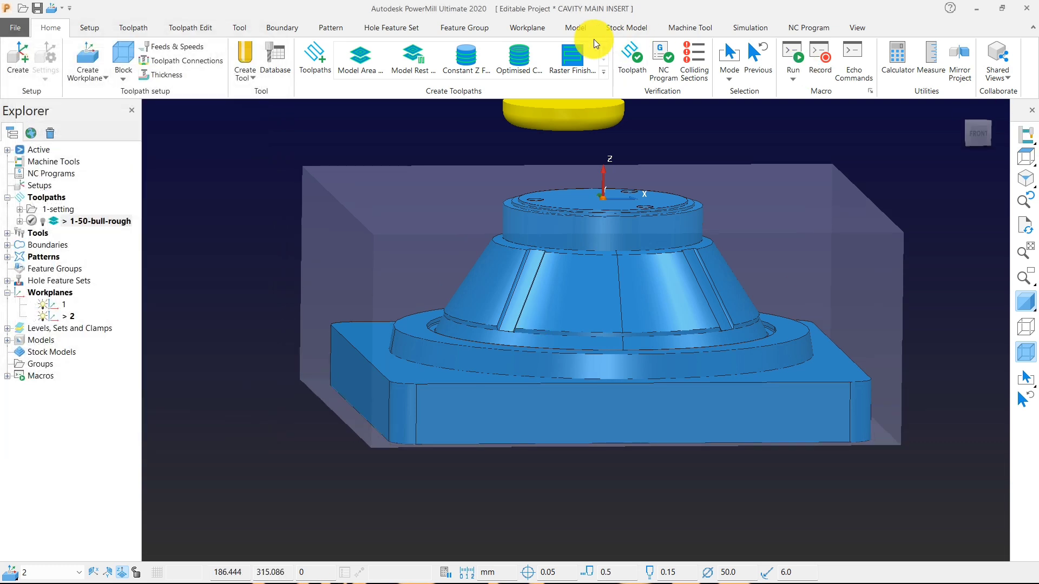
Start a Constant Z Finishing toolpath and create a new tip radiused tool for it.
click(492, 75)
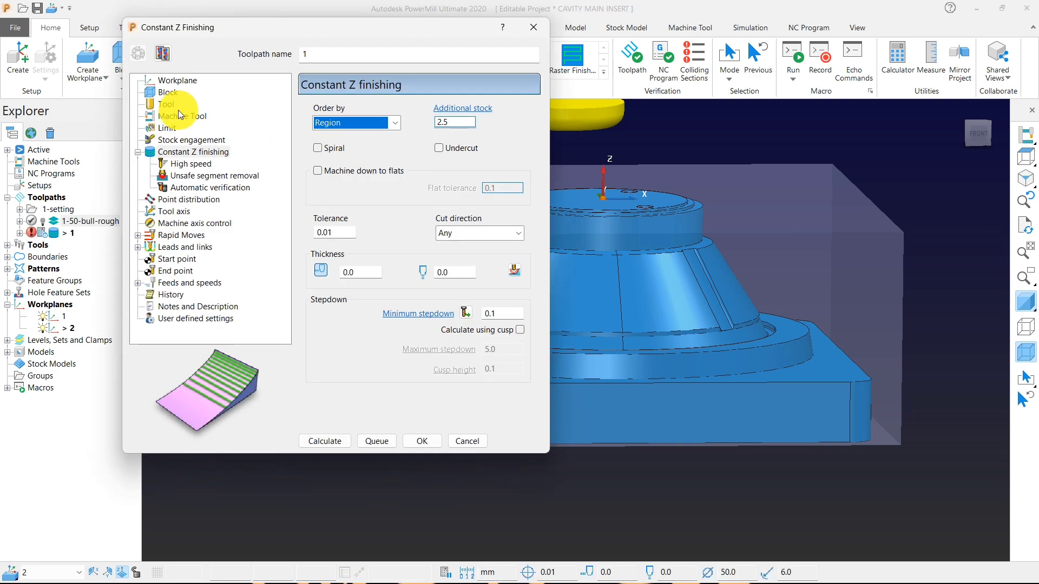
click(178, 108)
click(437, 112)
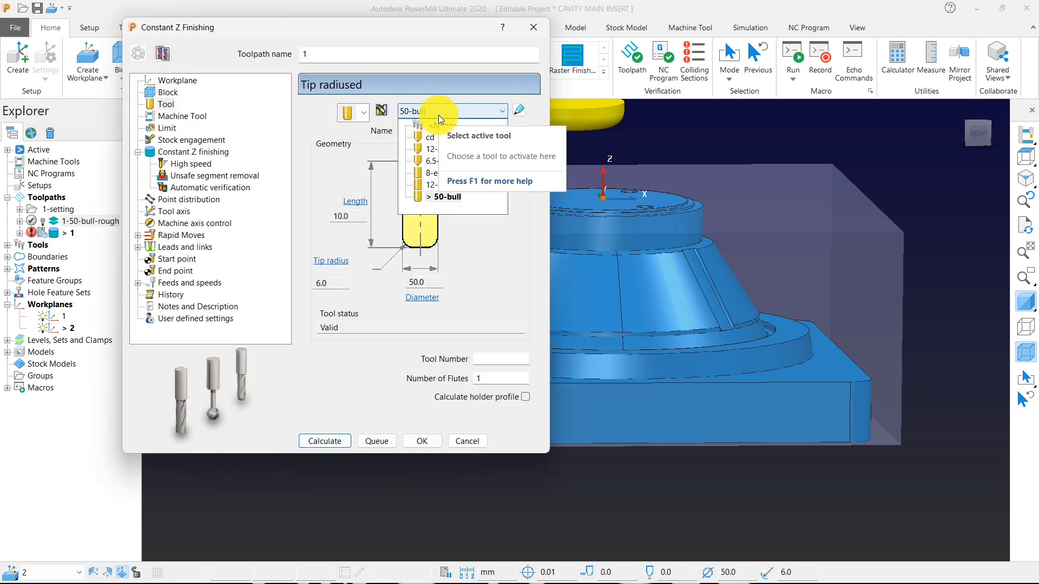
click(438, 114)
click(362, 112)
click(347, 184)
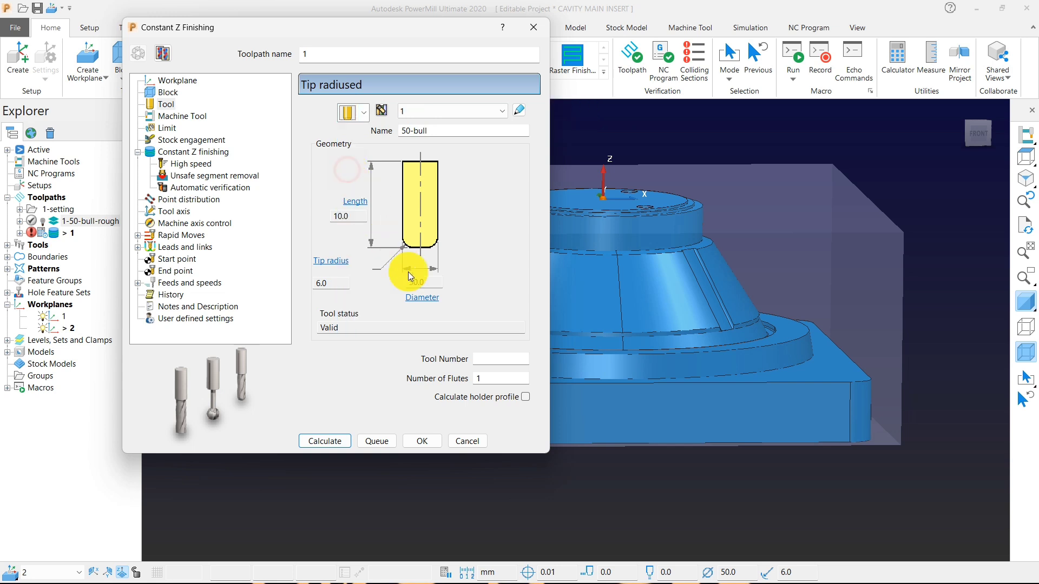
Define the tip radiused tool with an 18 mm diameter and a 0.8 mm tip radius, and name it 18-bull.
click(414, 282)
text(18)
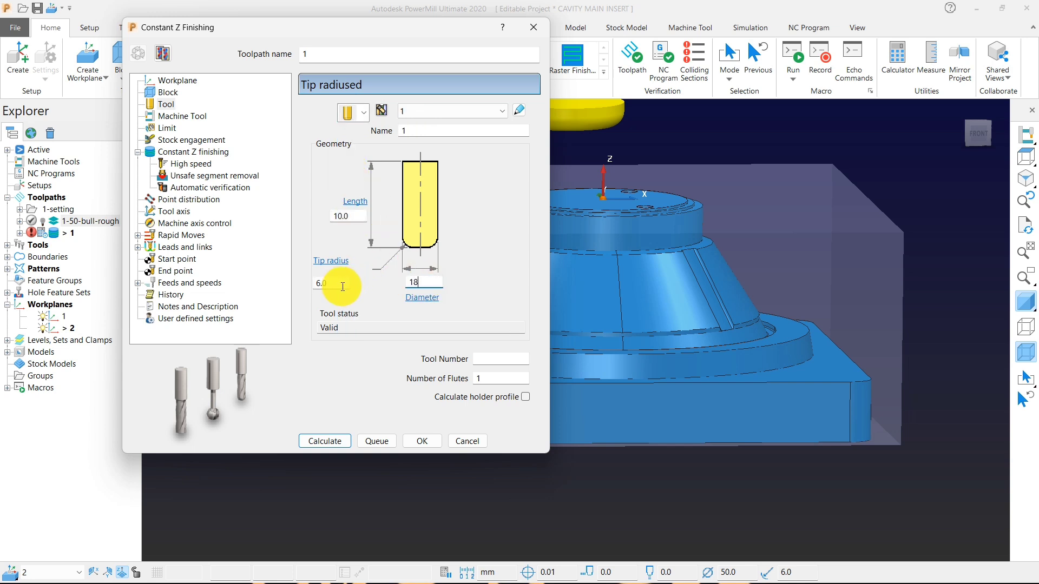
click(342, 286)
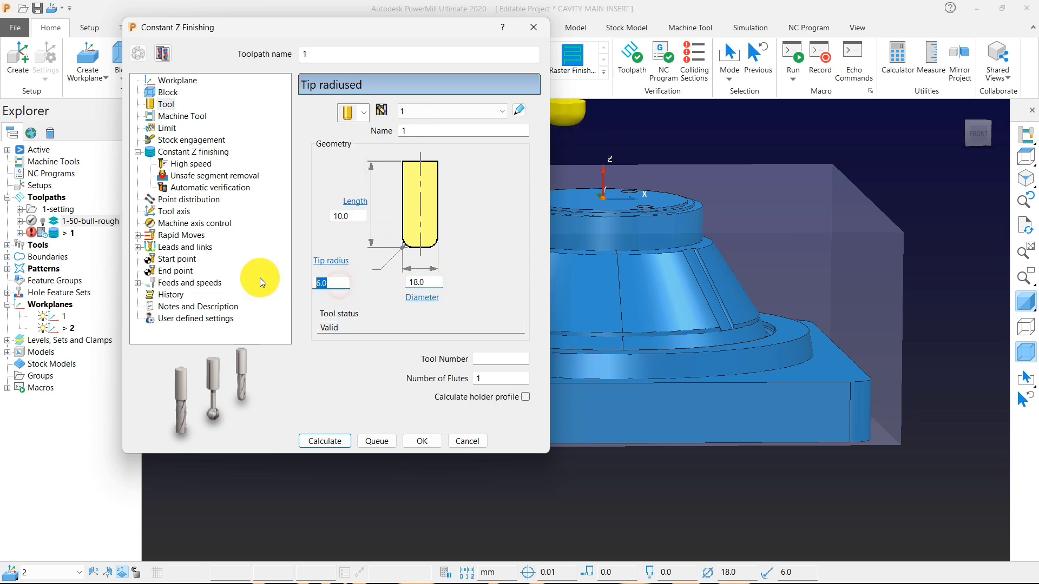
key(BackSpace)
text(.8)
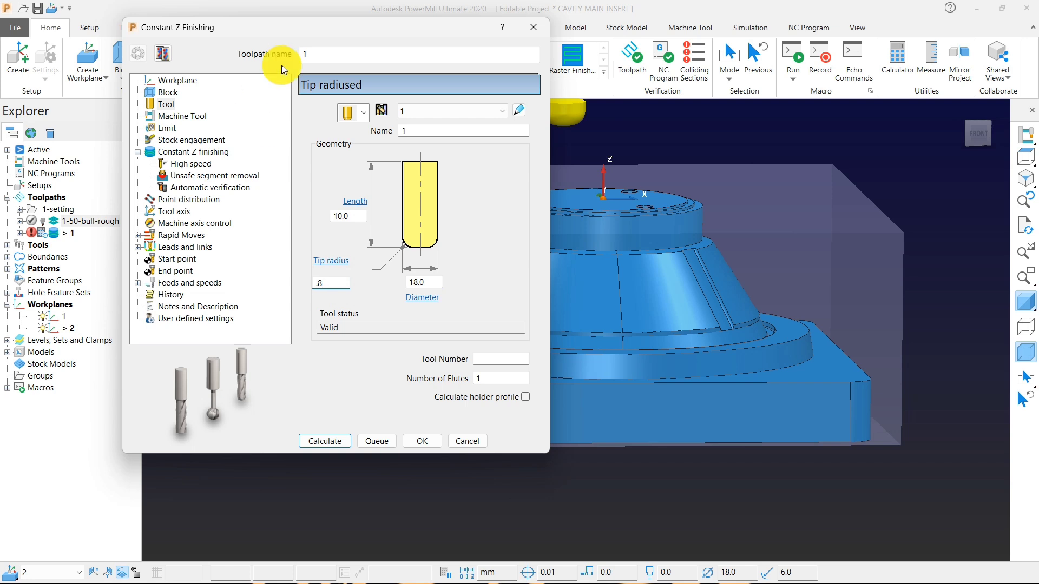
click(410, 131)
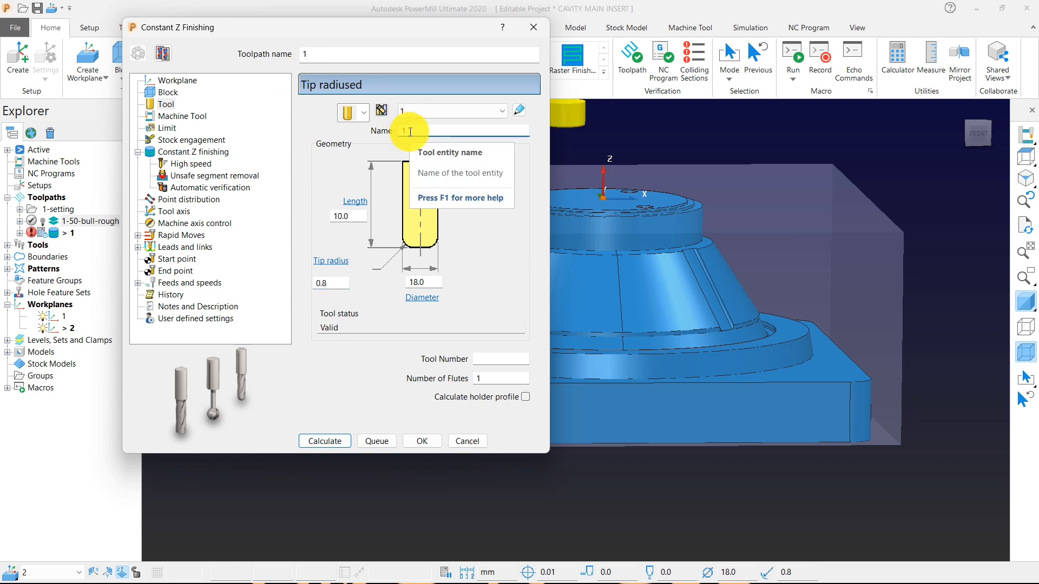
text(8-bull)
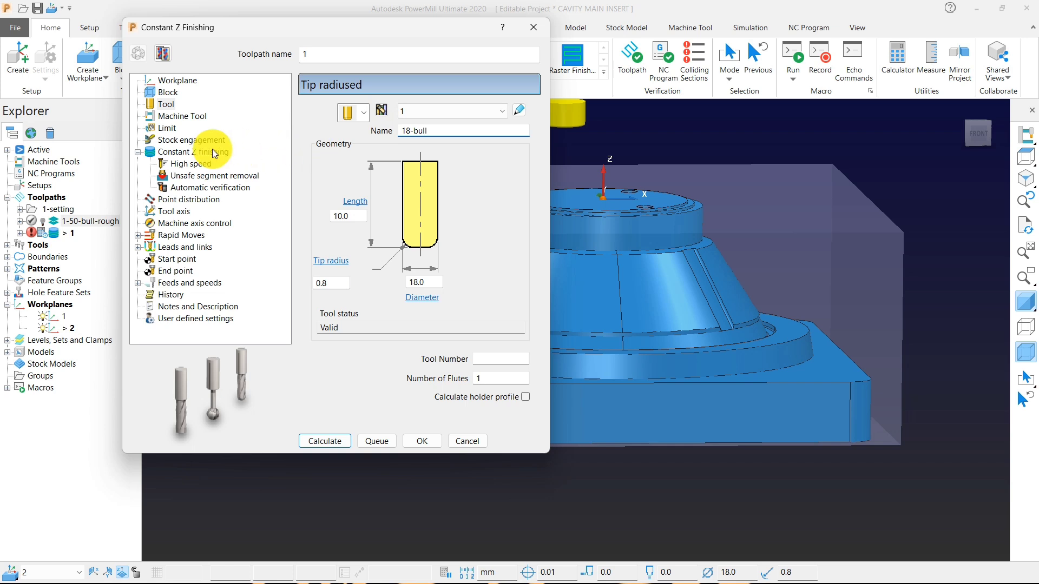
Make the Constant Z finishing pass spiral, with 0.2 radial thickness, 0.1 axial thickness and a 0.25 minimum stepdown.
click(212, 152)
click(318, 149)
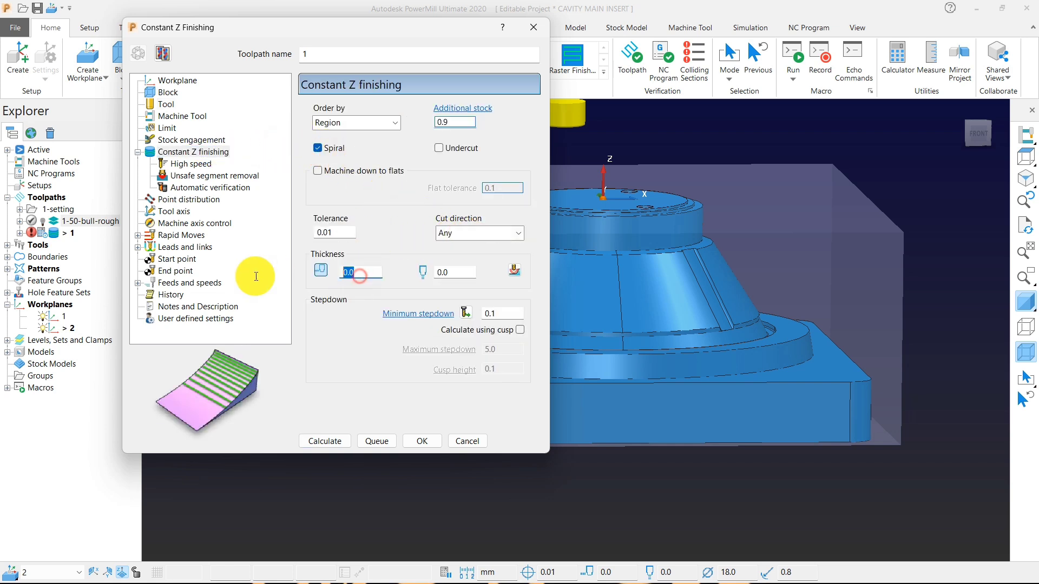
text(.2)
click(463, 366)
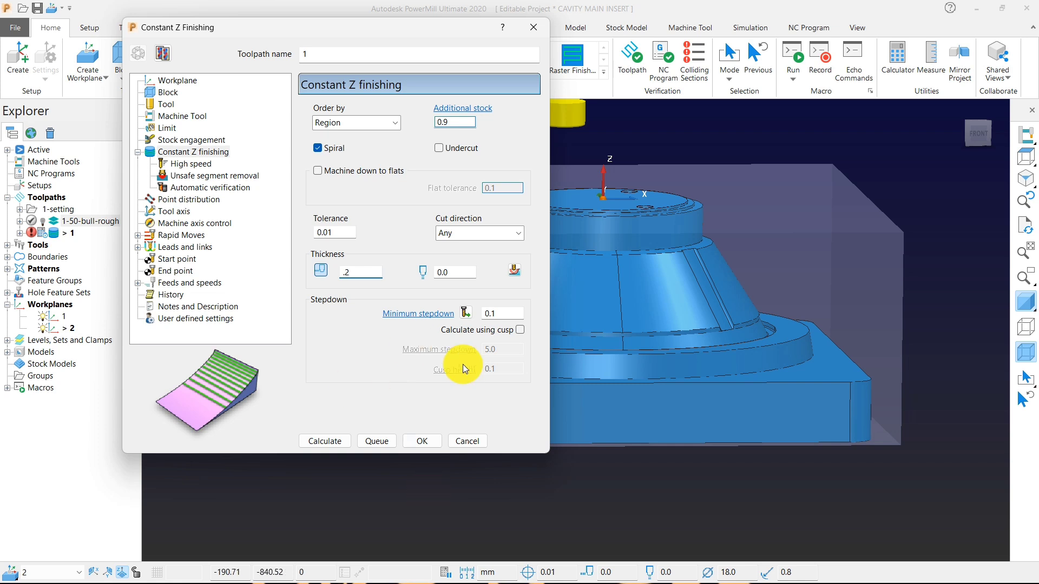
click(468, 271)
text(.1)
click(509, 315)
text(.2)
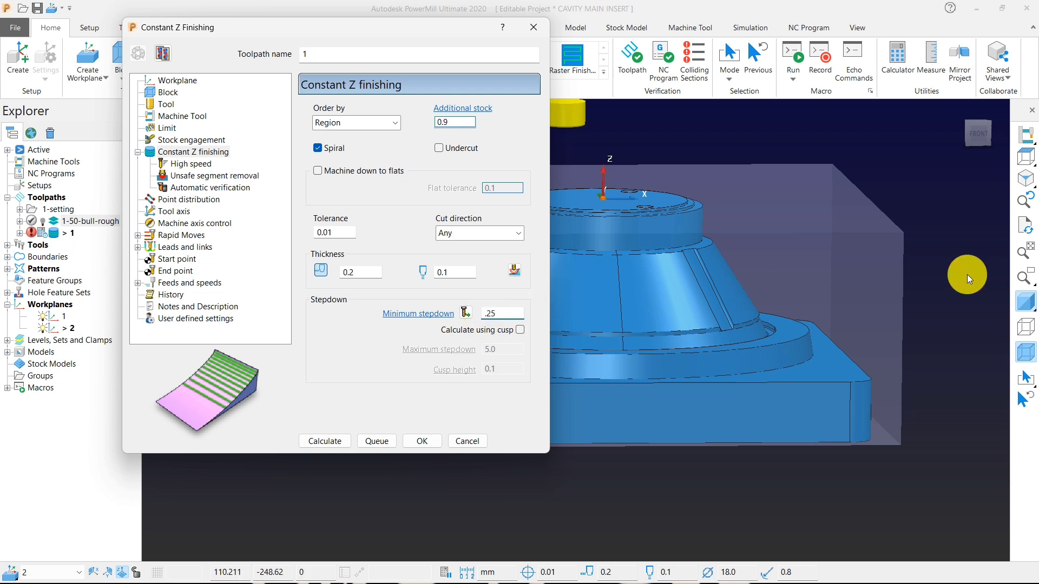
Check the high speed, unsafe segment removal and rapid move settings, and set the first-choice lead-in to None.
scroll(896, 268, down, 2)
click(191, 164)
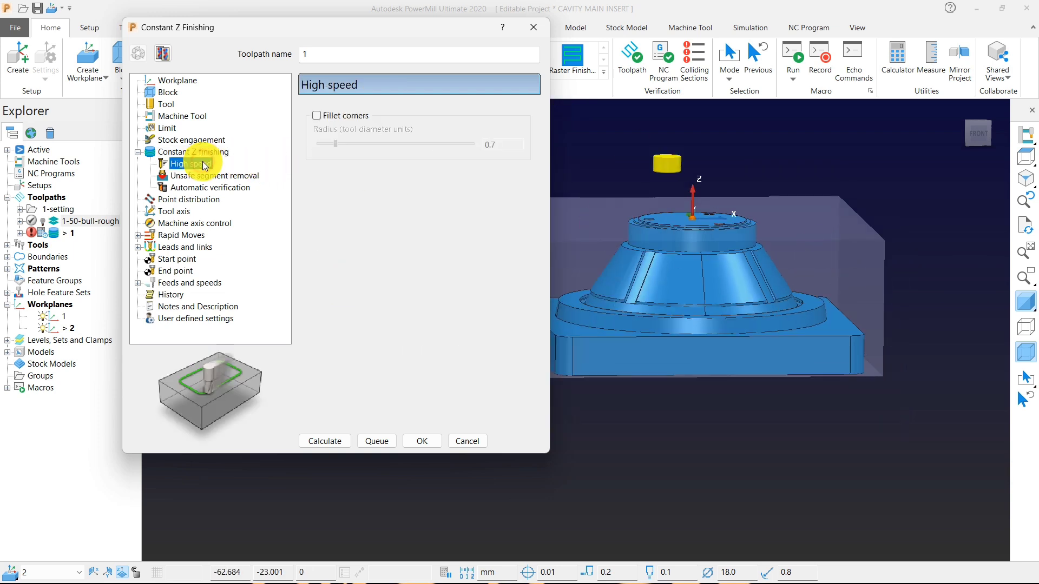
click(204, 176)
click(178, 235)
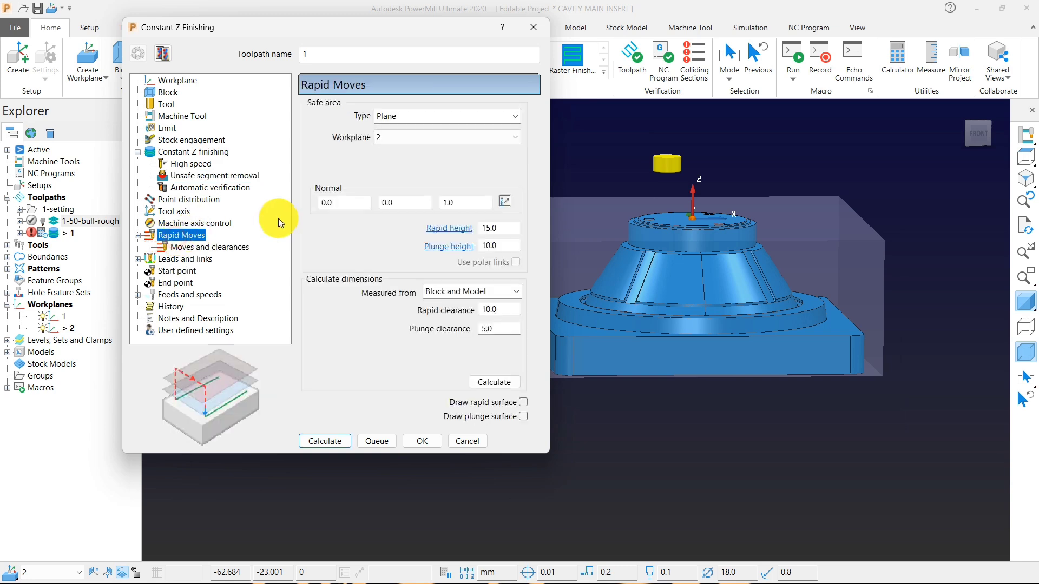
click(185, 259)
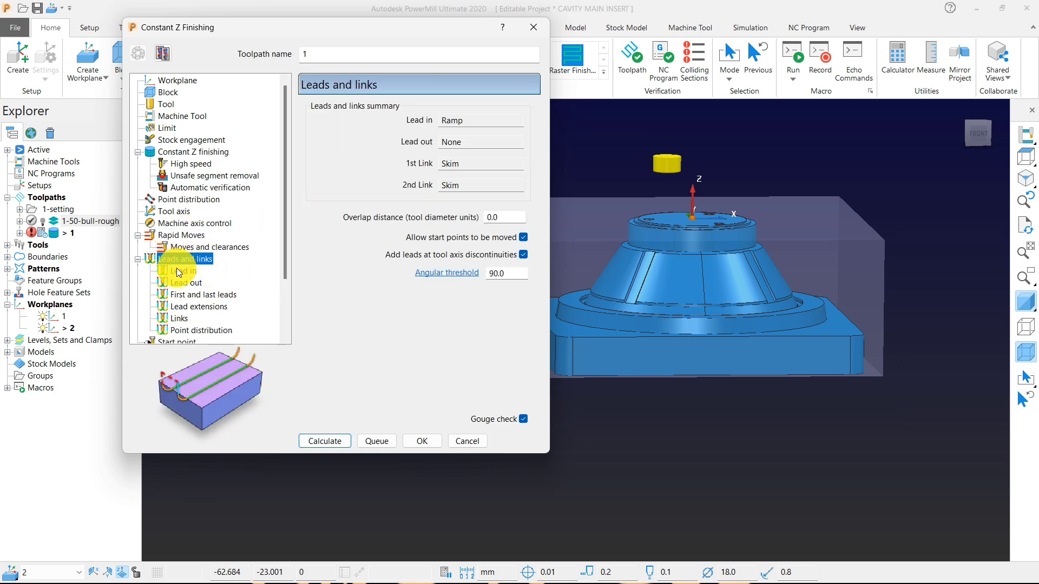
click(183, 270)
click(464, 116)
click(433, 128)
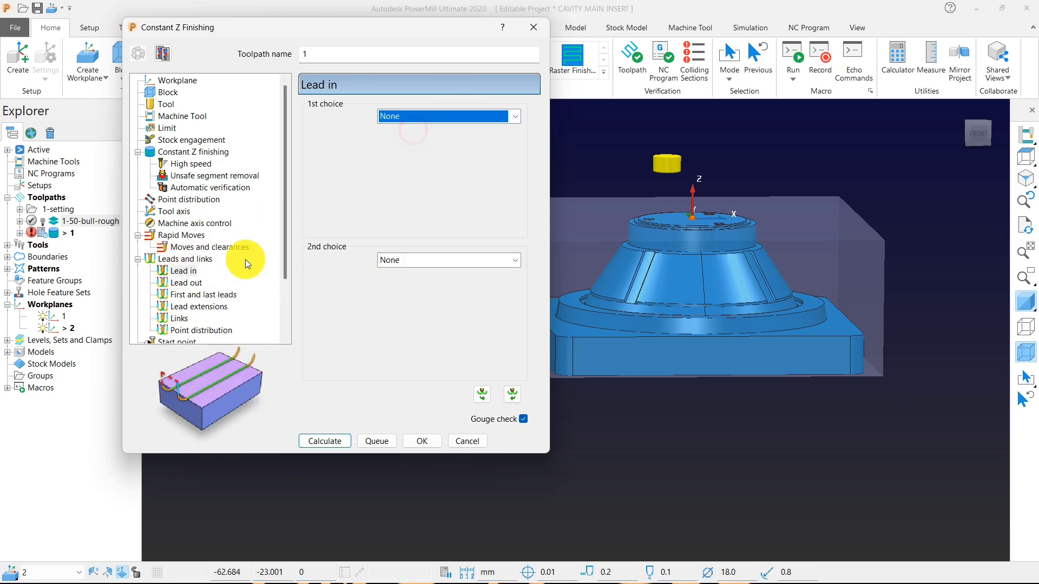
Set the toolpath's first-choice link to Stepdown and its default link to Skim, keeping Skim as second choice.
click(177, 318)
click(463, 115)
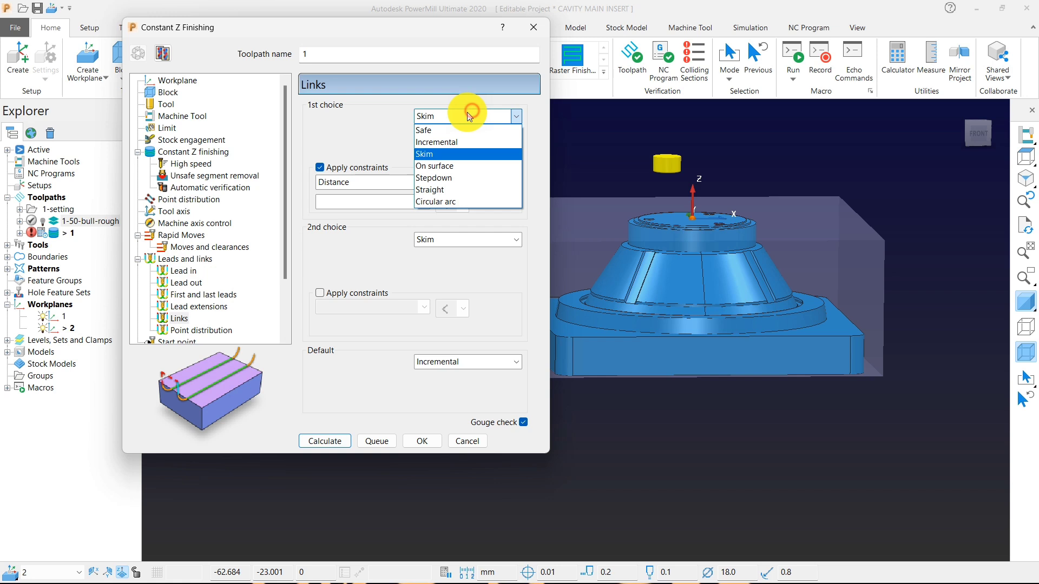
click(437, 172)
click(465, 240)
click(465, 238)
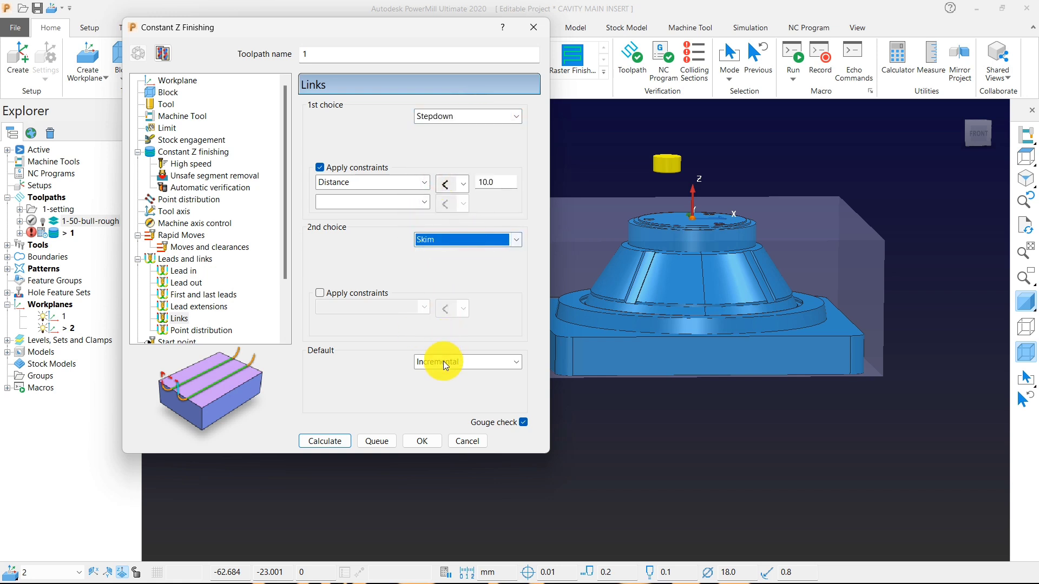
click(443, 362)
click(428, 396)
Calculate the Constant Z Finishing toolpath and close its settings.
middle_drag(748, 320, 742, 356)
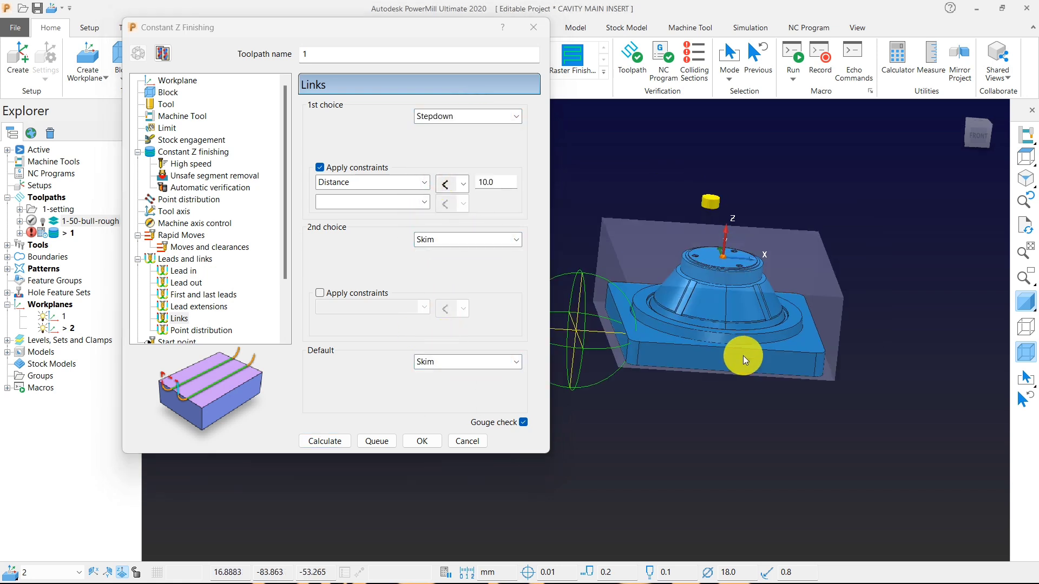
click(337, 443)
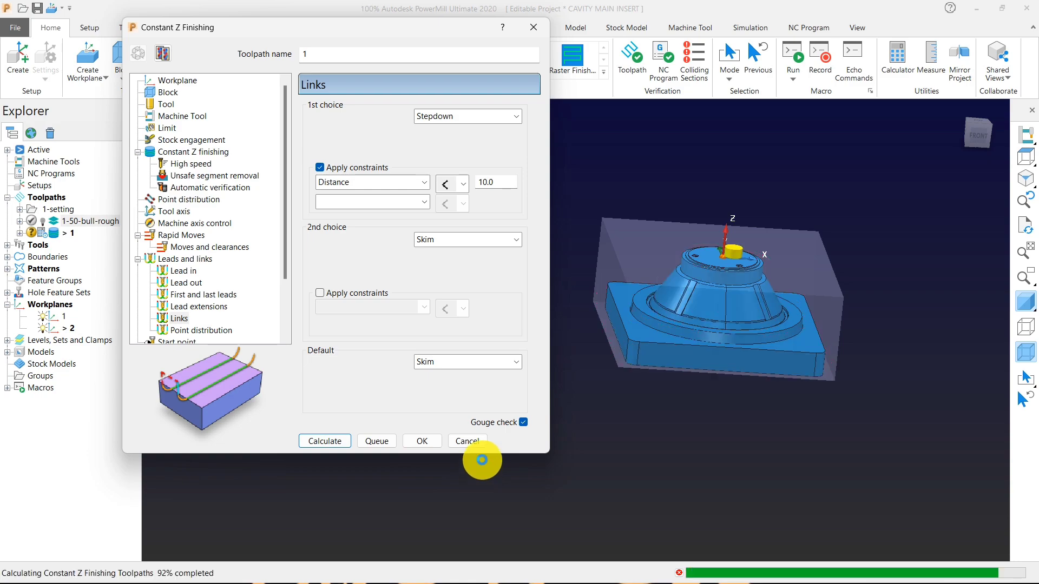
click(467, 441)
Examine the calculated Constant Z toolpath around the insert, and deactivate it to compare with the bare model.
middle_drag(729, 184, 777, 258)
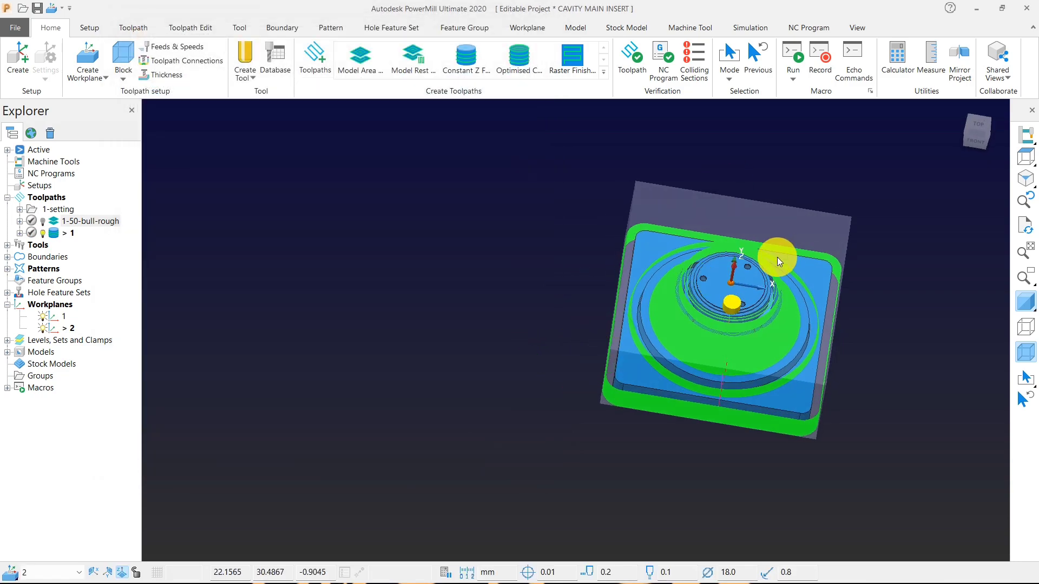
scroll(777, 257, up, 5)
middle_drag(601, 427, 579, 326)
scroll(473, 274, down, 2)
middle_drag(403, 441, 552, 387)
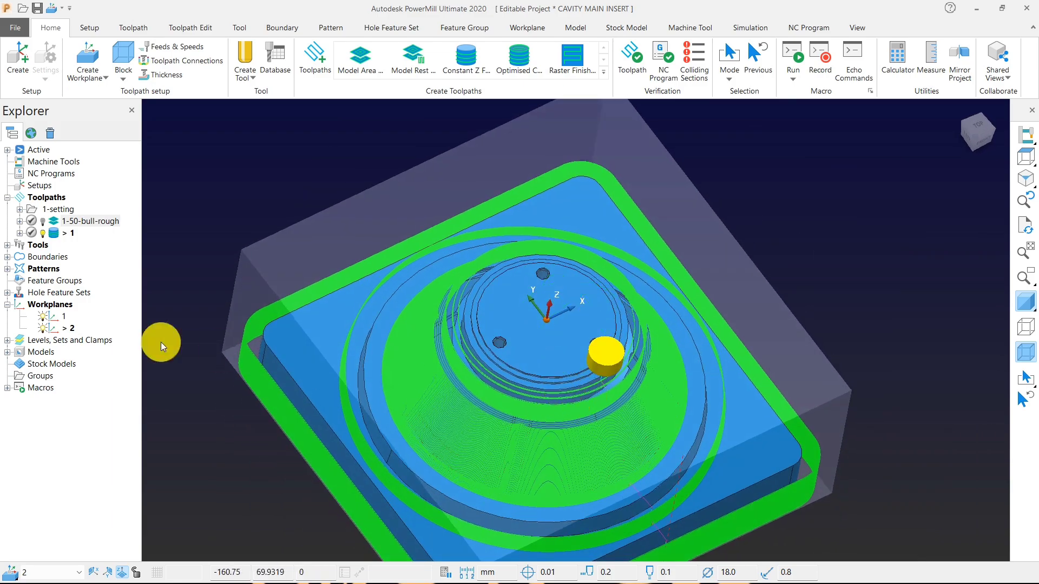
click(54, 234)
mouse_move(362, 287)
middle_down()
mouse_move(540, 317)
mouse_move(563, 367)
mouse_move(376, 264)
mouse_move(100, 235)
middle_up()
scroll(521, 391, up, 5)
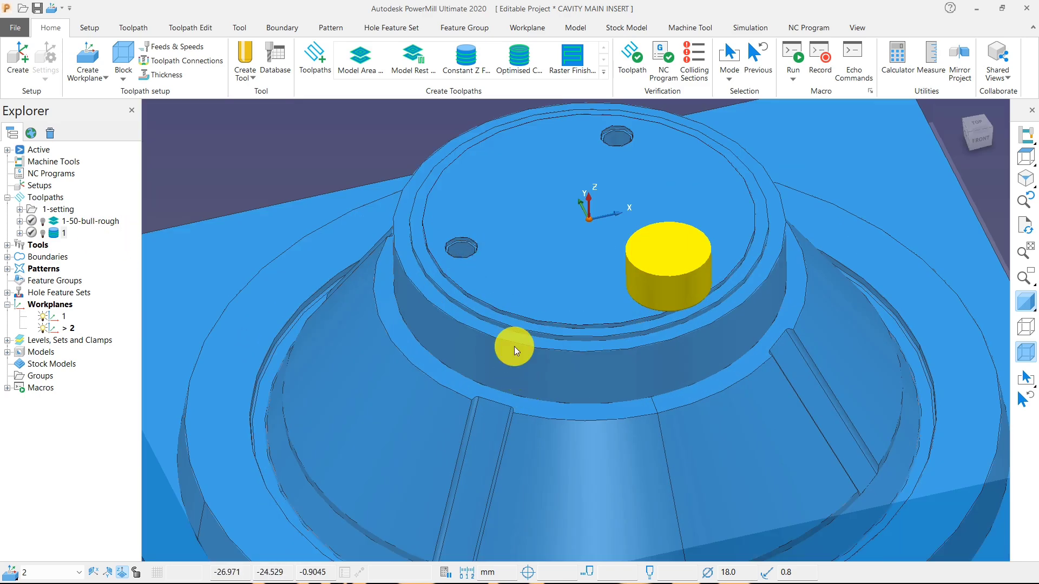
scroll(557, 302, down, 5)
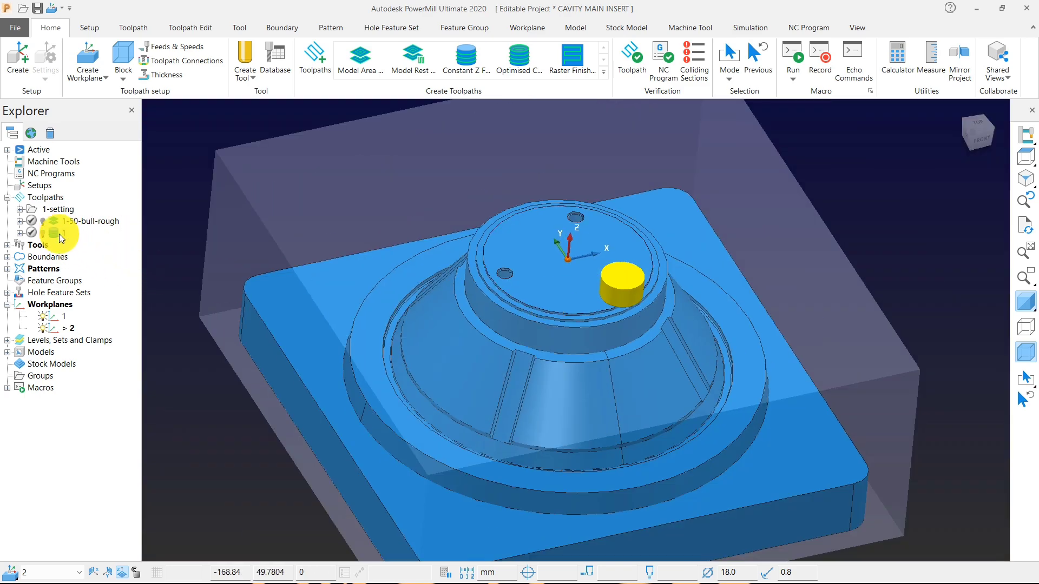
Reactivate the Constant Z toolpath, rename it 2-18-bull-rough and save the project.
click(54, 232)
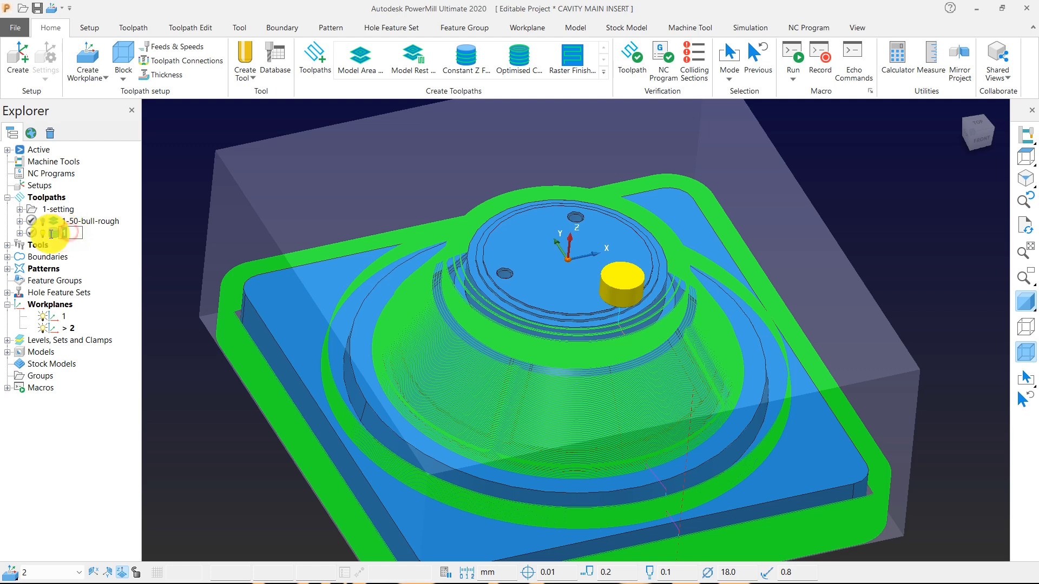
text(2-18-bull-rough)
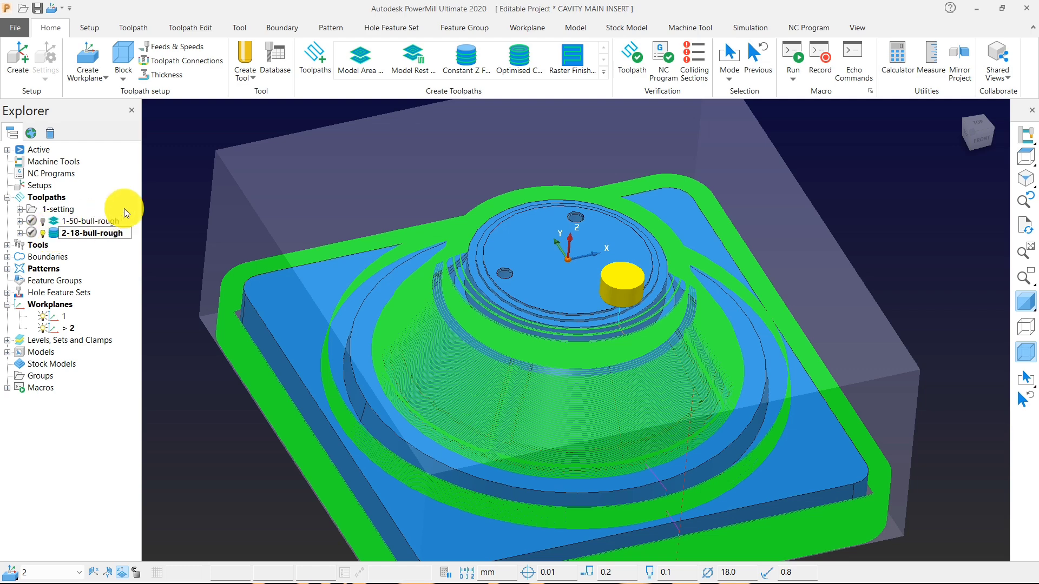
click(182, 155)
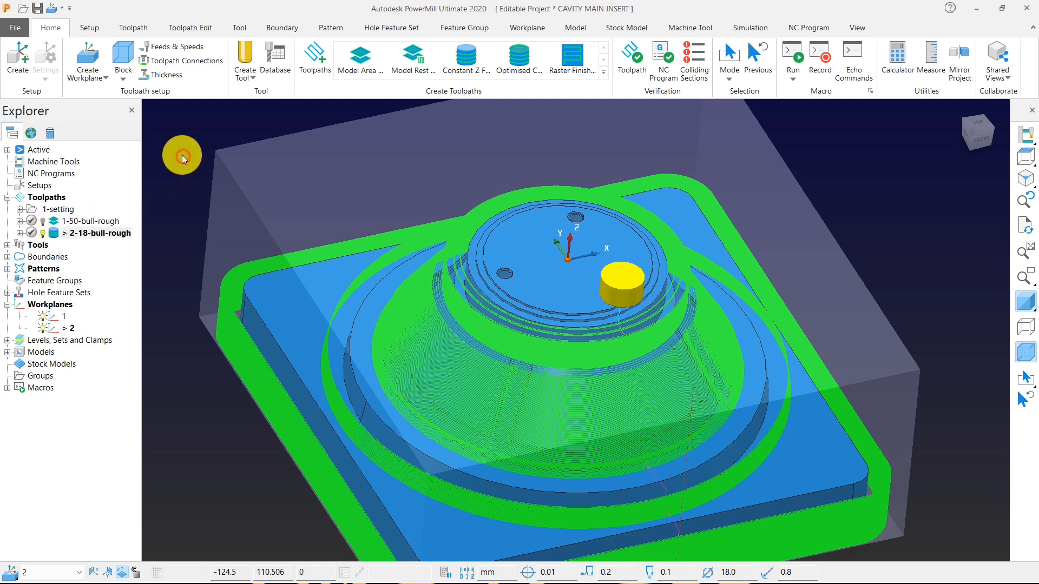
click(38, 12)
Hide the 2-18-bull-rough toolpath and examine the insert's conical wall, its ribs and the groove around its base.
scroll(613, 304, down, 3)
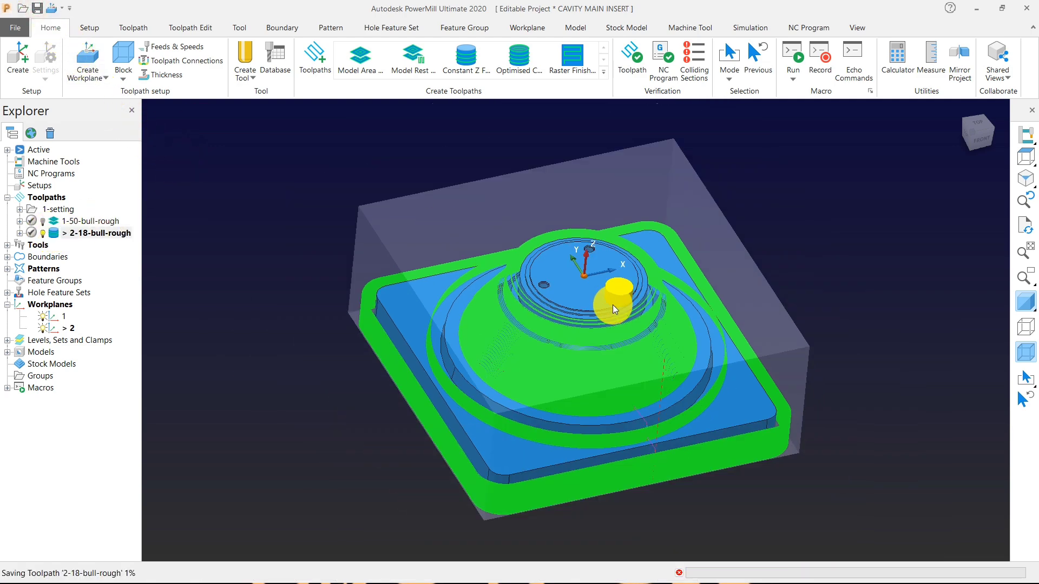
scroll(759, 391, up, 2)
middle_drag(759, 391, 476, 320)
click(43, 233)
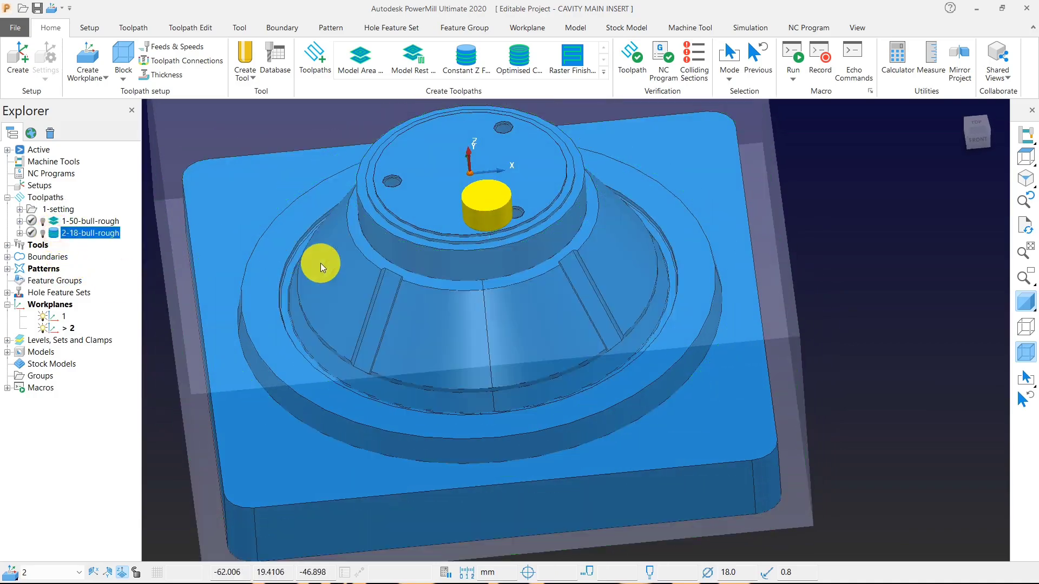
mouse_move(320, 263)
middle_down()
mouse_move(423, 311)
mouse_move(557, 297)
mouse_move(537, 272)
mouse_move(431, 225)
middle_up()
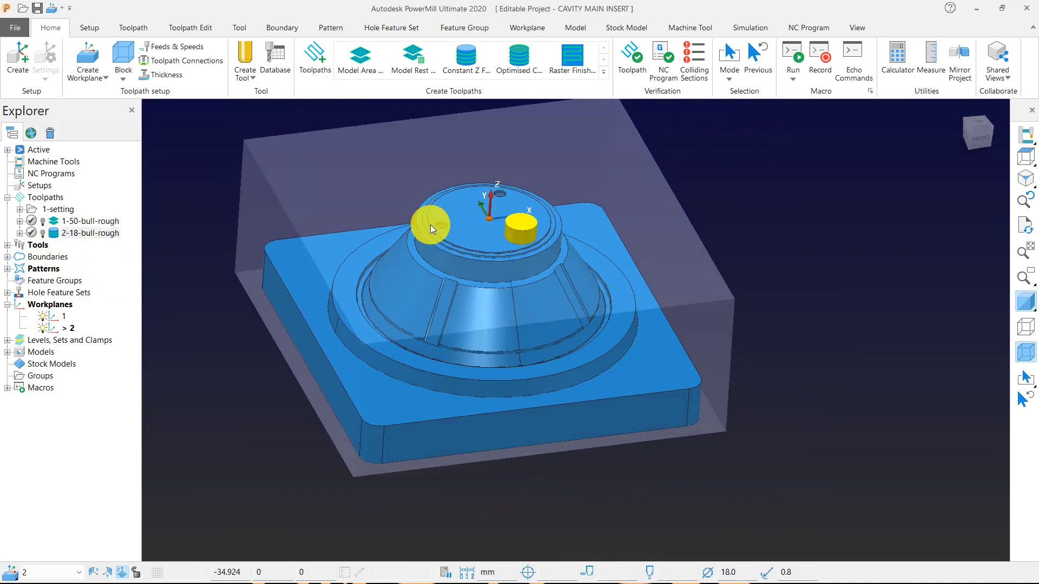
scroll(433, 243, up, 5)
scroll(513, 303, down, 4)
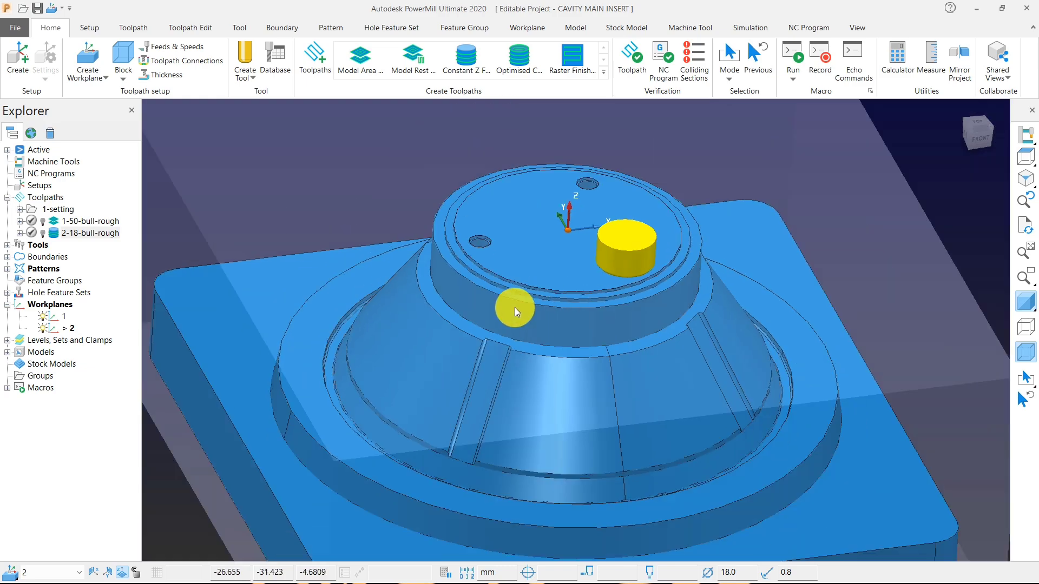
scroll(489, 348, up, 8)
scroll(528, 346, down, 5)
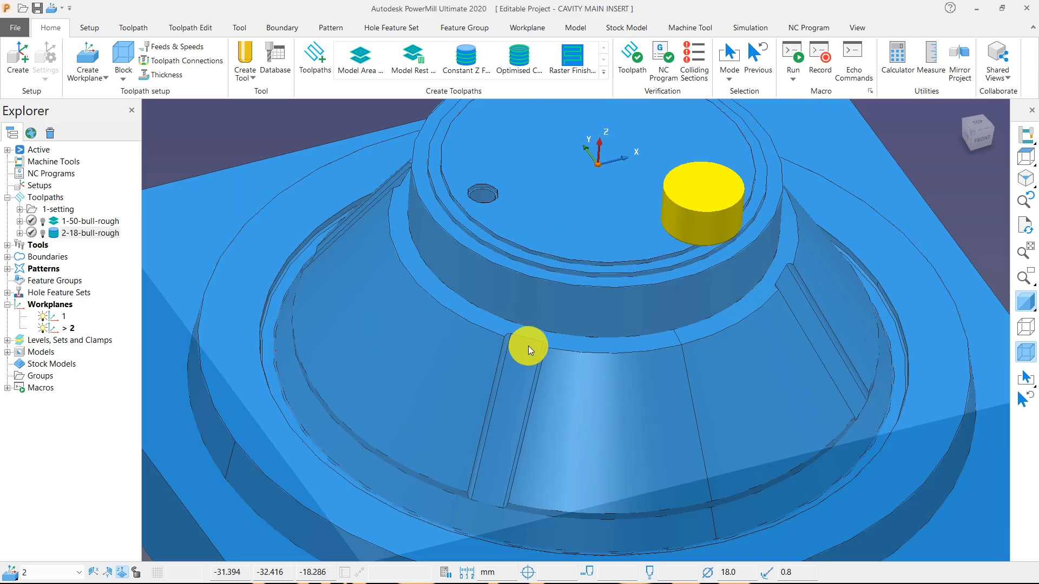
scroll(391, 356, up, 6)
scroll(404, 355, down, 7)
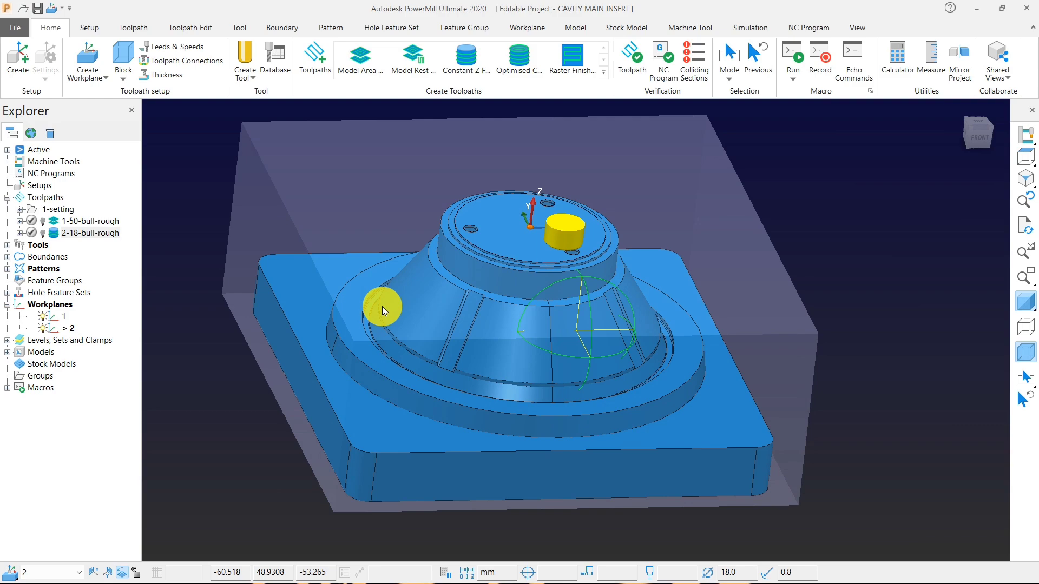
middle_drag(382, 307, 519, 281)
scroll(409, 406, up, 5)
scroll(562, 423, up, 3)
scroll(563, 417, up, 4)
scroll(563, 418, down, 3)
Examine the insert from above and closely inspect the ring groove where the conical wall meets the base.
click(1023, 157)
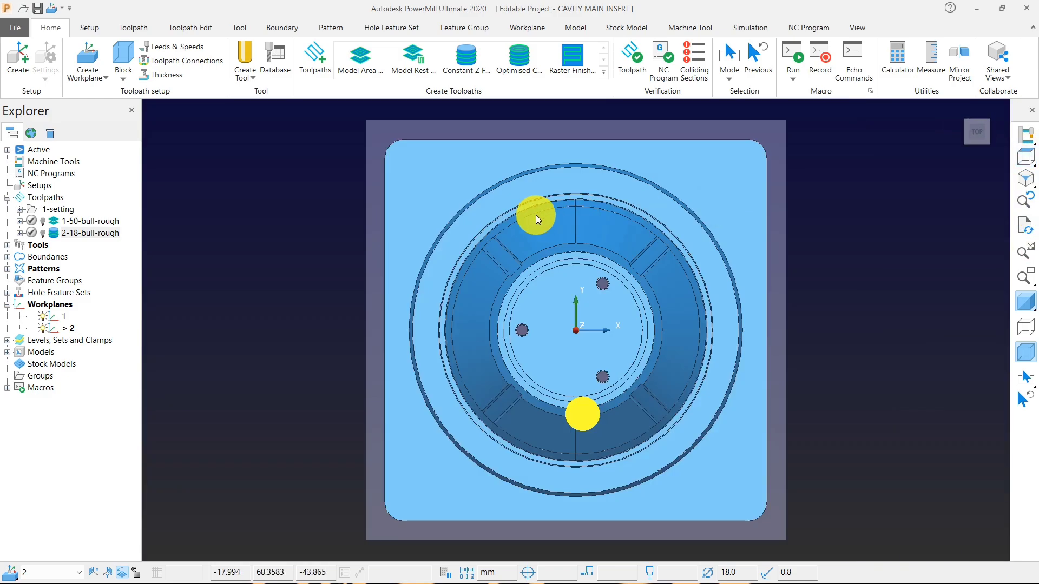
scroll(489, 237, up, 8)
middle_drag(489, 274, 583, 202)
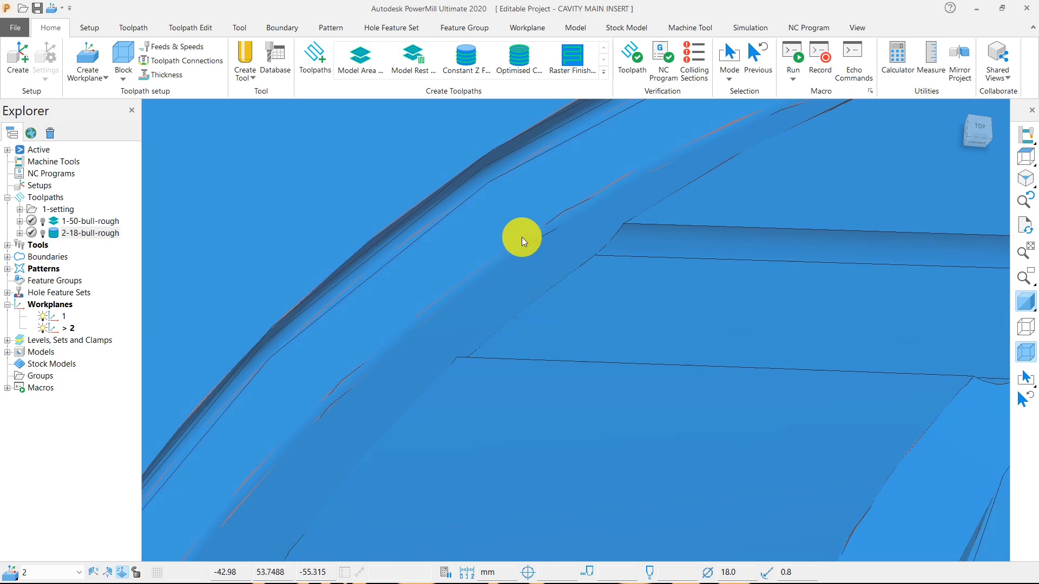
scroll(456, 336, down, 5)
middle_drag(583, 349, 592, 342)
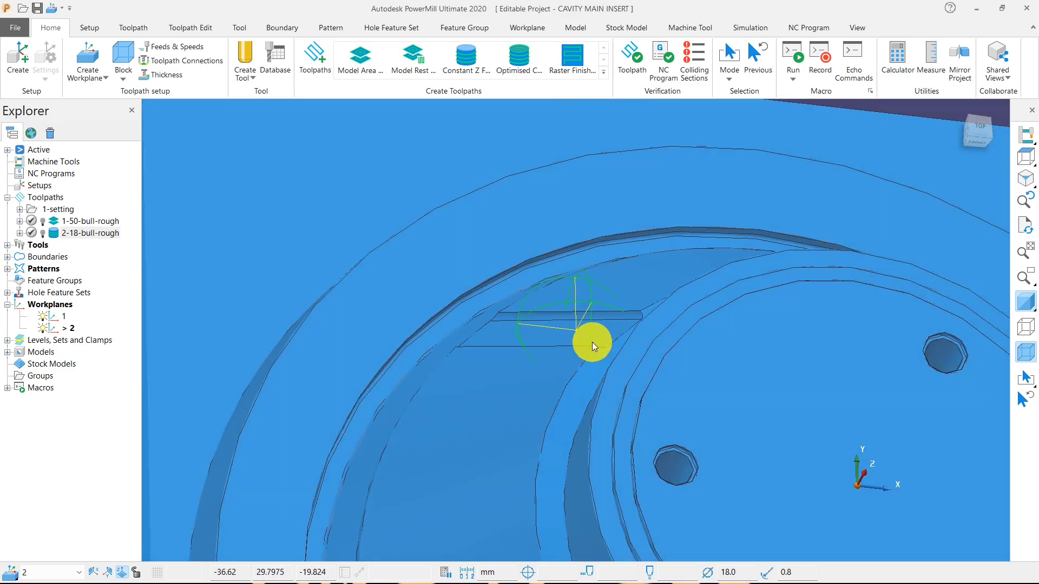
middle_drag(350, 428, 515, 427)
scroll(416, 425, down, 5)
middle_drag(406, 428, 618, 232)
scroll(640, 189, up, 4)
scroll(606, 273, up, 3)
Measure the straight-line distance across the ring groove from the base of the conical wall to the groove's outer edge.
click(925, 64)
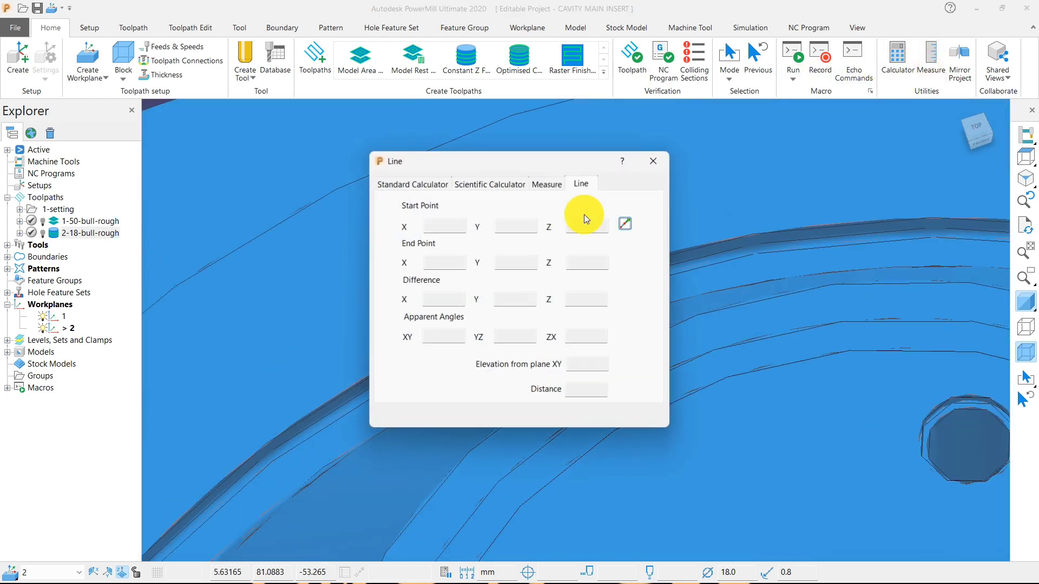
click(626, 223)
middle_drag(547, 313, 625, 368)
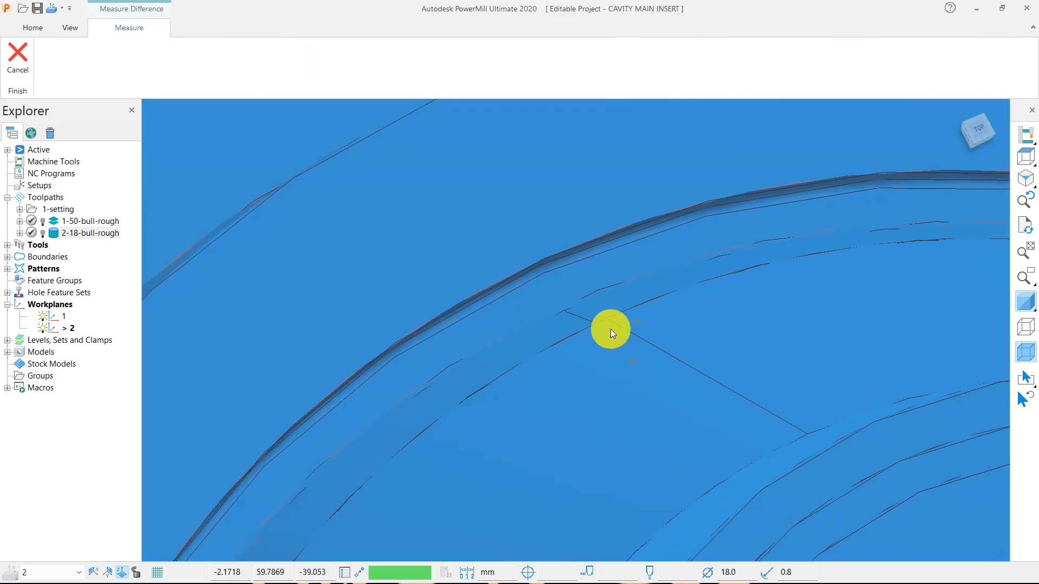
middle_drag(612, 329, 646, 355)
click(535, 285)
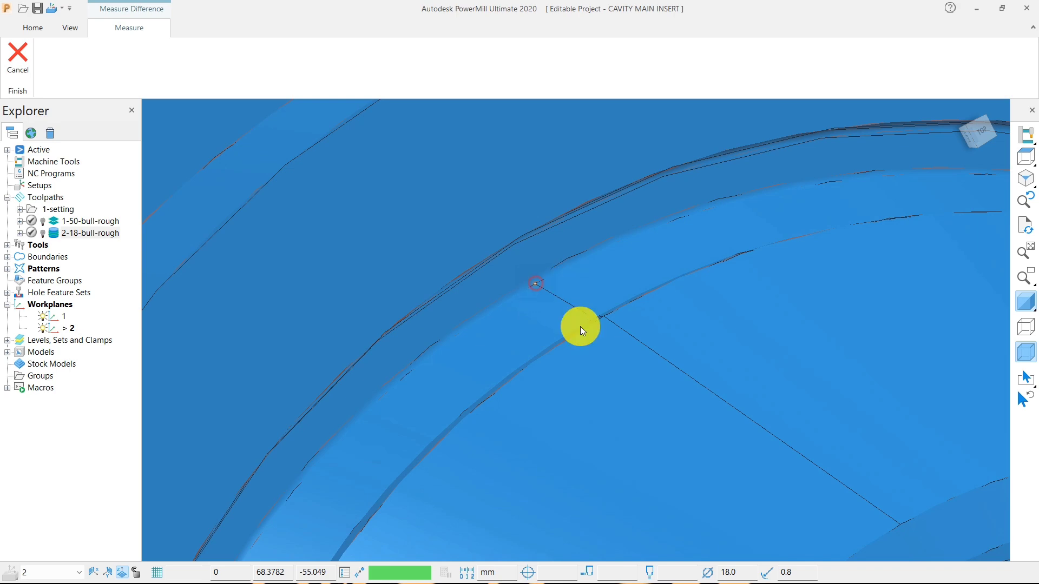
middle_drag(576, 325, 547, 297)
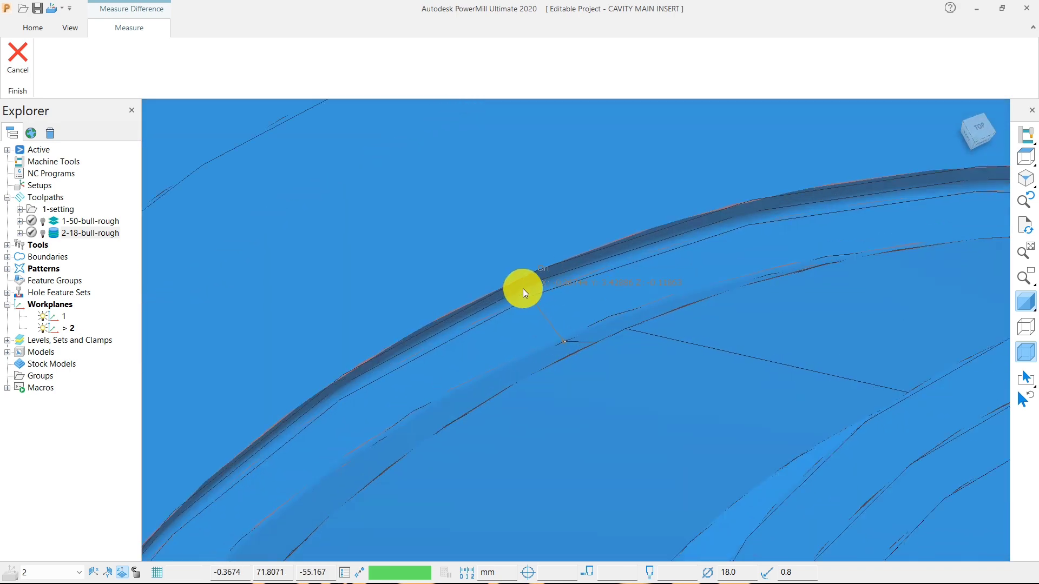
click(523, 288)
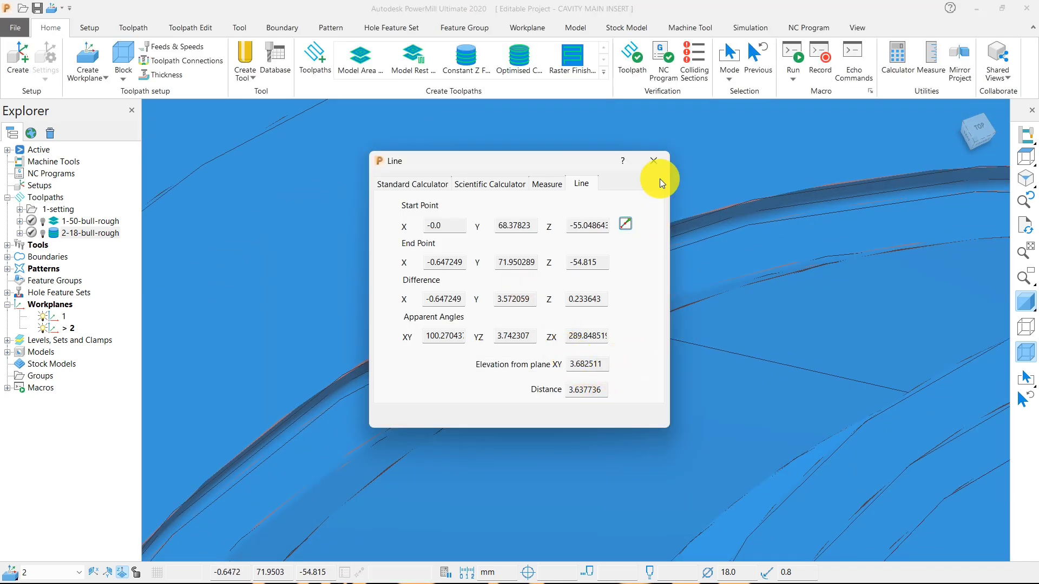
Inspect the measured line across the ring groove at close range and close the measurement results.
middle_drag(738, 457, 929, 301)
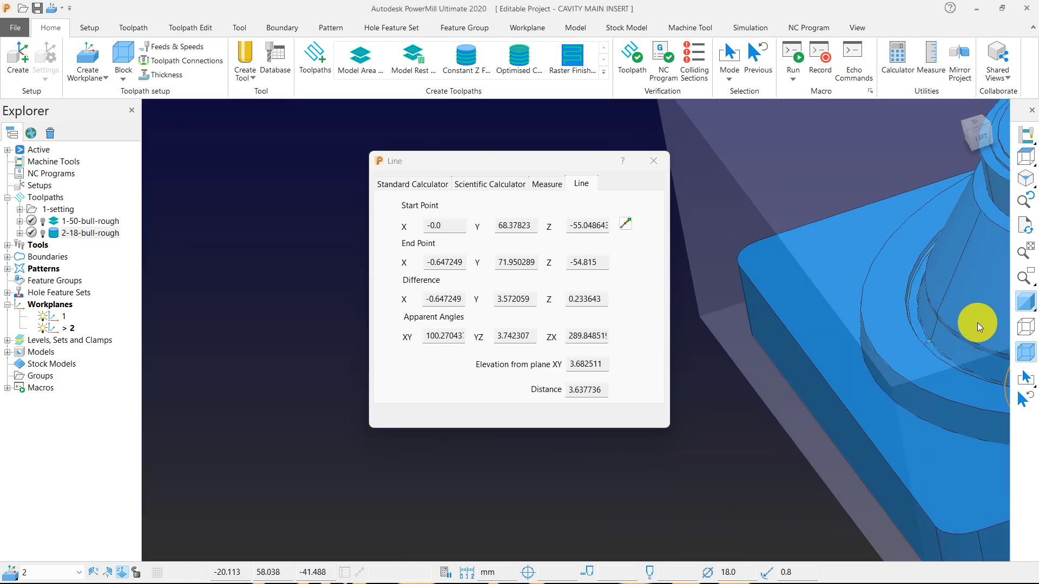
scroll(977, 325, up, 5)
scroll(834, 331, up, 4)
scroll(829, 330, up, 3)
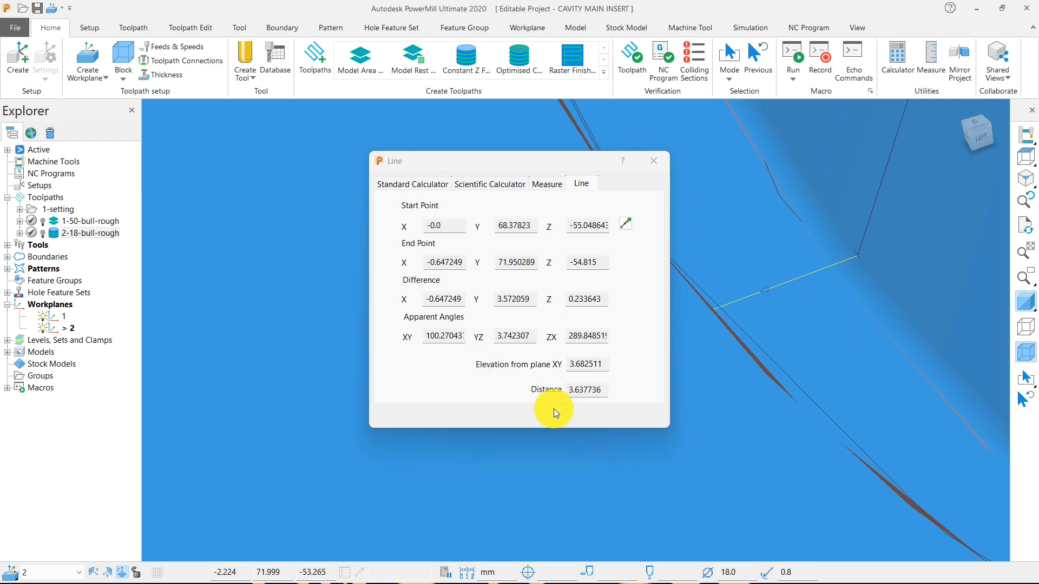
click(653, 161)
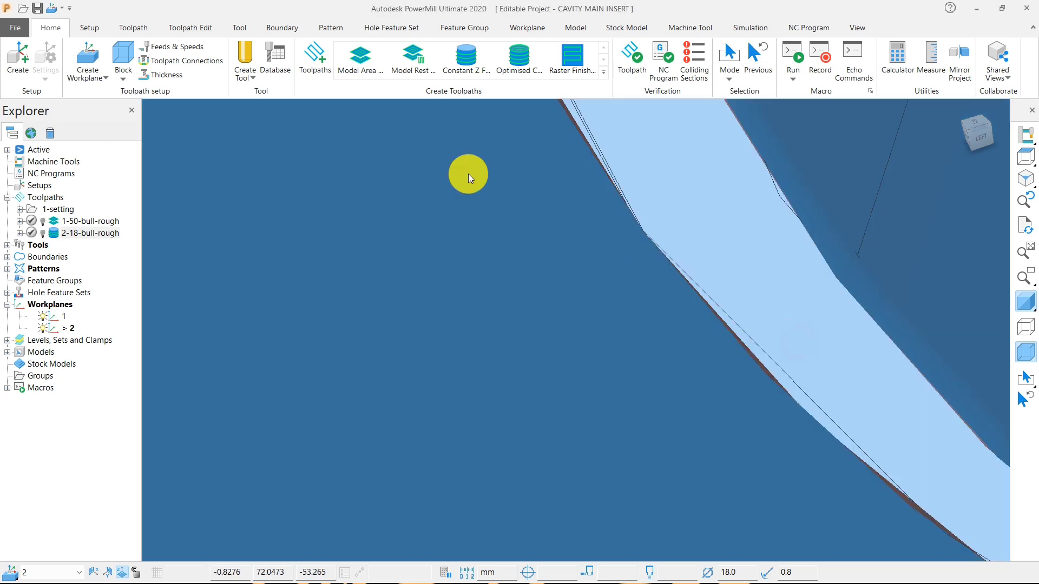
Select the ring groove's floor, unlock the block's Z limits and calculate the block around it with an expansion of 0.
click(121, 60)
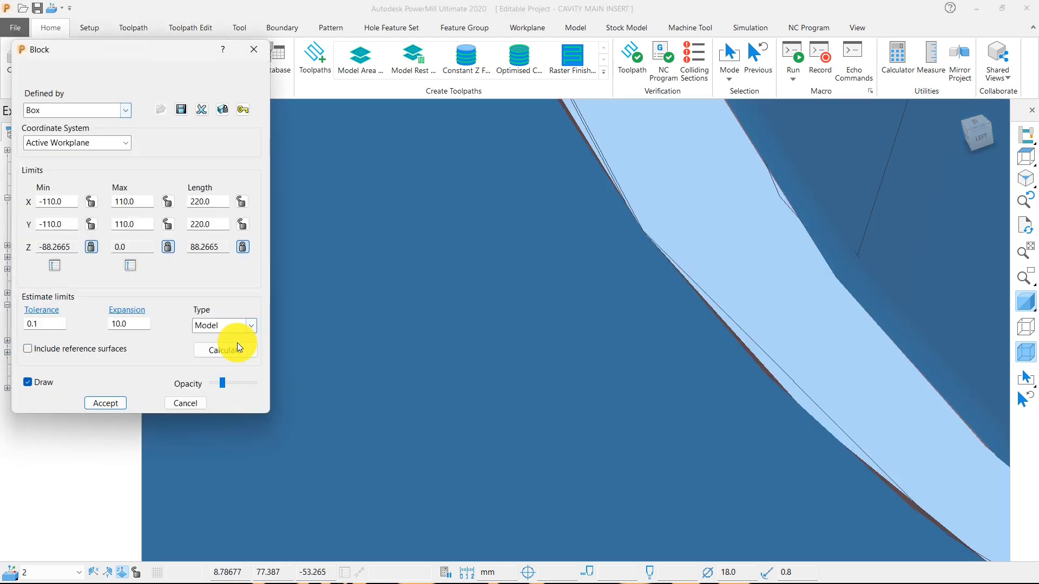
click(240, 247)
click(129, 325)
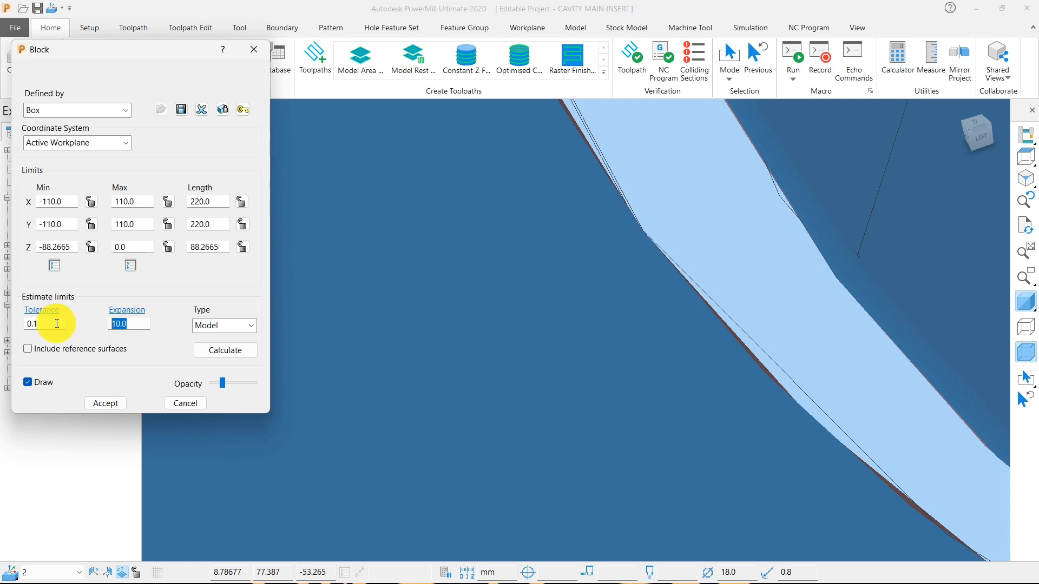
click(237, 352)
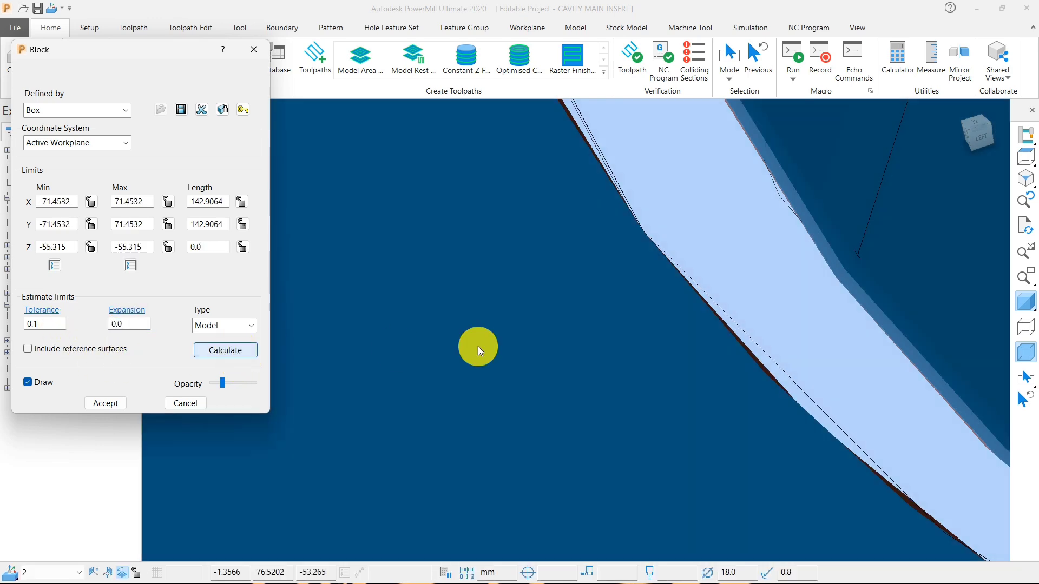
Examine the groove-sized block's limits and the groove's width from above, and dismiss the block settings without accepting them.
scroll(541, 337, down, 5)
scroll(634, 336, up, 5)
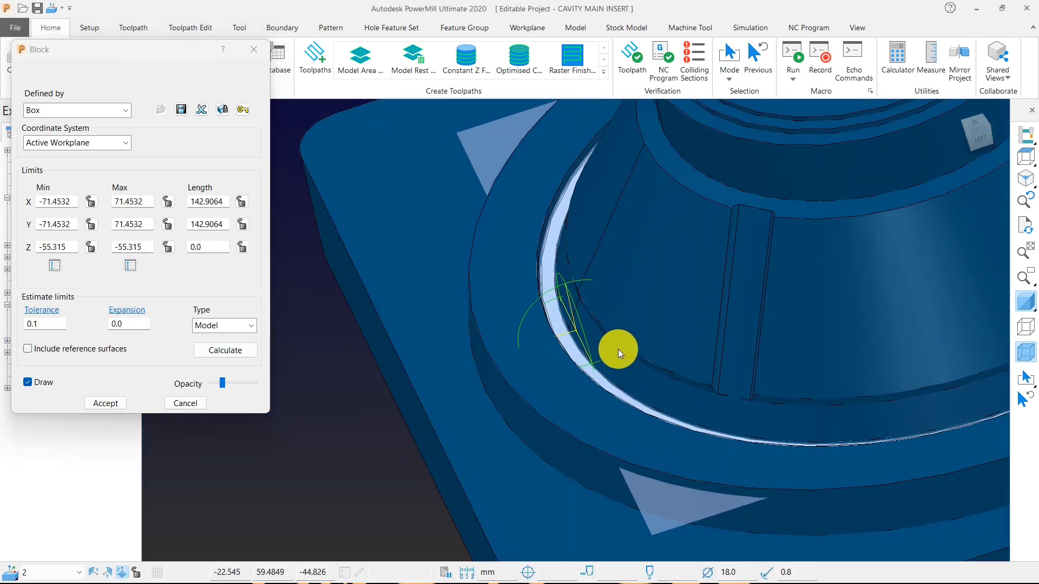
click(1023, 159)
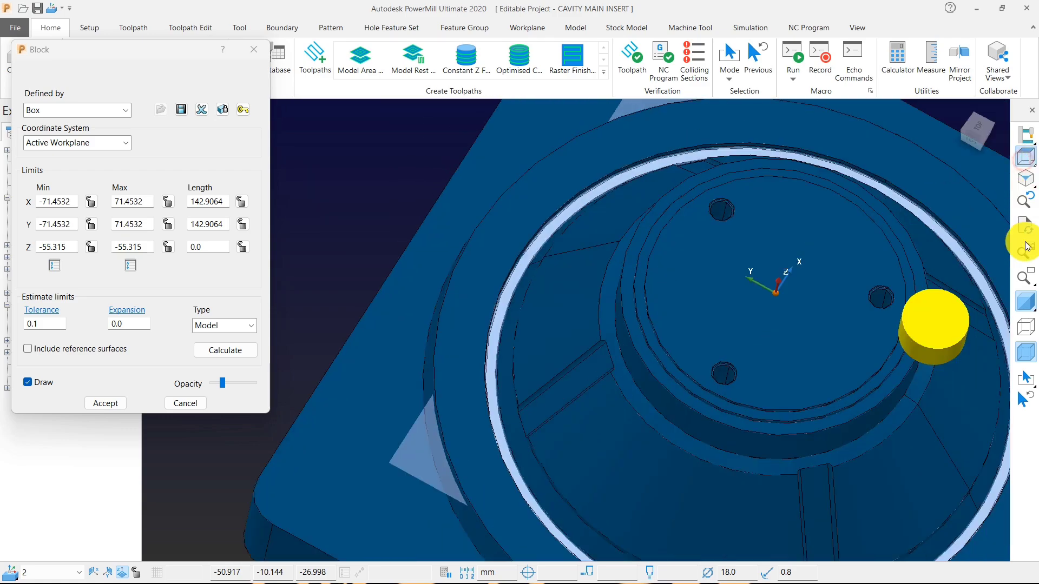
click(1025, 294)
click(1025, 295)
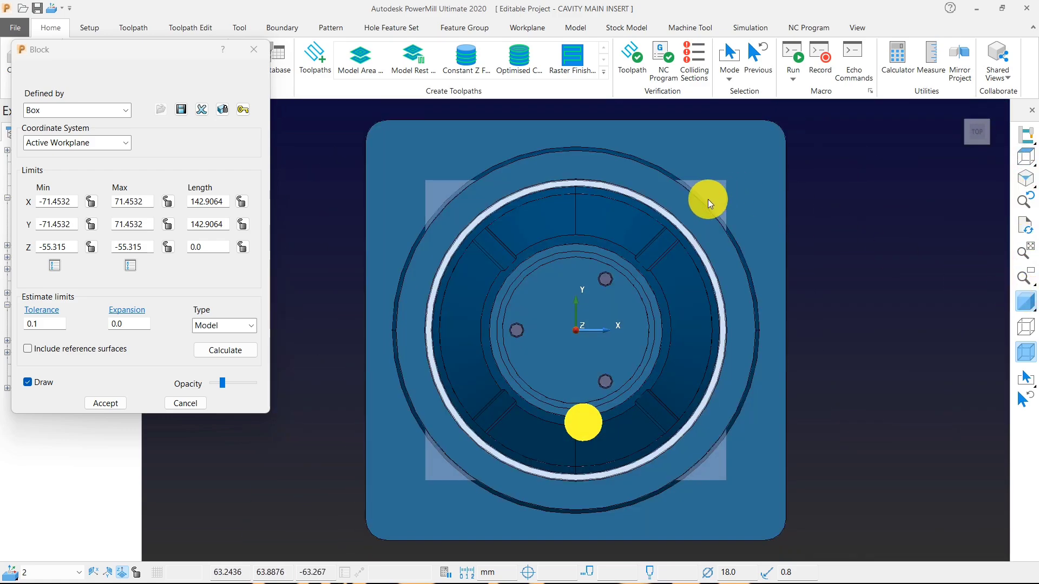
scroll(708, 199, up, 5)
scroll(467, 216, down, 3)
scroll(565, 306, up, 5)
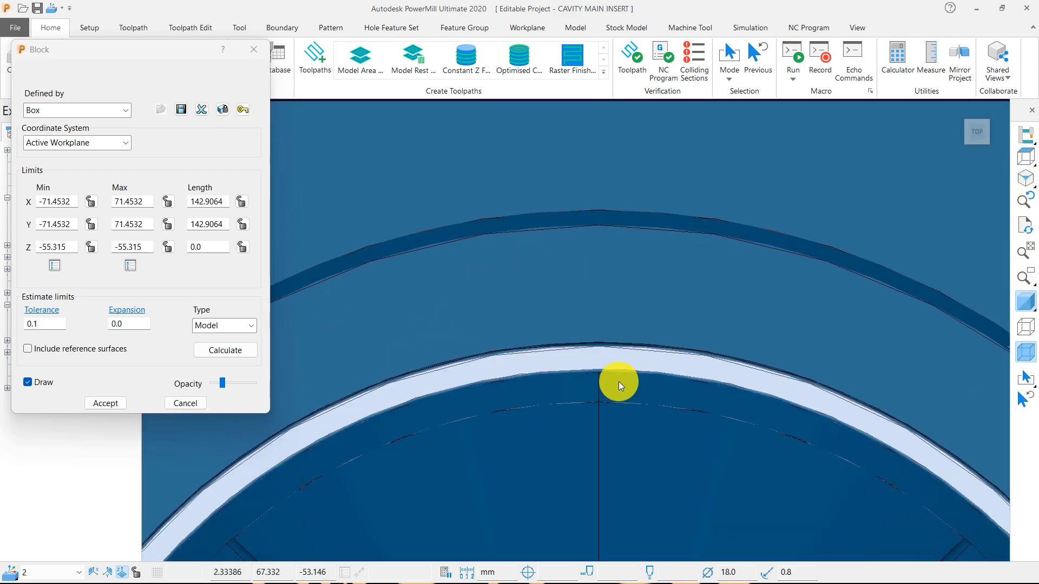
scroll(618, 382, up, 4)
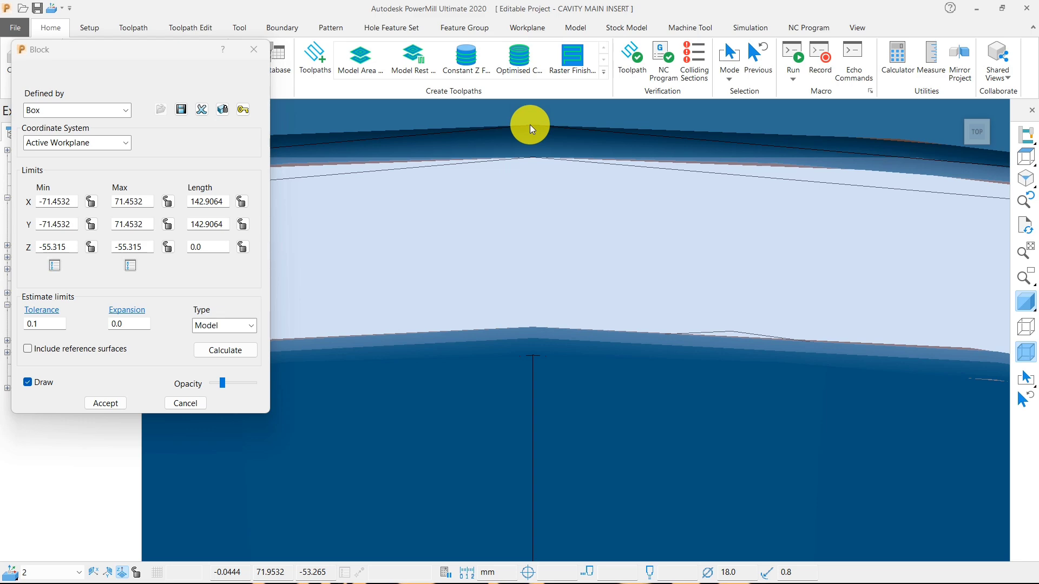
click(254, 49)
scroll(649, 328, down, 3)
scroll(647, 331, down, 5)
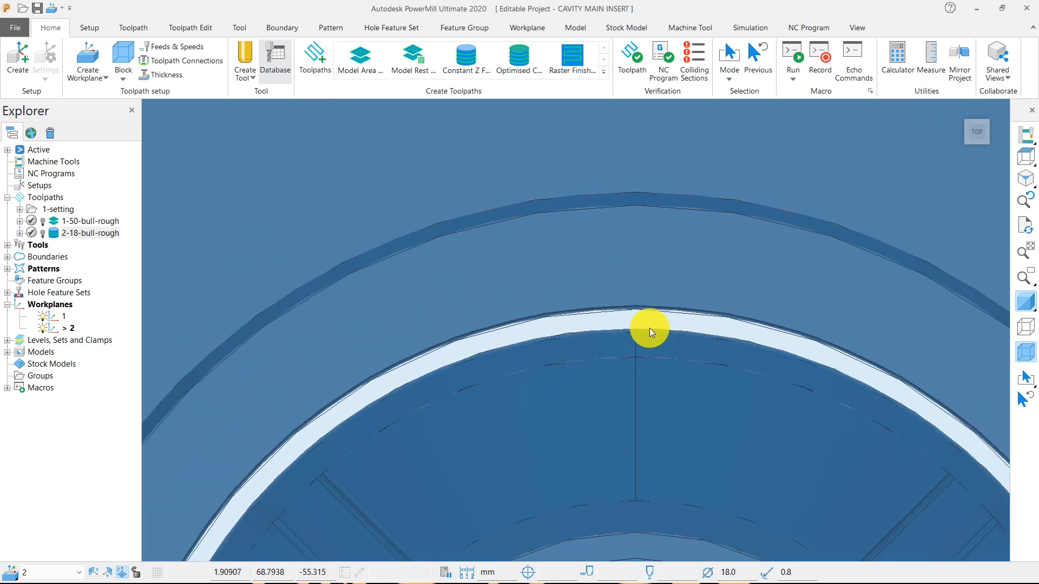
Clear the groove floor selection and examine the insert's conical wall, ribs and surrounding groove from above and from the front.
middle_drag(648, 351, 624, 222)
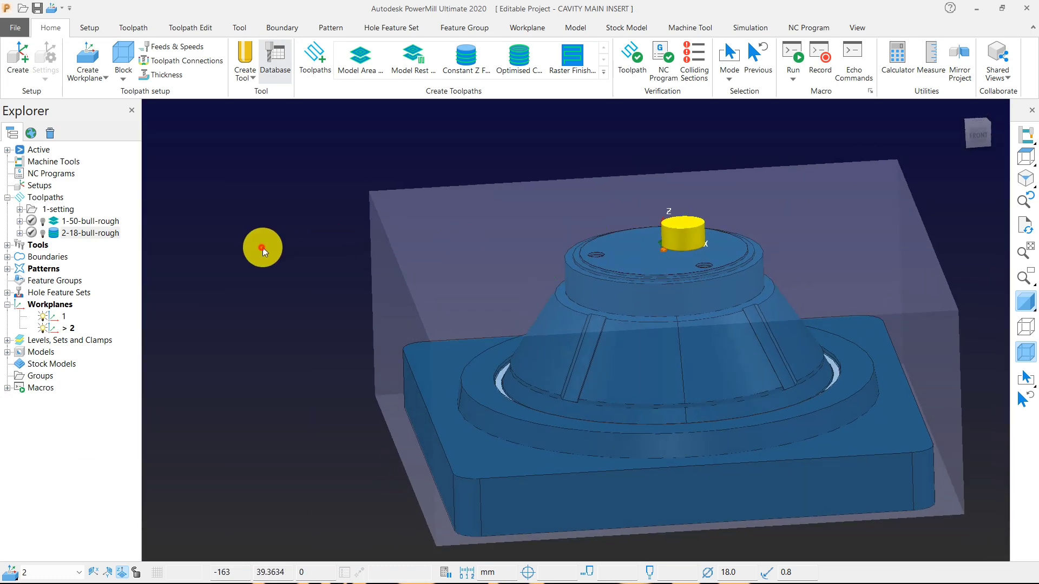
double_click(55, 235)
double_click(56, 237)
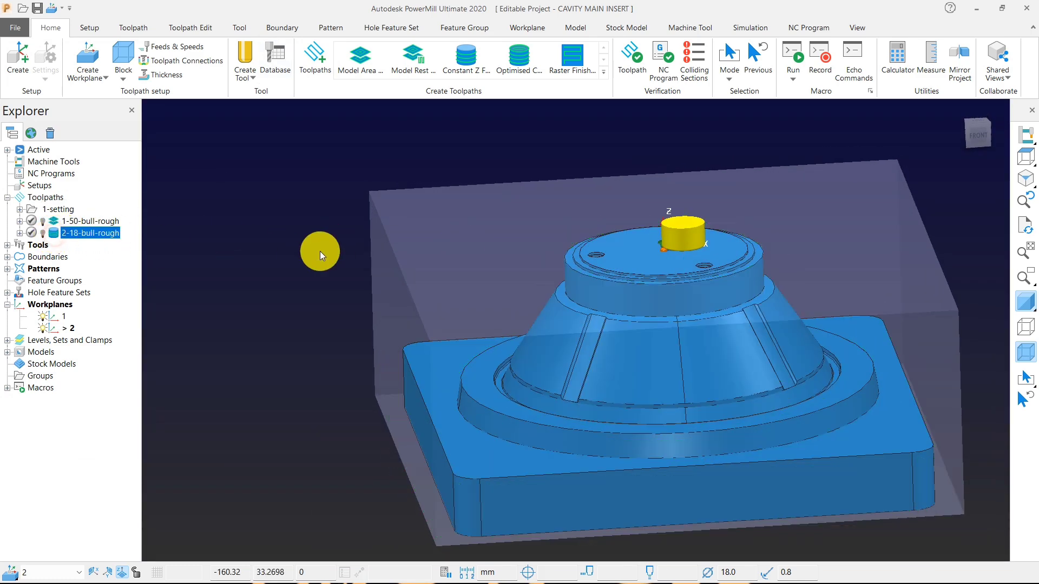
middle_drag(318, 248, 615, 290)
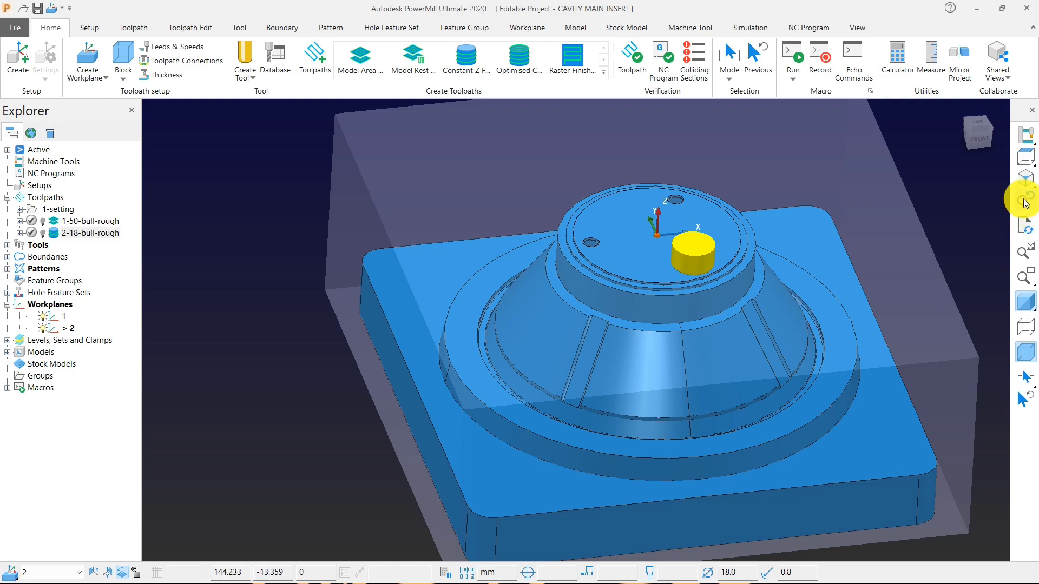
click(1025, 157)
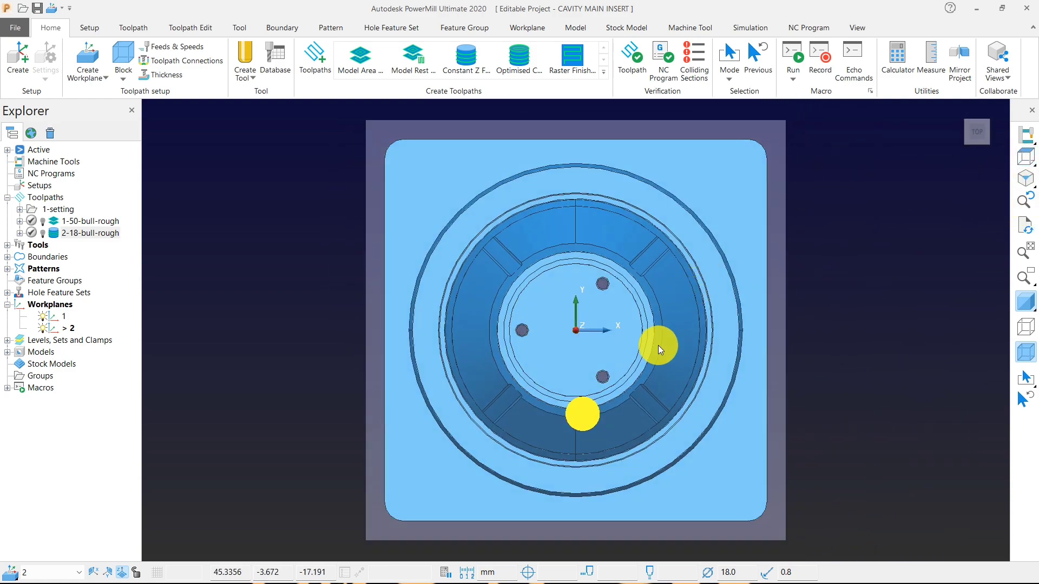
middle_drag(658, 345, 619, 228)
scroll(549, 381, up, 5)
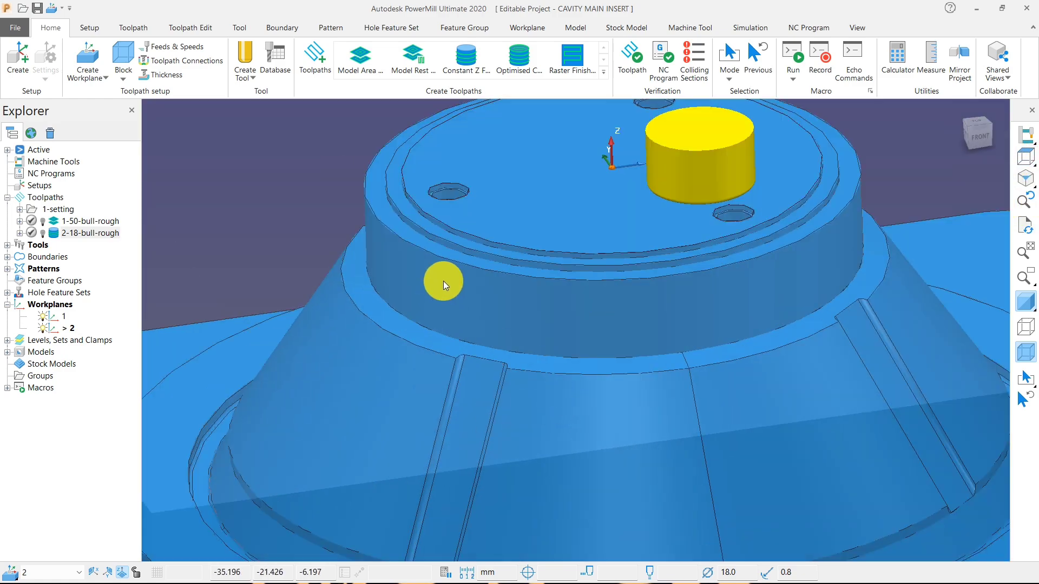
middle_drag(487, 290, 561, 304)
scroll(563, 304, down, 3)
scroll(525, 349, up, 4)
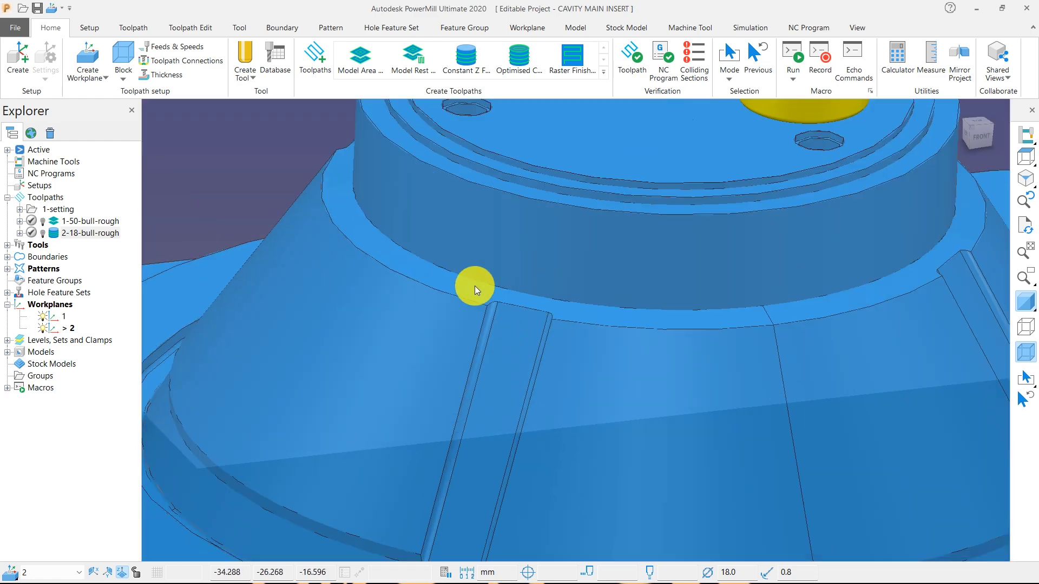
scroll(583, 294, down, 3)
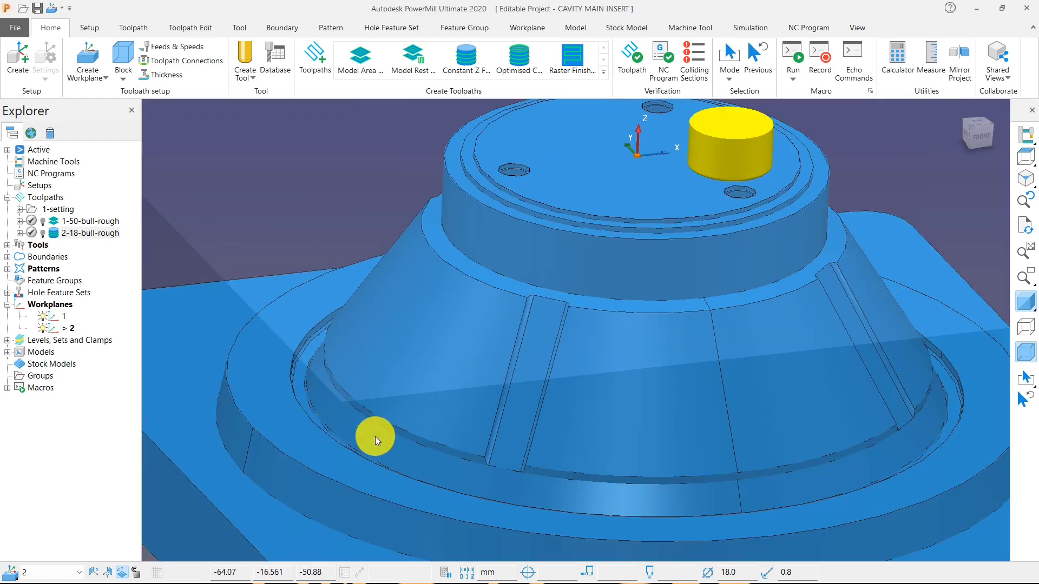
scroll(357, 430, up, 2)
scroll(378, 425, down, 3)
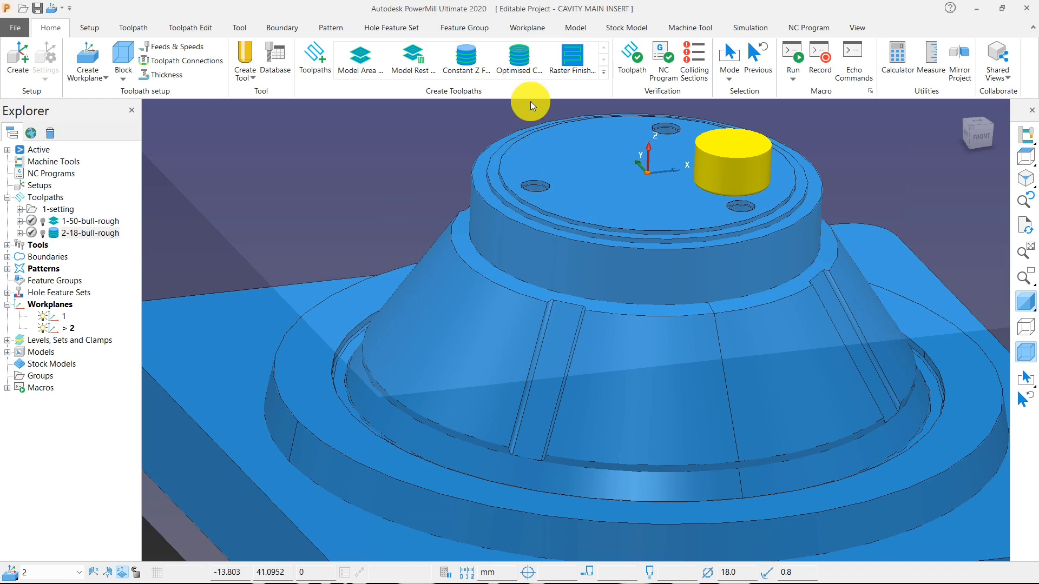
Create a new Constant Z Finishing toolpath and assign the 12-end end mill to it.
click(466, 58)
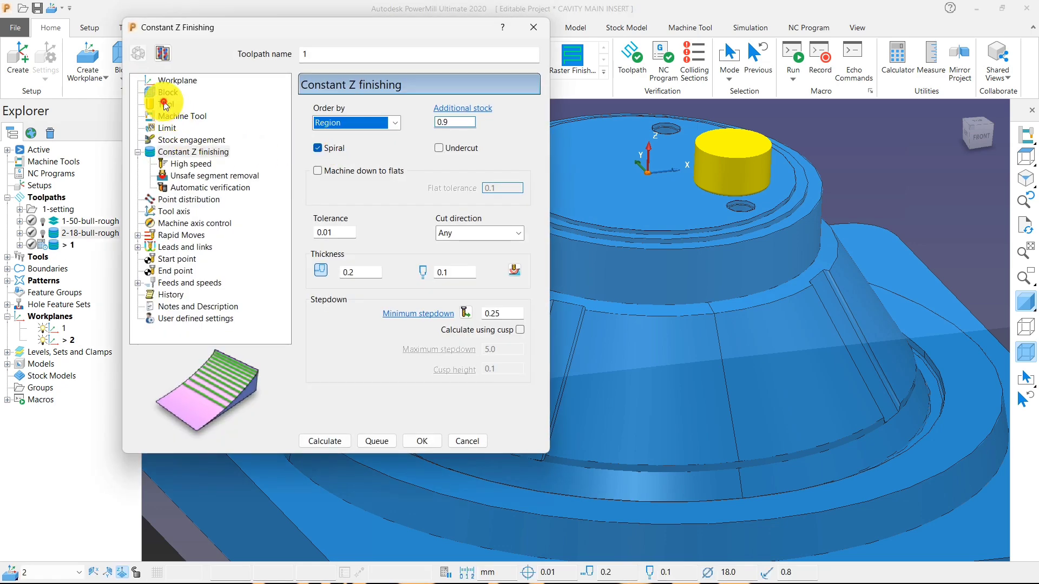
click(165, 105)
click(447, 113)
click(447, 181)
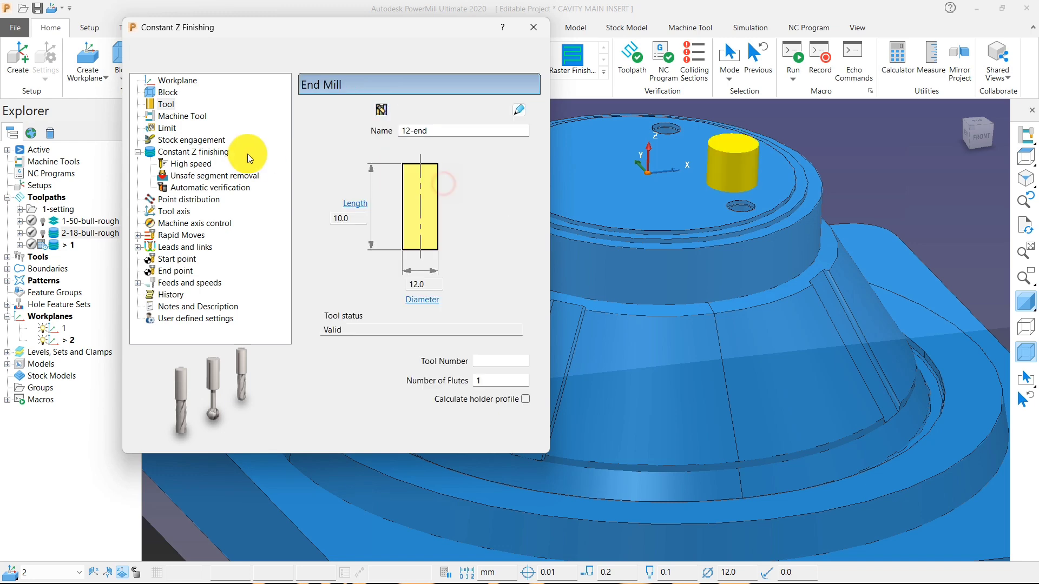
Set the new Constant Z toolpath's radial and axial thickness to 0 and calculate it.
click(248, 153)
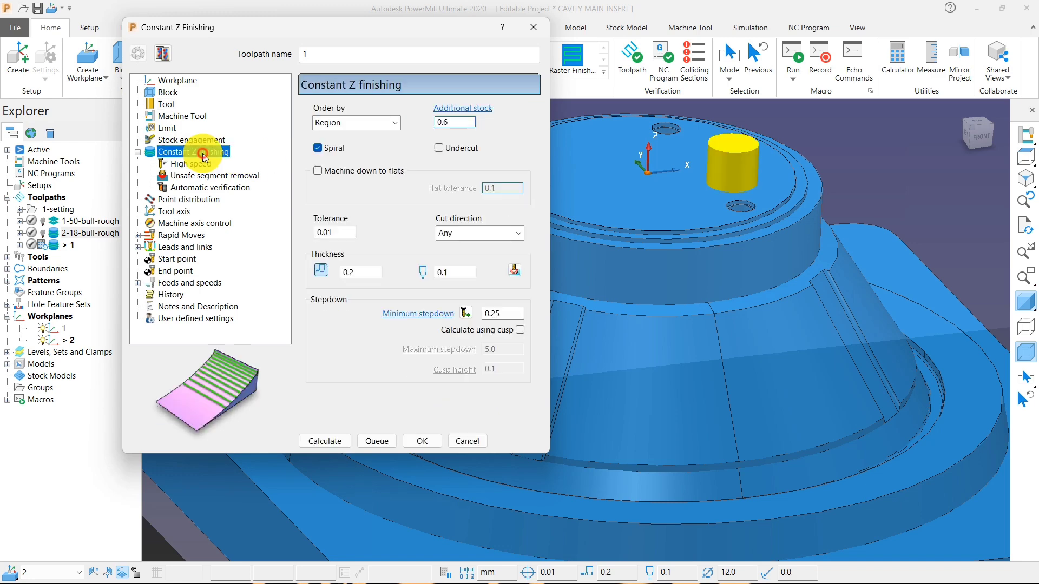
click(368, 267)
click(352, 274)
text(0)
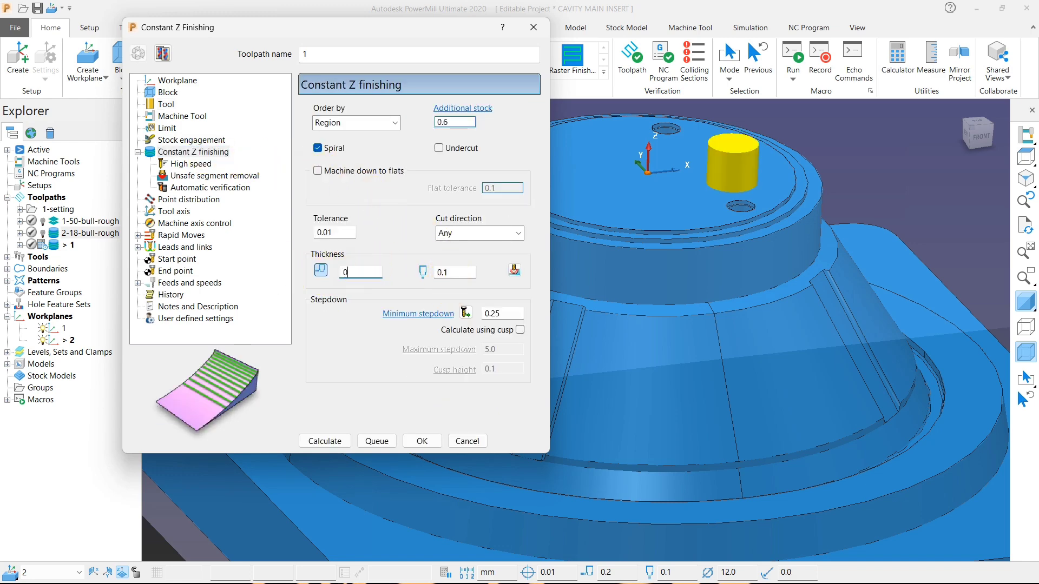
click(454, 274)
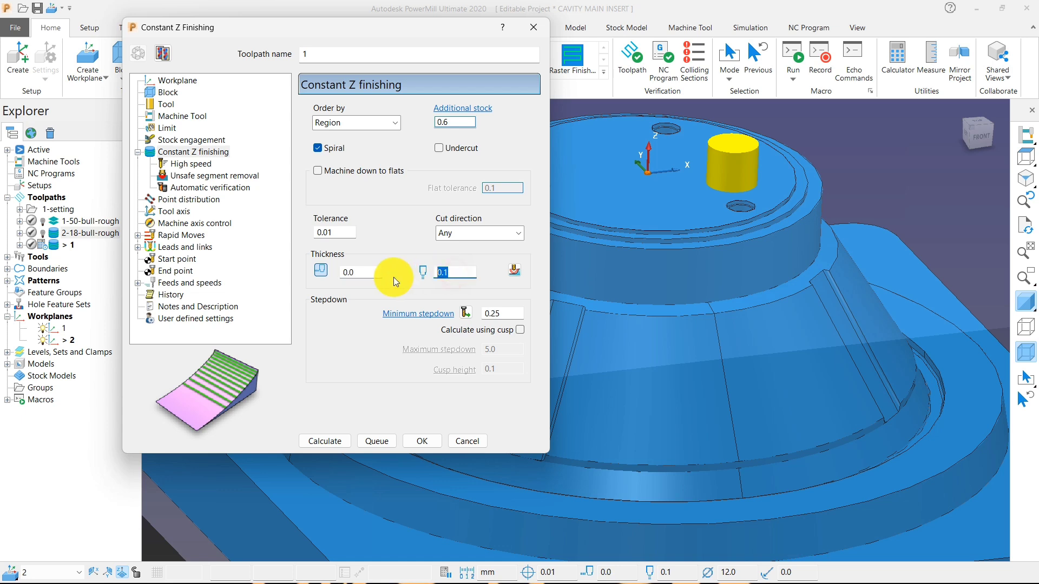
text(0)
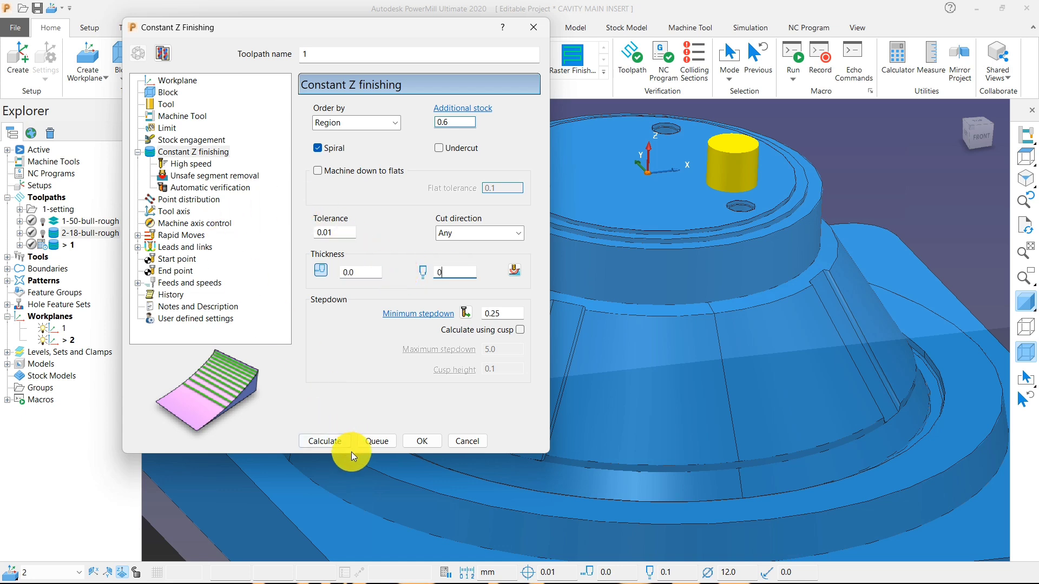
click(335, 443)
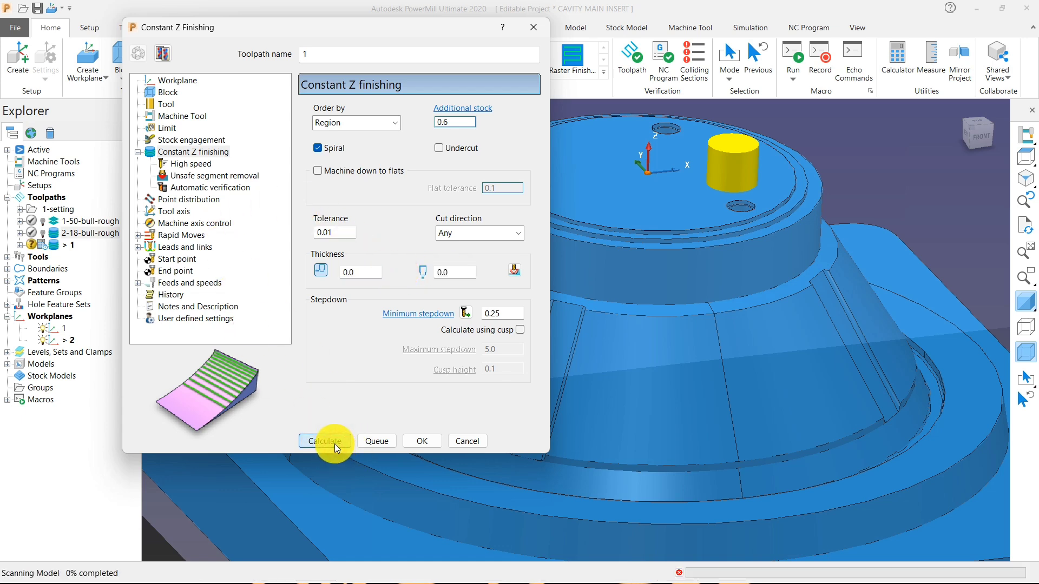
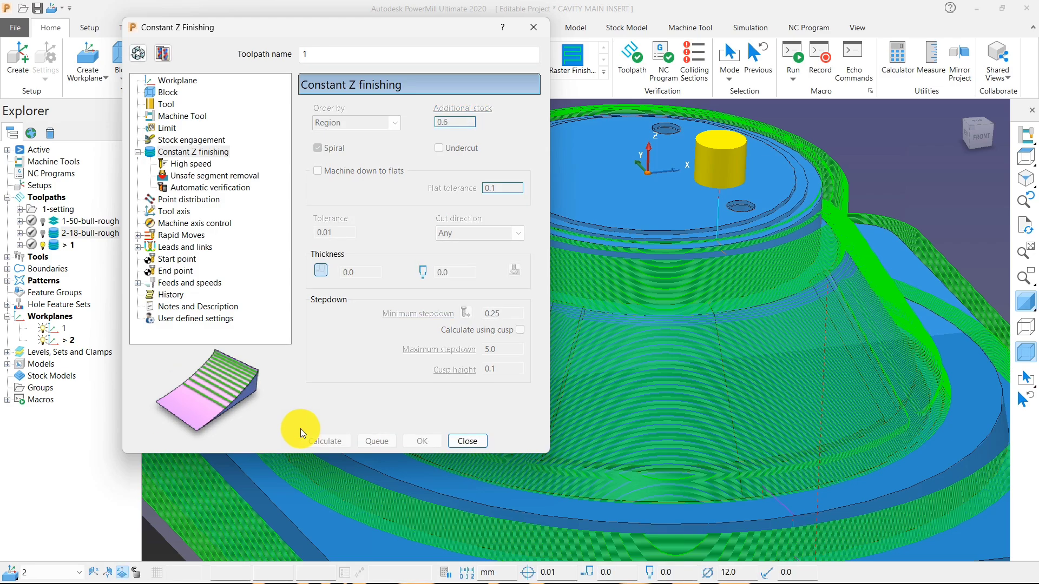
Close the Constant Z settings and examine the calculated passes over the insert in 3D, from above and from the front.
click(481, 443)
scroll(498, 303, down, 4)
middle_drag(500, 304, 586, 309)
scroll(588, 309, up, 4)
middle_drag(658, 323, 690, 307)
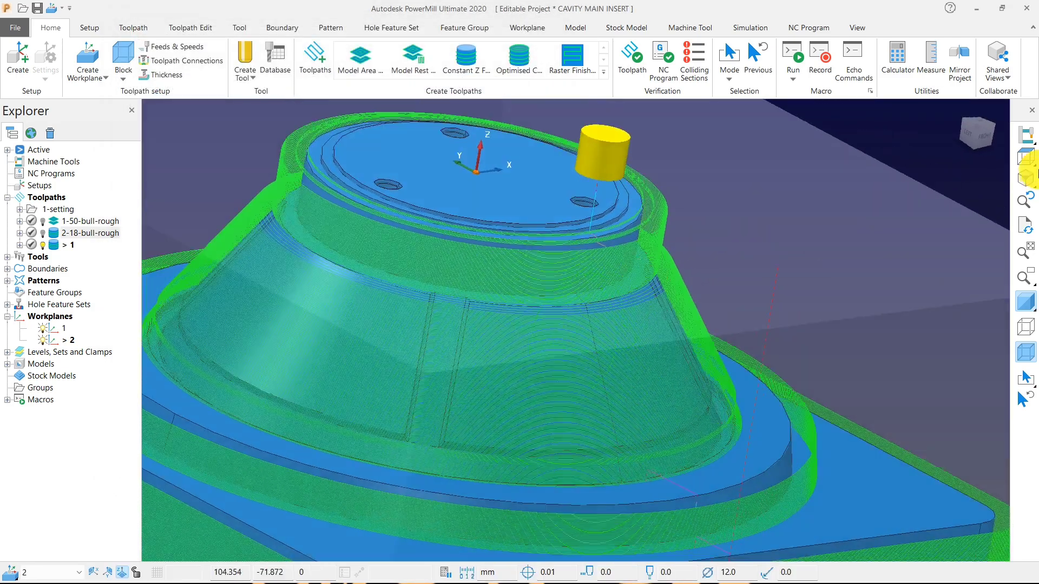
click(1026, 158)
click(1024, 183)
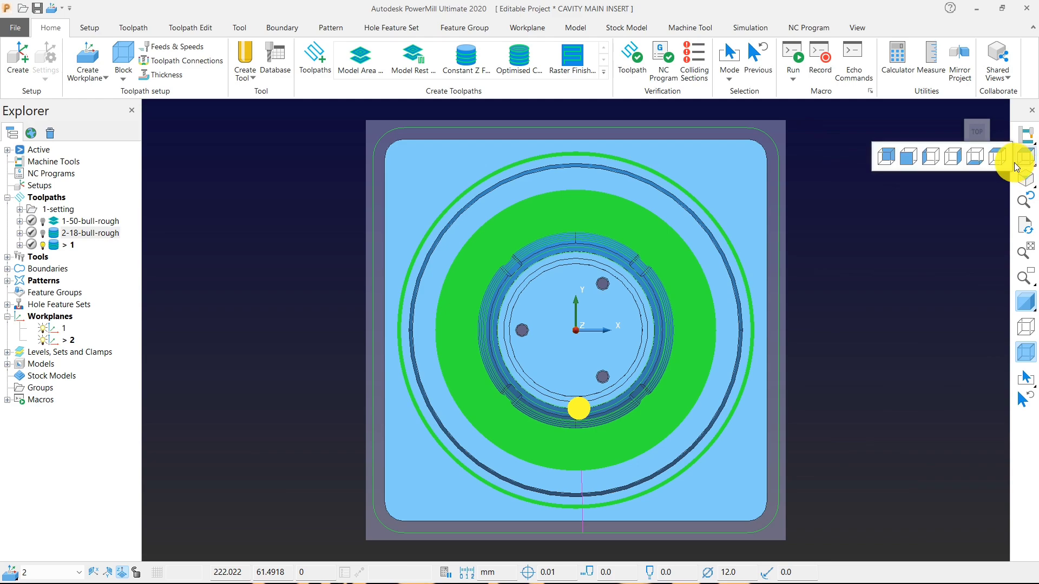
click(911, 153)
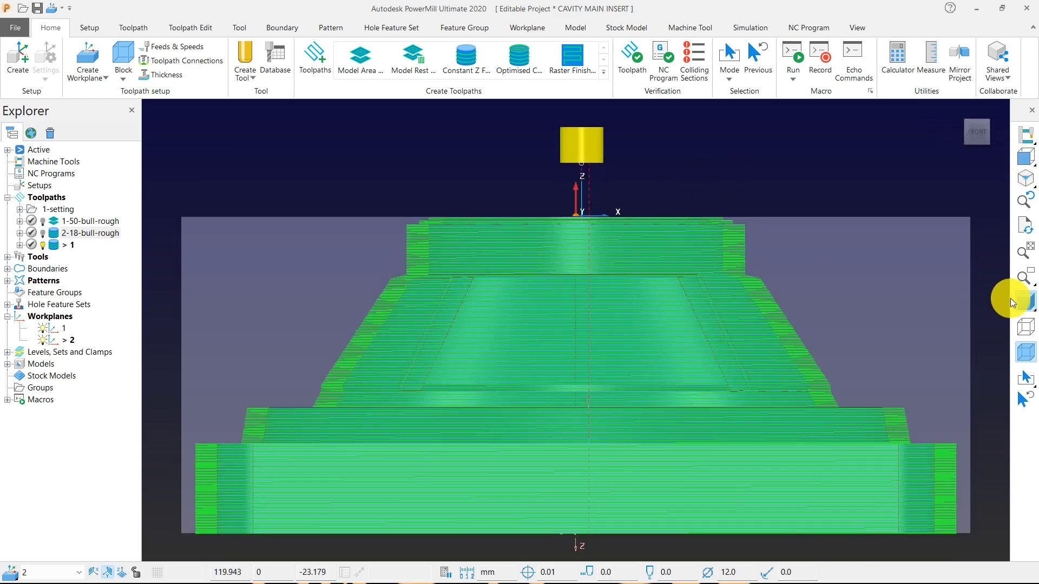
click(1021, 302)
click(1026, 305)
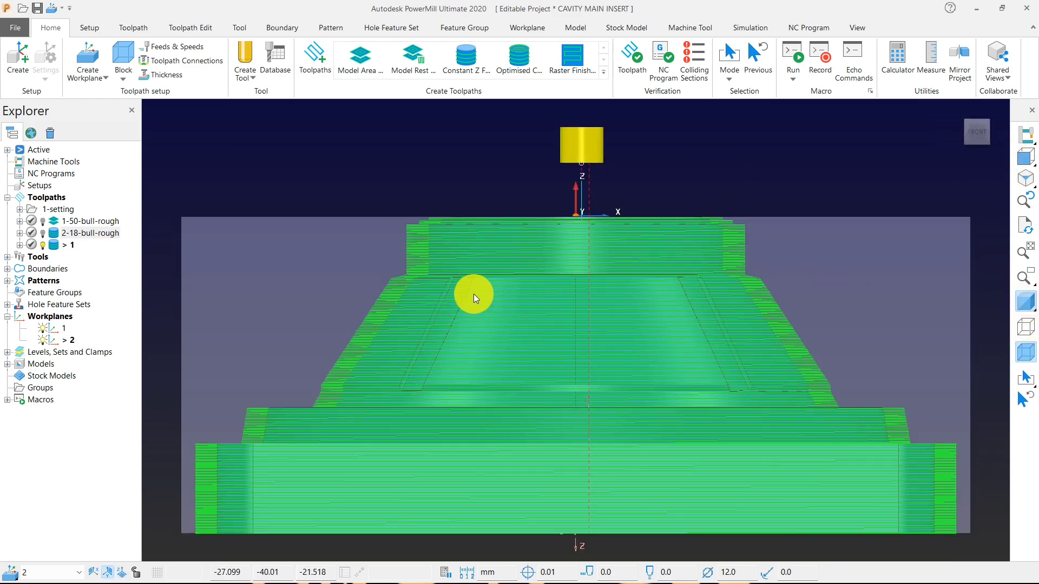
Select the toolpath segments covering the insert's conical wall, hide the model shading, and delete the selected segments.
scroll(399, 285, up, 3)
drag(380, 266, 202, 524)
scroll(377, 431, down, 3)
middle_drag(380, 432, 422, 406)
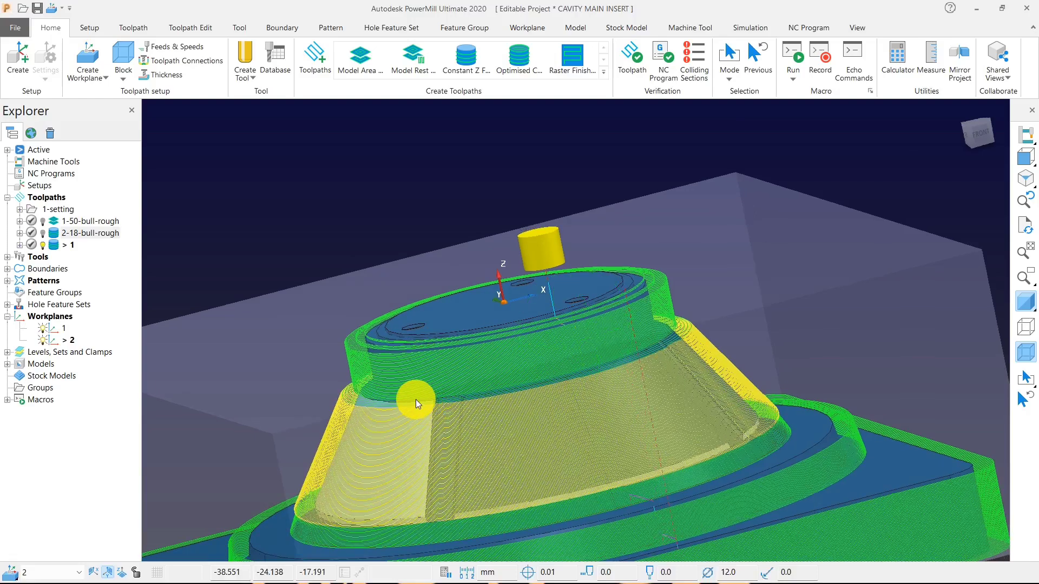
scroll(384, 382, down, 3)
middle_drag(361, 366, 455, 392)
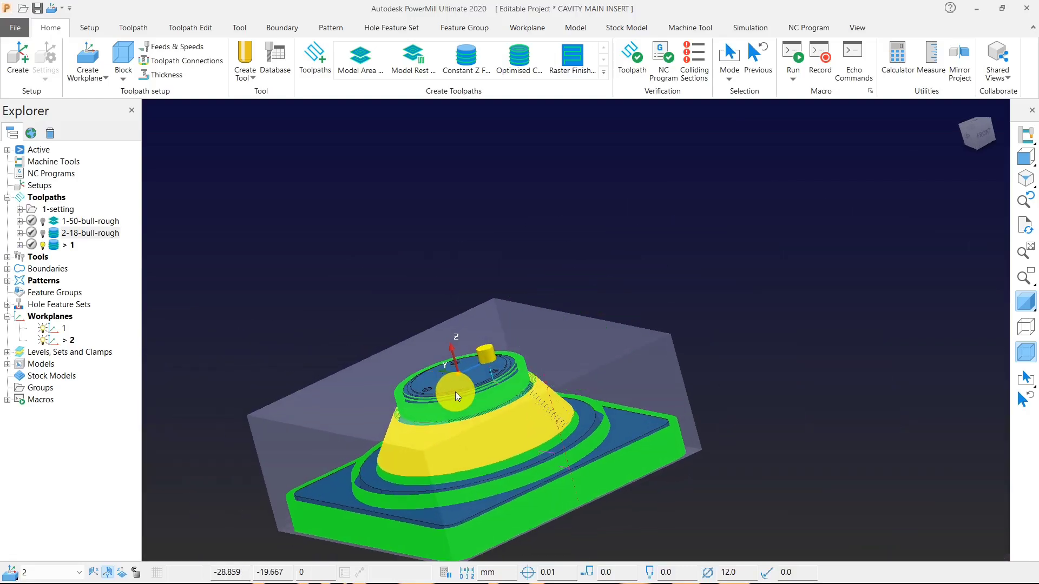
click(1024, 304)
mouse_move(566, 340)
middle_down()
mouse_move(783, 386)
mouse_move(517, 515)
middle_up()
scroll(518, 517, up, 3)
scroll(518, 515, up, 3)
right_click(467, 418)
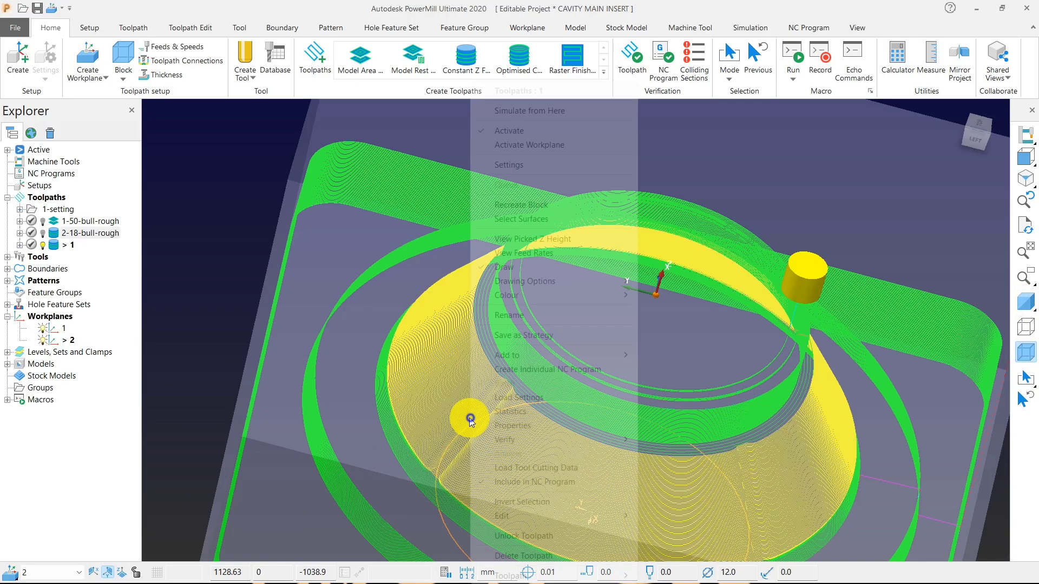
mouse_move(597, 519)
click(666, 518)
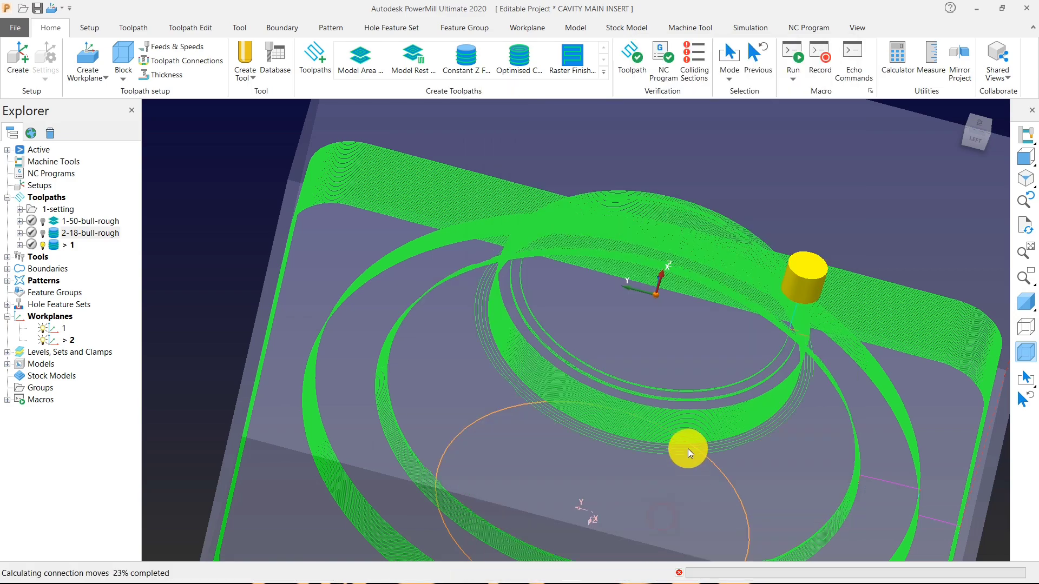
Select the leftover flared passes just below the upper cylindrical wall in the front view and delete them.
middle_drag(687, 449, 581, 356)
click(1026, 157)
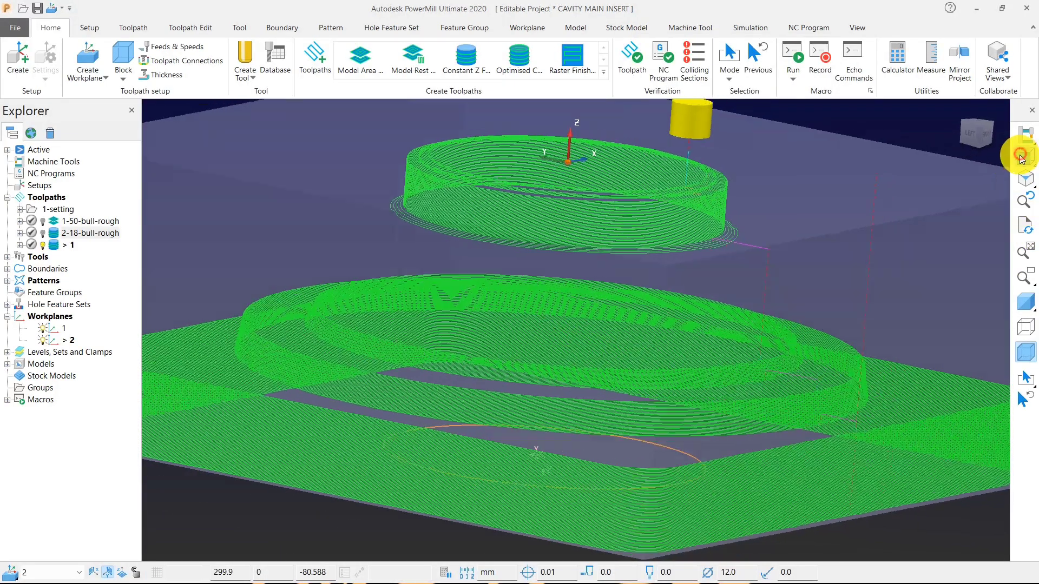
scroll(405, 308, up, 1)
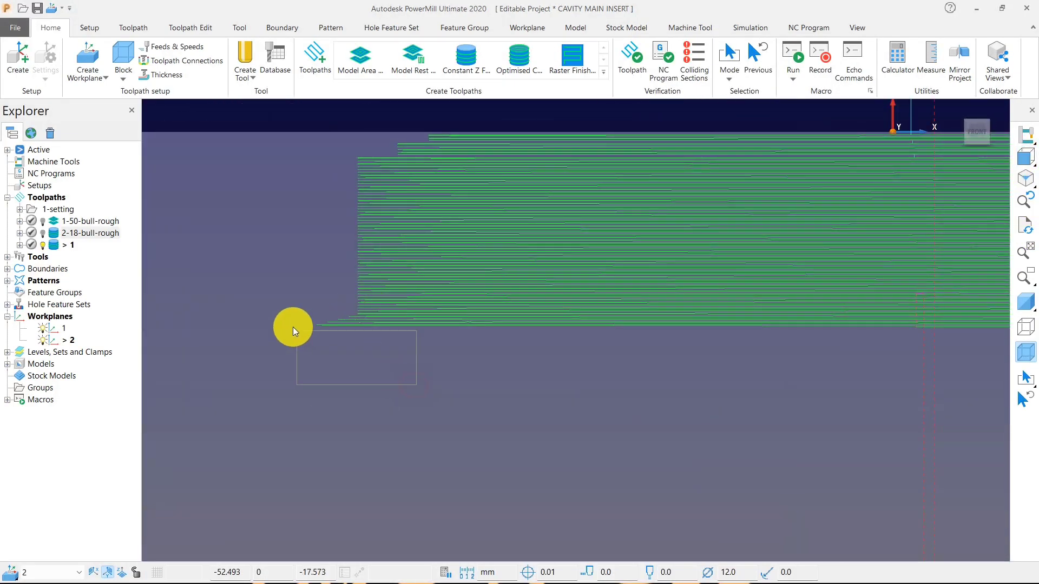
drag(294, 326, 289, 321)
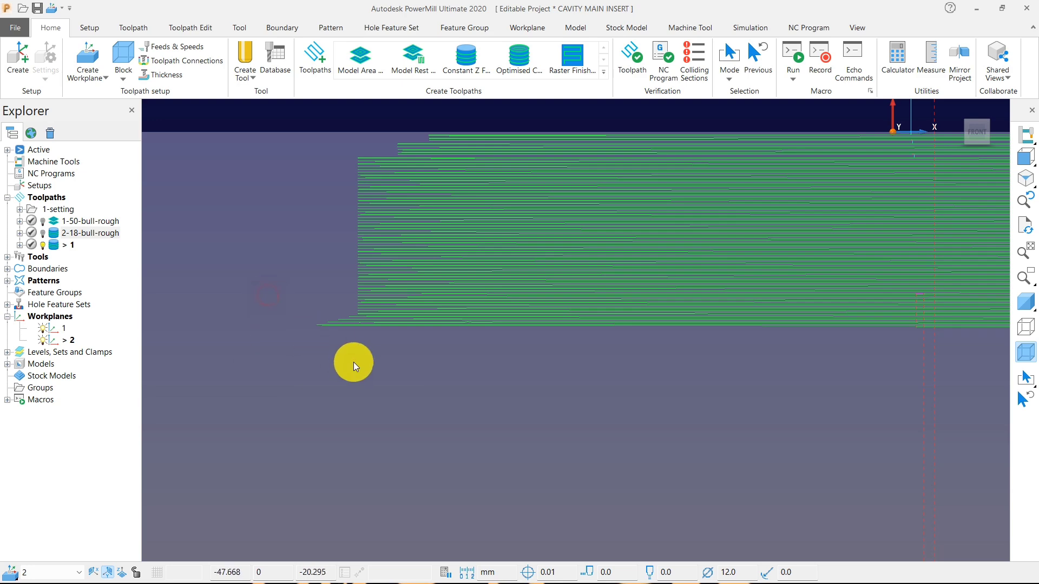
drag(353, 365, 349, 364)
scroll(348, 327, down, 1)
right_click(349, 327)
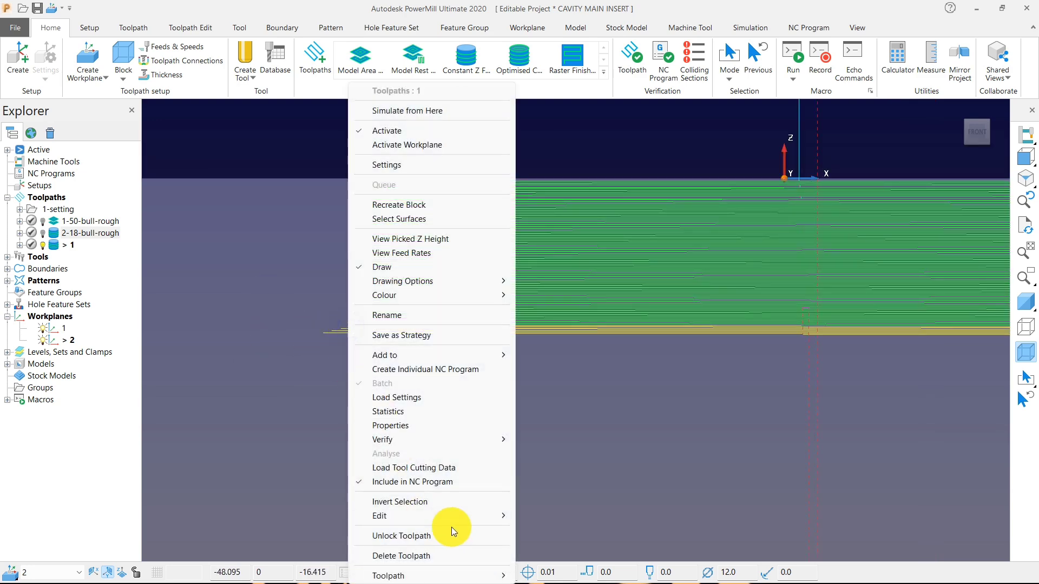
click(528, 515)
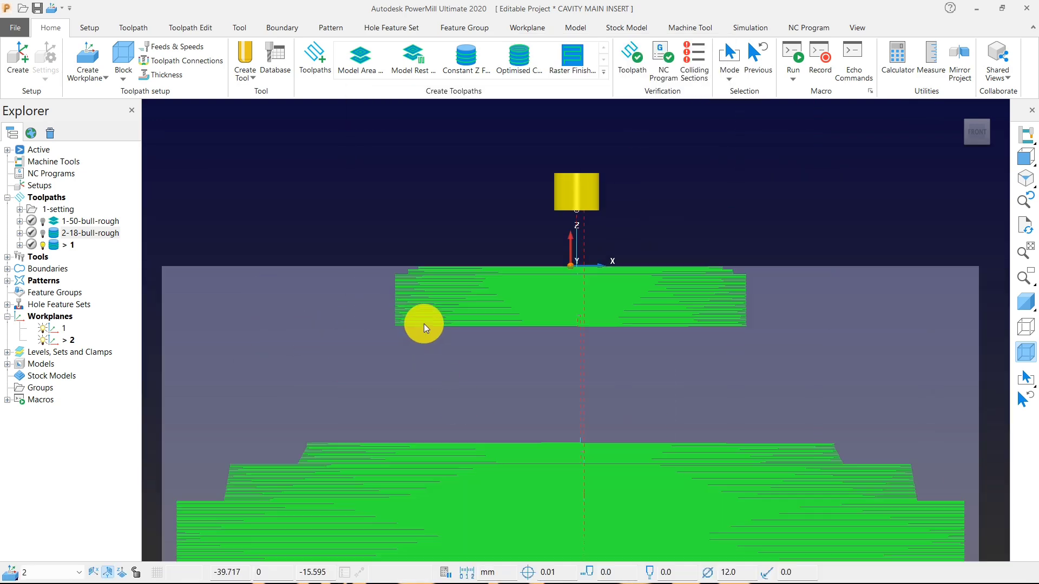
Restore the model shading and examine the remaining passes against the base of the cone from the front.
scroll(424, 323, down, 2)
middle_drag(445, 355, 774, 411)
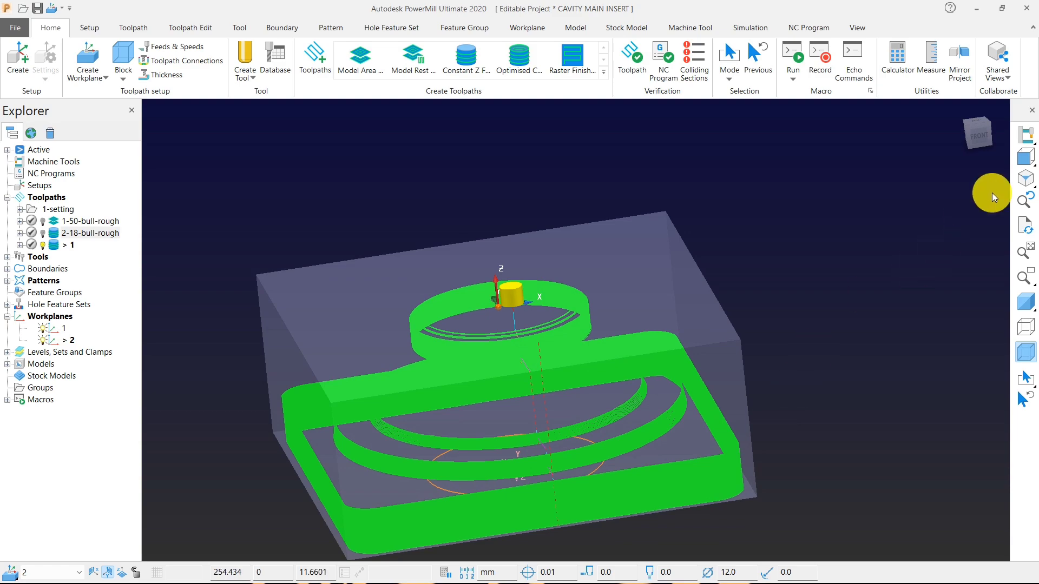
click(1025, 158)
scroll(288, 415, up, 5)
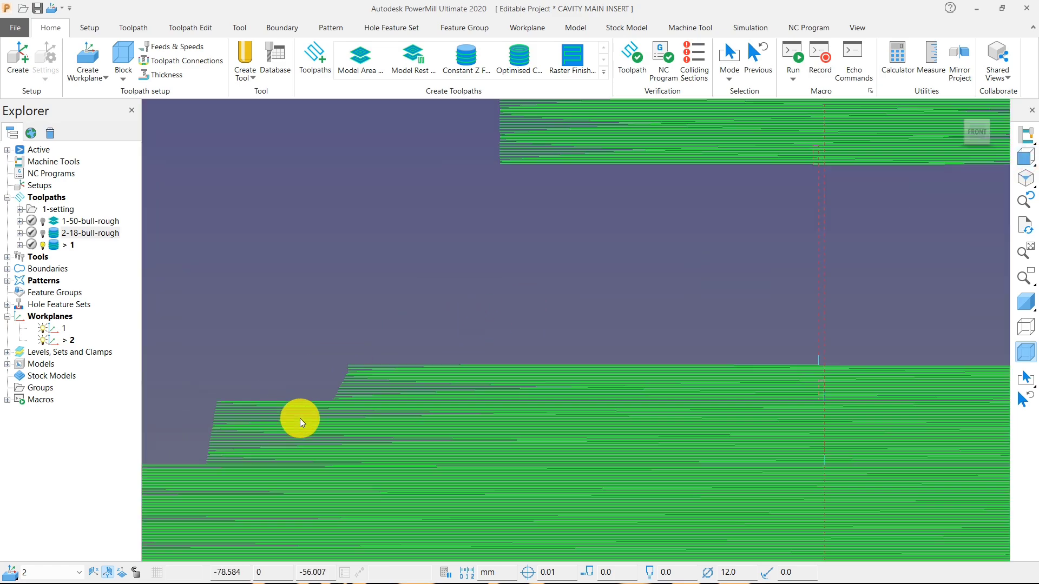
scroll(471, 364, down, 1)
click(1030, 320)
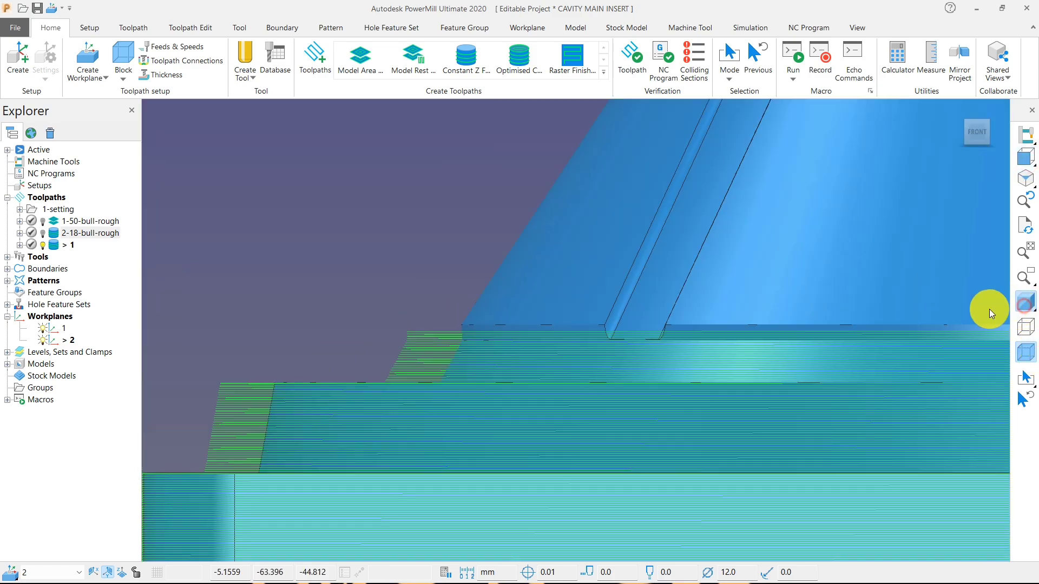
scroll(462, 336, up, 2)
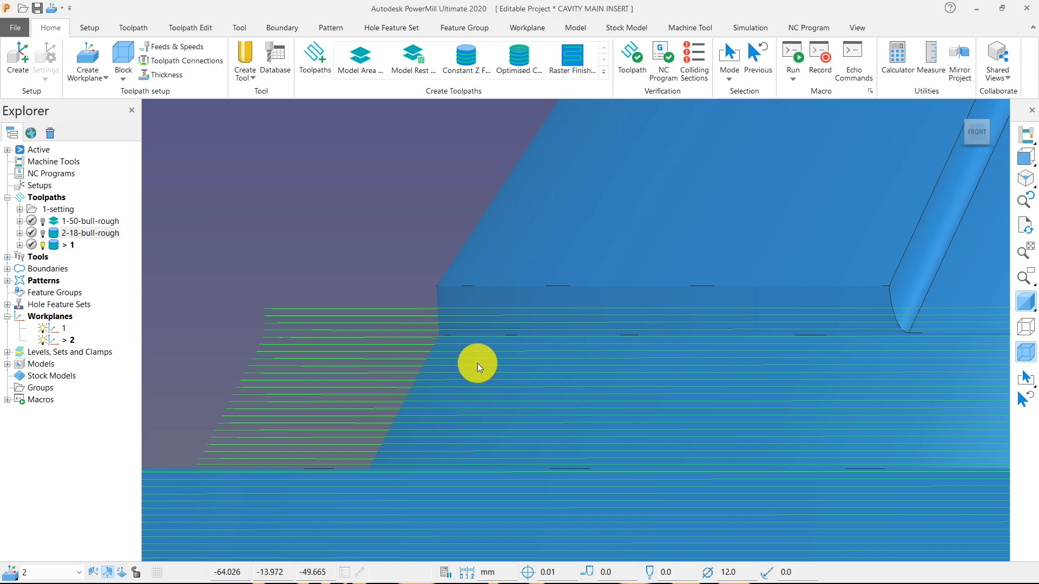
scroll(471, 359, down, 2)
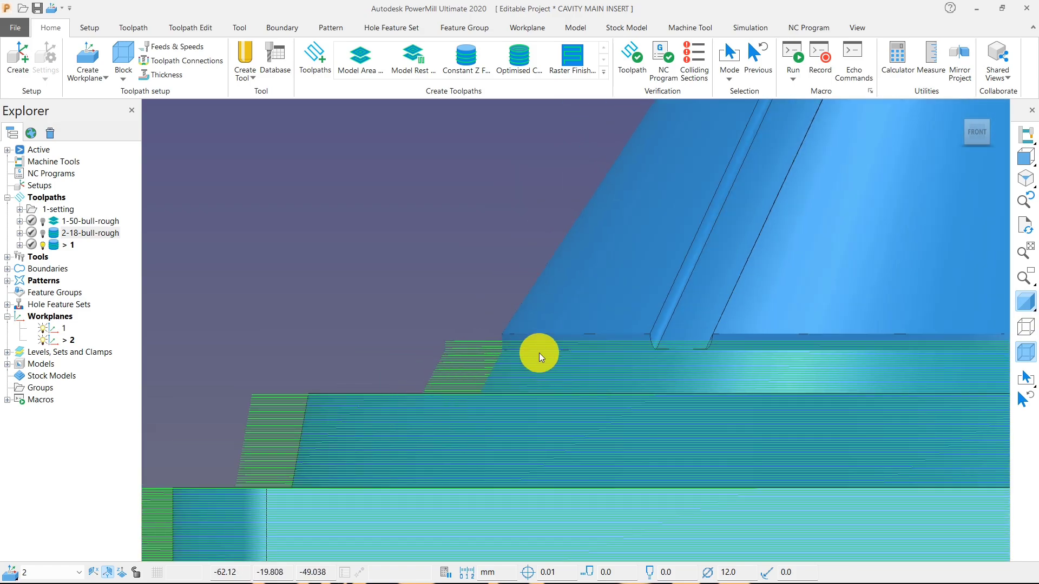
Examine the passes kept on the stepped lower walls, groove and upper cylindrical wall in front and 3D views.
middle_drag(539, 353, 566, 392)
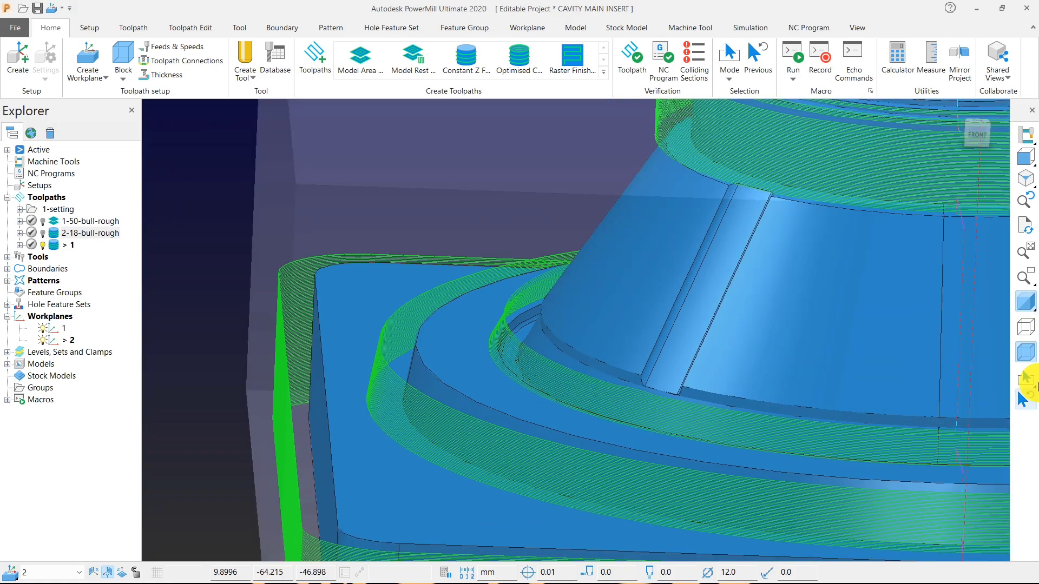
click(1023, 161)
scroll(261, 424, up, 4)
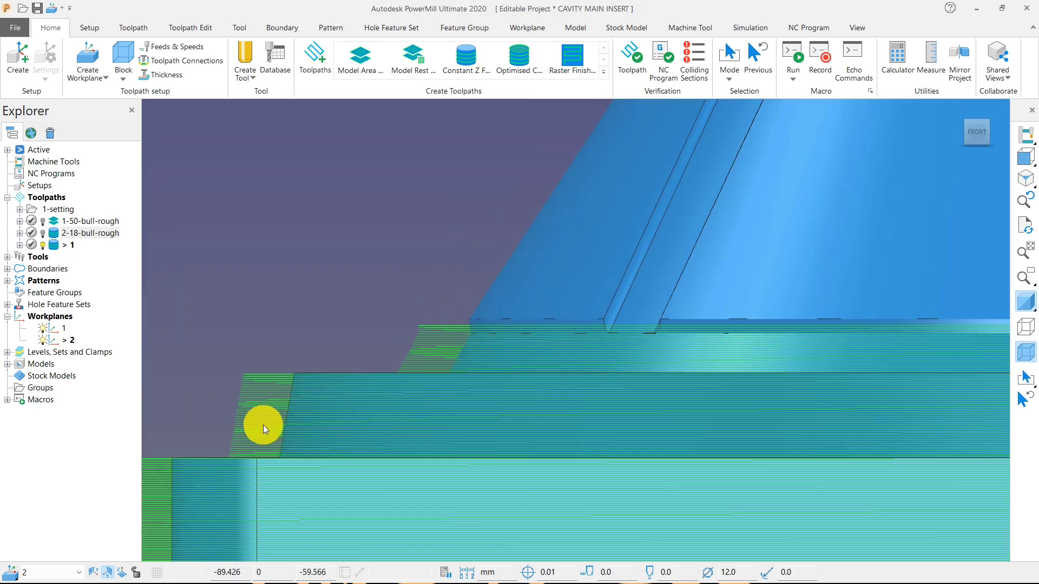
scroll(264, 424, up, 2)
middle_drag(294, 391, 503, 431)
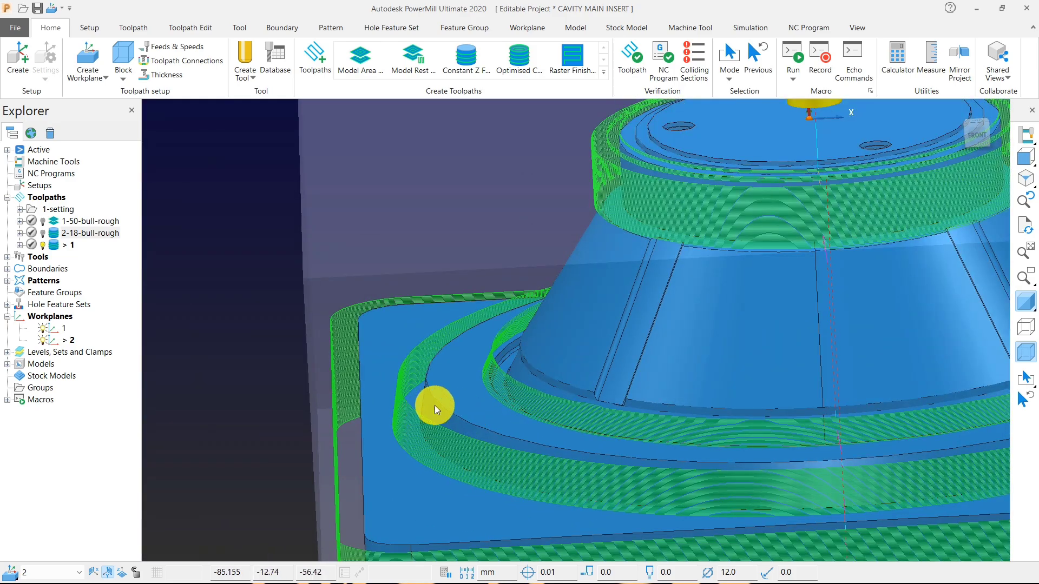
middle_drag(434, 407, 190, 277)
scroll(519, 322, down, 5)
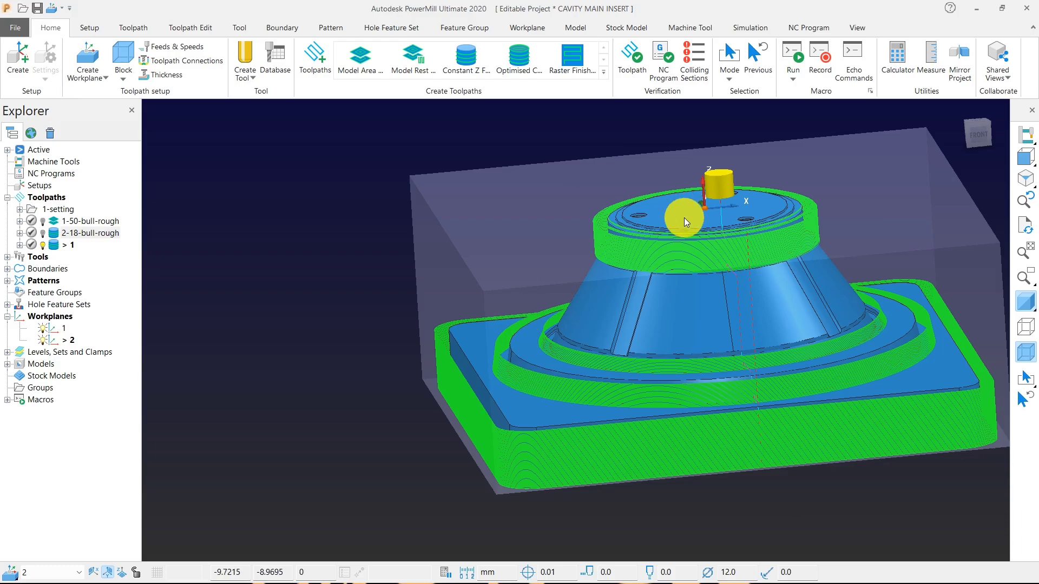
middle_drag(477, 402, 525, 367)
scroll(523, 362, up, 4)
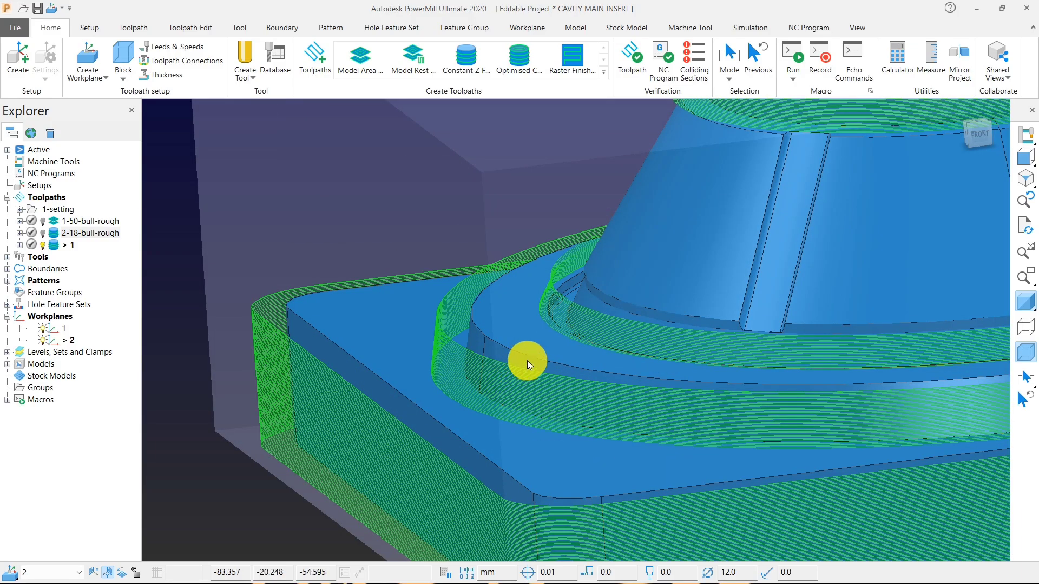
scroll(676, 289, down, 4)
scroll(678, 192, up, 4)
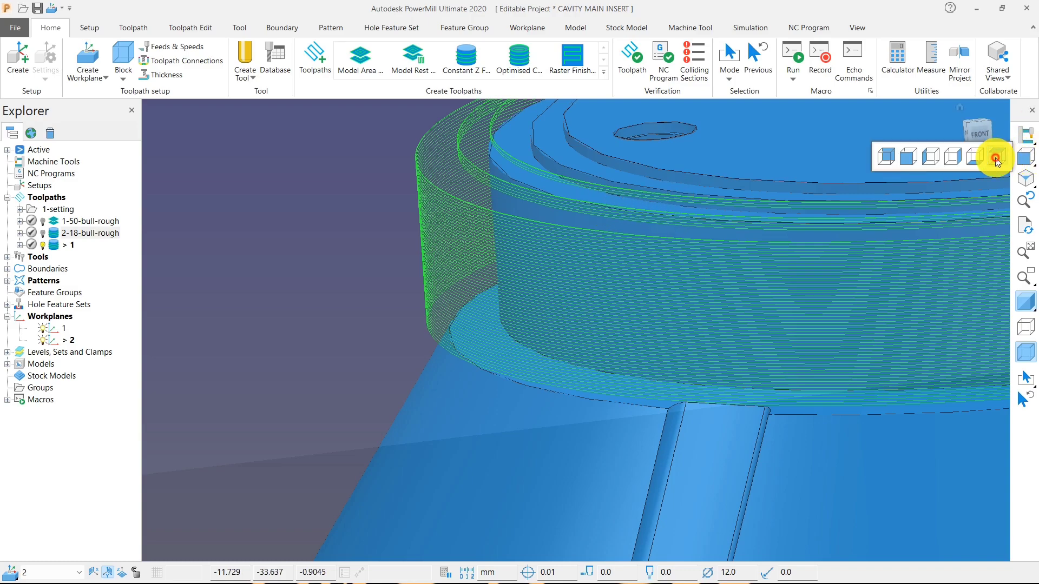
Show the insert from above and rename the Constant Z toolpath as 3-12-end-fini.
click(996, 157)
click(67, 234)
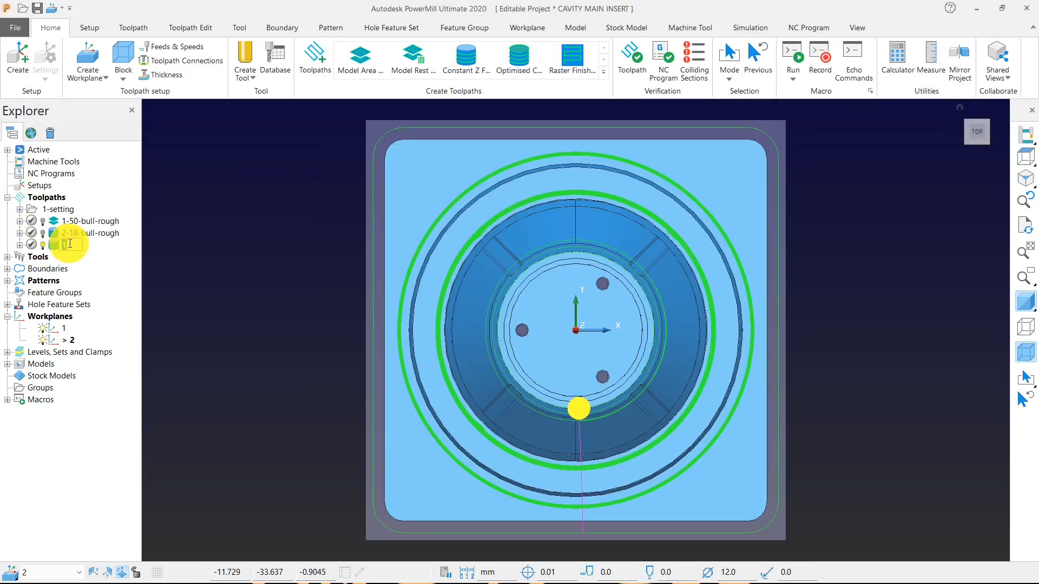
text(3-)
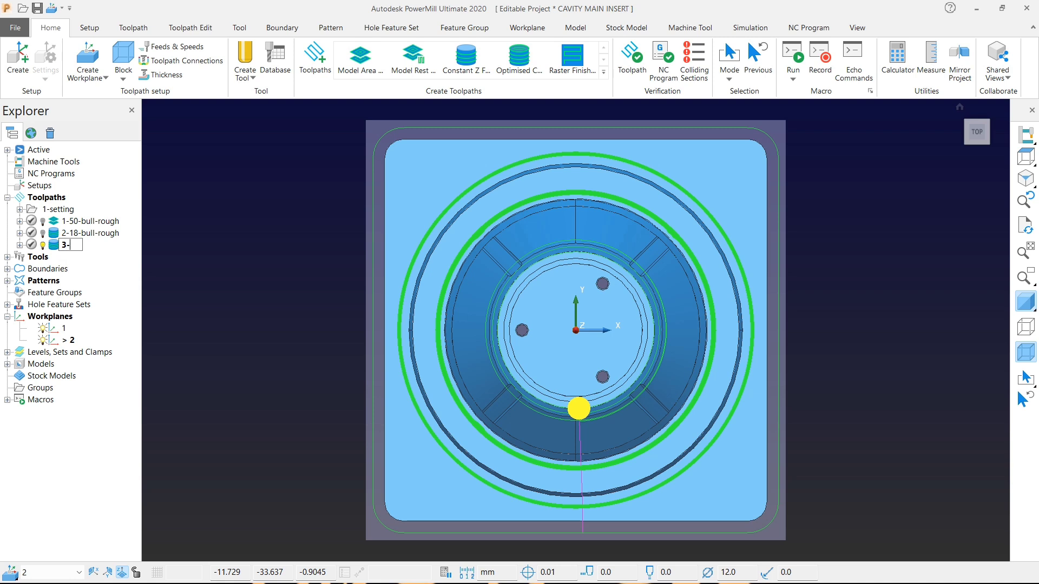
text(12-end-f)
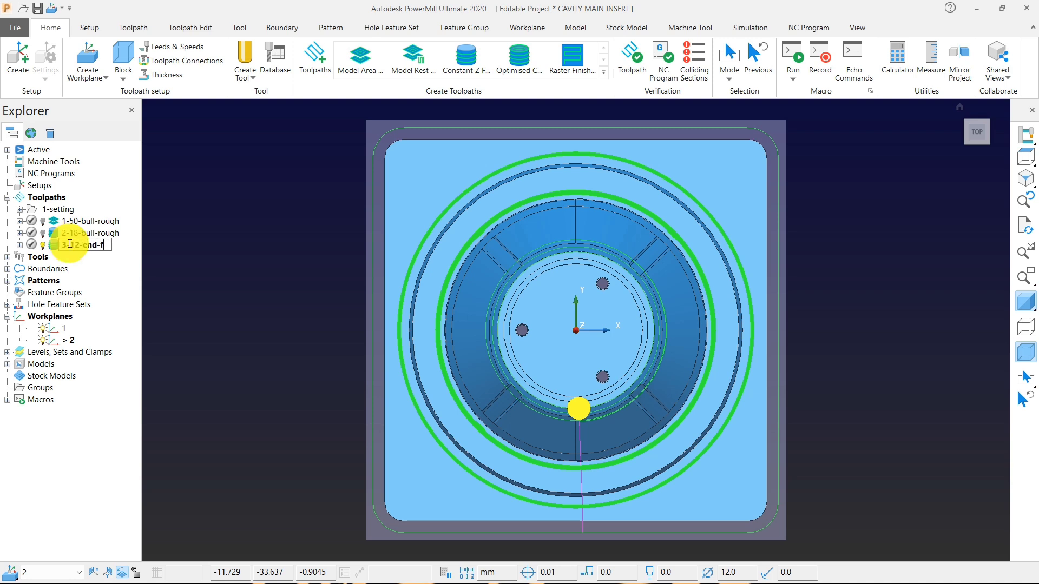
text(ini)
key(Return)
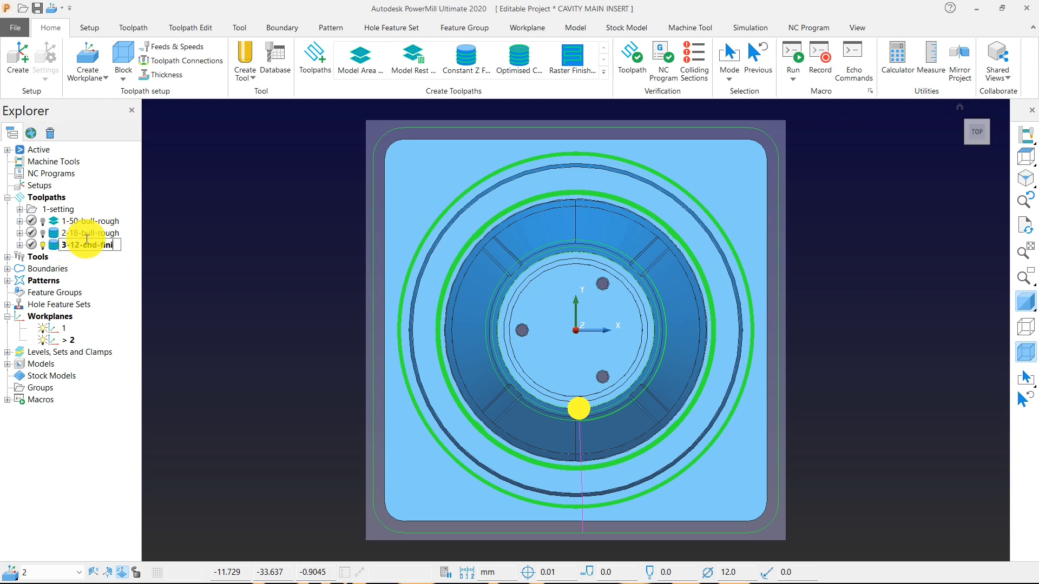
Create an Offset Flat Finishing toolpath with the 12-end end mill and open its flat finishing parameters.
scroll(595, 339, down, 4)
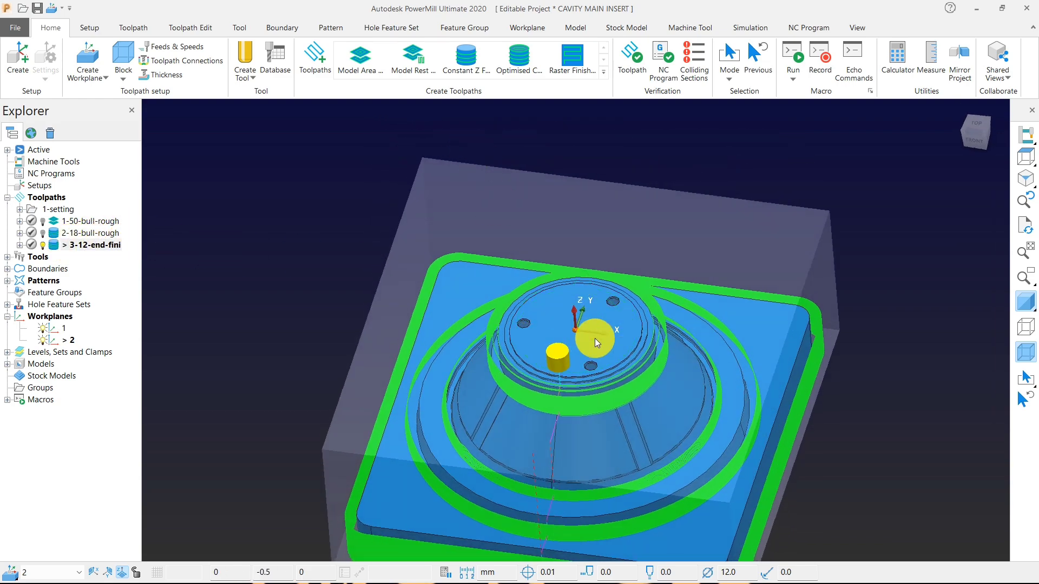
click(324, 73)
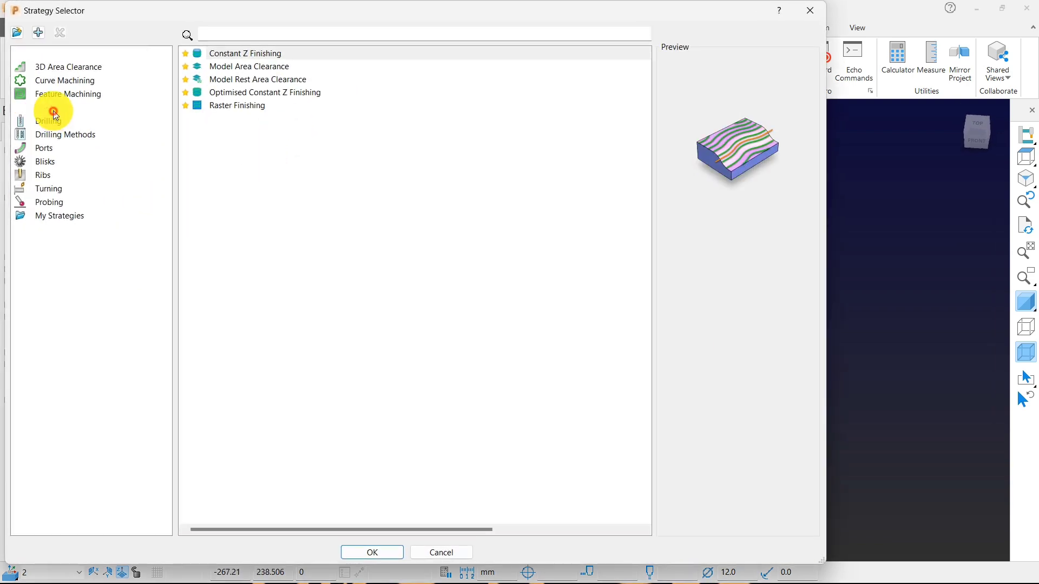
click(79, 110)
click(234, 326)
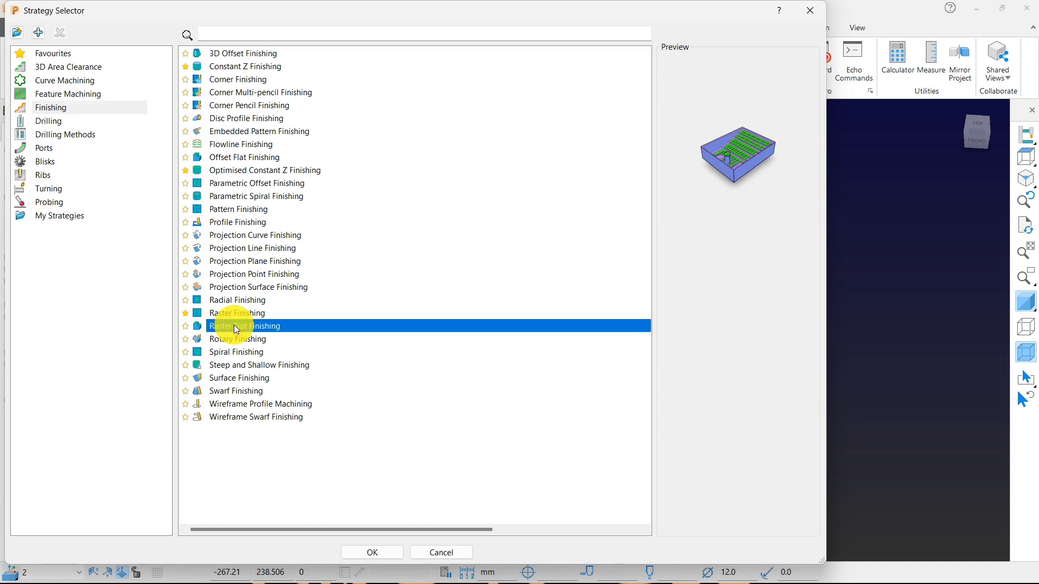
click(241, 165)
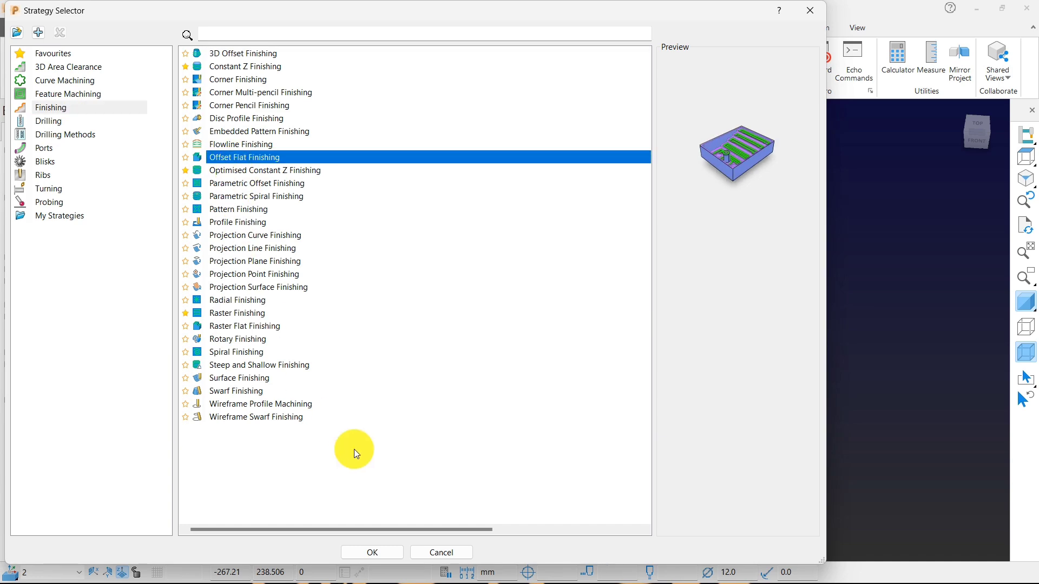
click(373, 553)
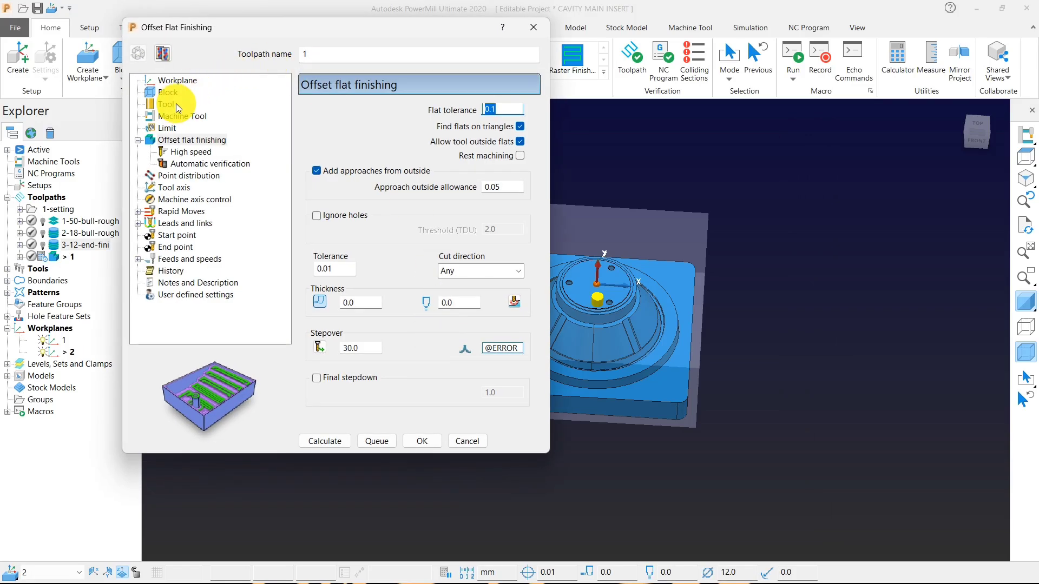
click(173, 106)
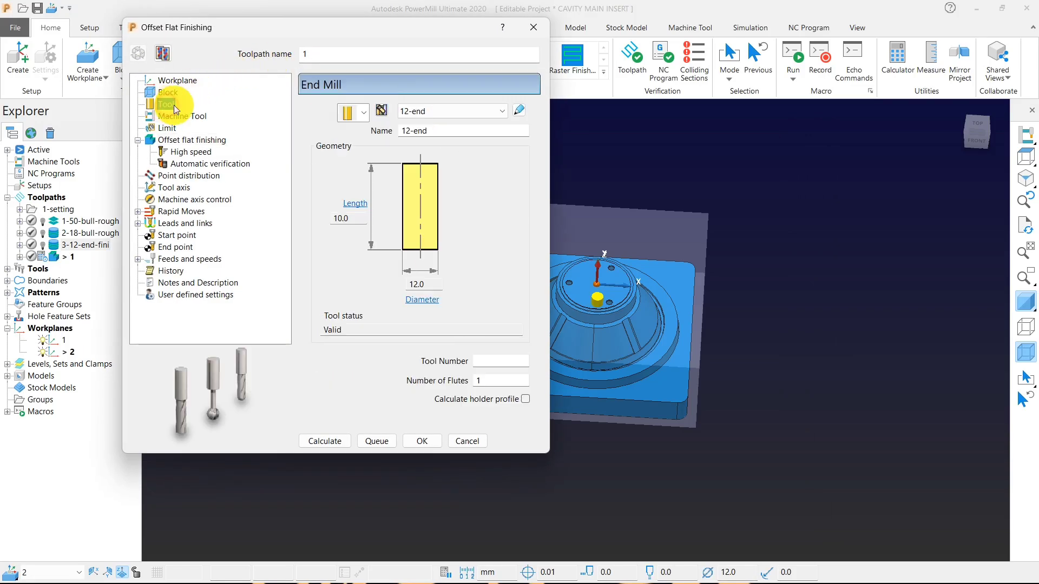
click(188, 141)
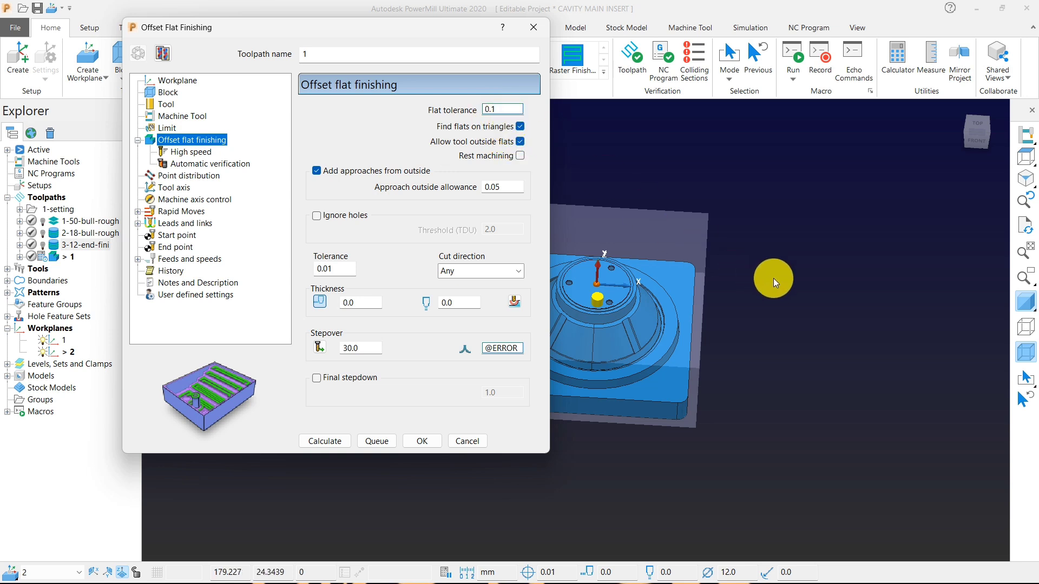
Make the Offset Flat Finishing toolpath ignore holes and set its stepover to 5.8.
scroll(774, 278, down, 4)
scroll(715, 310, up, 2)
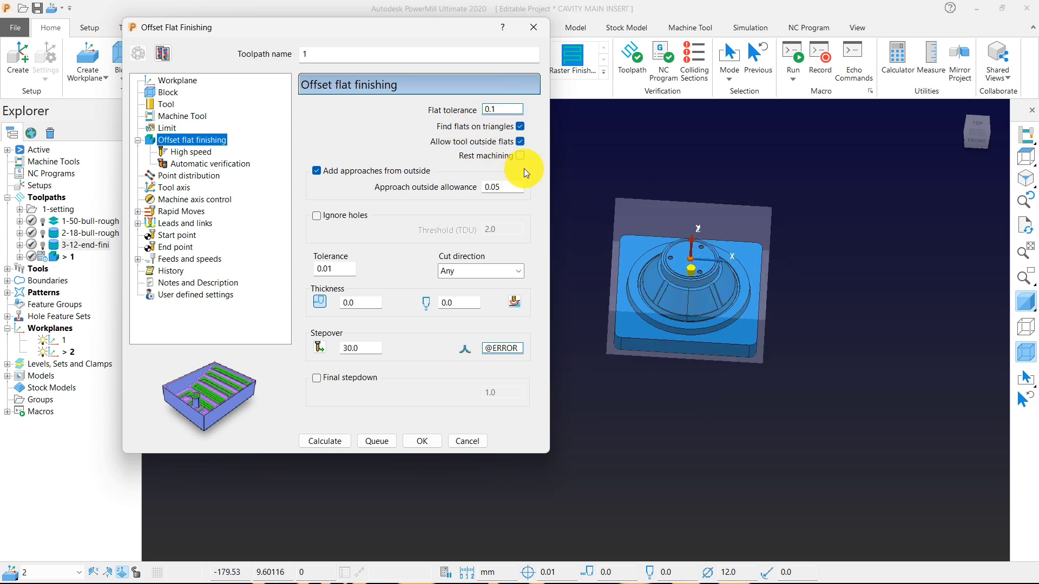
click(330, 219)
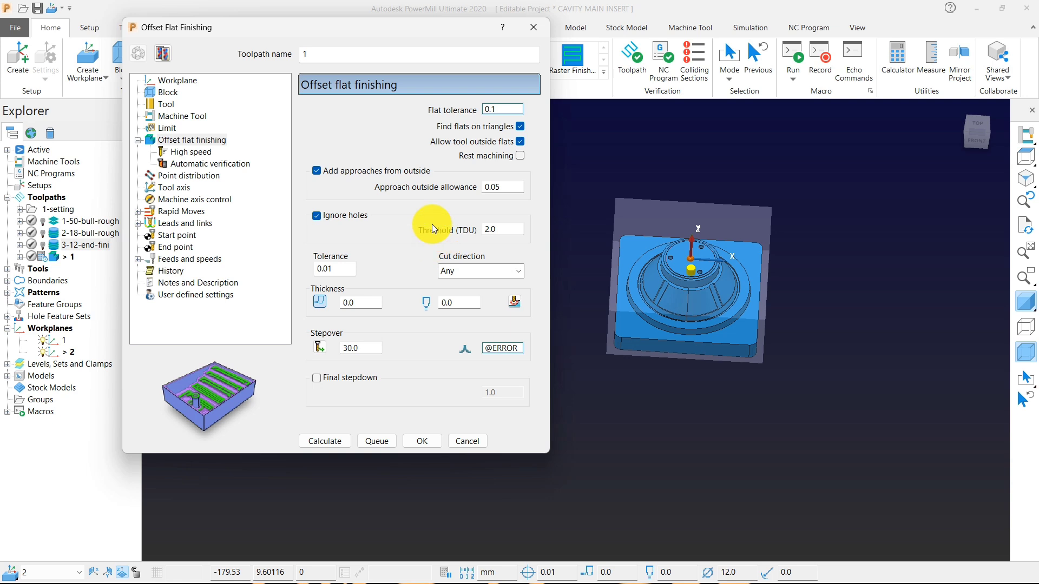
drag(379, 348, 301, 350)
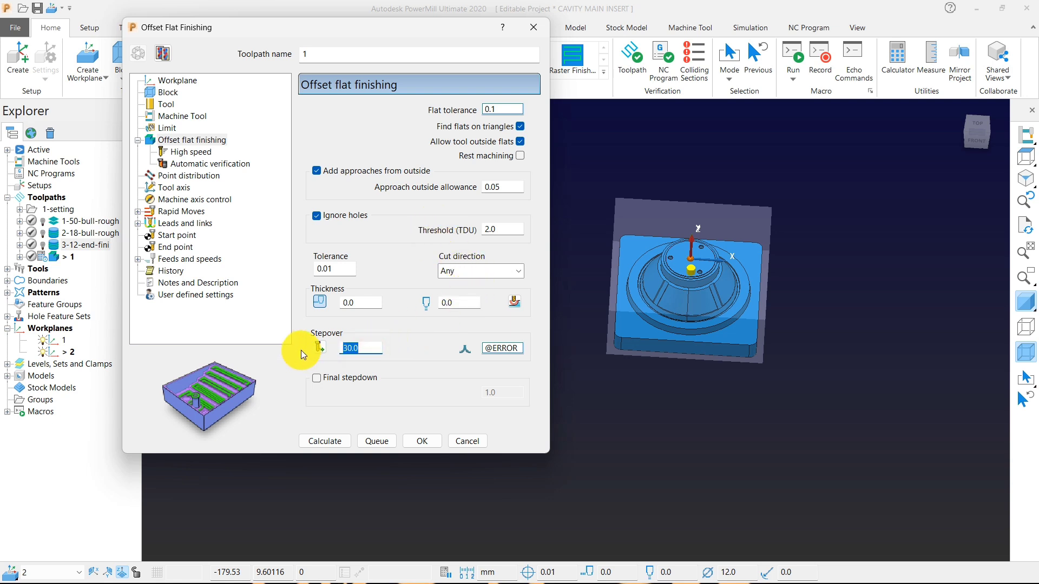
text(5.8)
Enable a final stepdown of 0.05 and calculate the Offset Flat Finishing toolpath.
click(332, 383)
drag(510, 396, 458, 390)
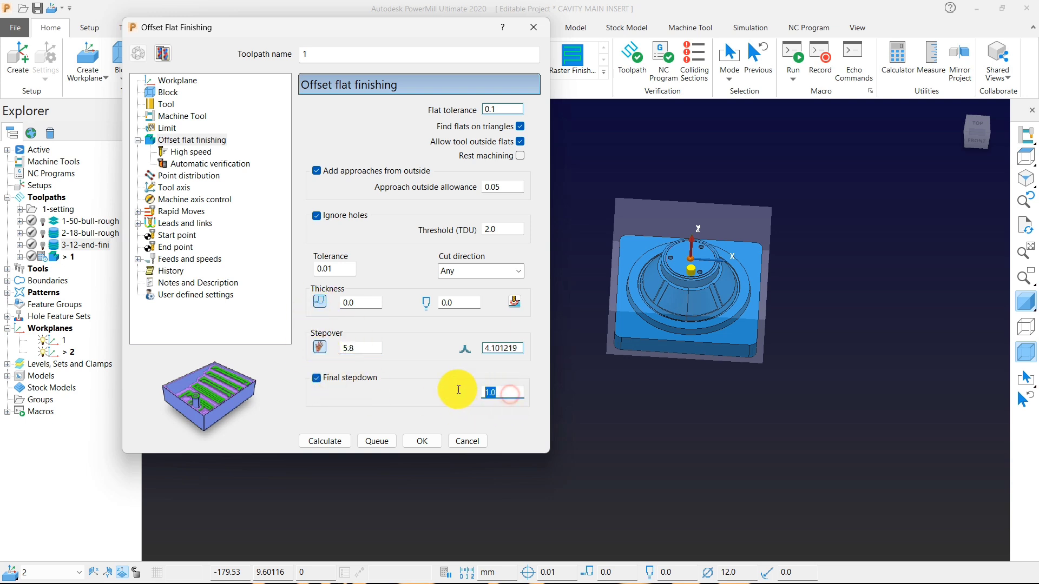
key(BackSpace)
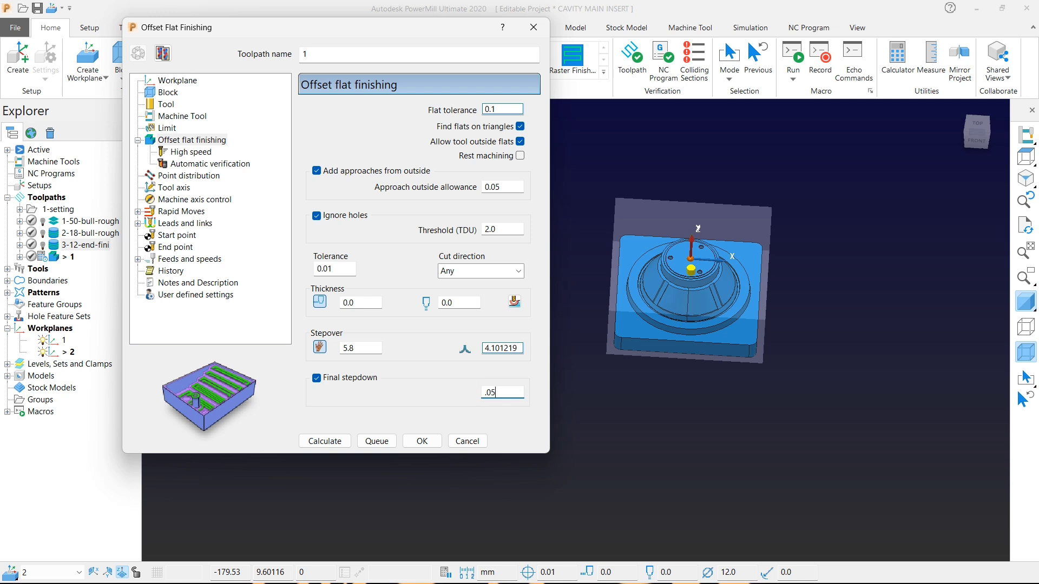
click(324, 441)
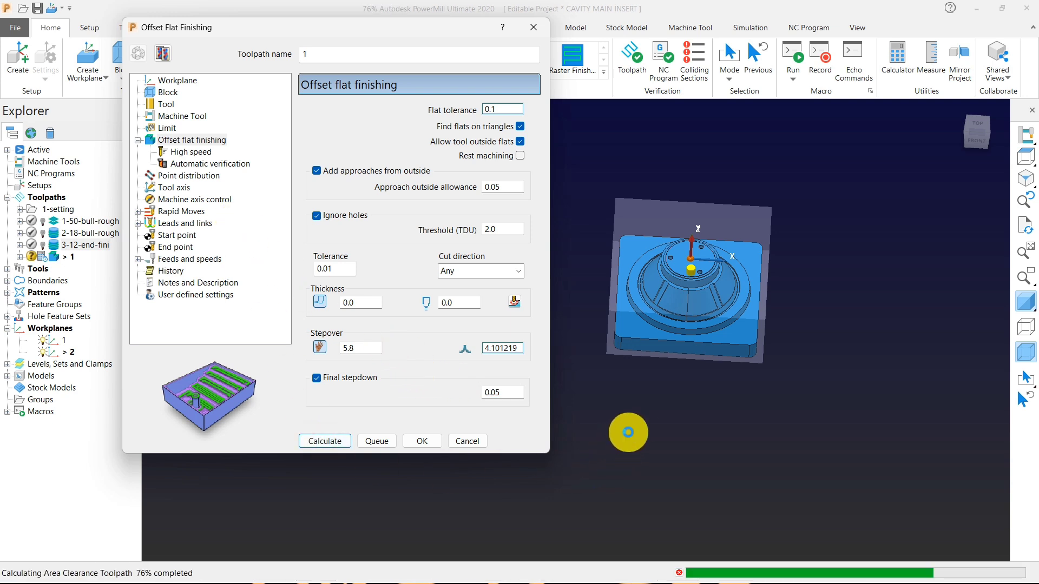
scroll(688, 268, up, 5)
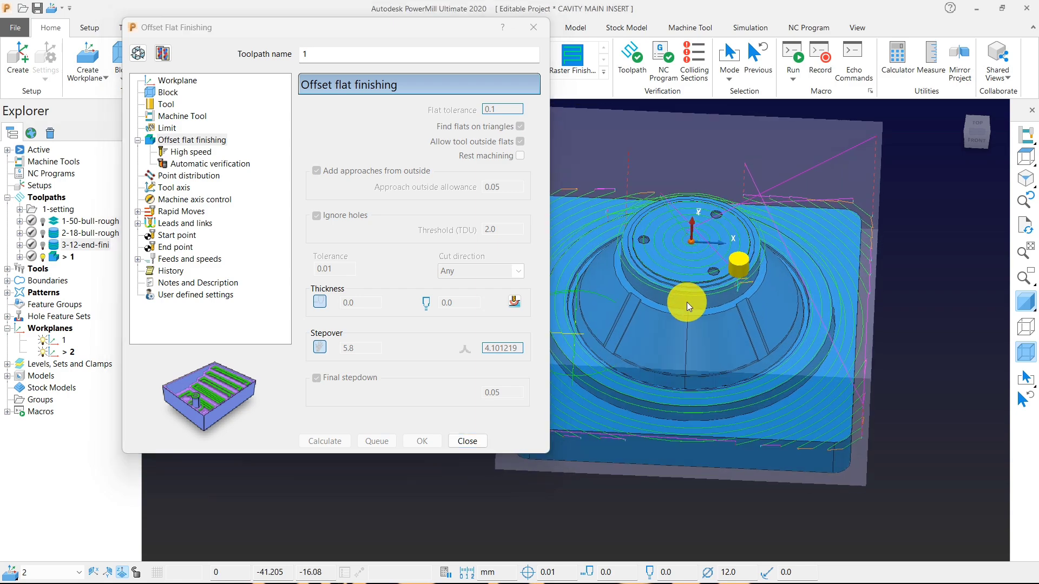
middle_drag(687, 302, 651, 288)
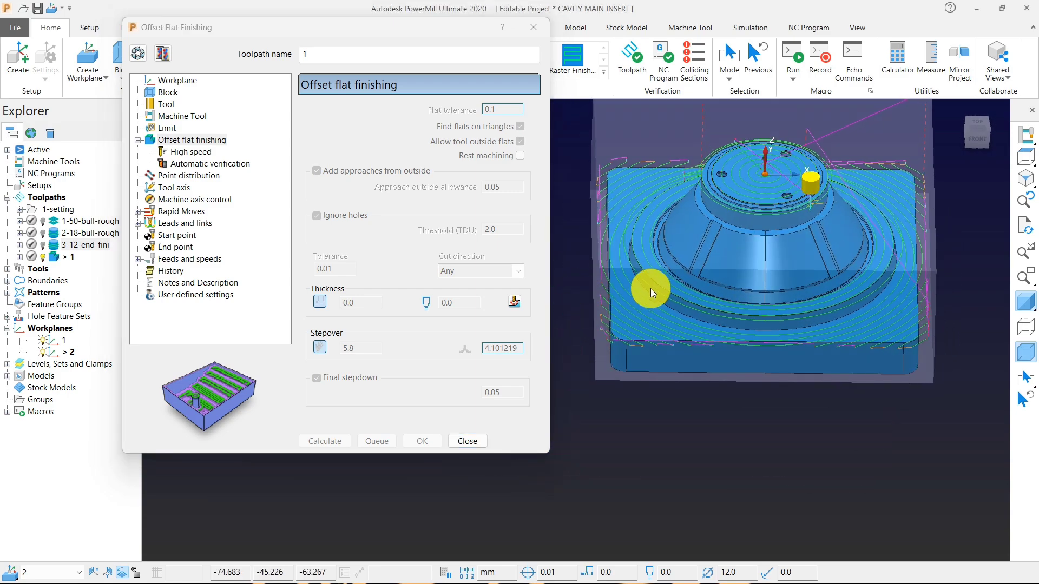
click(470, 440)
Examine the flat passes from above and in 3D around the narrow ledge between the cone and the upper cylinder.
scroll(755, 272, up, 5)
scroll(773, 225, down, 2)
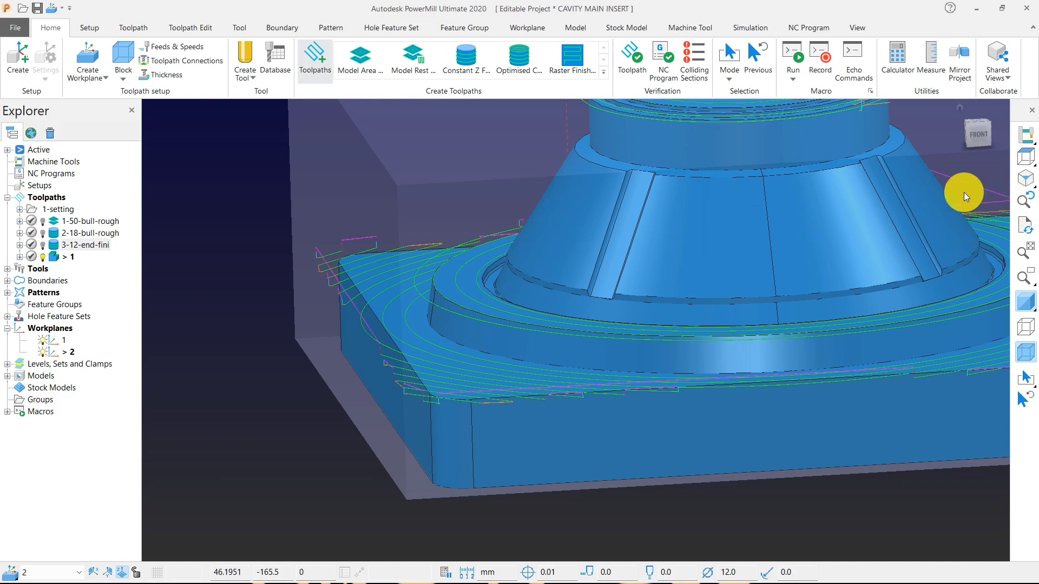
click(1026, 179)
click(1025, 157)
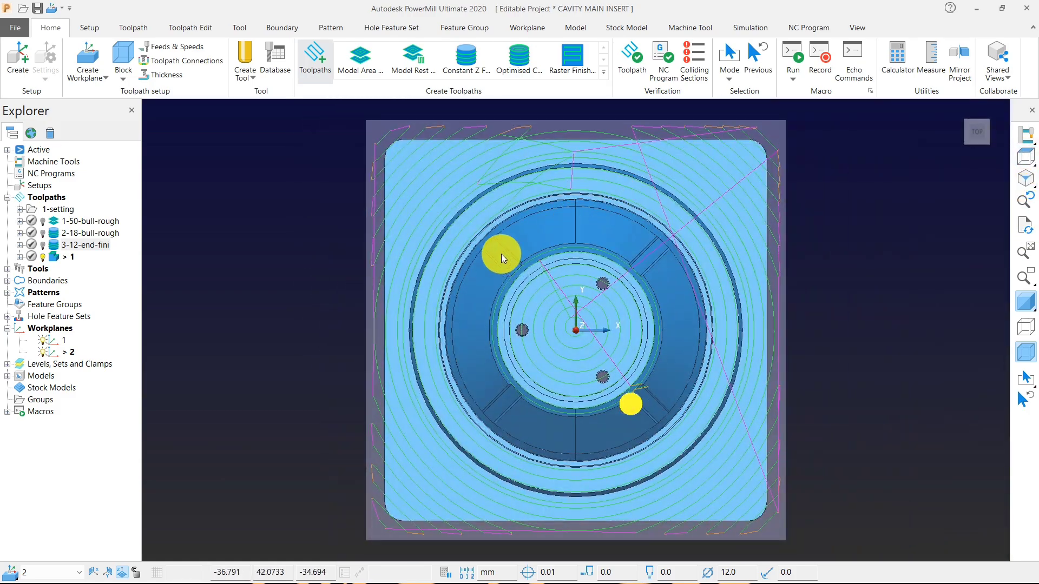
scroll(508, 287, up, 6)
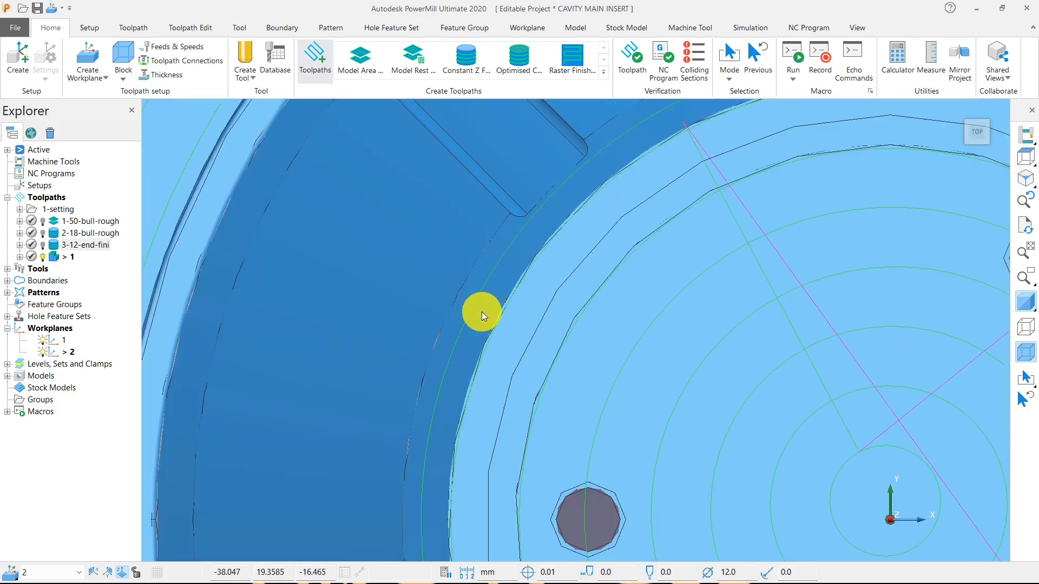
scroll(482, 313, up, 3)
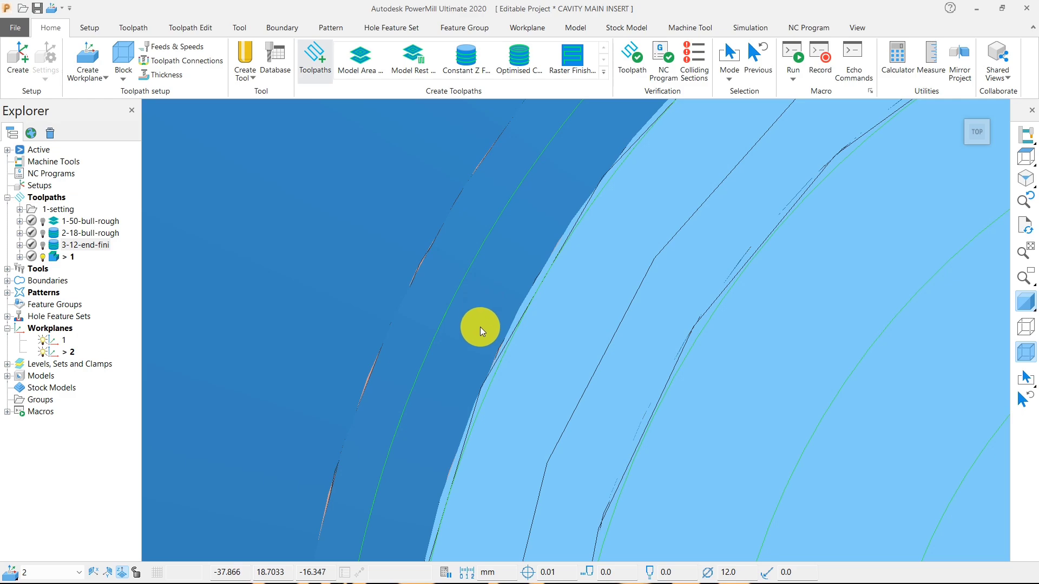
scroll(480, 328, down, 10)
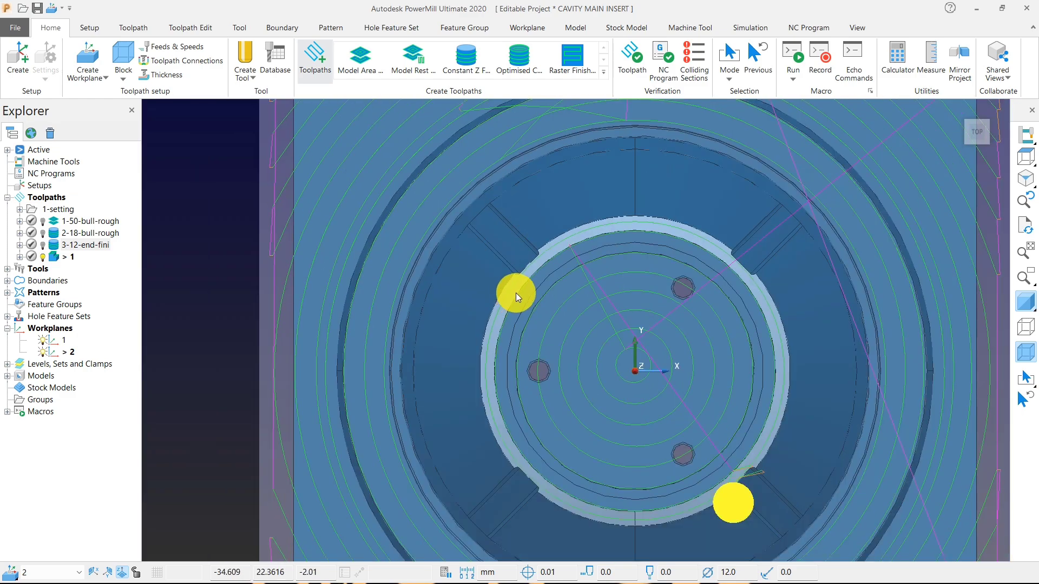
middle_drag(515, 294, 489, 332)
scroll(519, 401, up, 5)
scroll(511, 346, up, 2)
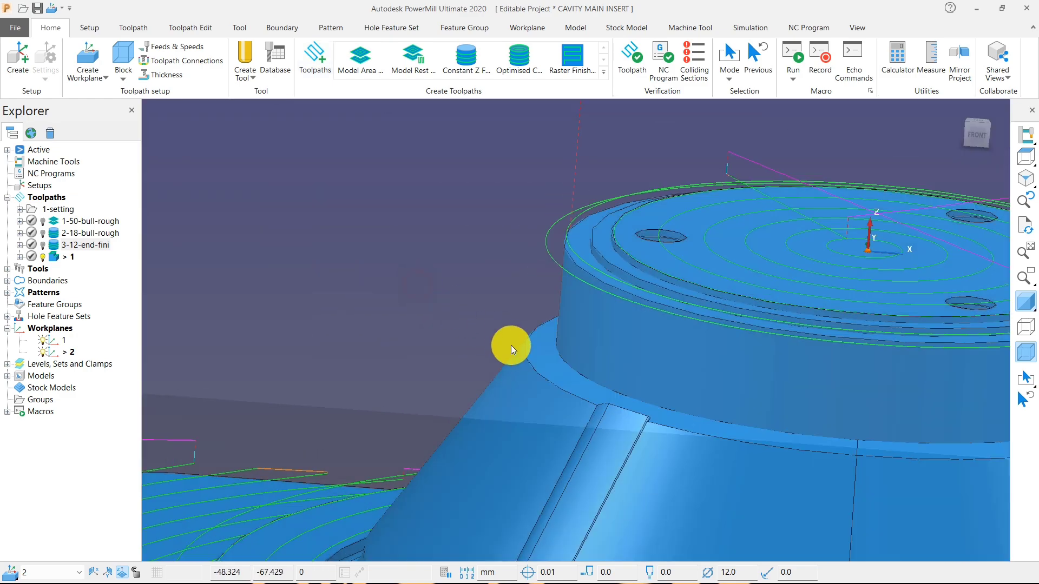
scroll(554, 349, up, 2)
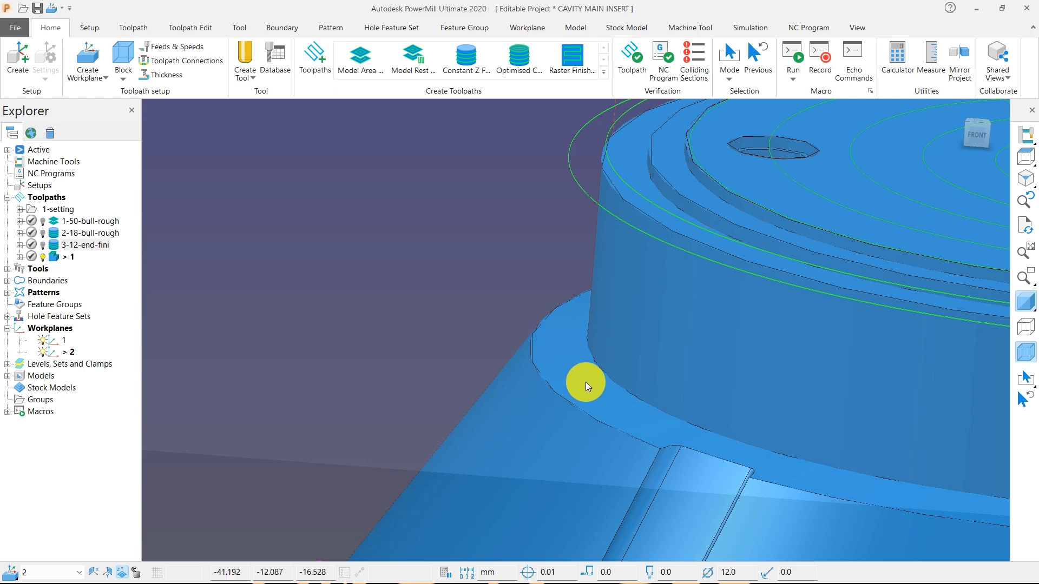
scroll(585, 382, down, 8)
Reopen the flat finishing toolpath for editing, try a flat tolerance of 1.0 and recalculate it.
right_click(67, 257)
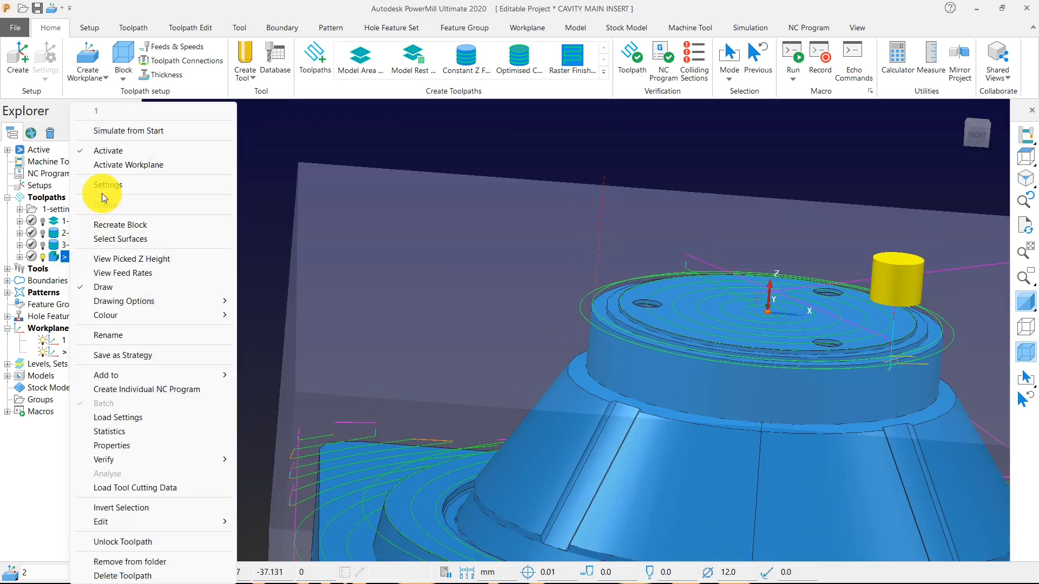
click(111, 189)
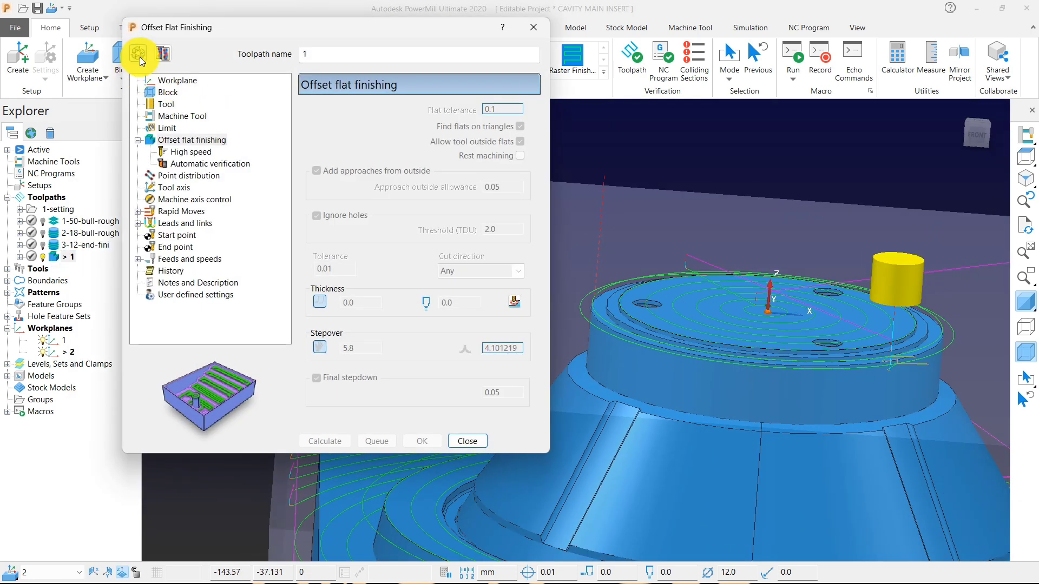
click(138, 53)
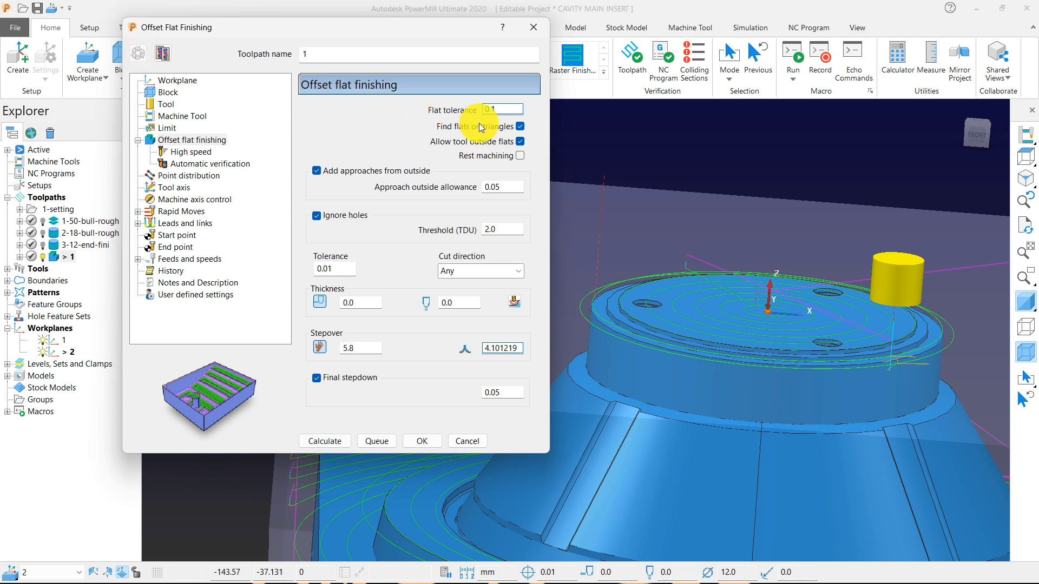
drag(507, 109, 456, 111)
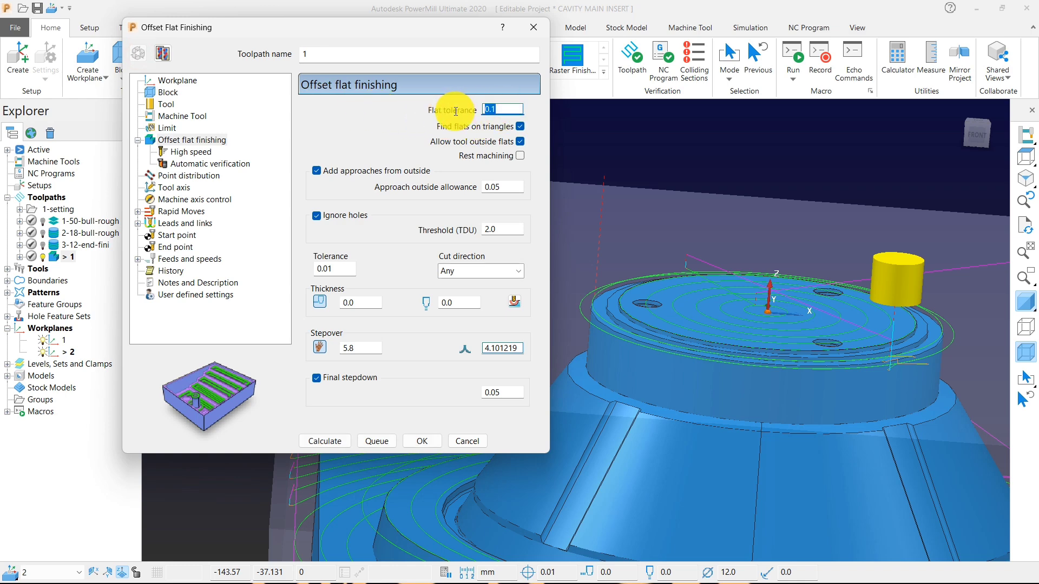
text(1)
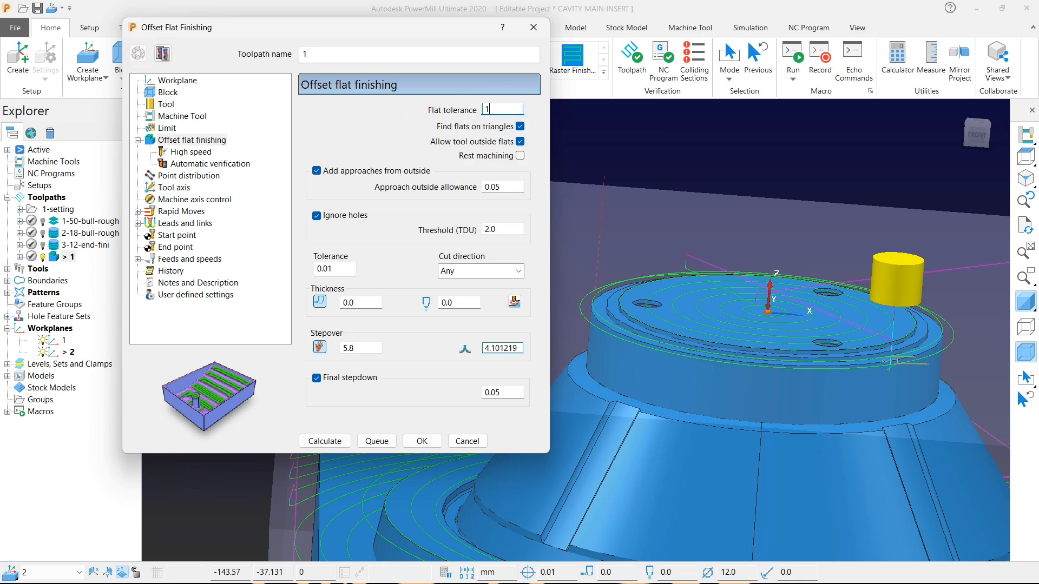
click(324, 444)
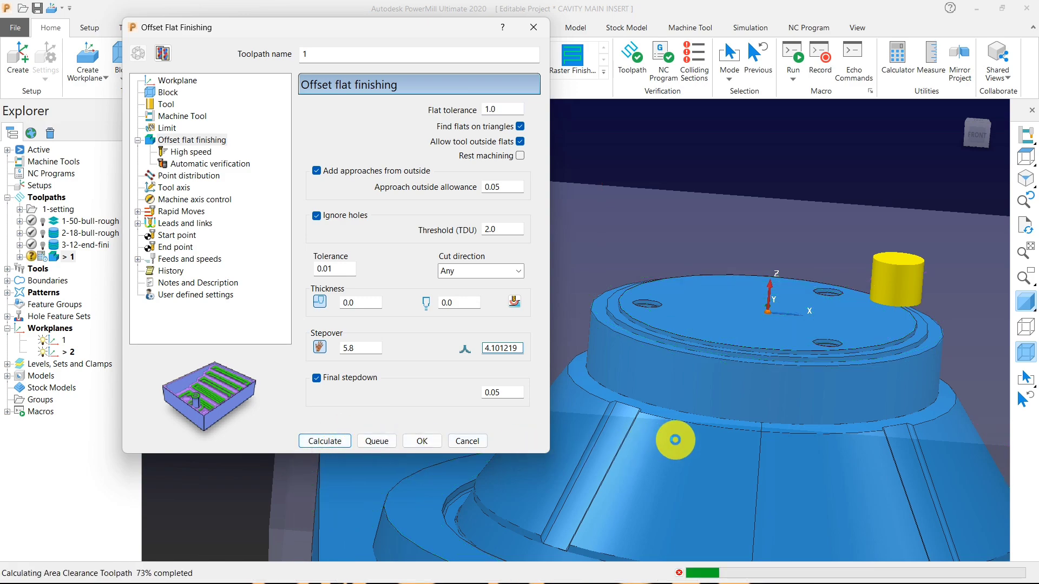
scroll(820, 364, down, 3)
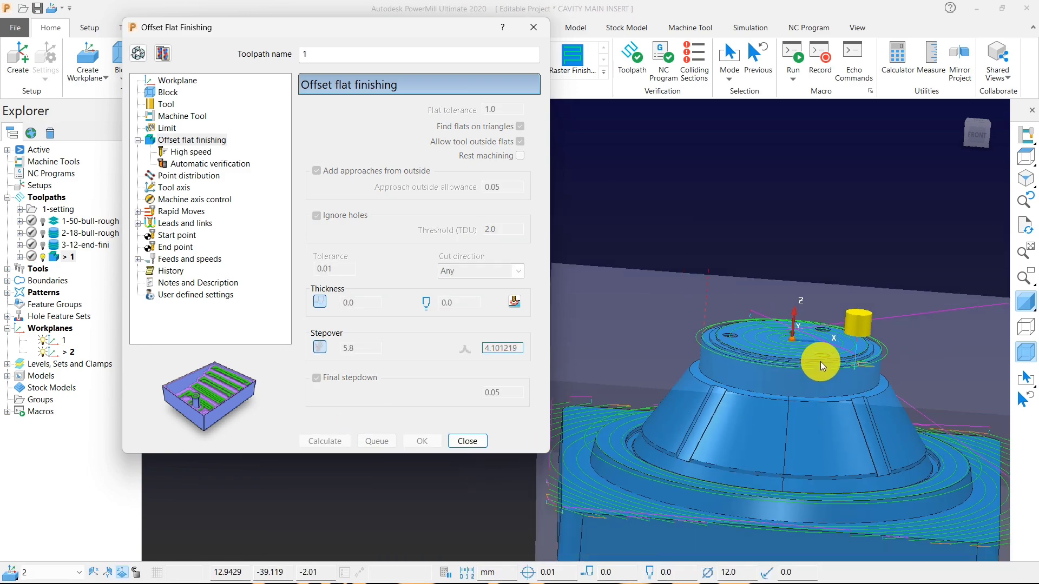
middle_drag(704, 349, 849, 442)
scroll(819, 412, up, 3)
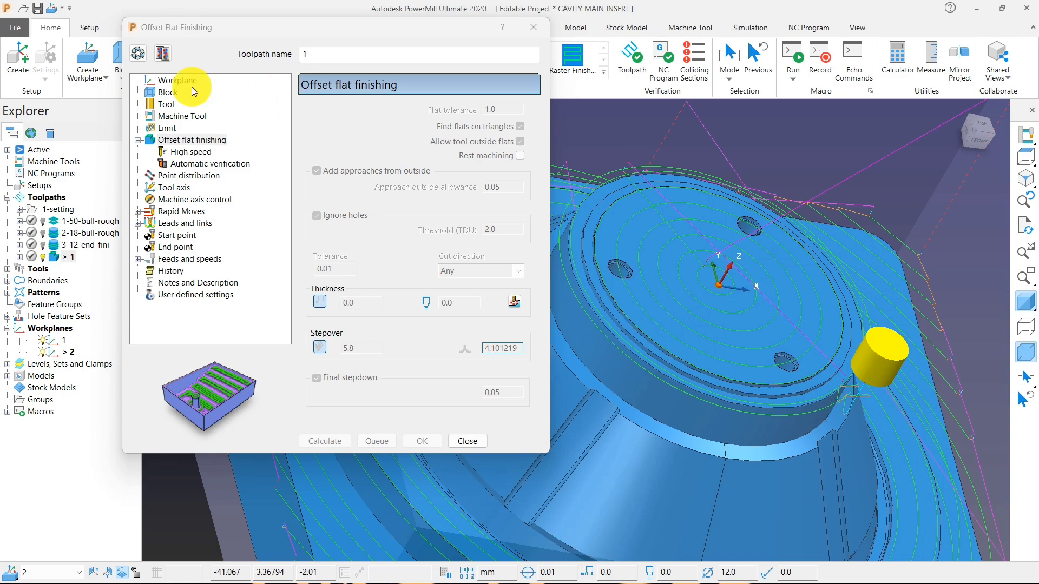
Measure the narrow ledge above the cone by calculating a block around its surface, and discard that block.
click(138, 53)
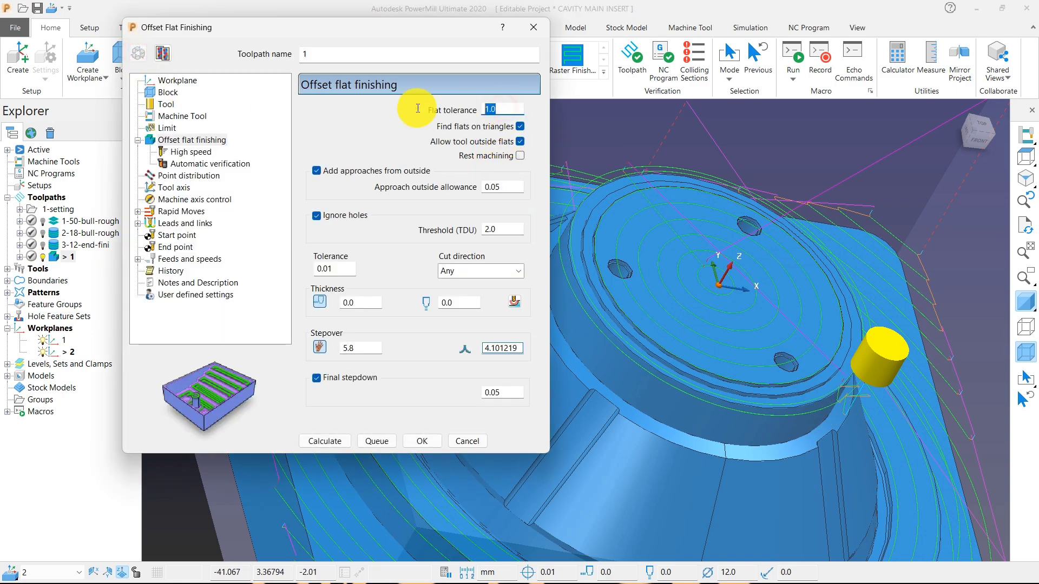
scroll(724, 336, up, 5)
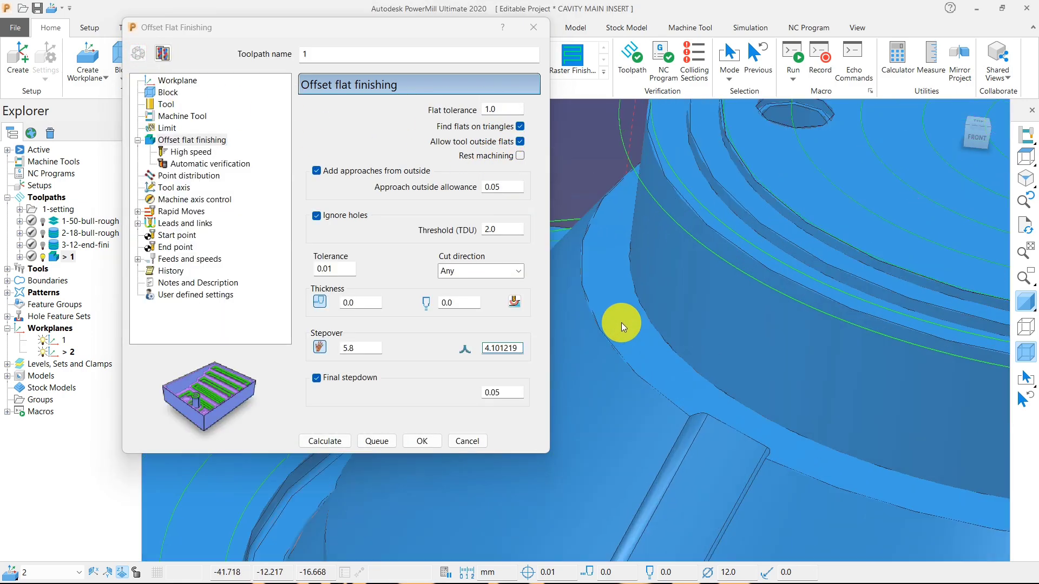
click(621, 323)
click(114, 55)
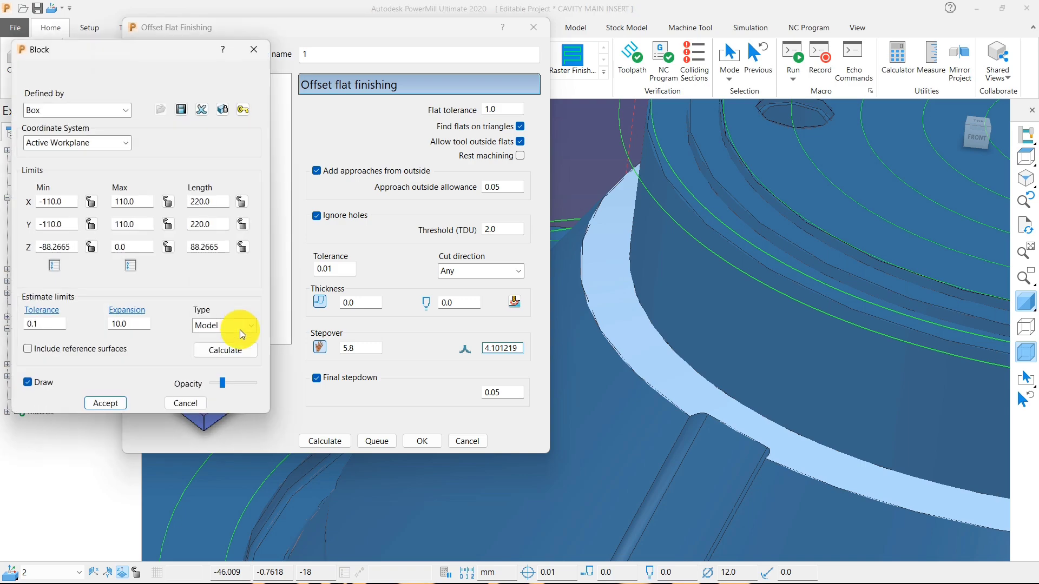
click(225, 350)
scroll(737, 326, down, 3)
scroll(737, 327, down, 3)
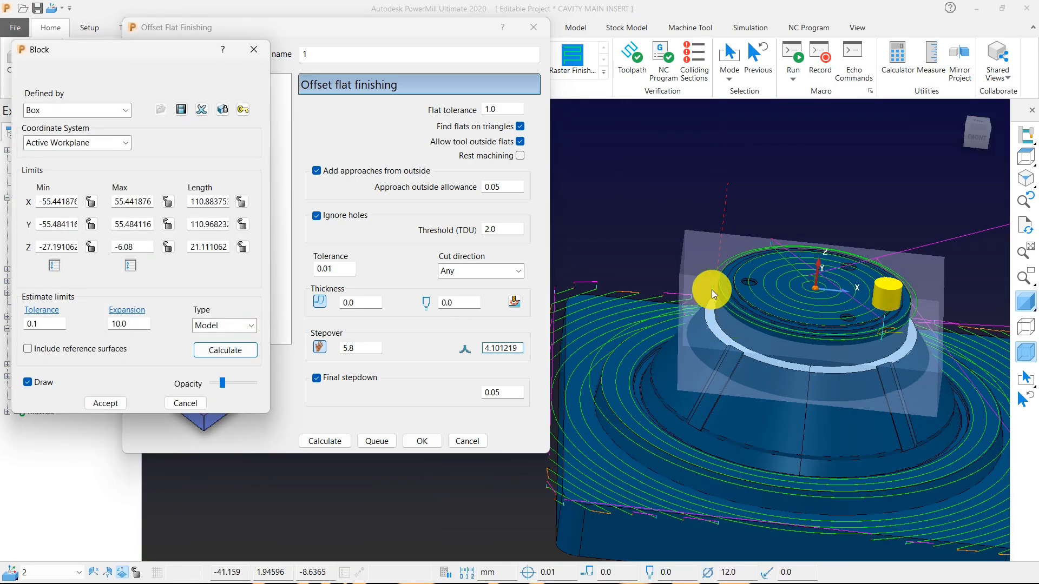
click(254, 48)
click(286, 456)
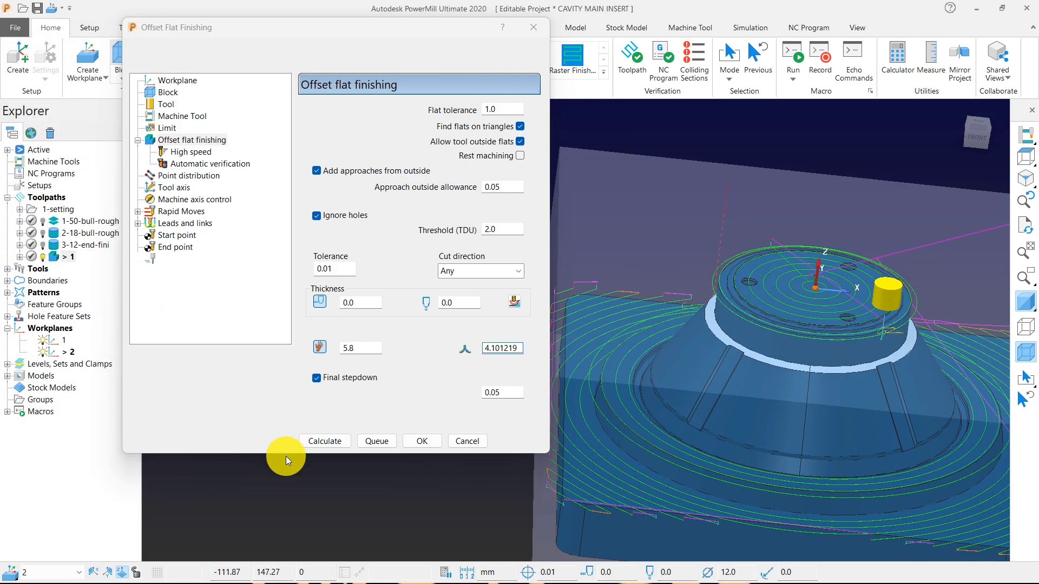
Try a flat tolerance of 6 and recalculate the flat finishing toolpath.
click(511, 109)
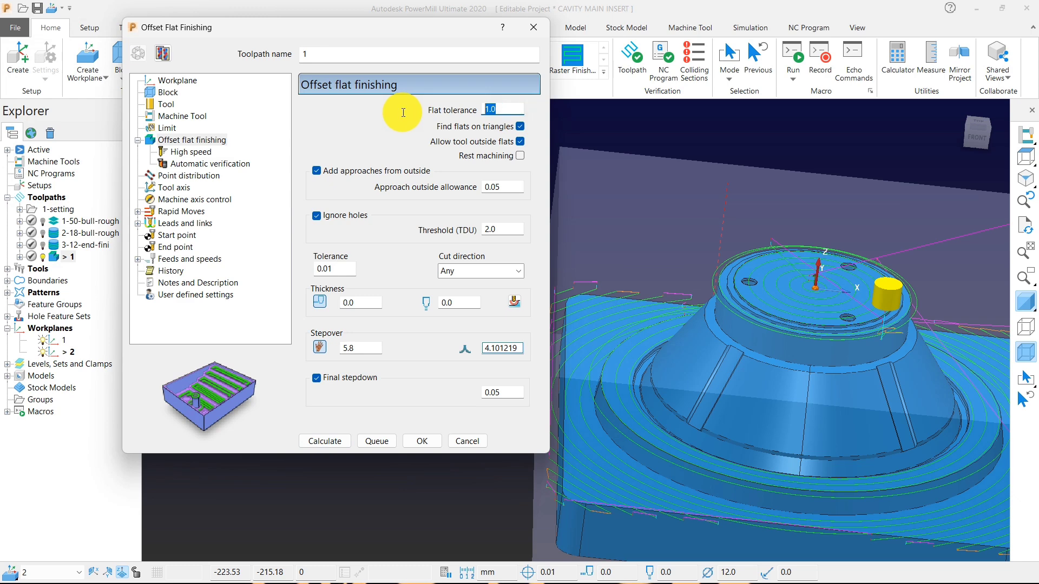
text(6)
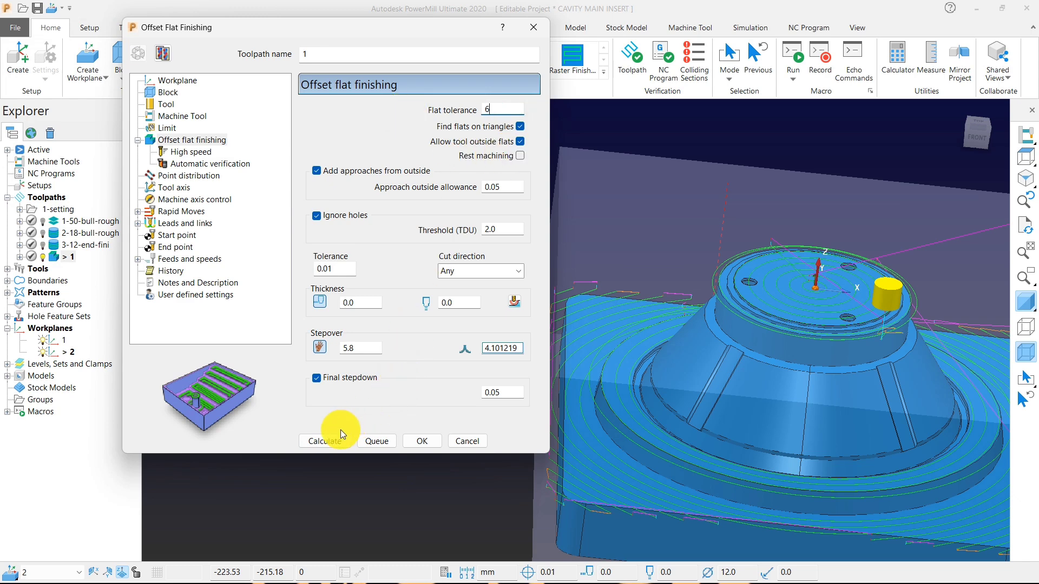
click(325, 442)
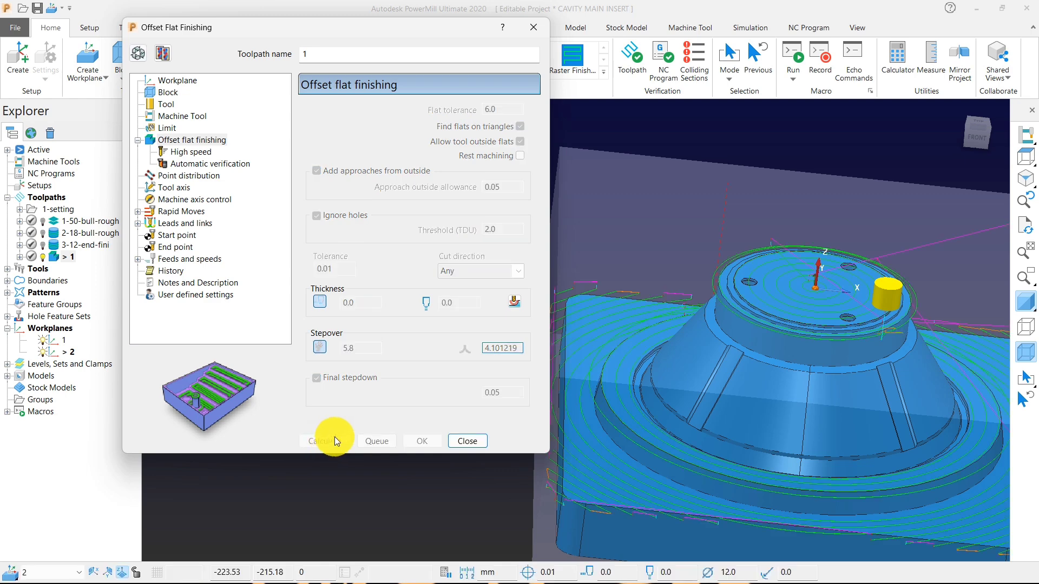
Try a flat tolerance of 8, recalculate the flat finishing toolpath and check its passes on the insert.
click(138, 53)
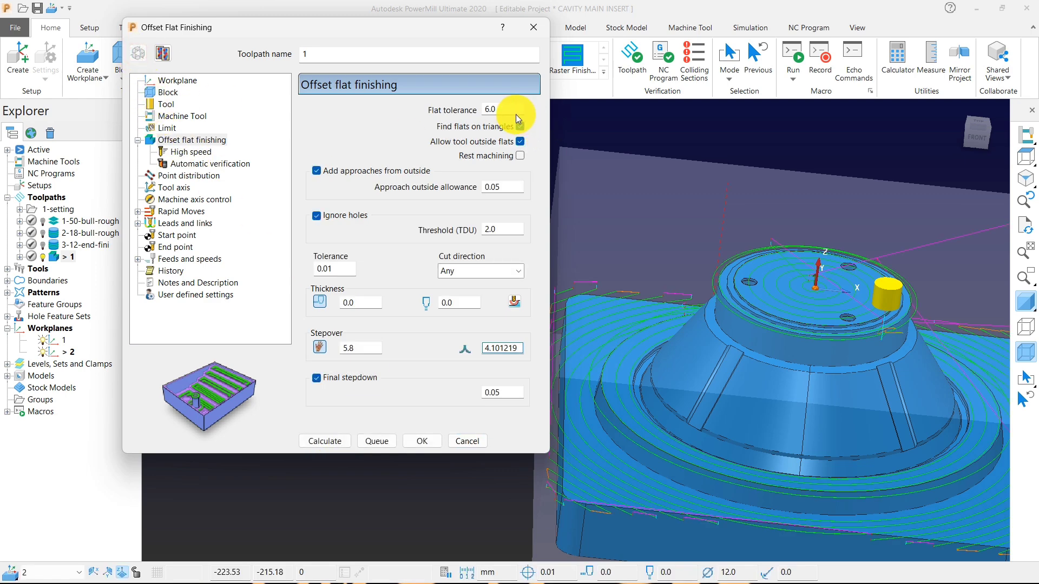
drag(508, 108, 451, 110)
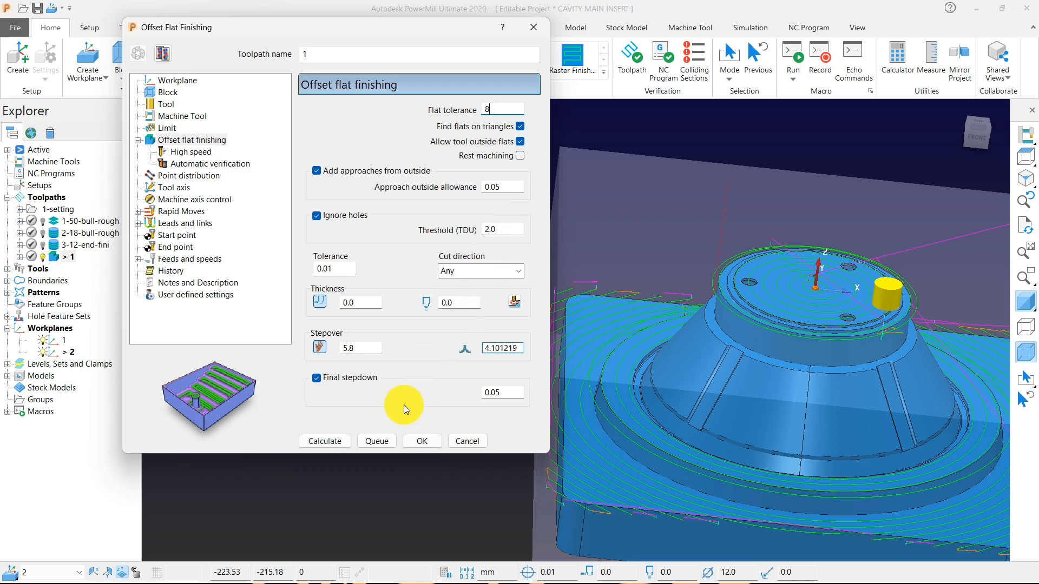
click(342, 442)
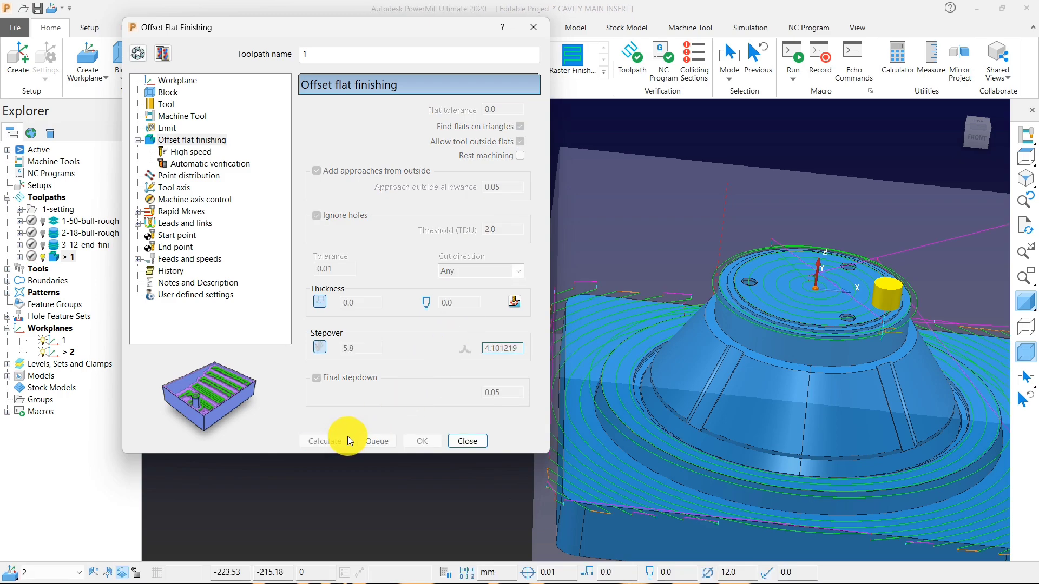
scroll(761, 203, down, 2)
scroll(758, 202, up, 3)
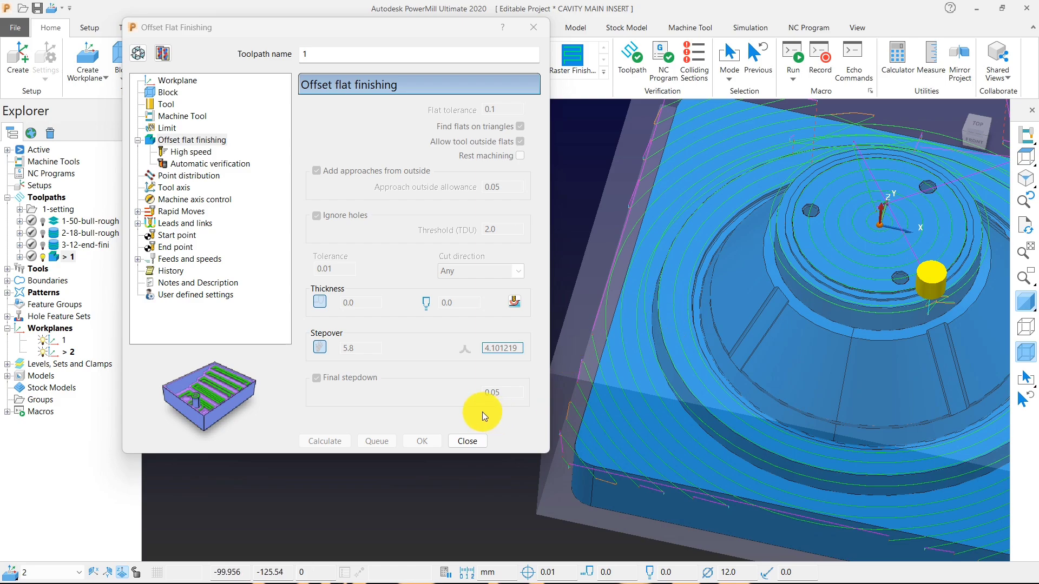
Close the offset flat finishing settings, check the passes around the insert, and deactivate toolpath 1.
click(467, 441)
scroll(624, 362, down, 4)
middle_drag(625, 362, 623, 231)
scroll(582, 368, up, 4)
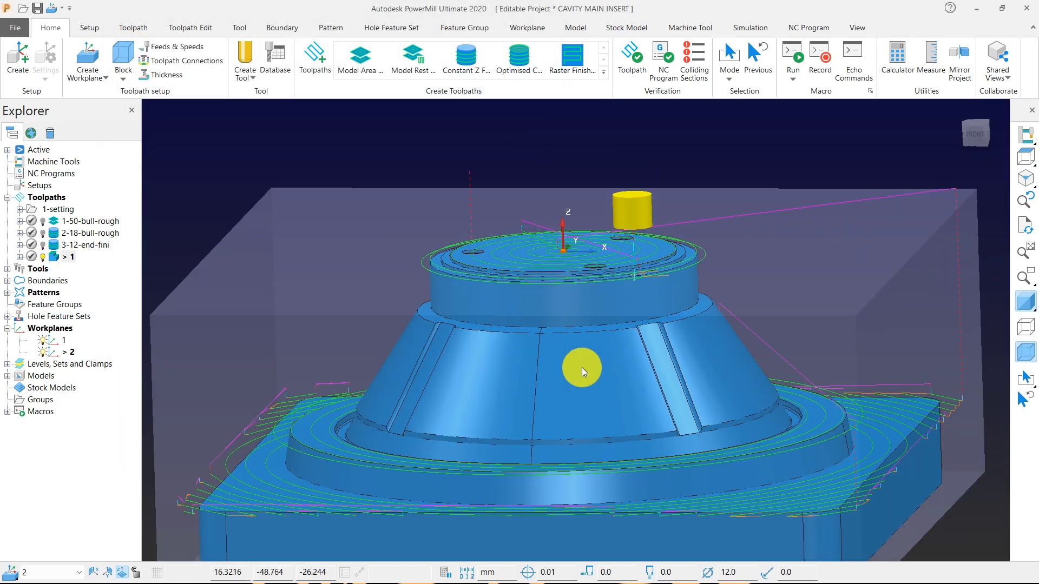
middle_drag(582, 368, 662, 391)
scroll(687, 383, down, 4)
middle_drag(491, 449, 324, 284)
double_click(57, 257)
middle_drag(605, 209, 612, 257)
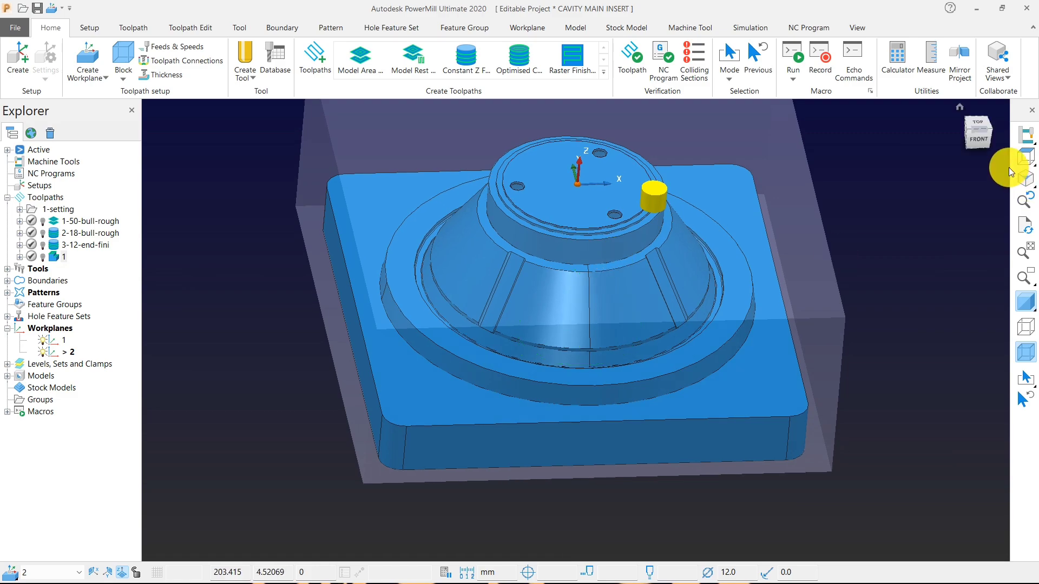
Examine the insert's upper ledge, the grooves on the cone and the narrow channel around its base.
click(1026, 154)
scroll(593, 370, up, 4)
middle_drag(593, 370, 609, 187)
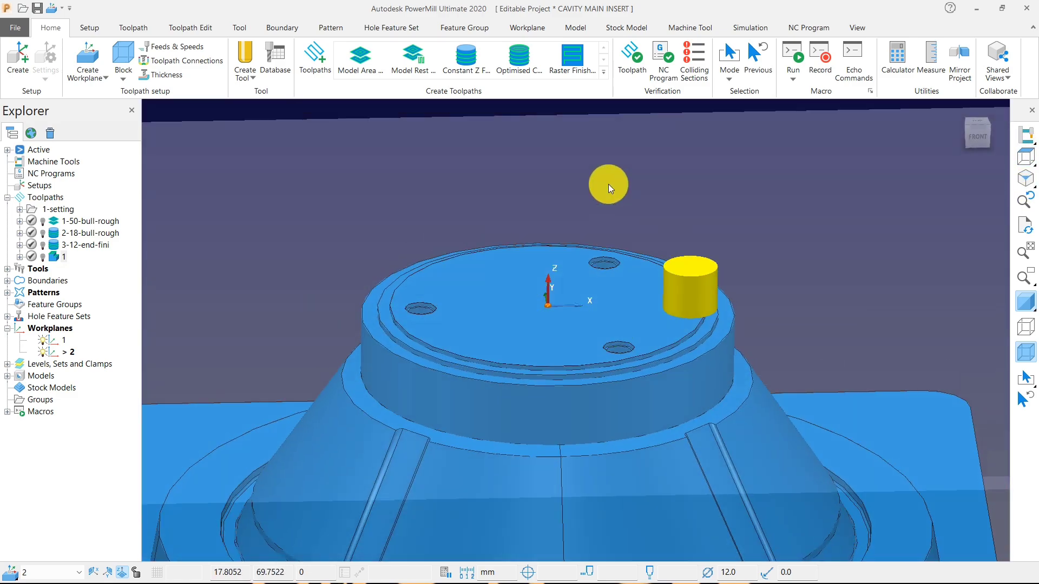
scroll(610, 187, down, 4)
scroll(468, 397, up, 4)
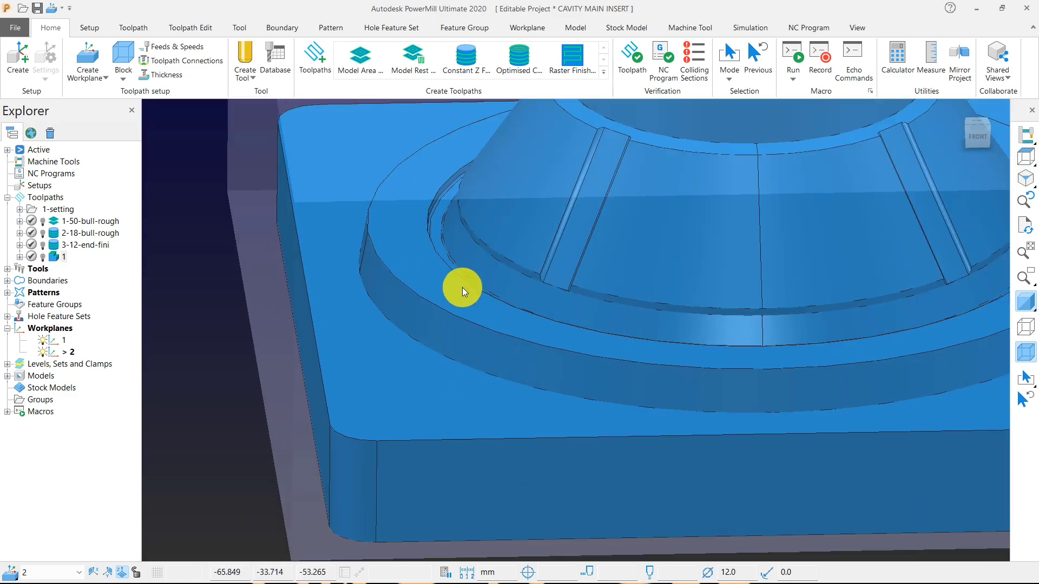
scroll(462, 288, down, 5)
scroll(462, 266, up, 5)
scroll(420, 262, down, 4)
scroll(439, 269, down, 1)
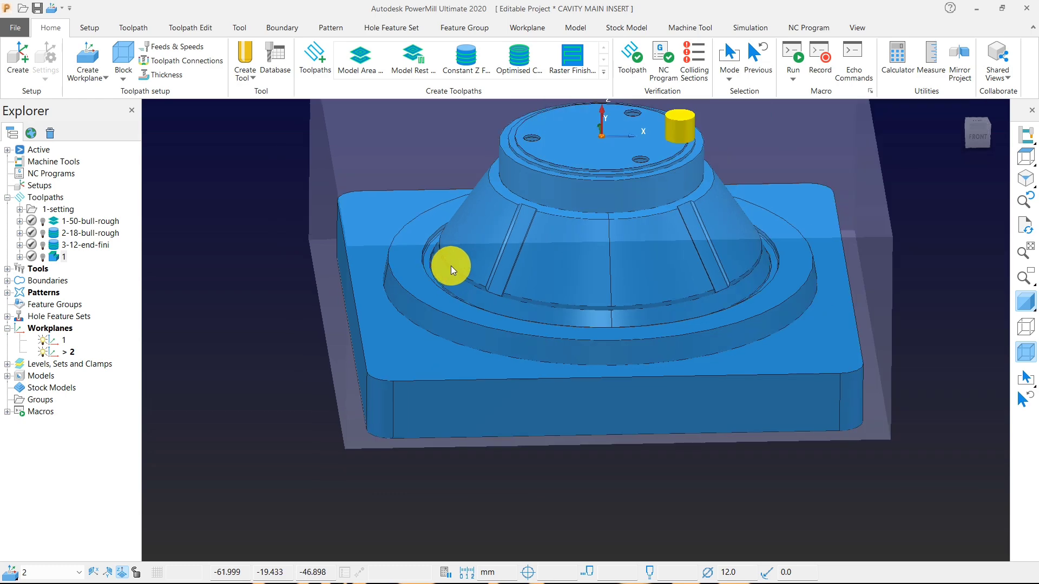
middle_drag(450, 265, 487, 262)
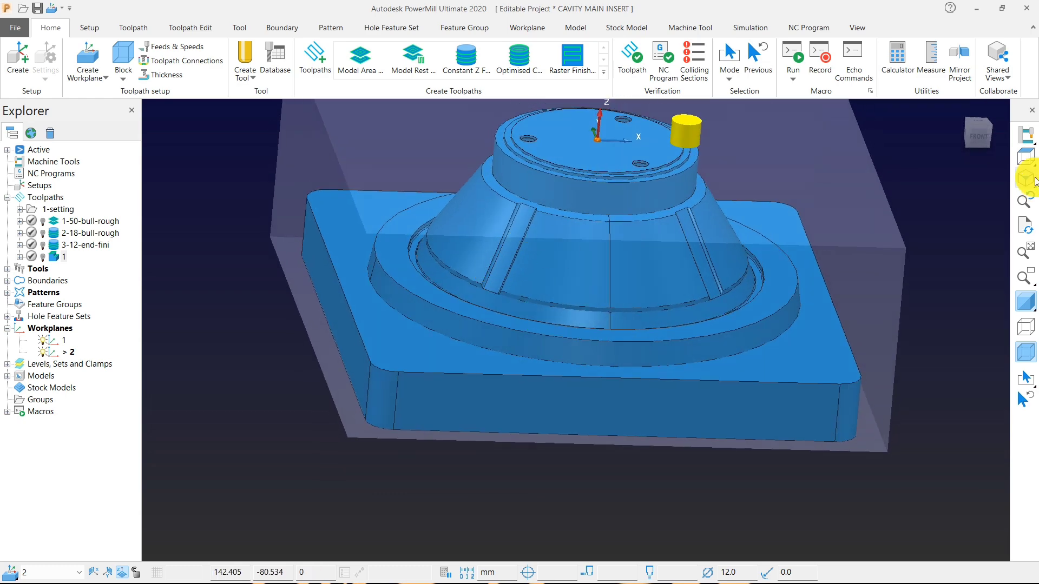
Check the profile of the narrow ledge above the cone in a straight front view.
mouse_move(1024, 156)
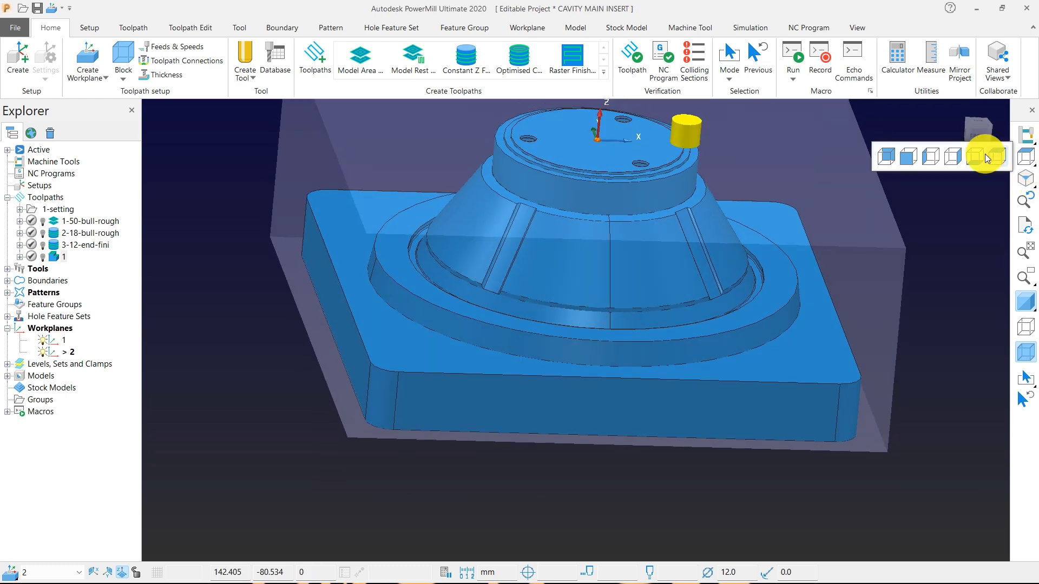
click(908, 158)
scroll(444, 285, up, 6)
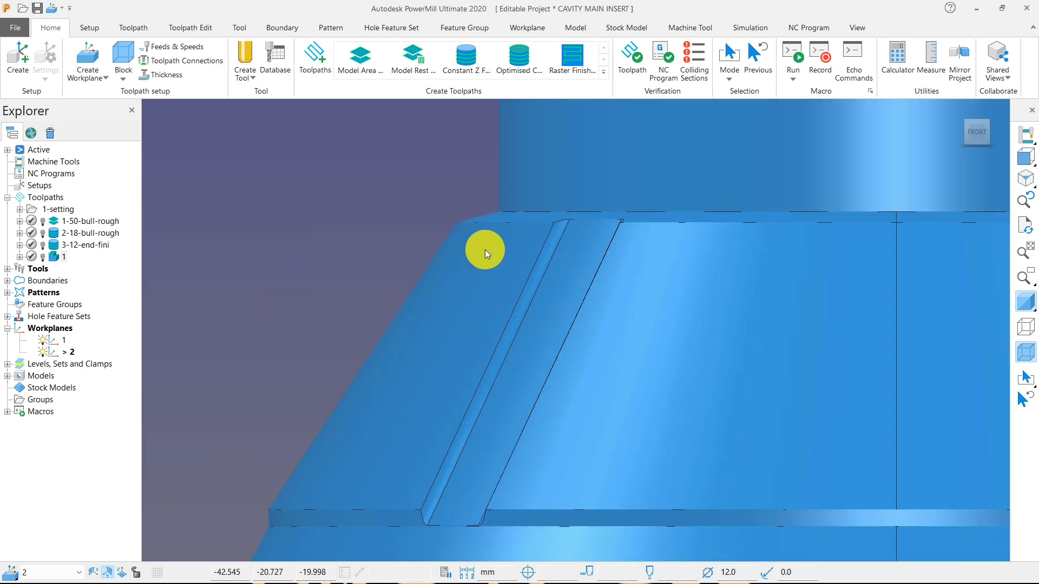
middle_drag(485, 250, 515, 258)
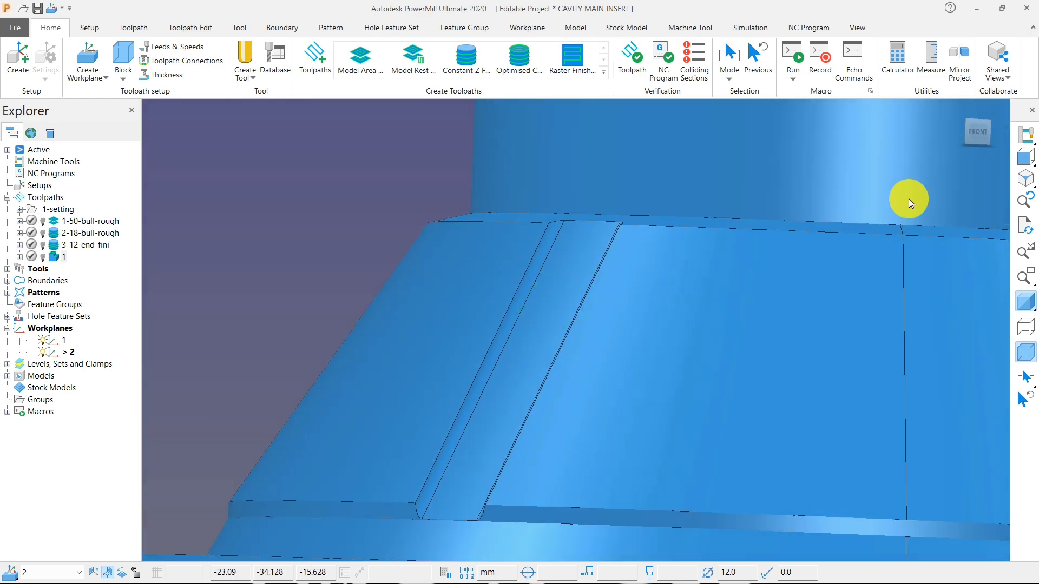
click(1026, 157)
scroll(439, 284, up, 5)
scroll(440, 285, up, 4)
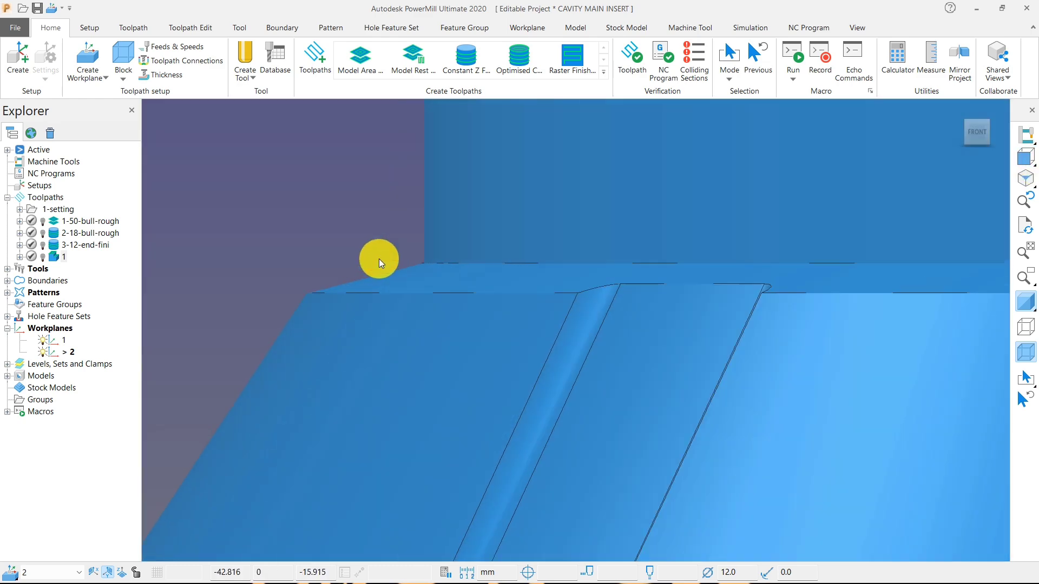
scroll(540, 229, down, 6)
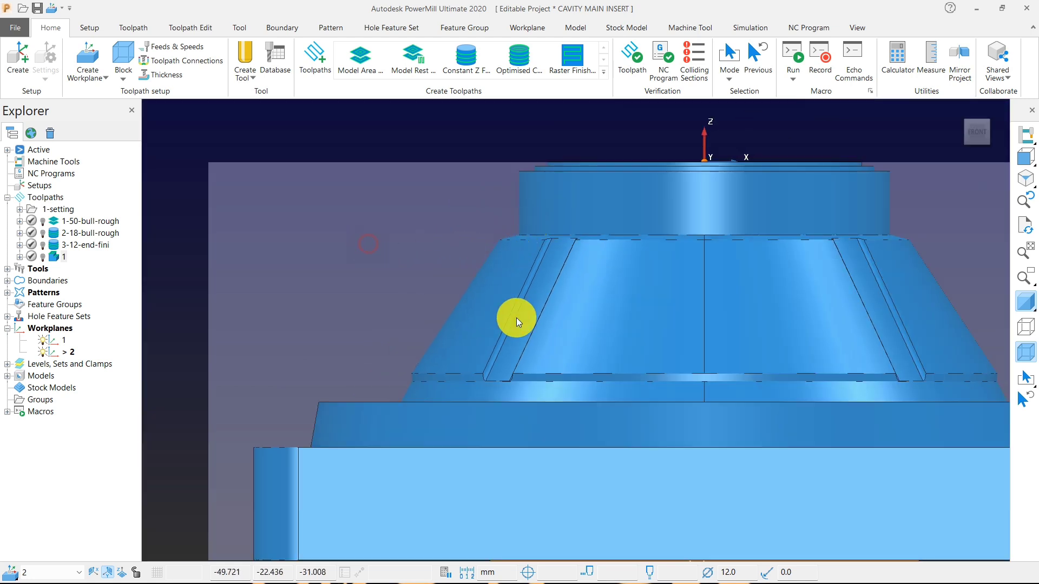
Select the cone surfaces between the upper ledge and the base, examine them down to the channel, and clear the selection.
drag(367, 243, 999, 391)
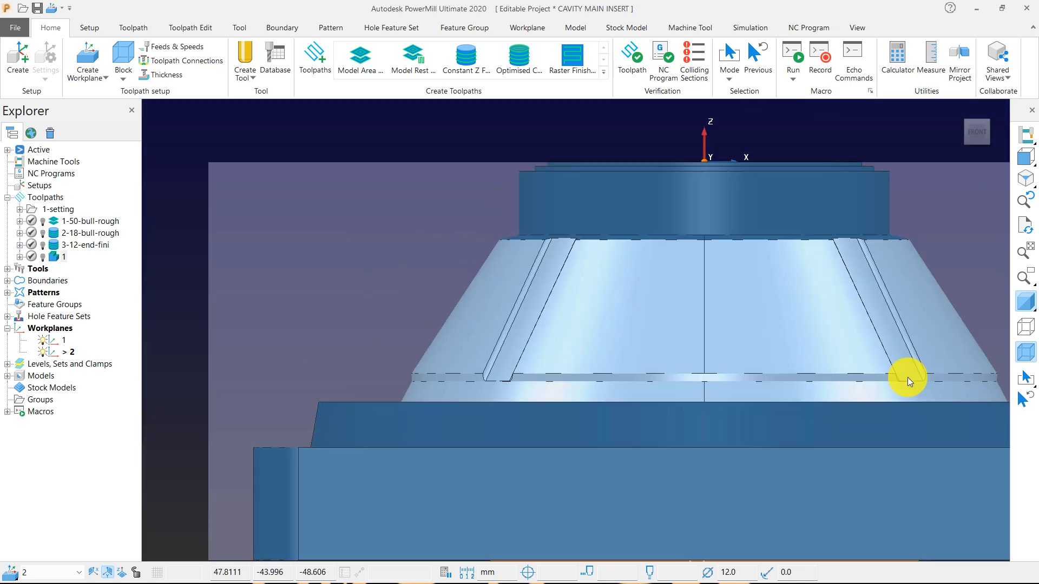
scroll(703, 279, up, 3)
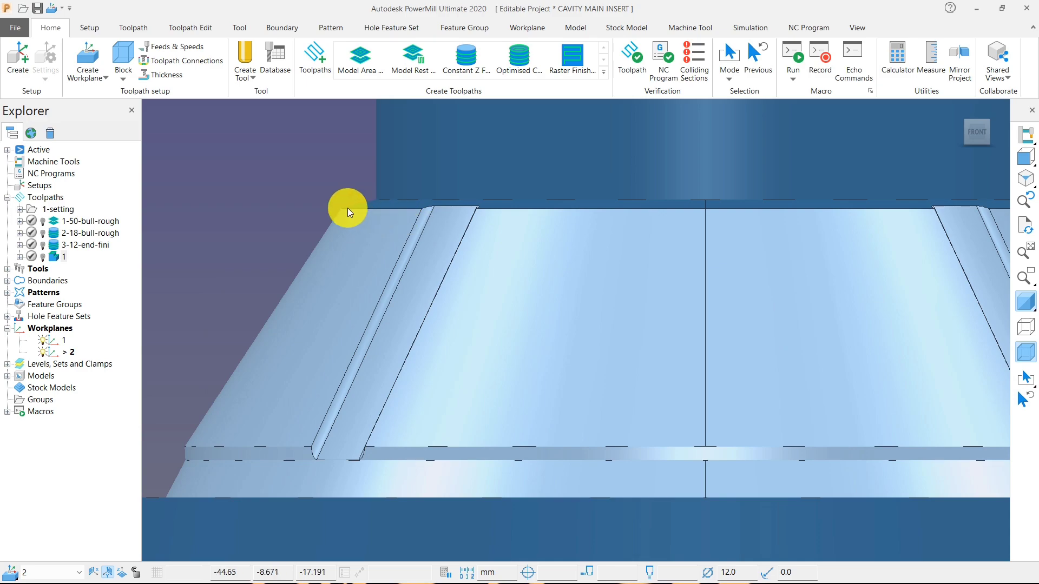
scroll(369, 220, down, 5)
middle_drag(323, 237, 419, 369)
scroll(284, 360, up, 3)
middle_drag(311, 371, 371, 329)
scroll(370, 329, down, 5)
middle_drag(486, 359, 379, 318)
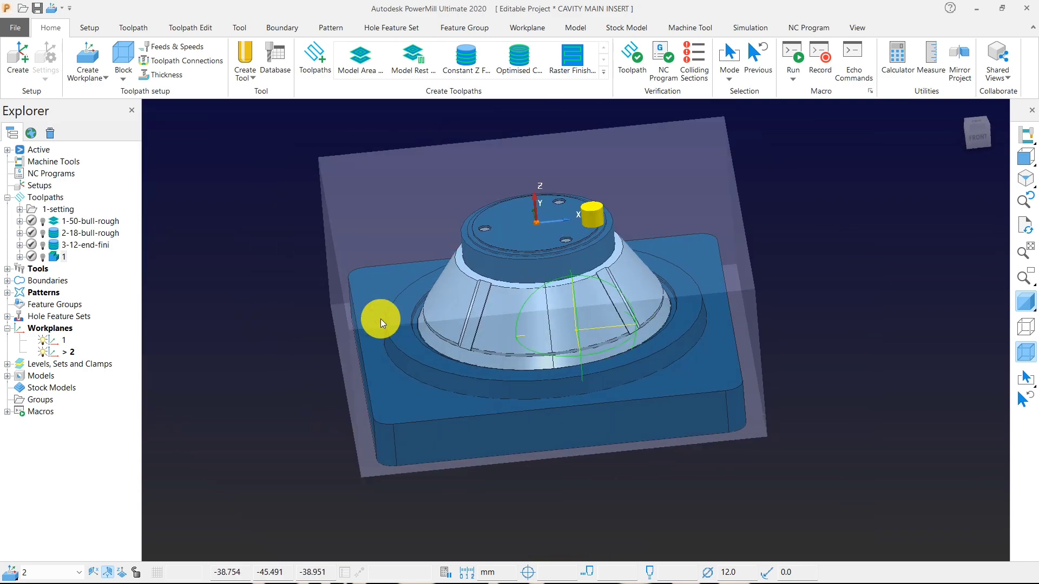
scroll(420, 332, up, 6)
scroll(424, 311, down, 6)
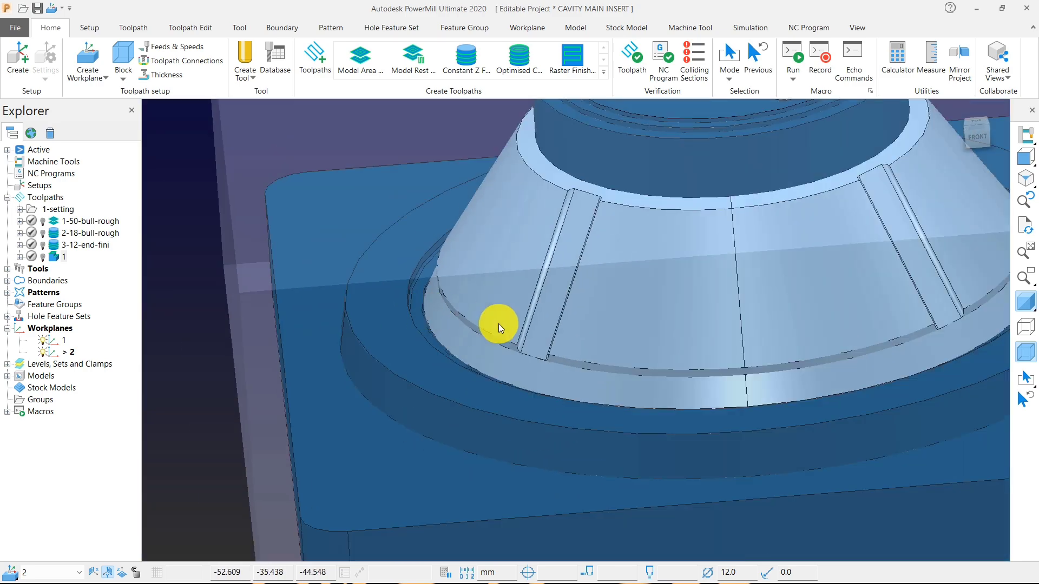
middle_drag(495, 325, 475, 271)
scroll(475, 271, down, 6)
middle_drag(163, 271, 505, 302)
scroll(453, 287, up, 6)
scroll(453, 287, down, 6)
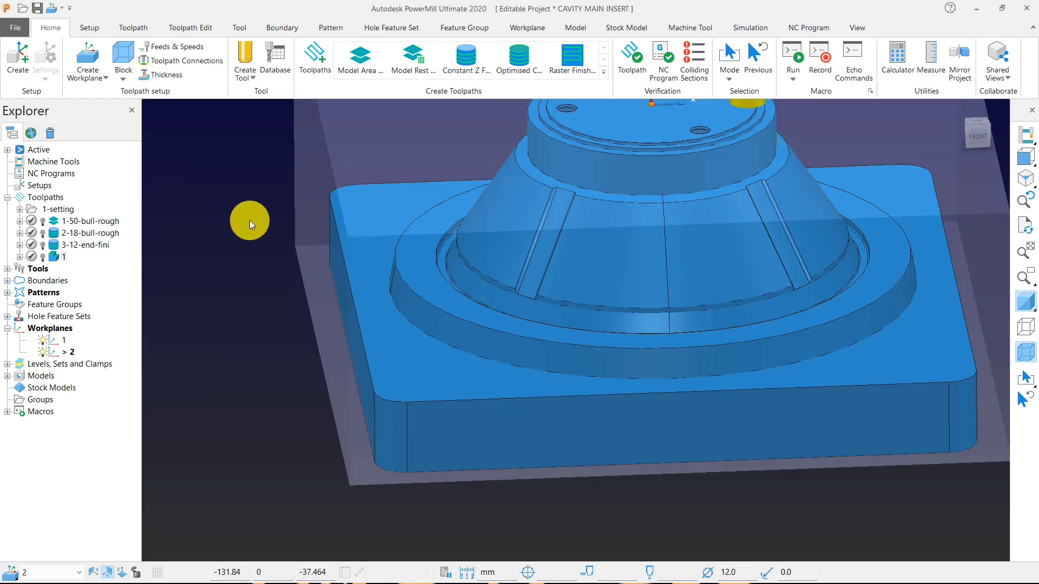
Create a rest boundary that uses 12-end as its reference tool.
right_click(248, 220)
mouse_move(353, 250)
mouse_move(428, 276)
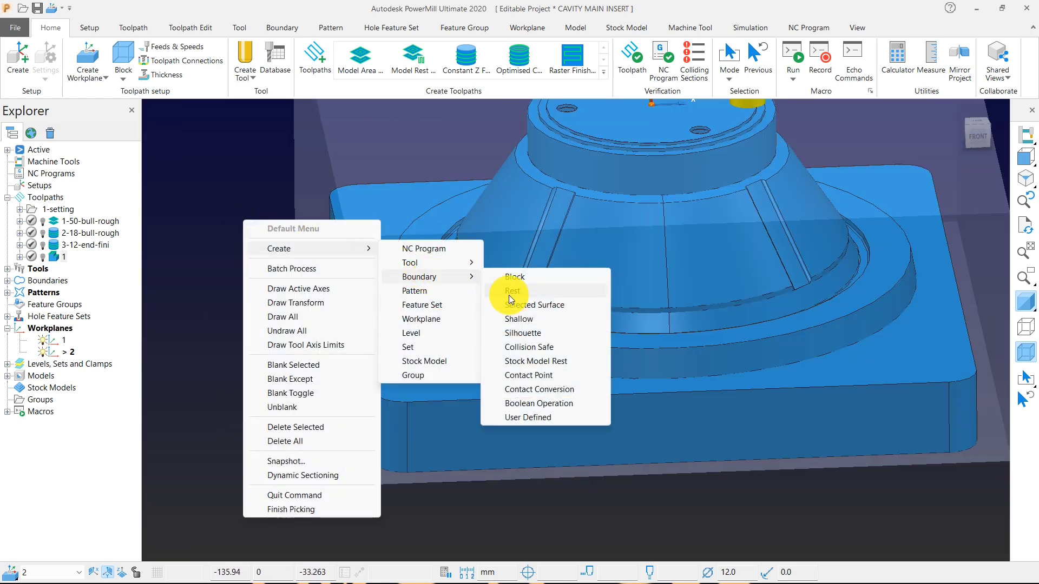
click(517, 290)
click(180, 250)
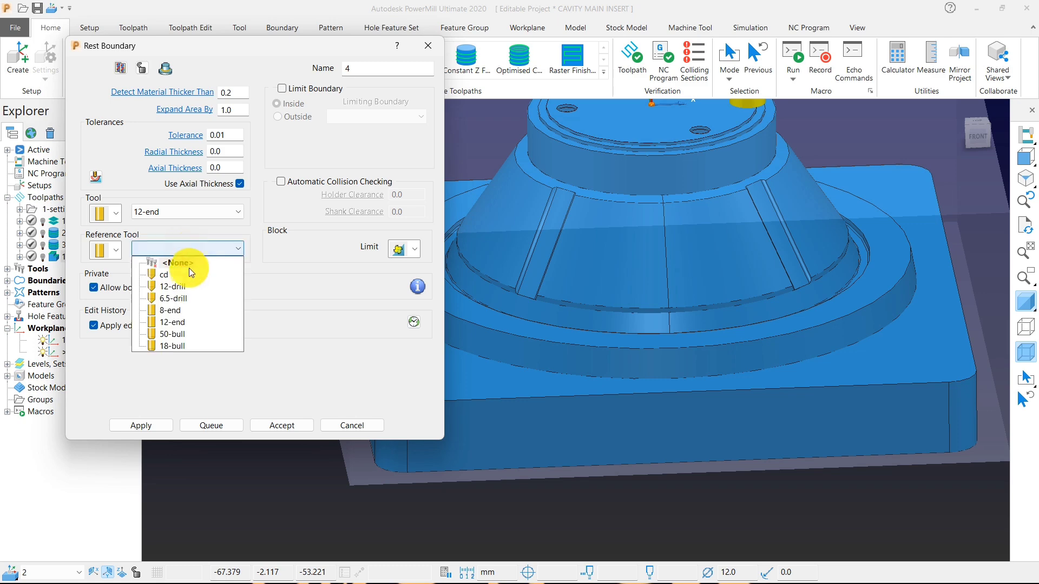
click(174, 324)
Create an end mill with a 6 mm diameter named 6-end as the rest boundary's tool.
click(116, 216)
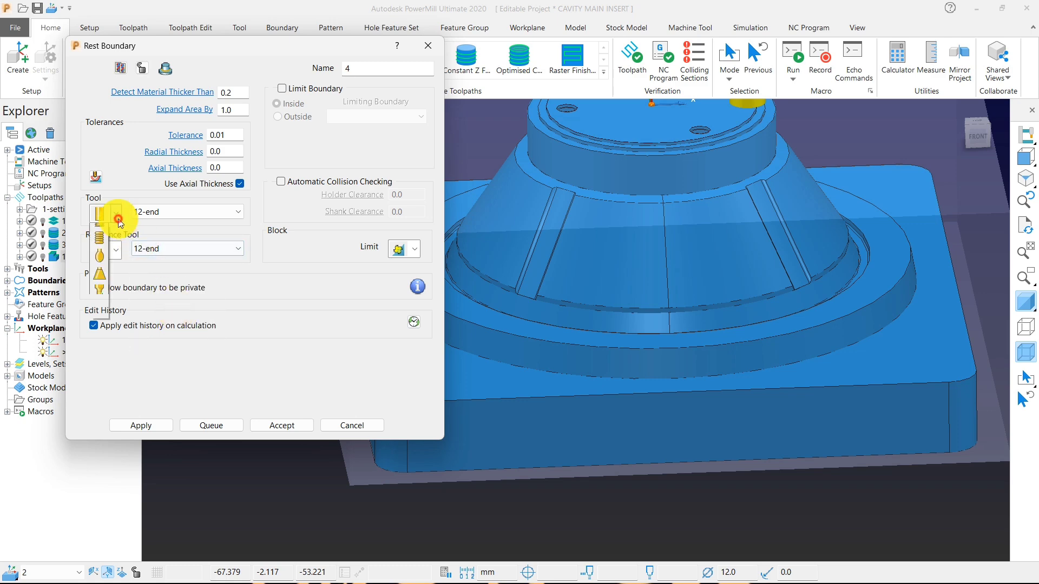
click(103, 232)
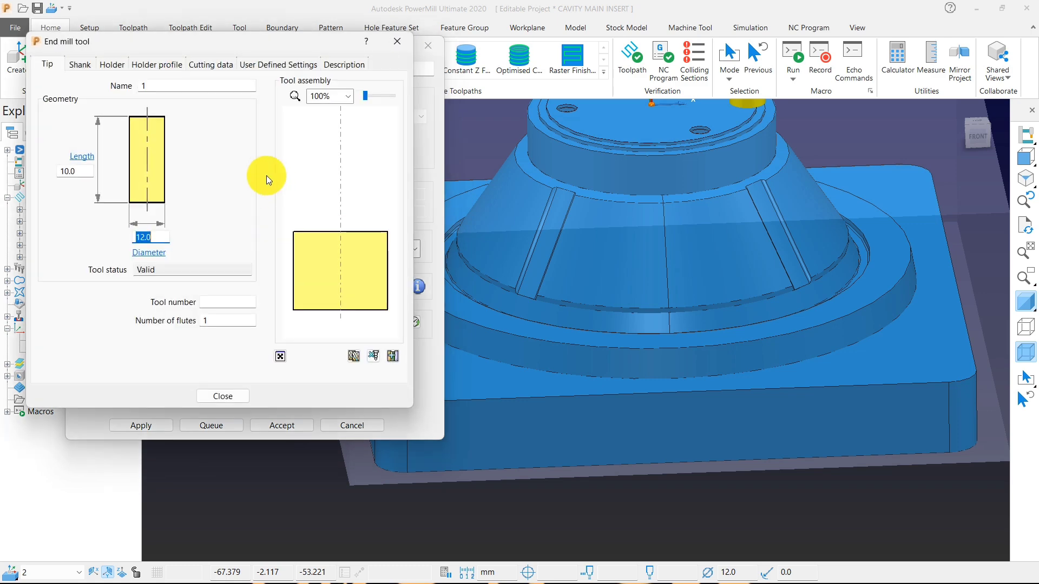
text(6)
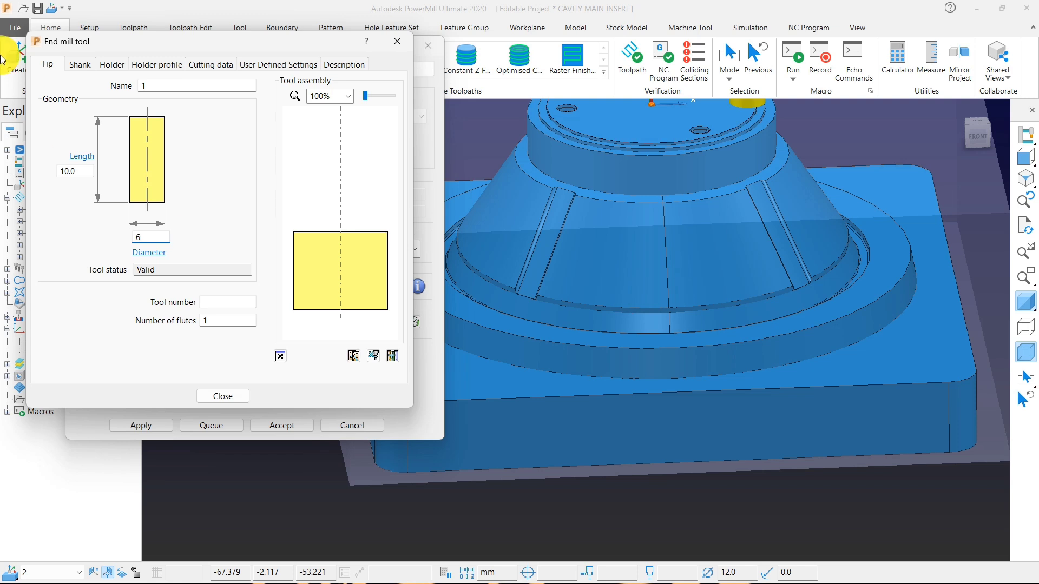
click(176, 86)
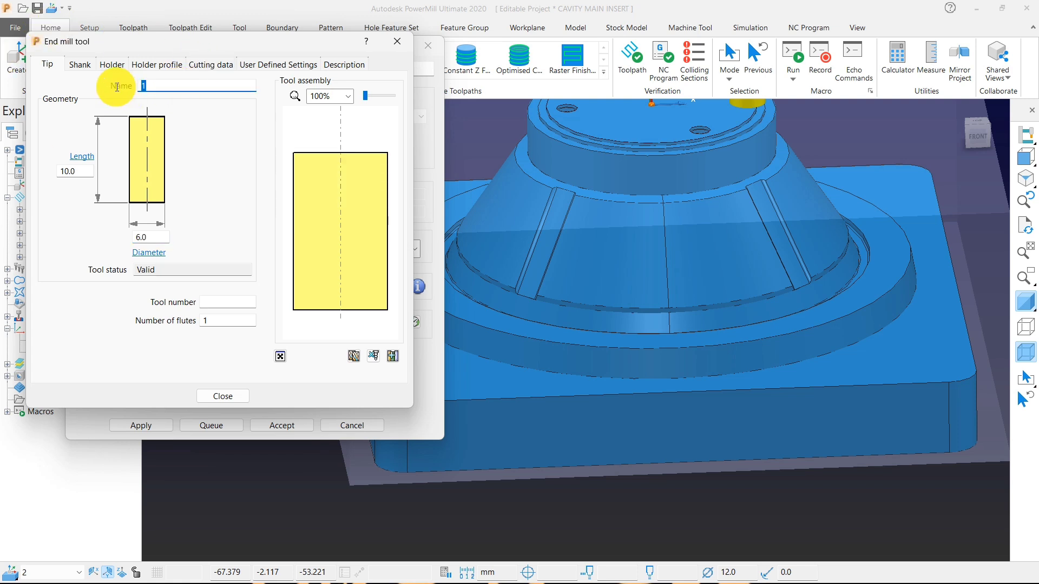
text(6-end)
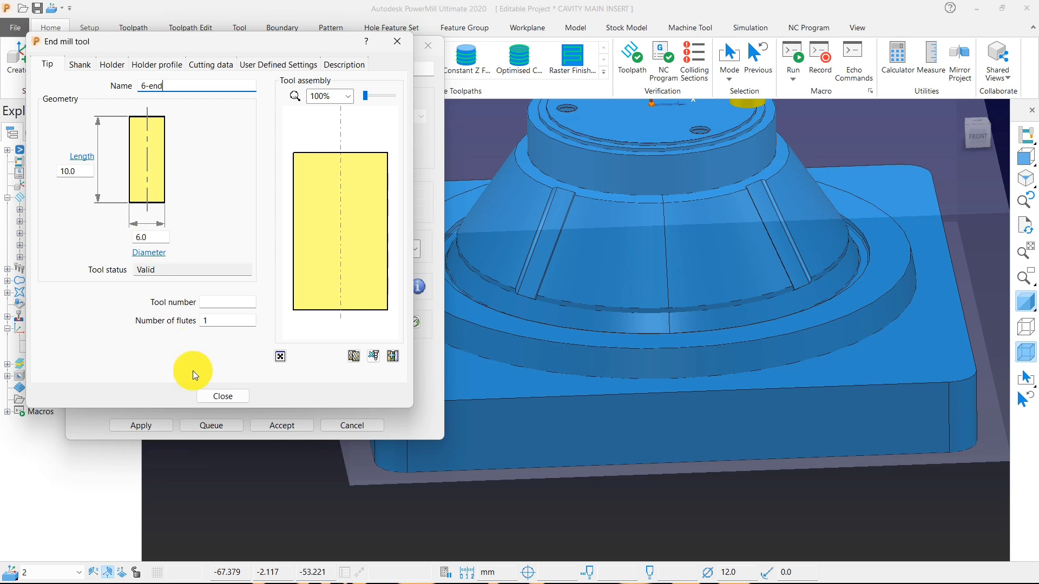
Calculate the rest boundary with the 6-end tool and examine the areas outlined on the cone.
click(136, 425)
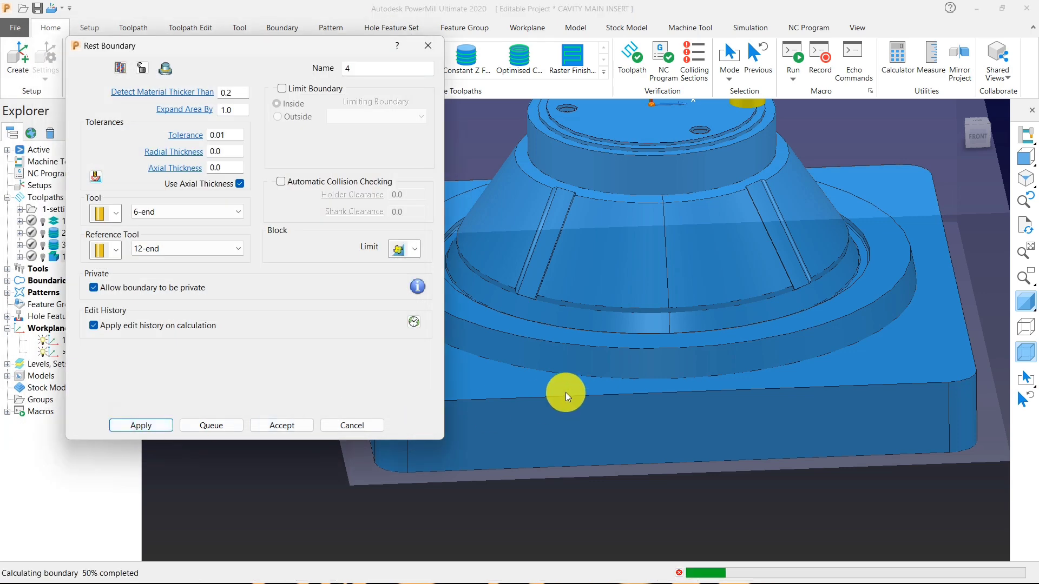
scroll(709, 335, down, 3)
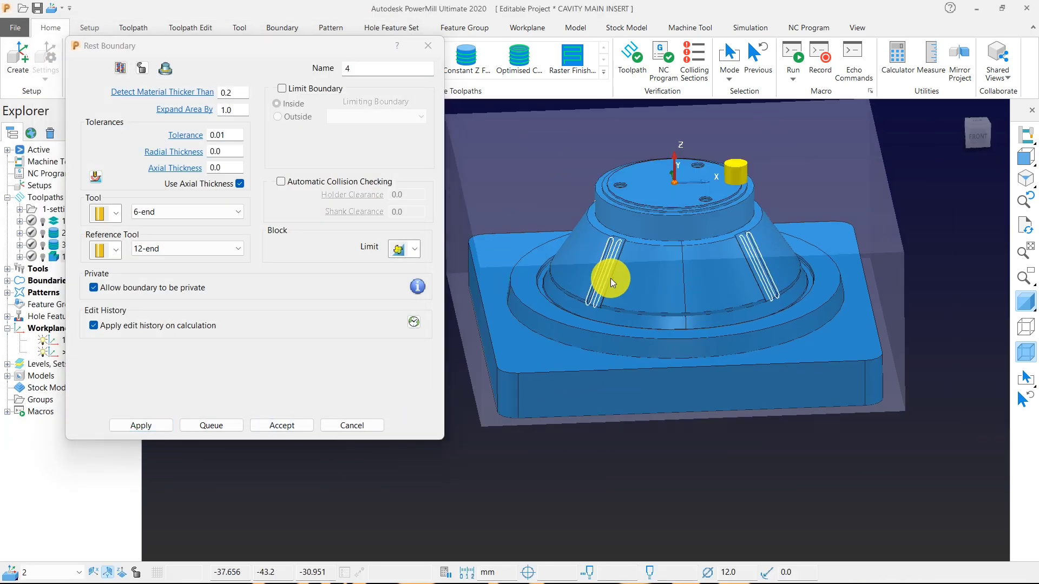
scroll(610, 278, up, 5)
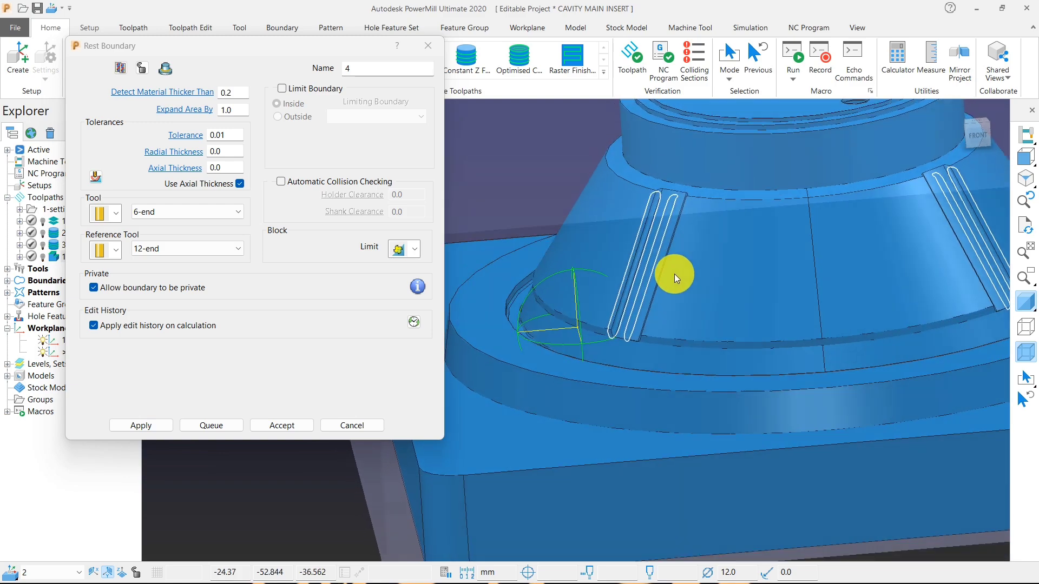
scroll(673, 217, down, 6)
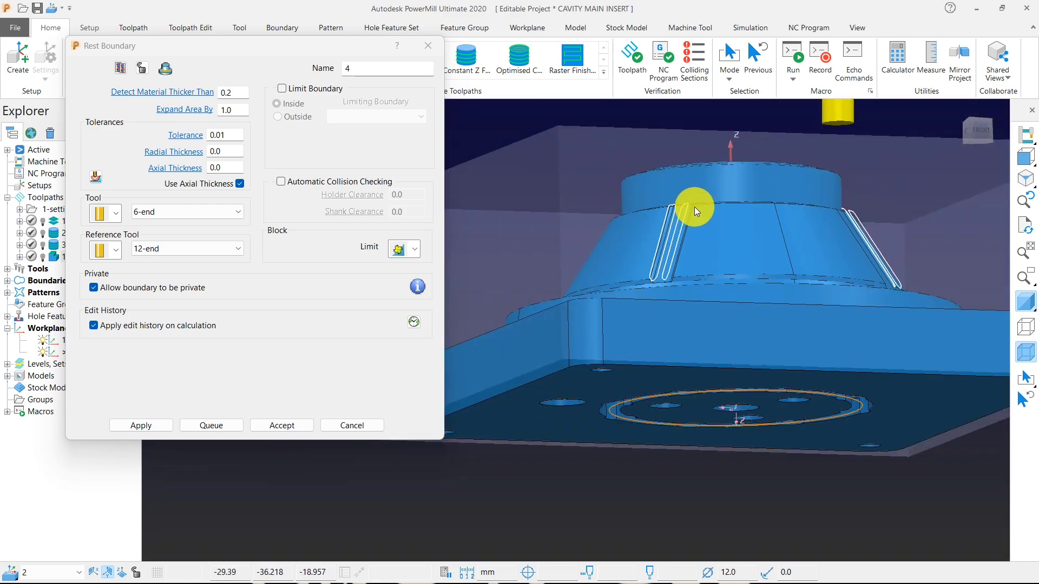
middle_drag(694, 207, 655, 264)
scroll(655, 264, down, 3)
scroll(702, 211, up, 3)
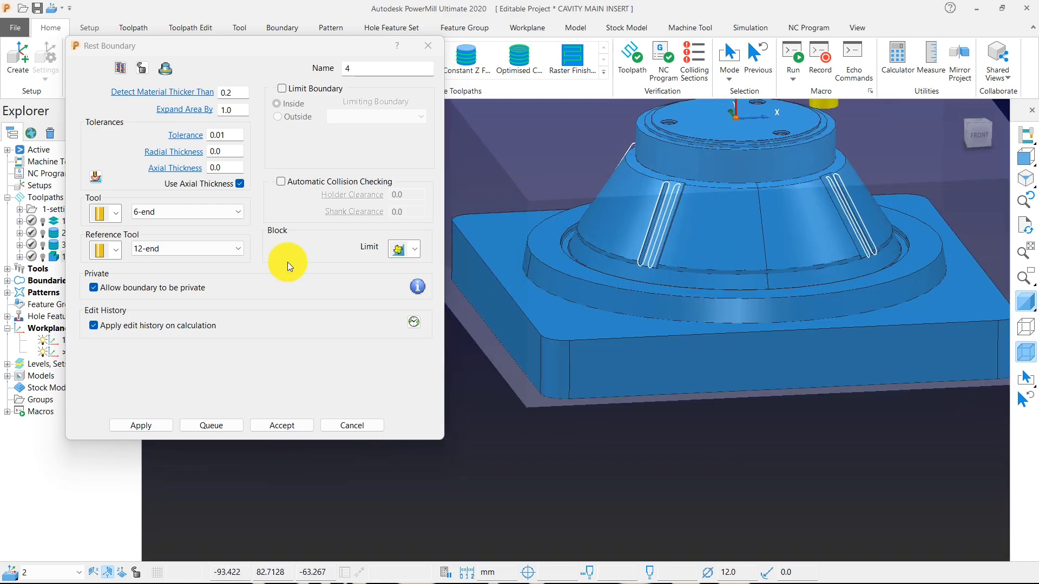
Create an end mill with a 3 mm diameter named 3-end as the rest boundary's tool.
click(116, 217)
click(100, 233)
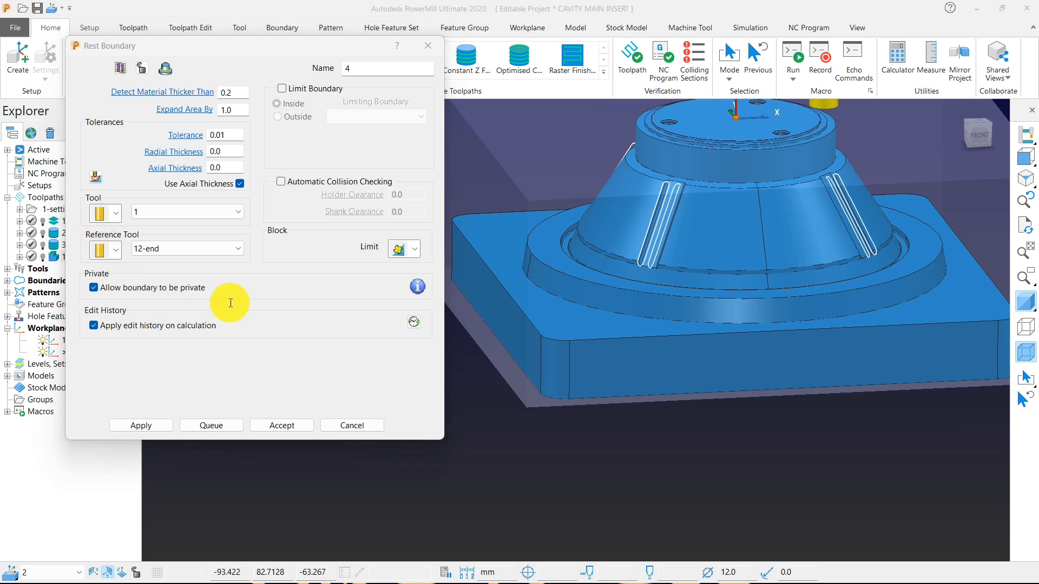
text(3)
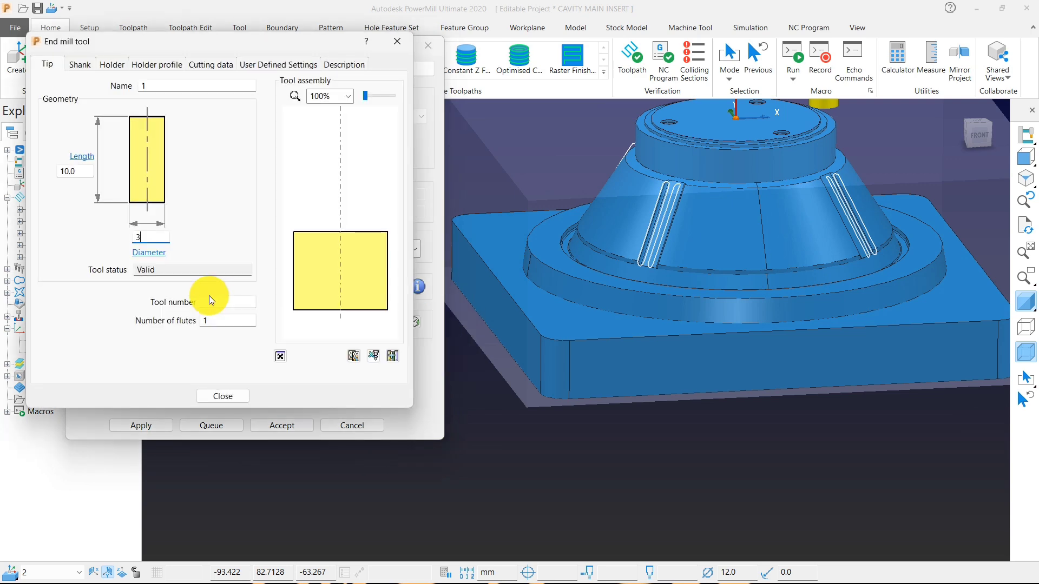
click(149, 86)
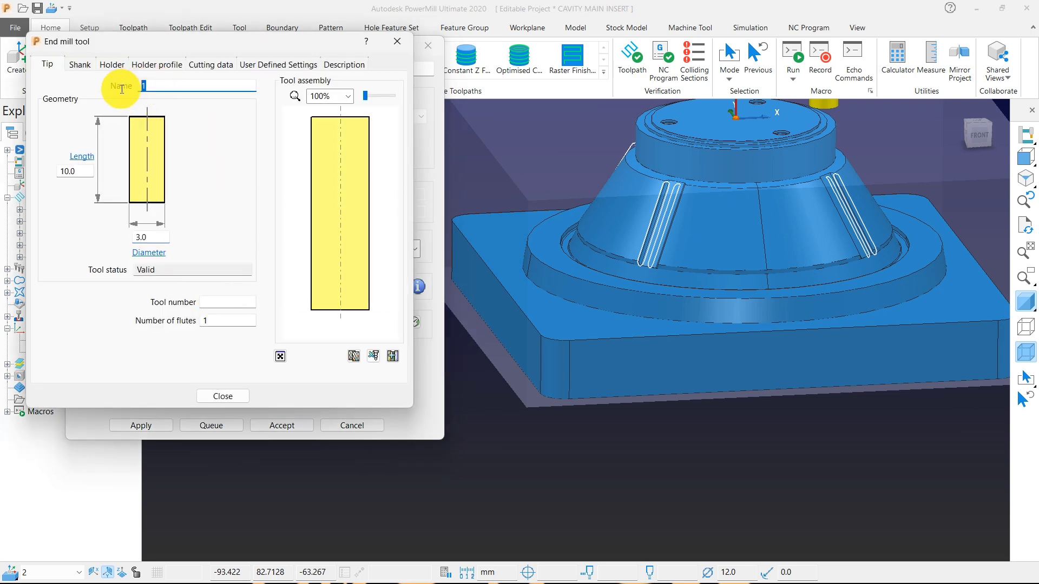
text(3-end)
click(227, 395)
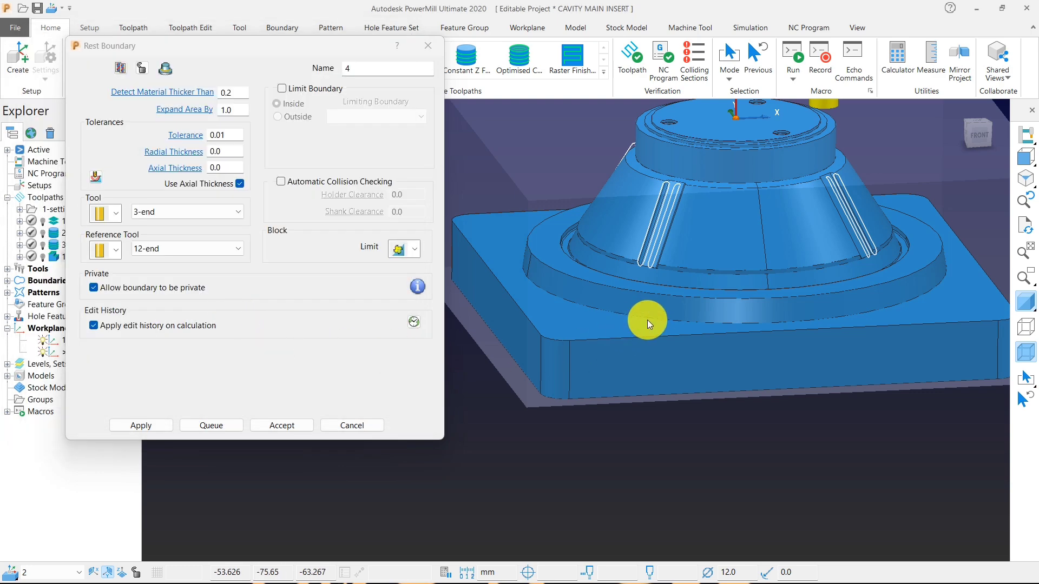
Recalculate the rest boundary with the 3-end tool and examine its outlines at the cone's grooves and base channel.
scroll(647, 320, down, 3)
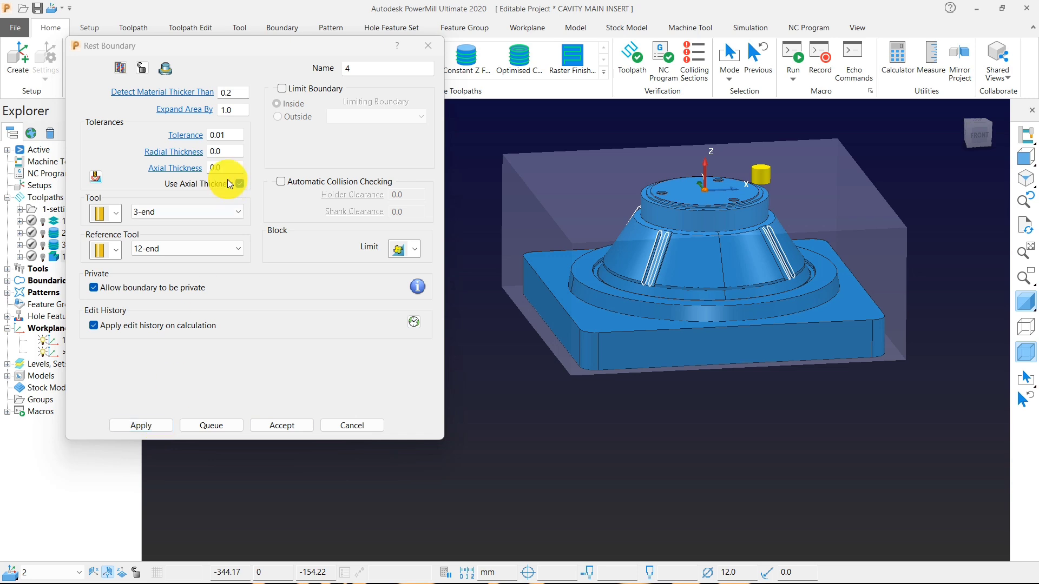
click(148, 426)
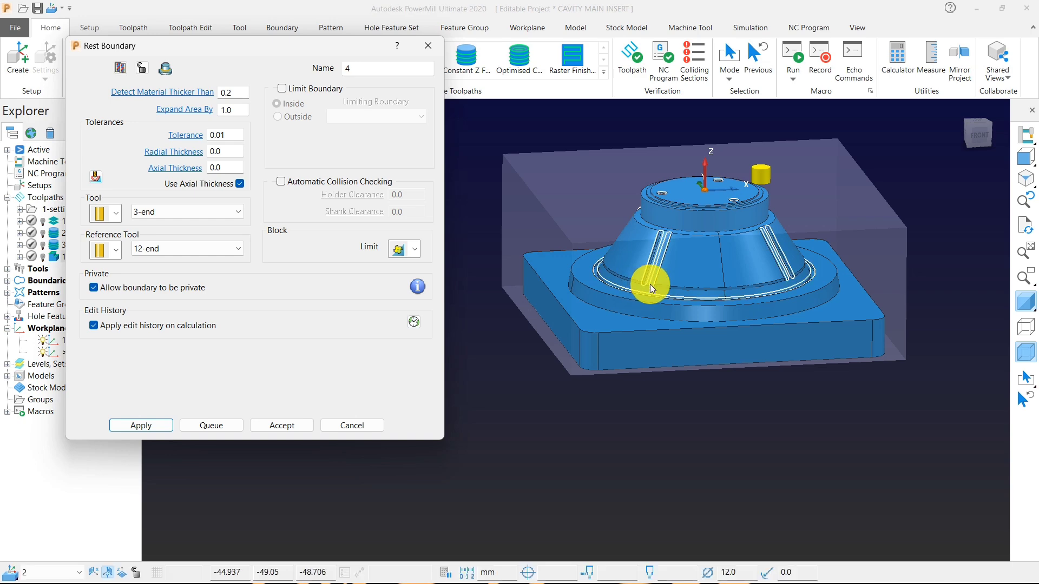
scroll(641, 293, up, 10)
scroll(606, 279, down, 5)
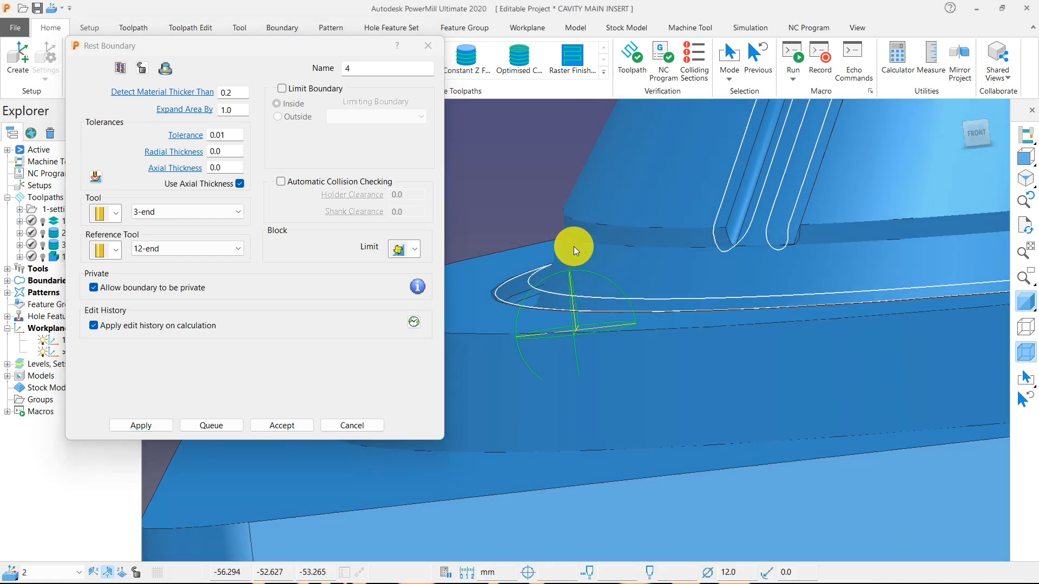
Turn off the rest boundary's separate axial thickness, set its thickness to 0.05, then recalculate and accept the boundary.
click(240, 183)
click(227, 151)
key(BackSpace)
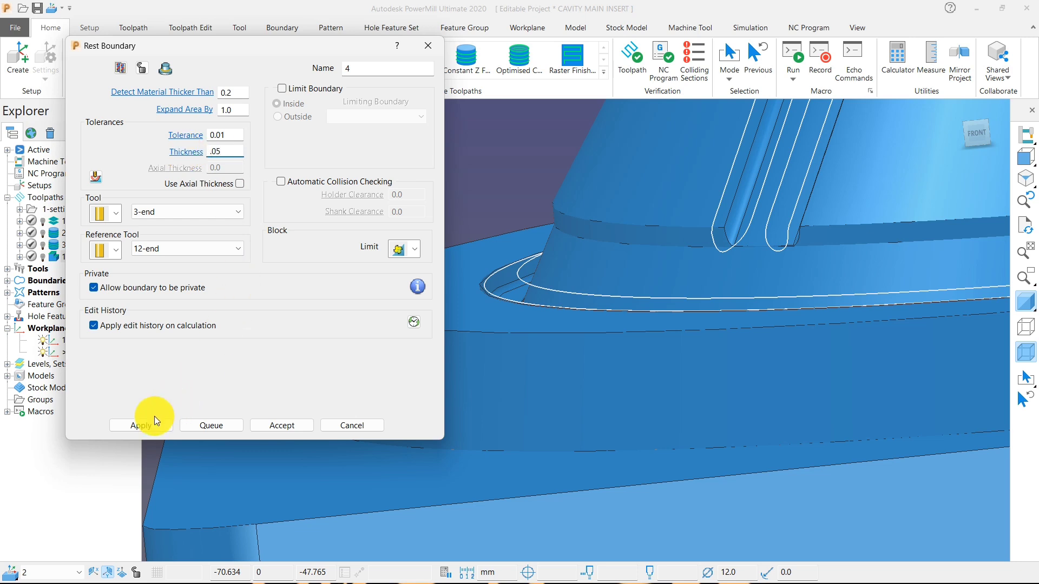
click(141, 426)
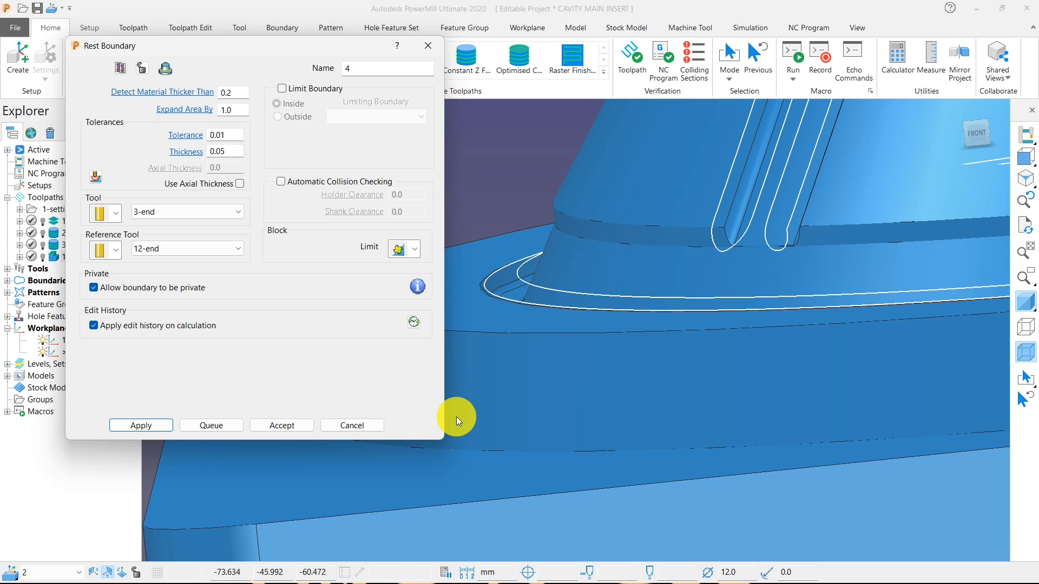
click(284, 426)
Examine the accepted rest boundary's outlines at the cone's grooves, the base channel and the top holes.
middle_drag(297, 425, 347, 382)
scroll(346, 382, down, 5)
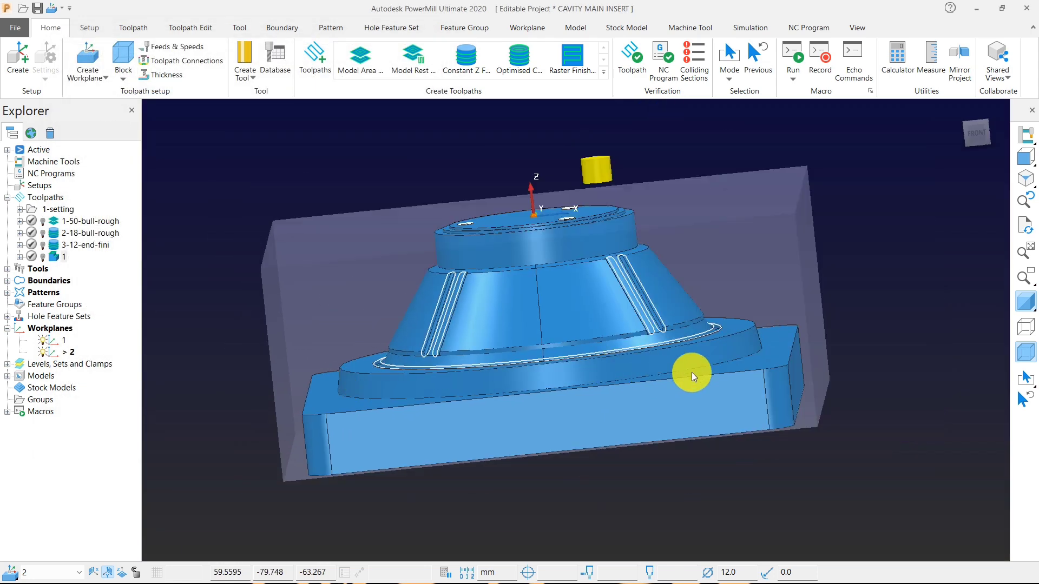
middle_drag(692, 373, 671, 423)
scroll(478, 238, up, 5)
middle_drag(453, 238, 409, 227)
scroll(442, 320, down, 4)
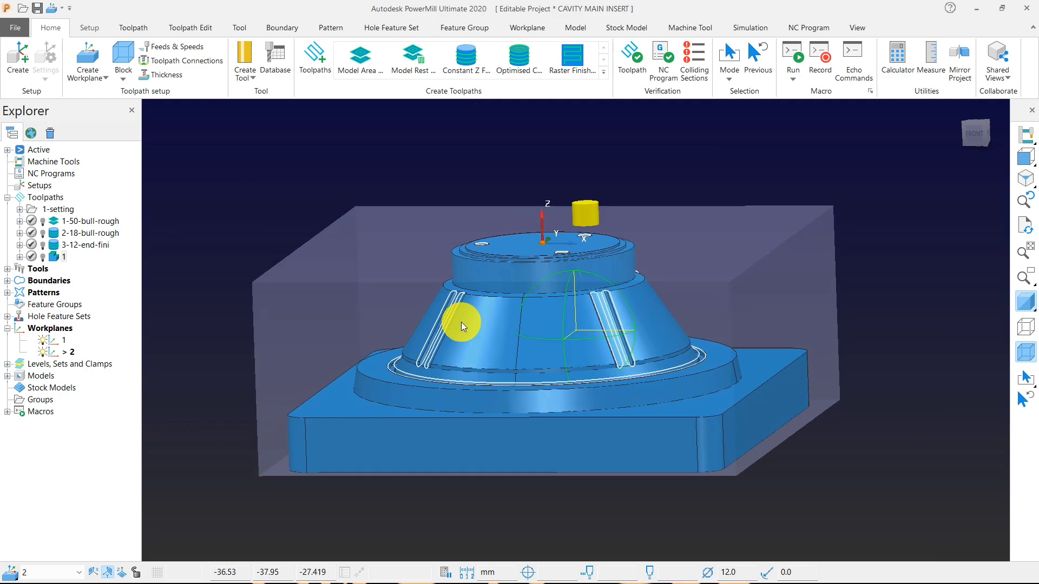
scroll(462, 321, up, 4)
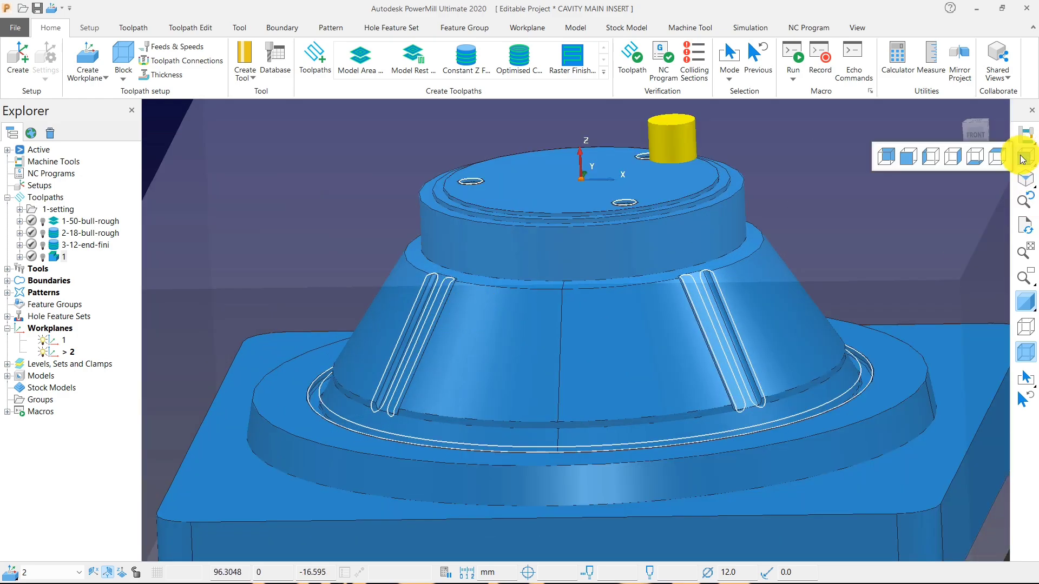
Turn off the model shading, hide pattern 1 and show the boundary in a straight view from above.
click(1023, 155)
click(1028, 302)
middle_drag(656, 374, 632, 308)
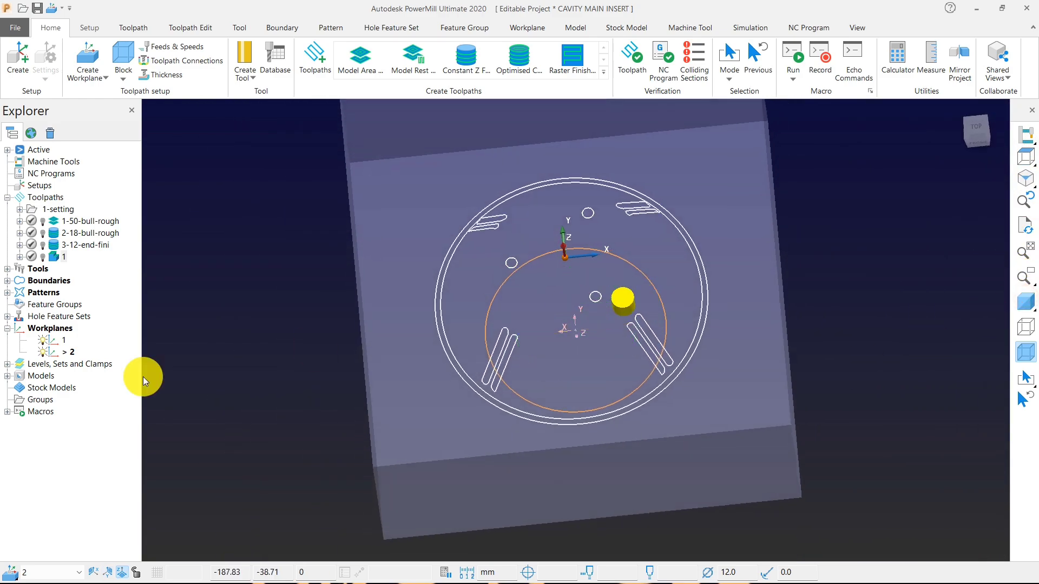
click(8, 293)
double_click(64, 304)
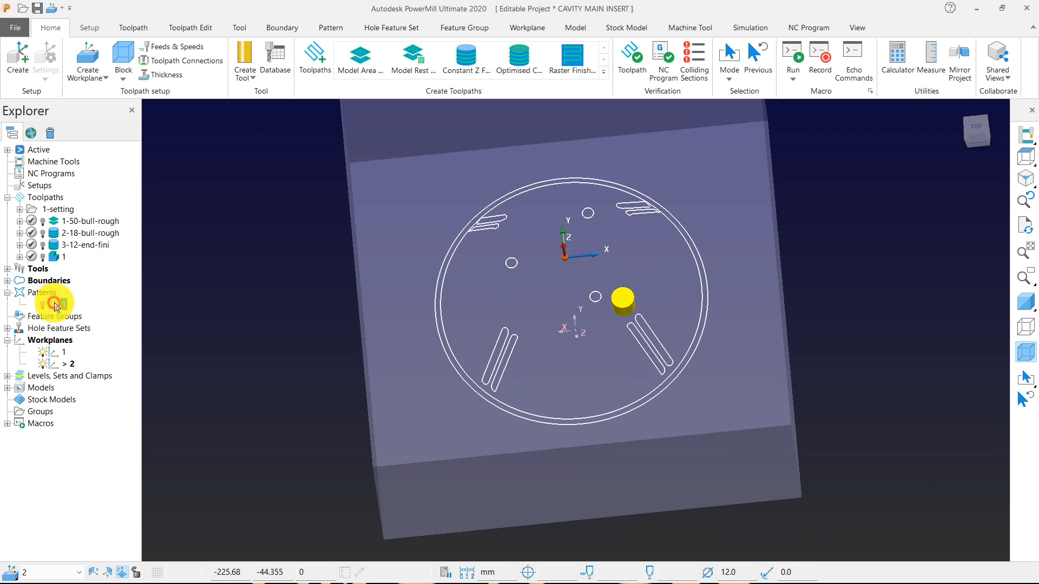
click(1027, 152)
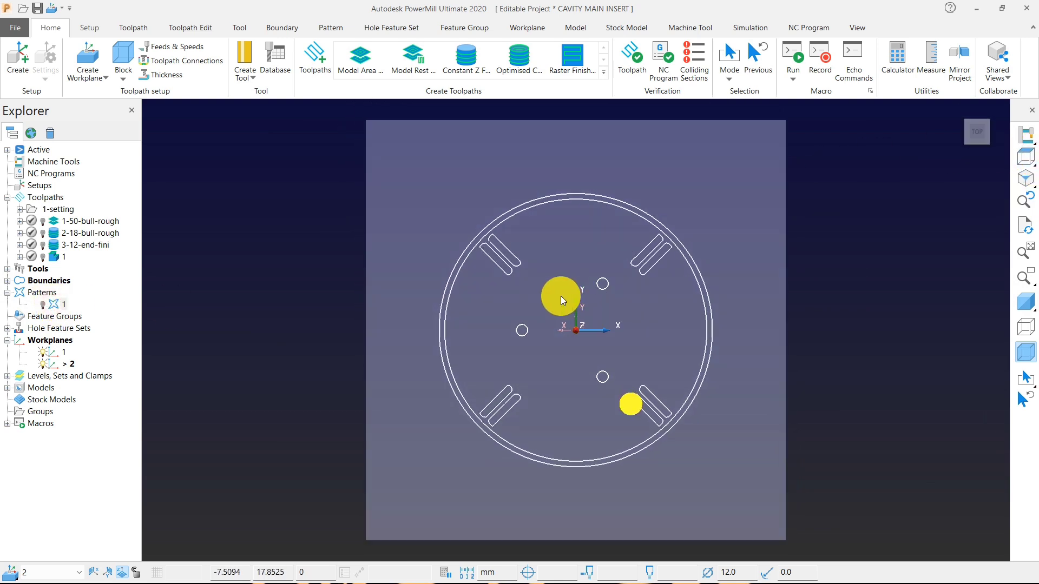
Try to delete the three circular hole outlines from the rest boundary.
drag(516, 280, 624, 380)
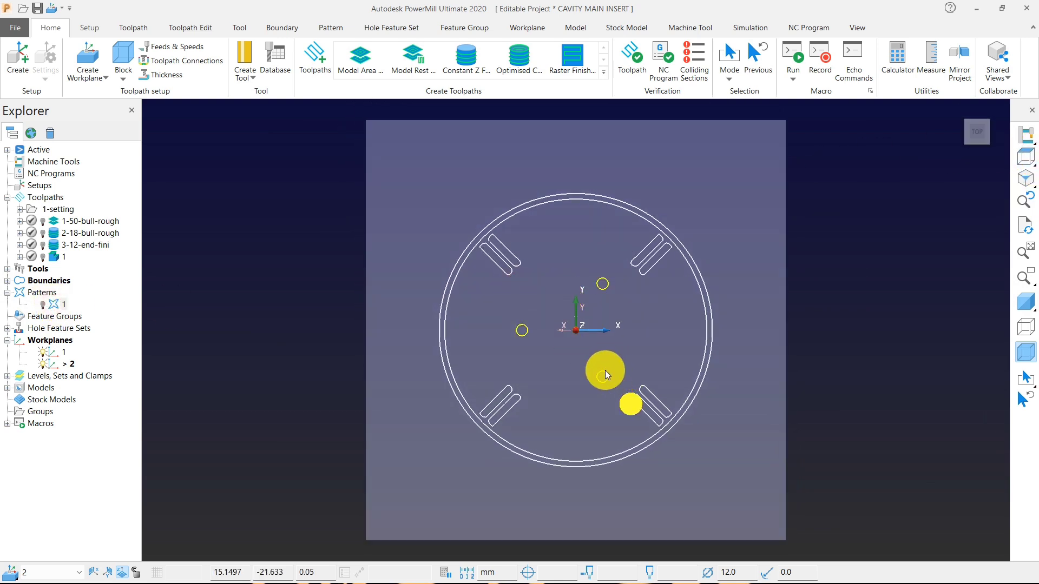
key(Delete)
middle_drag(736, 255, 494, 134)
Start a Constant Z Finishing toolpath and choose the 3-end end mill as its tool.
click(466, 64)
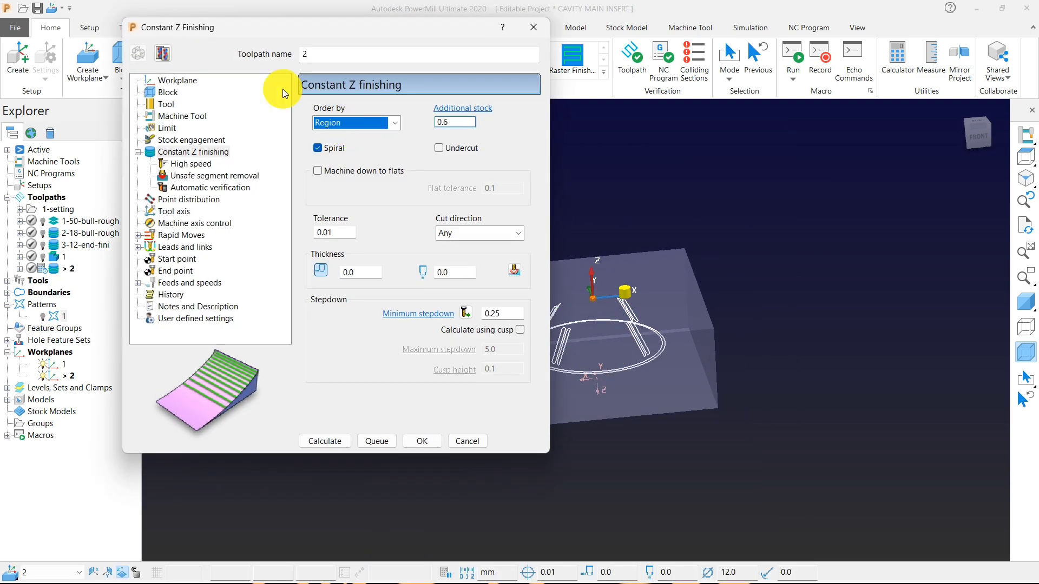
click(166, 104)
click(440, 110)
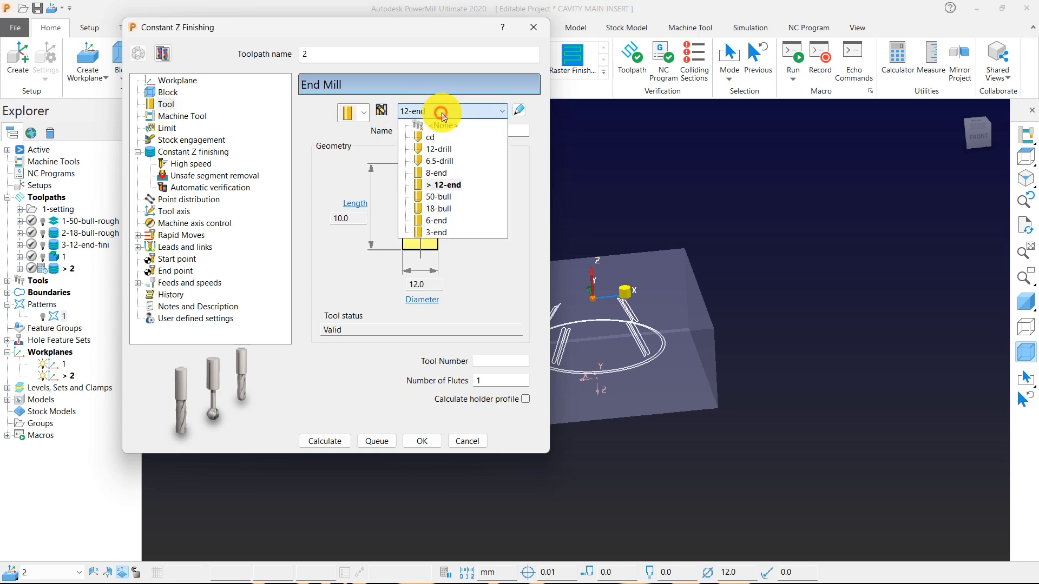
click(445, 218)
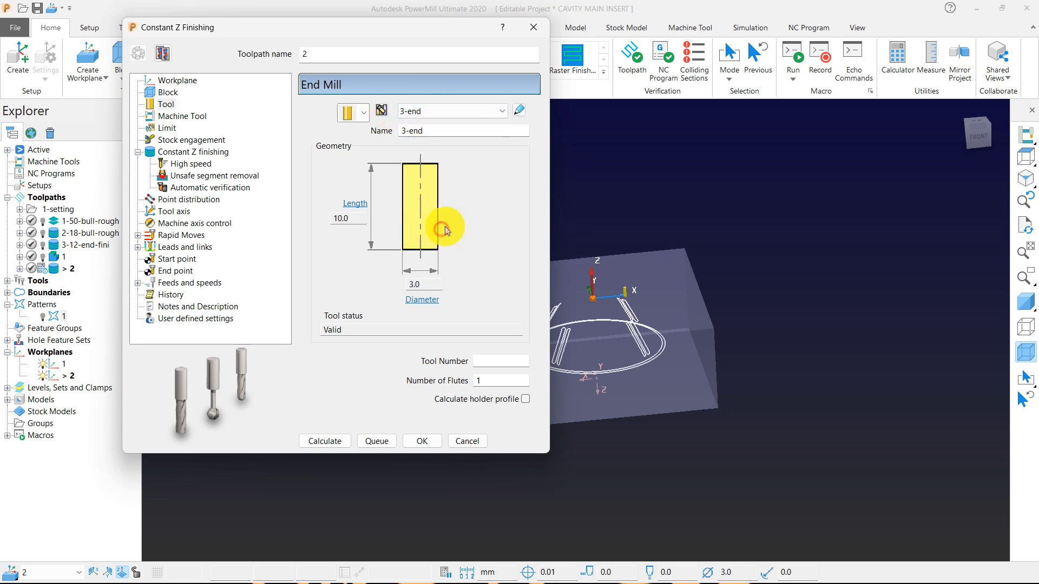
Add a shank to the 3-end tool with 3 mm upper and lower diameters and a 10 mm length.
click(519, 111)
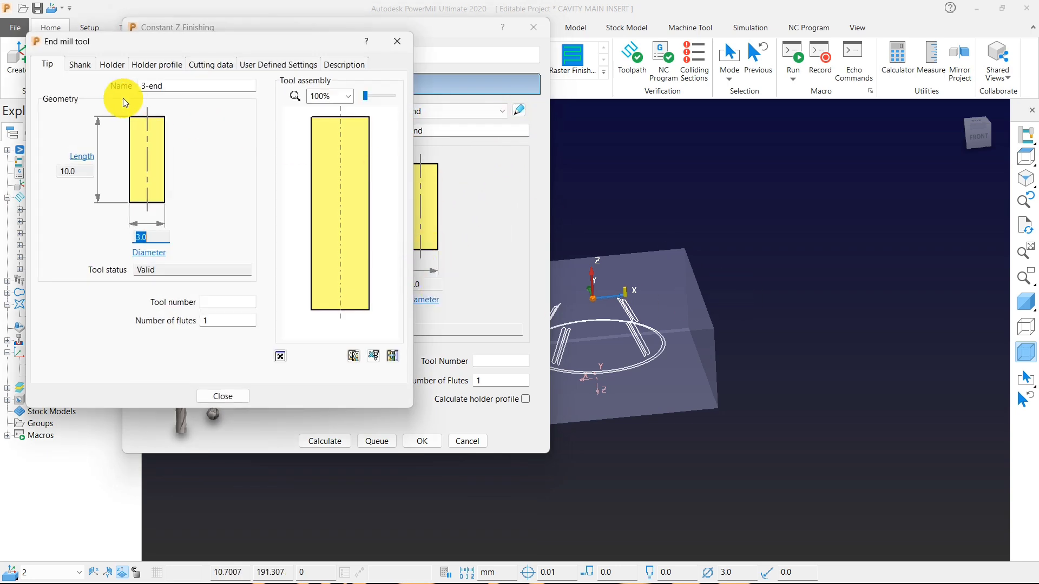
click(80, 64)
click(250, 159)
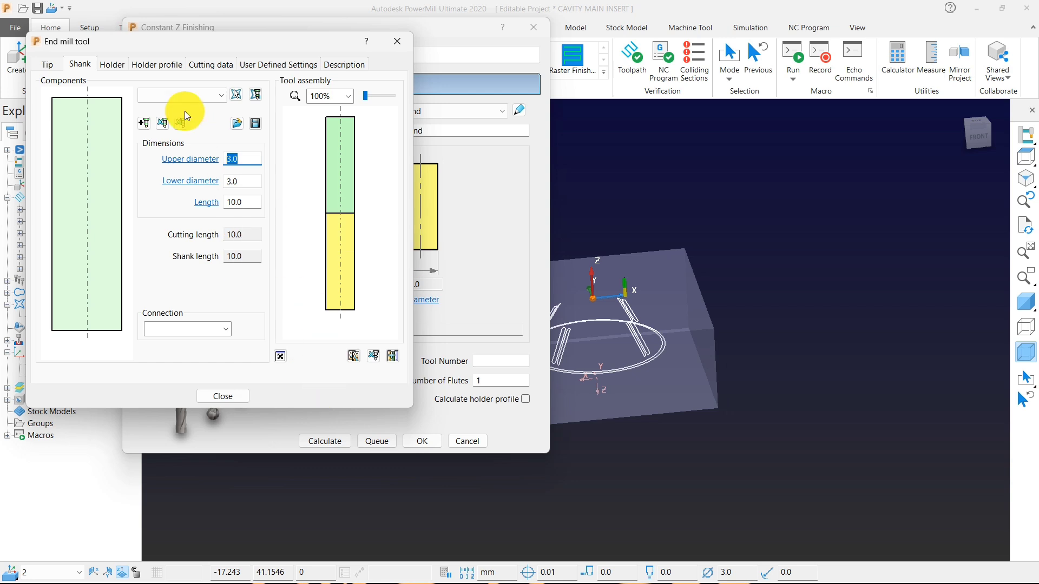
Add a holder component to the 3-end tool with upper and lower diameters of 28 mm and a length of 50 mm.
click(111, 64)
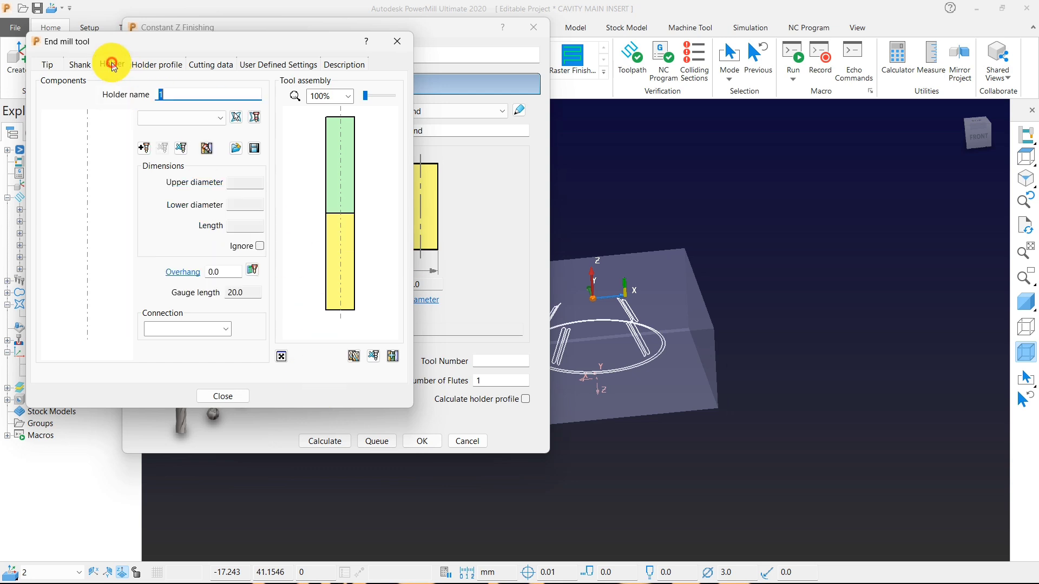
click(144, 150)
text(28)
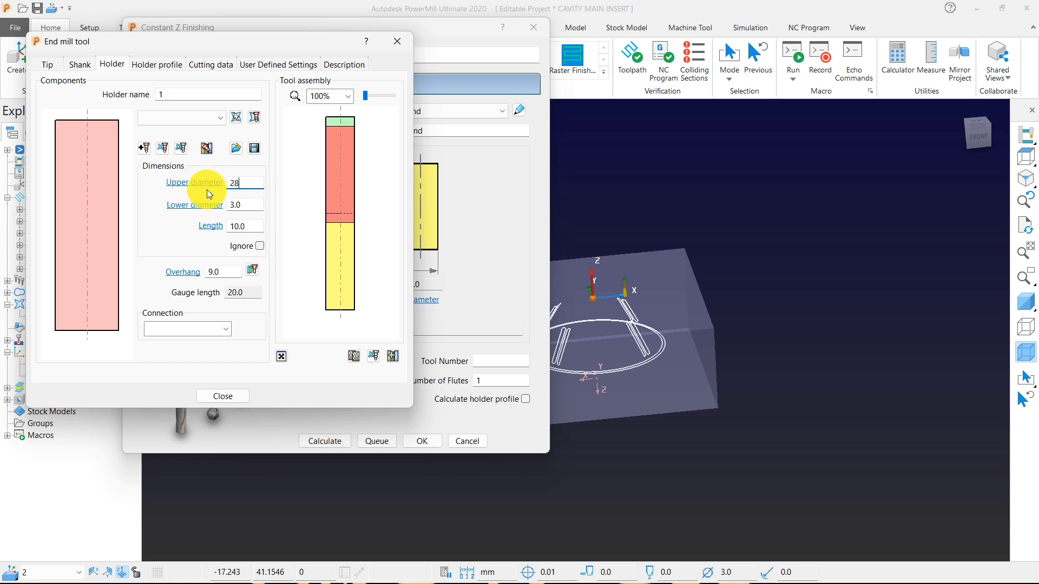
click(250, 206)
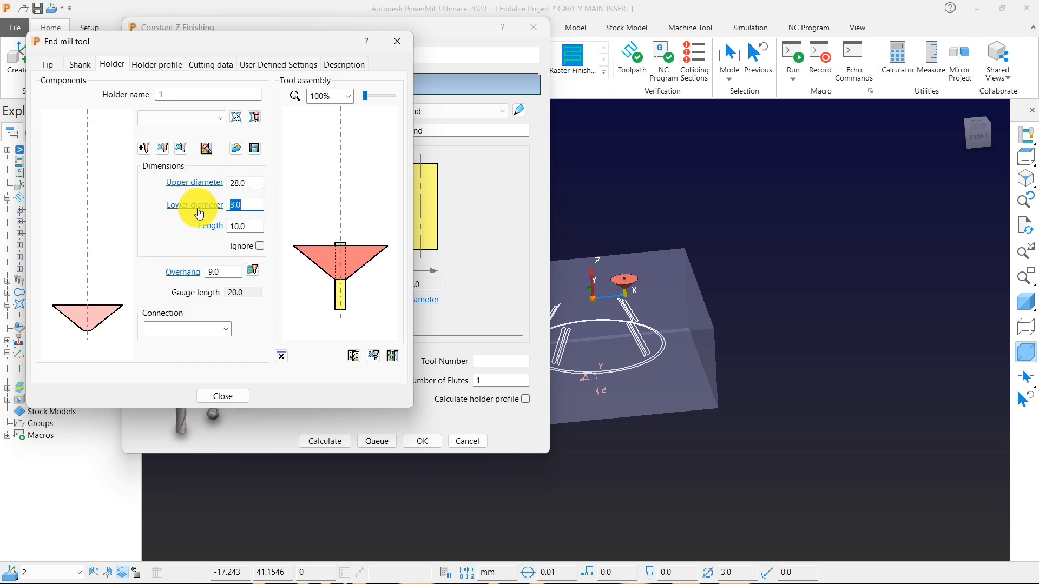
text(28)
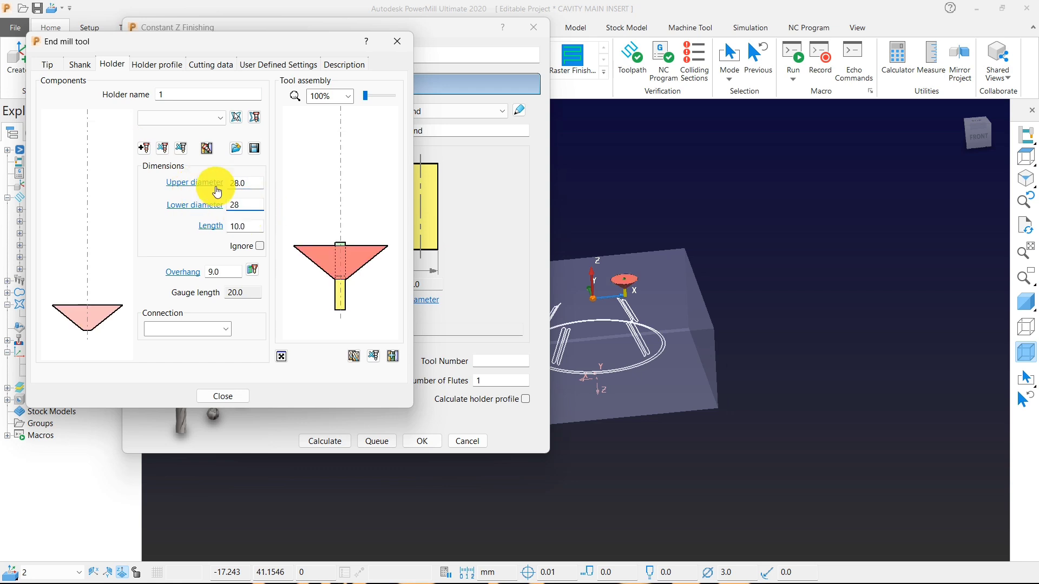
click(252, 226)
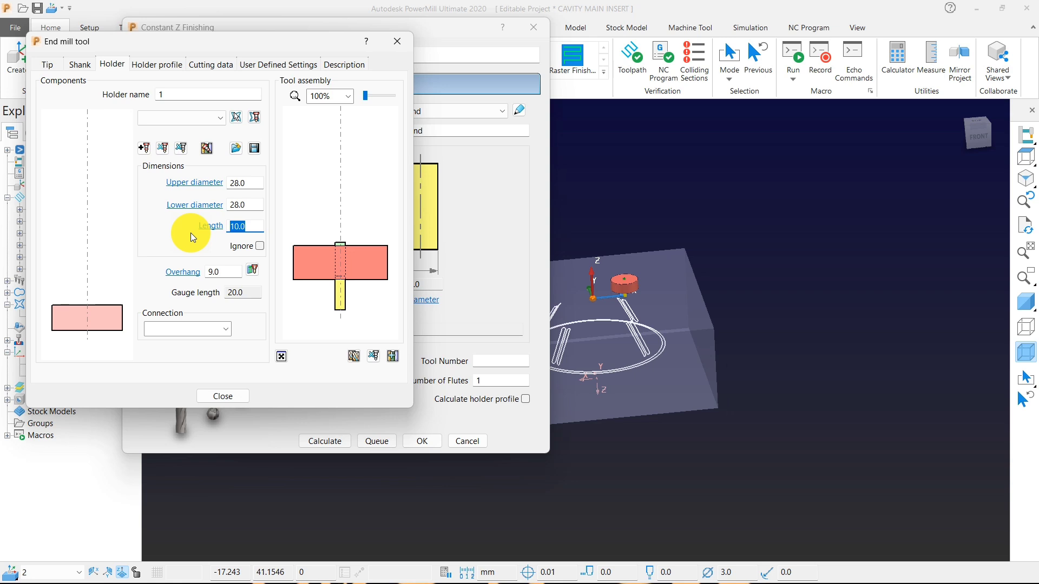
text(50)
key(Return)
click(521, 217)
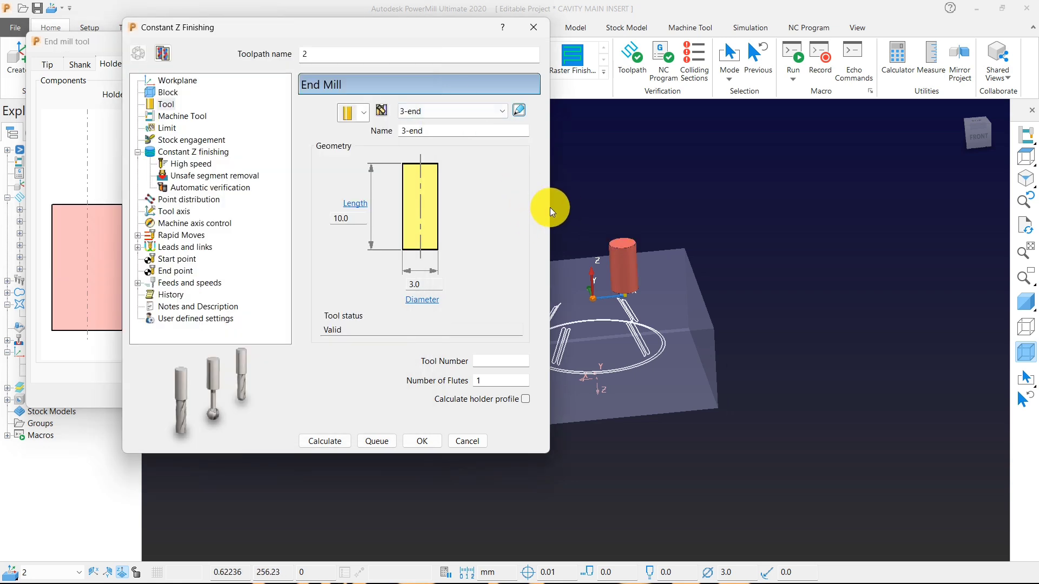
Set the finishing toolpath's combined thickness to 0.05 and minimum stepdown to 0.1, then calculate it and close its settings.
click(188, 152)
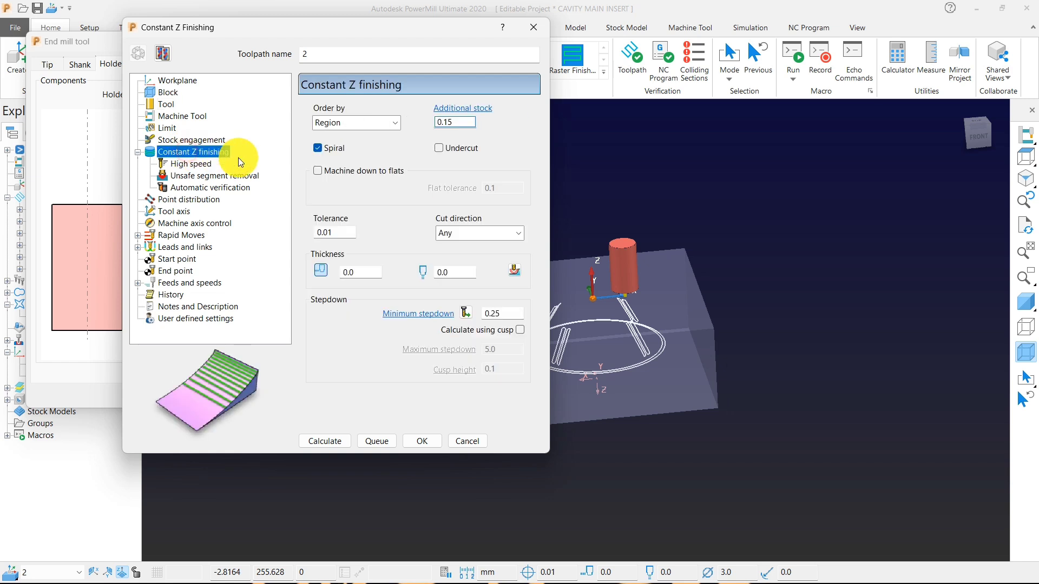
drag(355, 273, 296, 259)
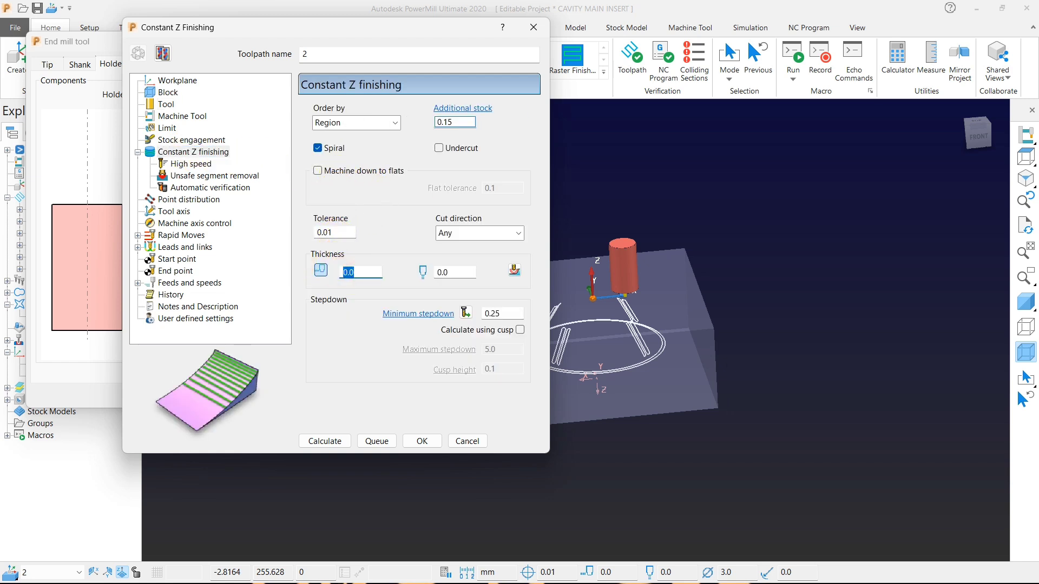
text(.0)
click(320, 269)
drag(514, 315, 437, 305)
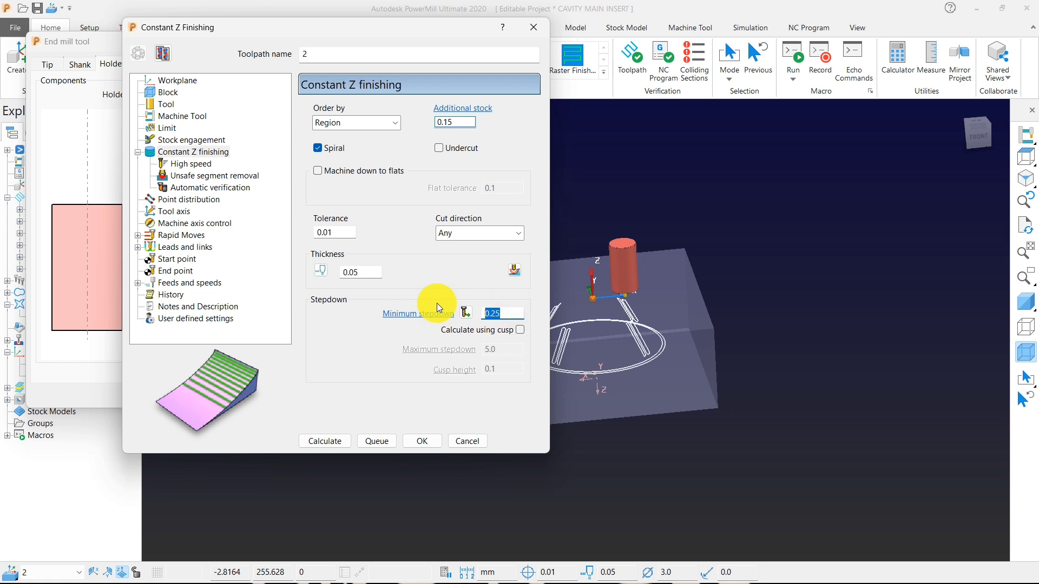
text(.1)
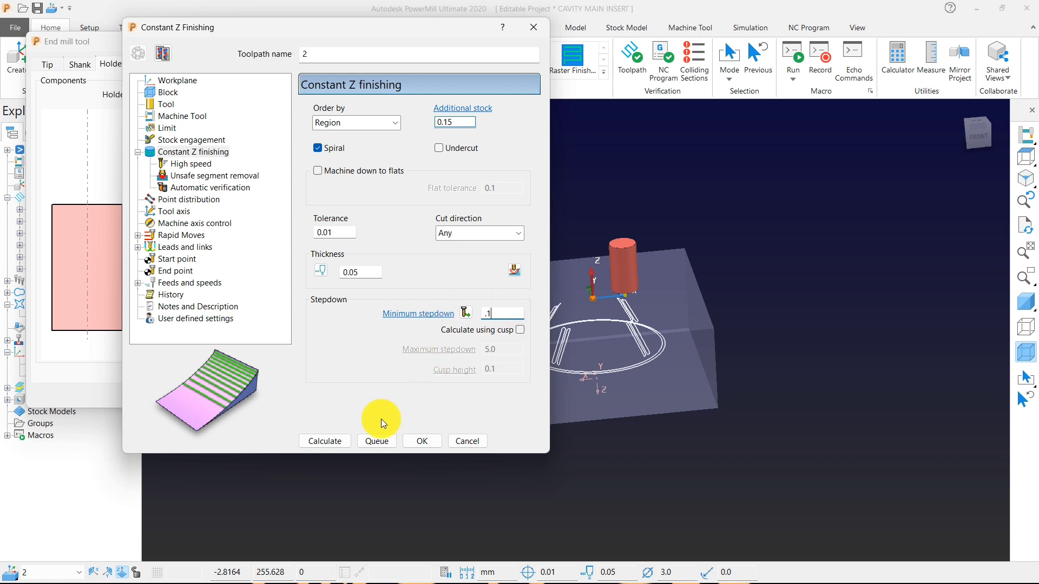
click(329, 442)
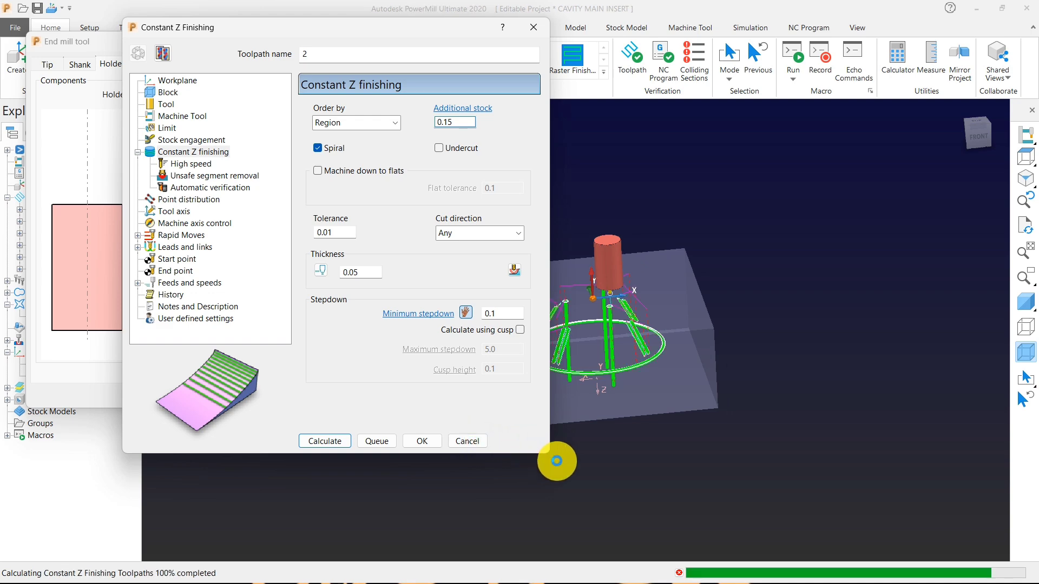
click(465, 442)
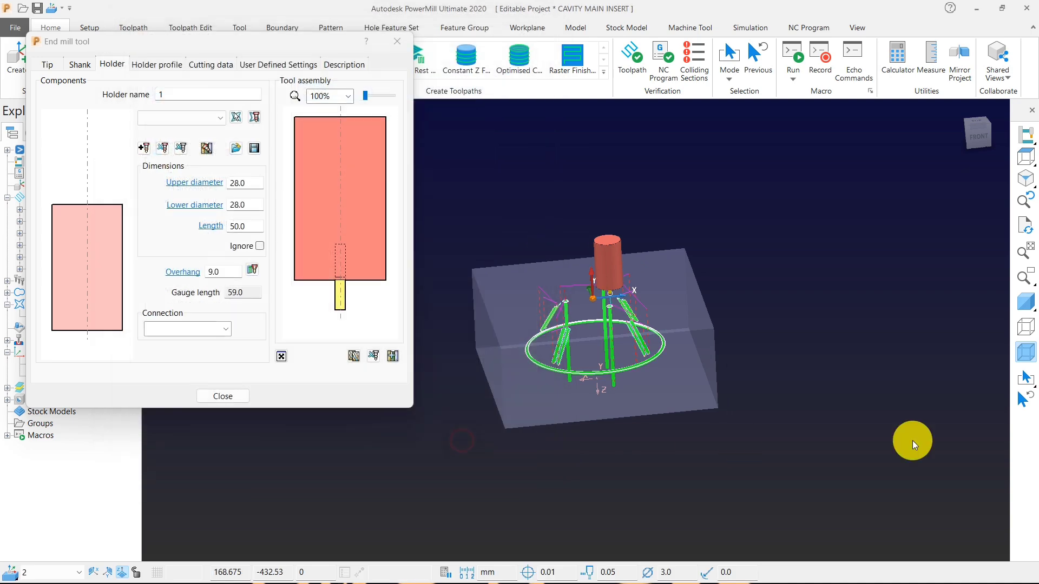
Close the tool definition and delete the finishing toolpath's segments inside the three top holes, selecting them in the top view.
click(1025, 157)
click(210, 401)
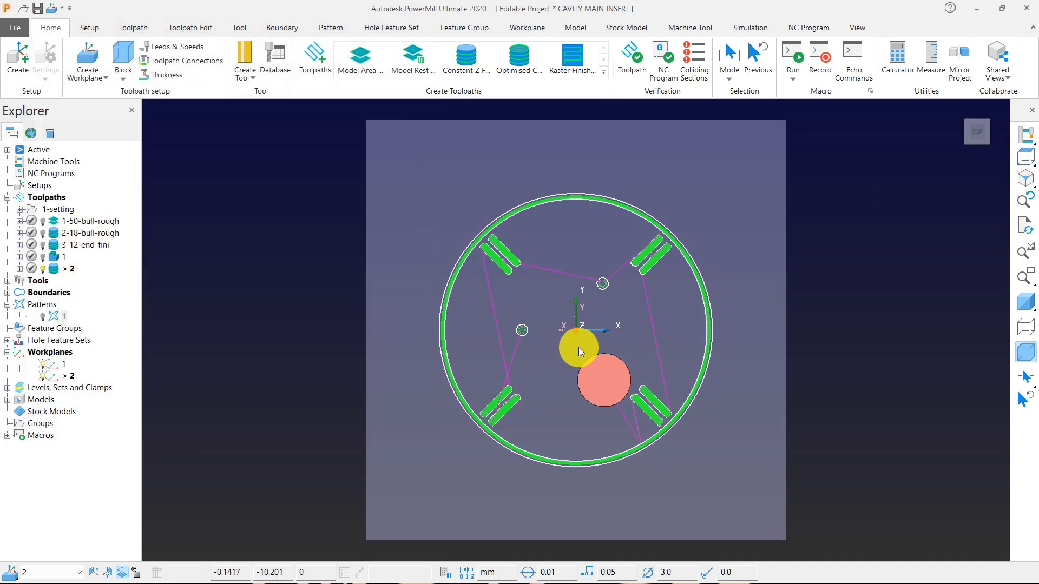
scroll(578, 347, up, 5)
drag(468, 361, 470, 362)
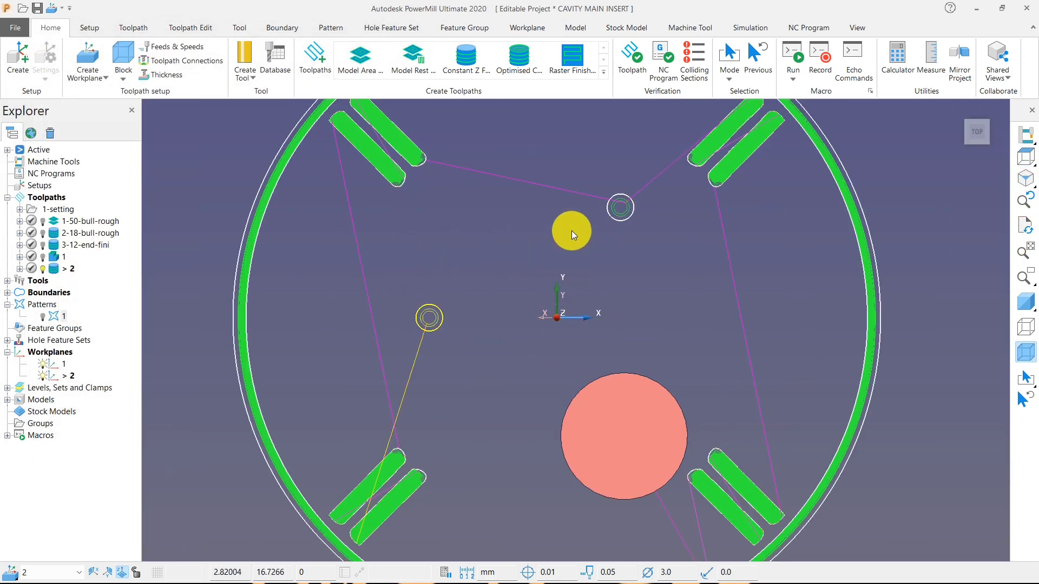
drag(637, 239, 637, 238)
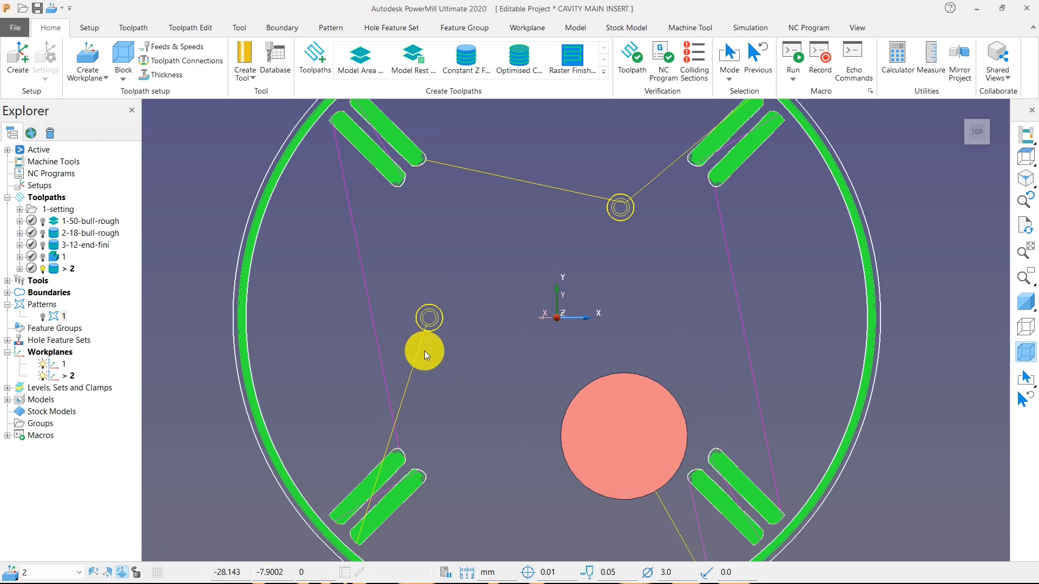
right_click(425, 317)
mouse_move(557, 515)
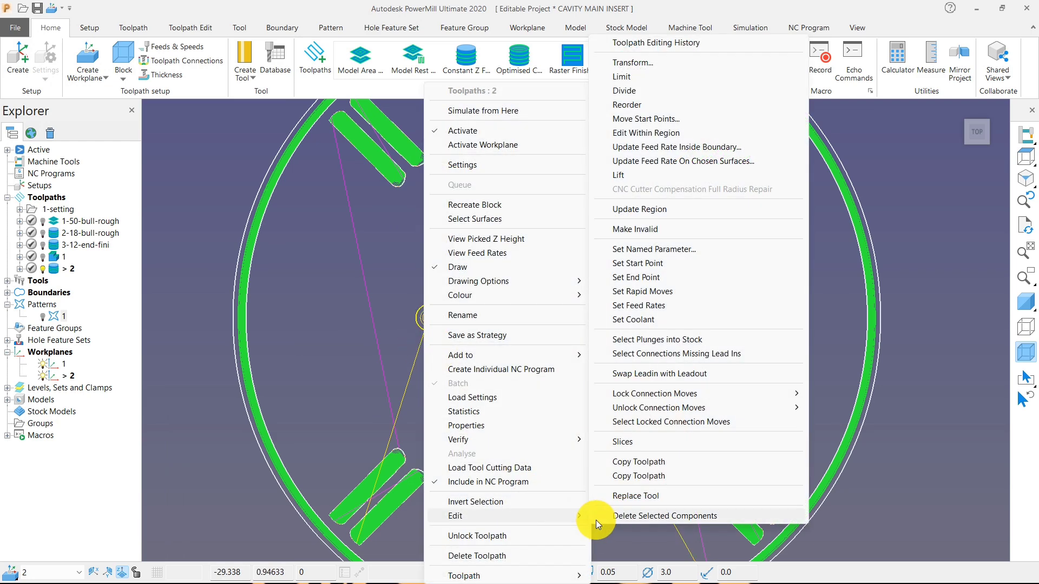
click(610, 521)
Examine the remaining groove and channel passes in the front view, including their link moves and the tool holder.
middle_drag(631, 441, 434, 334)
scroll(511, 297, down, 2)
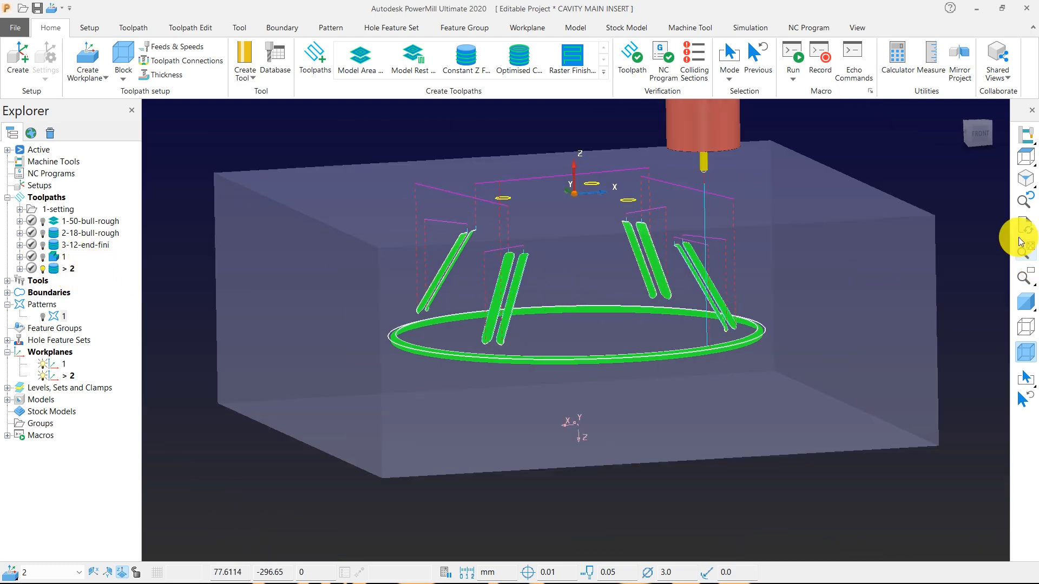
mouse_move(1027, 151)
click(914, 157)
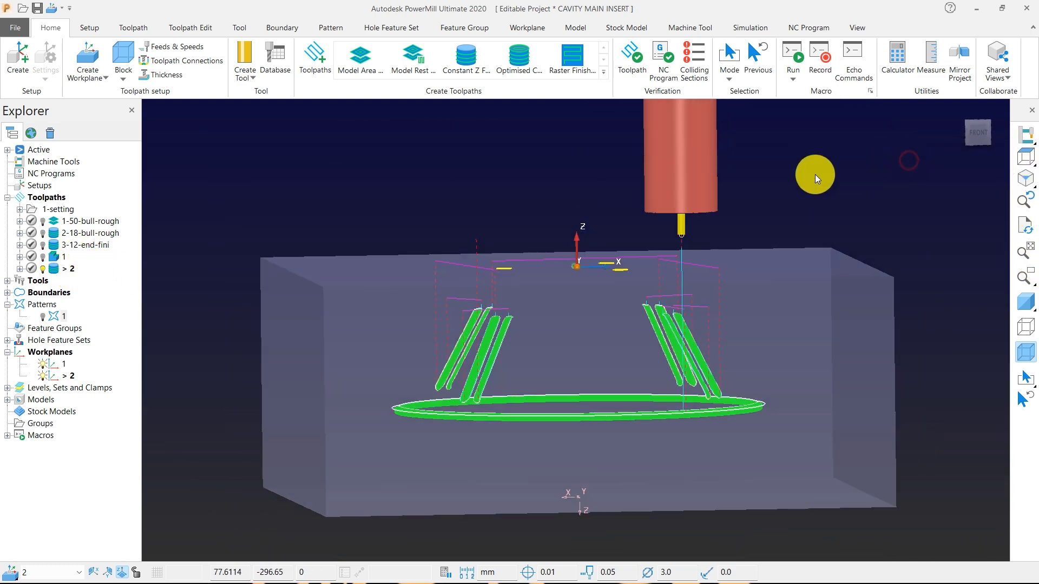
scroll(497, 407, up, 3)
scroll(443, 407, down, 2)
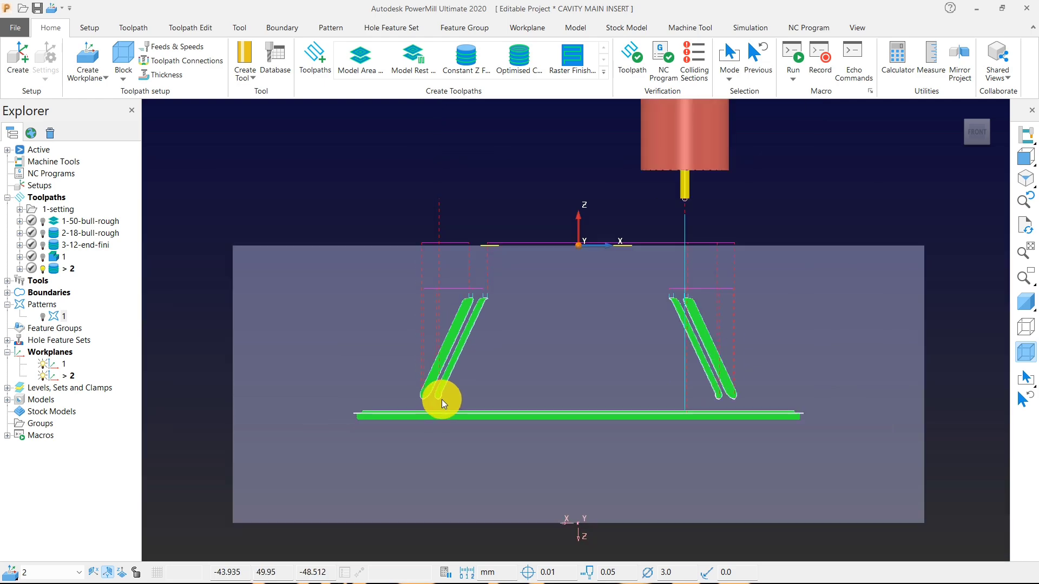
middle_drag(540, 372, 642, 344)
click(1026, 156)
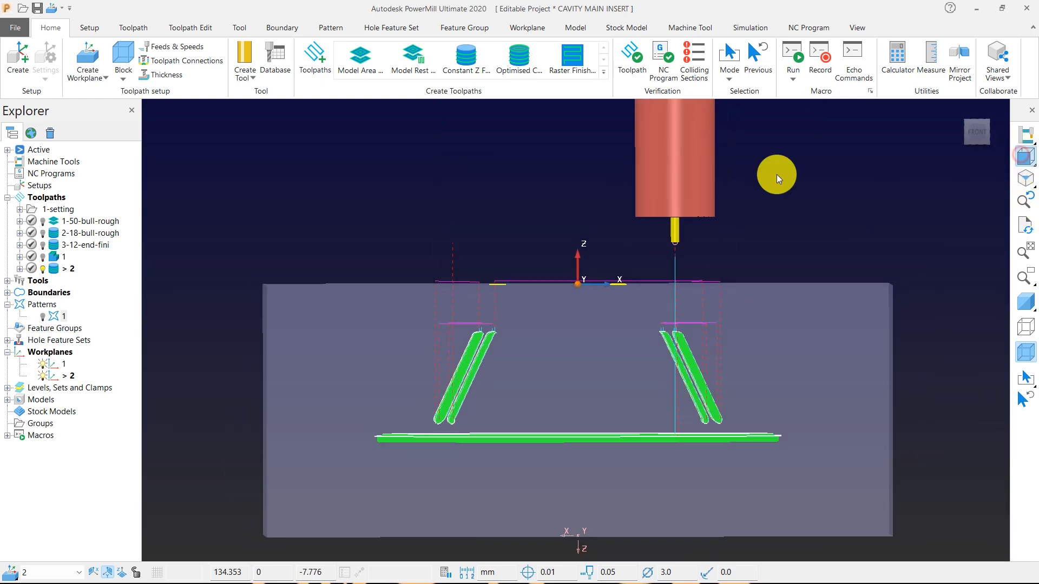
Create a copy of the 3-end finishing toolpath 2.
right_click(63, 268)
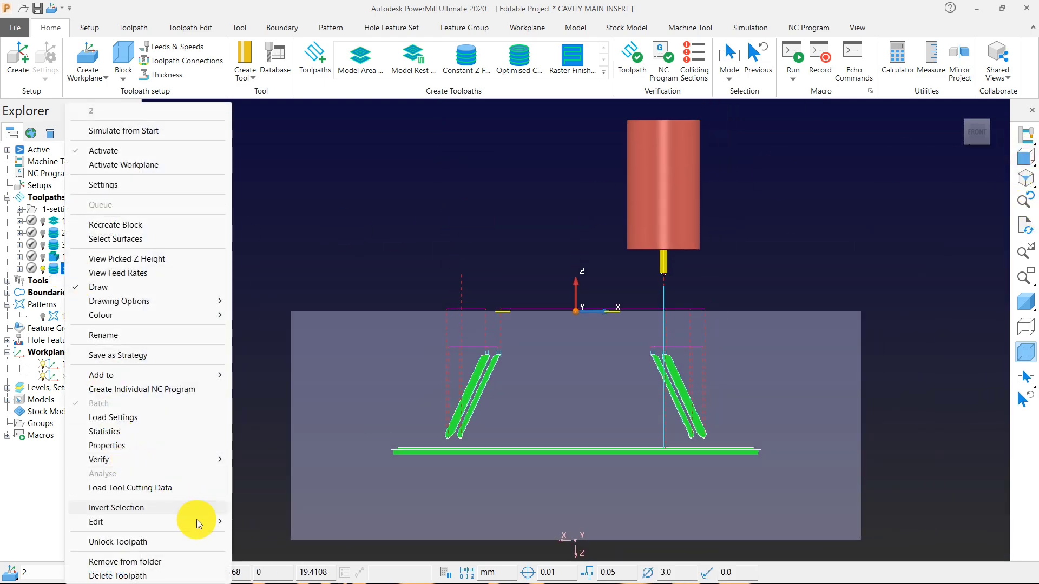
mouse_move(207, 522)
click(303, 483)
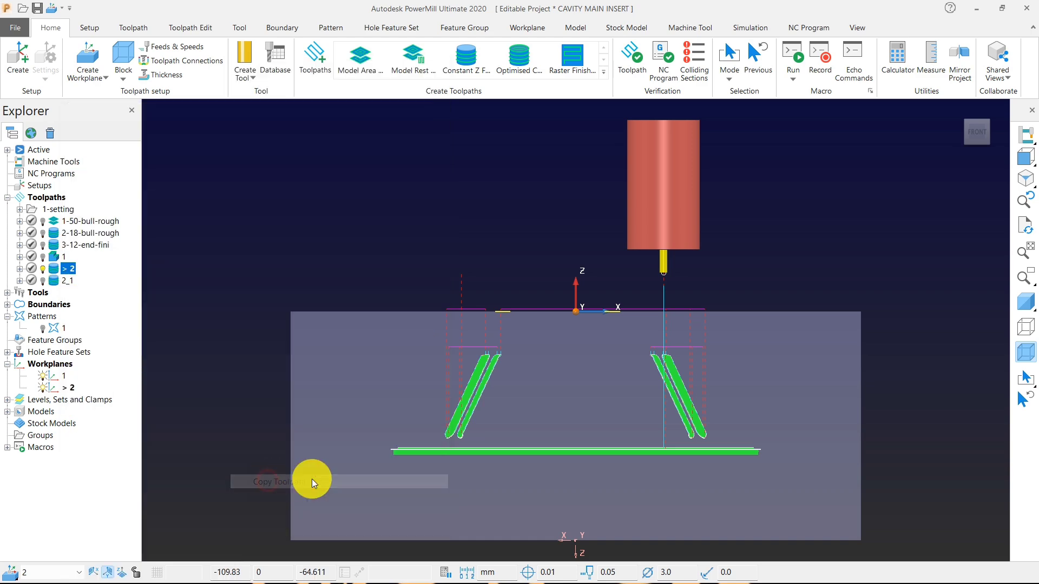
Select the base channel passes of toolpath 2 in the front view and delete them.
drag(366, 444, 729, 502)
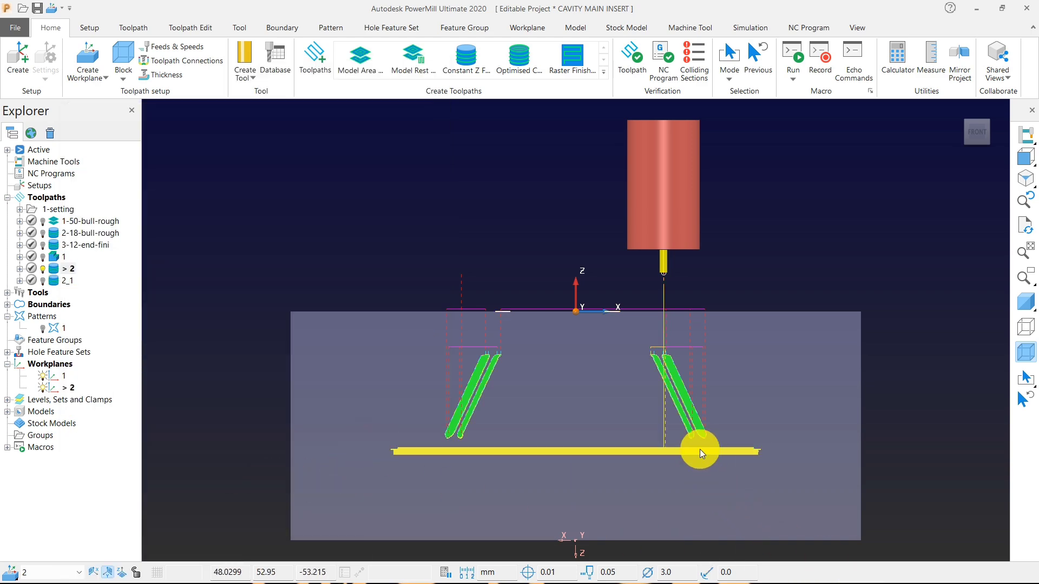
click(700, 450)
click(743, 483)
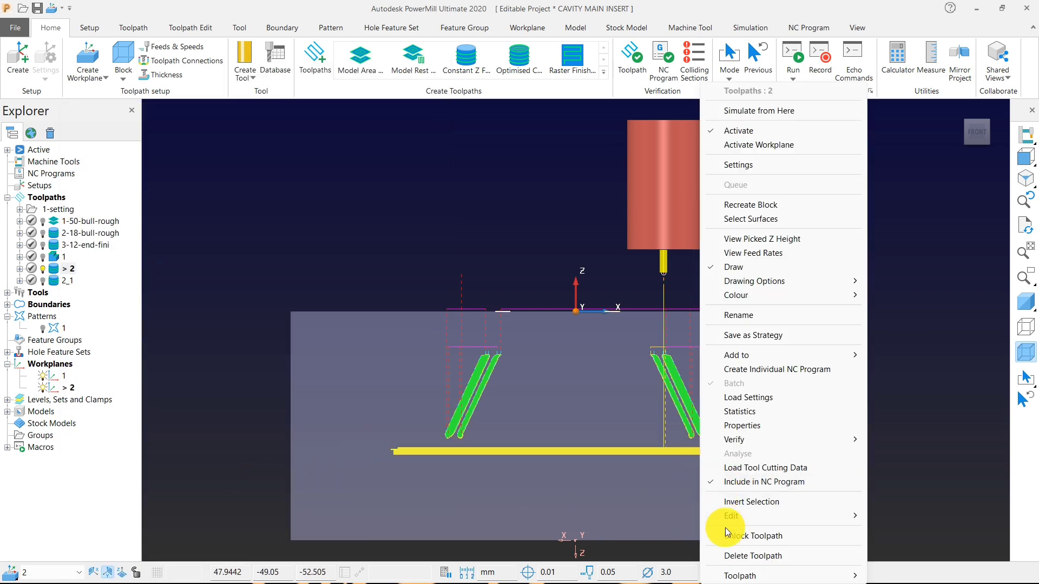
mouse_move(725, 518)
click(670, 516)
Verify toolpath 2 for collisions against the models, with collision depth calculation and tool adjustment enabled, and accept the check.
middle_drag(550, 358, 581, 372)
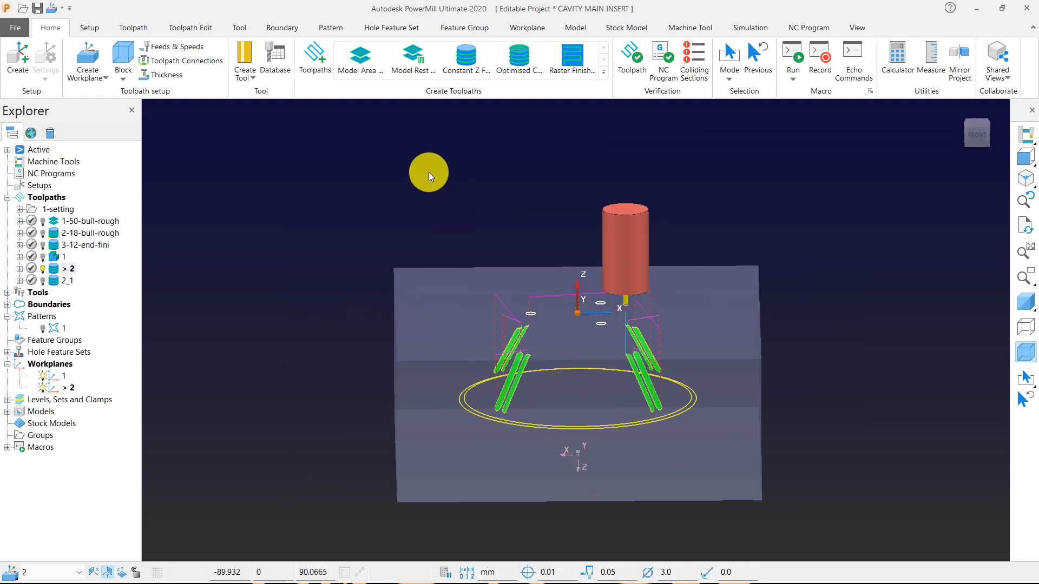
click(628, 61)
click(433, 61)
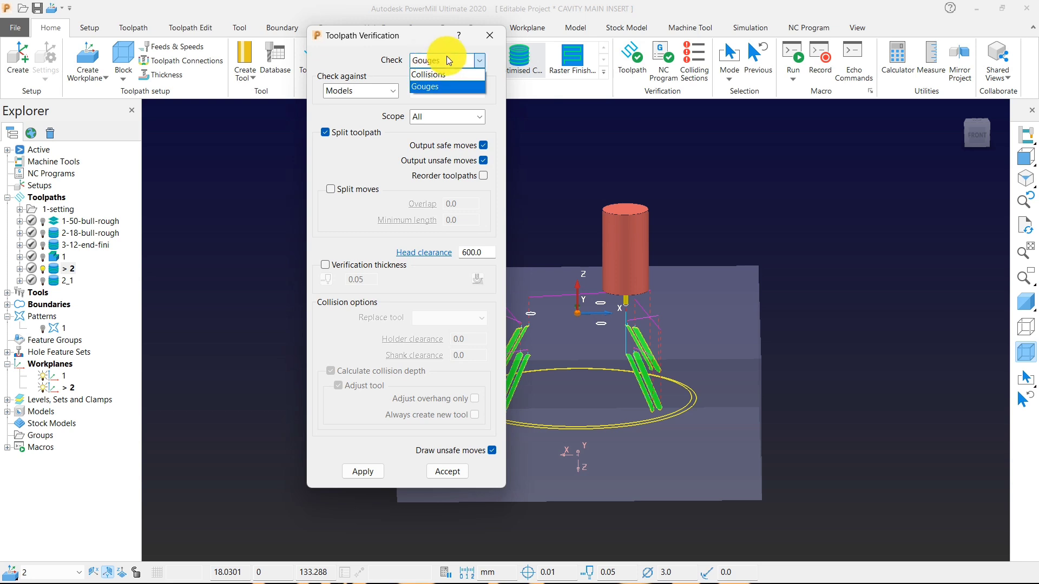
click(444, 74)
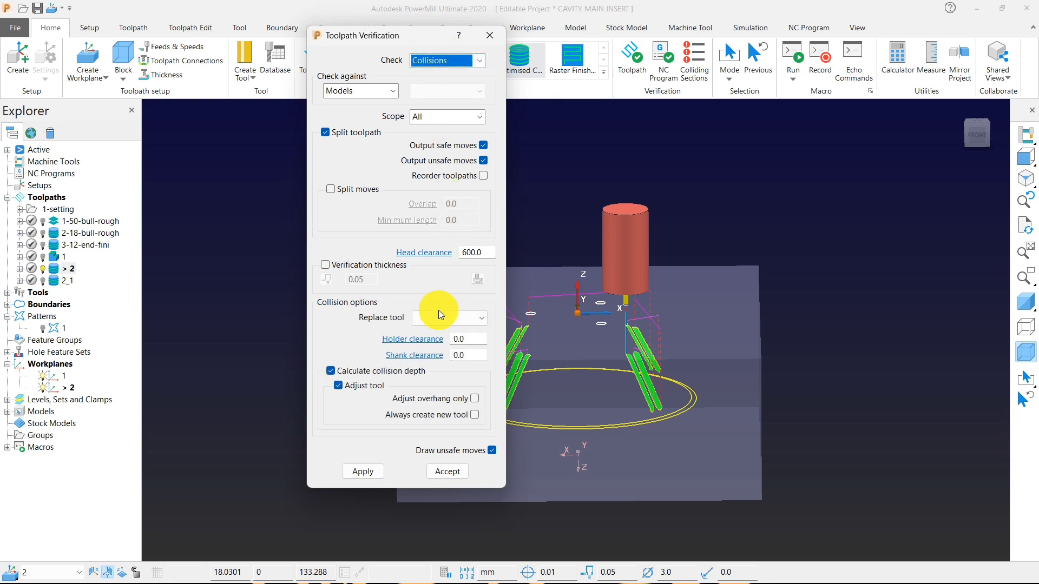
click(362, 471)
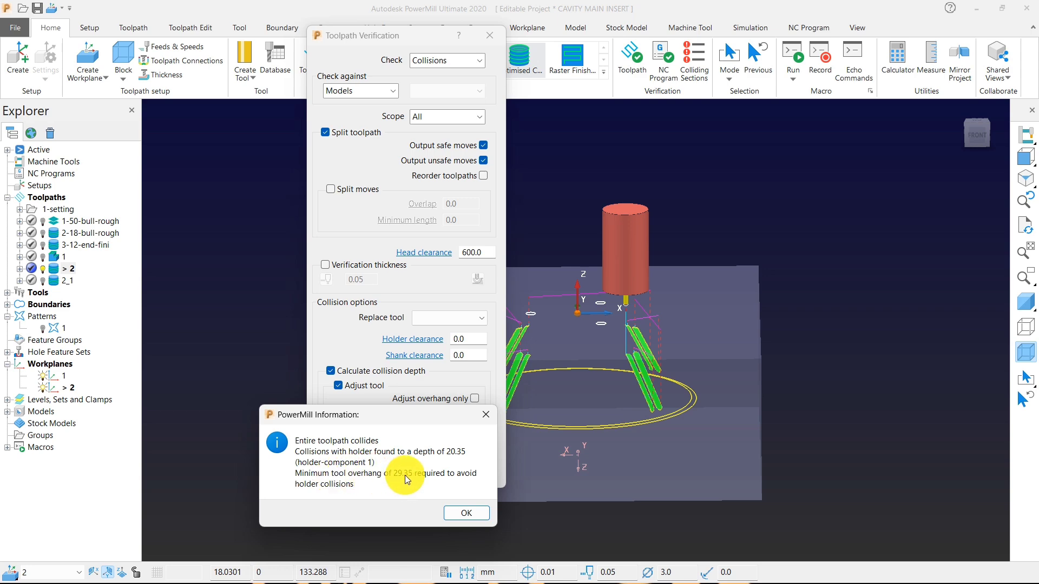
click(472, 513)
click(456, 479)
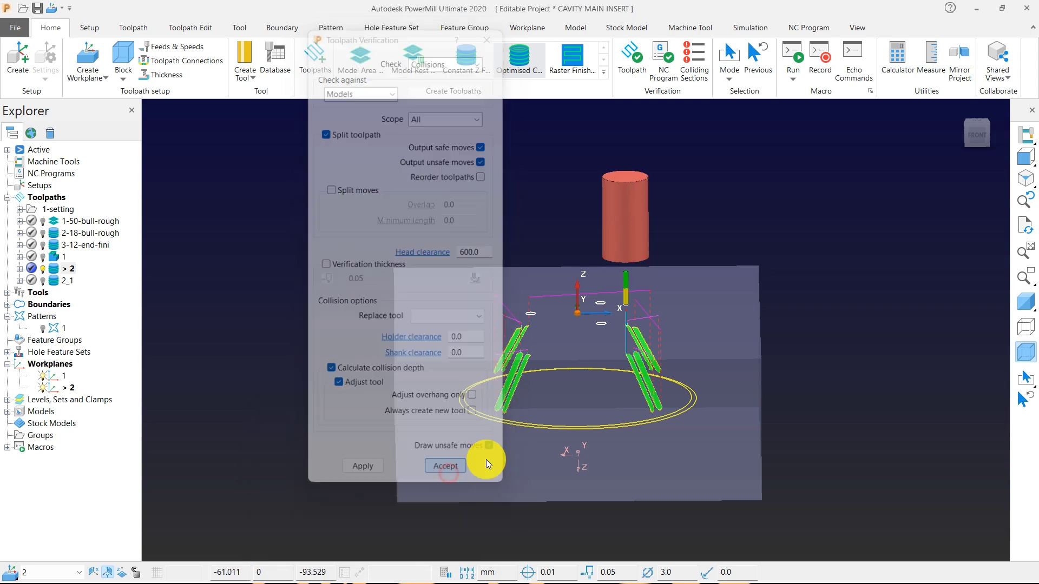
Inspect the holder overhang of the adjusted tool 3-end_1 in its tool definition, then close the definition.
scroll(520, 386, up, 5)
scroll(459, 361, up, 2)
scroll(459, 361, down, 8)
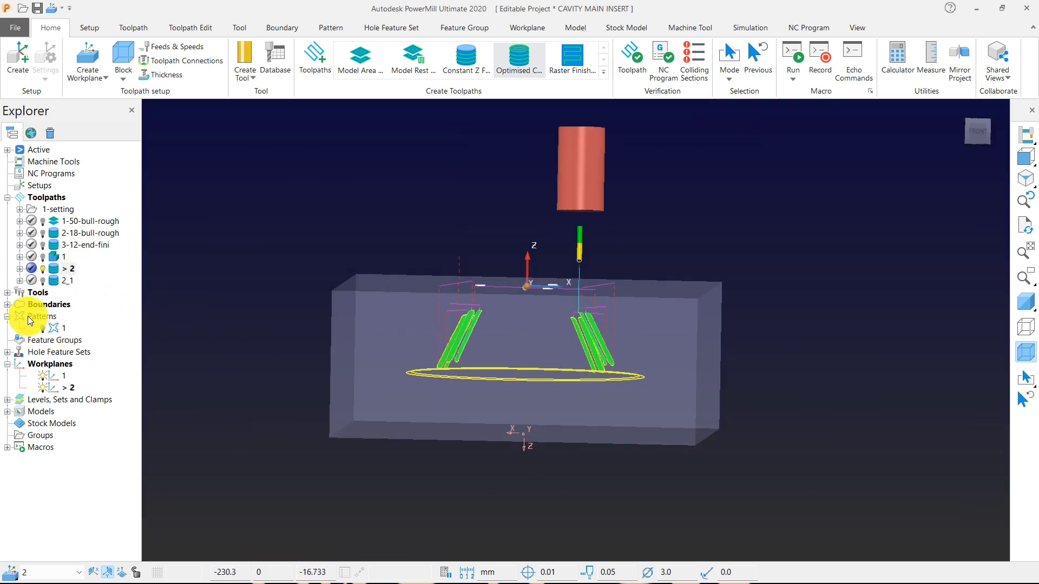
click(8, 293)
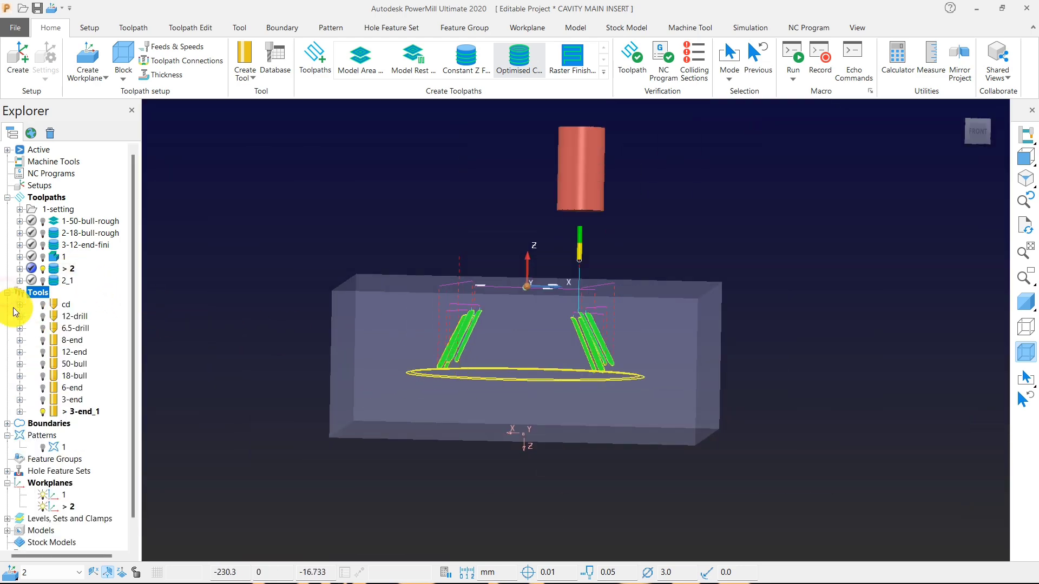
right_click(86, 414)
click(129, 172)
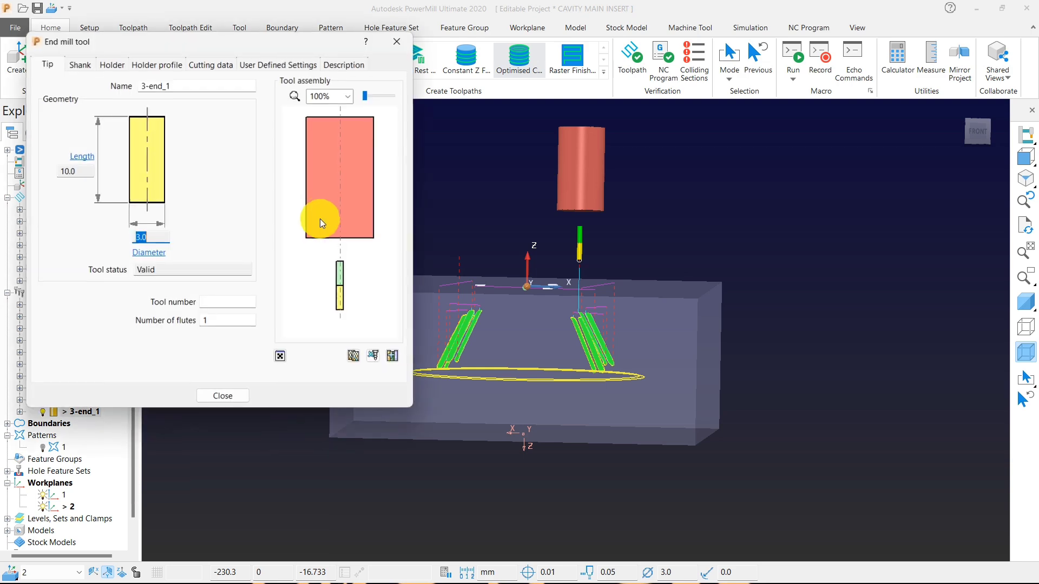
click(113, 64)
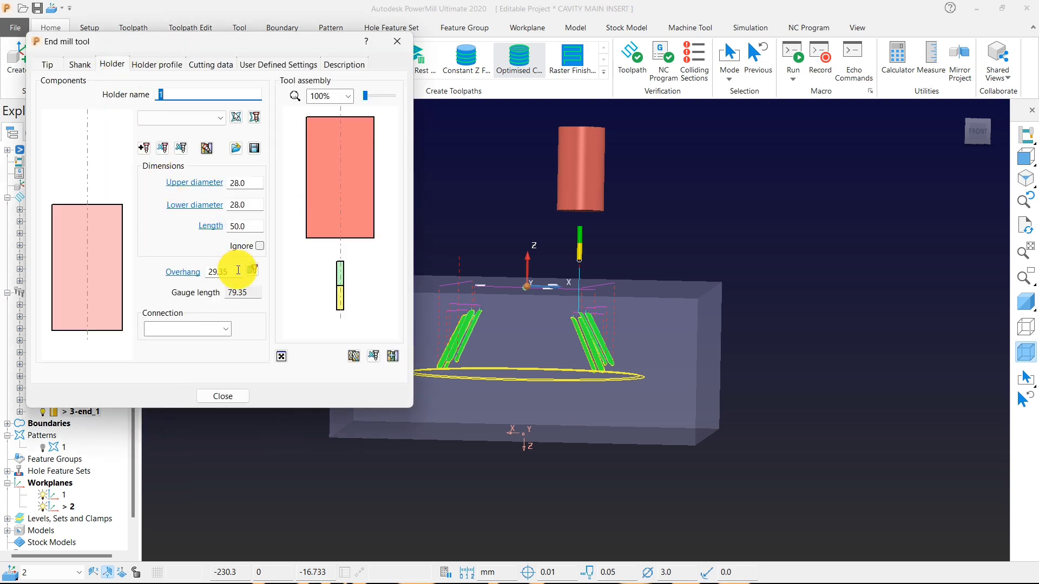
drag(234, 272, 209, 273)
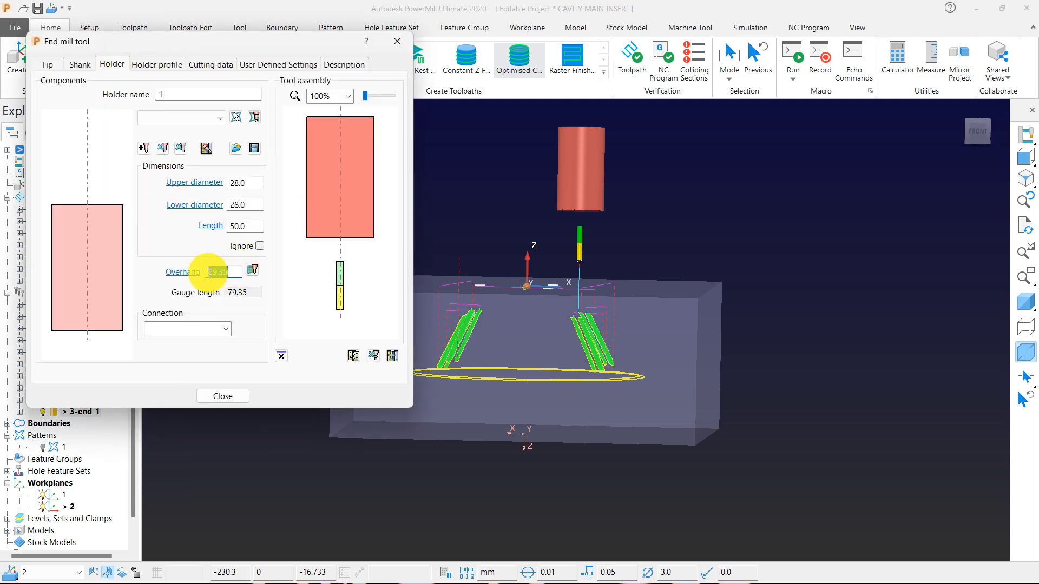
click(233, 401)
Activate the copied toolpath 2_1 and verify it for collisions against the models, adjusting its tool.
scroll(583, 234, up, 3)
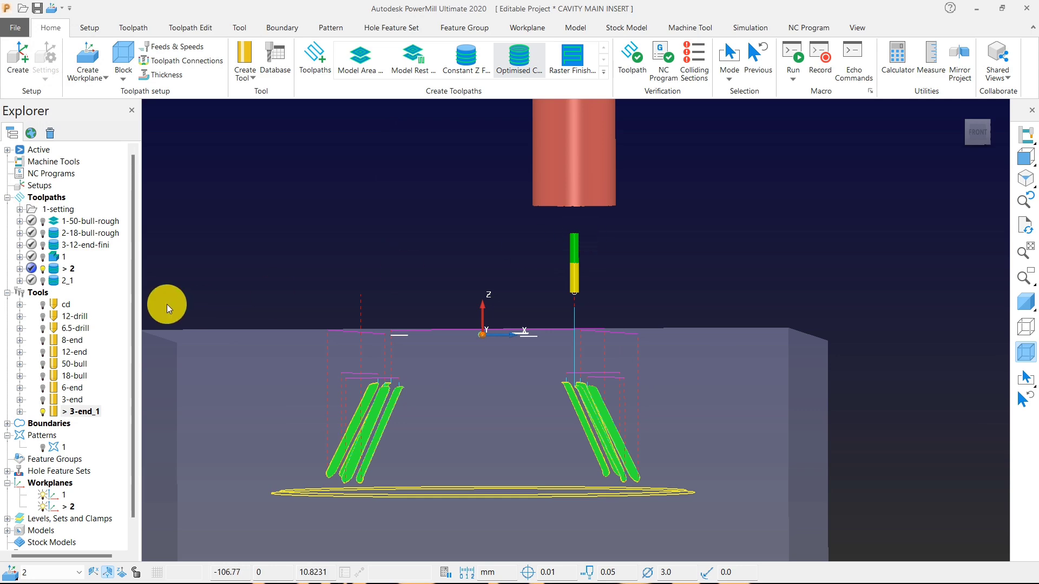
scroll(413, 406, up, 4)
scroll(409, 423, down, 3)
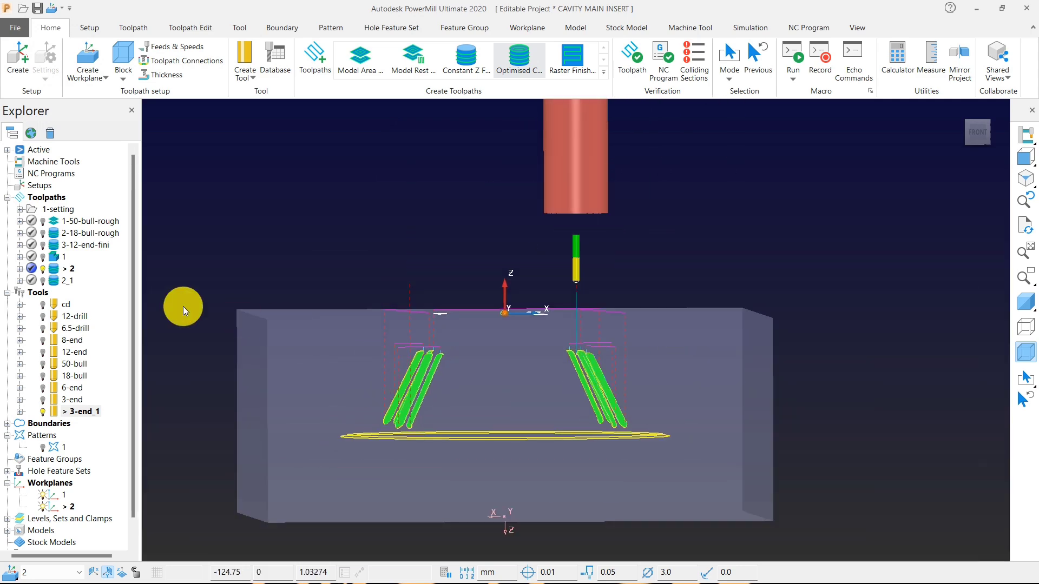
scroll(356, 428, up, 4)
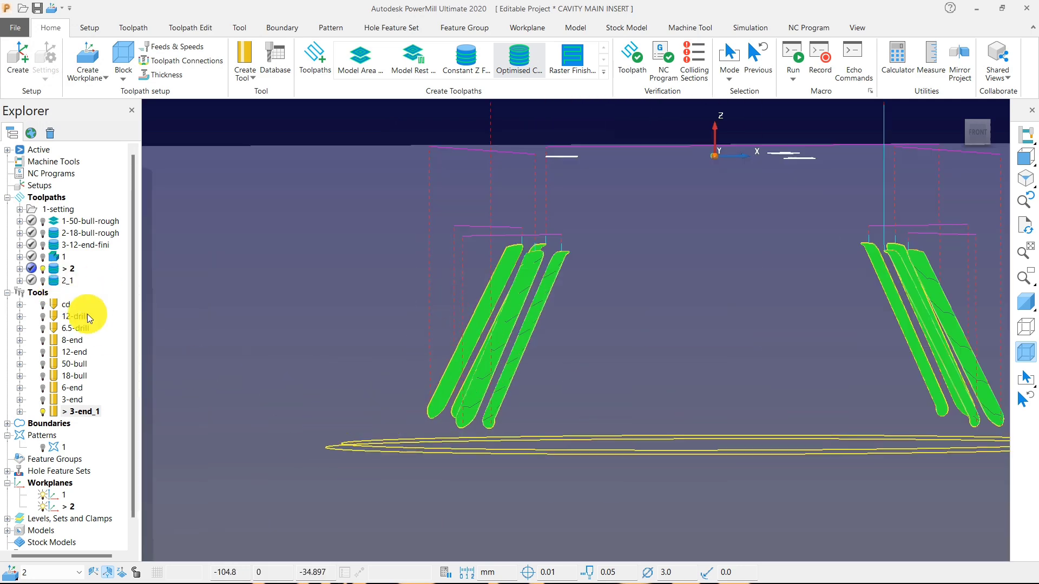
click(55, 282)
click(635, 64)
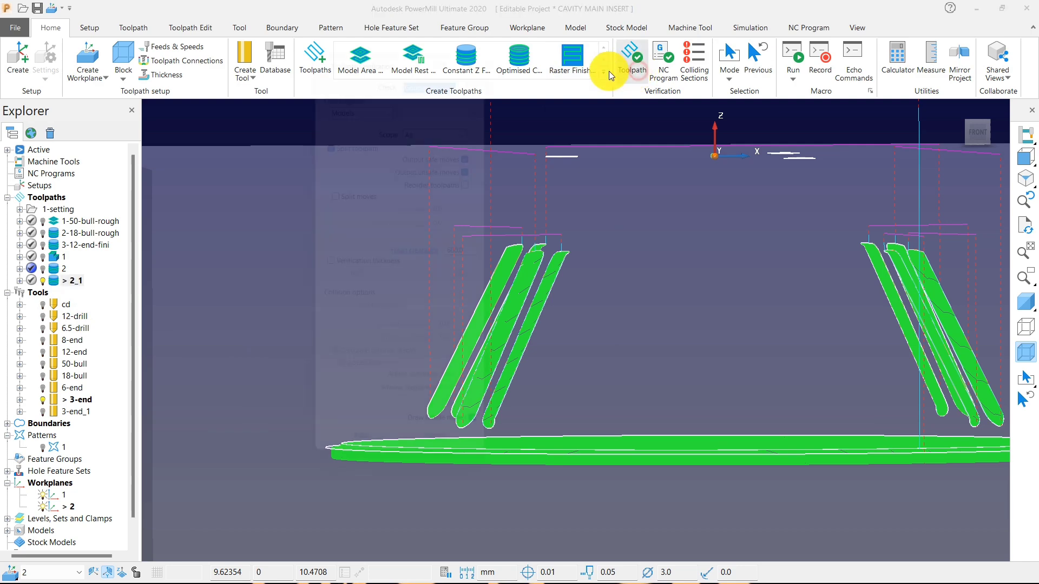
click(427, 61)
click(421, 74)
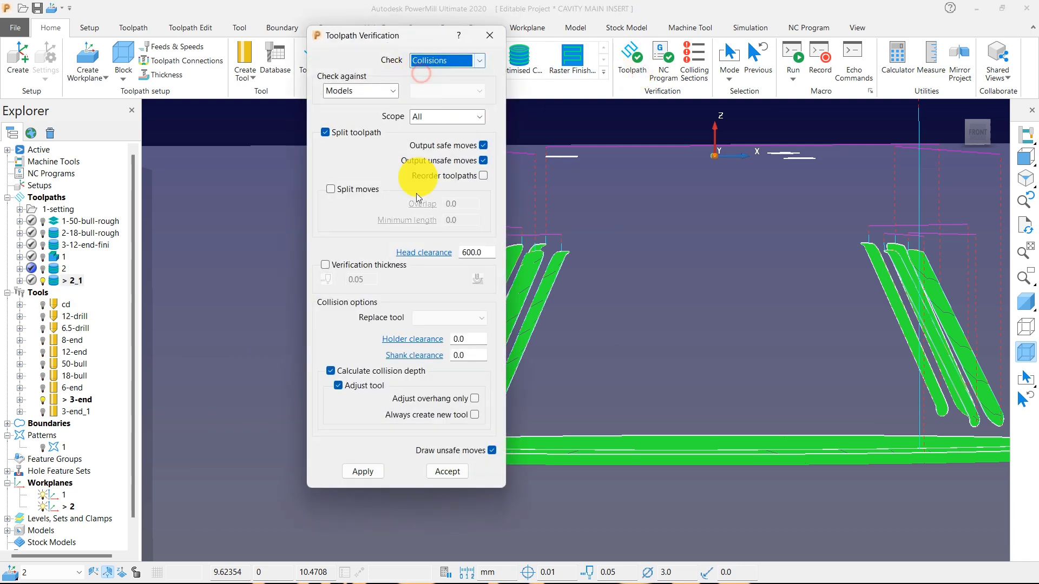
click(373, 472)
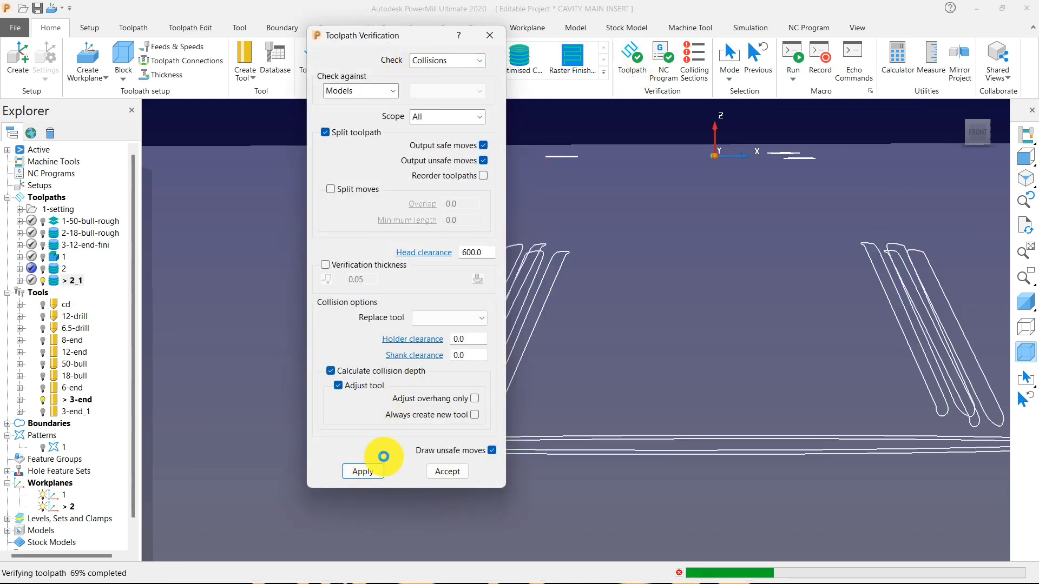
click(482, 501)
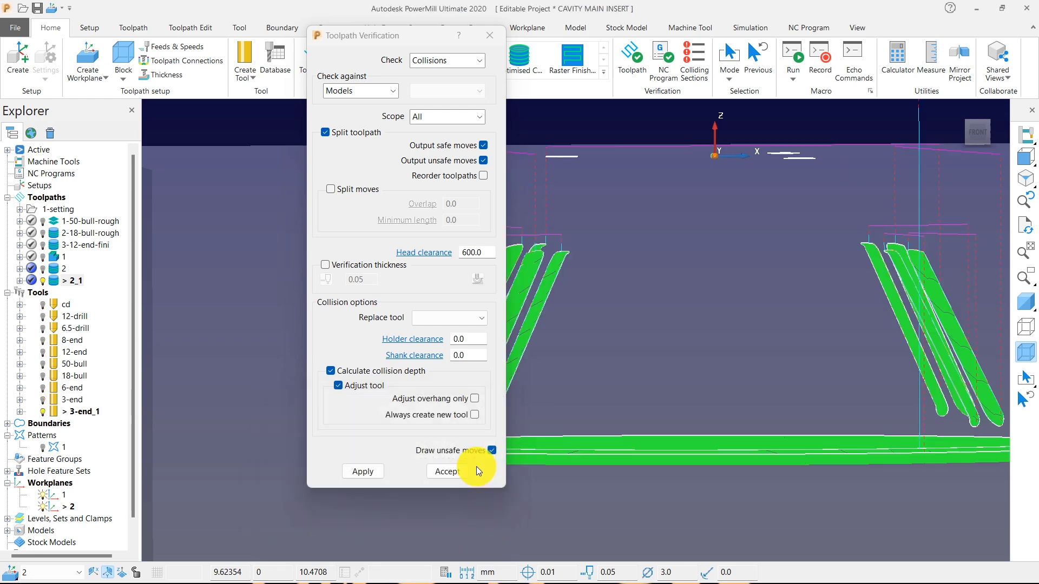
click(463, 470)
Delete the original toolpath 2, keeping only its copy.
scroll(445, 359, down, 5)
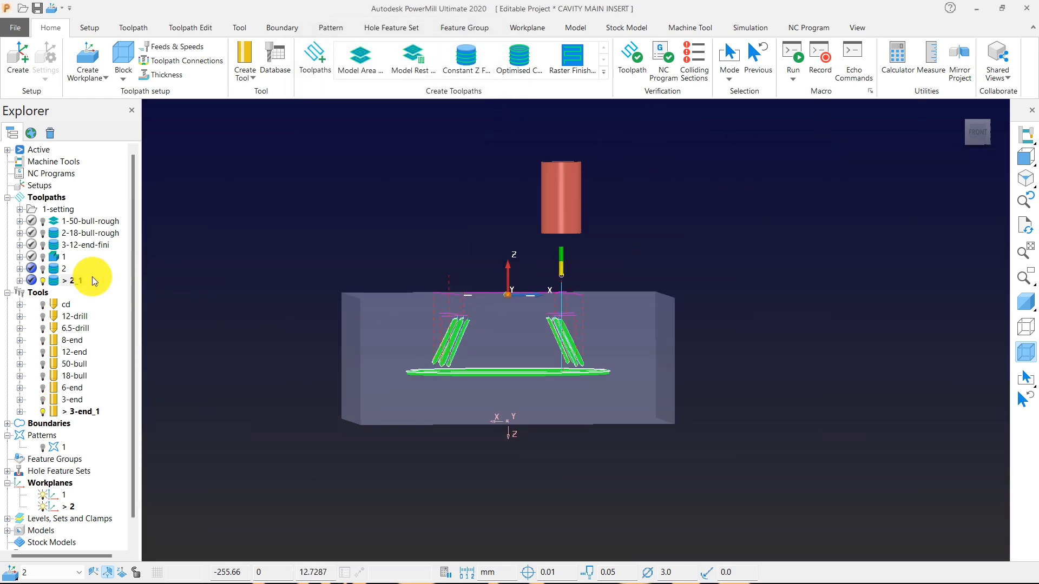
right_click(66, 269)
click(148, 572)
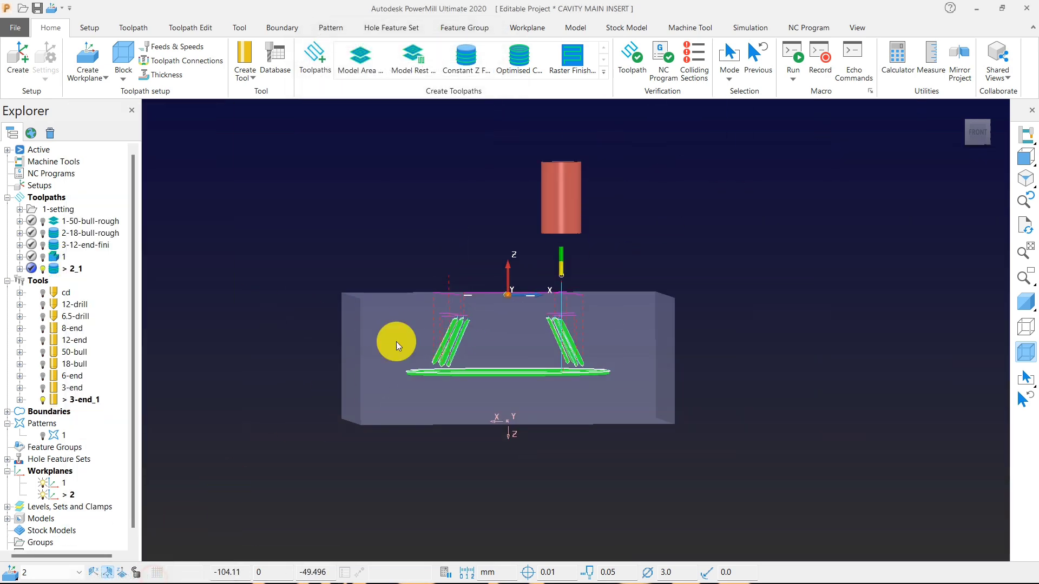
Collapse the tool list and rename the offset flat toolpath 1 as 4-12-end-flat.
middle_drag(396, 342, 551, 359)
scroll(551, 358, up, 5)
middle_drag(393, 359, 395, 325)
scroll(394, 324, down, 5)
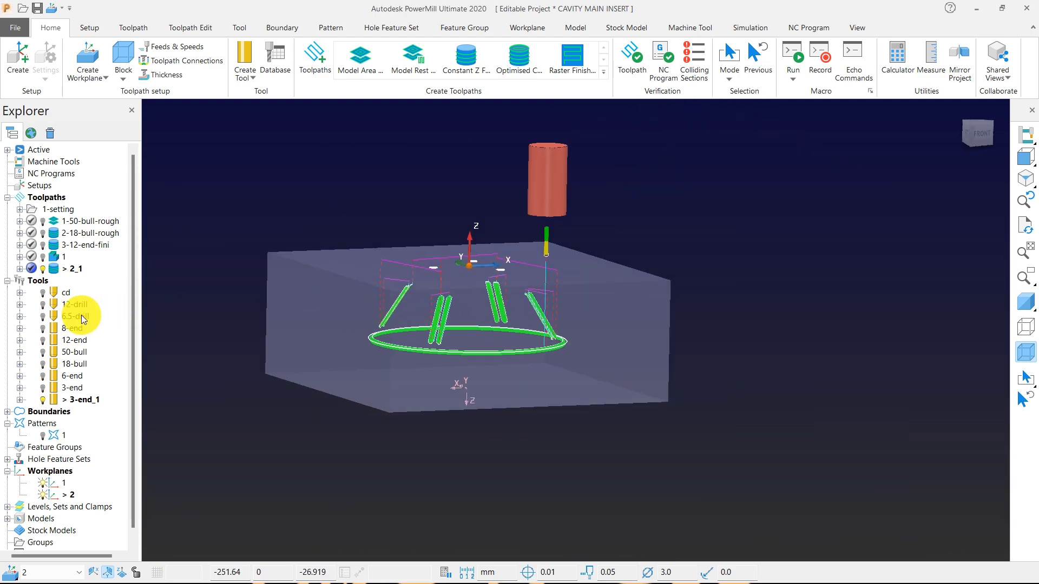
double_click(34, 281)
double_click(61, 258)
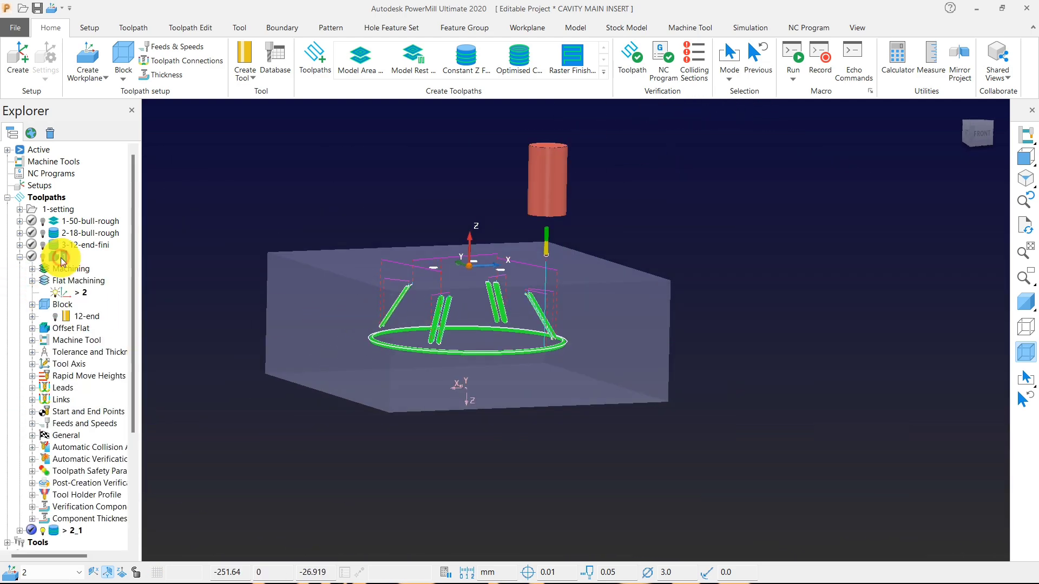
click(20, 257)
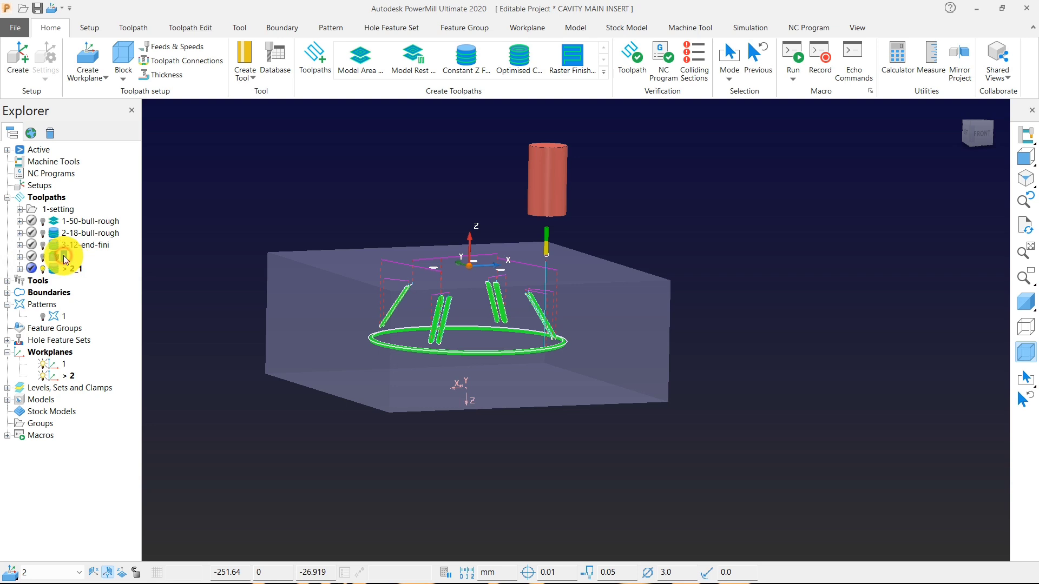
text(4)
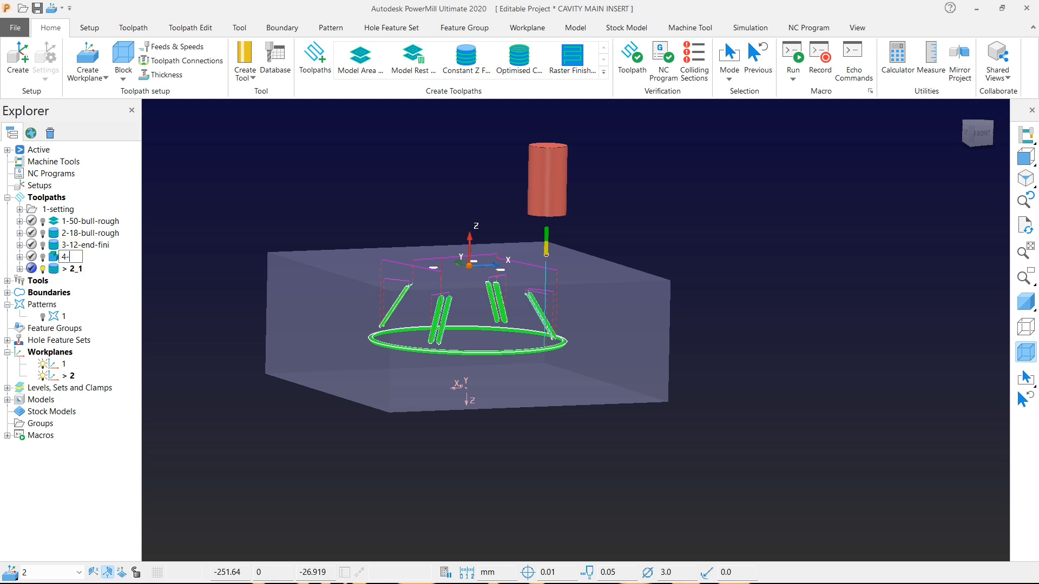
text(-12)
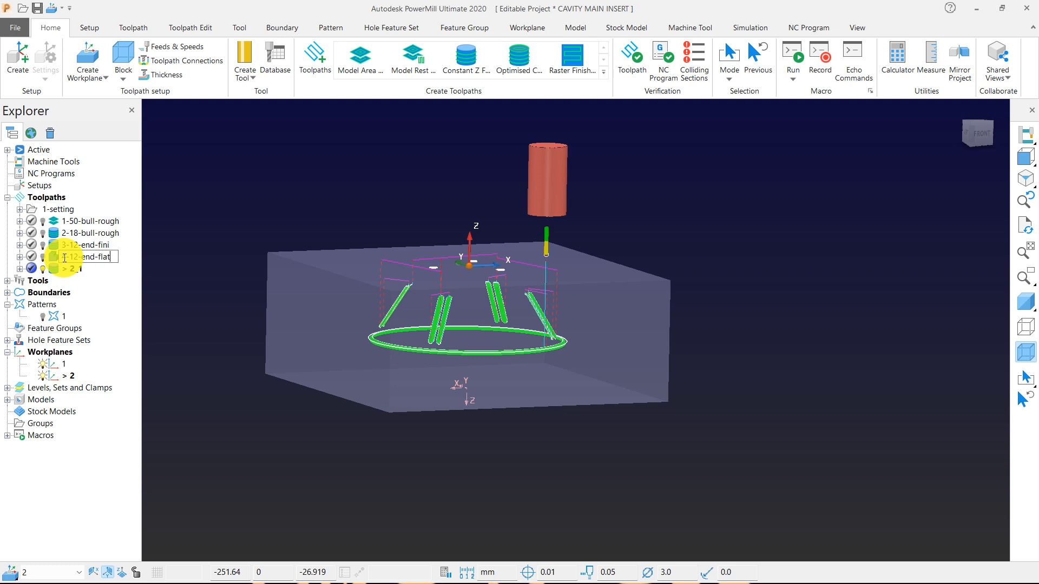
text(-end-flat)
Rename the toolpath 2_1 as 5-3-end-rest.
click(76, 270)
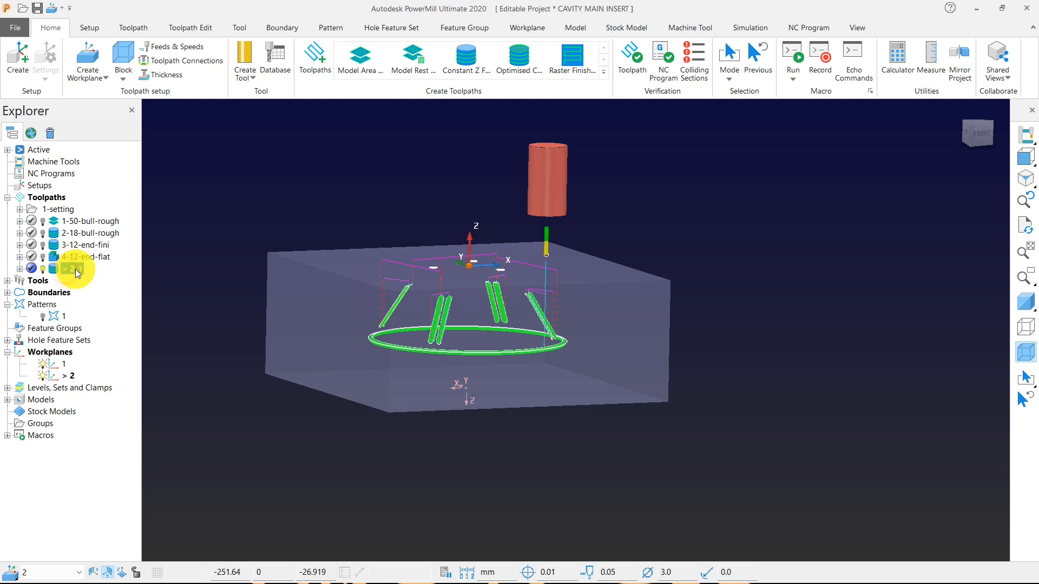
text(-)
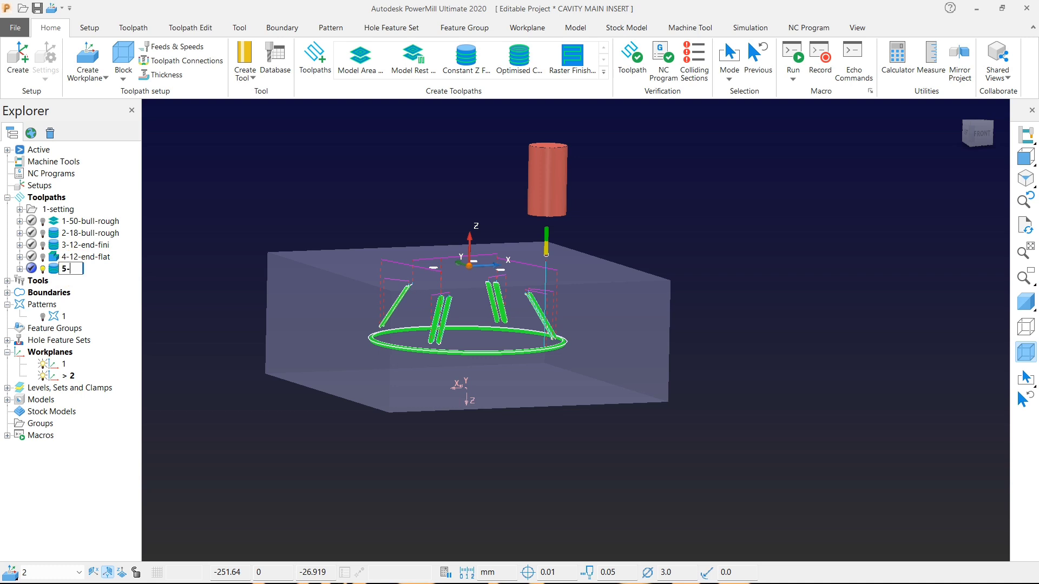
text(3-end-rest)
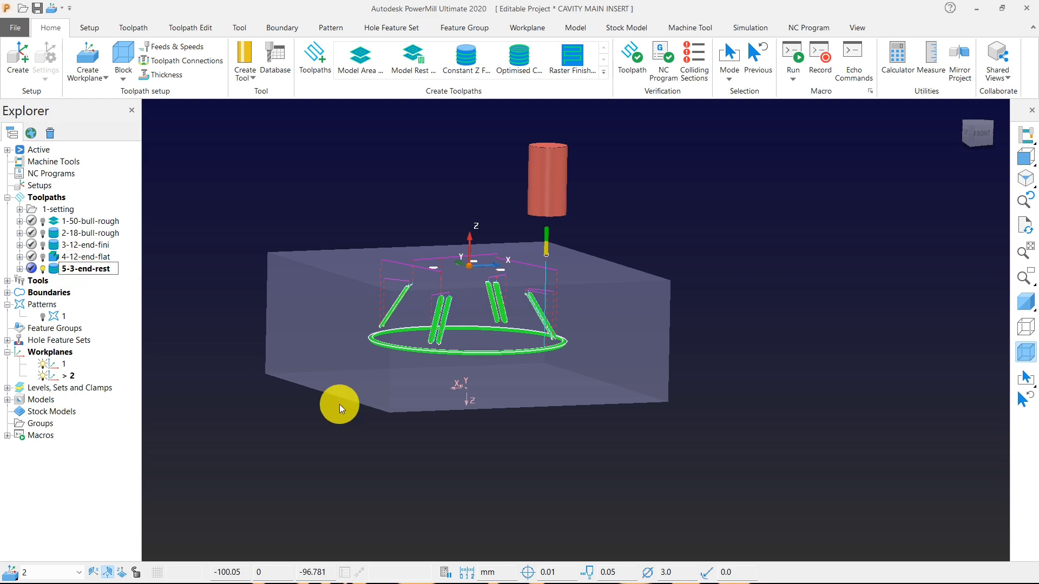
click(285, 223)
Set the 5-3-end-rest toolpath's spindle speed to 5000 rpm, cutting feed to 1600 mm/min and plunging feed to 300 mm/min, and apply them.
click(162, 49)
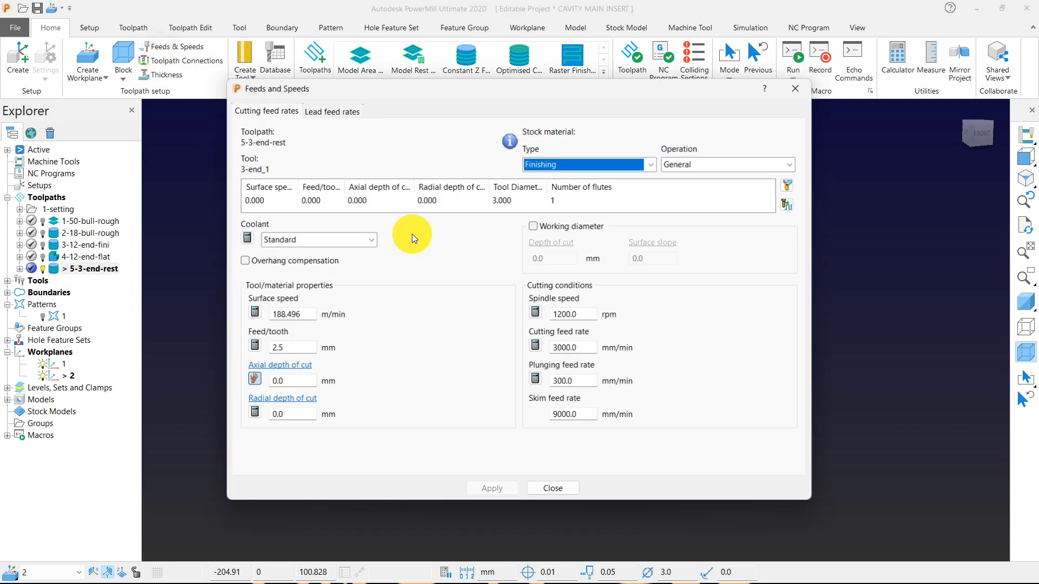
double_click(573, 314)
text(5)
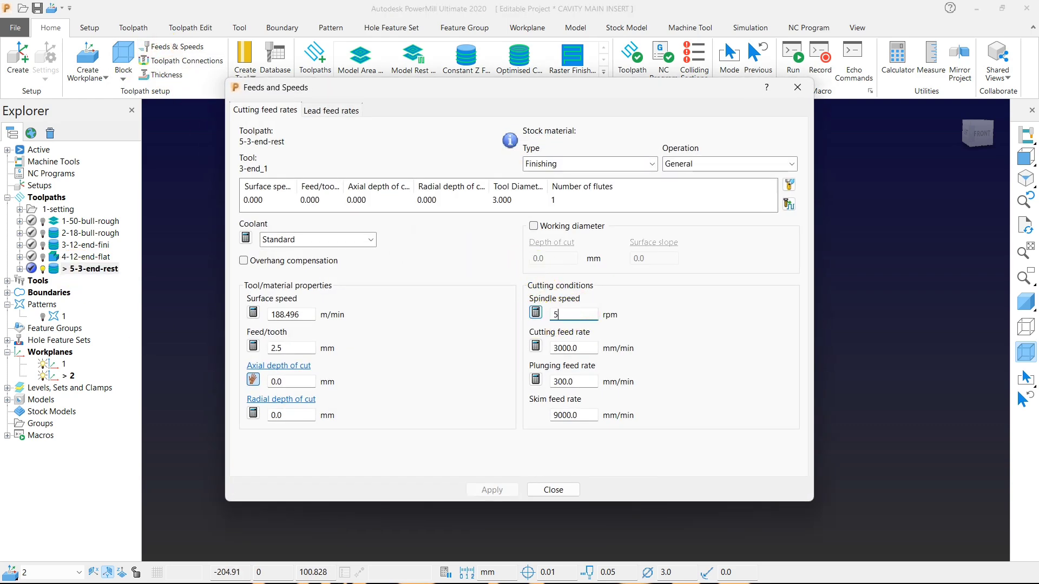
click(592, 348)
text(1600)
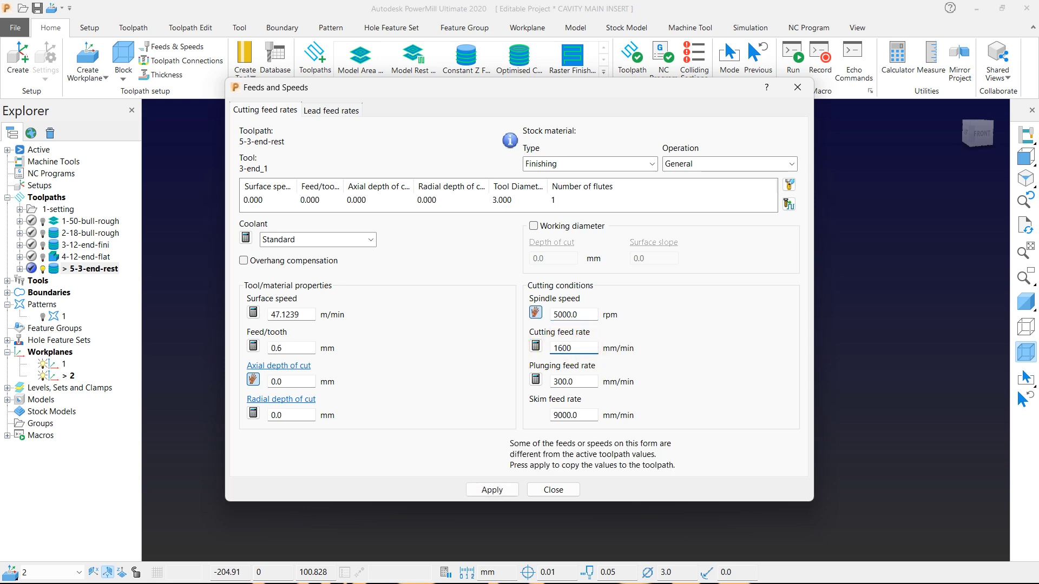
key(Tab)
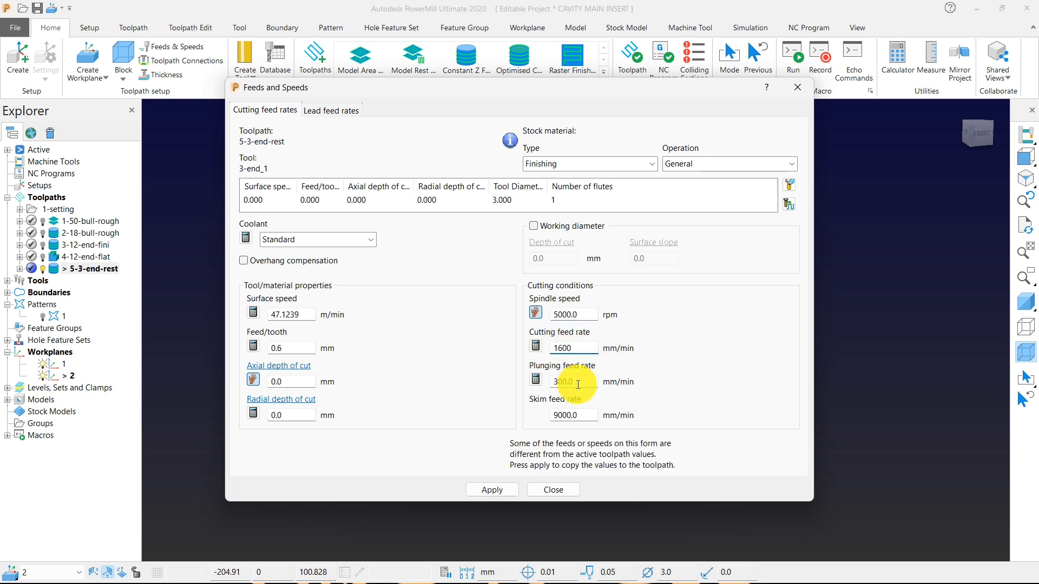
text(3)
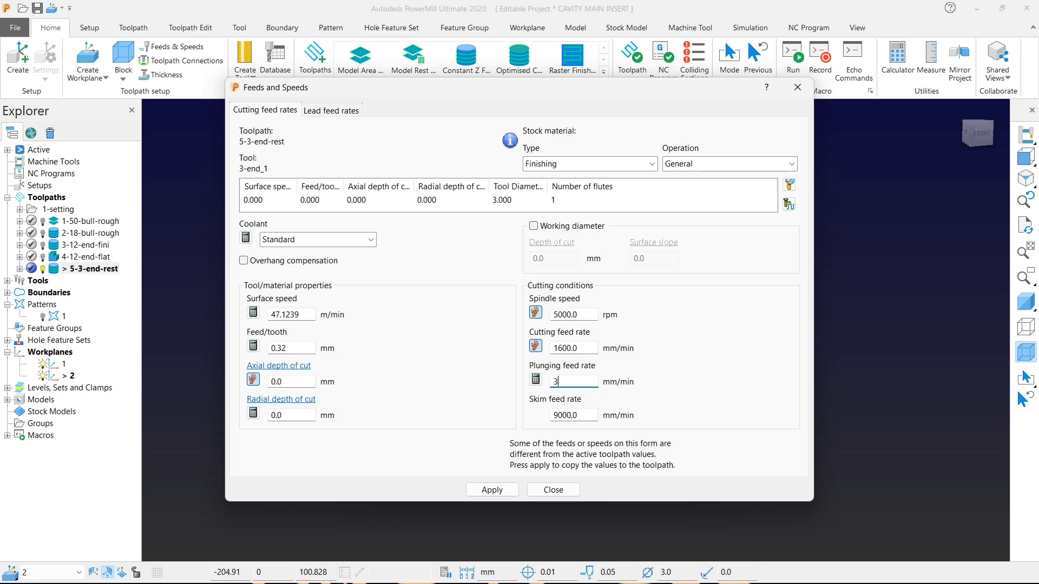
text(00)
click(493, 489)
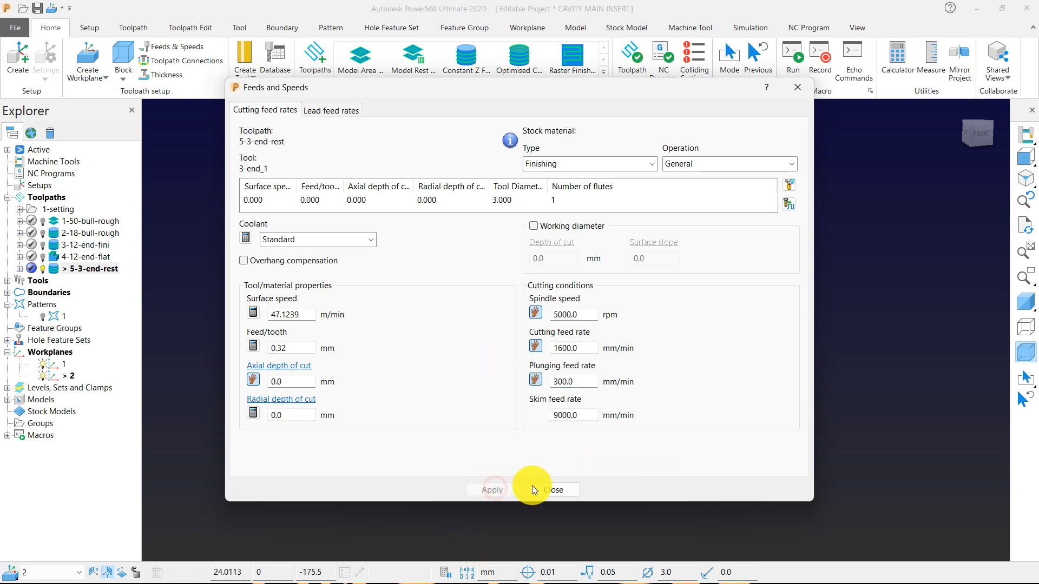
click(552, 489)
Examine the rest finishing toolpath on the inclined grooves and the circular groove, displaying the shaded model beneath it.
scroll(524, 326, up, 5)
scroll(417, 320, down, 2)
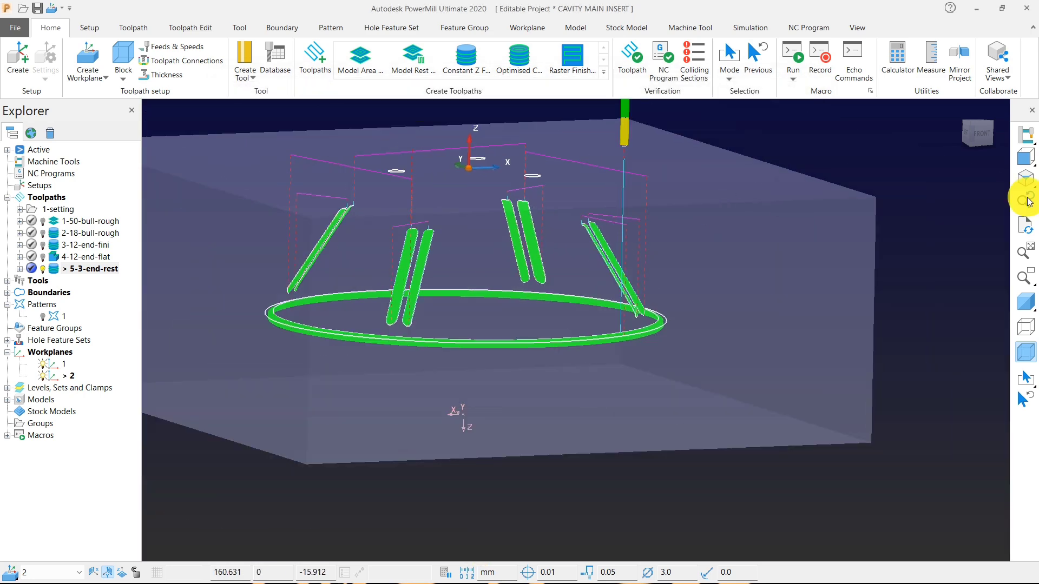
click(1024, 158)
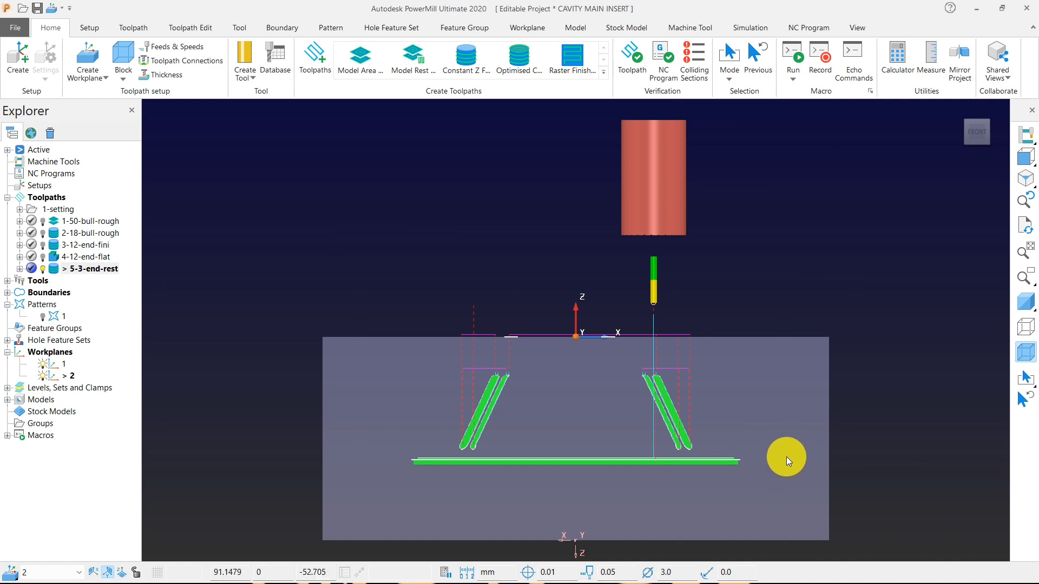
drag(787, 457, 790, 448)
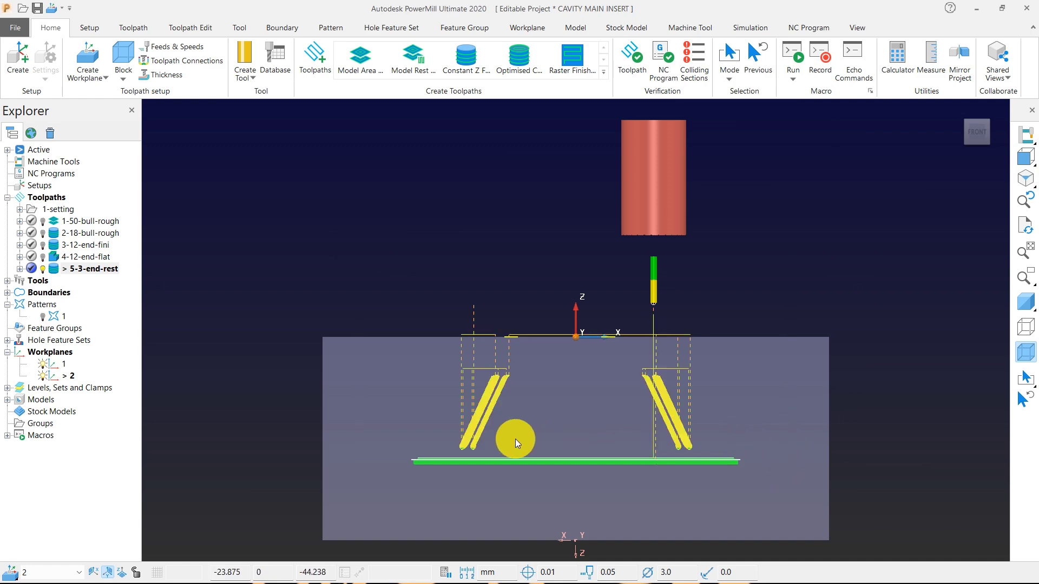
drag(391, 452, 852, 562)
middle_drag(628, 391, 602, 402)
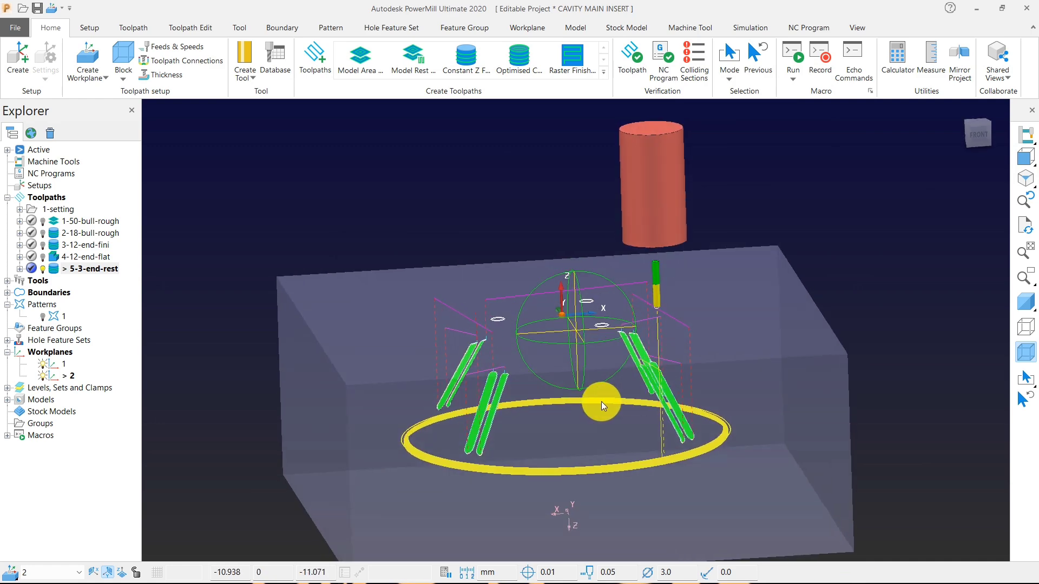
click(463, 212)
scroll(599, 311, down, 3)
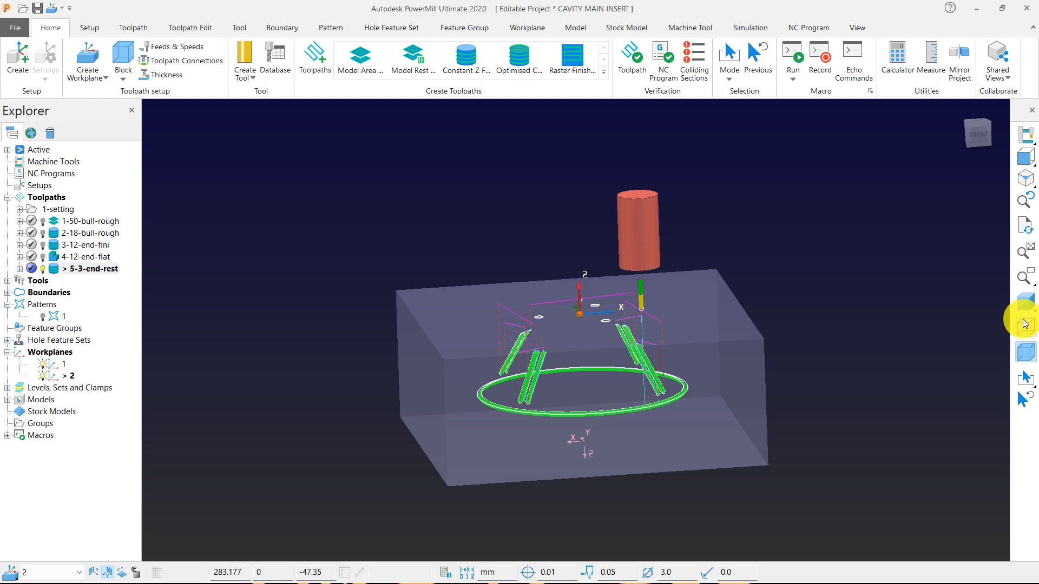
click(1024, 323)
scroll(703, 367, up, 5)
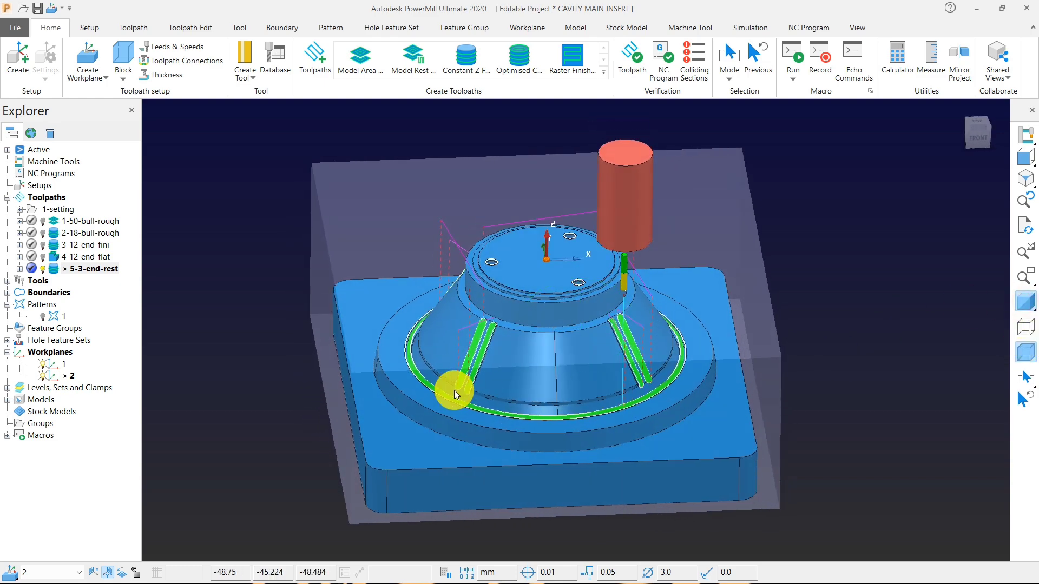
scroll(453, 390, up, 5)
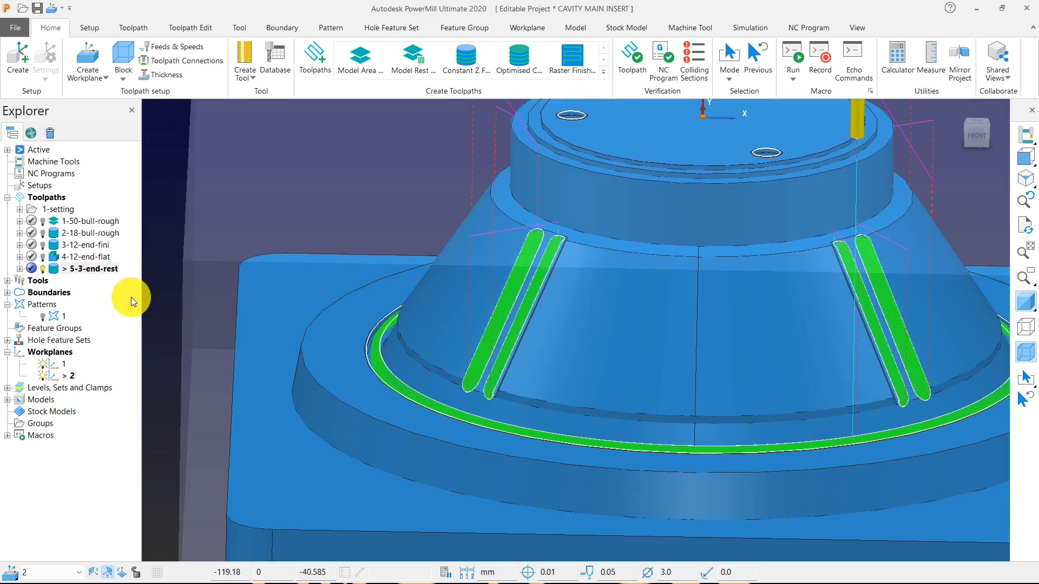
Deactivate the 5-3-end-rest toolpath and the boundary 4_1.
double_click(53, 268)
middle_drag(463, 371, 172, 379)
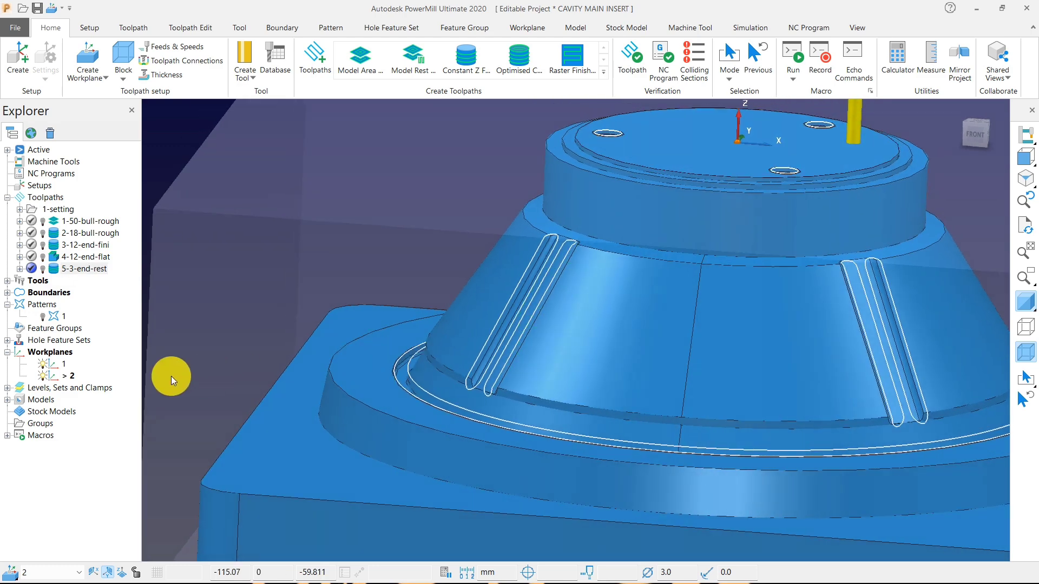
double_click(17, 292)
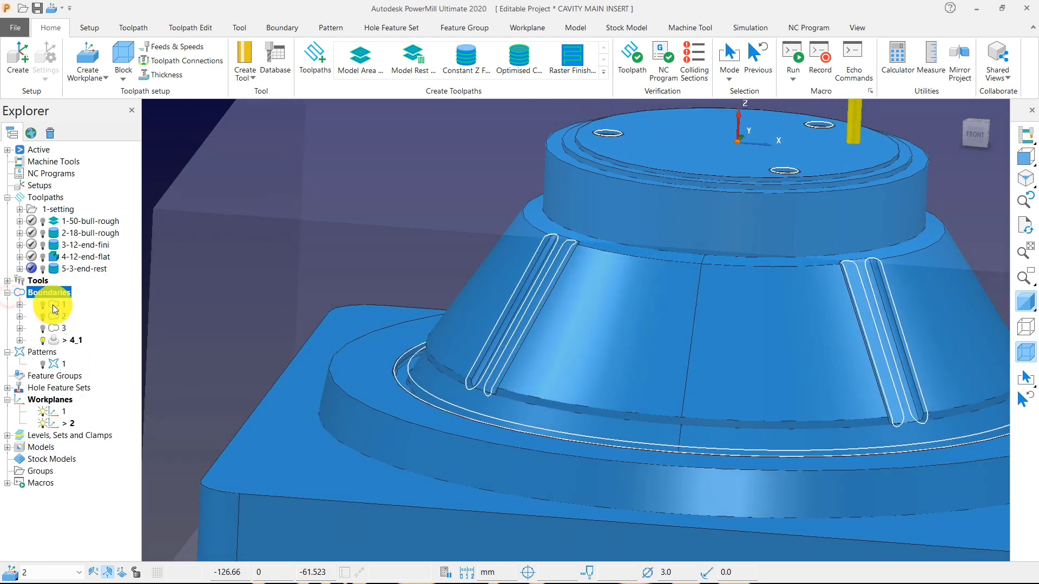
double_click(68, 340)
Select the insert's surfaces above the base block with a selection window in the front view.
click(1029, 178)
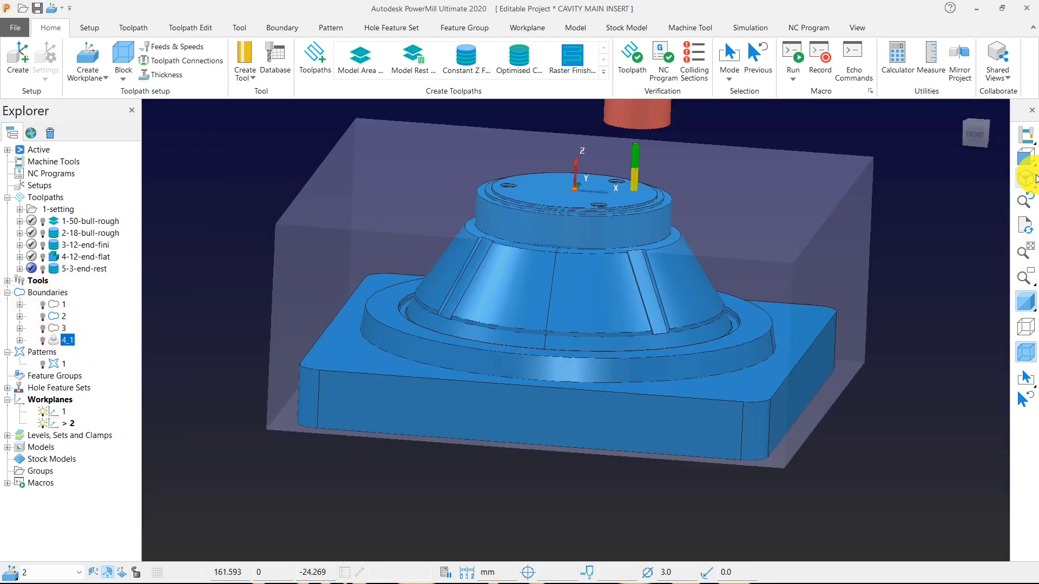
click(1027, 157)
scroll(489, 382, up, 5)
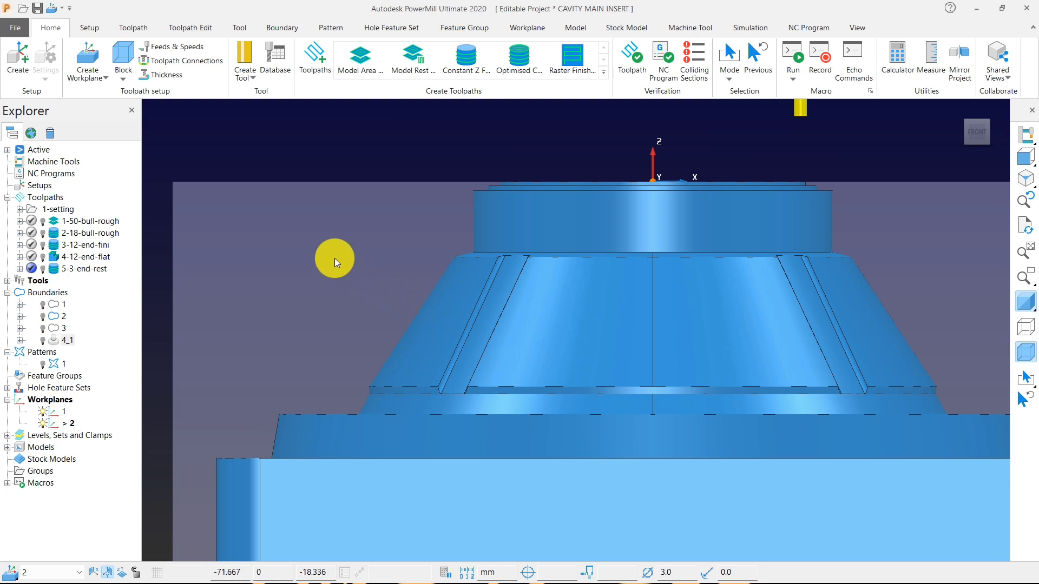
drag(308, 238, 1005, 440)
scroll(735, 440, down, 3)
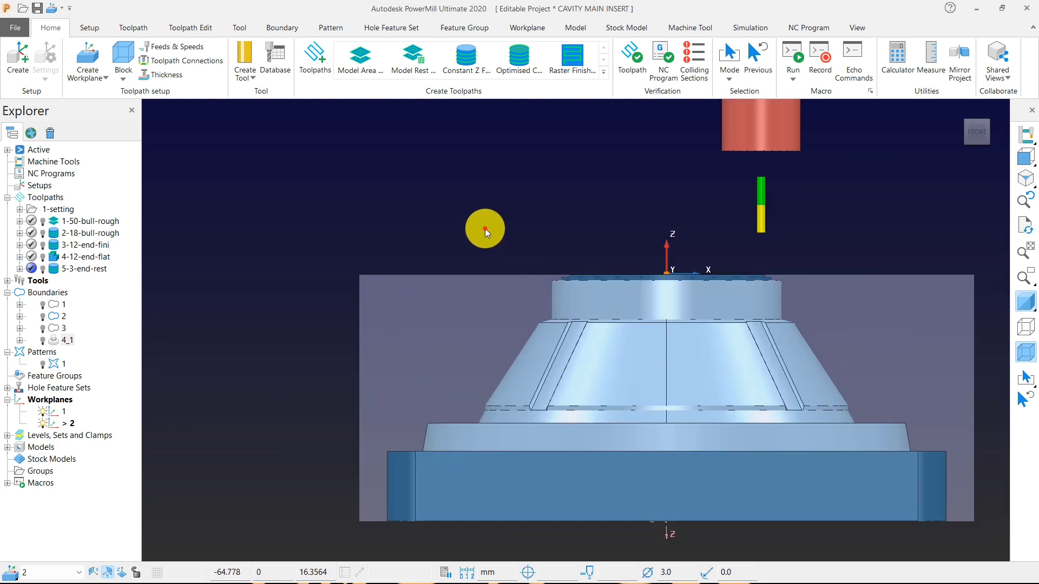
Remove the upper neck, flange and base surfaces from the selection, keeping only the conical body, and check it from several angles.
ctrl+drag(485, 231, 766, 326)
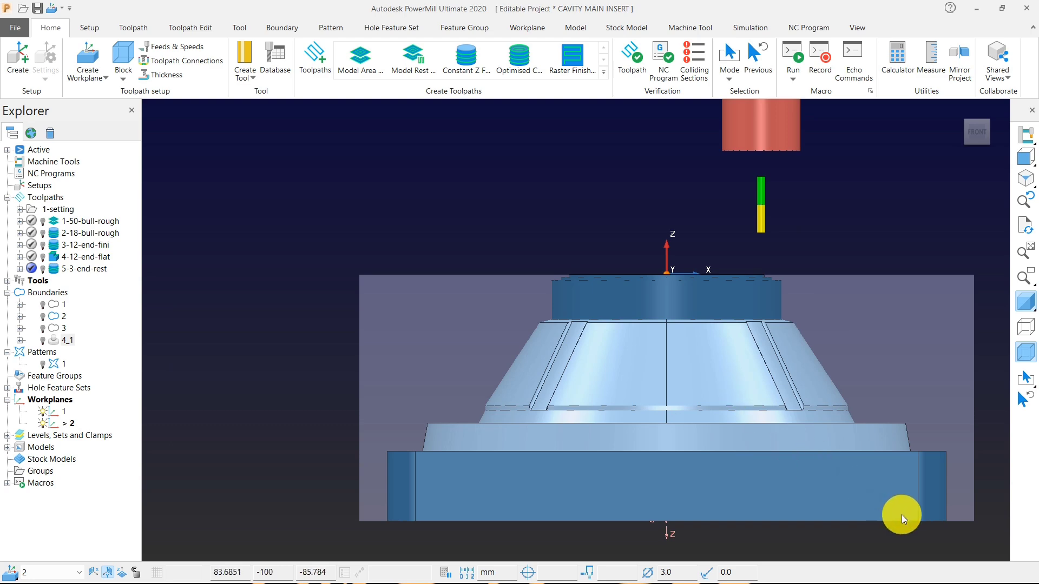
ctrl+drag(902, 514, 399, 440)
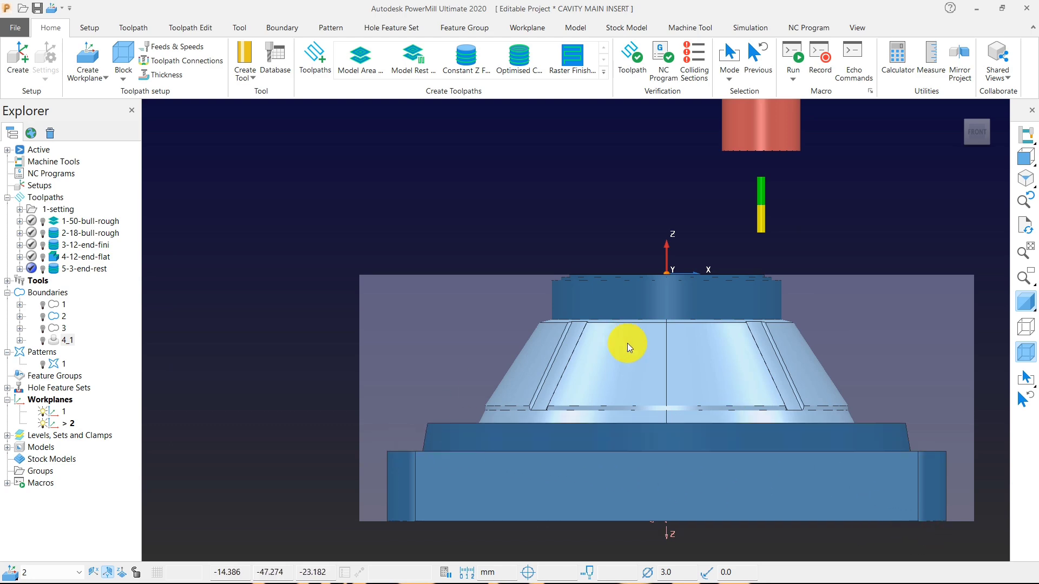
middle_drag(628, 343, 626, 428)
ctrl+click(456, 413)
middle_drag(562, 352, 545, 340)
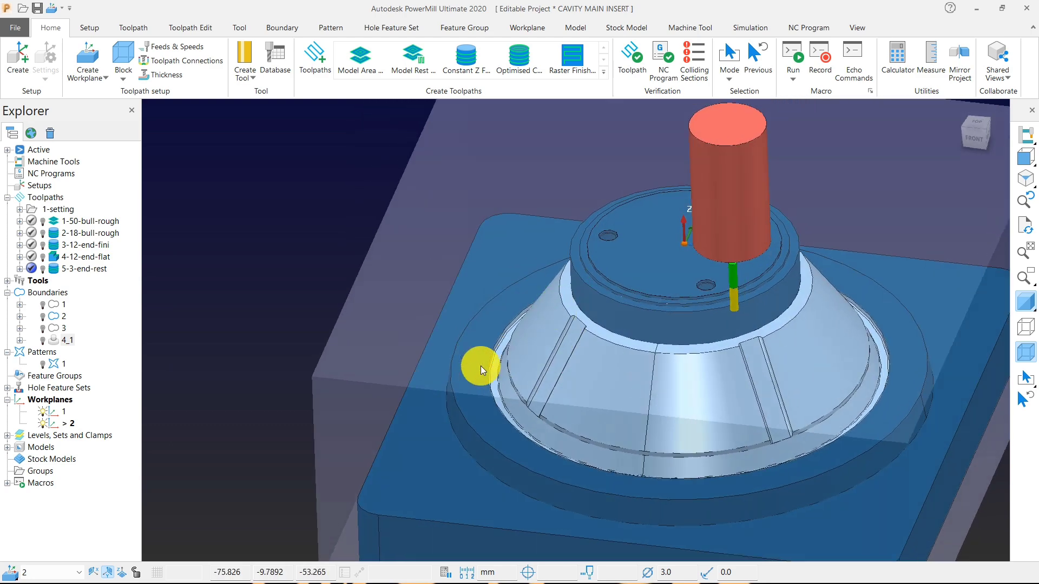
scroll(480, 366, up, 4)
scroll(440, 398, down, 1)
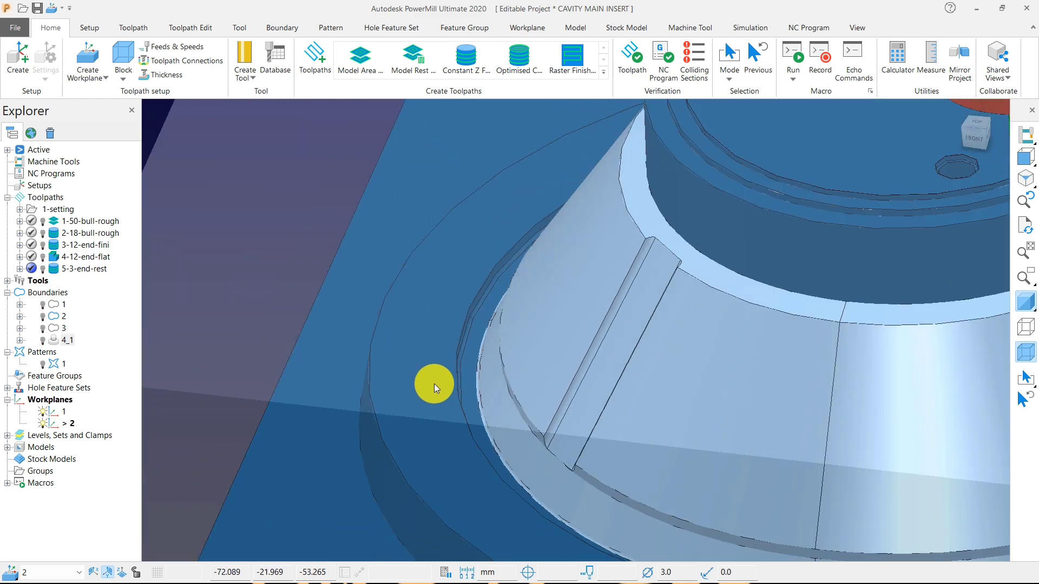
scroll(434, 384, down, 5)
middle_drag(777, 449, 468, 251)
Create a Selected Surface boundary for the conical body and disallow it from being private.
right_click(361, 173)
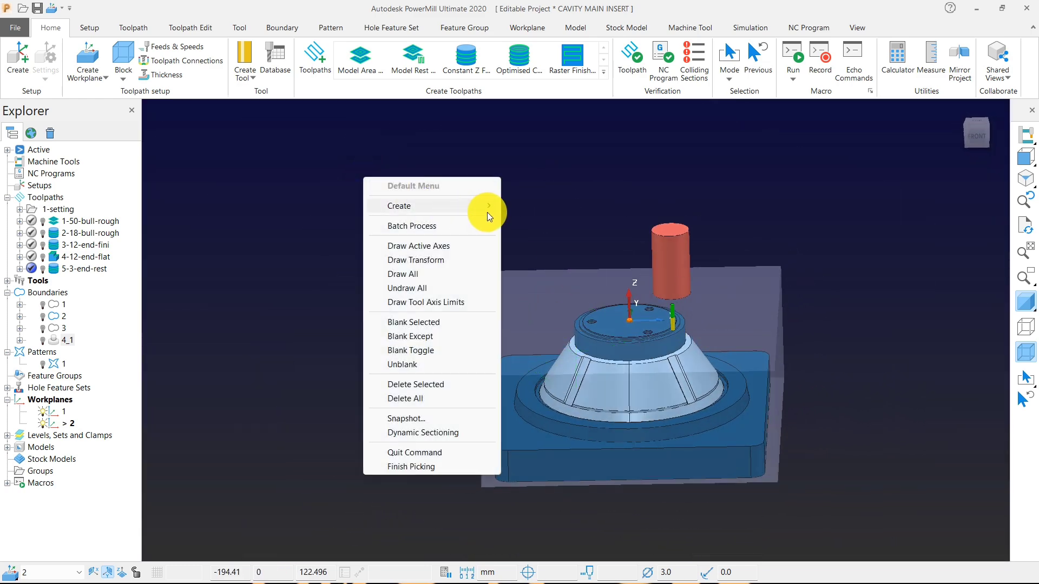
mouse_move(489, 211)
mouse_move(574, 234)
click(644, 262)
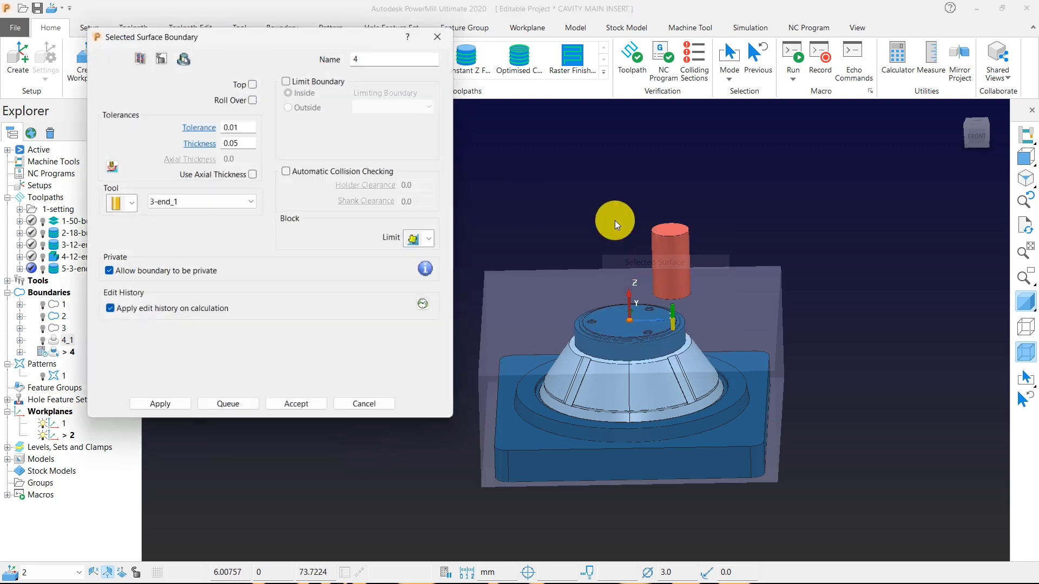
click(170, 273)
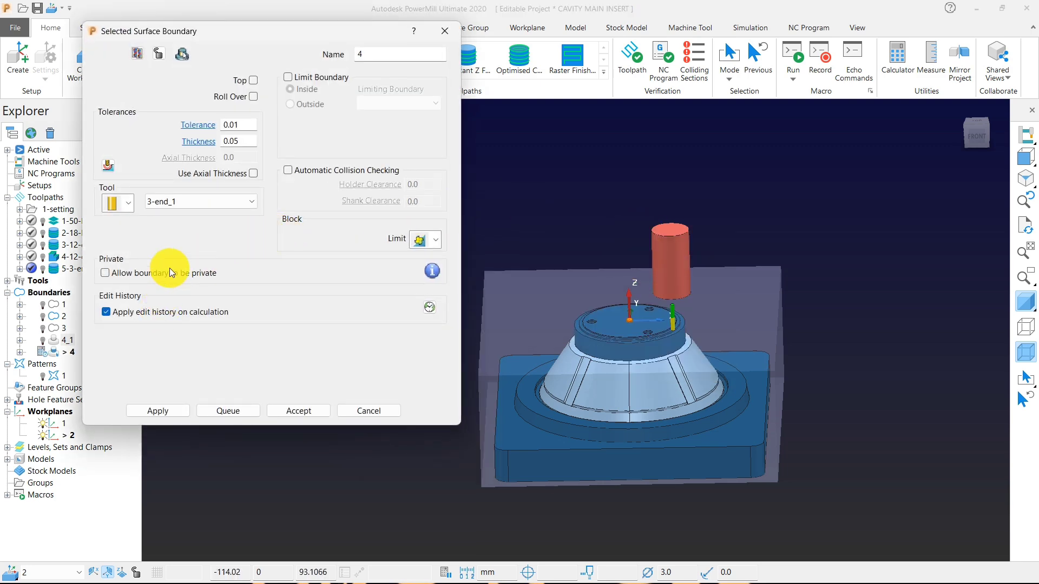
click(125, 205)
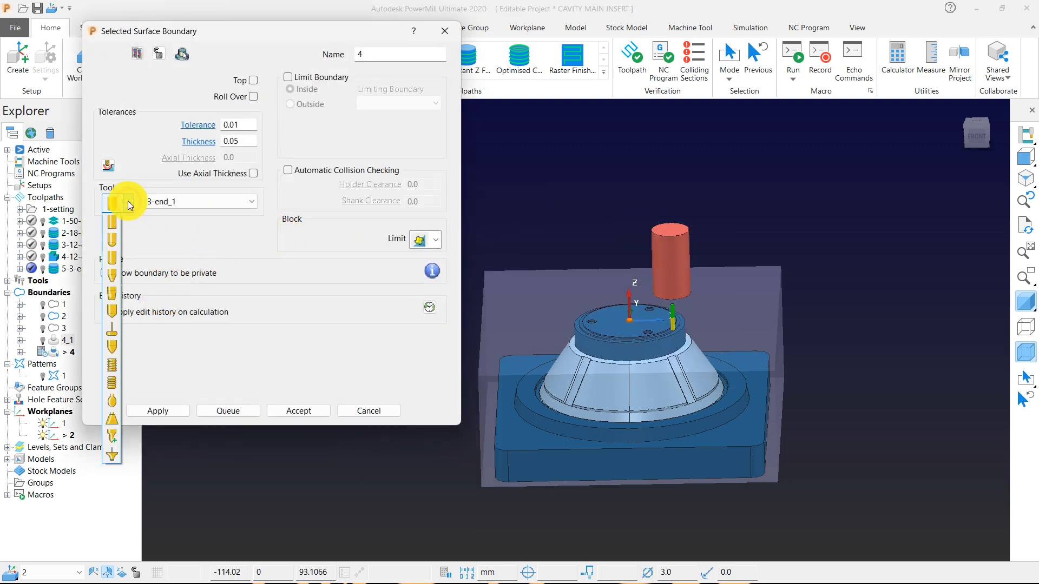
click(191, 277)
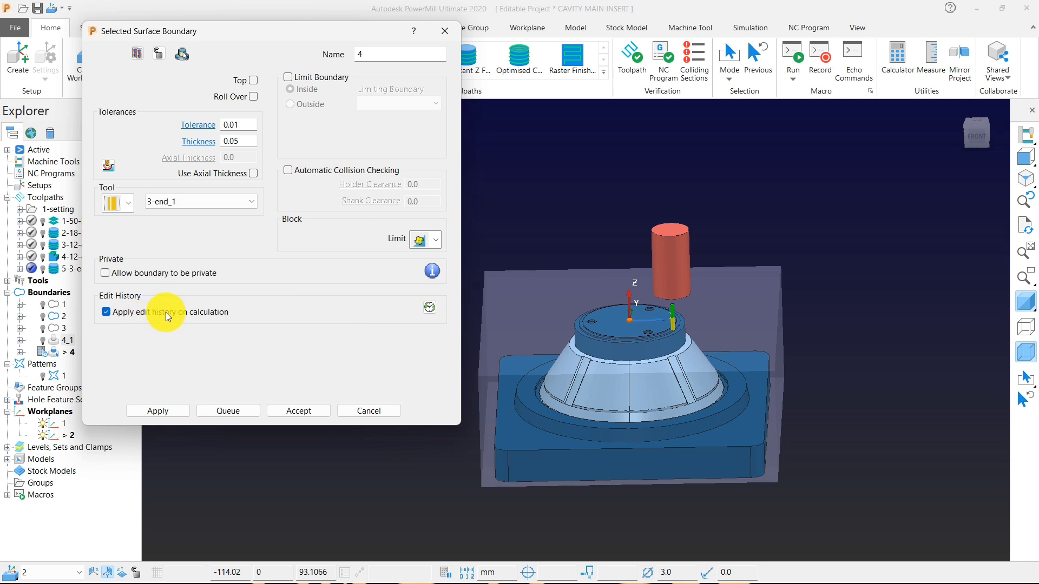
Create a ball nosed tool with a 10 mm diameter, named 10-ball, for the boundary.
click(130, 203)
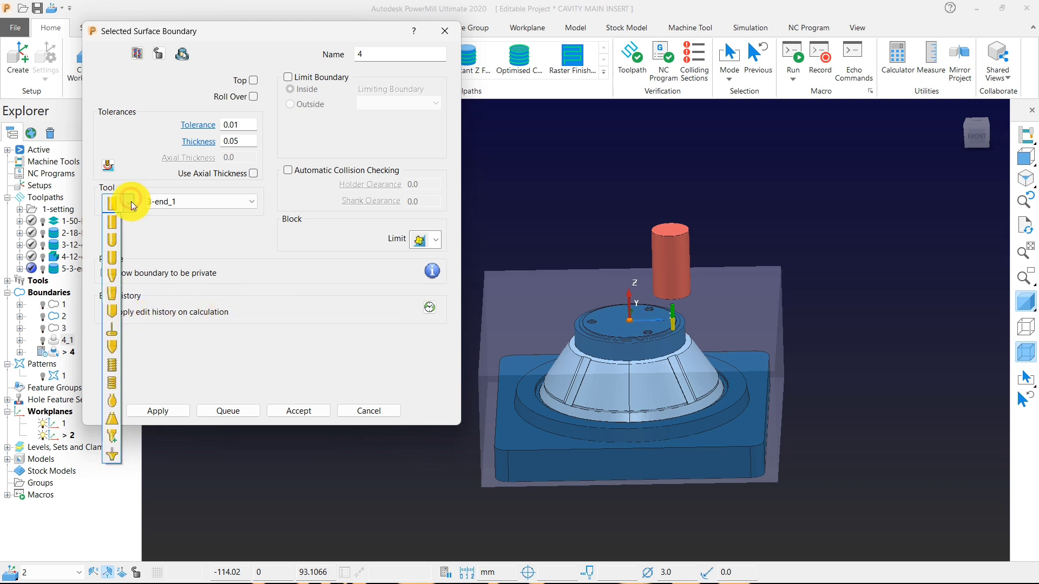
click(114, 243)
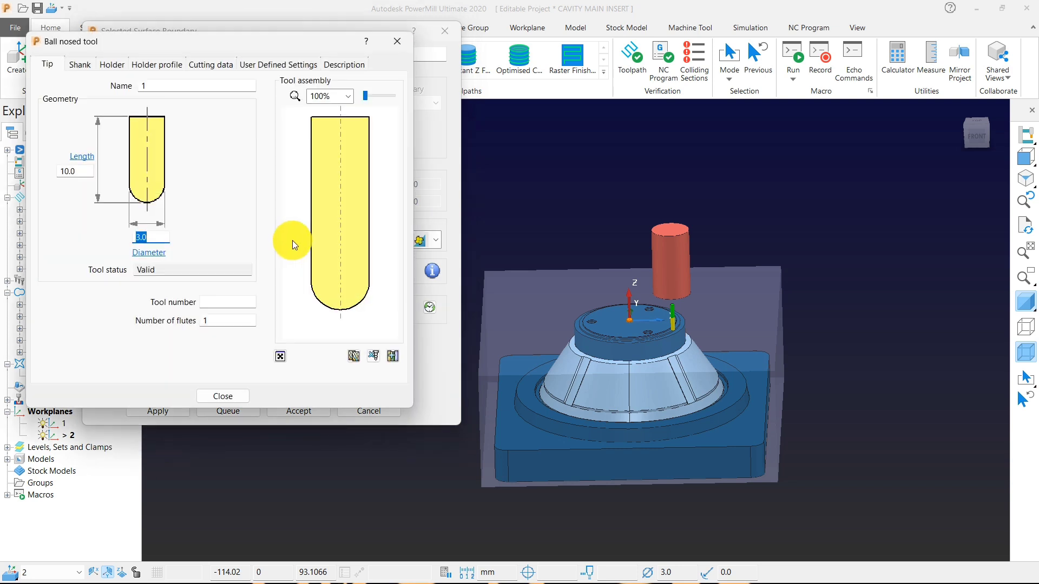
text(10)
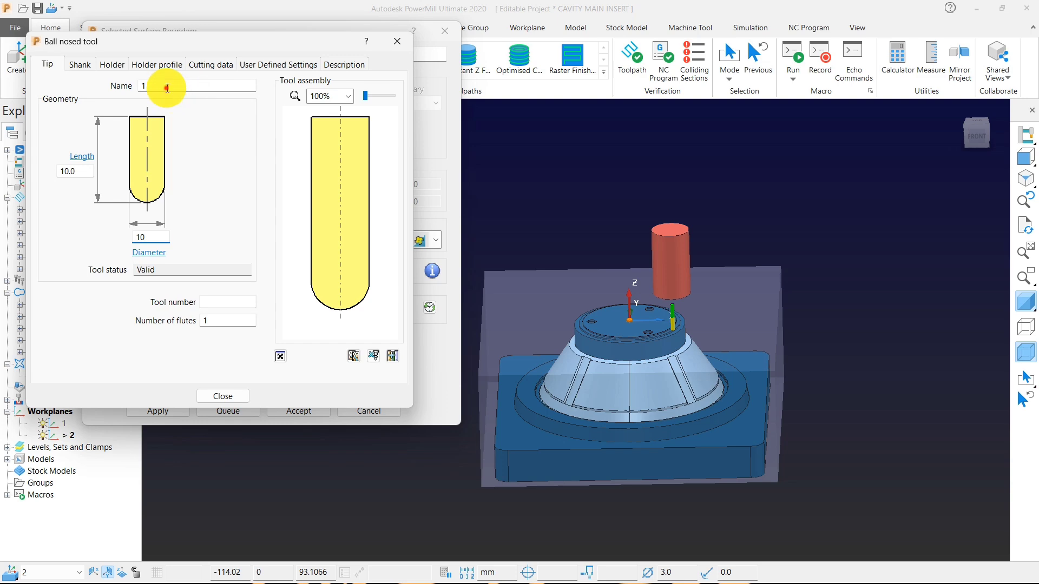
click(167, 88)
text(0-)
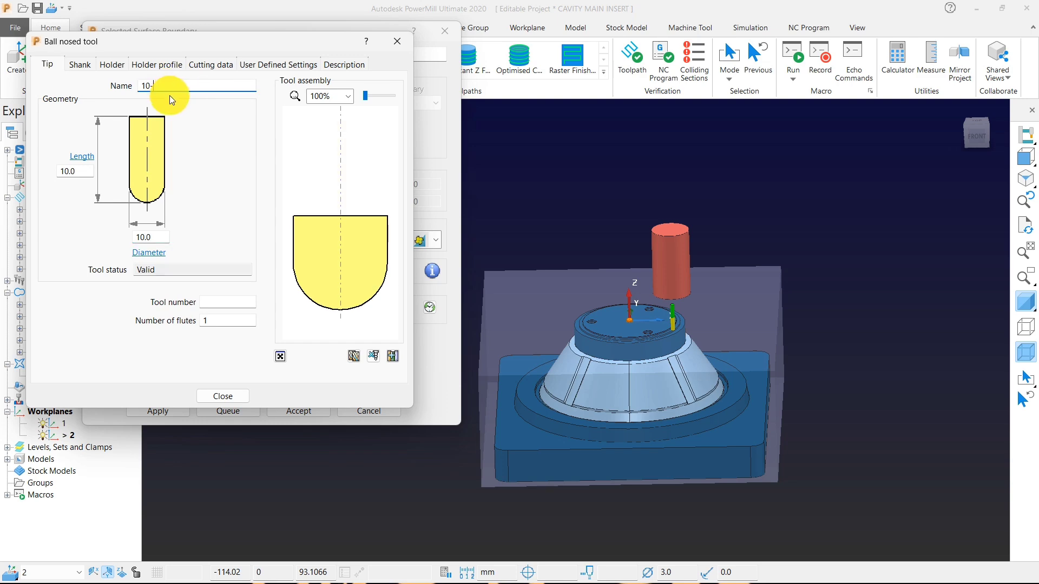
text(ball)
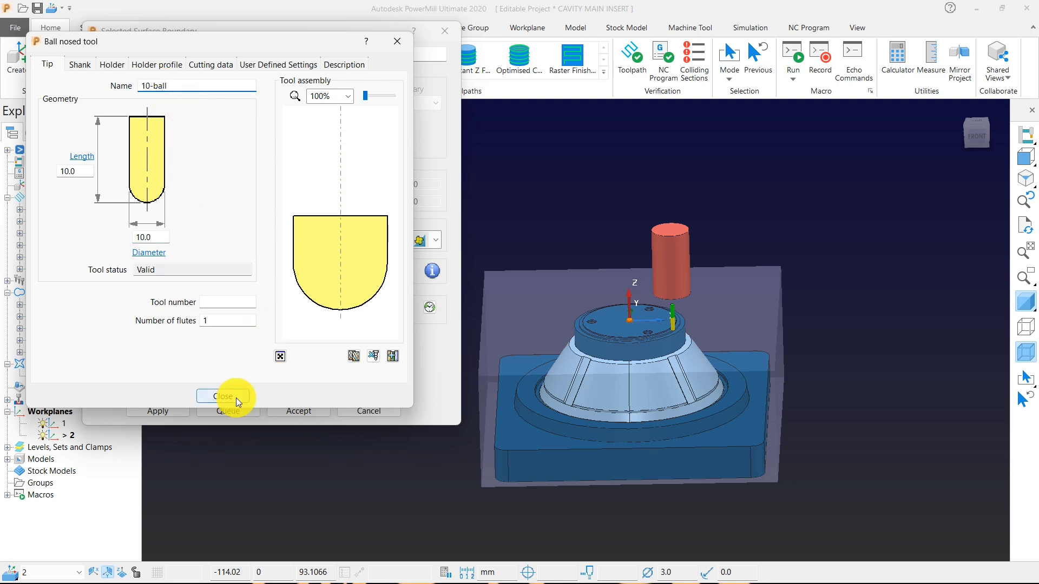
click(236, 401)
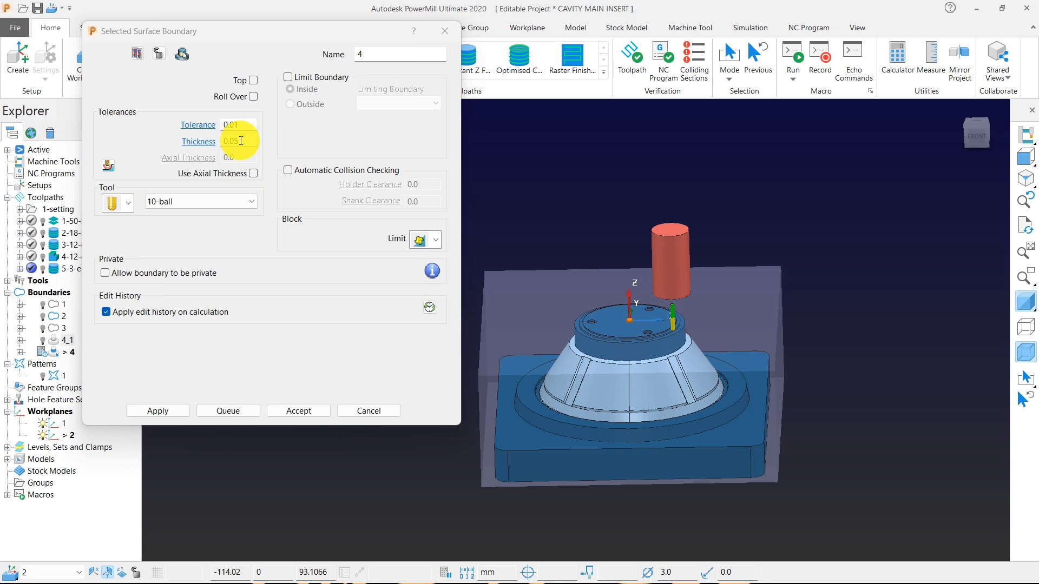
Enable the Top and Roll Over options for the selected surface boundary and calculate it.
click(253, 80)
click(253, 97)
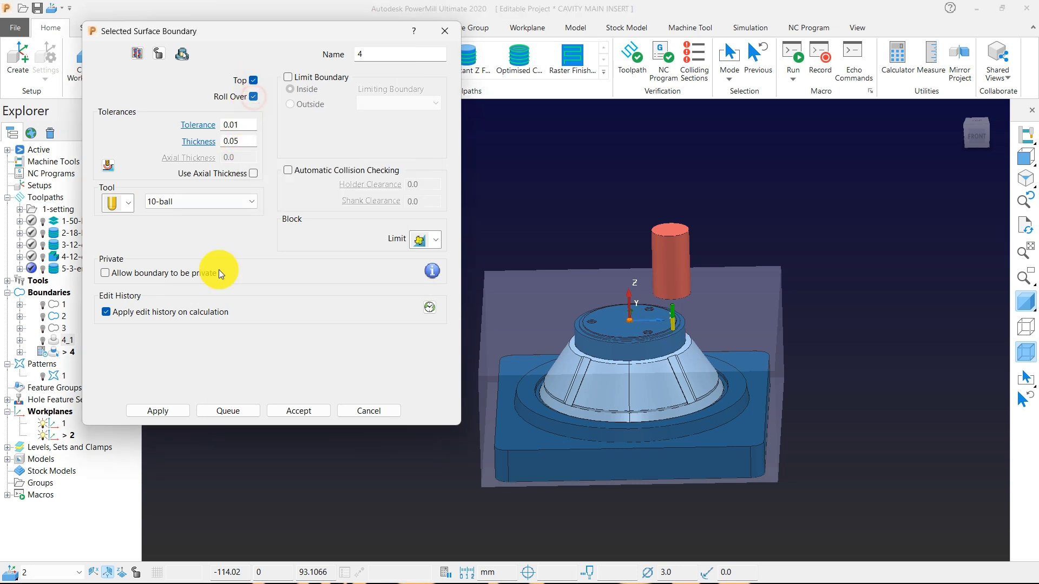
click(165, 410)
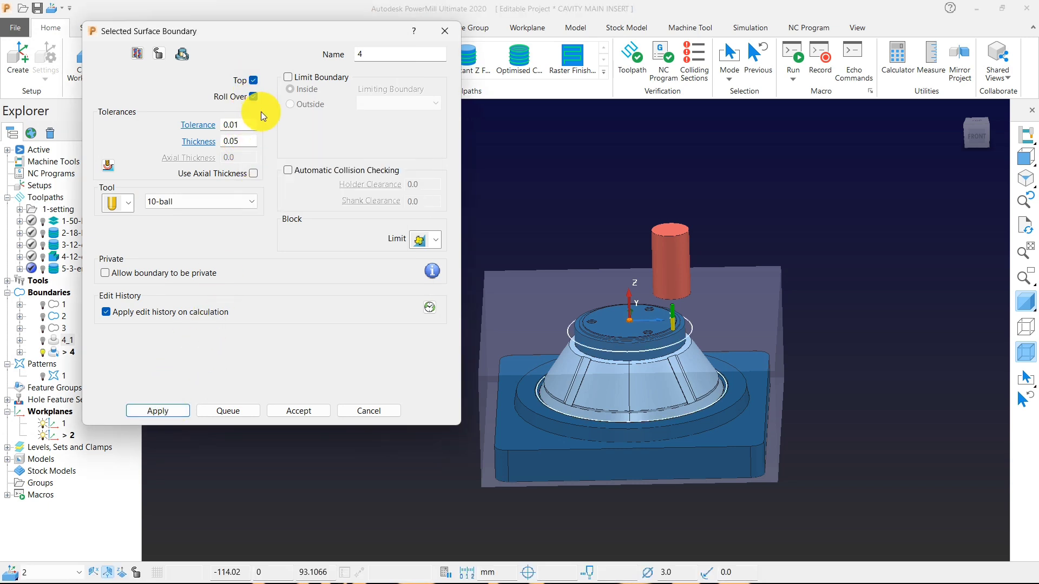
Try the selected surface boundary without the Top option, recalculate it and inspect its line around the cone's upper edge.
click(1026, 157)
scroll(827, 234, up, 4)
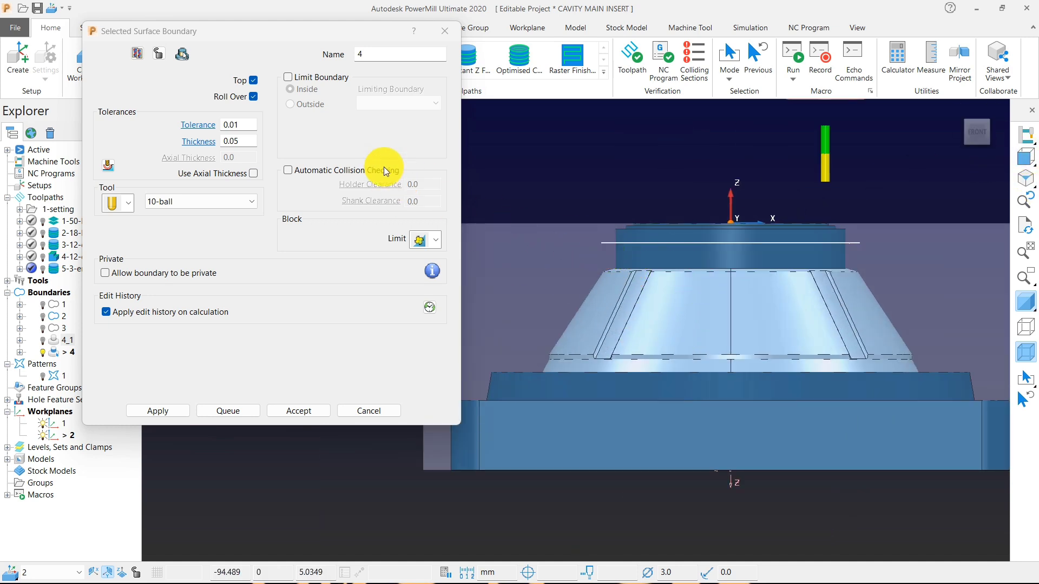
click(252, 82)
click(174, 410)
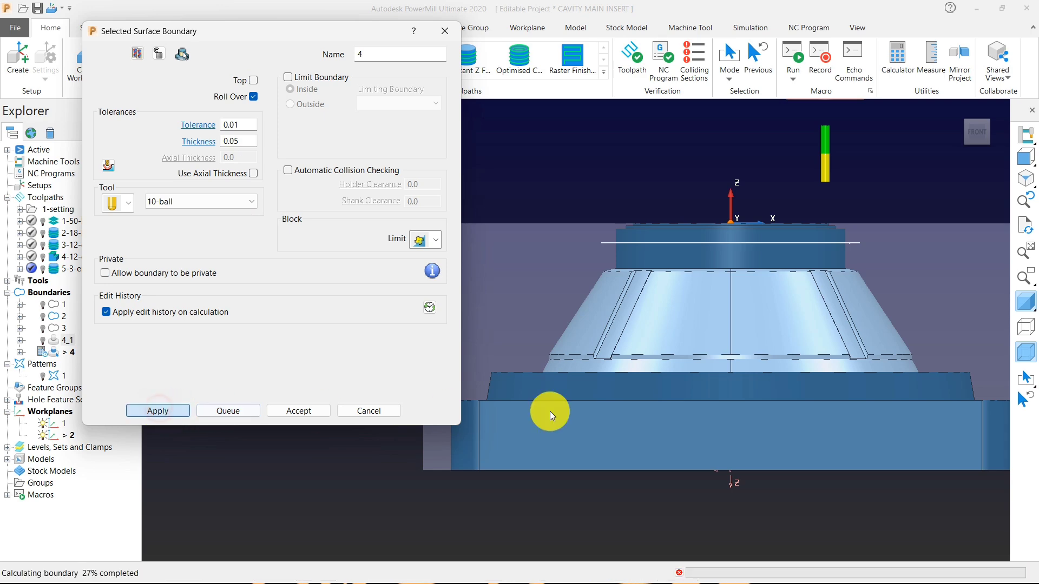
middle_drag(634, 408, 726, 365)
scroll(648, 287, up, 6)
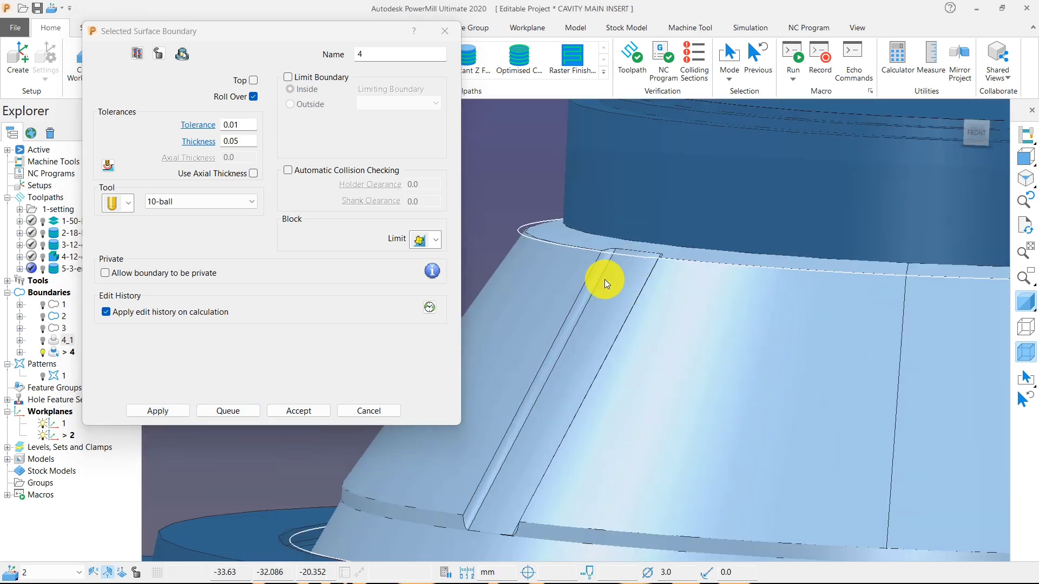
scroll(529, 242, up, 1)
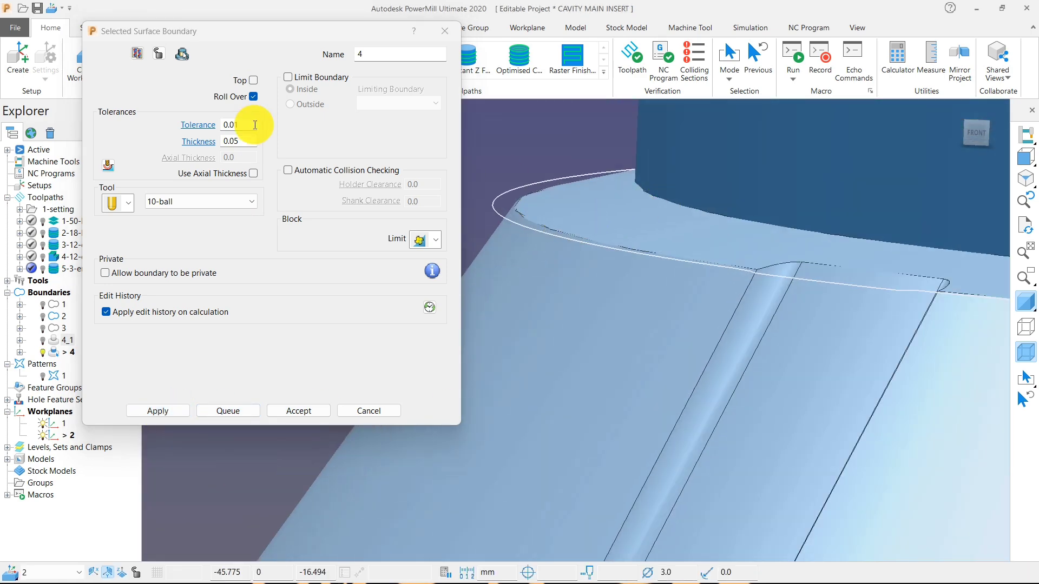
Re-enable the Top option for the selected surface boundary, recalculate it and accept it.
click(253, 81)
click(164, 408)
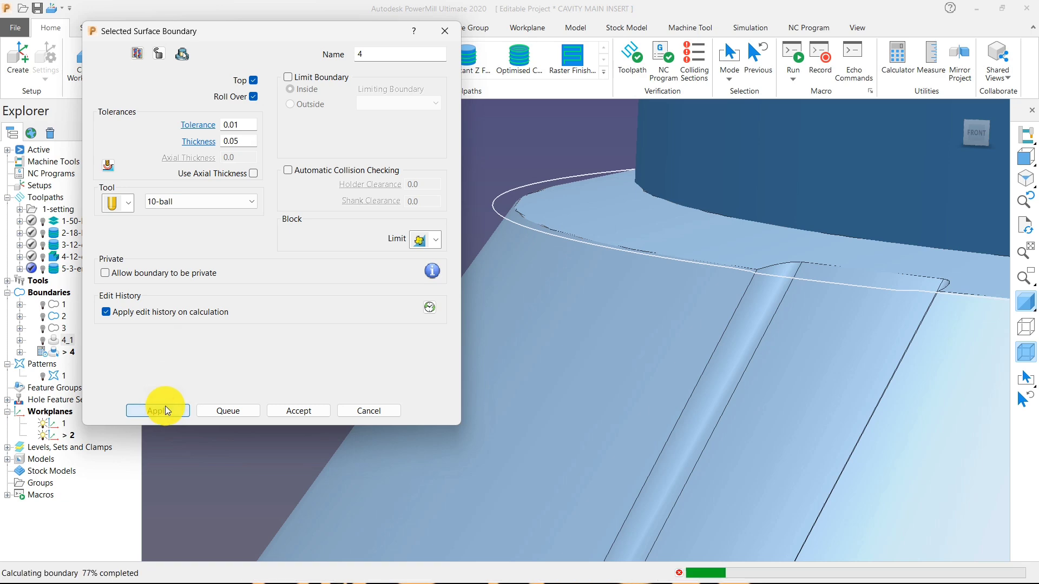
scroll(517, 349, down, 5)
click(299, 411)
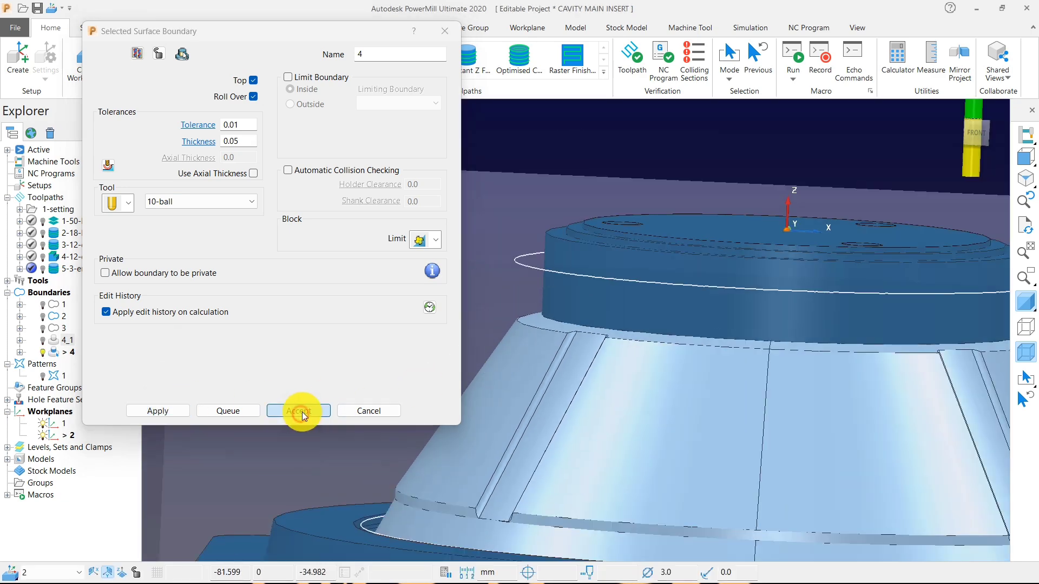
Create a Steep and Shallow Finishing toolpath that uses the 10-ball tool.
click(314, 60)
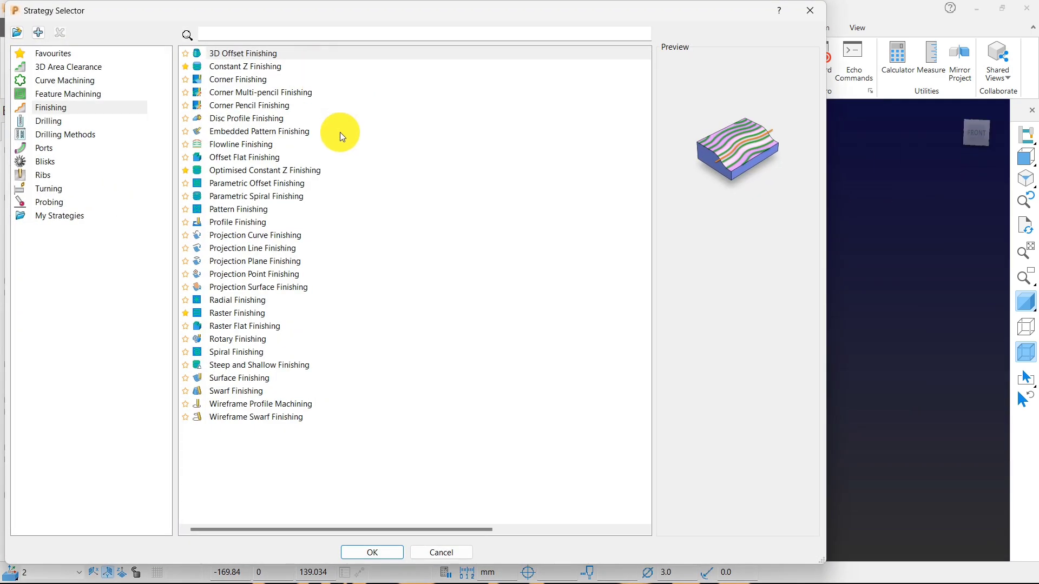
click(242, 364)
click(379, 552)
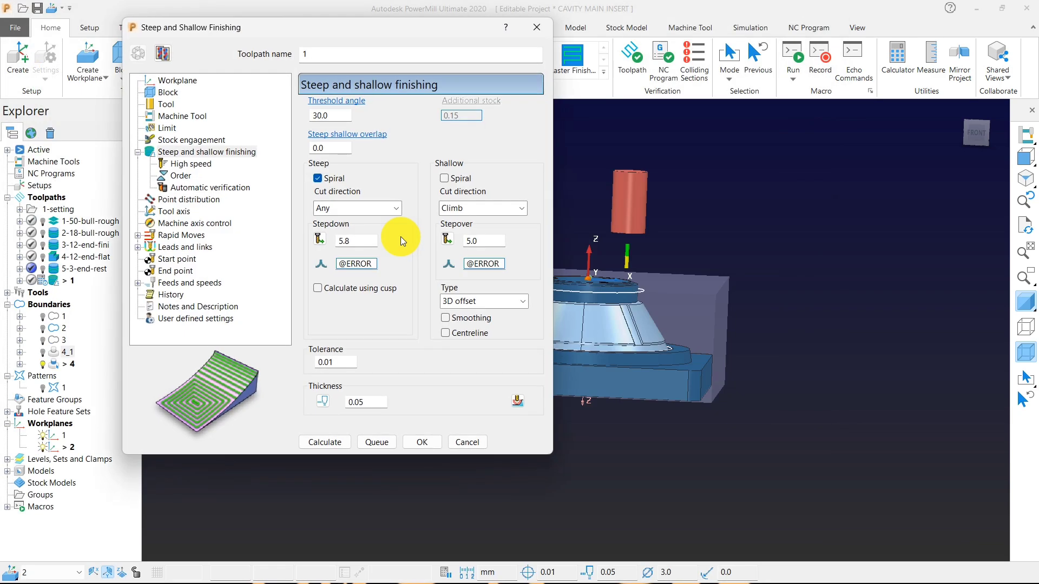
click(170, 104)
click(464, 111)
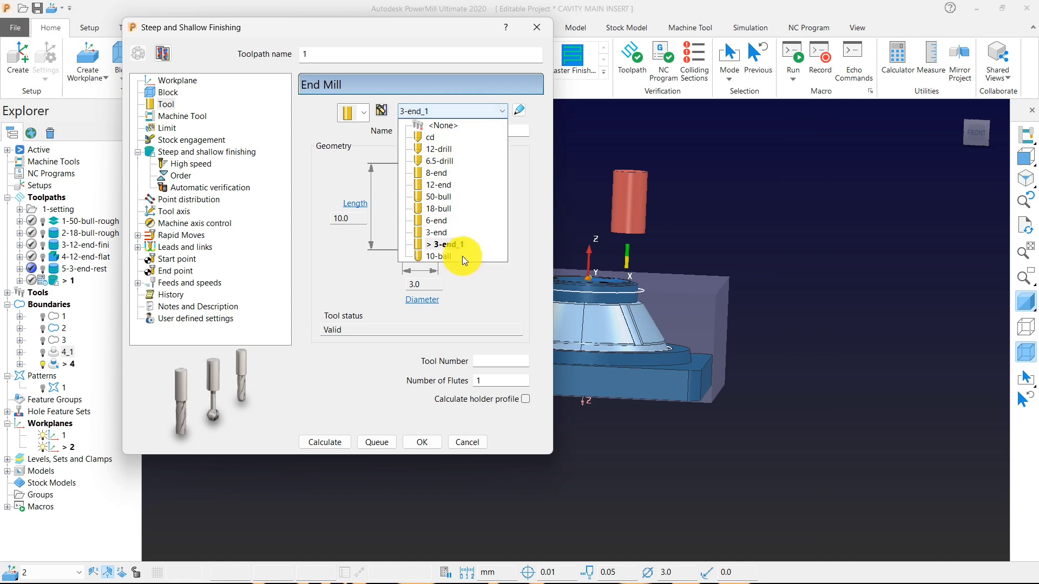
click(443, 257)
Enable Spiral for the shallow areas and set their cut direction to Any.
click(200, 152)
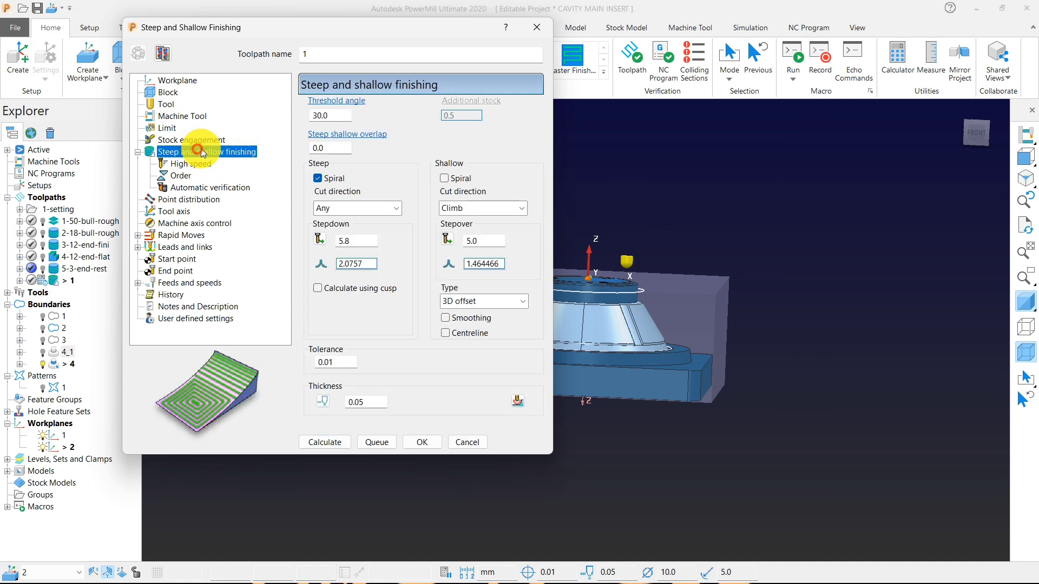
click(456, 180)
click(458, 209)
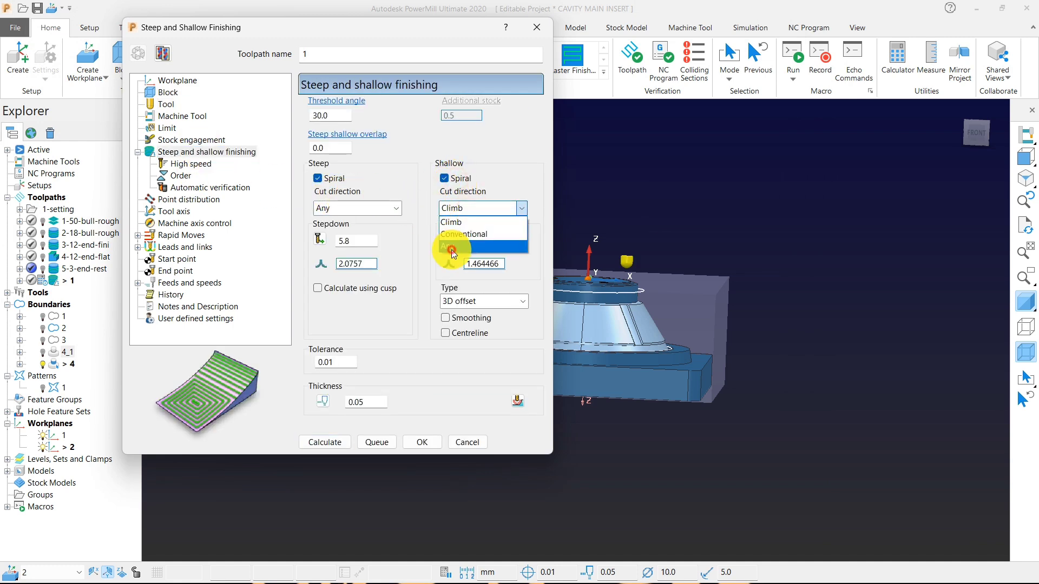
click(464, 243)
Set the steep stepdown to 0.25 and the shallow stepover to 0.2, keeping 3D offset as the shallow type.
click(319, 239)
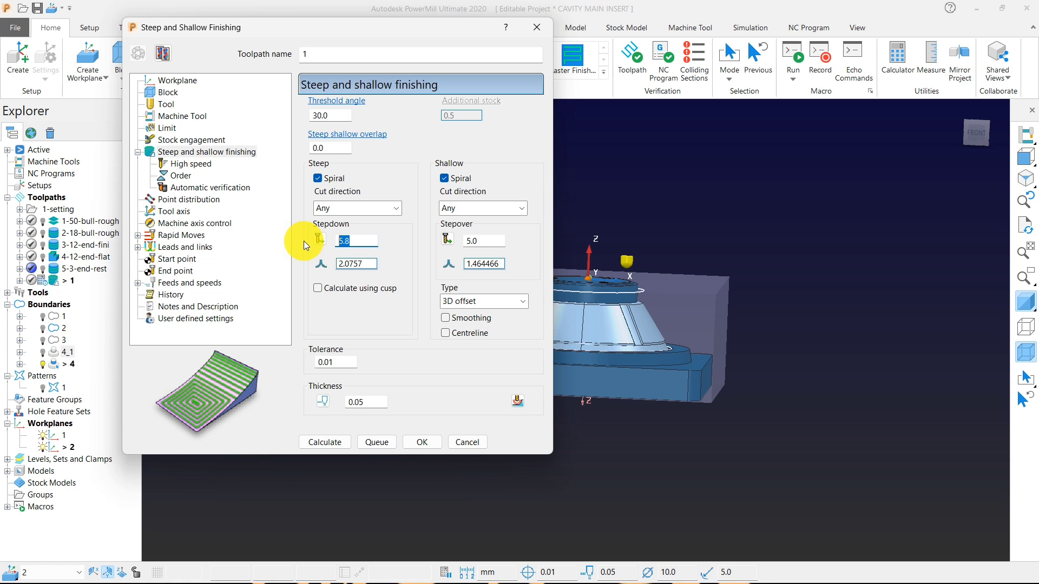
text(.2)
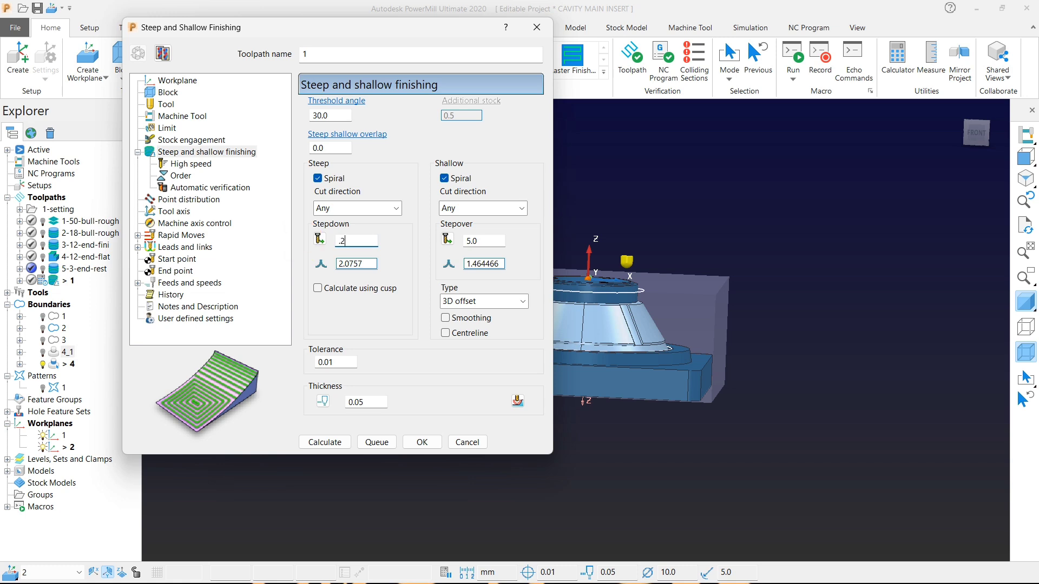
click(487, 242)
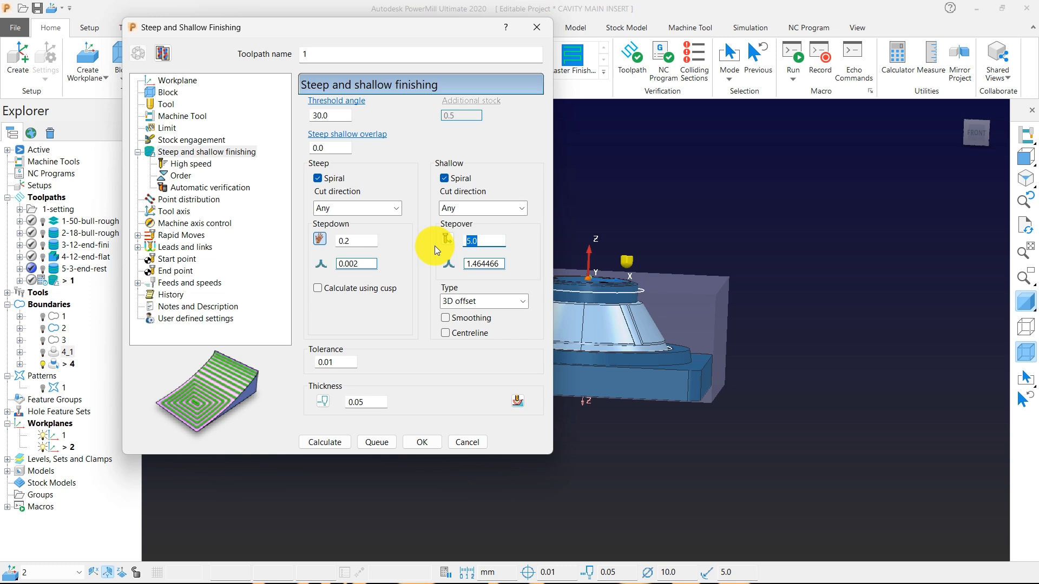
text(.2)
click(351, 240)
text(5)
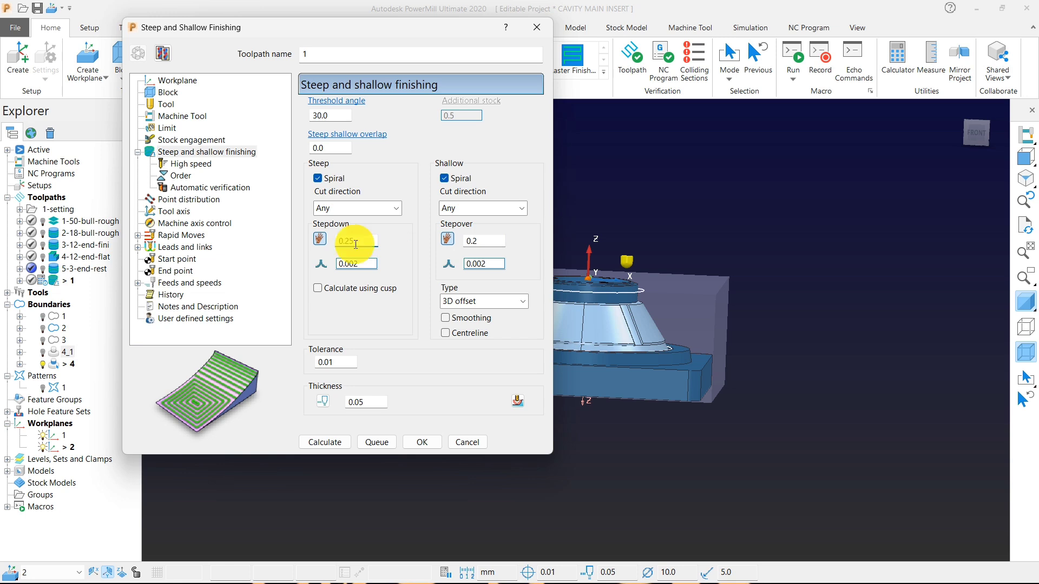
click(517, 303)
click(518, 302)
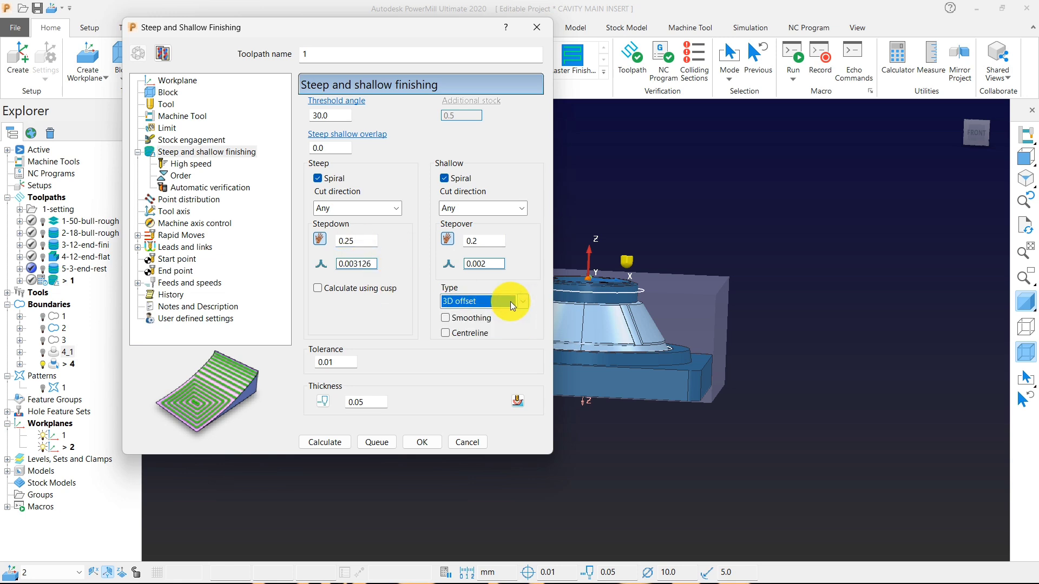
Set the incremental plunge distance and the axial clearance to 5, calculate the toolpath and close its settings.
click(192, 163)
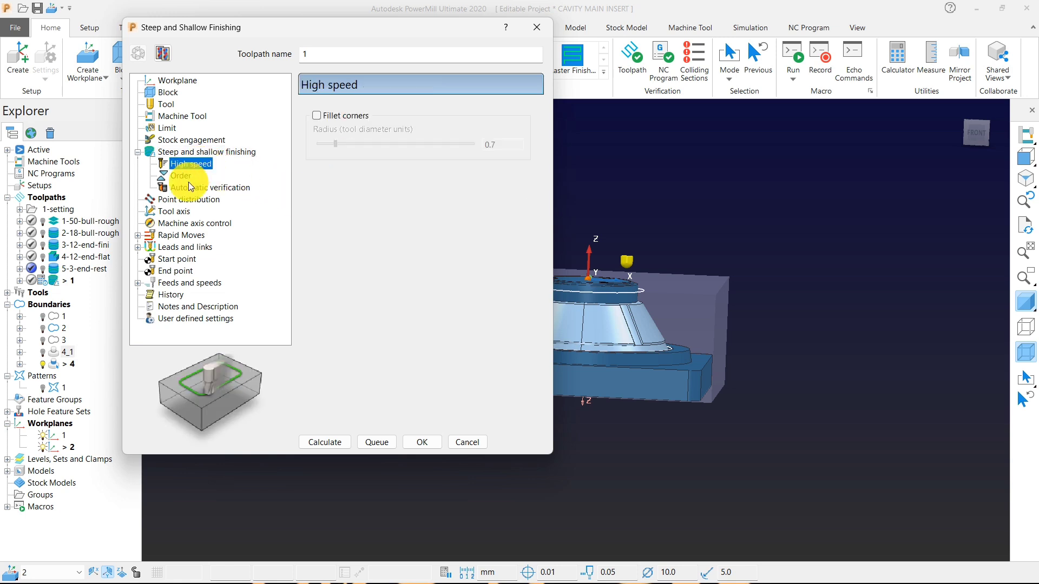
click(188, 188)
click(174, 235)
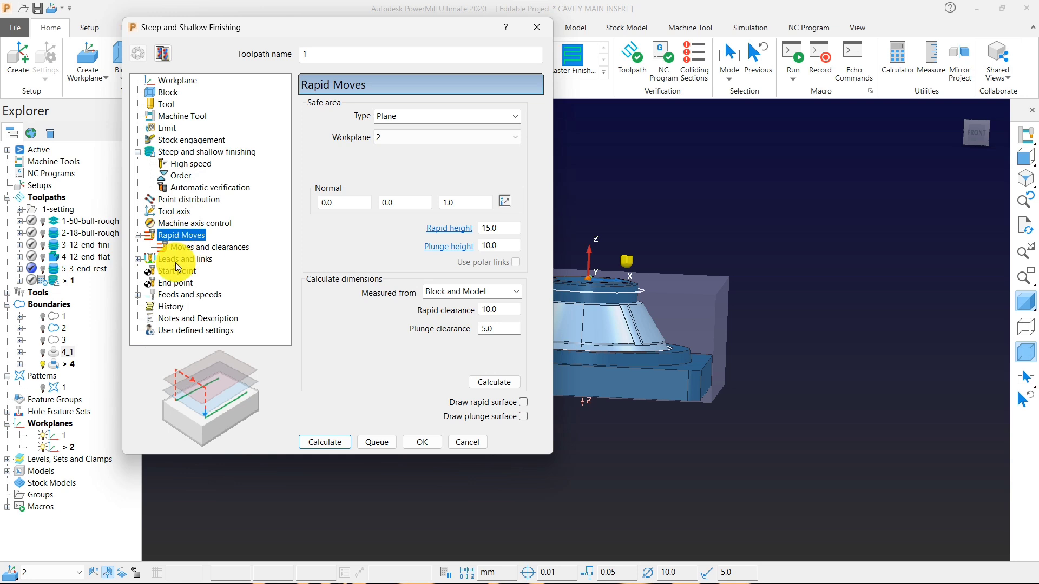
click(196, 247)
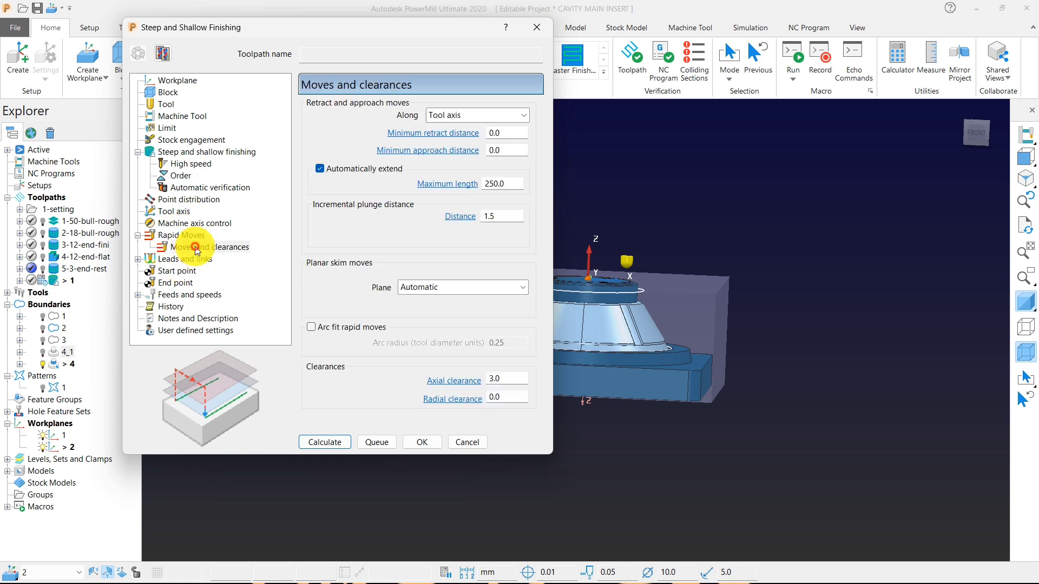
click(498, 216)
text(5)
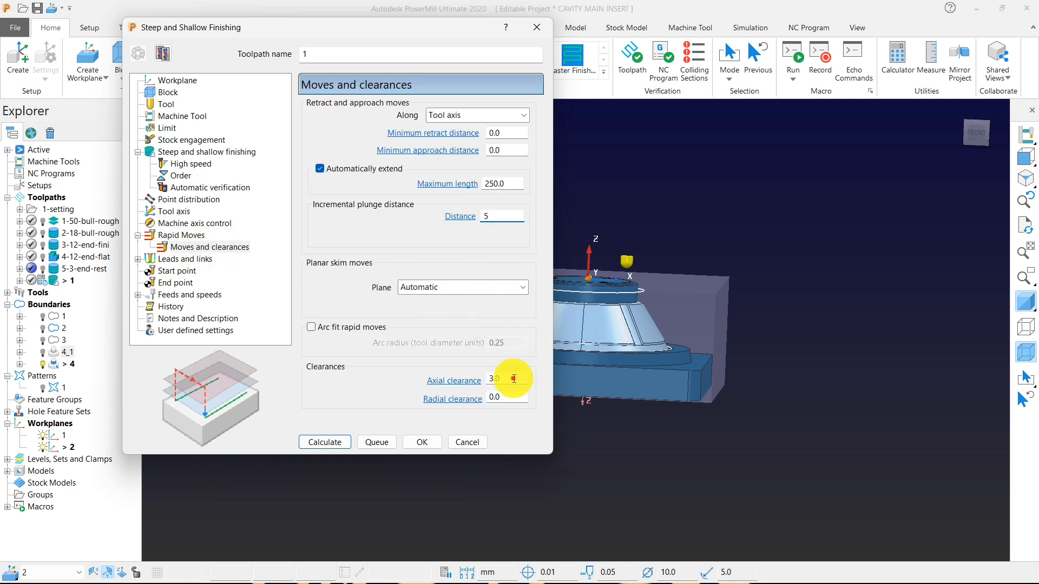
click(514, 378)
text(5)
click(323, 441)
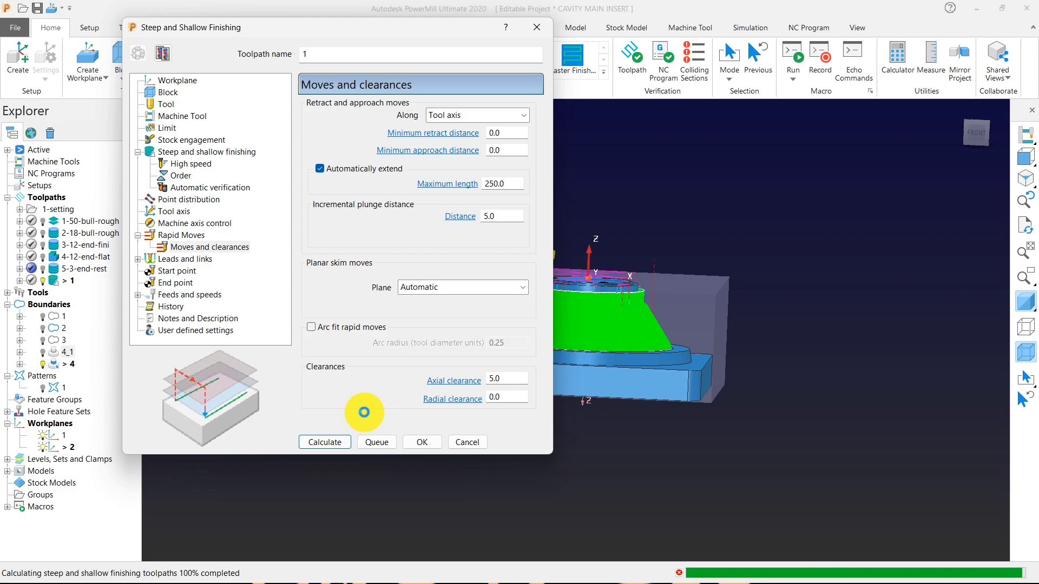
click(466, 442)
Examine the calculated finishing toolpath from the front, checking the passes around the neck and the cone's upper edge.
scroll(559, 301, up, 6)
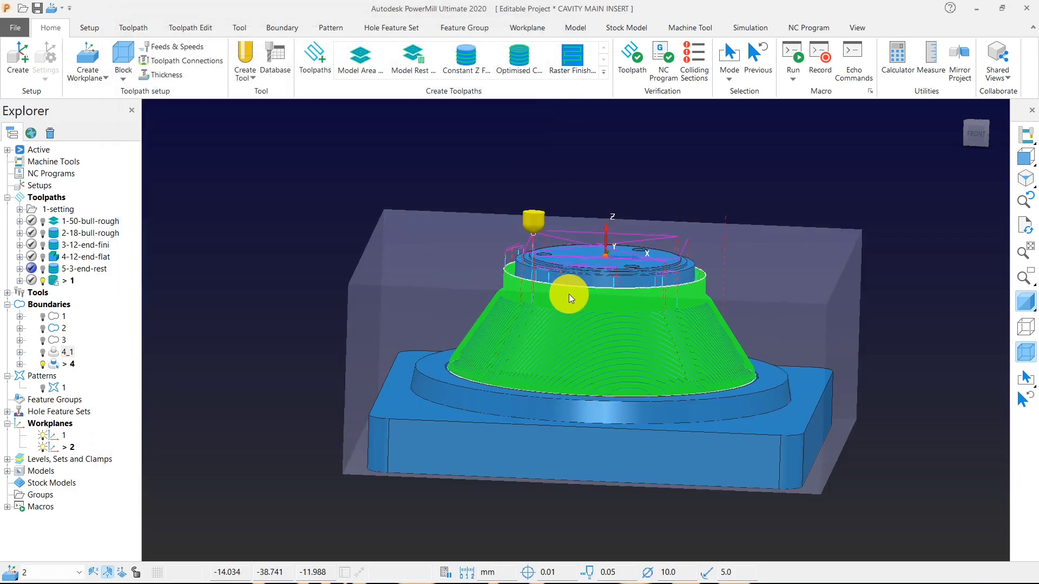
middle_drag(495, 318, 1032, 219)
click(1024, 136)
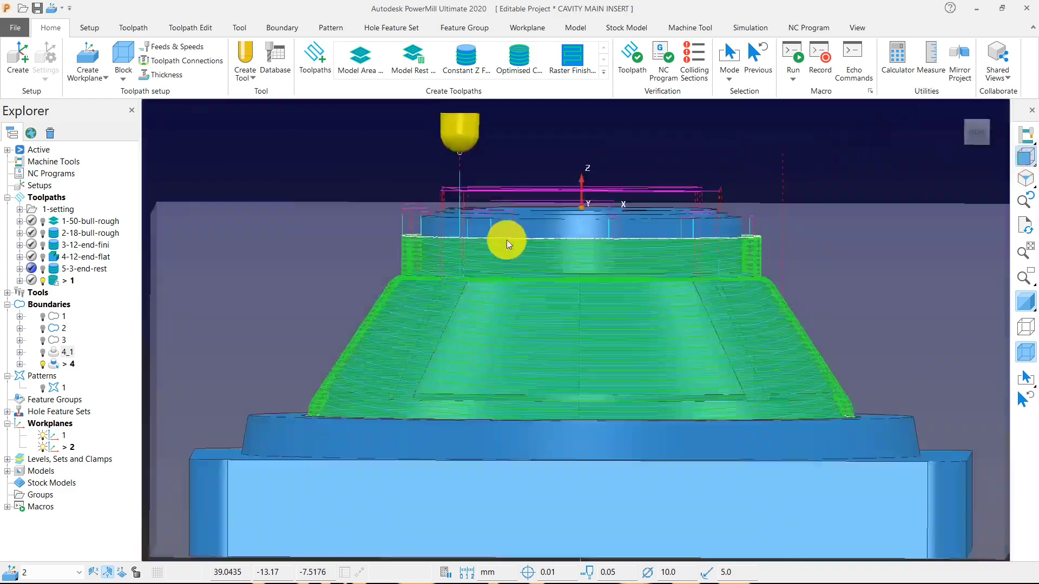
scroll(471, 249, up, 5)
scroll(337, 249, up, 5)
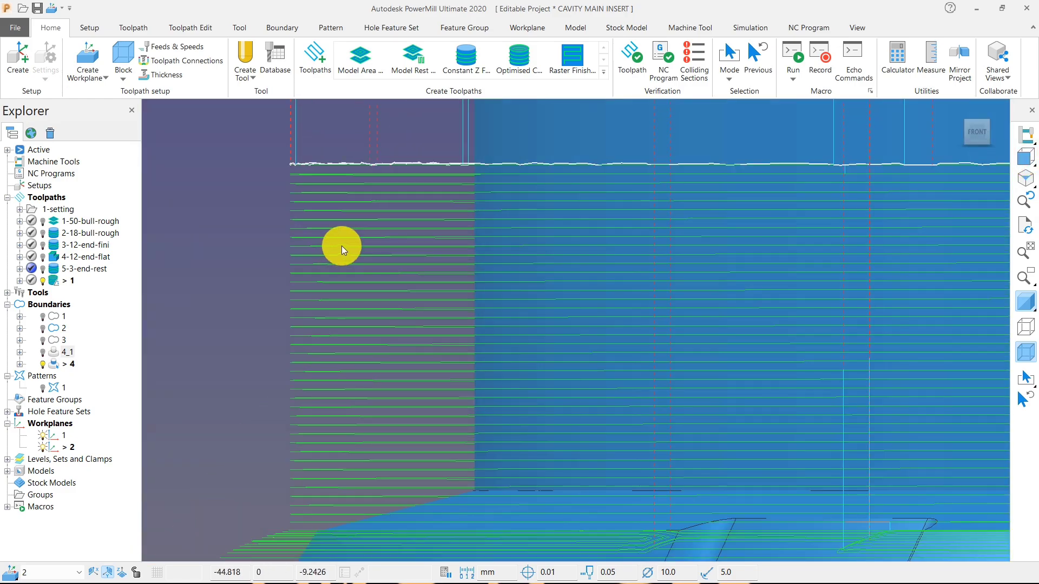
scroll(423, 317, down, 4)
scroll(384, 395, up, 3)
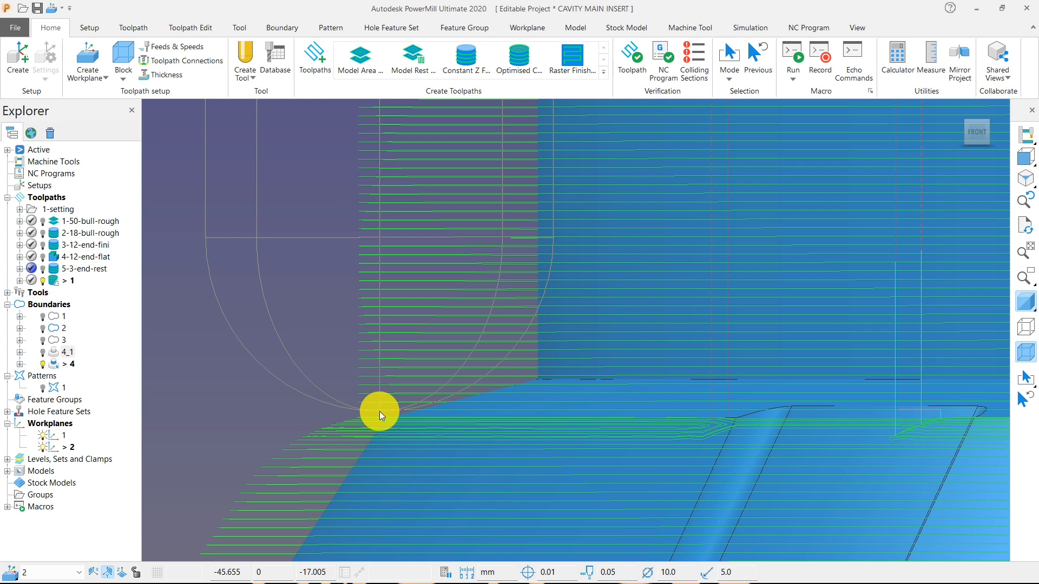
mouse_move(380, 412)
mouse_down()
mouse_move(532, 382)
mouse_move(375, 414)
mouse_up()
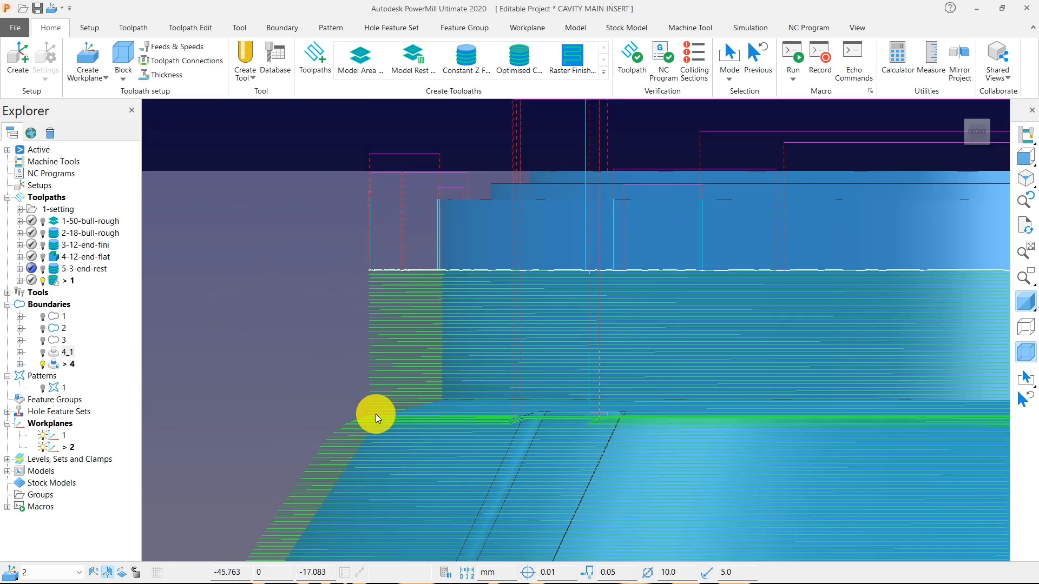
Select the toolpath passes around the upper neck, hide the shaded model and delete the selected passes.
drag(304, 200, 466, 415)
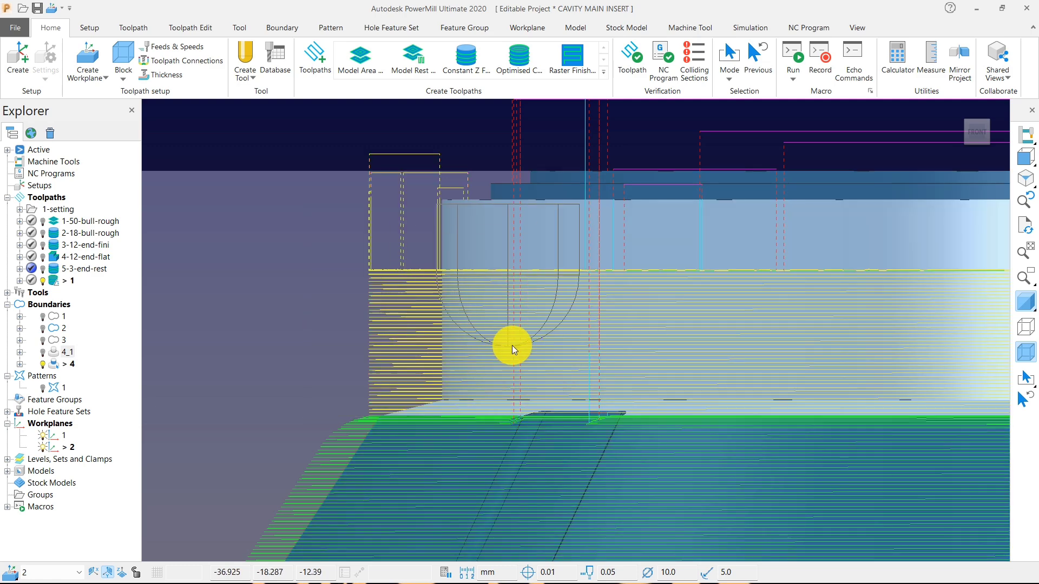
click(1021, 305)
scroll(390, 288, down, 3)
right_click(504, 319)
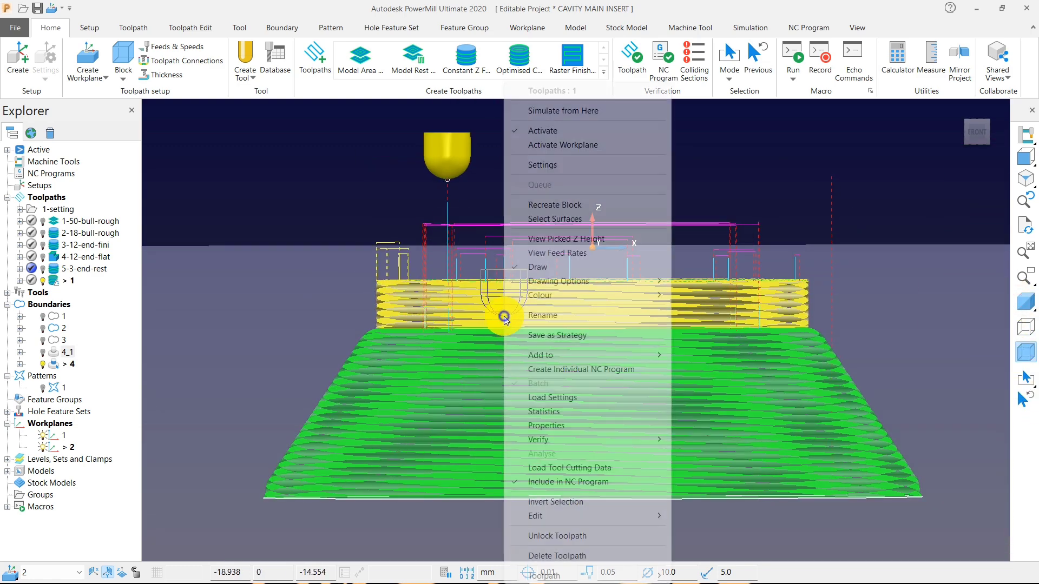
mouse_move(635, 517)
click(758, 577)
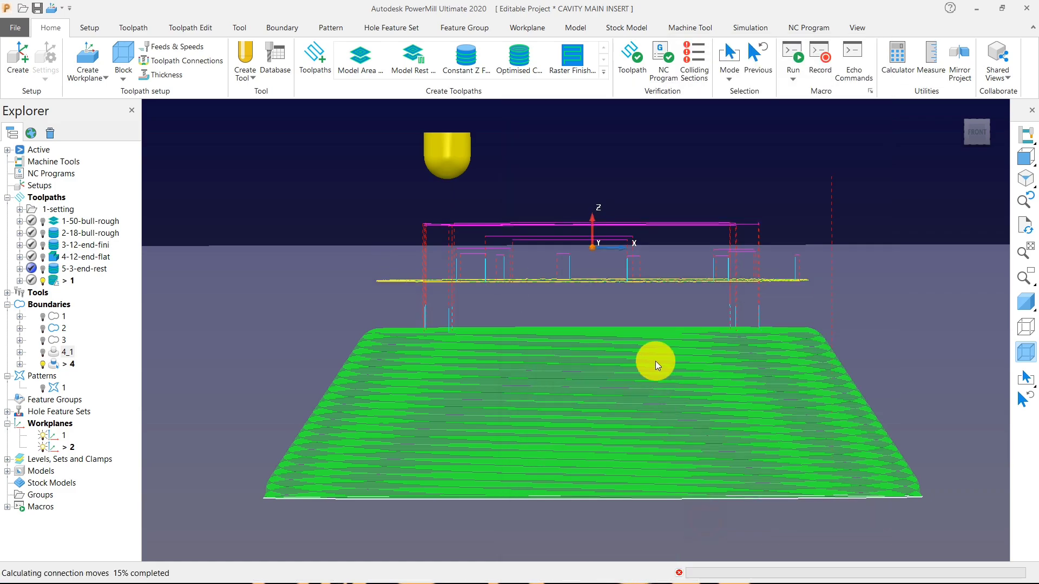
Select the toolpath passes on the conical wall and examine them and the passes around the upper edge from several angles.
middle_drag(655, 361, 645, 426)
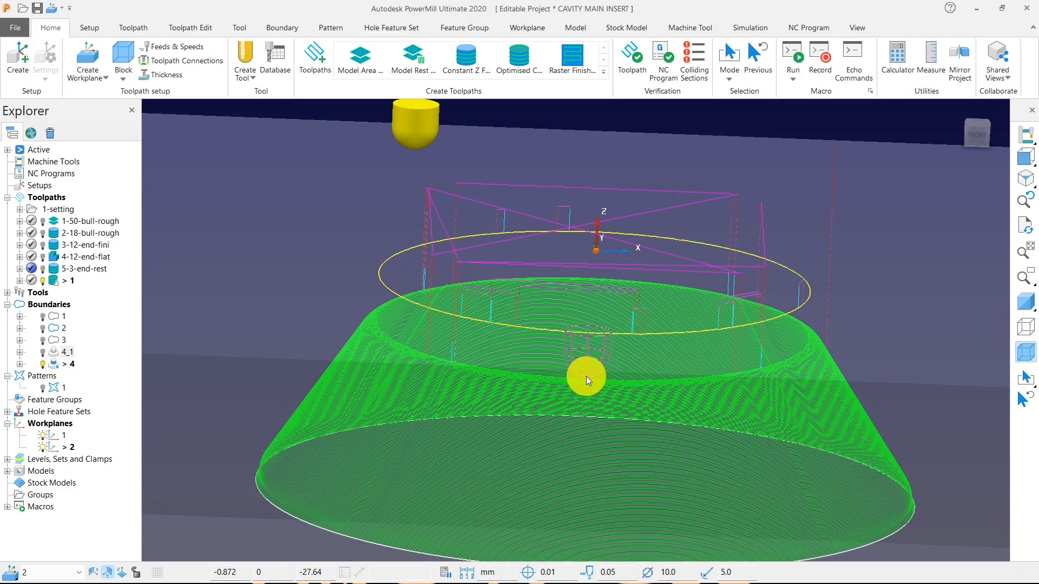
scroll(591, 379, down, 4)
scroll(616, 352, up, 4)
middle_drag(658, 378, 414, 392)
scroll(393, 392, up, 5)
scroll(565, 362, down, 3)
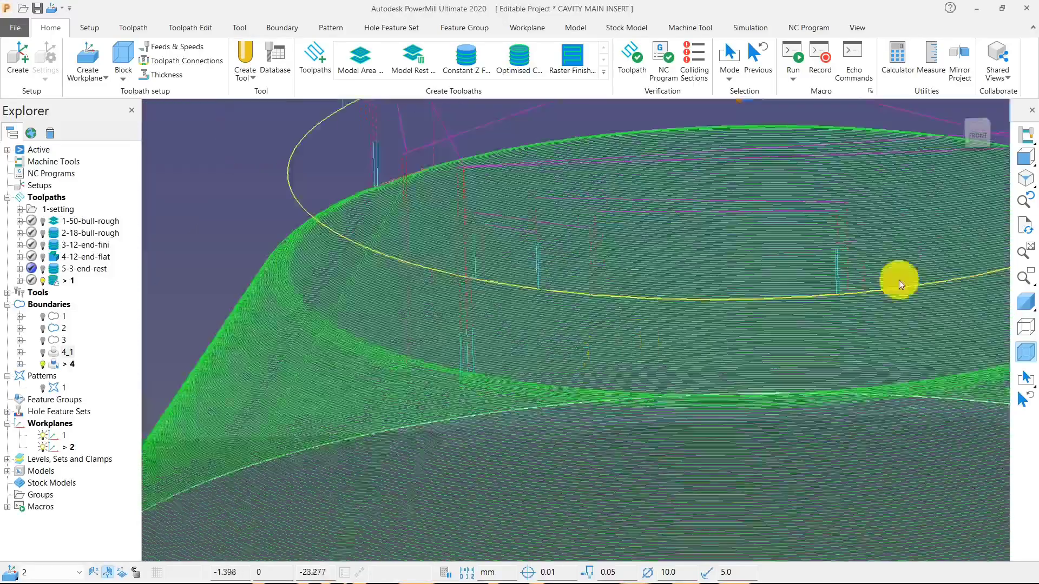
mouse_move(1026, 157)
click(965, 162)
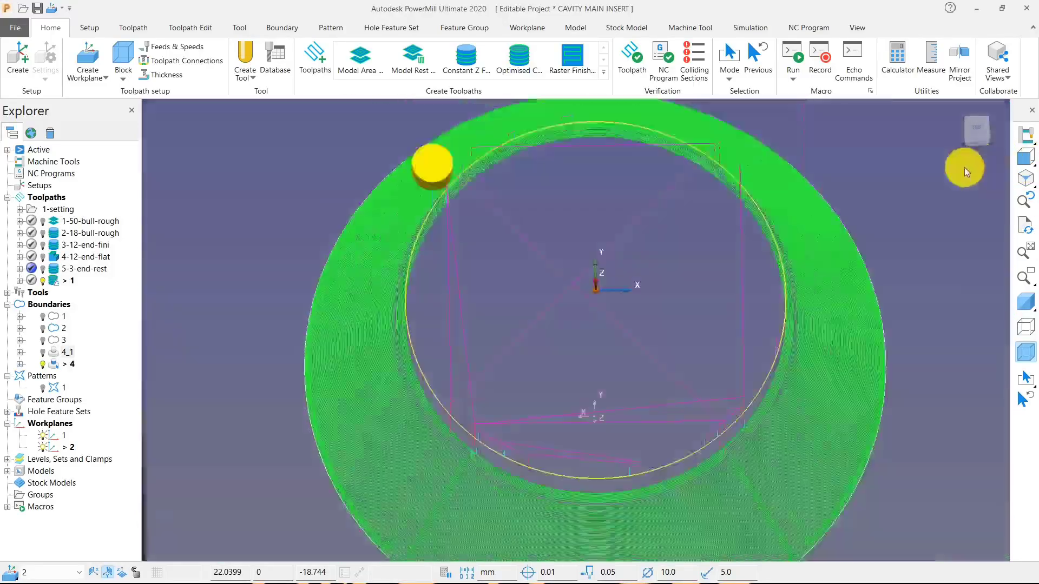
scroll(686, 324, down, 5)
scroll(621, 306, up, 8)
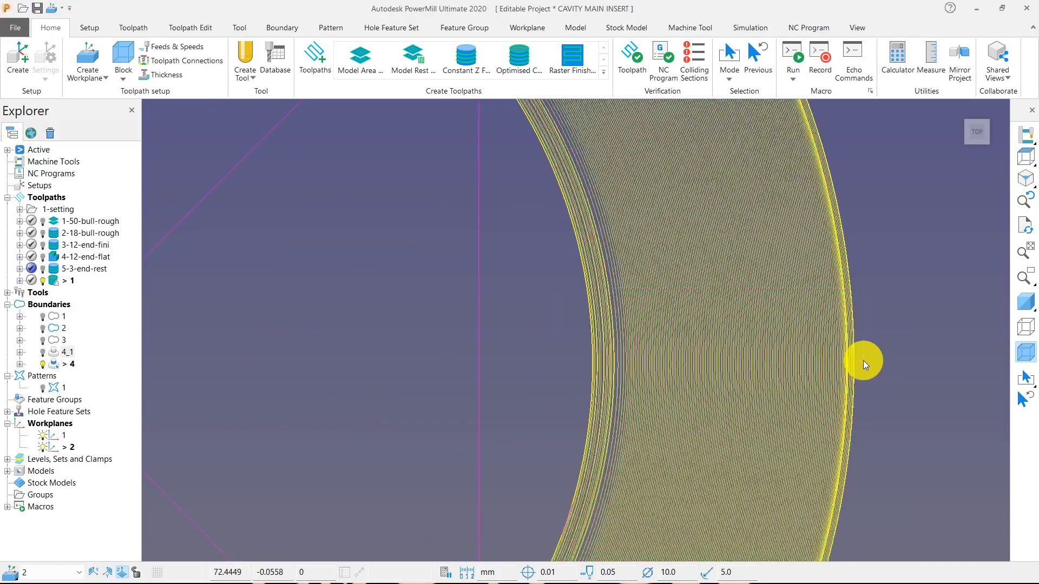
scroll(718, 335, down, 5)
middle_drag(567, 310, 681, 280)
scroll(680, 280, down, 3)
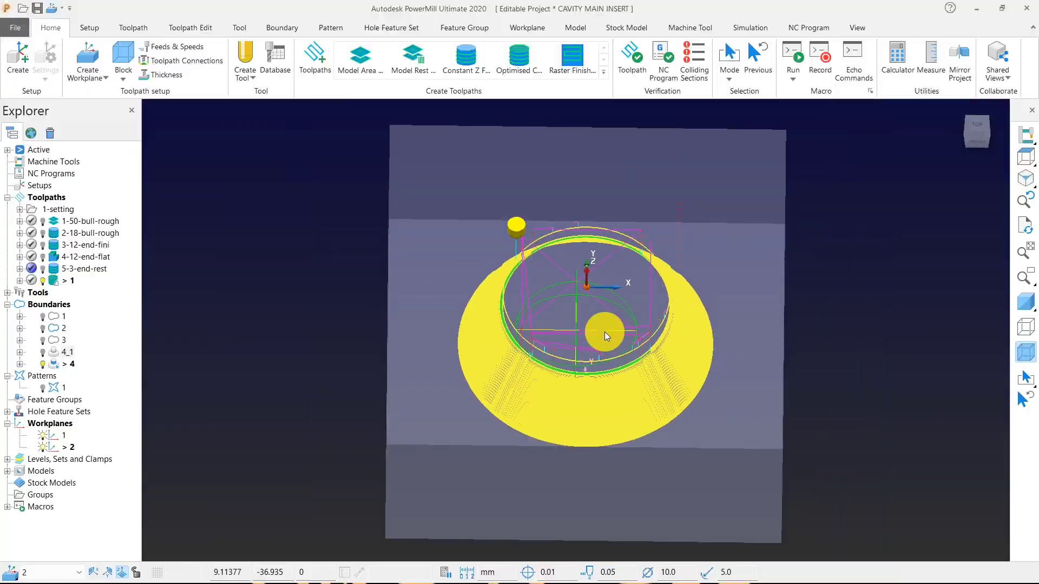
scroll(605, 332, up, 5)
middle_drag(543, 350, 832, 350)
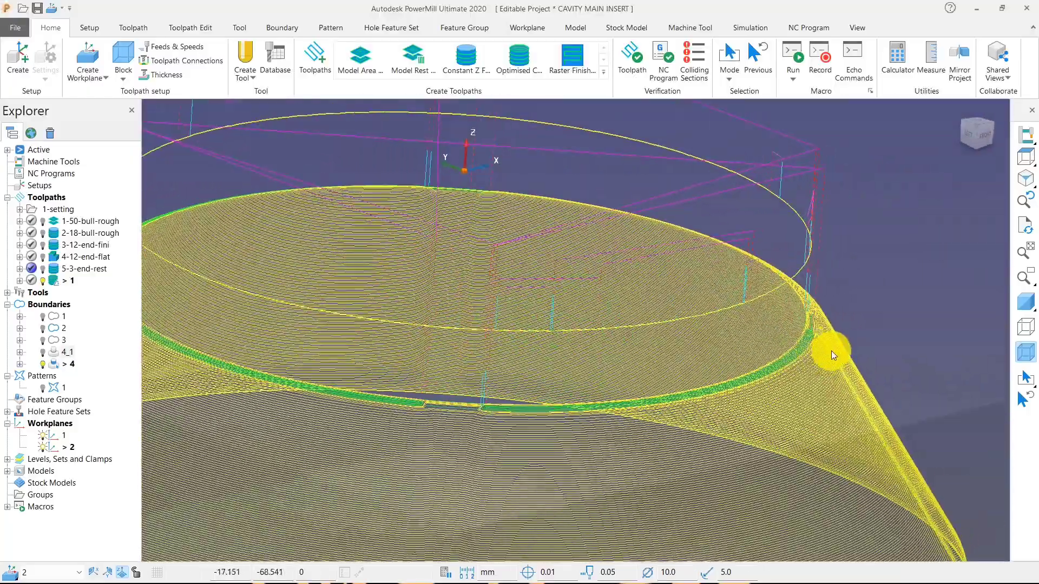
Inspect the passes along the cone's upper rim from the back and sides, comparing the selected and unselected segments.
scroll(832, 351, down, 5)
middle_drag(378, 337, 768, 372)
middle_drag(444, 357, 574, 394)
scroll(271, 320, up, 5)
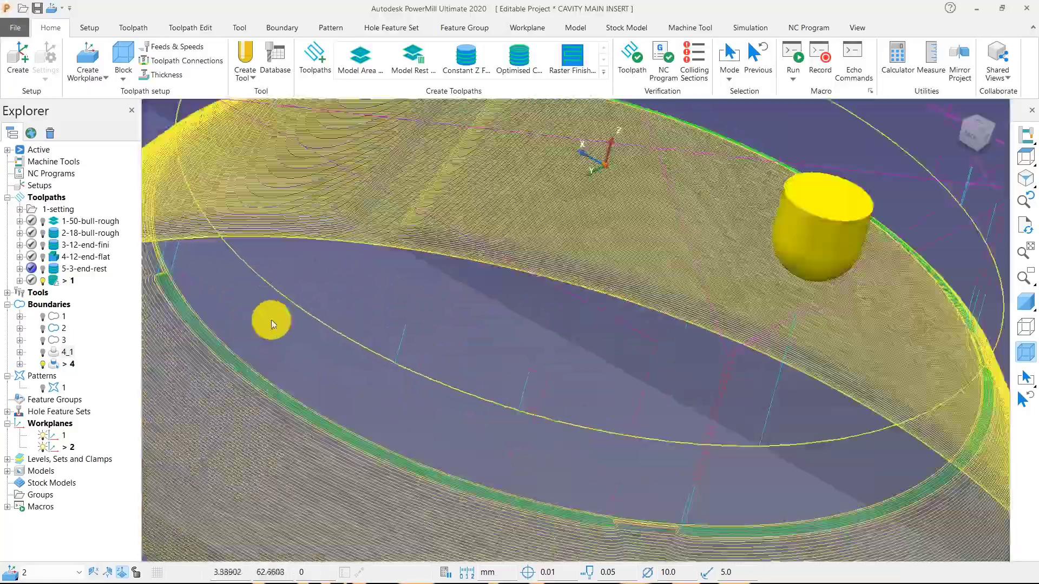
scroll(271, 319, down, 3)
middle_drag(492, 358, 398, 463)
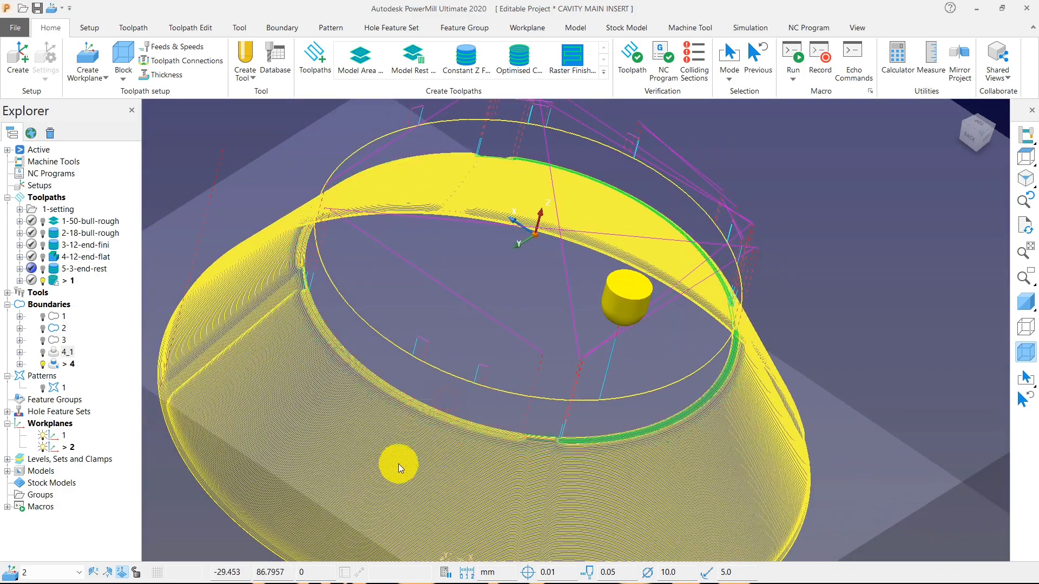
middle_drag(724, 434, 622, 411)
scroll(470, 448, up, 6)
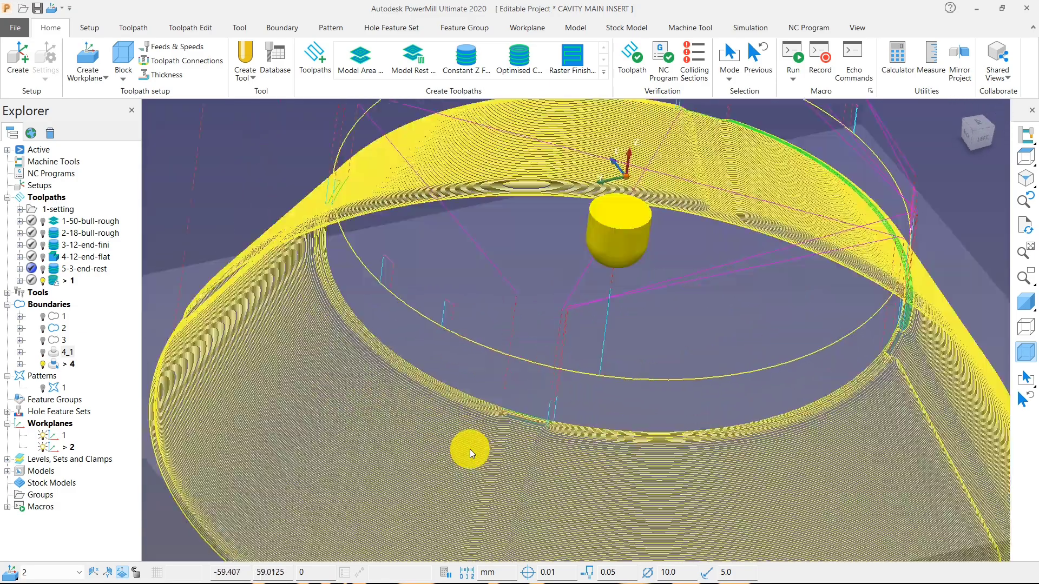
scroll(577, 397, down, 5)
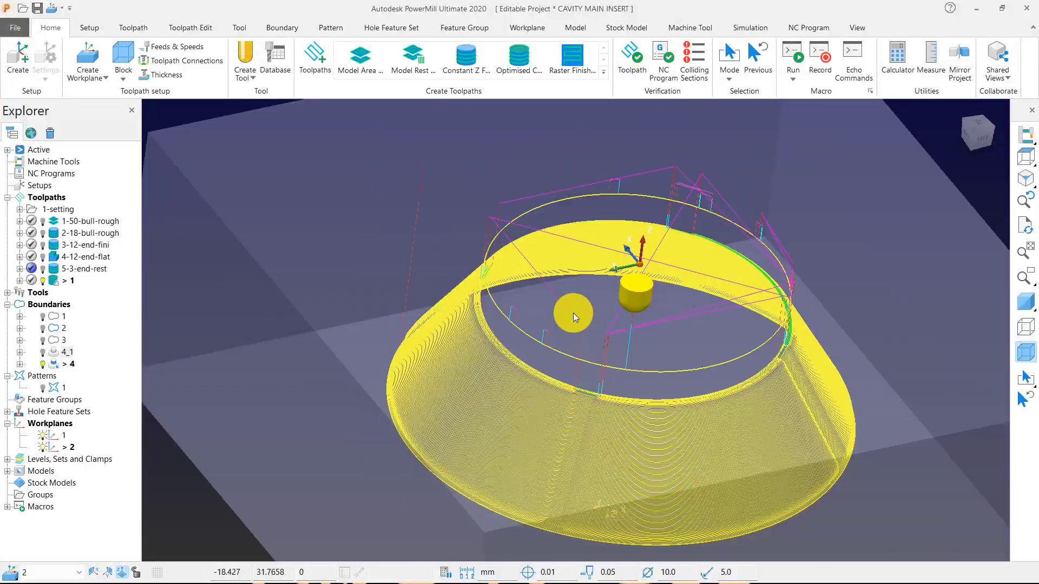
Clear the toolpath selection and deactivate boundary 4.
click(573, 313)
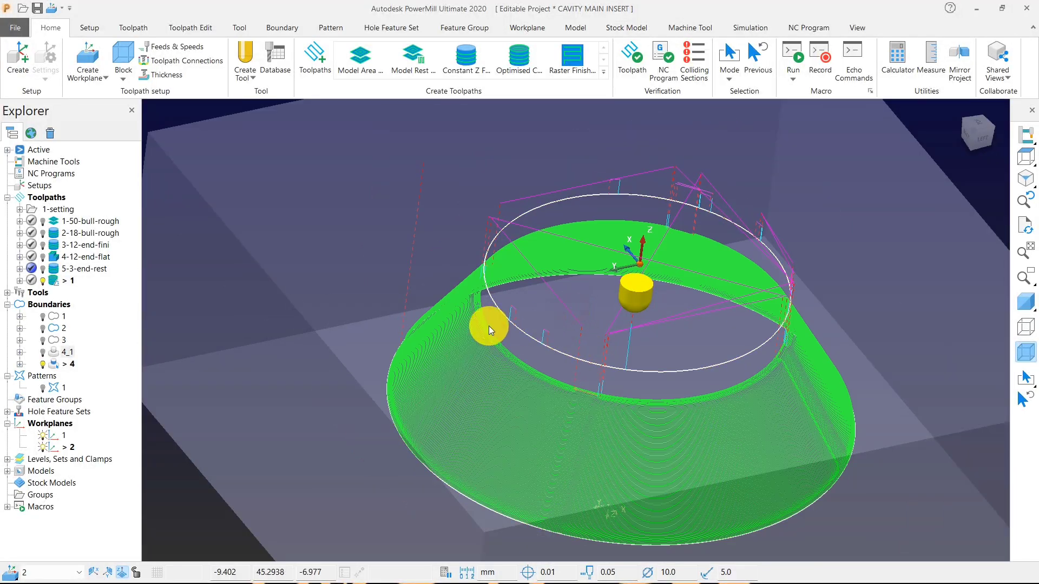
double_click(62, 364)
click(1024, 157)
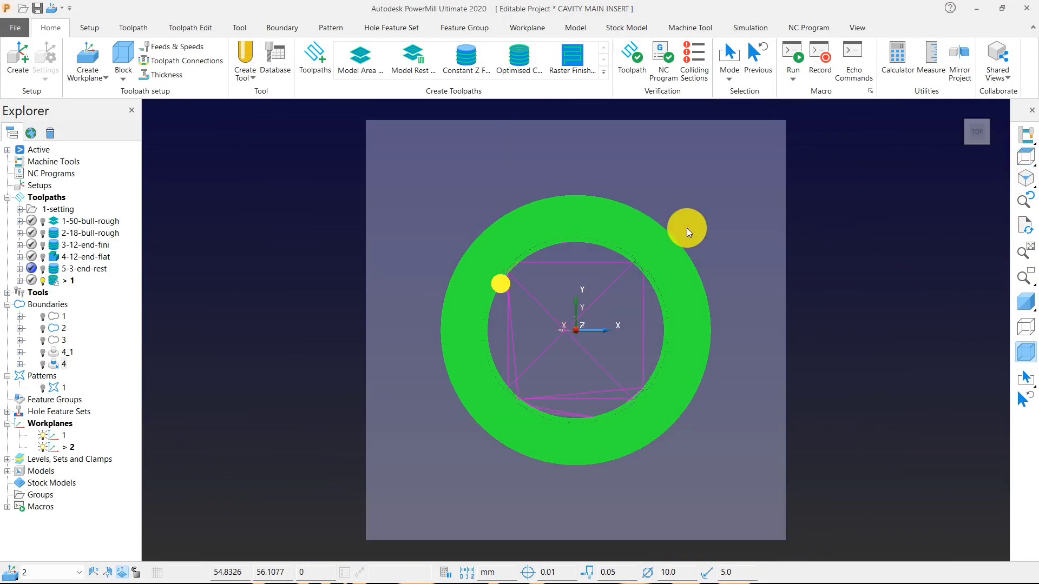
mouse_move(1024, 156)
click(928, 158)
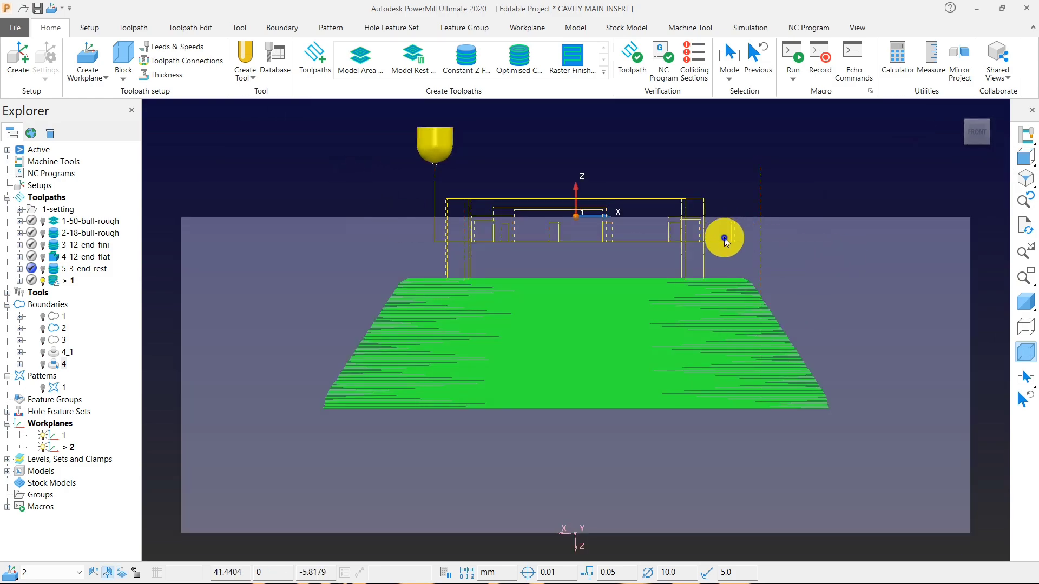
Examine up close the links and lead moves between the passes at the cone's upper edge.
right_click(711, 246)
right_click(710, 241)
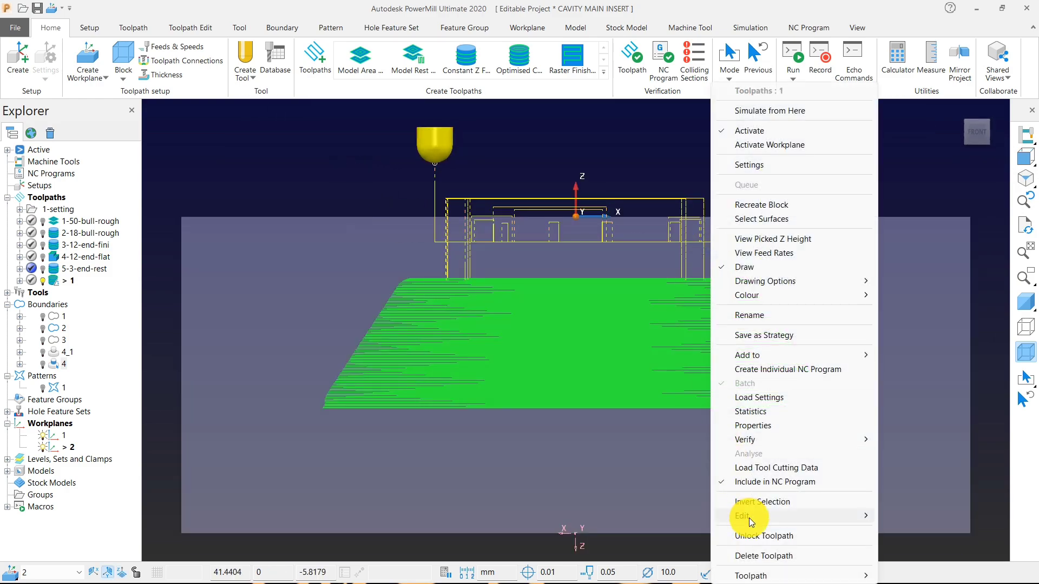
mouse_move(749, 518)
click(677, 517)
middle_drag(636, 404, 629, 371)
scroll(430, 353, up, 2)
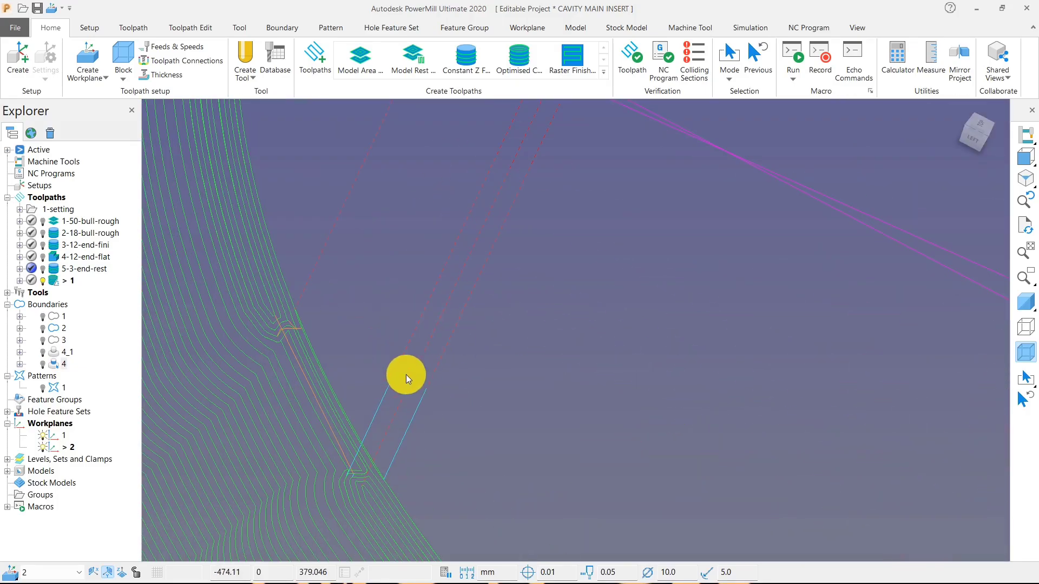
scroll(348, 348, up, 3)
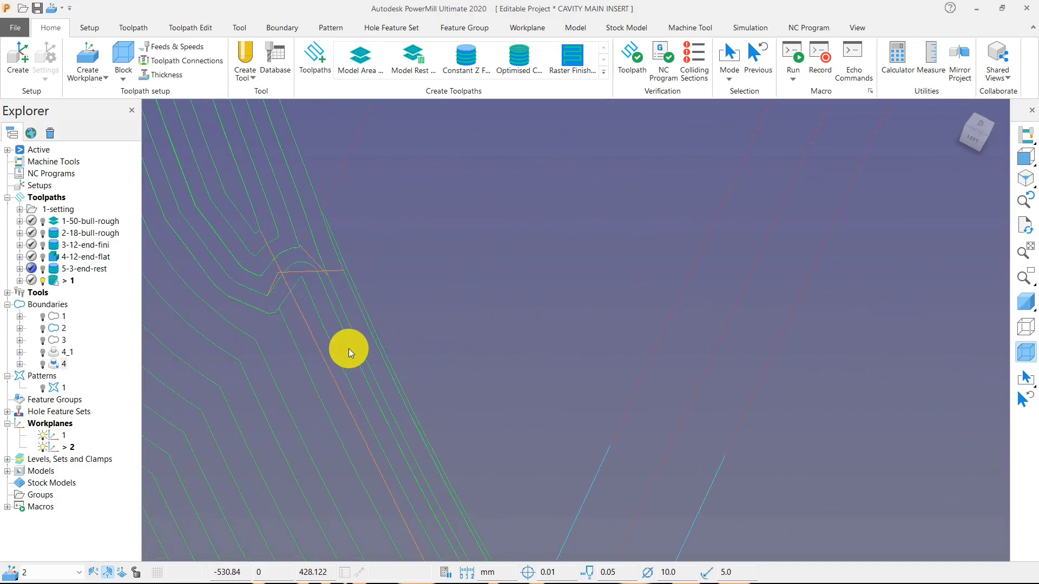
scroll(326, 259, down, 3)
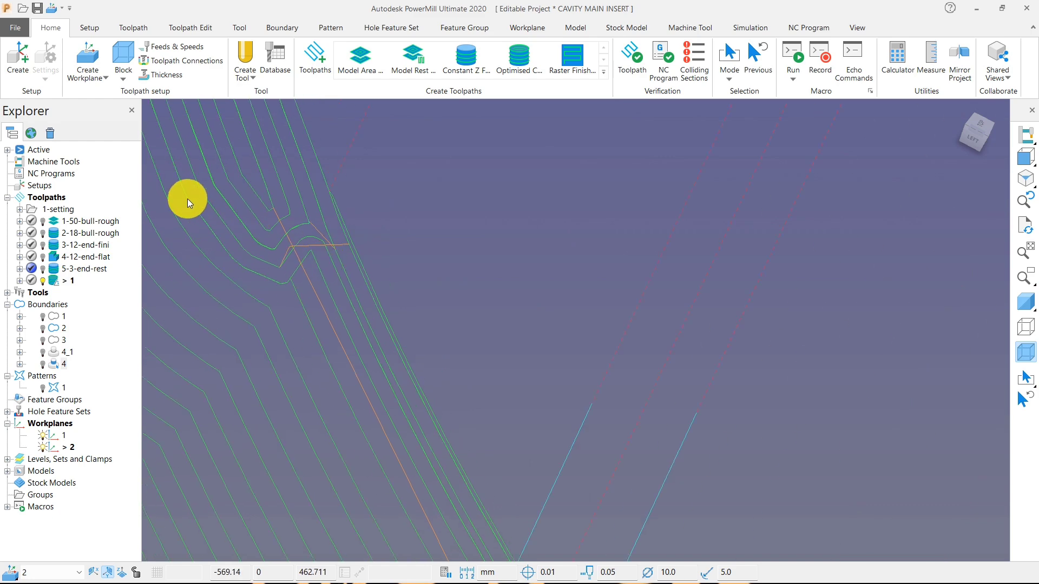
In the toolpath connections, set the first-choice link's distance constraint to 1 and apply the links.
click(162, 61)
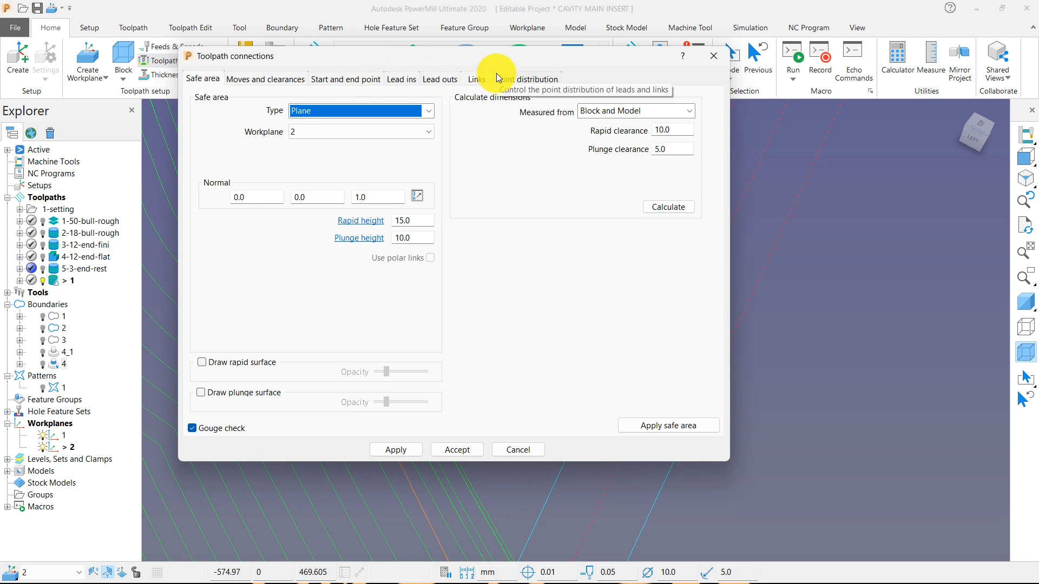
click(476, 79)
double_click(550, 131)
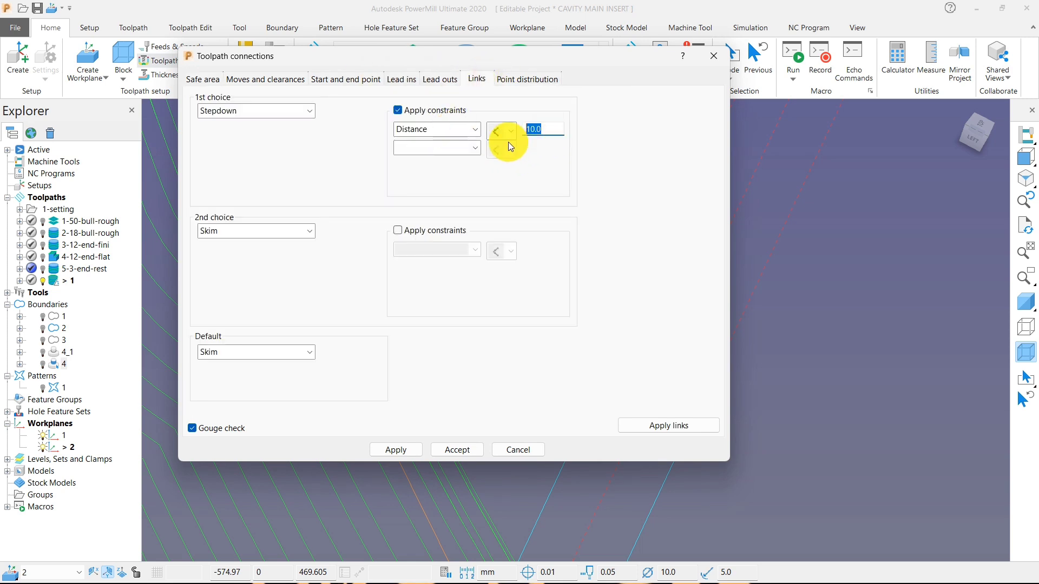
text(1)
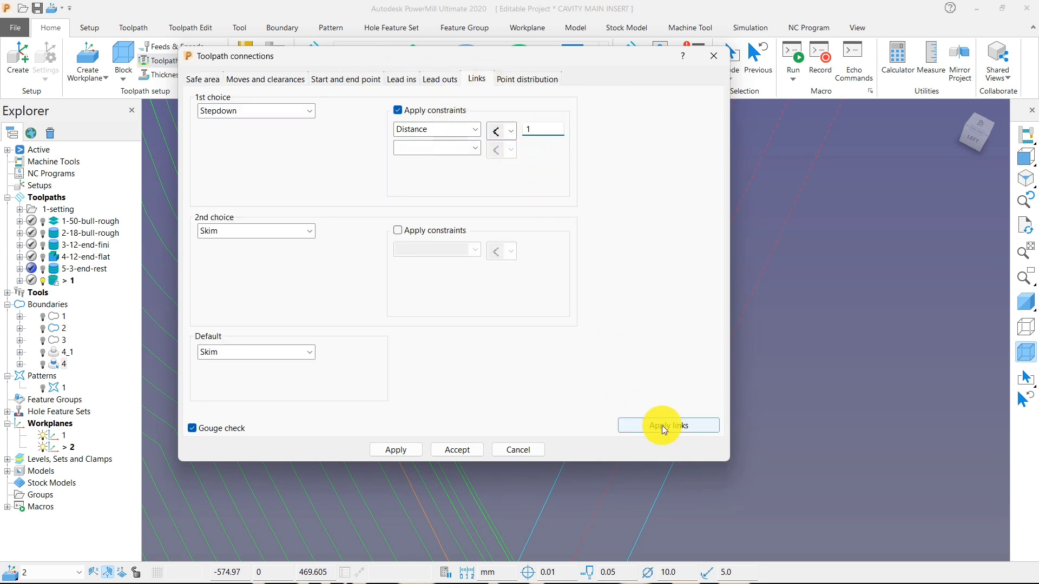
click(661, 426)
Change the first-choice link type to On surface, apply the links and accept the toolpath connections.
click(272, 113)
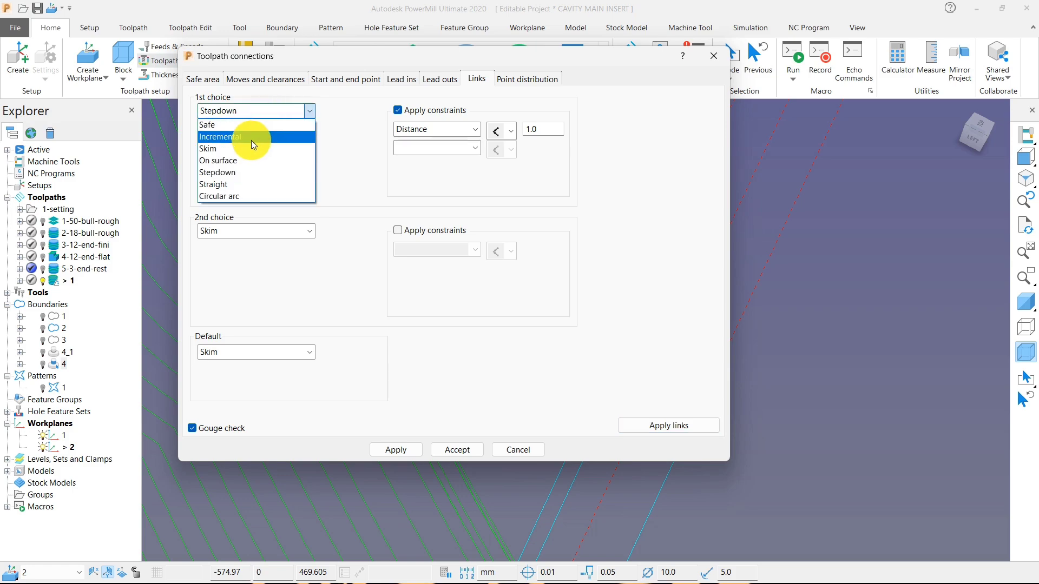
click(245, 164)
click(697, 426)
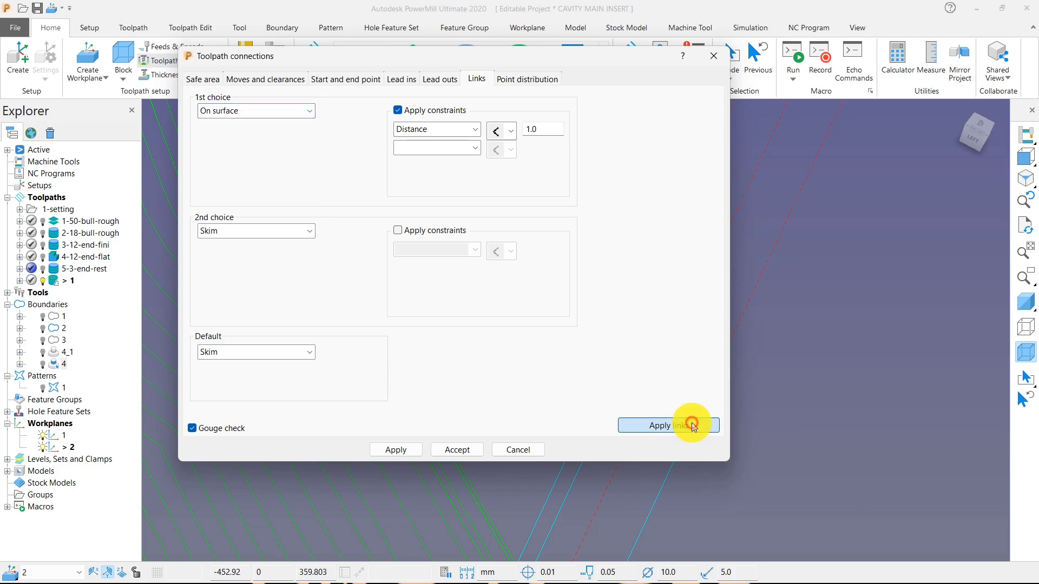
click(412, 448)
click(447, 449)
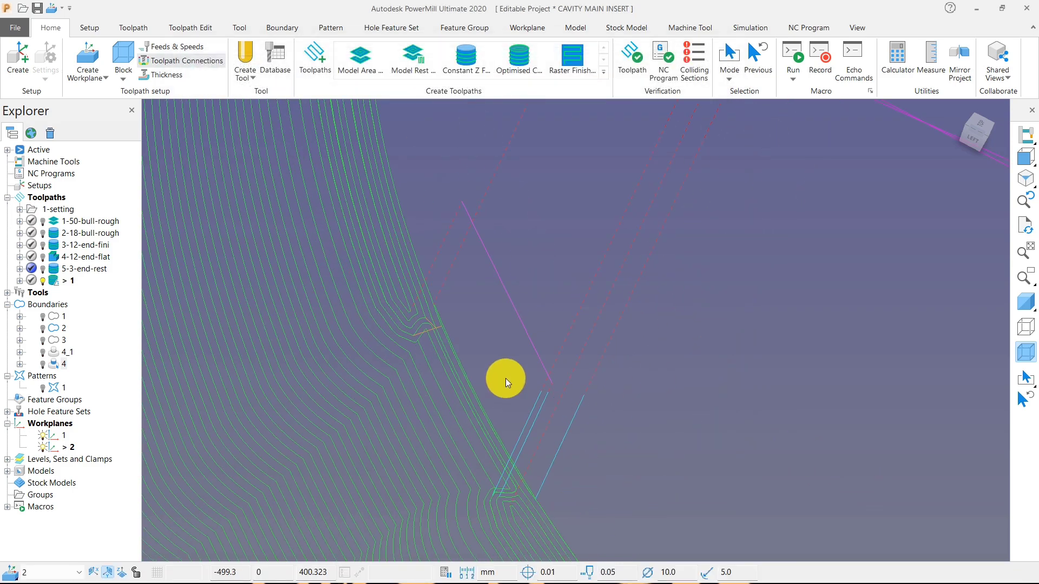
Check the updated links at the cone's upper edge and the overall toolpath.
scroll(506, 378, up, 5)
scroll(372, 337, down, 8)
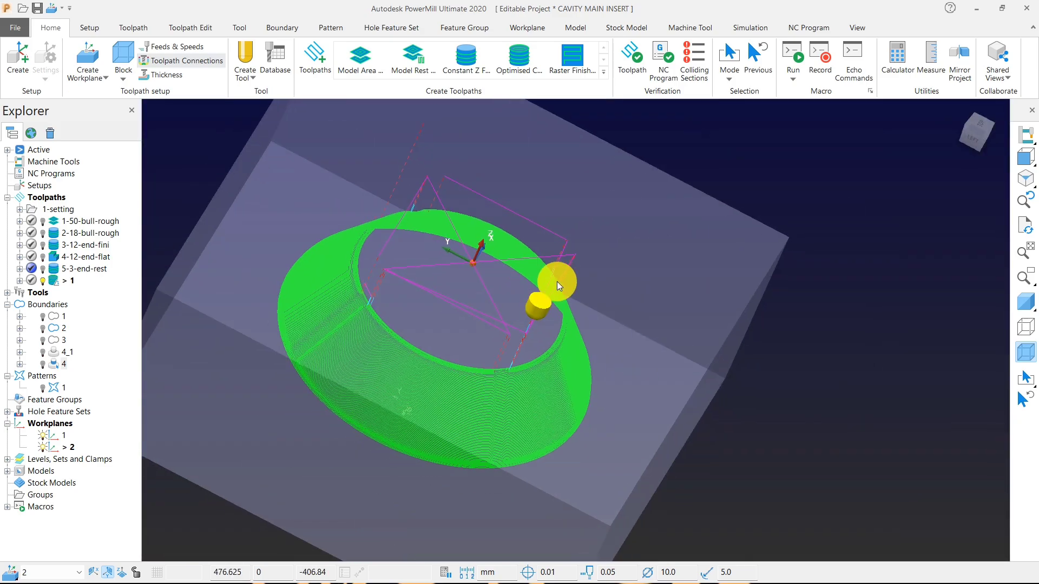
middle_drag(557, 281, 504, 240)
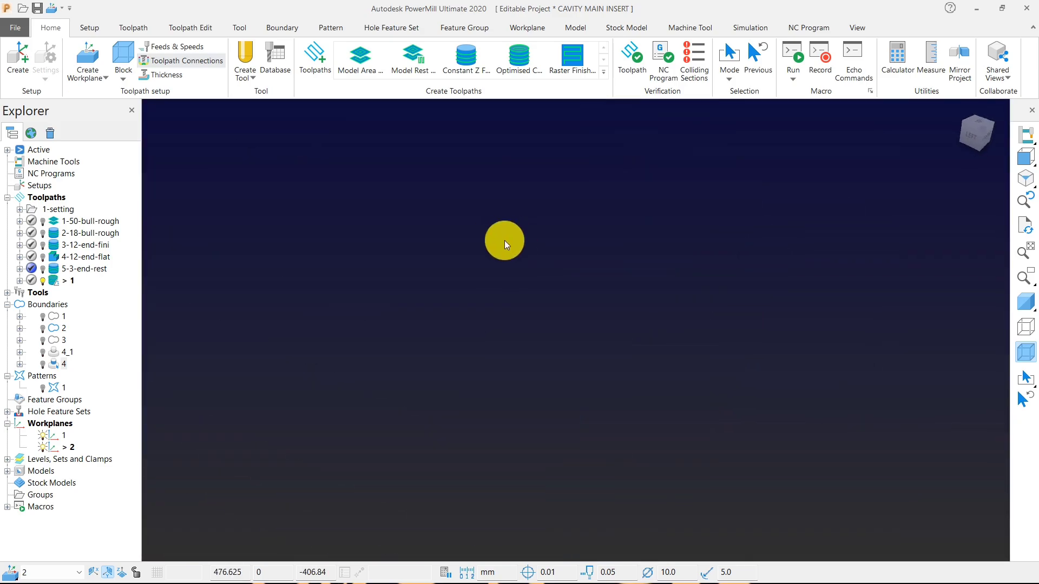
click(1002, 156)
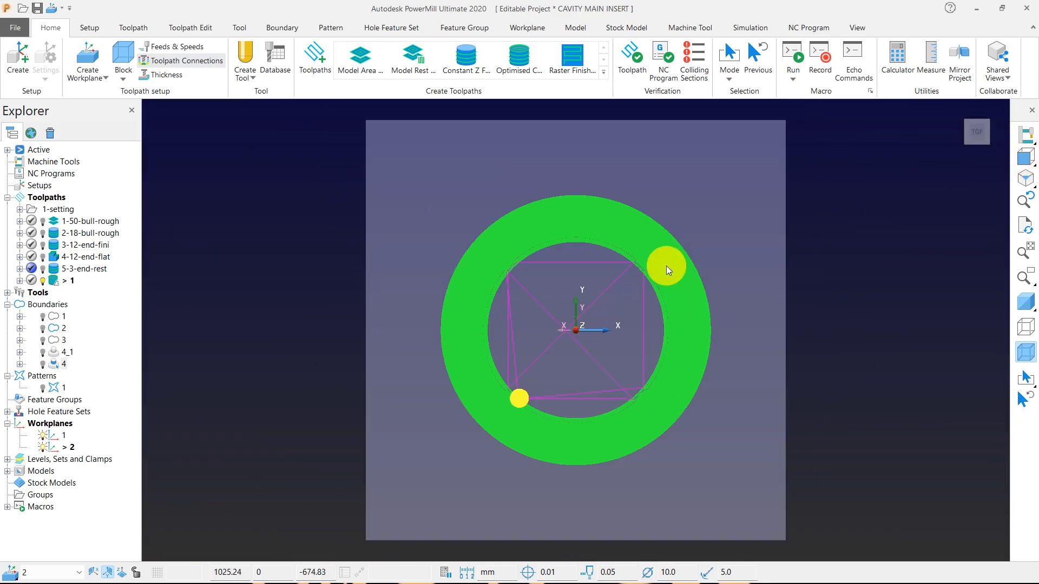
middle_drag(667, 266, 459, 209)
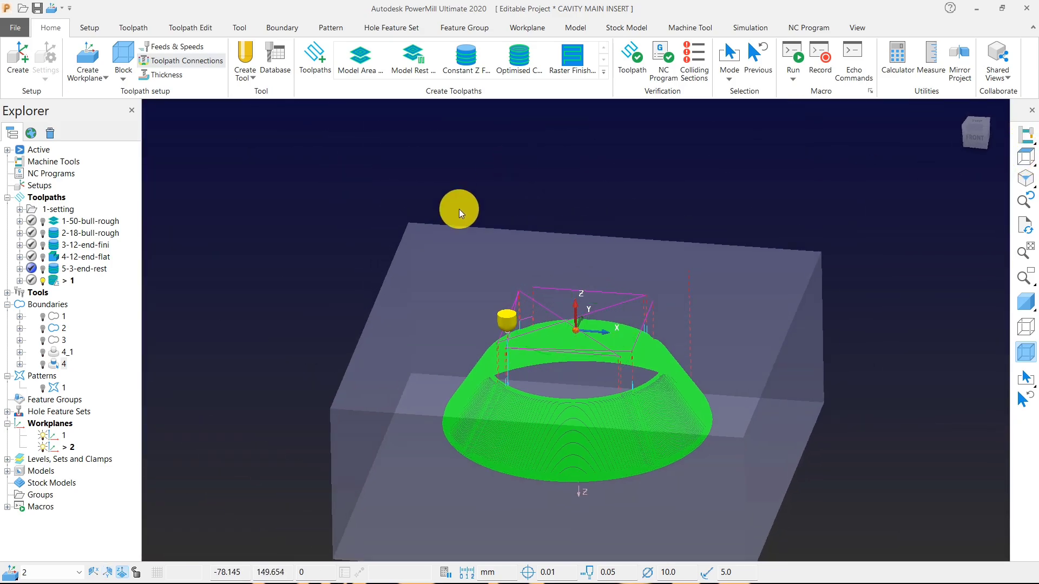
Rename the conical body's toolpath as 6-10-ball-semi.
click(62, 283)
text(6-)
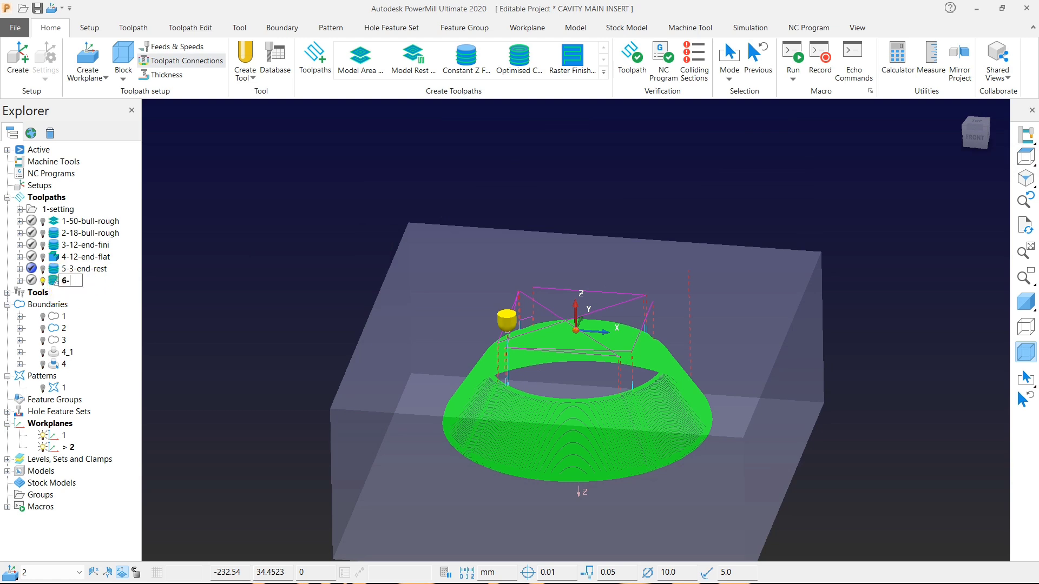
click(71, 279)
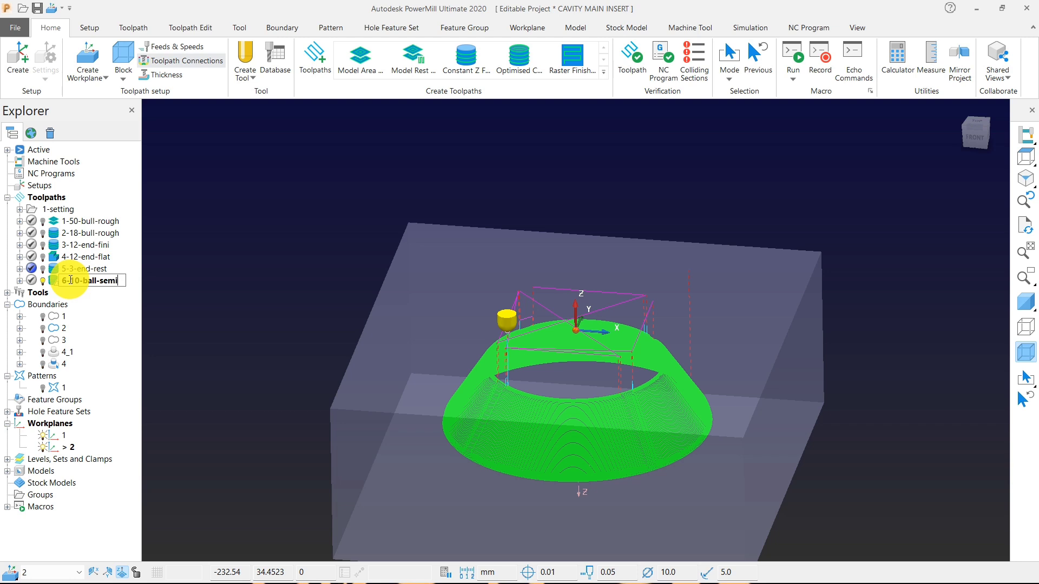
click(290, 291)
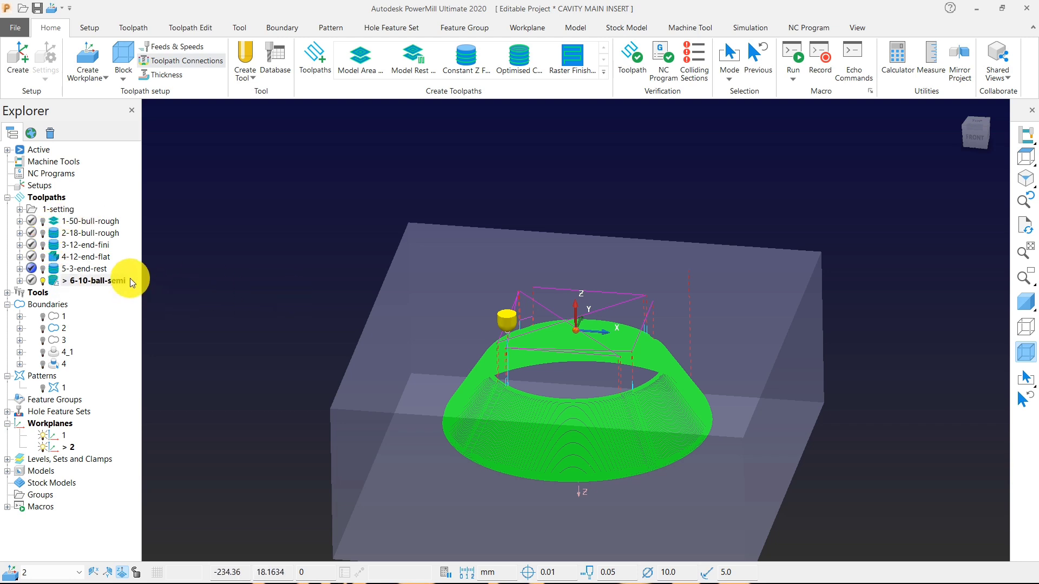
Show the shaded model and examine how the semi-finishing passes cover the conical wall.
scroll(401, 259, down, 2)
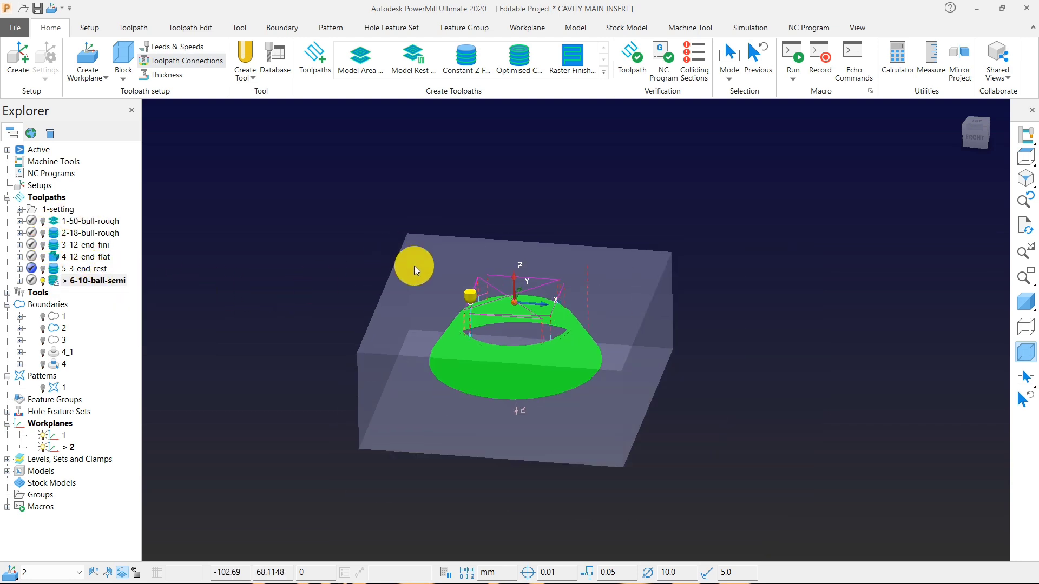
click(1024, 301)
scroll(505, 320, up, 4)
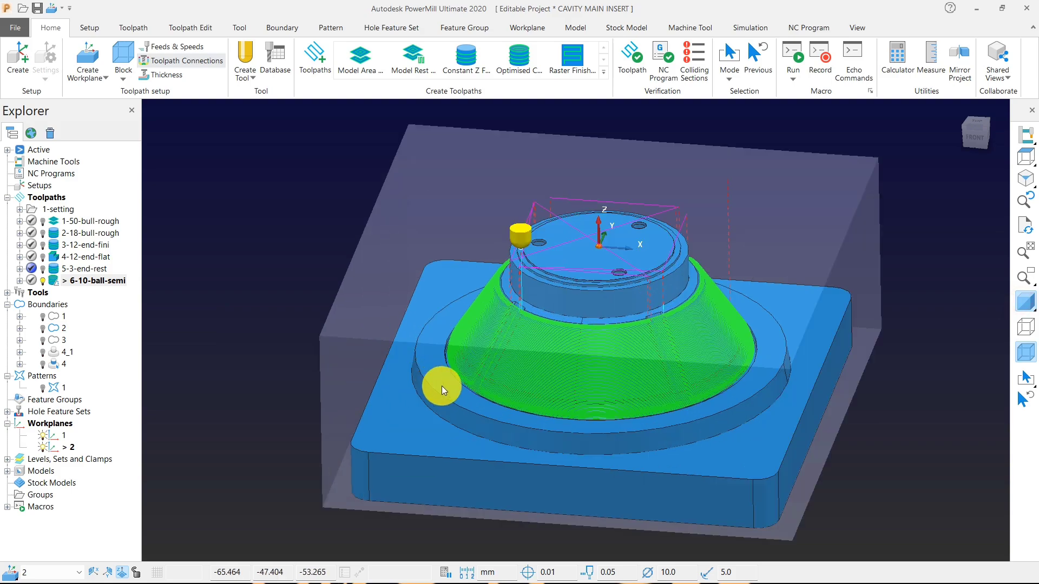
middle_drag(551, 385, 503, 372)
scroll(511, 381, up, 6)
scroll(352, 362, down, 6)
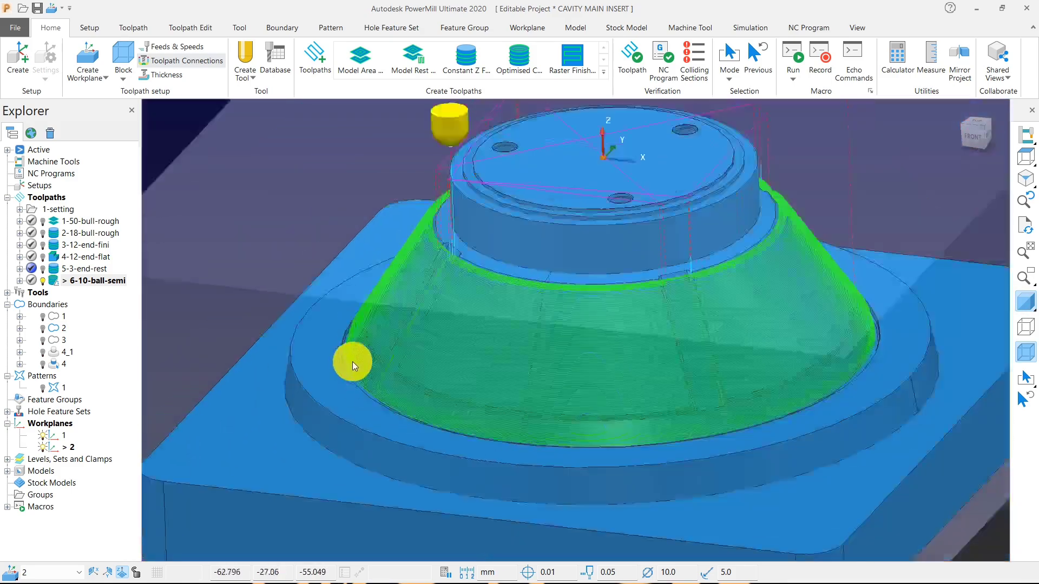
middle_drag(457, 337, 483, 335)
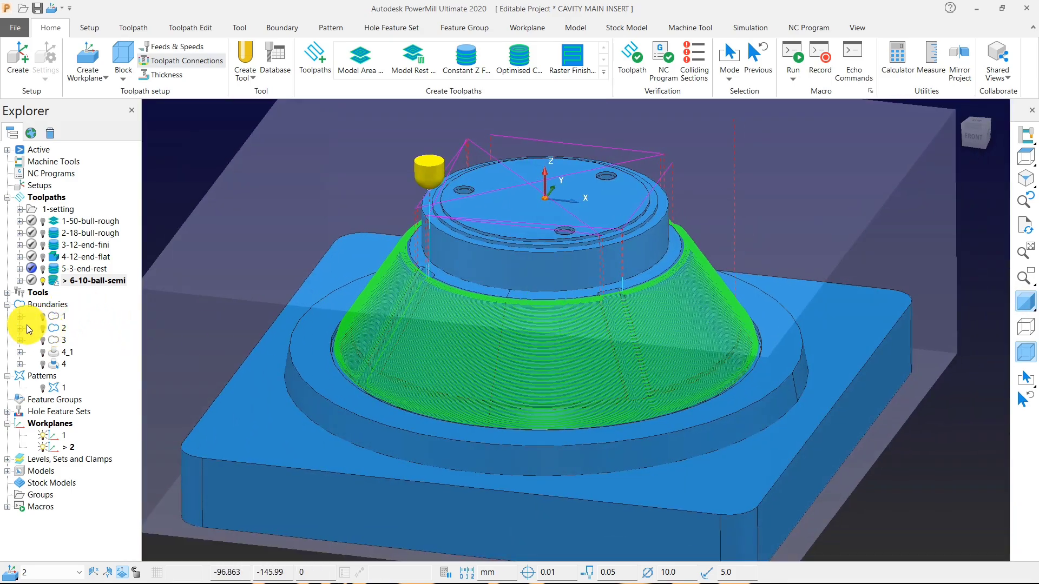
scroll(535, 333, down, 2)
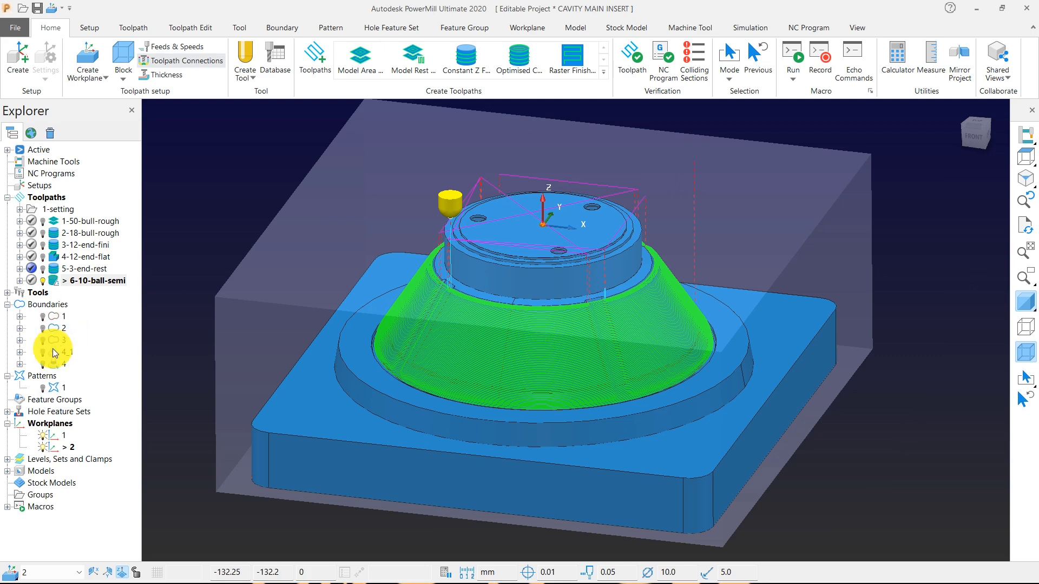
Activate and display boundary 4 and select its surfaces on the model.
right_click(54, 363)
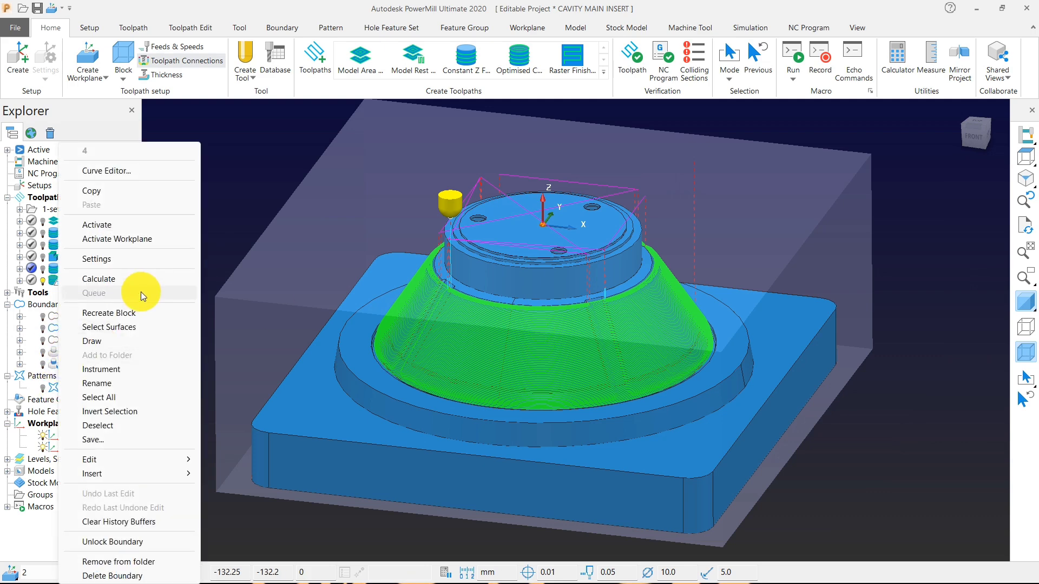
click(130, 328)
click(49, 363)
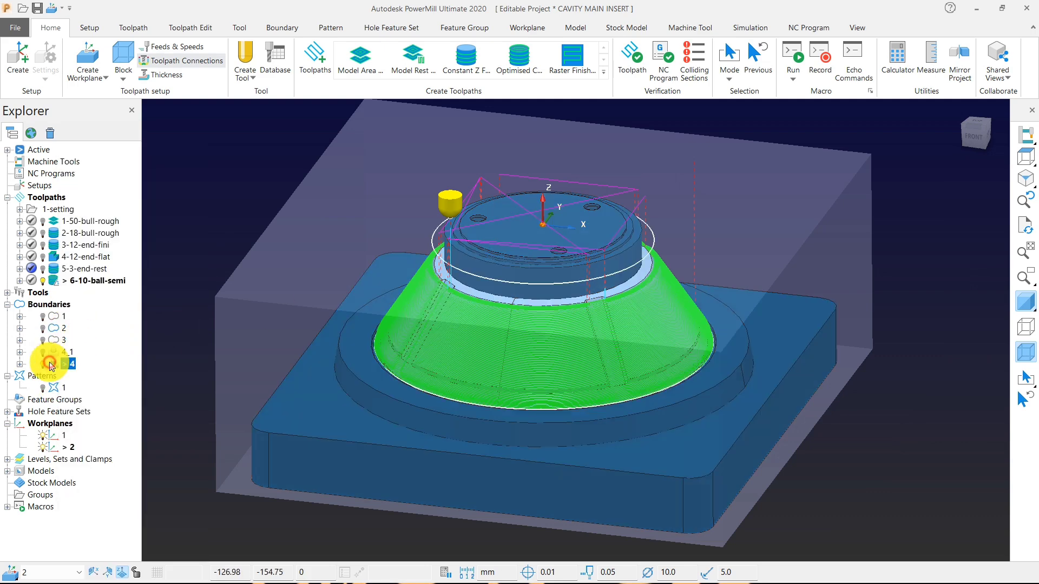
scroll(614, 332, down, 3)
Clear the surface selection, and deactivate and hide the 6-10-ball-semi toolpath.
click(212, 280)
double_click(53, 281)
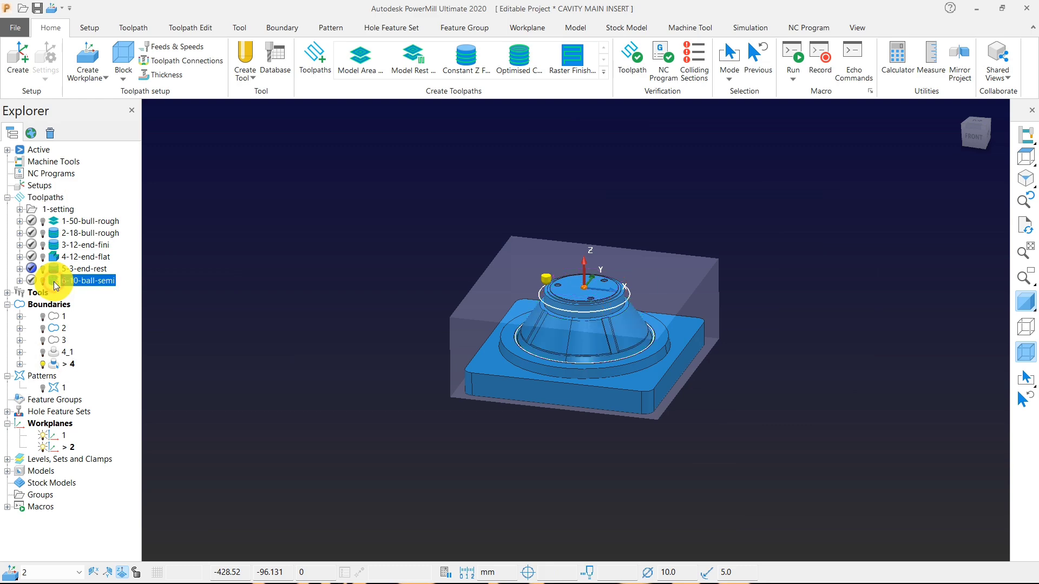
scroll(660, 350, up, 4)
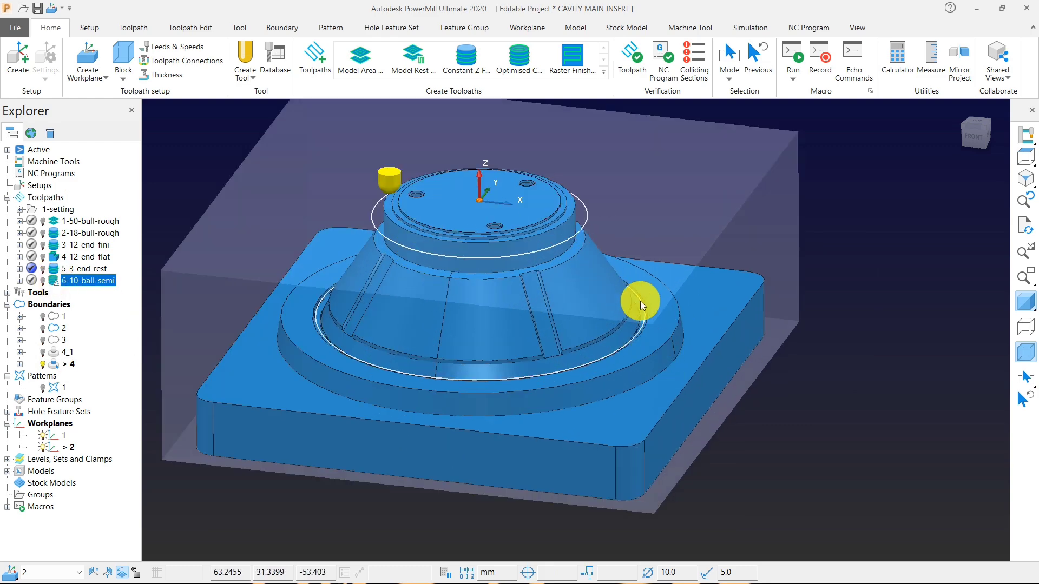
scroll(643, 295, down, 3)
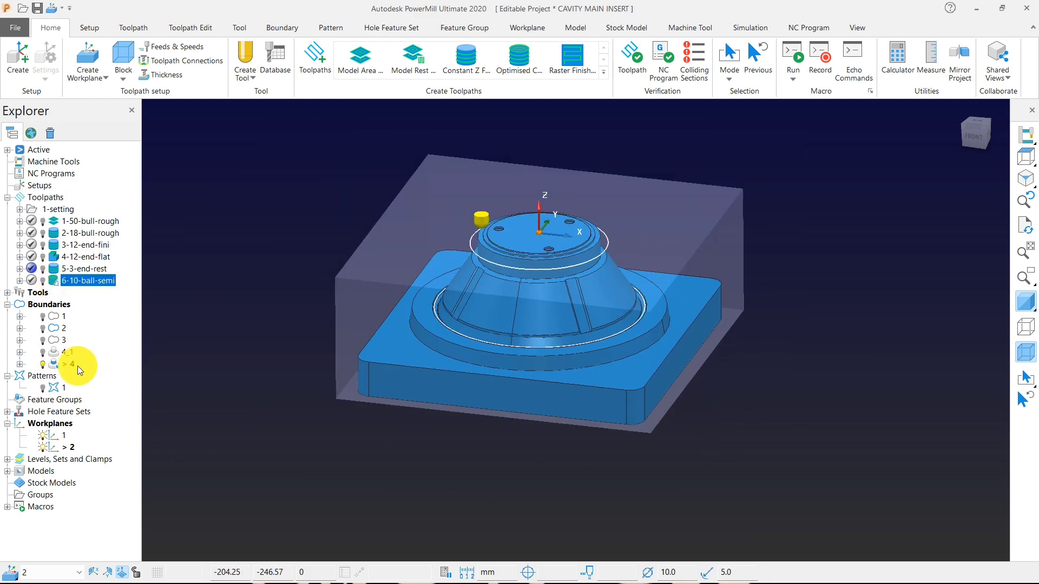
Select the surfaces of boundary 4 on the model and start a new selected surface boundary from them.
click(69, 364)
right_click(65, 364)
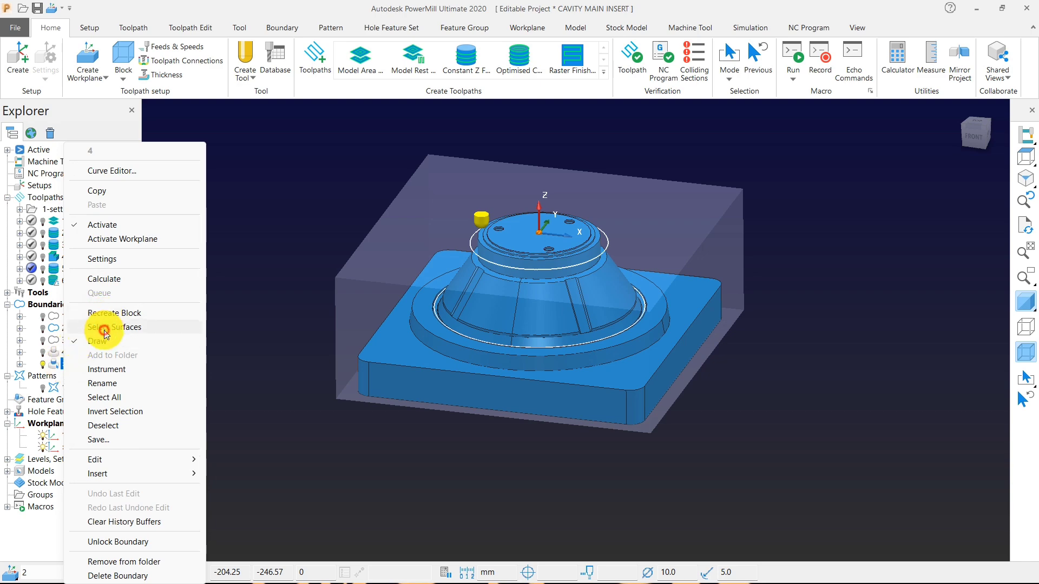
click(104, 330)
mouse_move(376, 285)
middle_down()
mouse_move(453, 303)
mouse_move(519, 287)
mouse_move(553, 320)
mouse_move(352, 220)
middle_up()
right_click(233, 170)
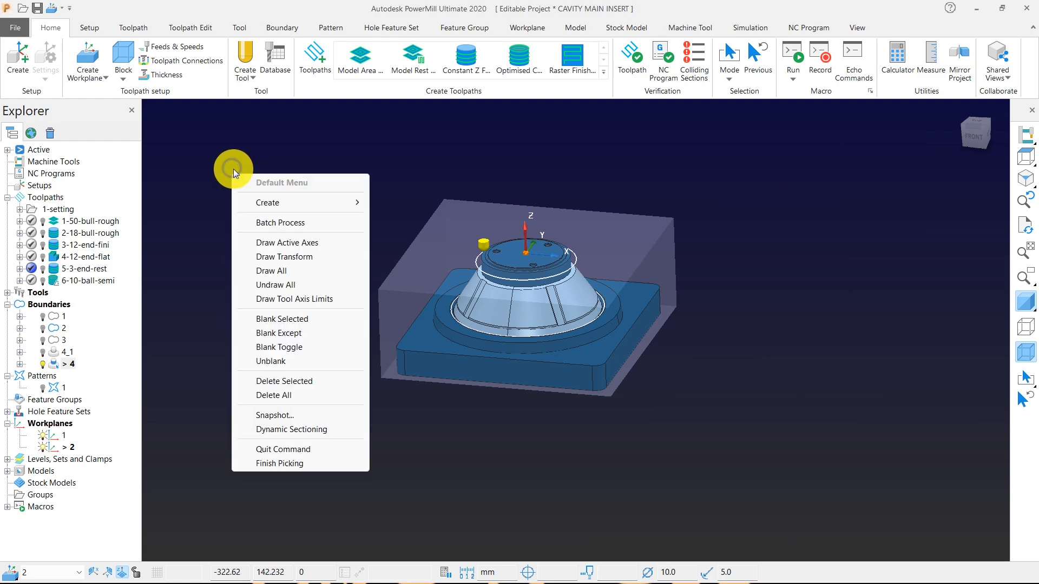
mouse_move(339, 203)
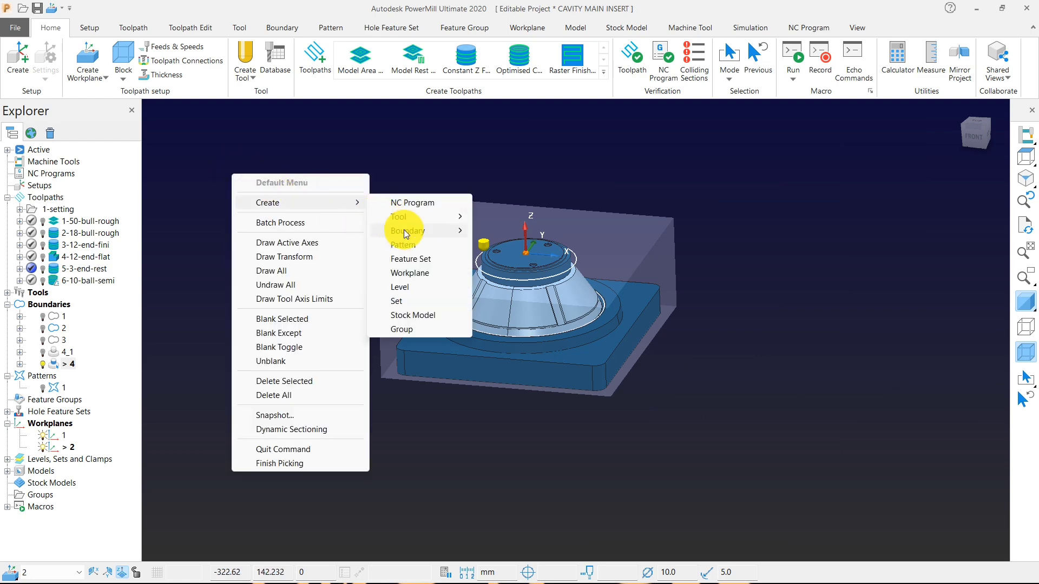
mouse_move(440, 232)
click(569, 261)
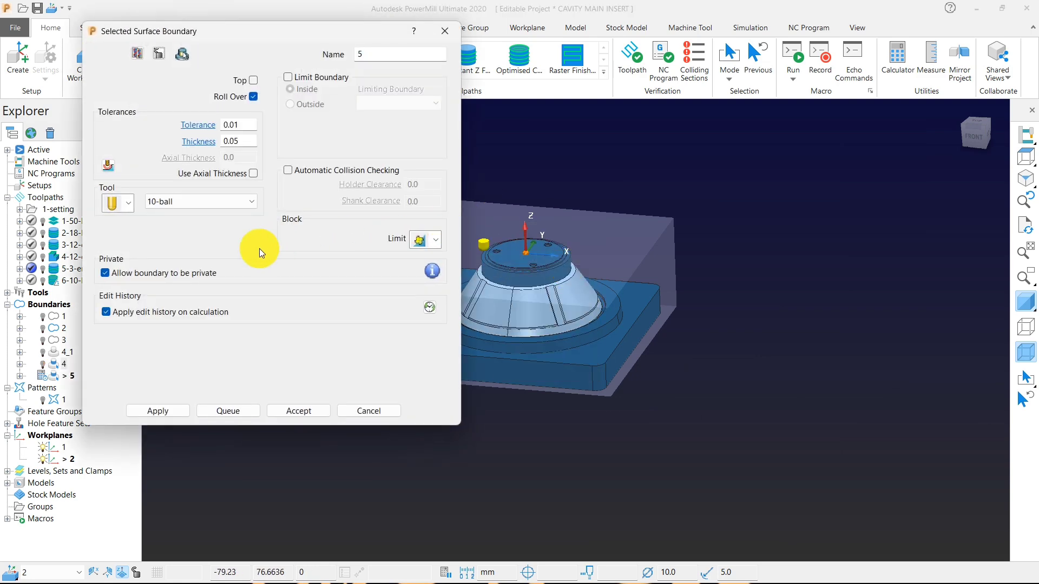
Create an 8 mm diameter ball nosed tool named 8-ball for the new boundary.
click(132, 203)
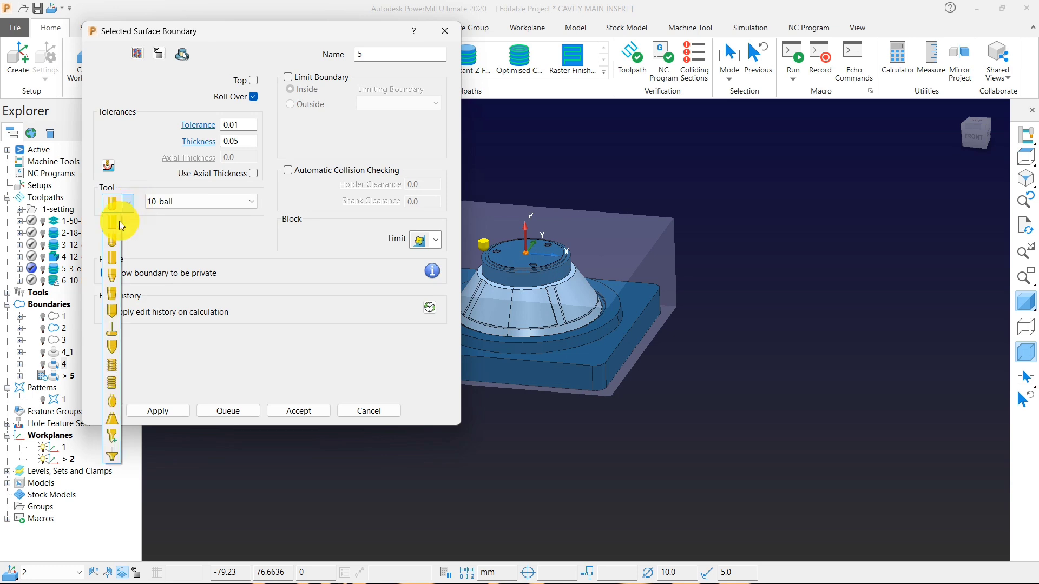
click(110, 245)
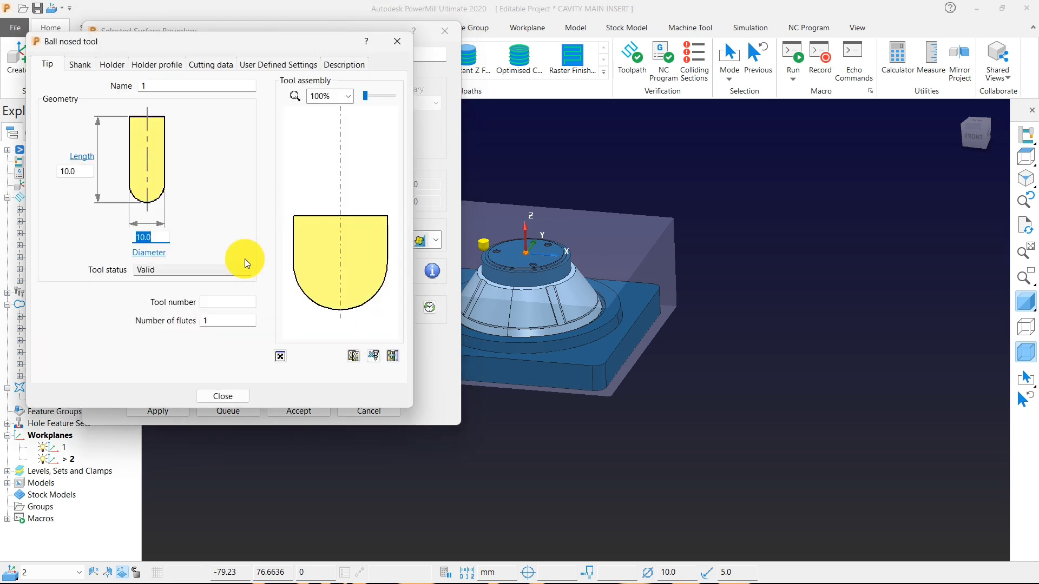
text(8)
click(155, 87)
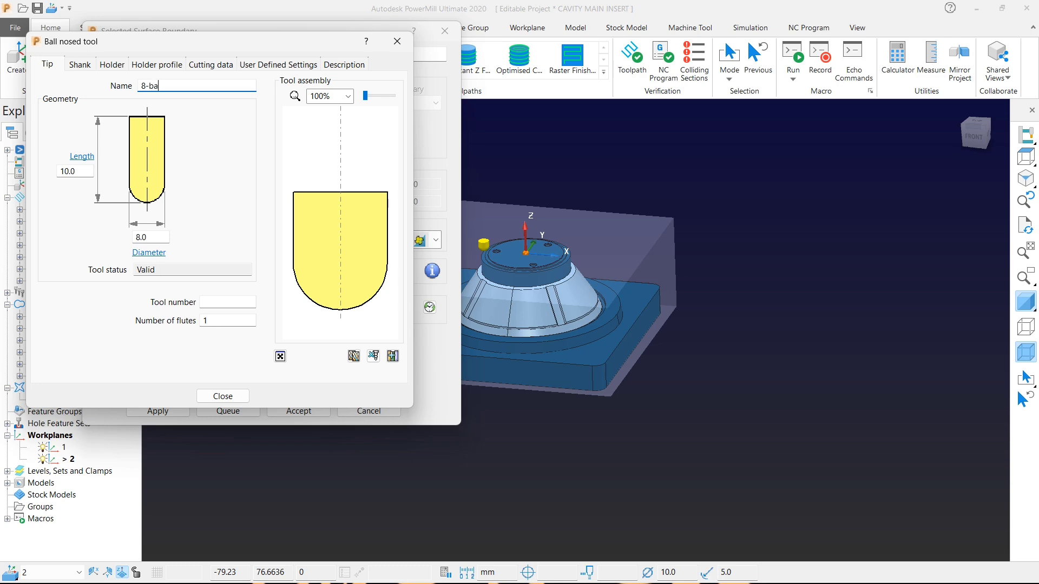
click(231, 398)
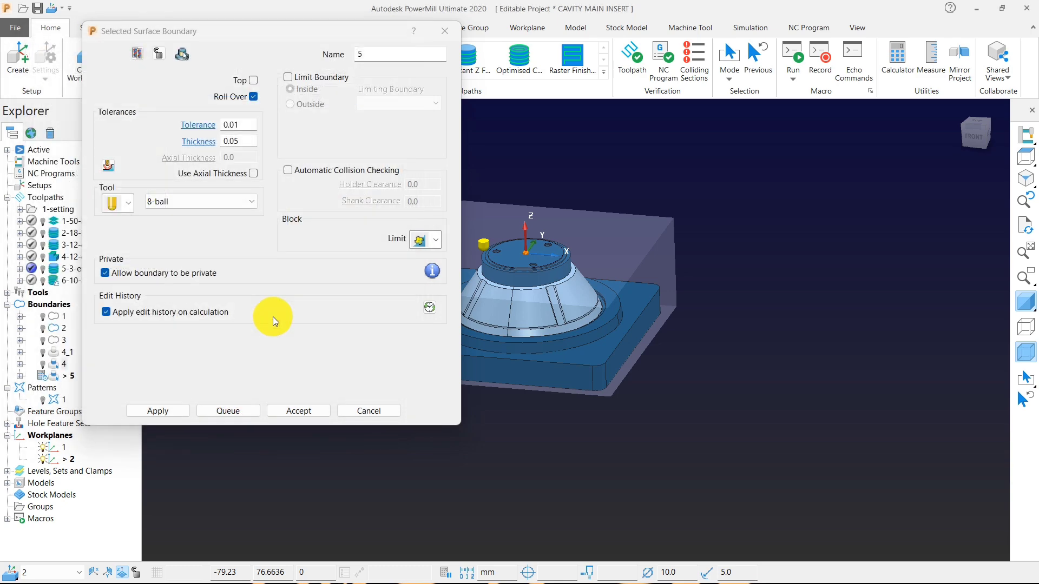
Set the boundary thickness to 0 and calculate the selected surface boundary.
double_click(251, 143)
text(0)
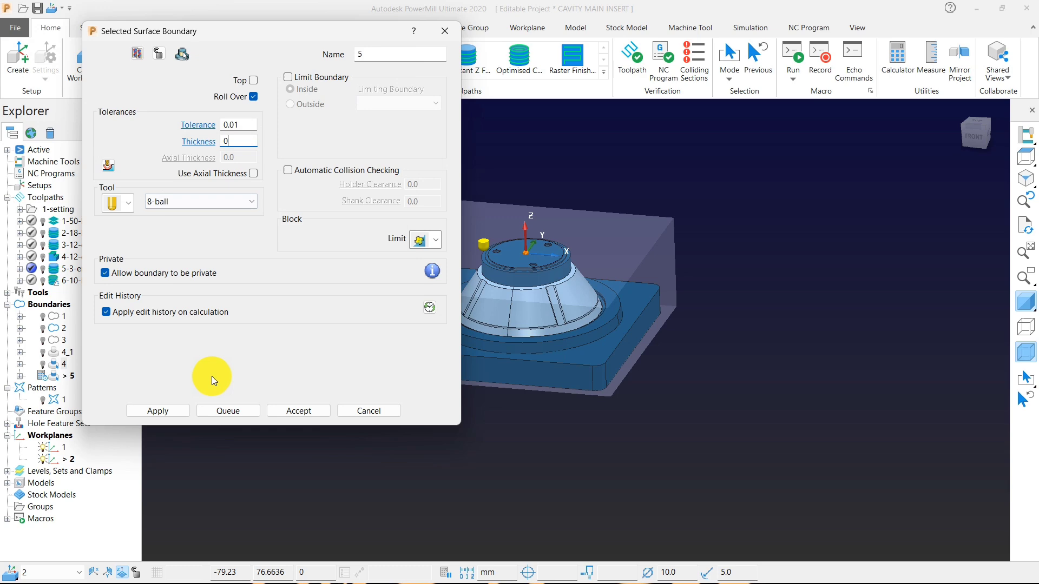
click(156, 409)
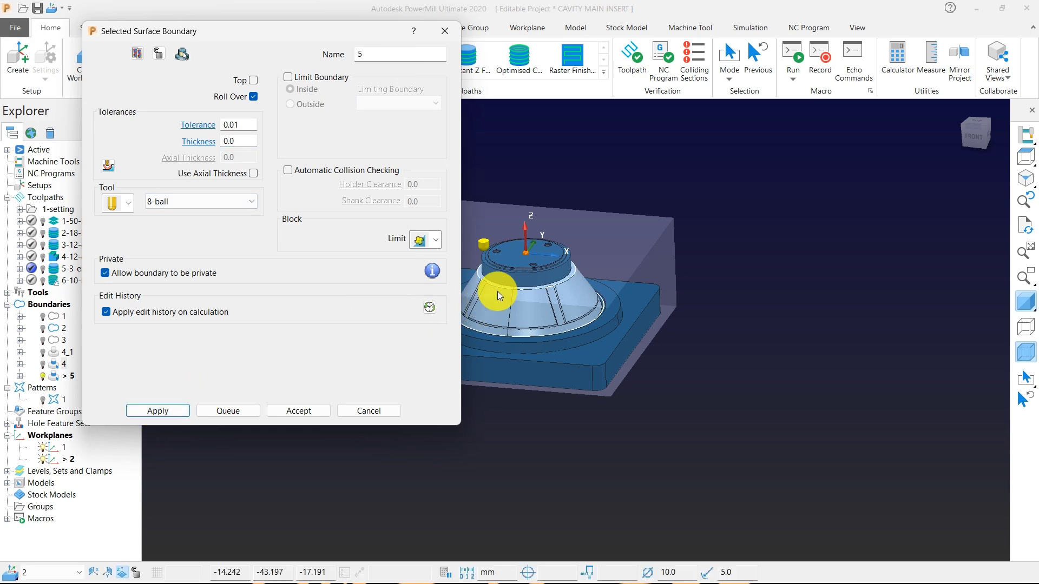
Enable the Top option for boundary 5, recalculate it and close the boundary settings.
scroll(498, 291, up, 5)
click(259, 81)
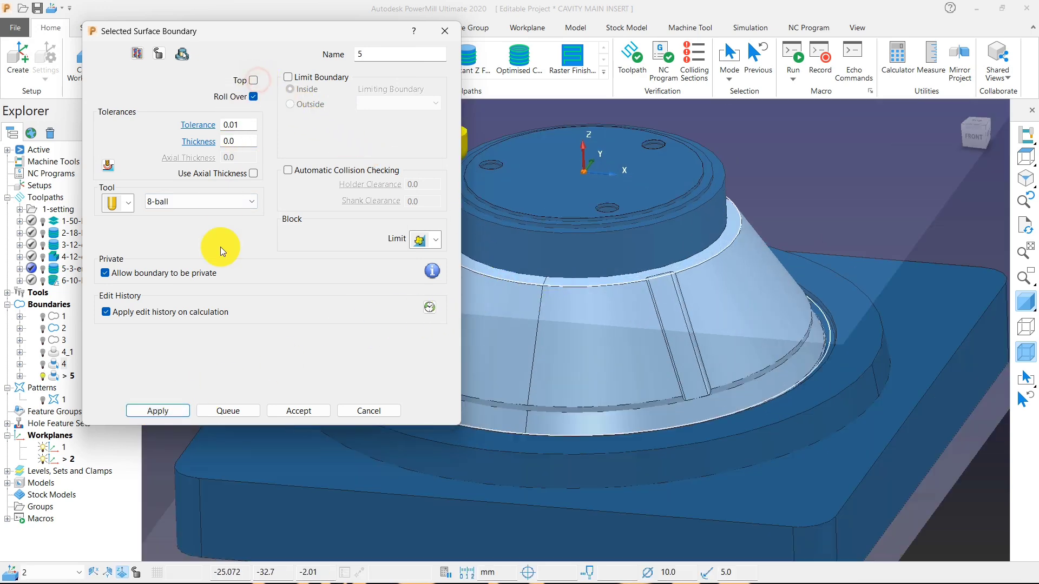
click(256, 81)
click(160, 410)
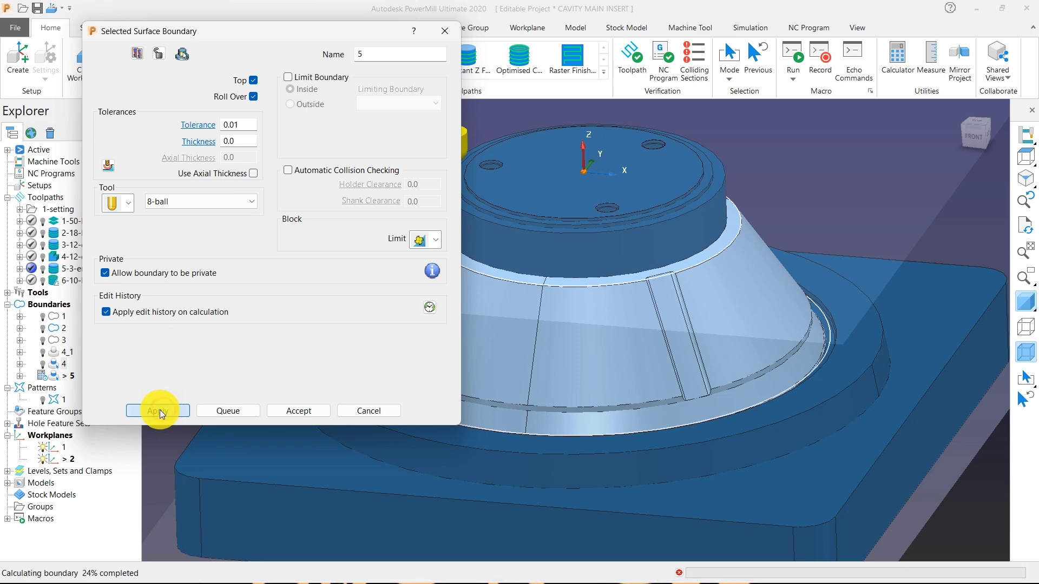
click(357, 409)
Start an Optimised Constant Z Finishing toolpath, assign the 8-ball tool and return to its main finishing settings.
scroll(518, 212, down, 5)
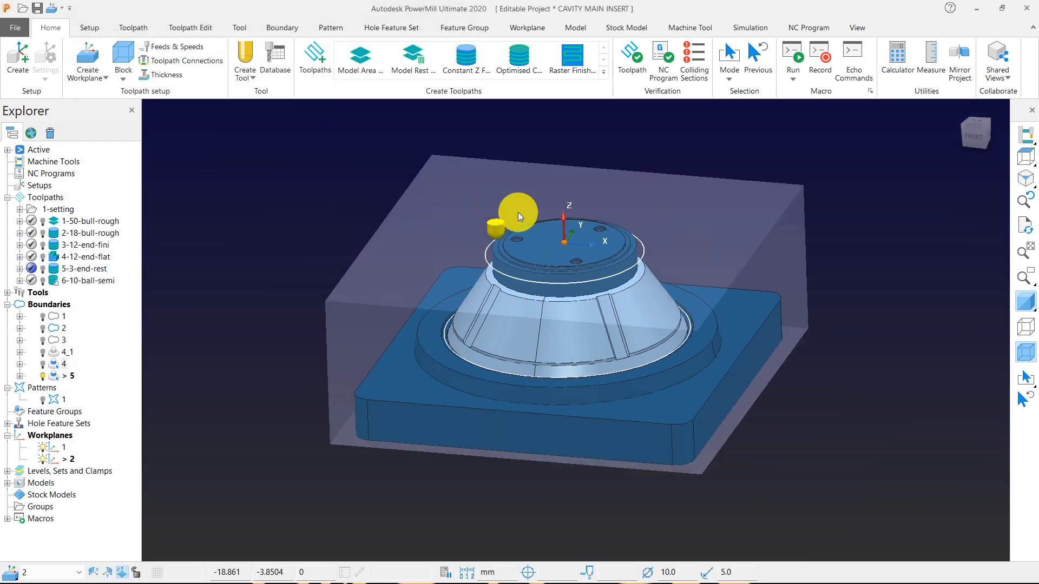
click(317, 62)
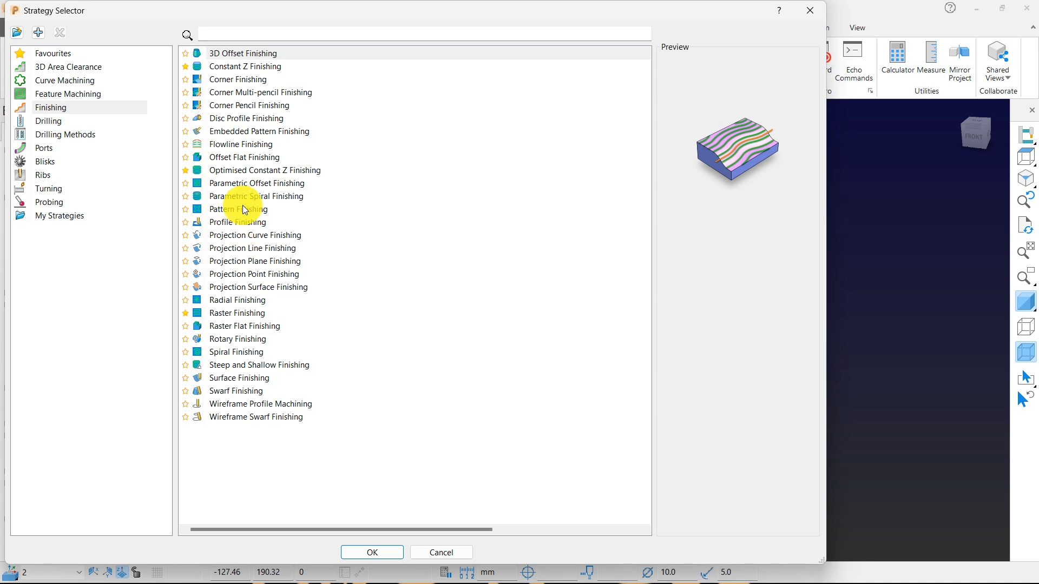
click(241, 171)
click(372, 552)
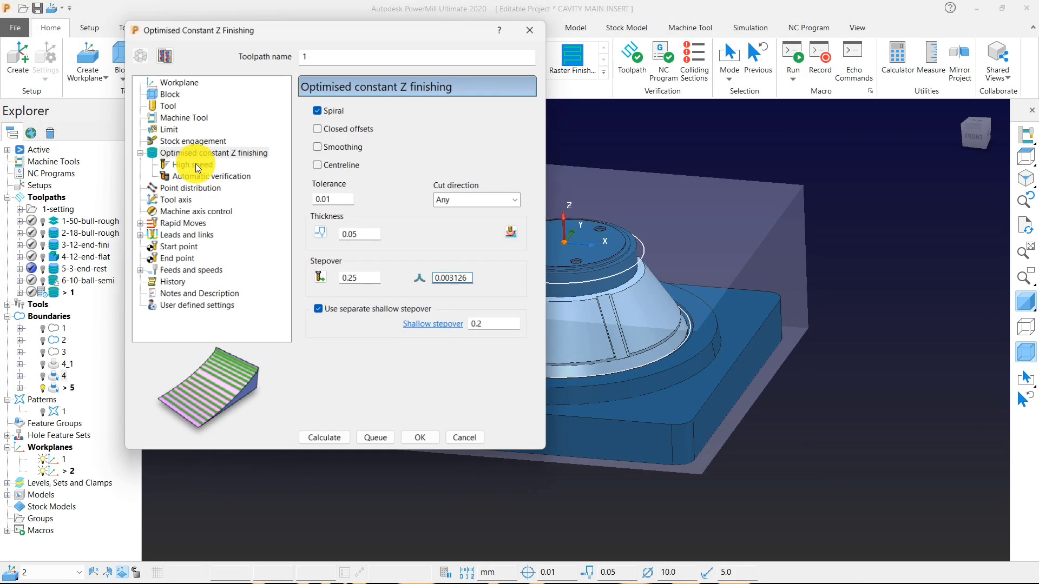
click(165, 104)
click(462, 110)
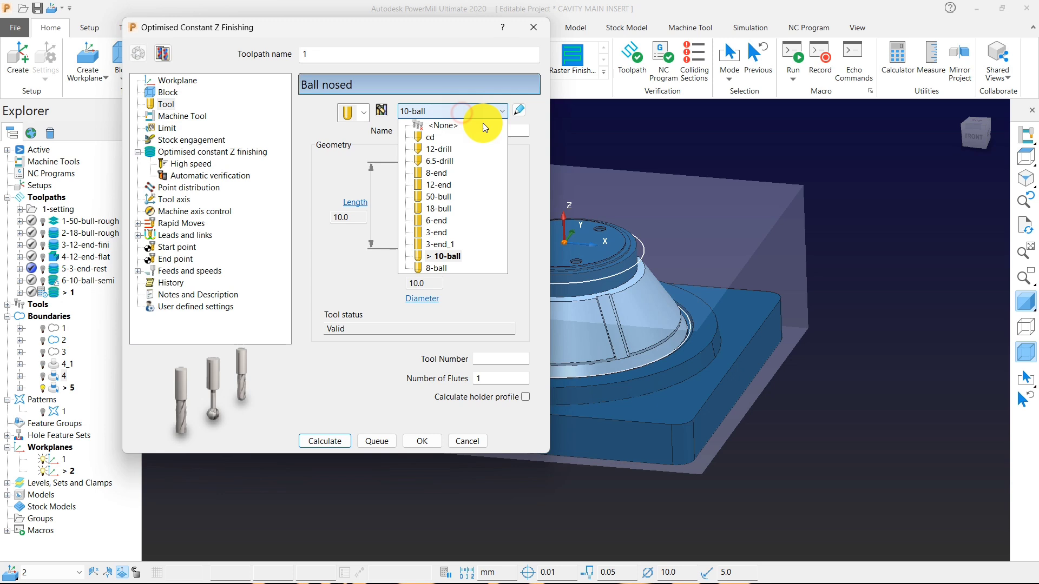
click(453, 268)
click(173, 152)
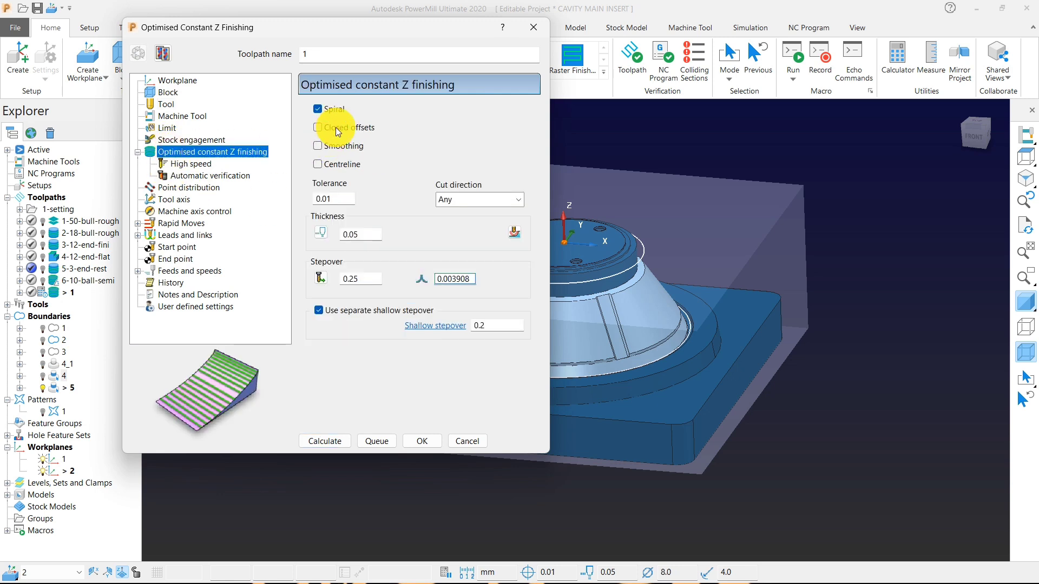
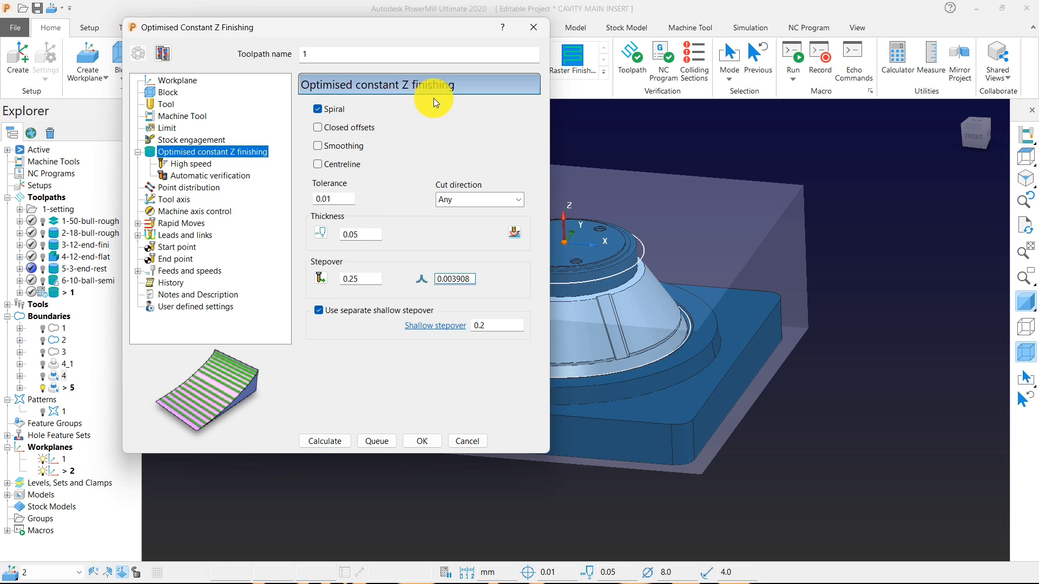
Set the toolpath's thickness to 0.0 and stepover to 0.16, and queue it for background calculation.
double_click(362, 235)
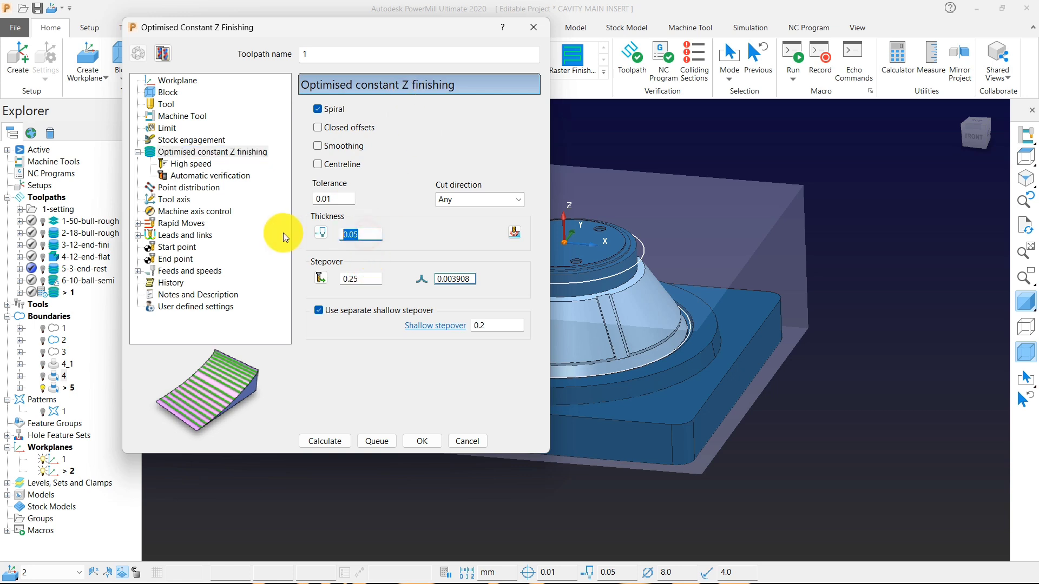
text(0.0)
key(Tab)
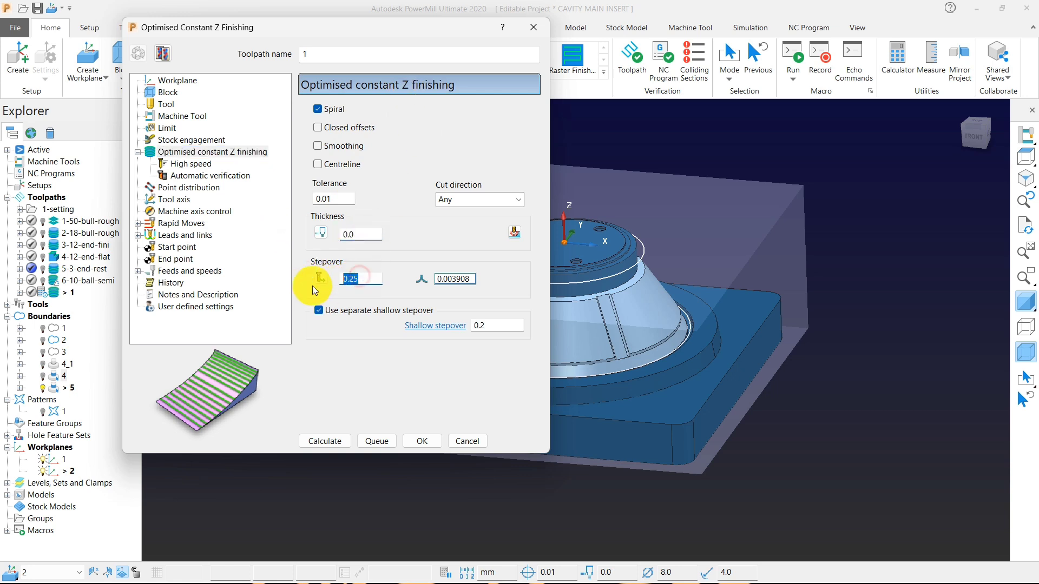
text(16)
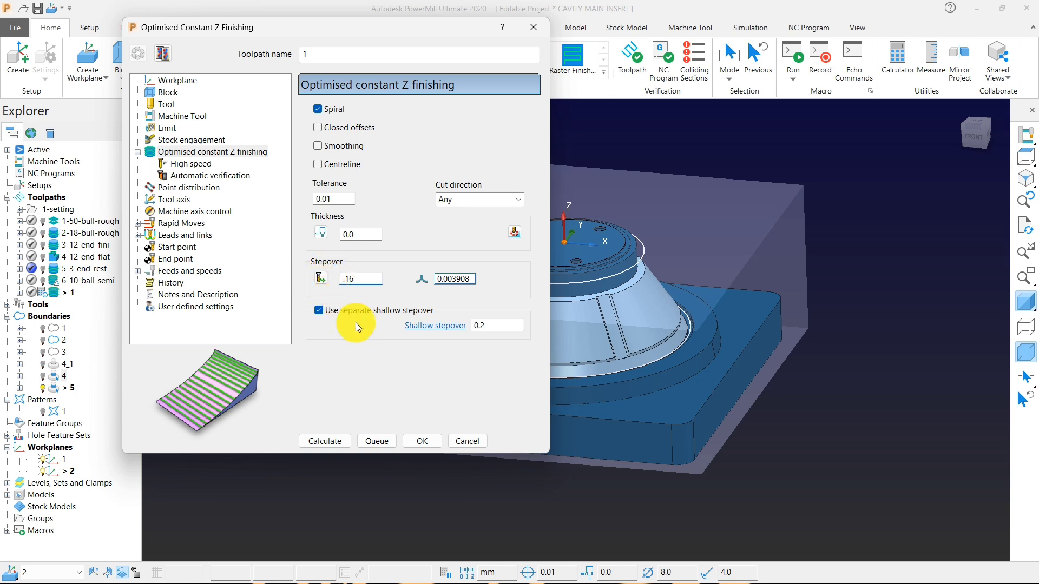
click(330, 444)
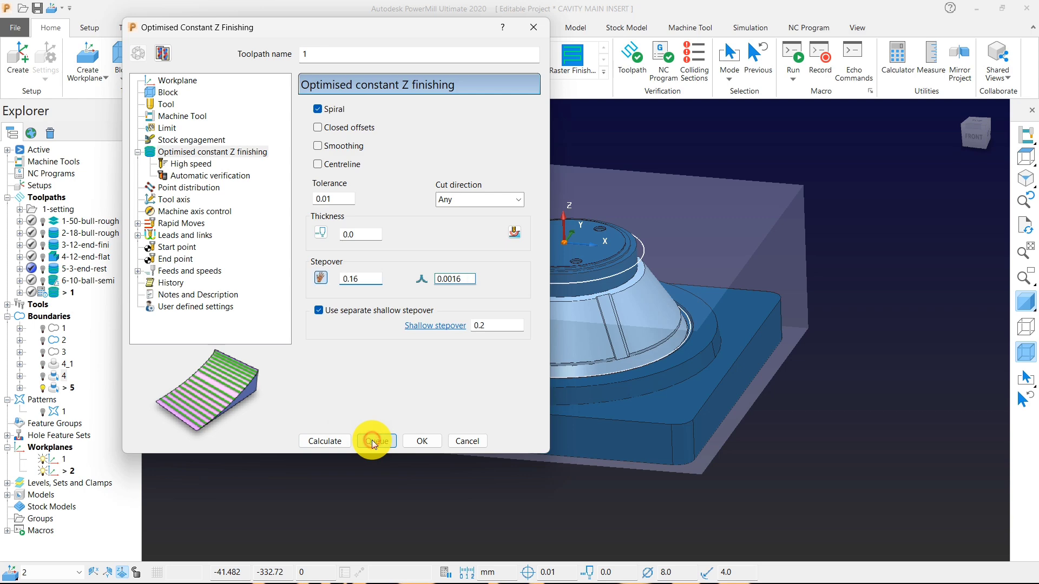
click(372, 440)
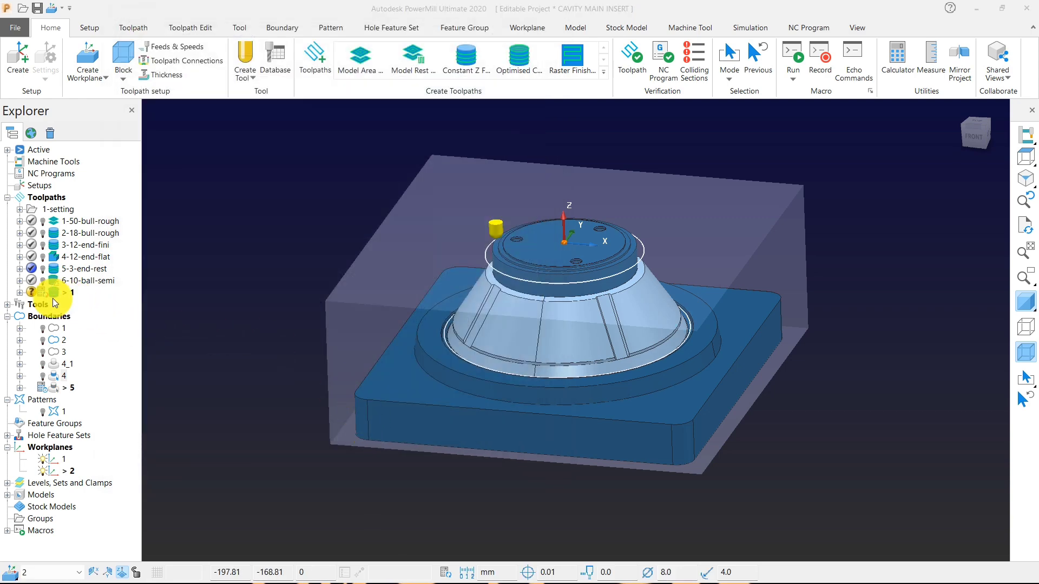
Examine boundary 5 around the conical body from above and at an angle, down to the groove at the cone's foot.
scroll(570, 294, up, 5)
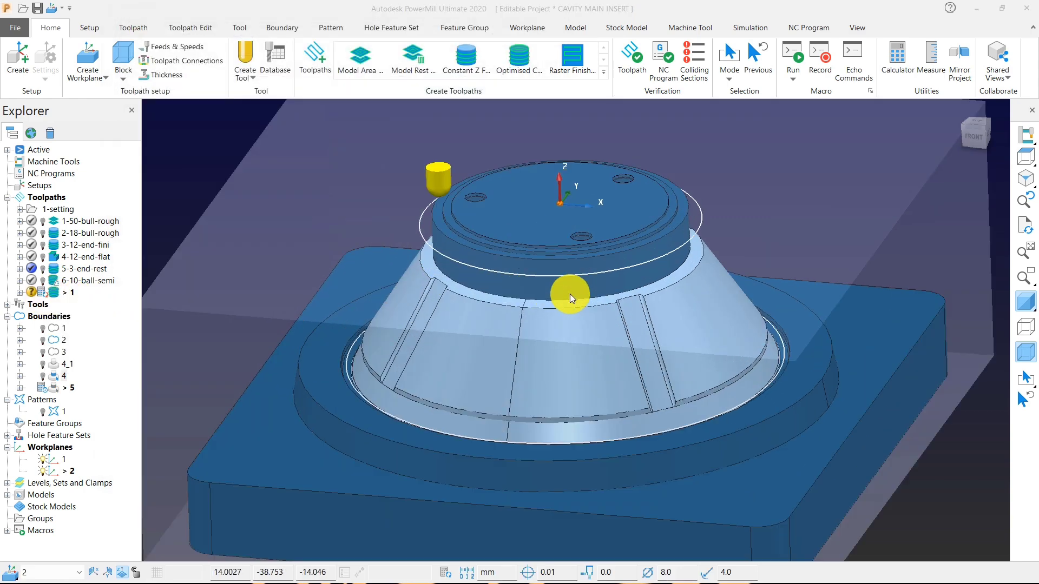
scroll(518, 281, down, 5)
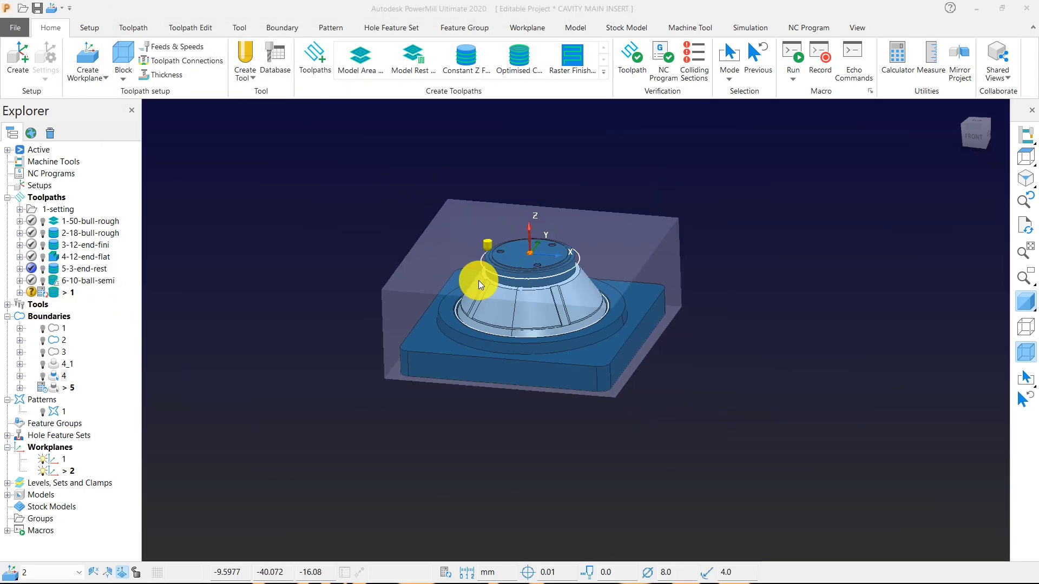
click(1026, 157)
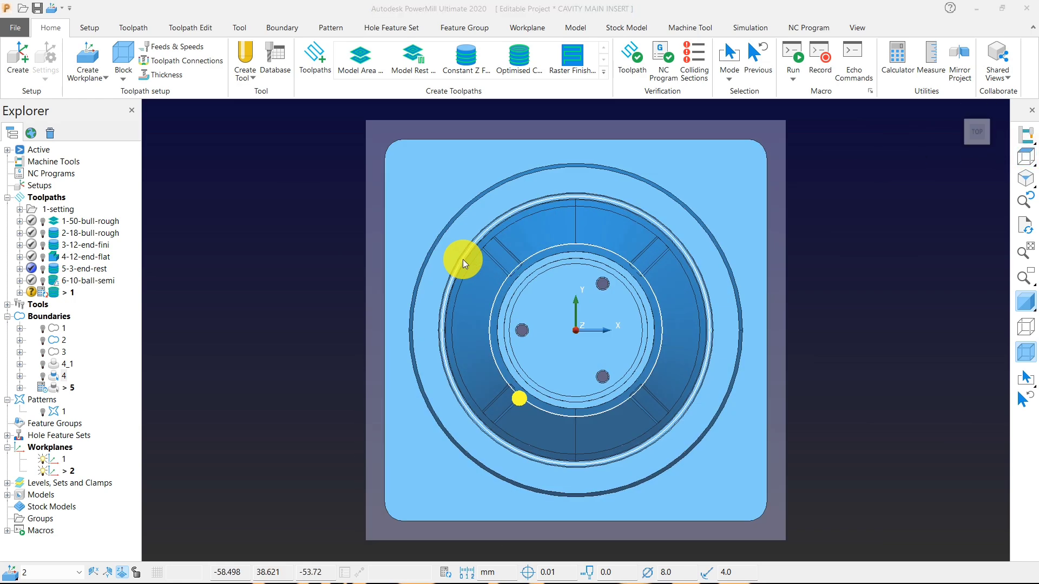
click(7, 316)
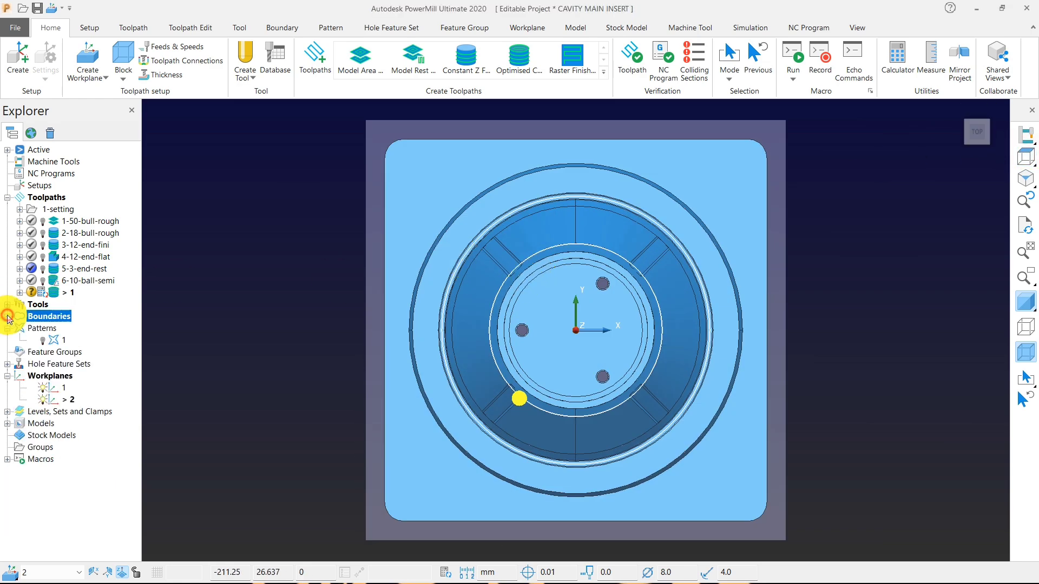
middle_drag(428, 346, 404, 184)
scroll(466, 219, down, 2)
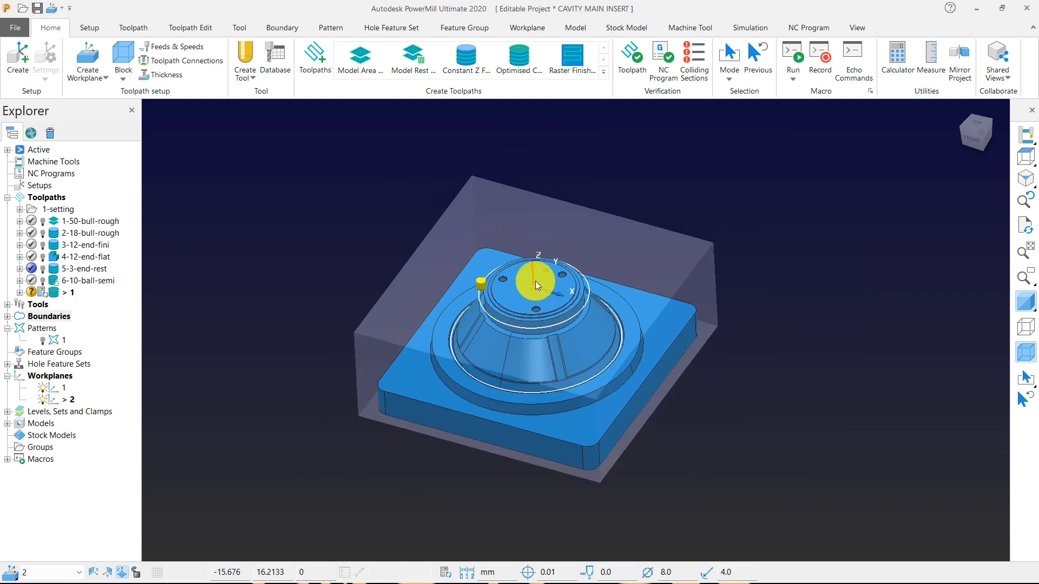
middle_drag(535, 281, 522, 249)
scroll(524, 362, up, 3)
middle_drag(524, 361, 541, 327)
scroll(541, 326, down, 3)
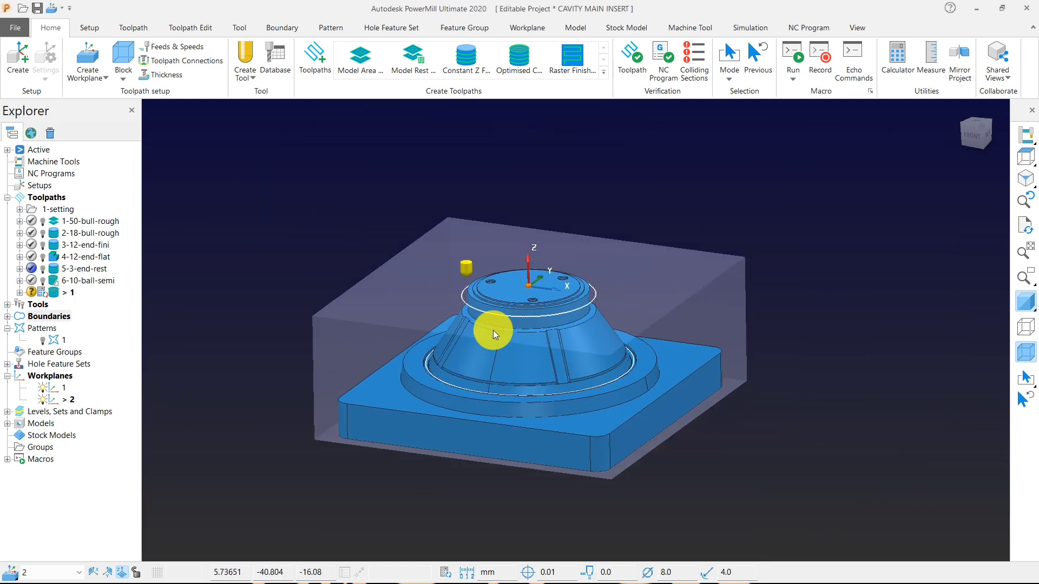
scroll(435, 386, up, 4)
middle_drag(434, 386, 459, 357)
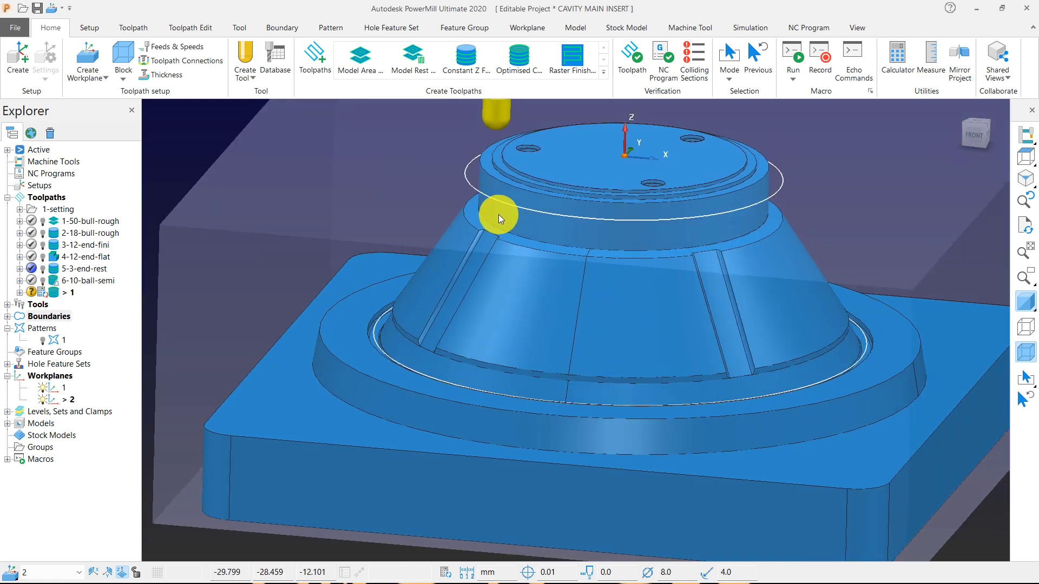
scroll(479, 279, down, 3)
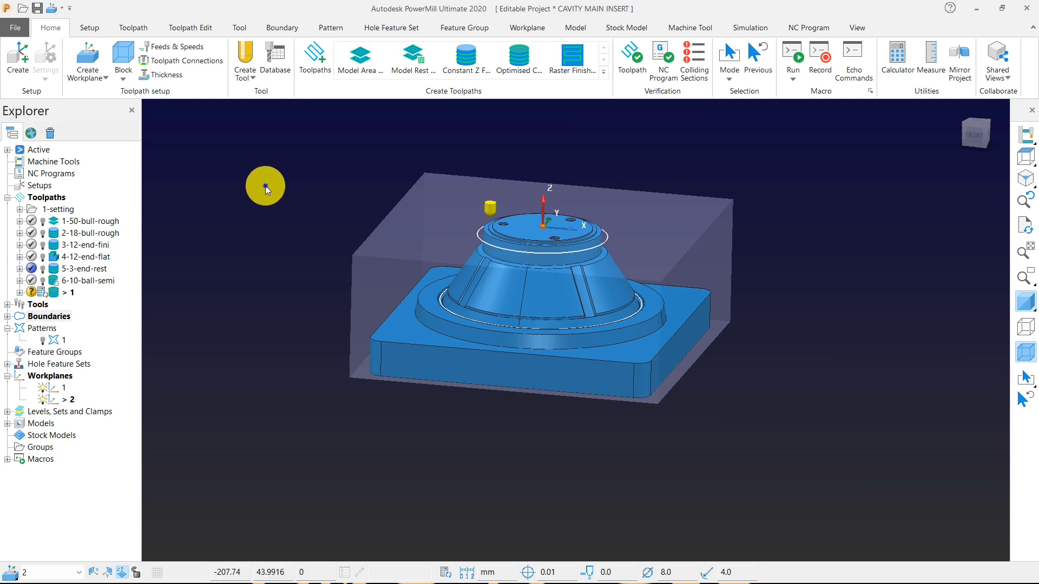
right_click(265, 189)
click(361, 112)
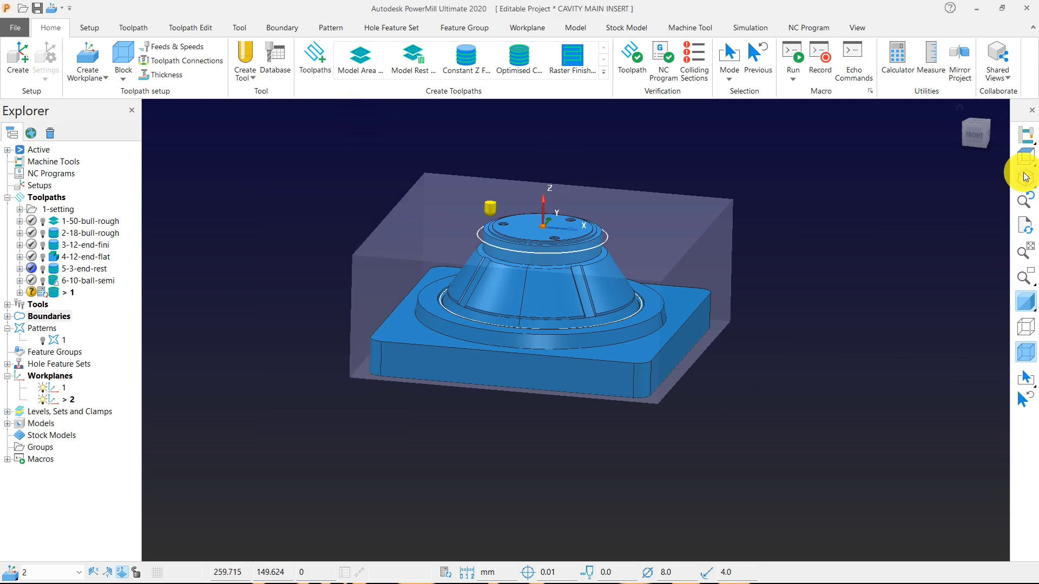
click(1024, 157)
scroll(517, 415, up, 3)
middle_drag(544, 440, 428, 368)
scroll(429, 368, down, 3)
scroll(414, 384, up, 5)
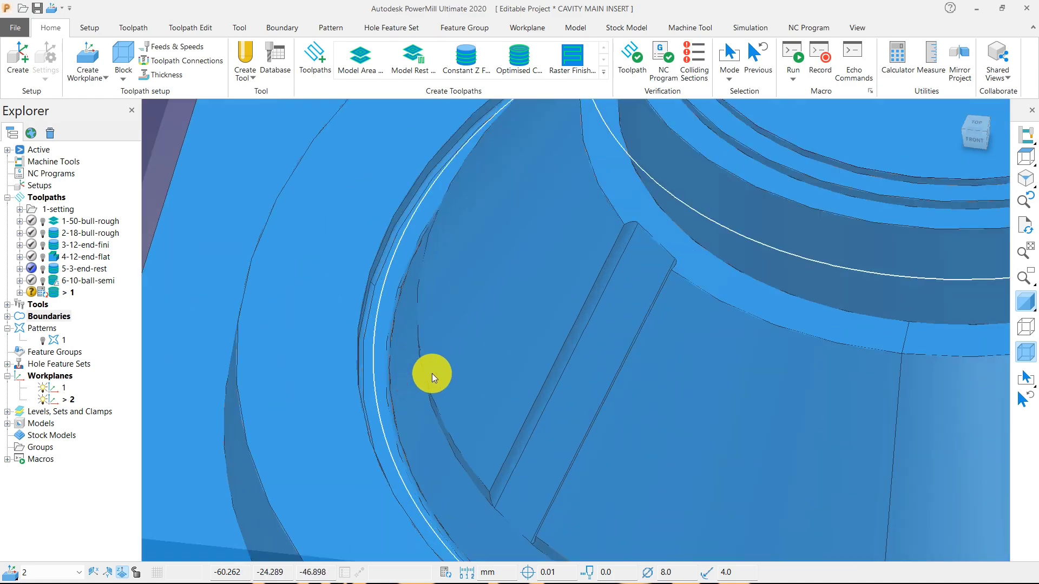
scroll(432, 374, down, 3)
scroll(476, 334, down, 3)
scroll(471, 368, up, 3)
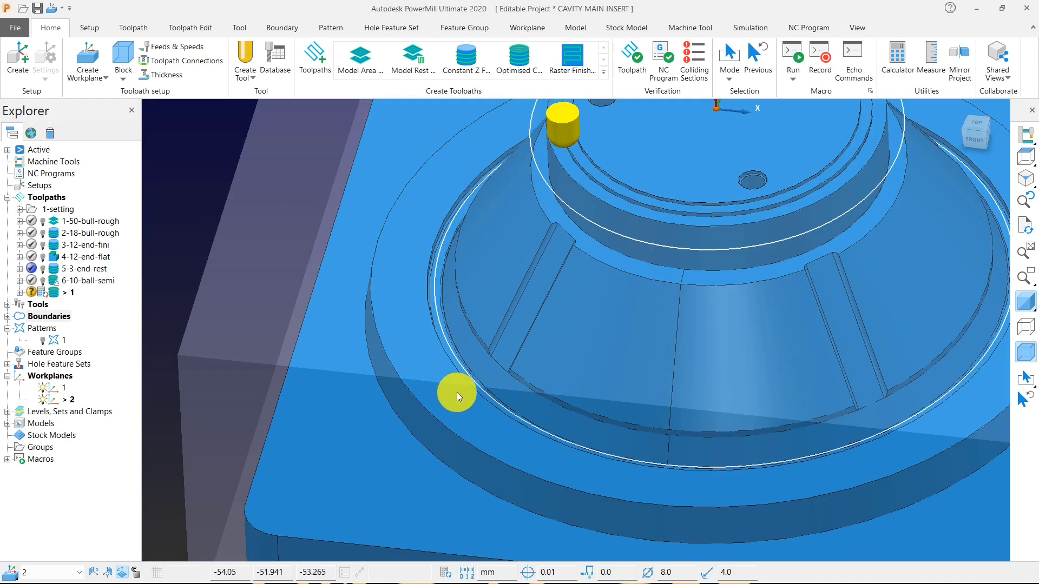
scroll(465, 357, up, 2)
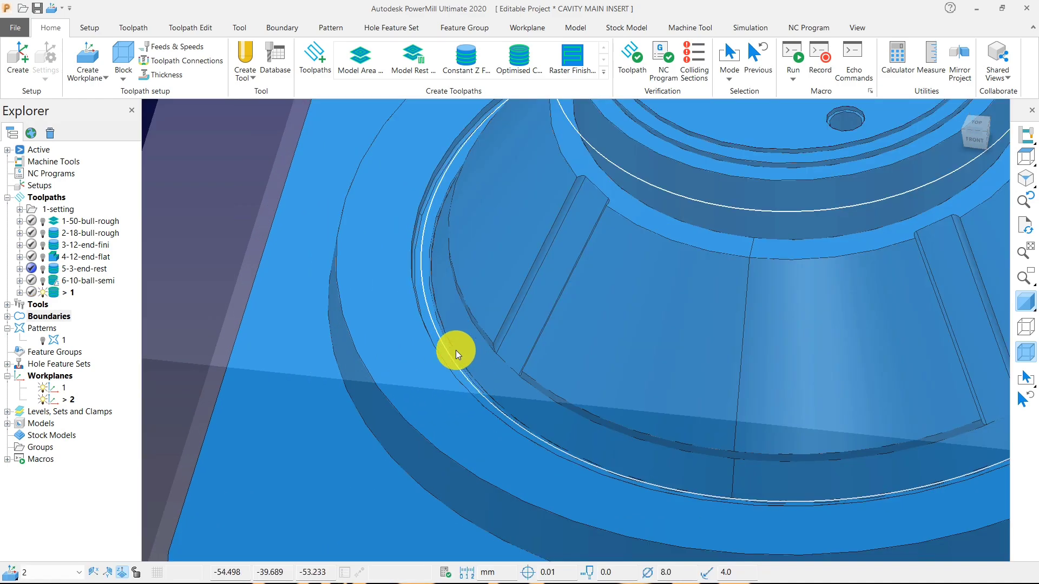
Activate the calculated toolpath 1 and display its passes on the conical body.
click(56, 291)
double_click(56, 291)
scroll(550, 308, down, 4)
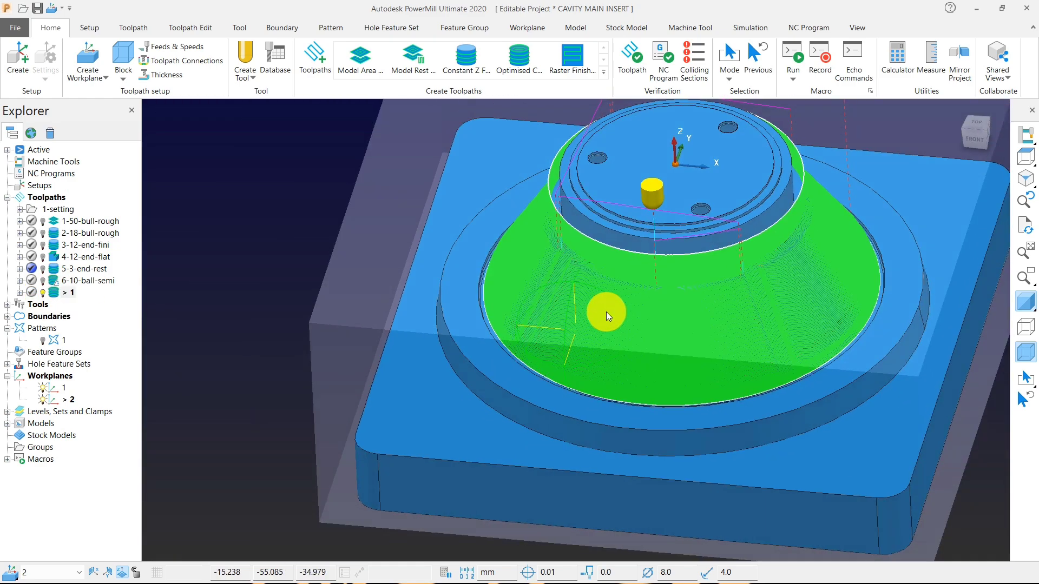
middle_drag(606, 311, 657, 216)
Select the toolpath passes around the cylindrical wall above the cone, with the shaded model hidden, and delete them from toolpath 1.
click(1025, 157)
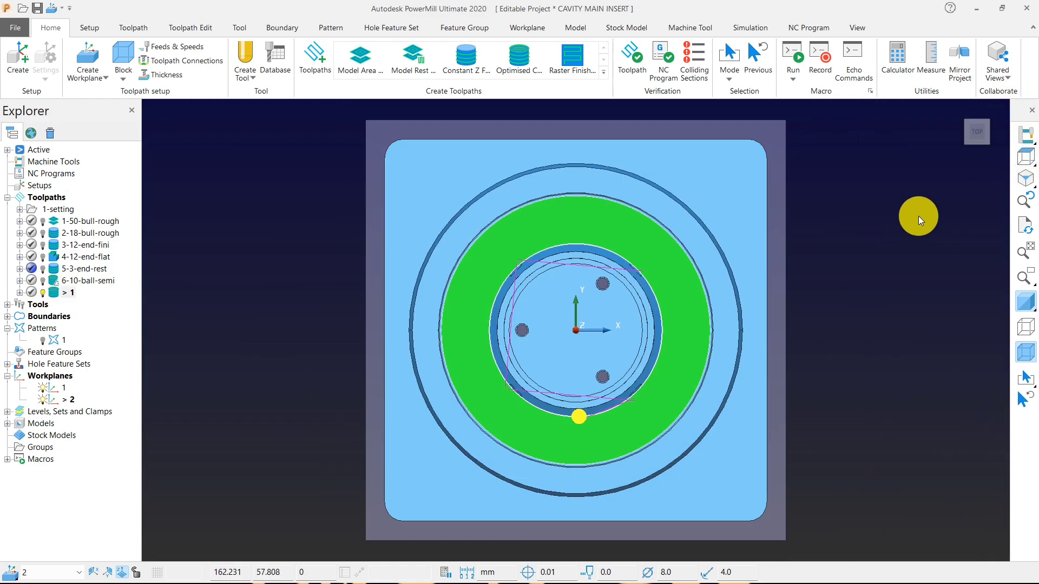
mouse_move(1028, 160)
click(895, 160)
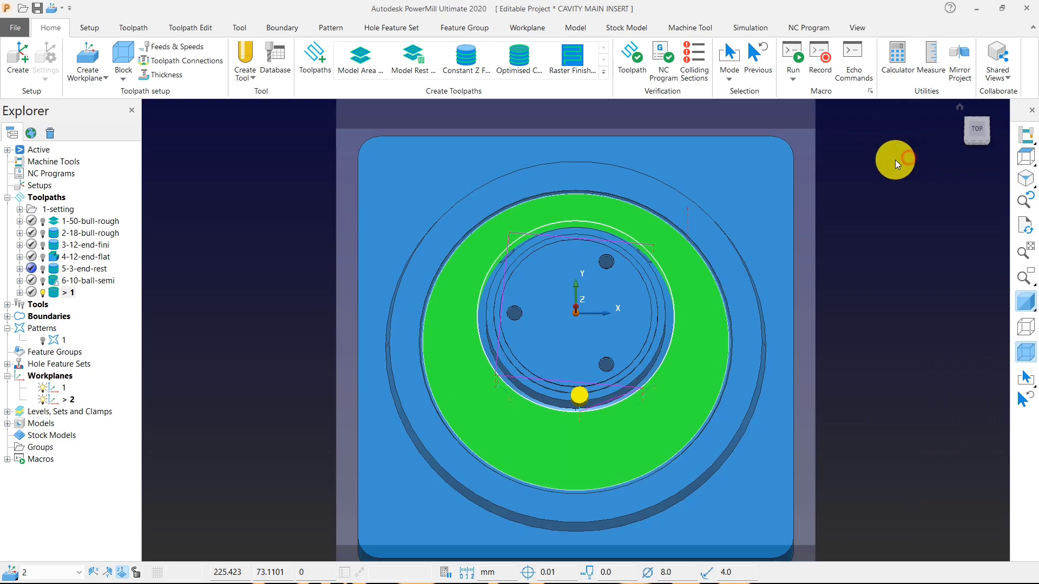
drag(333, 188, 789, 278)
mouse_move(488, 212)
middle_down()
mouse_move(580, 284)
mouse_move(553, 275)
middle_up()
click(1026, 304)
right_click(468, 179)
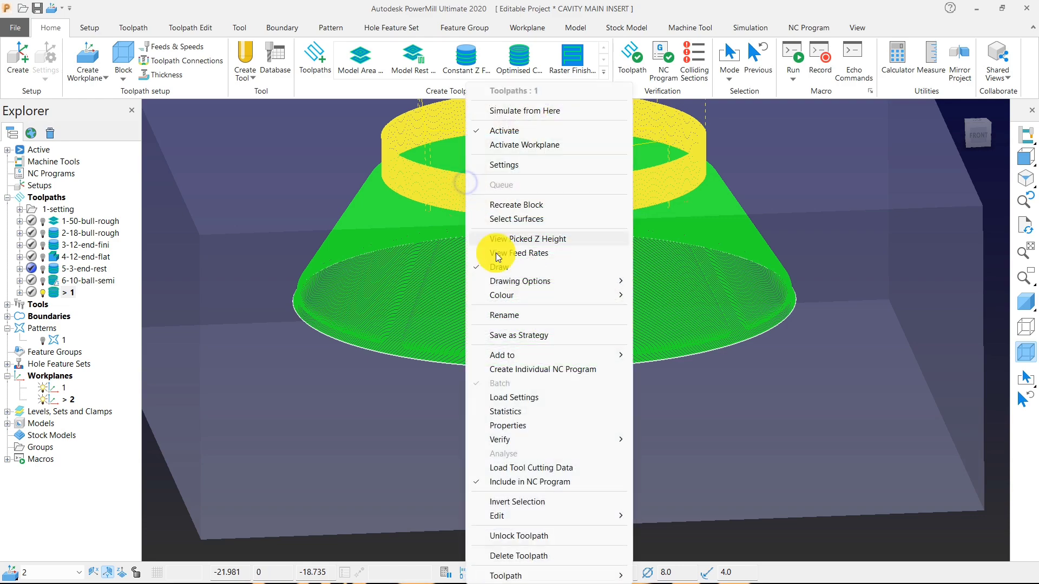
mouse_move(614, 515)
click(662, 514)
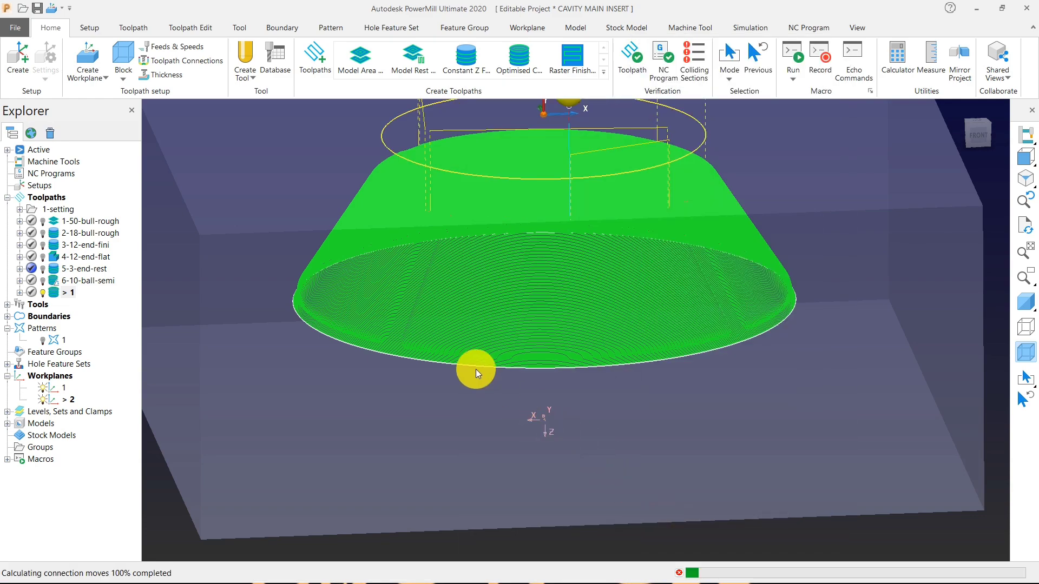
scroll(564, 362, down, 3)
middle_drag(531, 294, 545, 224)
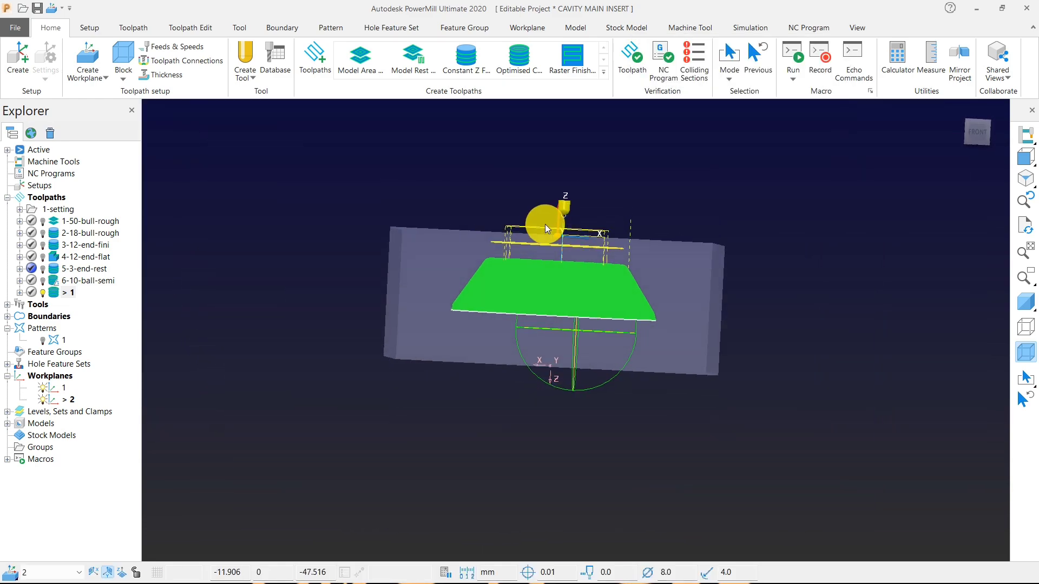
scroll(545, 226, down, 1)
click(342, 265)
Deactivate and hide boundary 5, and save the project.
click(7, 316)
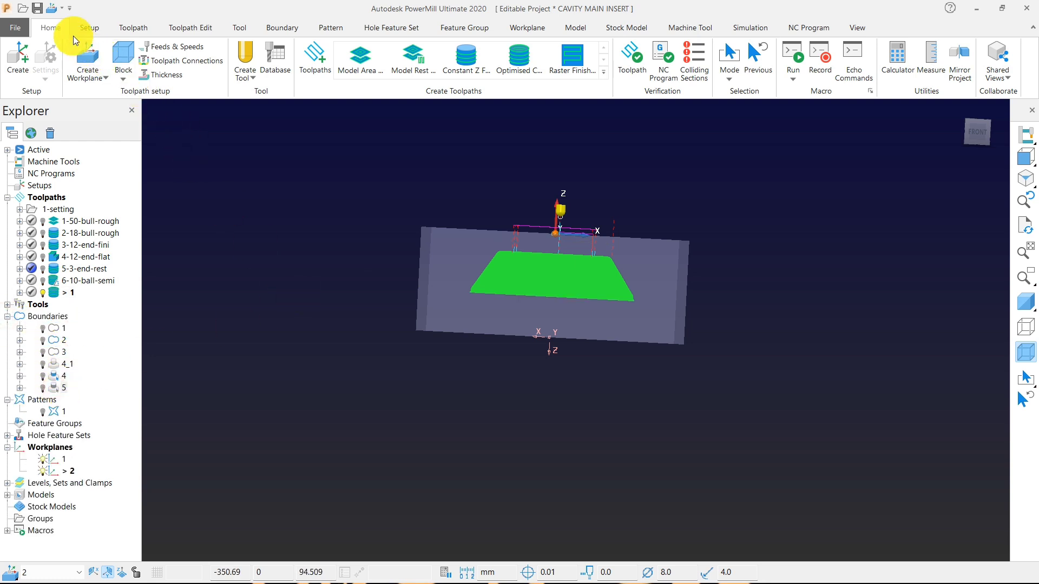
click(37, 7)
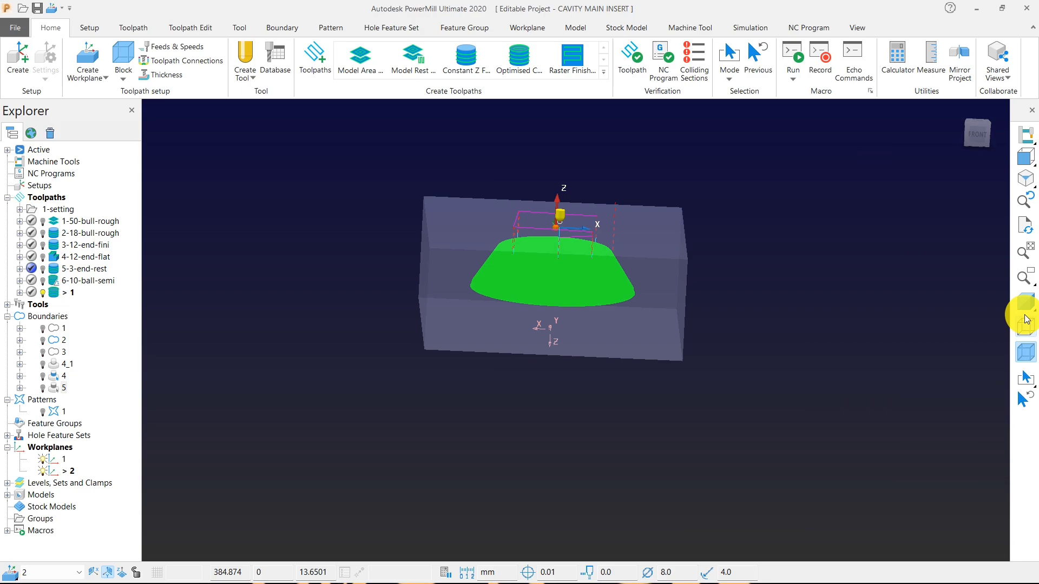
Show the shaded model again and inspect the finishing passes around the groove at the cone's foot.
click(1027, 319)
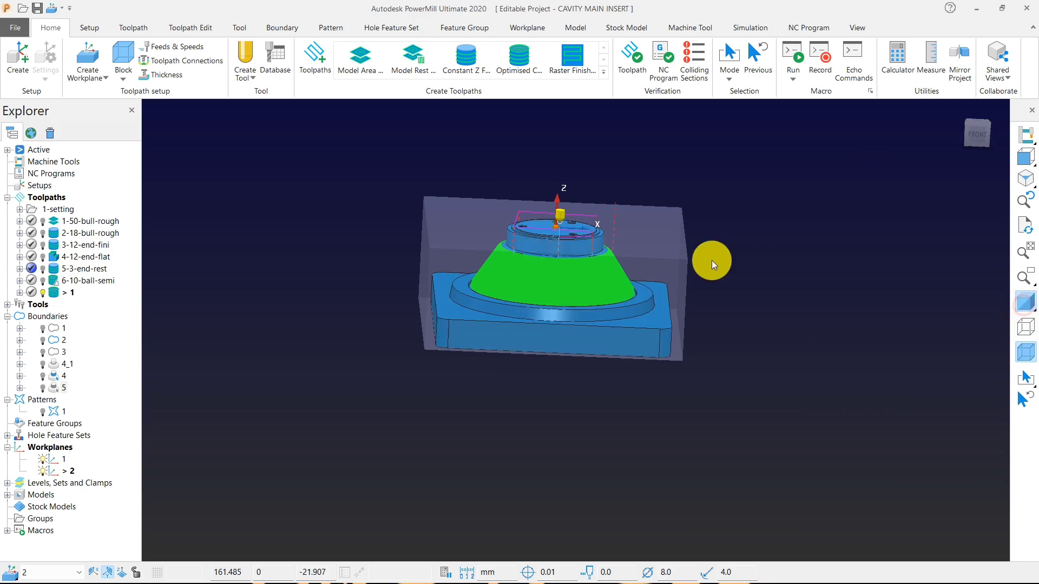
scroll(552, 282, up, 10)
scroll(467, 219, down, 5)
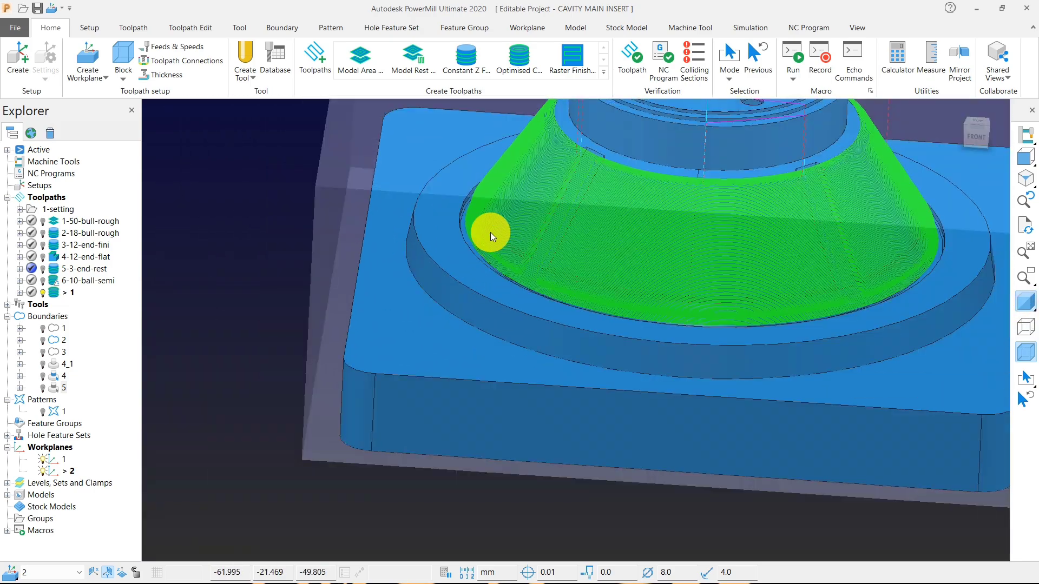
scroll(473, 225, up, 8)
scroll(486, 244, down, 2)
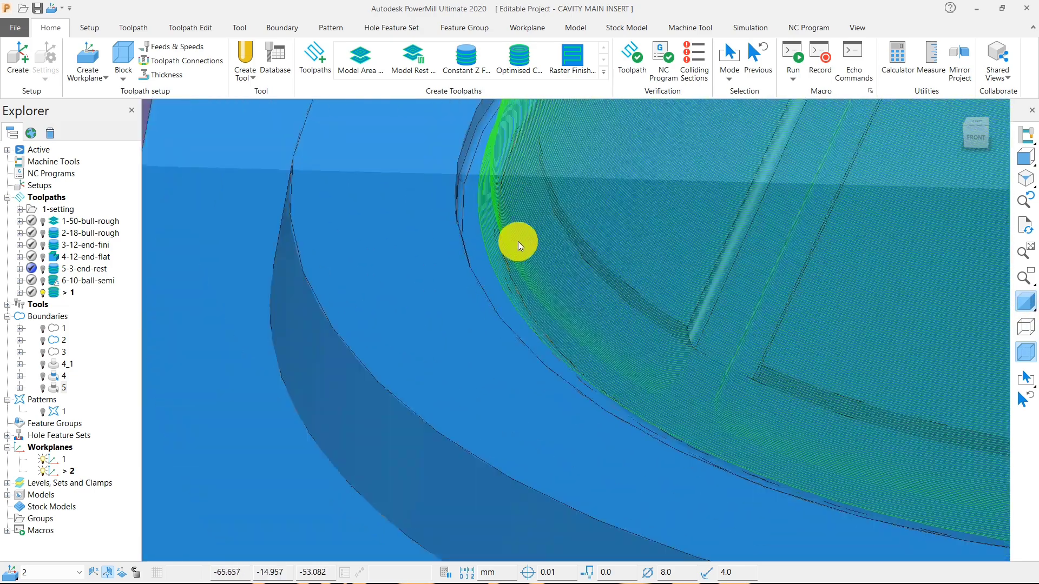
middle_drag(518, 241, 492, 218)
scroll(491, 247, up, 4)
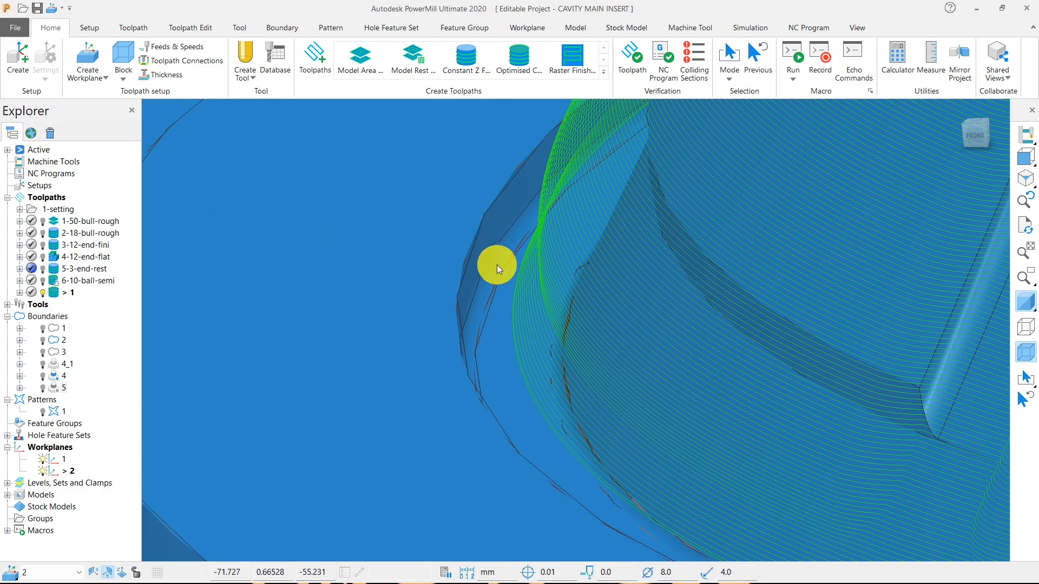
scroll(495, 265, up, 4)
scroll(481, 297, down, 6)
Deactivate toolpath 1 and start creating a rest boundary.
double_click(57, 297)
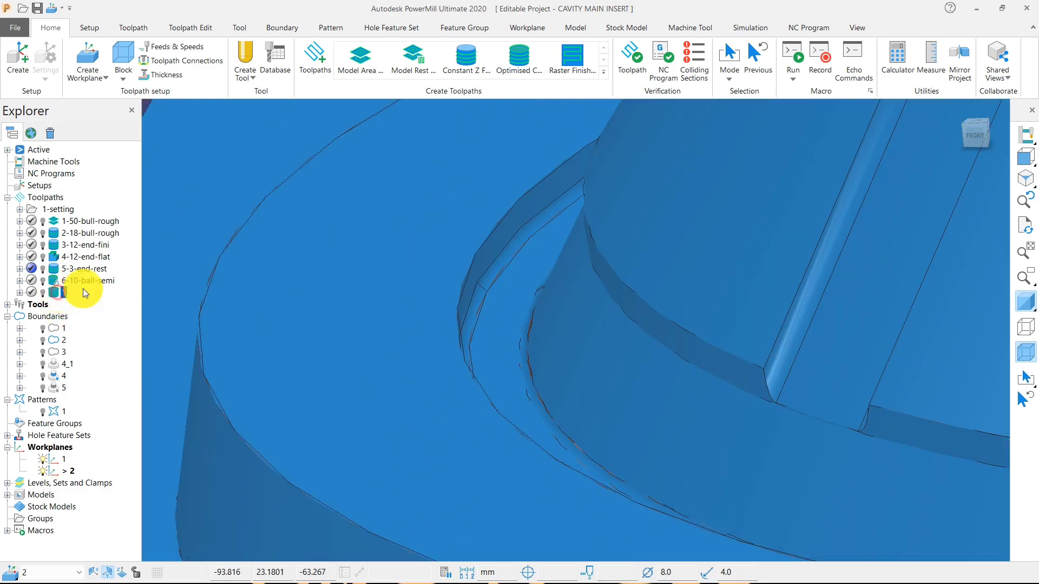
scroll(479, 250, down, 6)
right_click(257, 168)
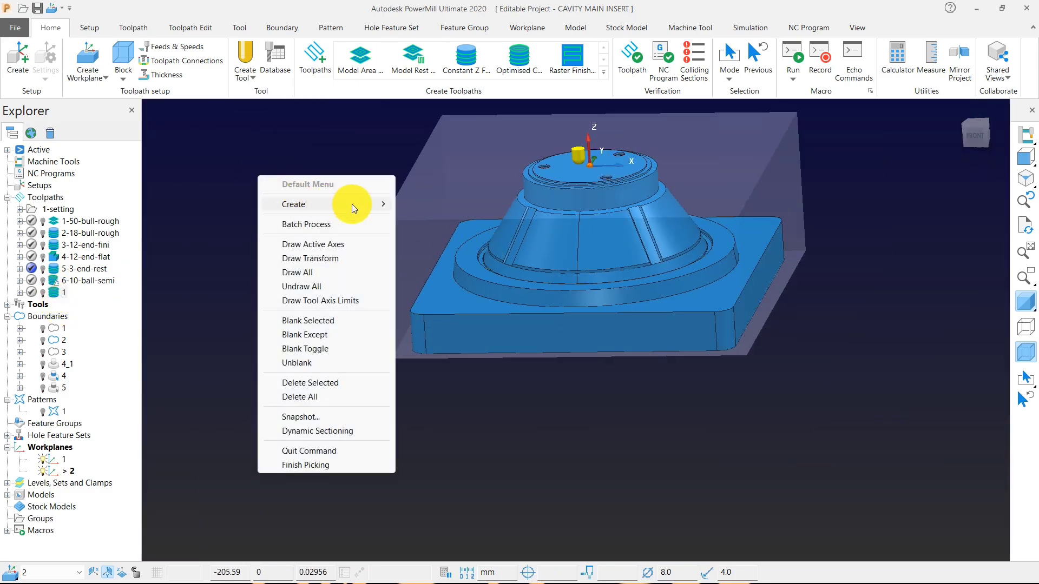
mouse_move(379, 204)
mouse_move(464, 232)
click(589, 249)
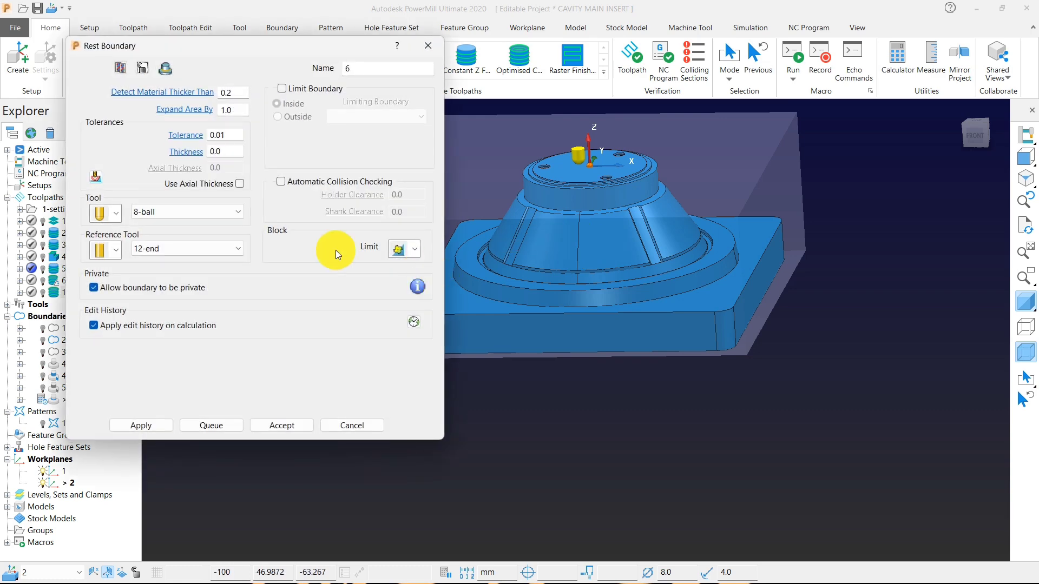
Calculate rest boundary 6 for the 3-end tool with 8-ball as the reference tool, and accept it.
click(197, 251)
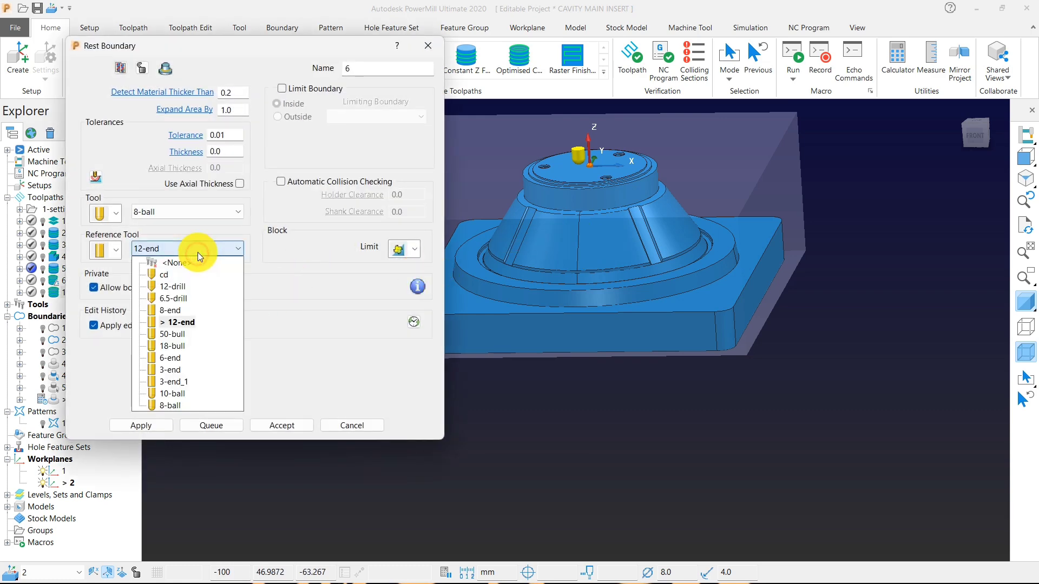
click(175, 407)
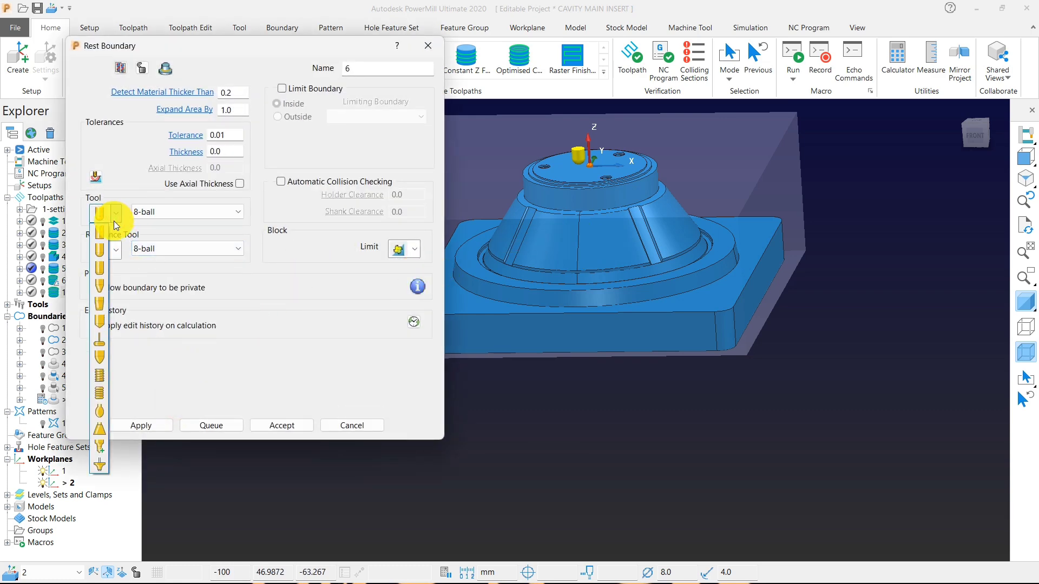
click(102, 235)
click(171, 212)
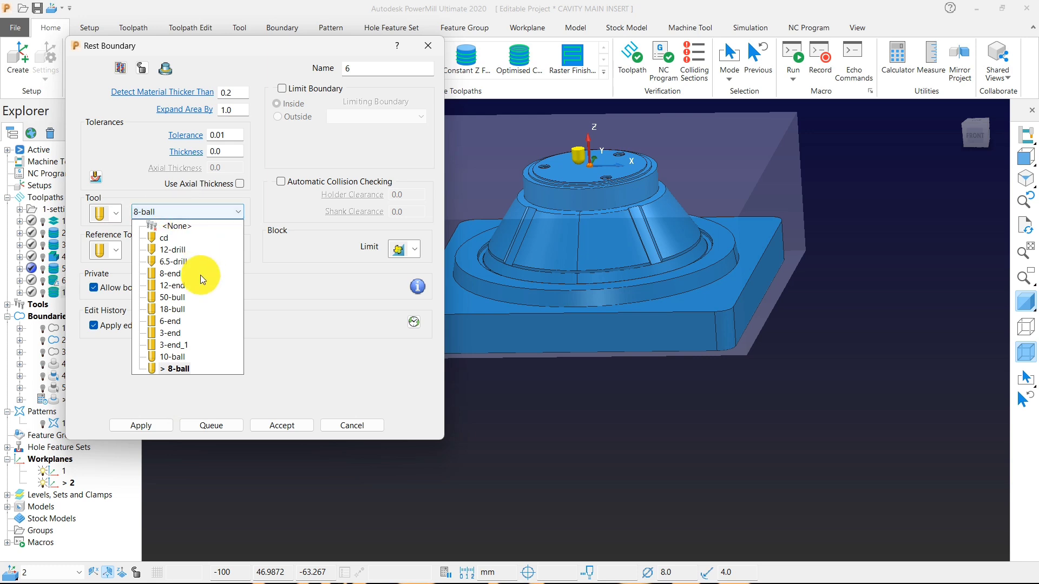
click(172, 339)
scroll(652, 324, down, 3)
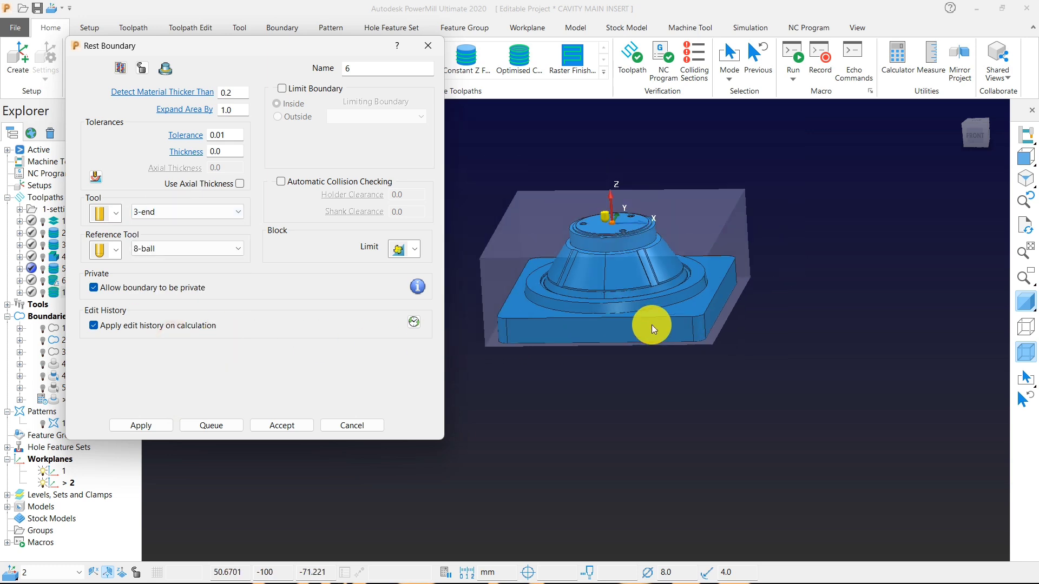
click(150, 426)
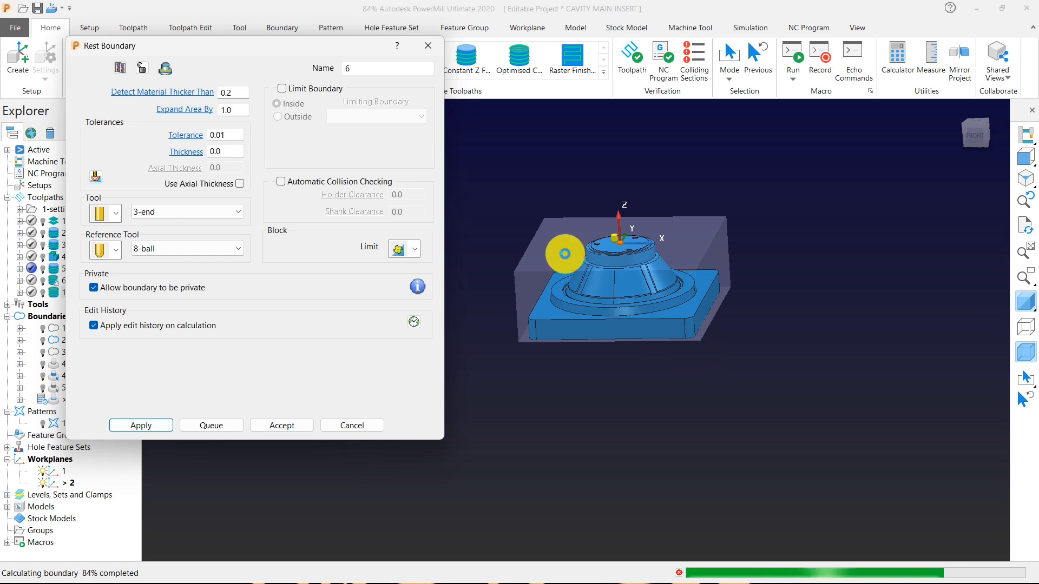
scroll(606, 276, up, 2)
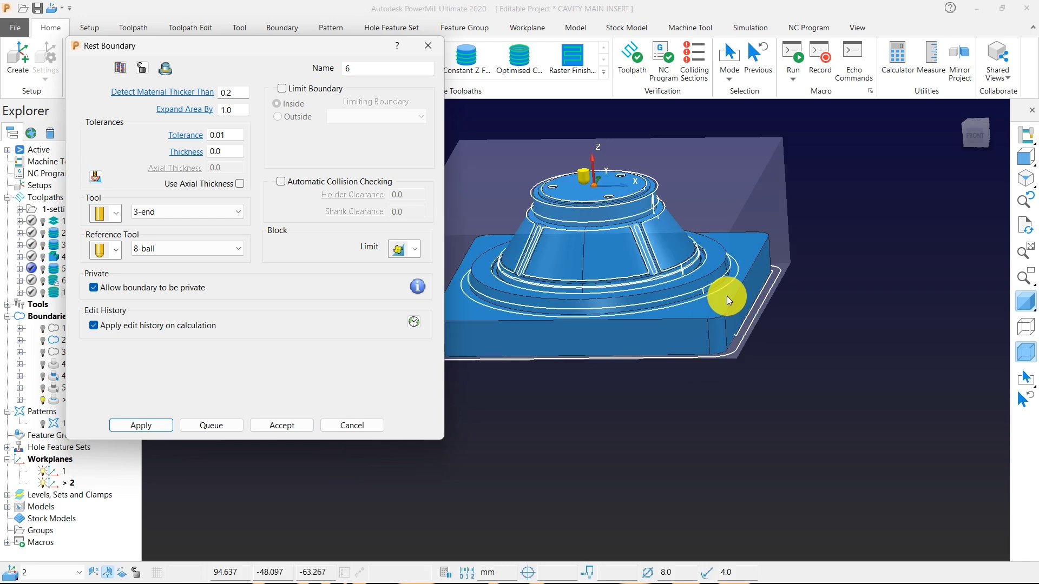
click(280, 426)
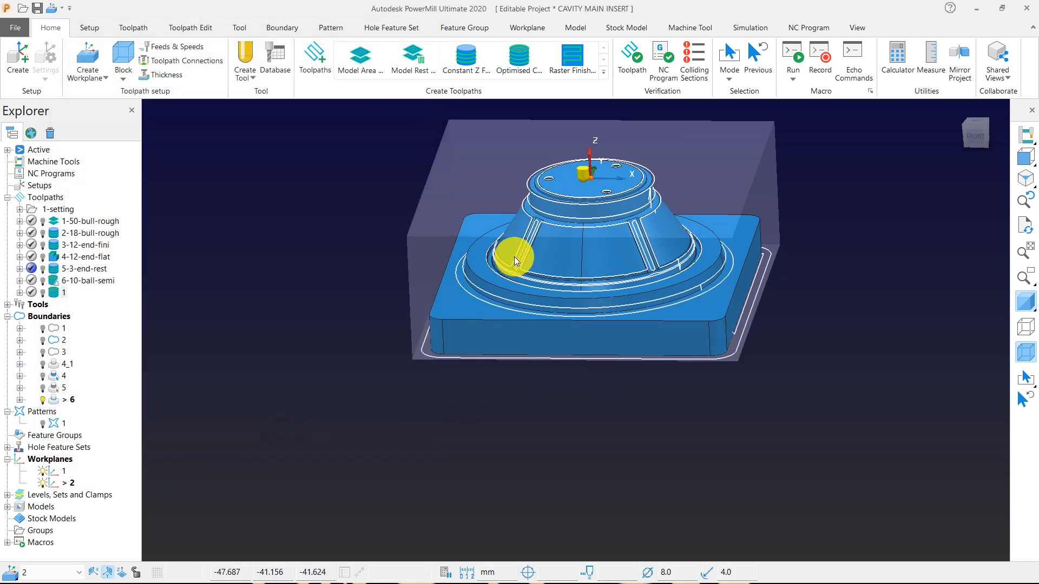
Hide the shaded model, select the boundary 6 segments around the base plate, flange and groove, and delete them.
scroll(515, 258, up, 3)
click(1024, 301)
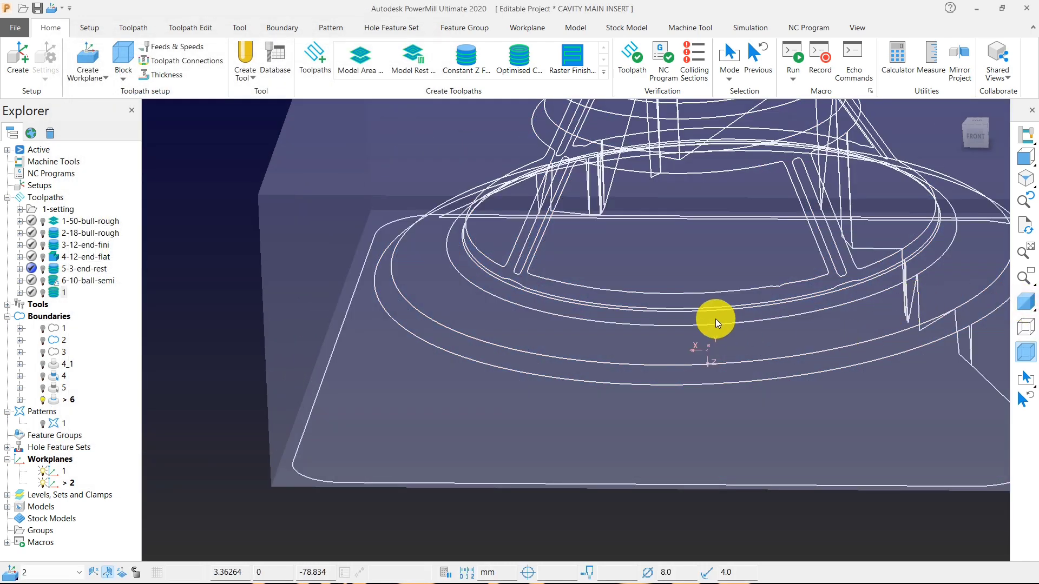
middle_drag(614, 315, 668, 312)
drag(486, 331, 638, 558)
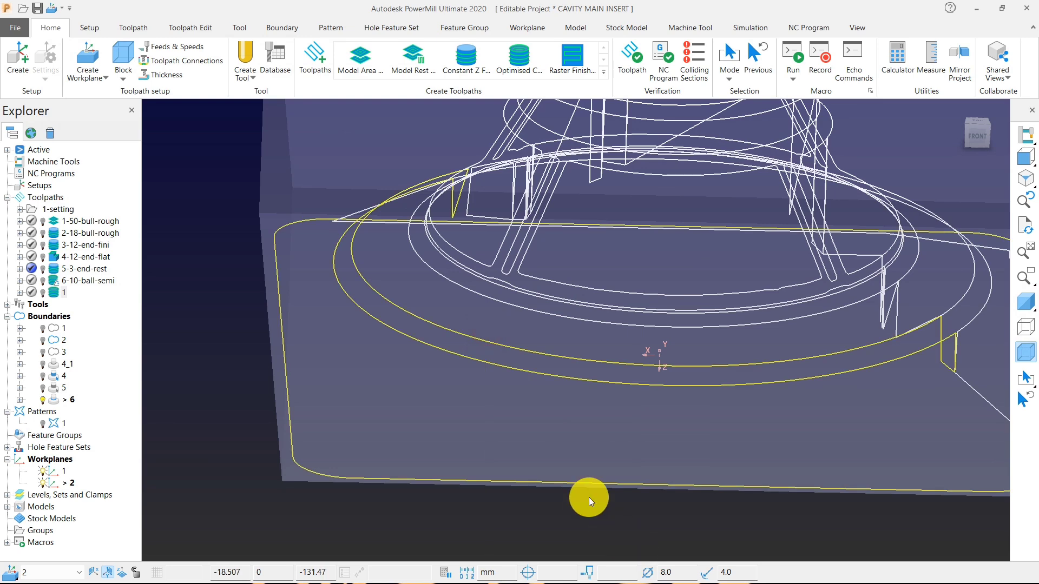
click(589, 497)
scroll(606, 453, down, 5)
middle_drag(640, 398, 251, 368)
scroll(387, 376, up, 3)
drag(443, 418, 804, 572)
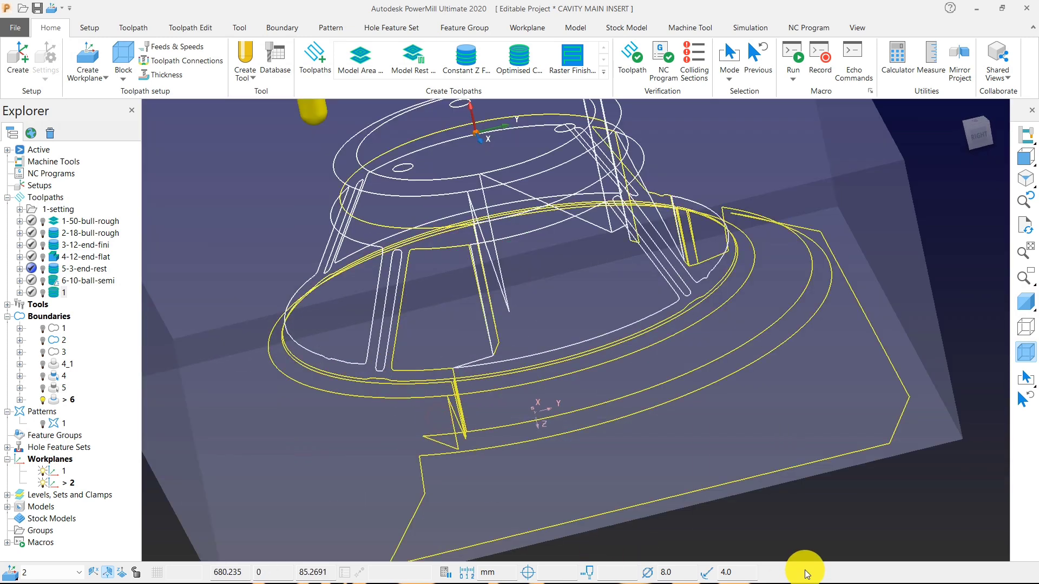
key(Delete)
scroll(602, 231, down, 4)
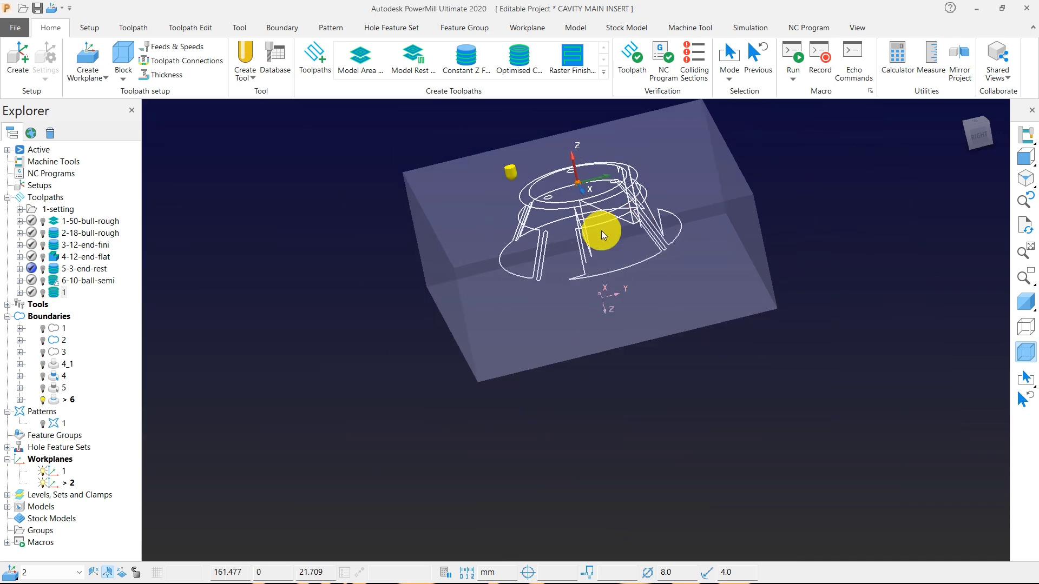
Deactivate and hide boundary 6, and show the shaded model again.
click(64, 399)
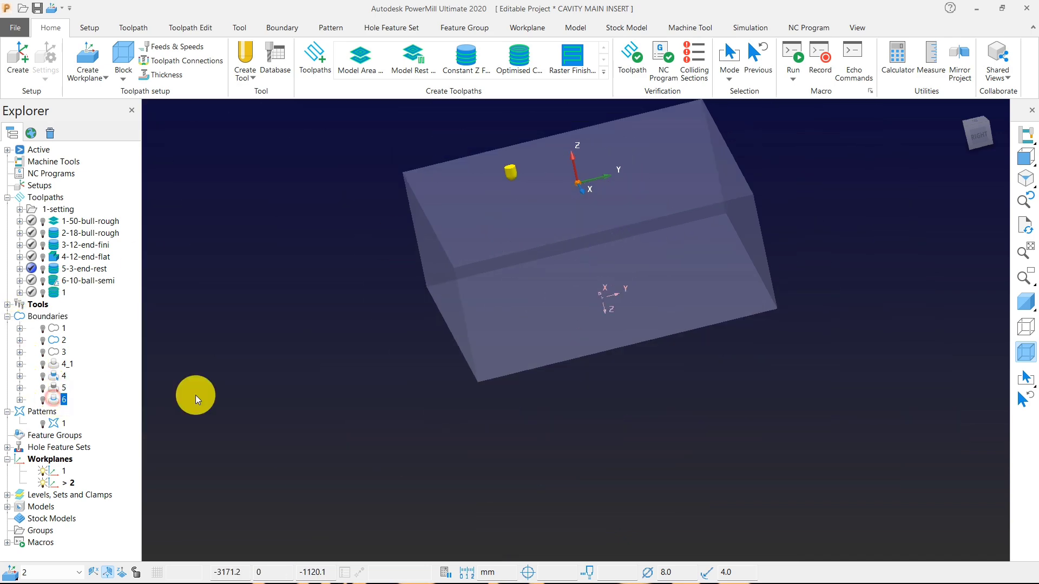
click(1020, 313)
mouse_move(471, 249)
middle_down()
mouse_move(619, 313)
mouse_move(490, 265)
middle_up()
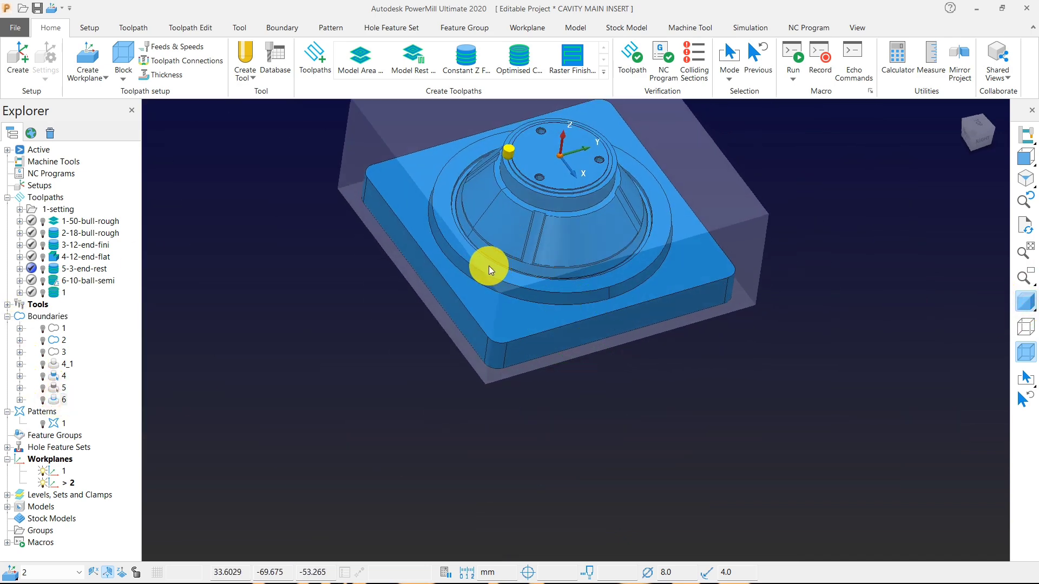
Create user-defined boundary 7 from the model's flat ring face around the cone's groove.
click(489, 265)
right_click(210, 196)
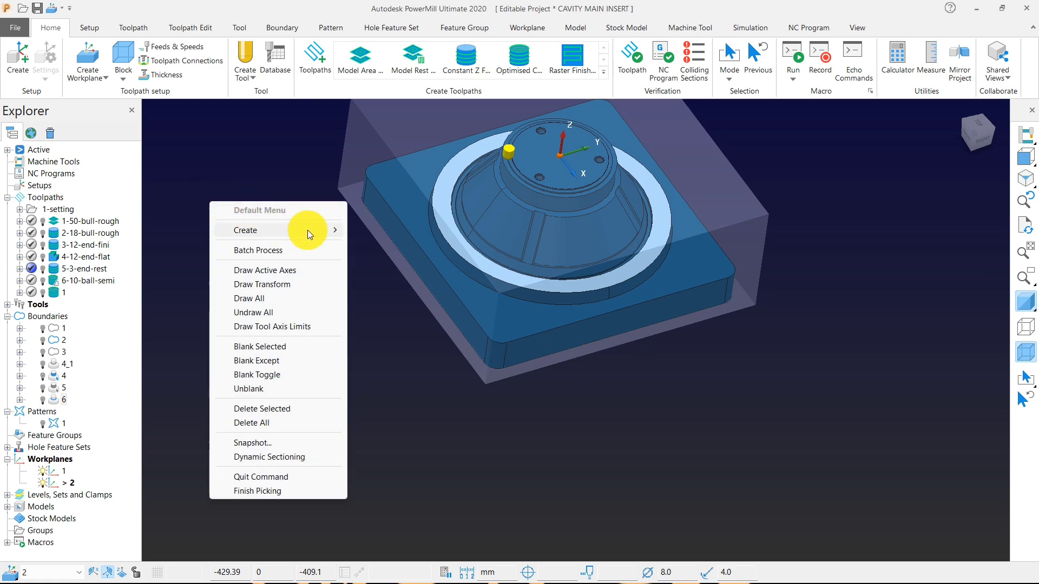
mouse_move(307, 230)
mouse_move(413, 262)
click(501, 398)
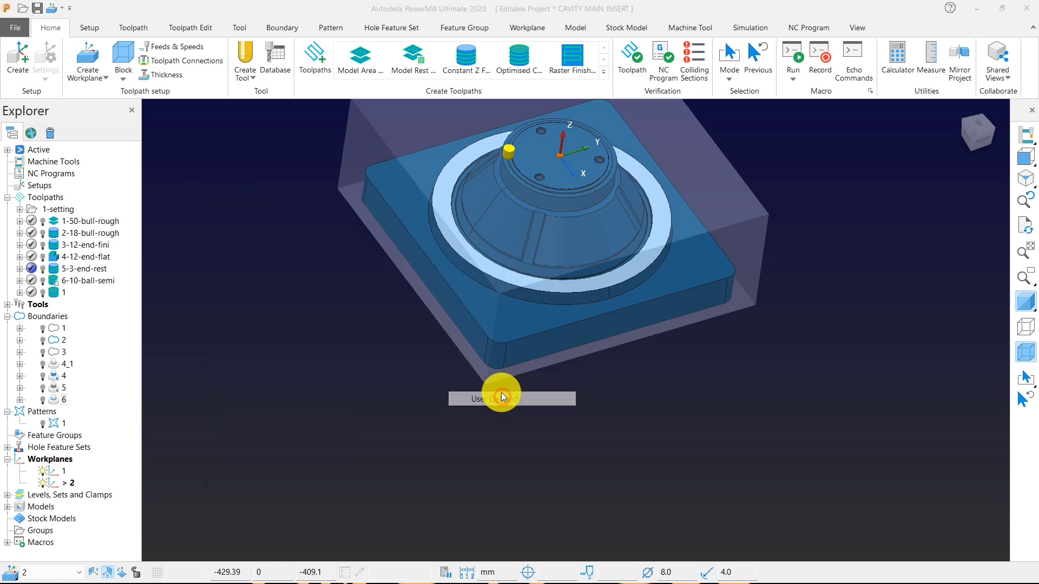
click(257, 139)
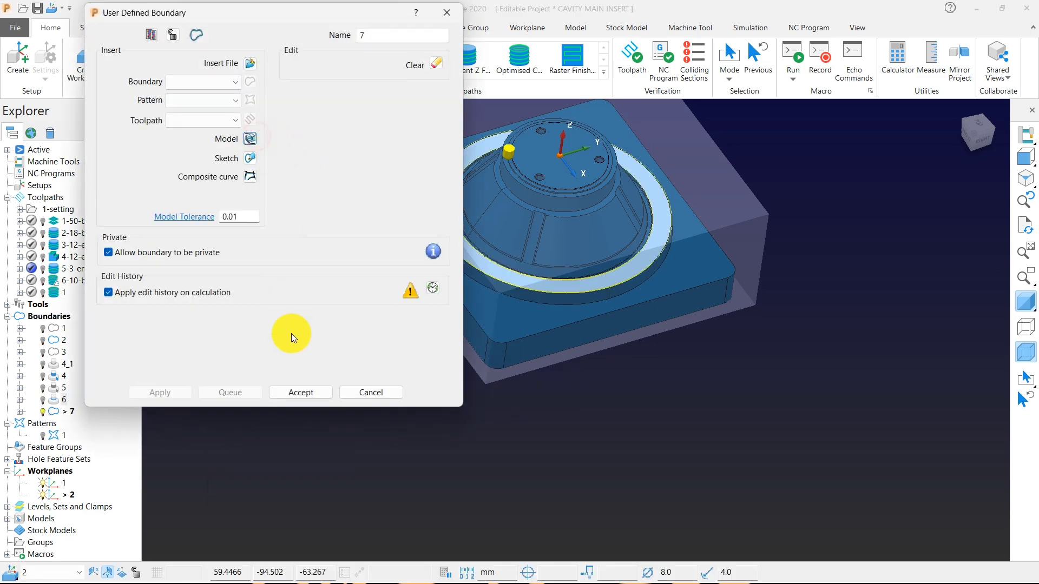
click(301, 392)
With the shading off, delete the outer circle of boundary 7, and show the shaded model again.
click(1028, 328)
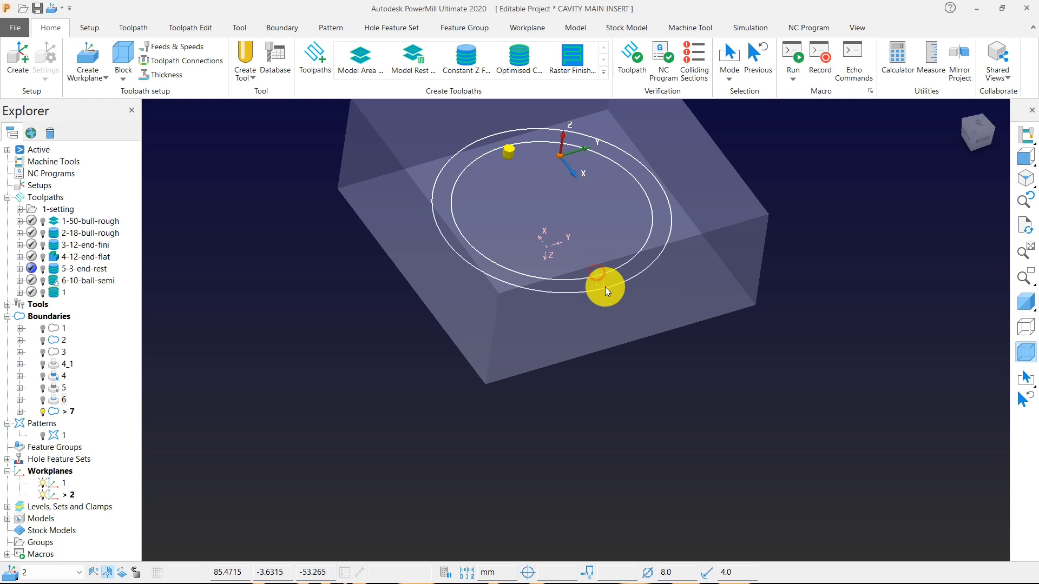
click(602, 305)
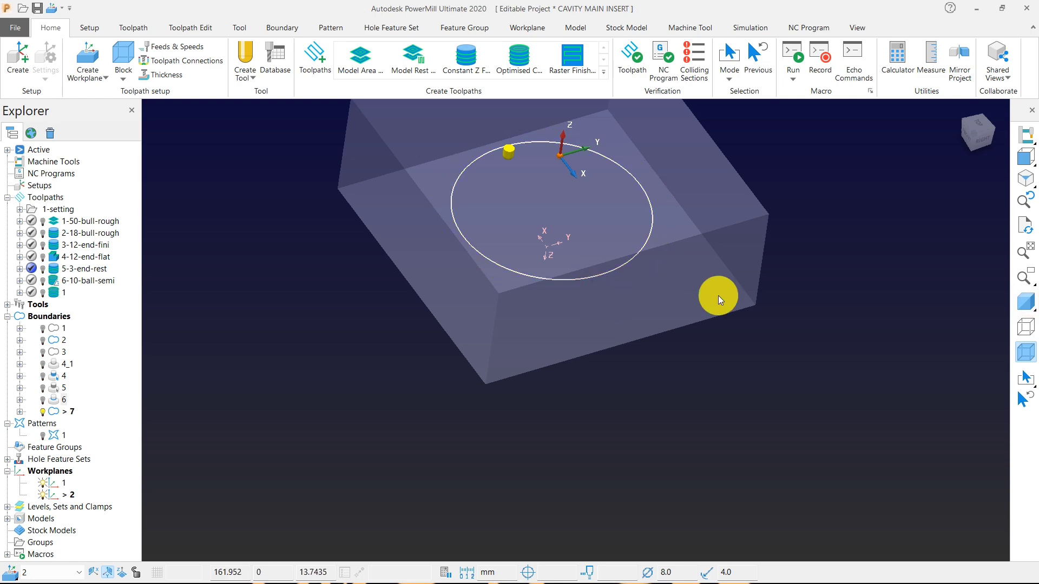
click(1026, 301)
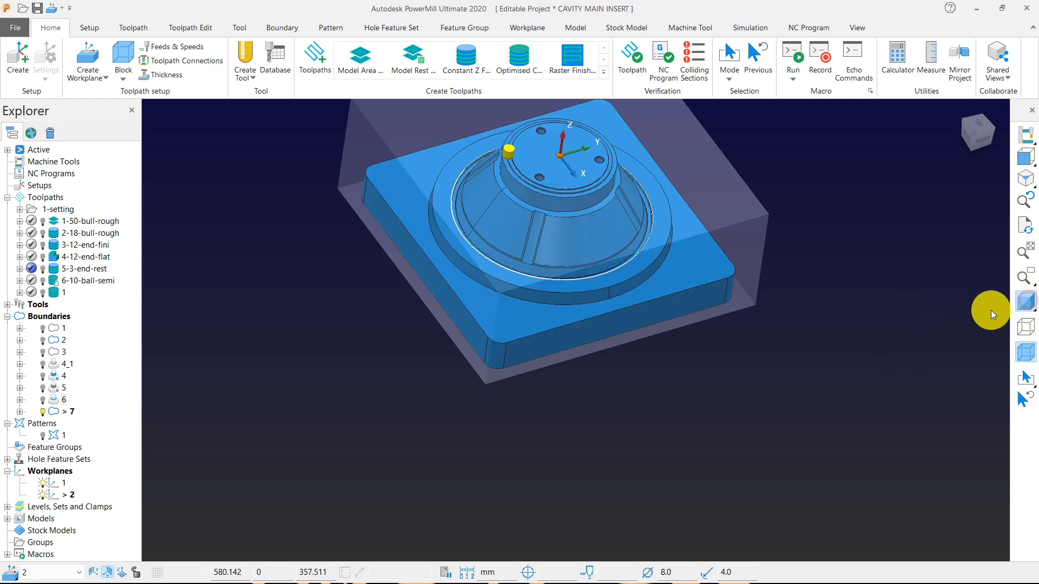
scroll(394, 229, up, 5)
Start rest boundary 8 with 3-end as the tool and 8-ball as the reference tool.
right_click(236, 200)
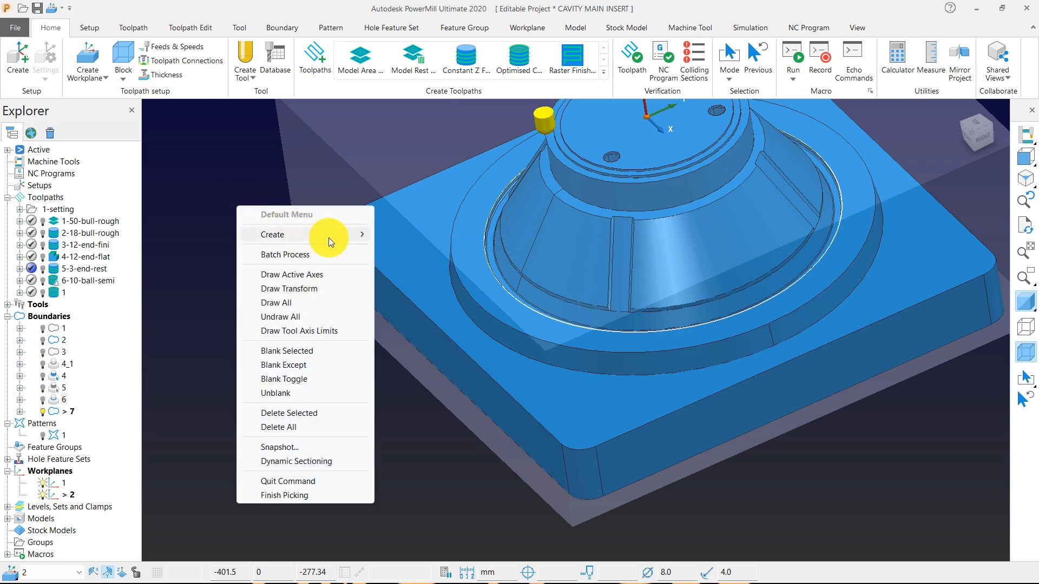
mouse_move(329, 236)
mouse_move(443, 268)
click(487, 276)
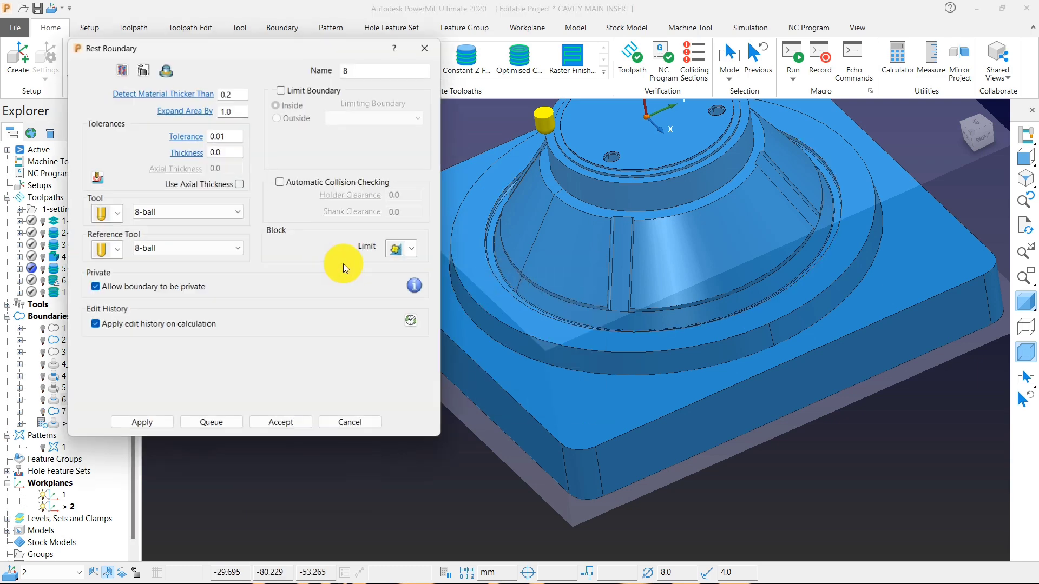
click(192, 212)
click(174, 335)
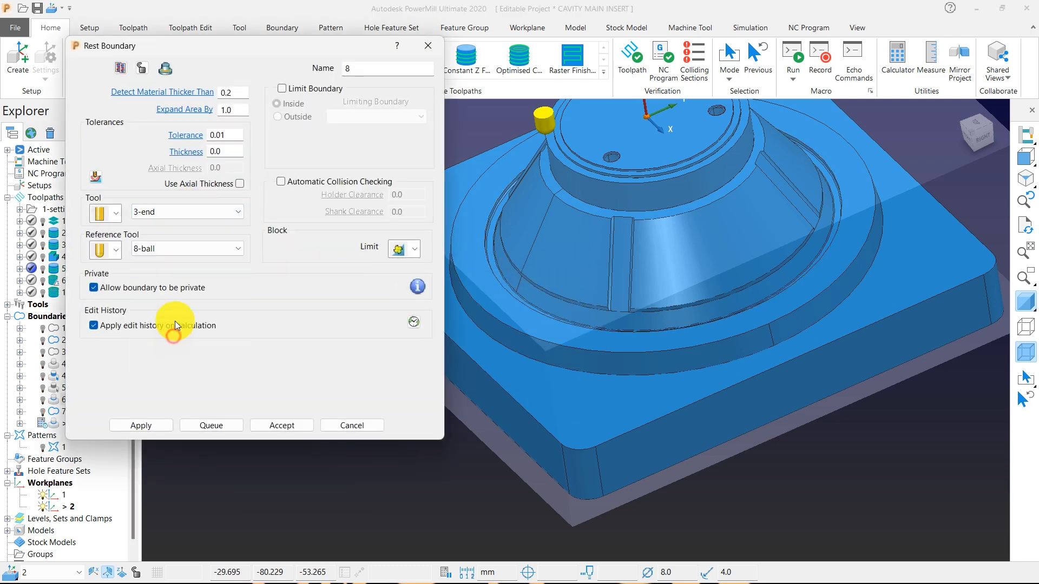
Limit the rest boundary to the inside of boundary 7, calculate it and accept it.
click(316, 88)
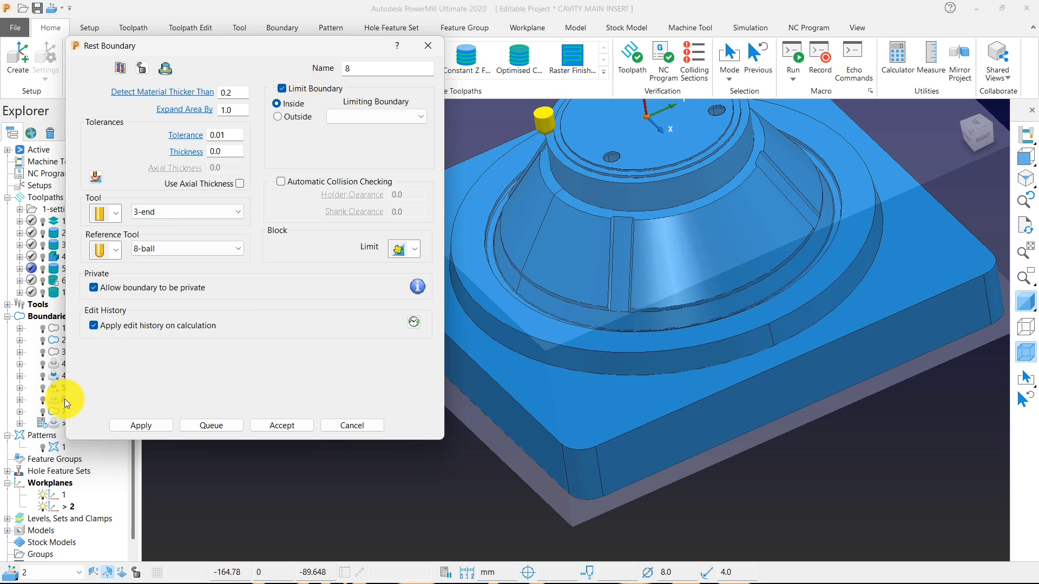
click(364, 119)
click(355, 211)
click(169, 426)
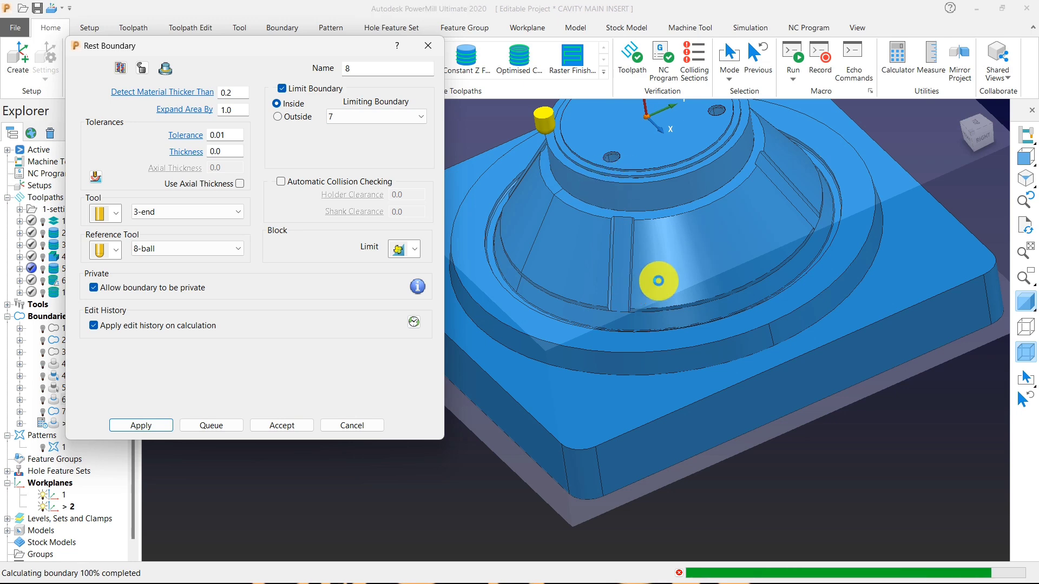
scroll(674, 295, down, 1)
click(298, 429)
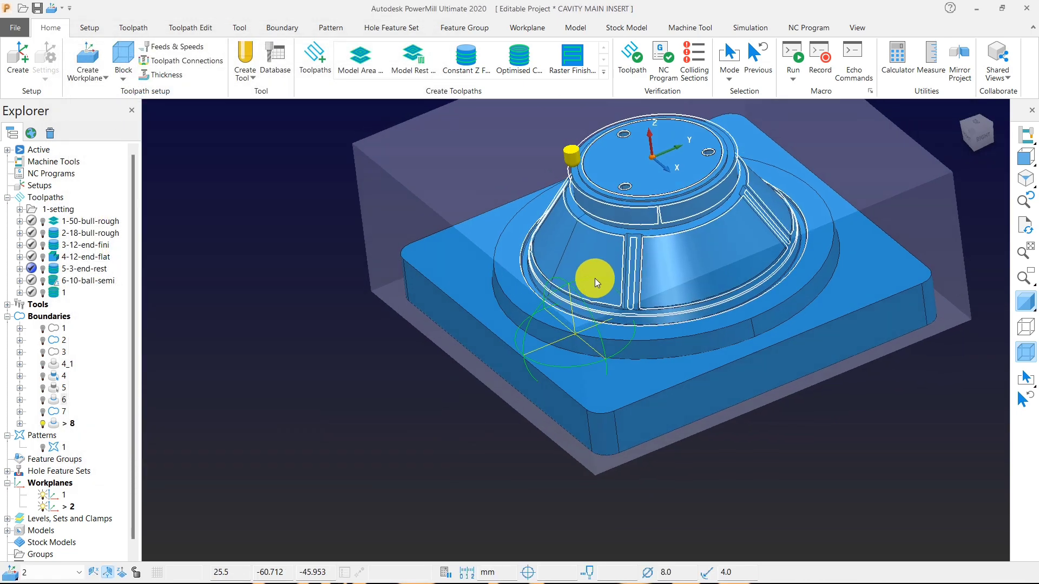
In the front view, select the boundary 8 segments on the top face and cylindrical wall above the cone, and delete them.
middle_drag(592, 279, 985, 286)
click(1031, 157)
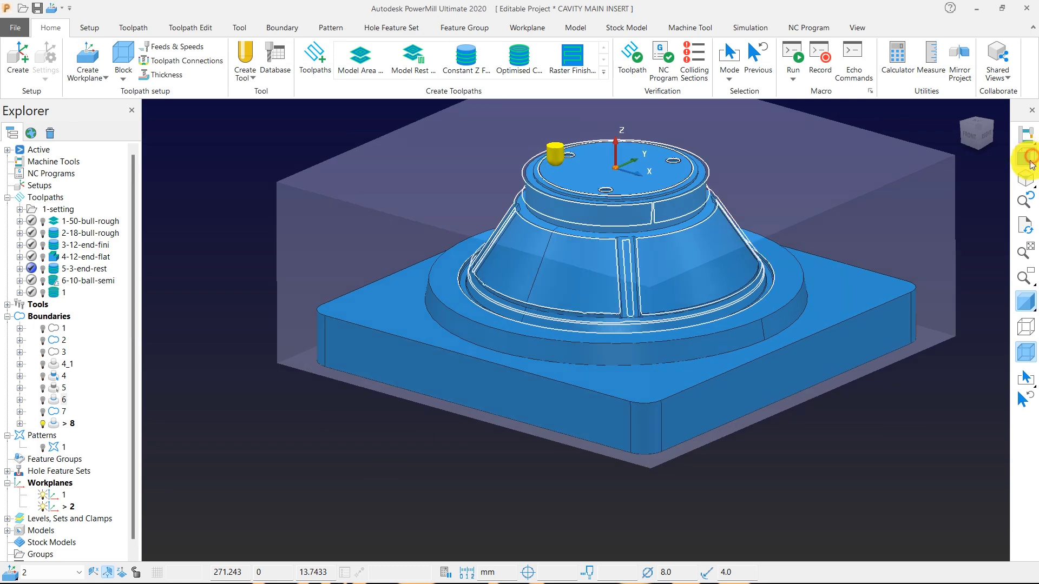
drag(615, 268, 762, 248)
key(Delete)
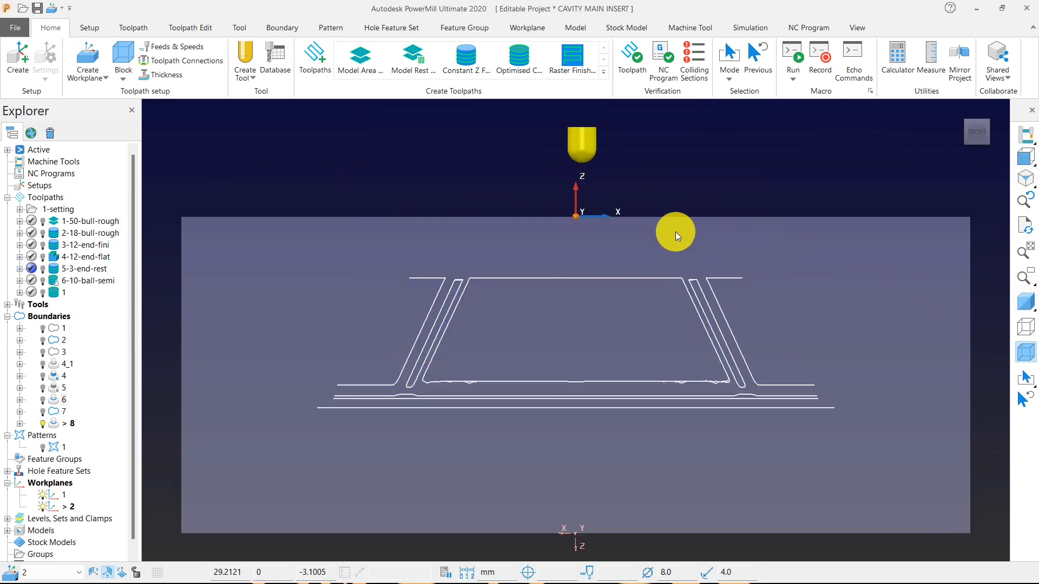
Show the shaded model again and inspect the boundary 8 segments around the cone's ribs and foot.
middle_drag(676, 233, 659, 296)
click(1025, 315)
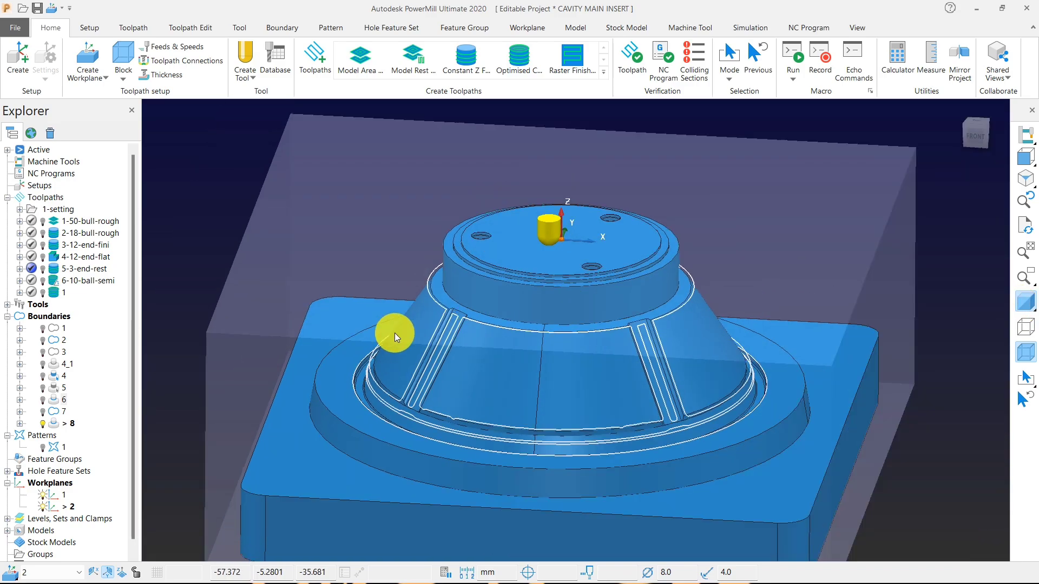
mouse_move(394, 333)
middle_down()
mouse_move(573, 367)
mouse_move(594, 341)
mouse_move(450, 365)
mouse_move(456, 401)
middle_up()
scroll(455, 392, up, 3)
scroll(486, 401, down, 2)
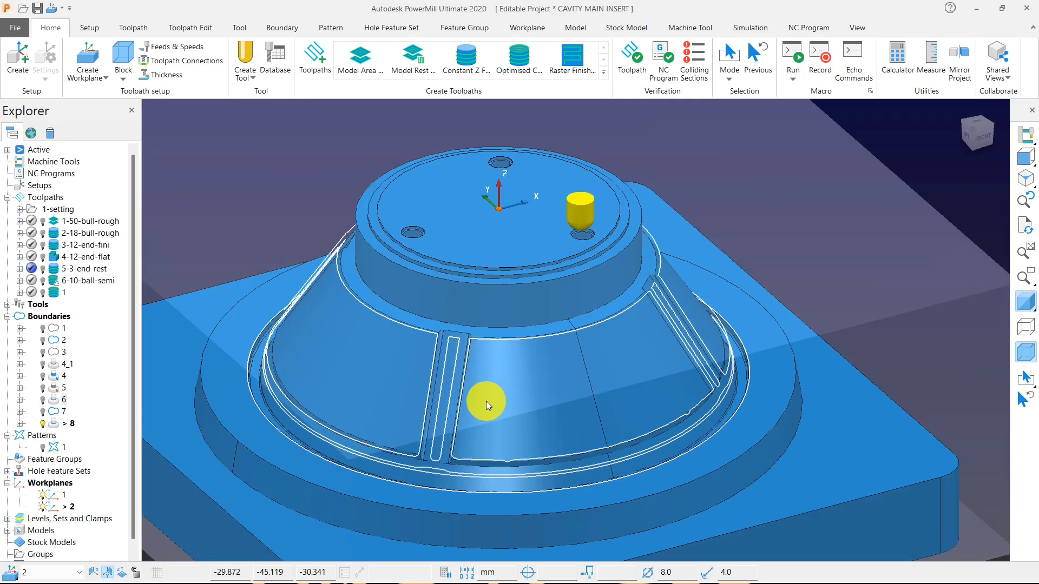
scroll(485, 358, up, 6)
scroll(435, 329, down, 5)
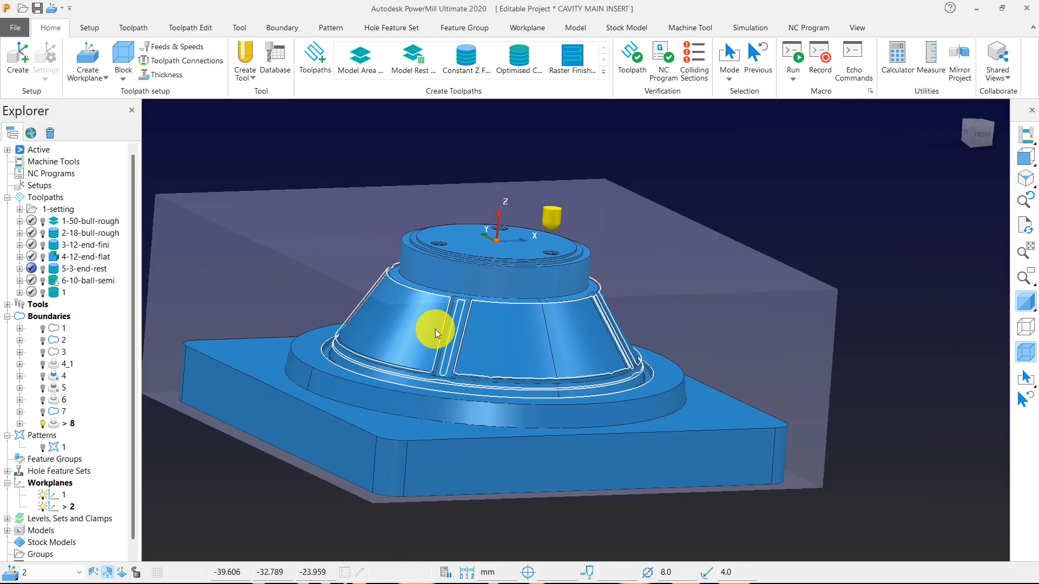
scroll(405, 397, up, 5)
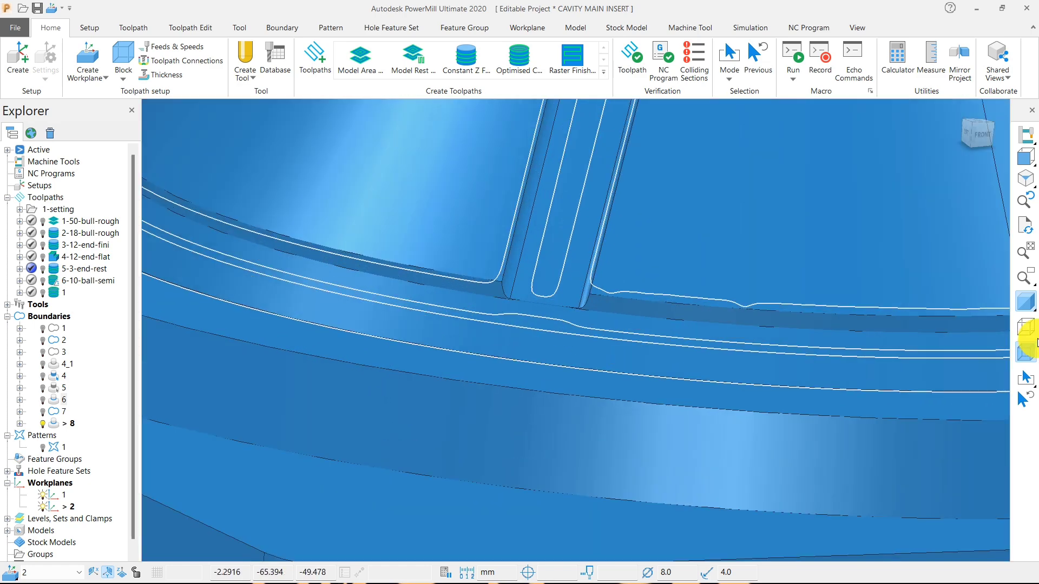
Hide the shaded model and delete the boundary 8 segments of one rib and the cone panels beside it.
click(1026, 301)
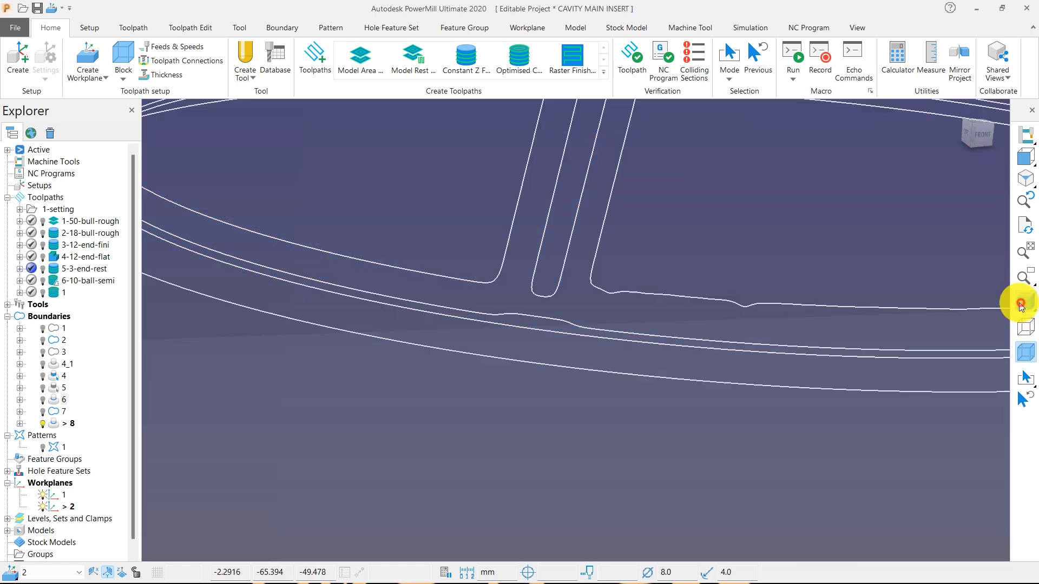
drag(605, 278, 628, 278)
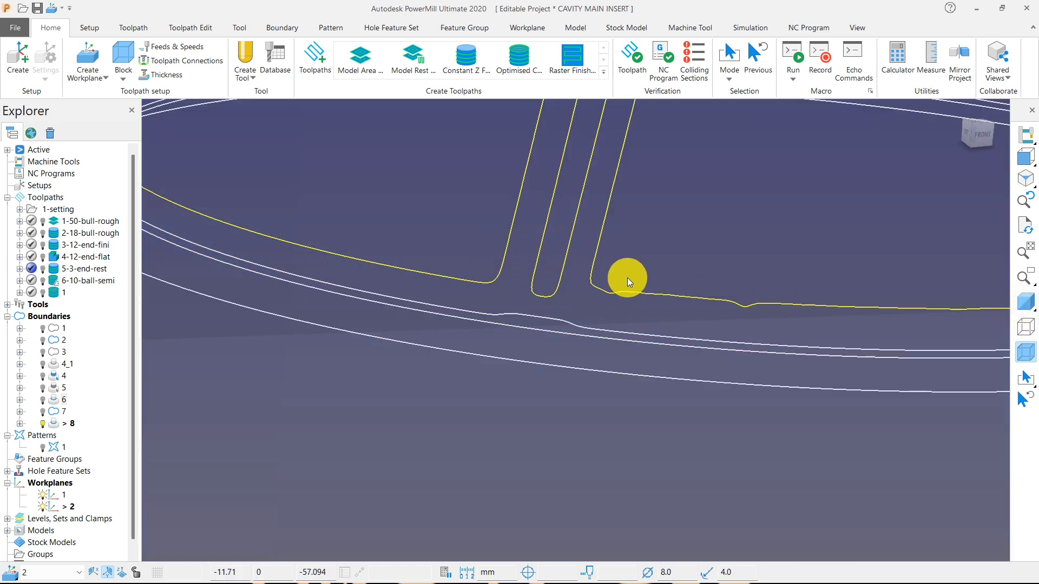
key(Delete)
Examine the remaining boundary 8 segments on the cone and in the groove, comparing them with the shaded model.
middle_drag(628, 278, 423, 434)
scroll(593, 403, down, 5)
scroll(593, 374, up, 5)
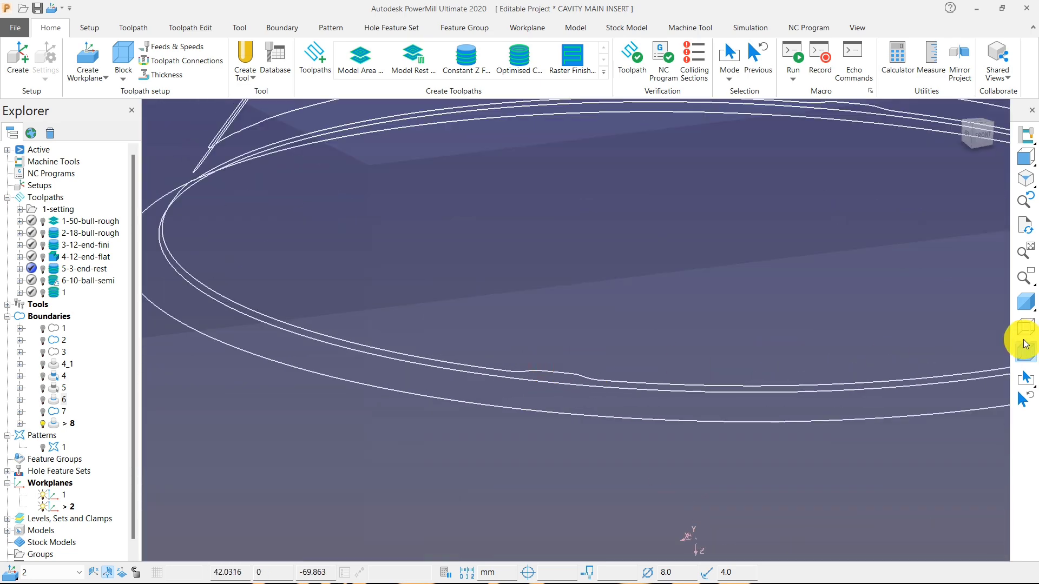
click(1026, 304)
click(1027, 306)
scroll(629, 433, down, 5)
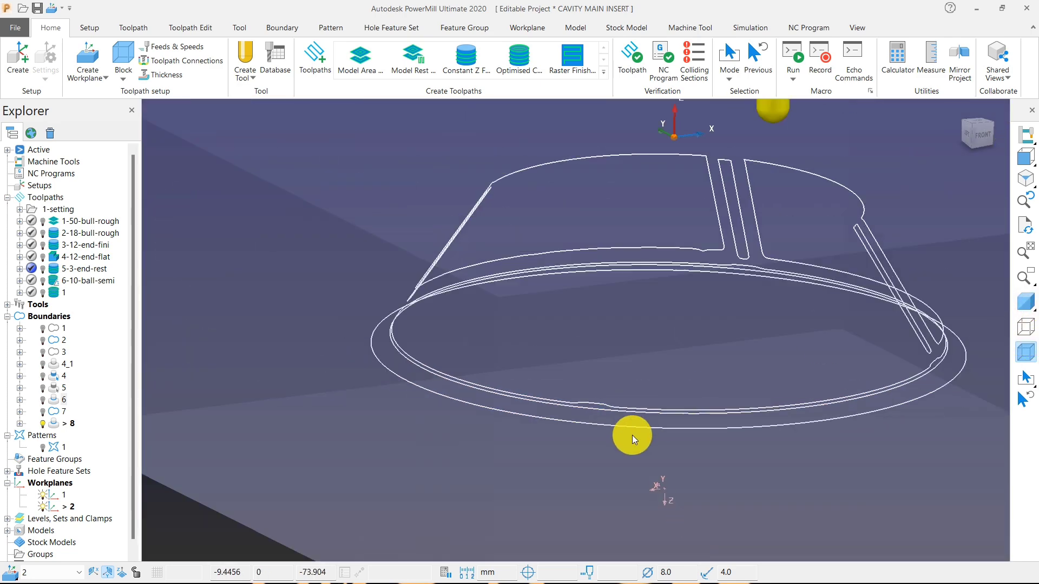
middle_drag(628, 434, 800, 390)
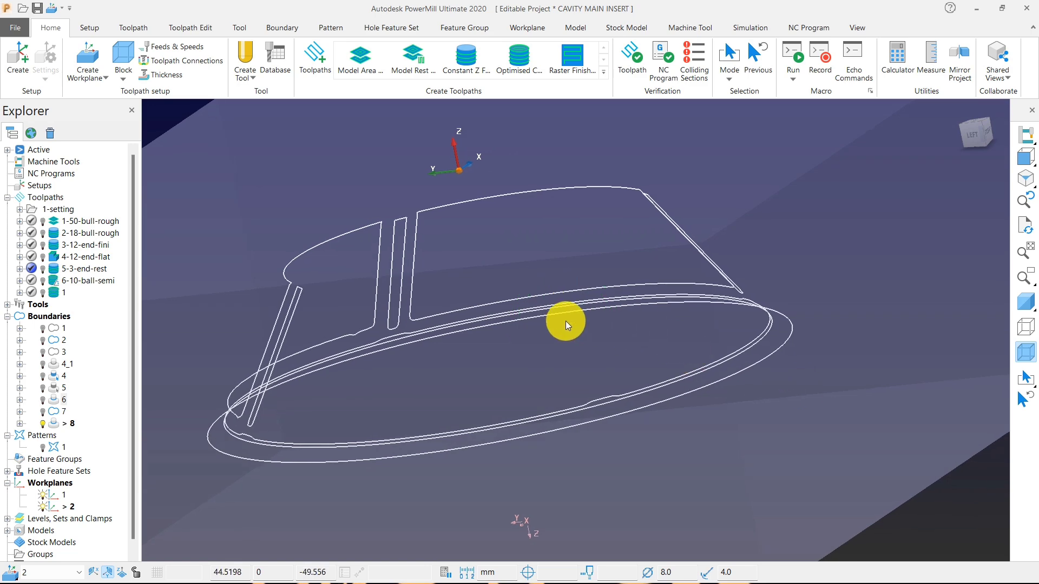
Delete all remaining boundary 8 segments except the two closed loops running around the groove at the cone's foot.
scroll(647, 387, up, 3)
scroll(541, 416, up, 4)
scroll(545, 414, down, 7)
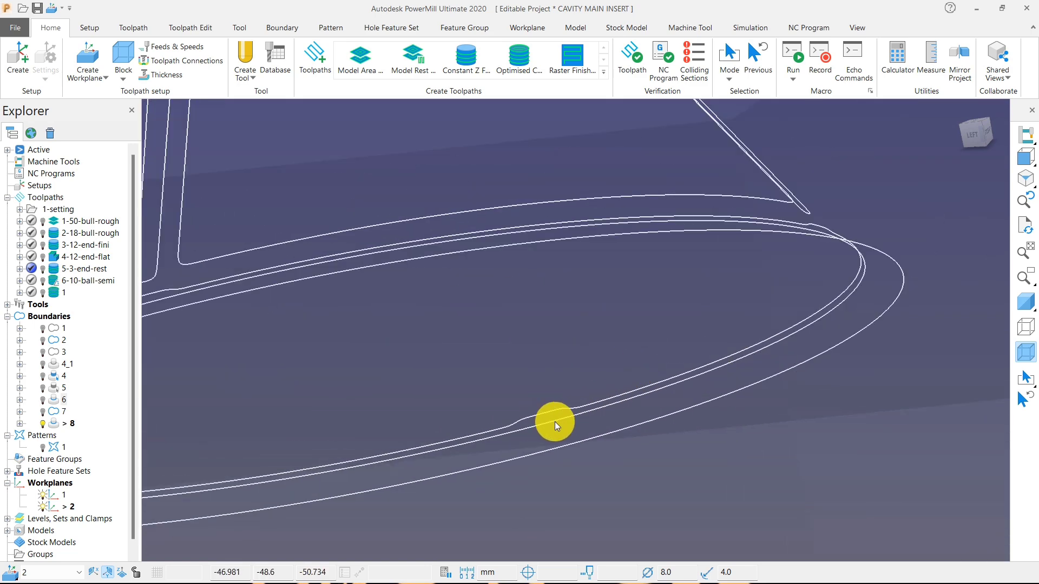
drag(347, 223, 617, 458)
scroll(514, 431, up, 6)
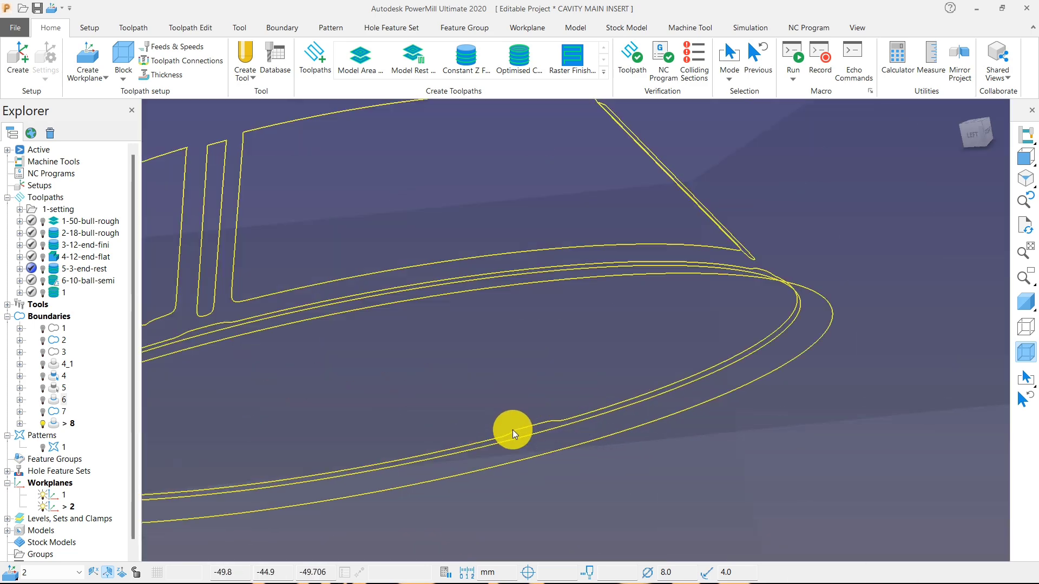
ctrl+drag(555, 504, 577, 519)
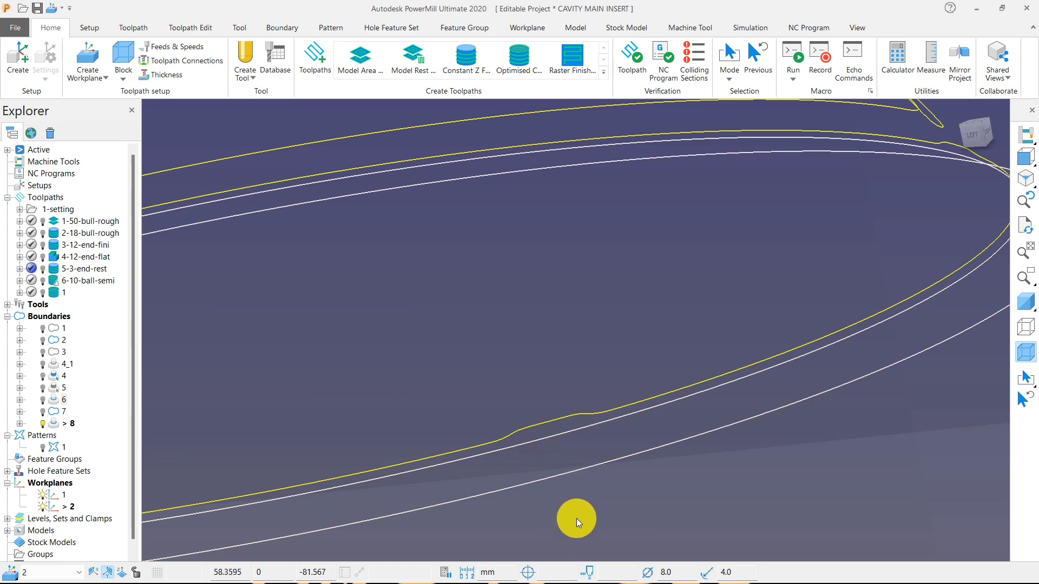
key(Delete)
scroll(579, 483, down, 6)
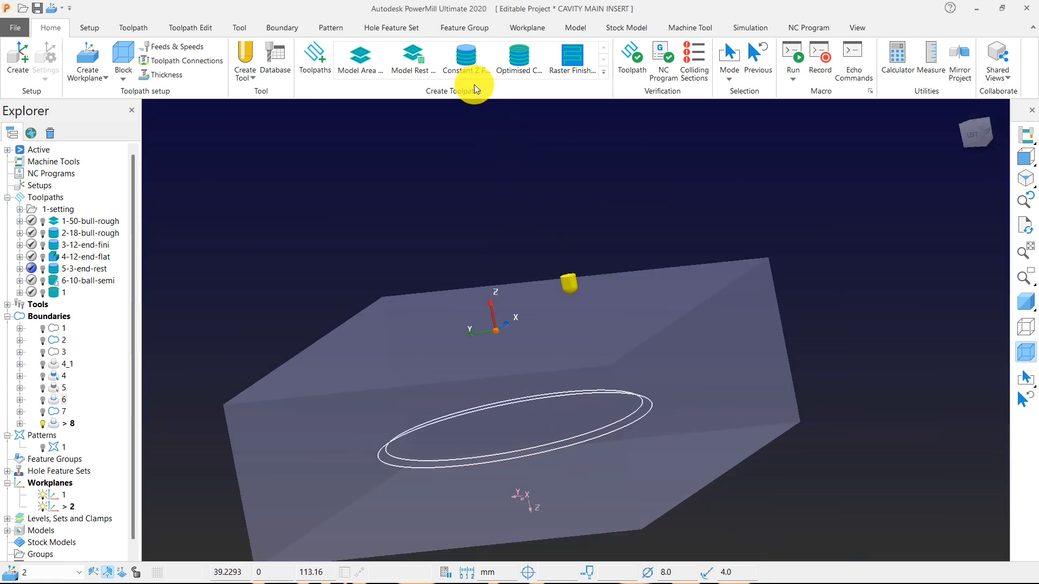
Create a Constant Z finishing toolpath with the 3-end tool and separate axial thickness, change its minimum stepdown, and queue it.
click(470, 71)
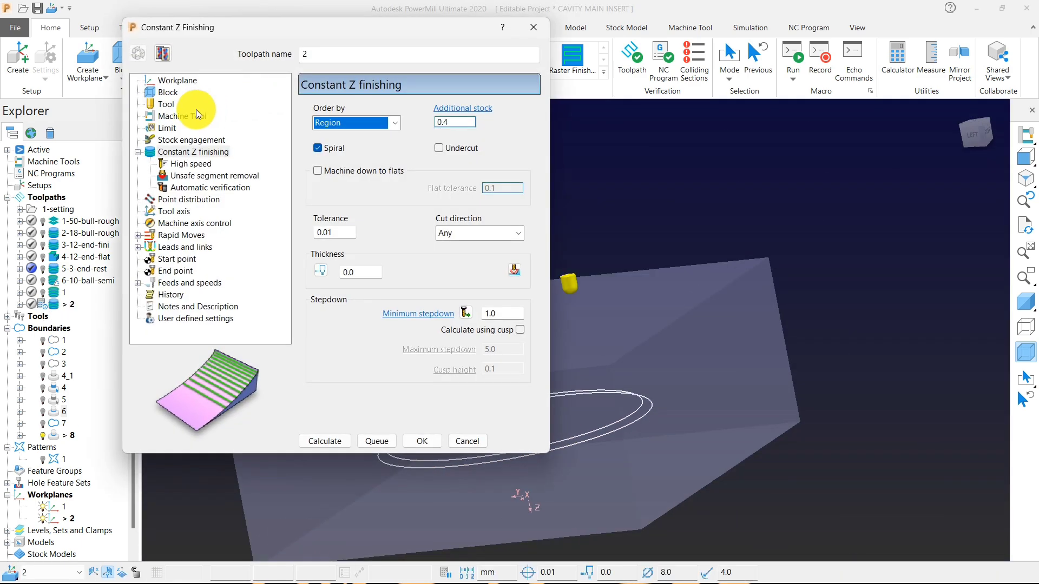
click(193, 106)
click(427, 113)
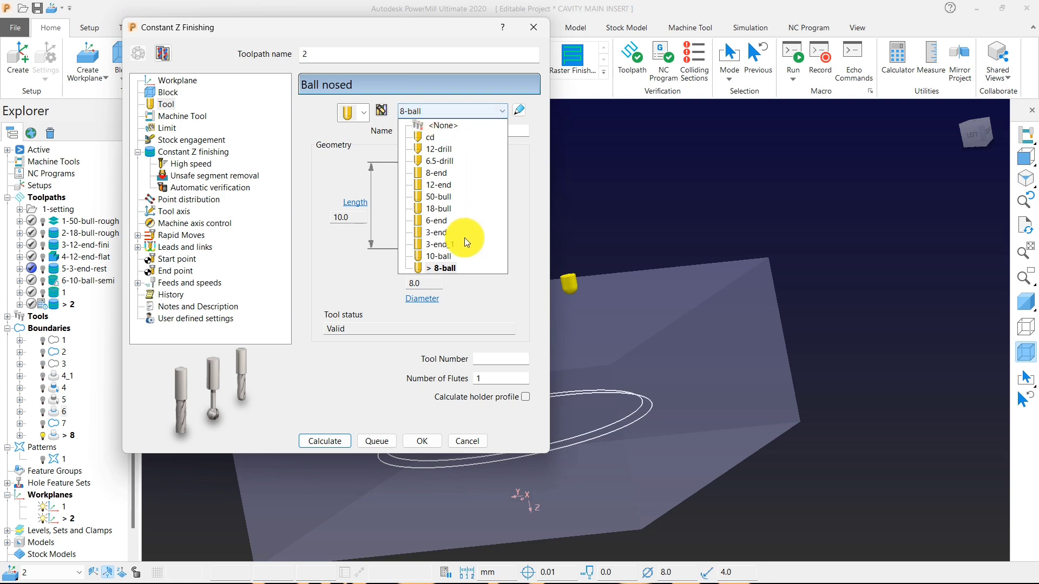
click(443, 232)
click(200, 152)
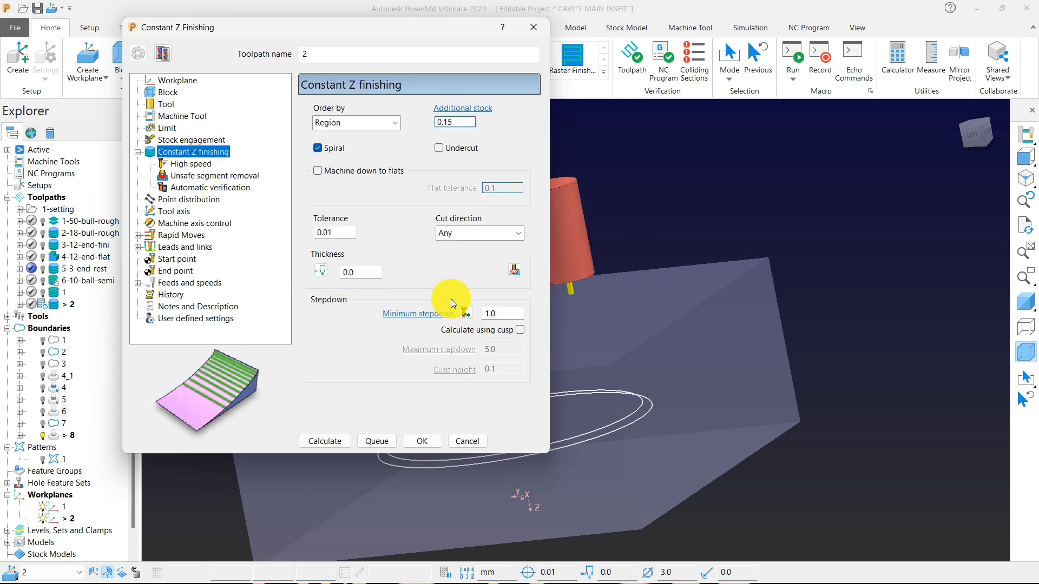
click(321, 270)
double_click(509, 313)
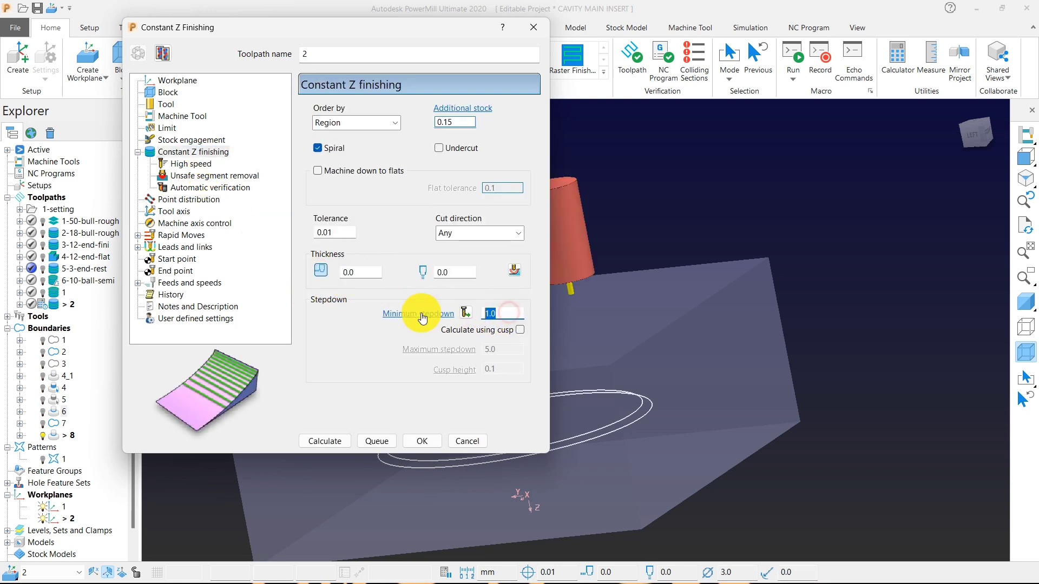
text(.1)
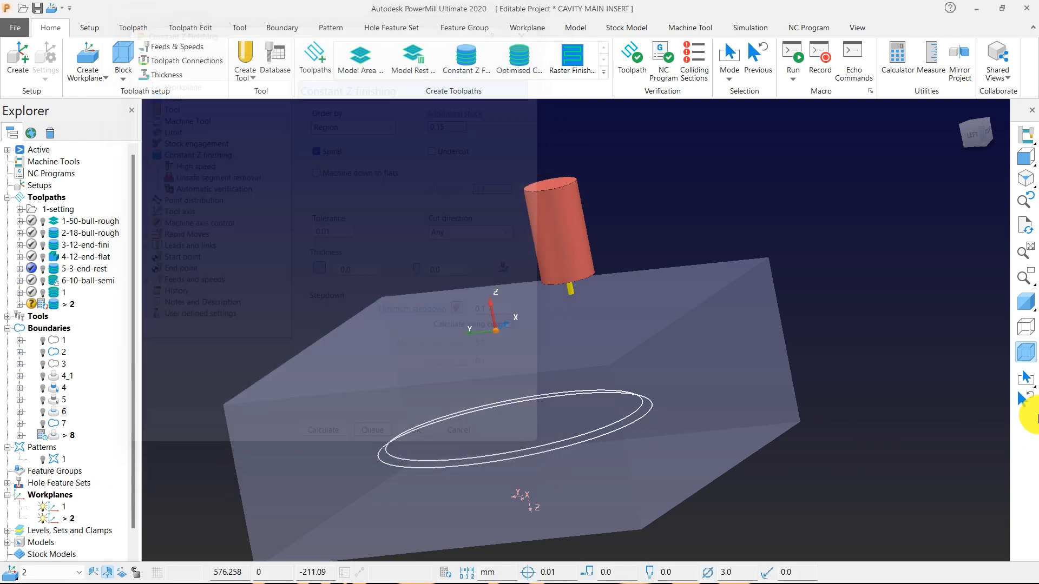
Show the shaded model and start a new toolpath using the Offset Flat Finishing strategy.
click(1028, 304)
mouse_move(359, 313)
middle_down()
mouse_move(547, 383)
mouse_move(368, 143)
middle_up()
click(311, 64)
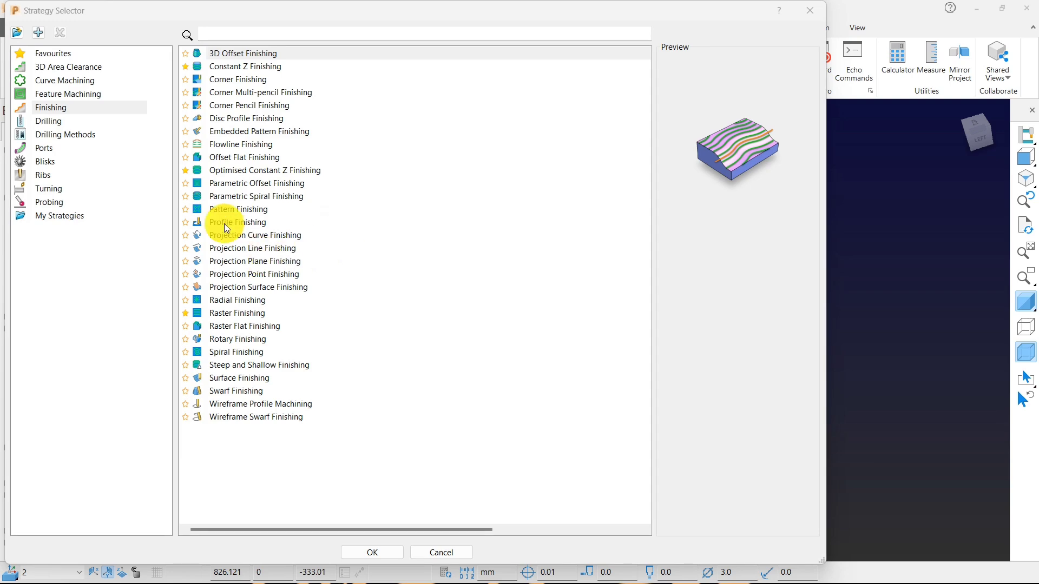
click(238, 157)
click(373, 553)
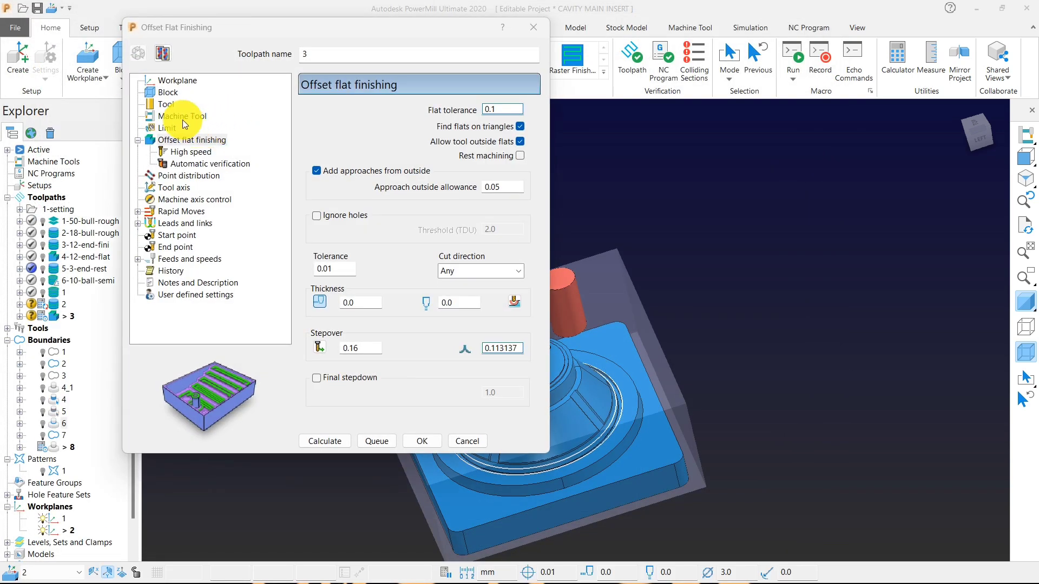
Set the offset flat toolpath's stepover to 1.0 with the 3-end tool, calculate it, and close its settings.
click(166, 104)
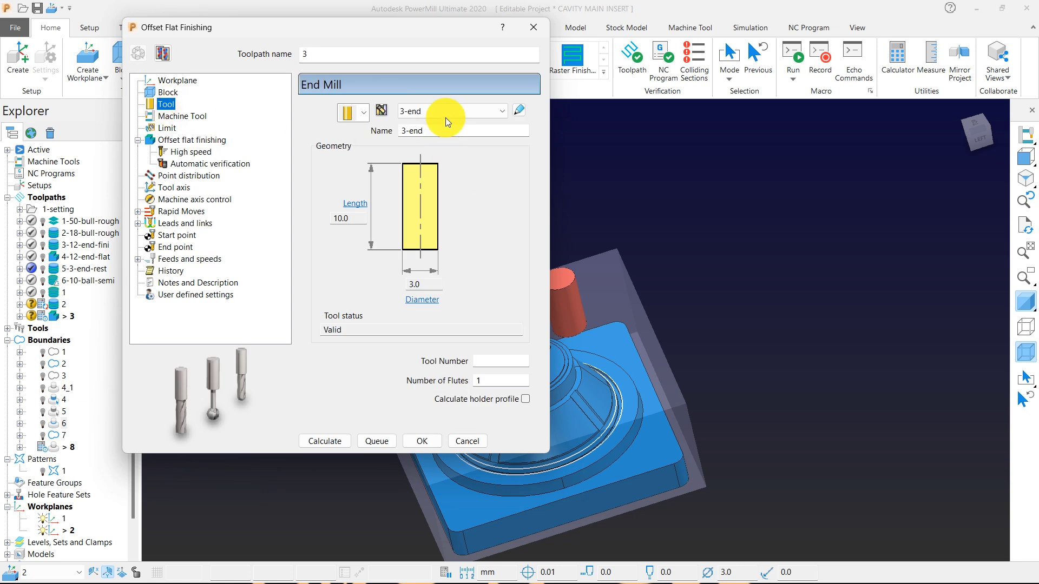
click(189, 142)
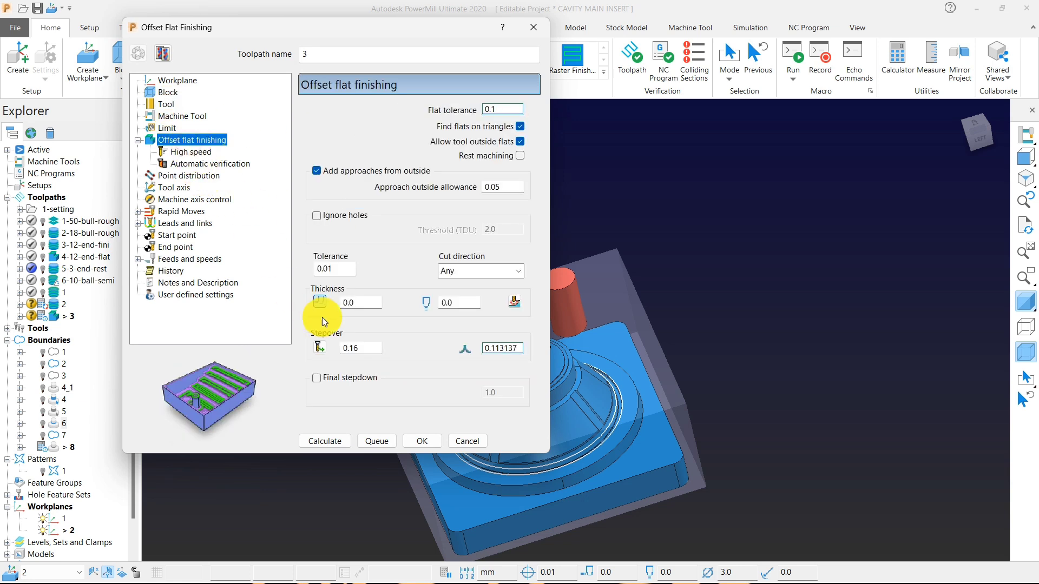
click(366, 350)
text(1)
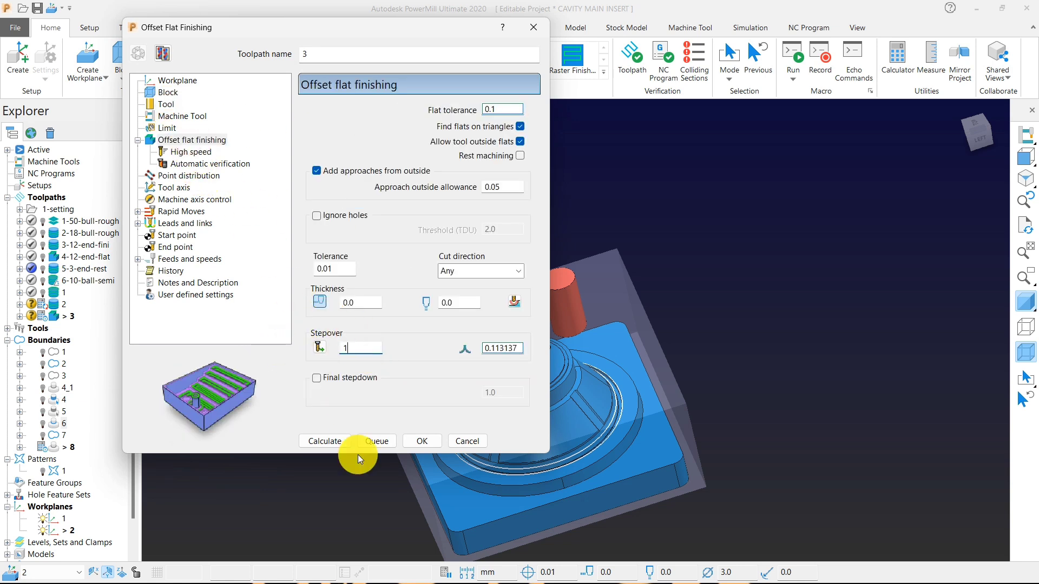
click(320, 441)
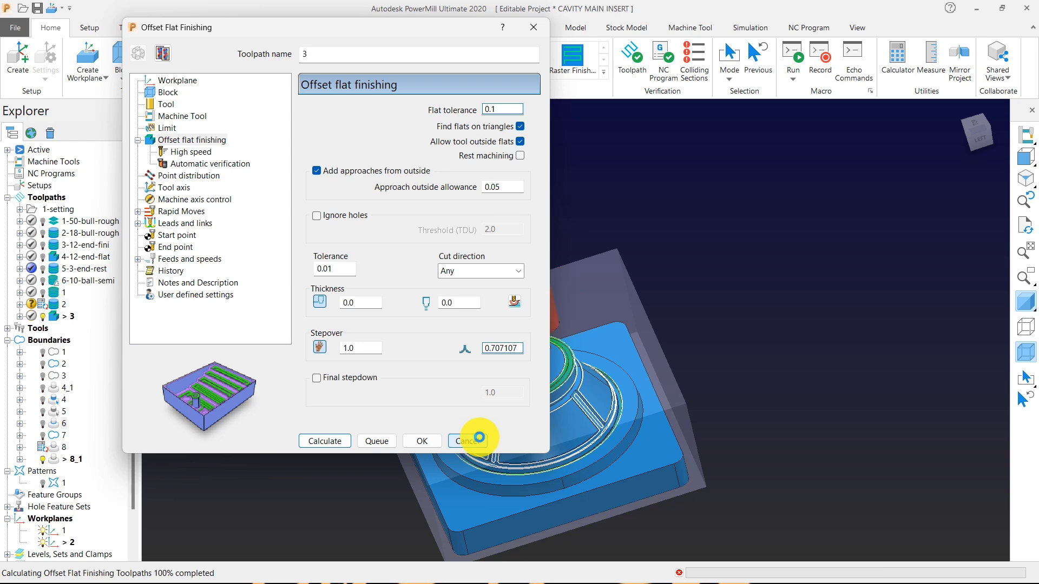
click(479, 441)
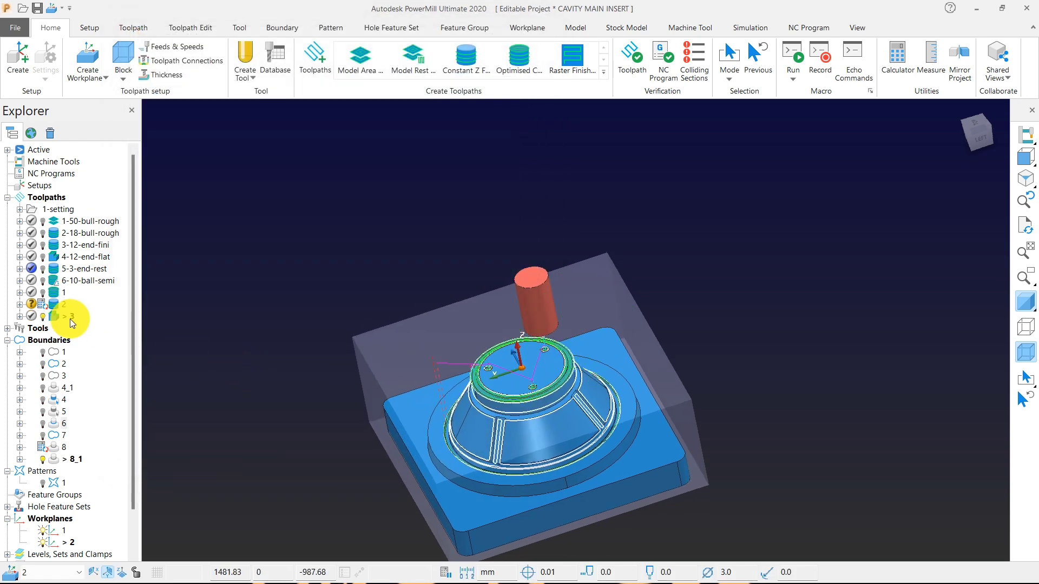
Deactivate and hide toolpath 3 and boundary 8_1 so only the shaded model is displayed.
double_click(58, 316)
middle_drag(206, 334, 346, 323)
scroll(549, 405, up, 3)
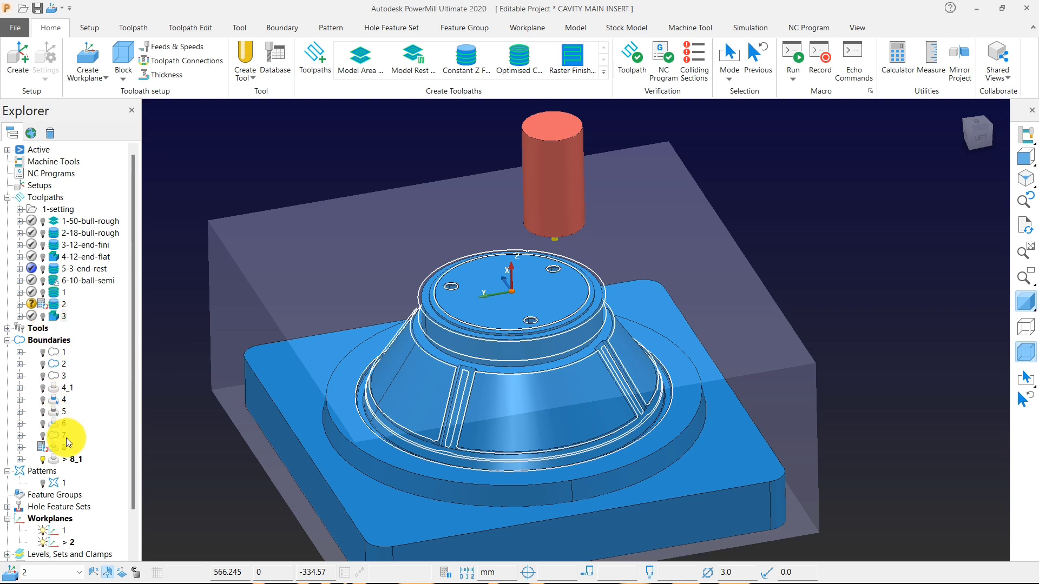
double_click(57, 459)
Examine the cone's ribs, their fillets and the groove at its foot on the shaded model.
scroll(539, 398, up, 6)
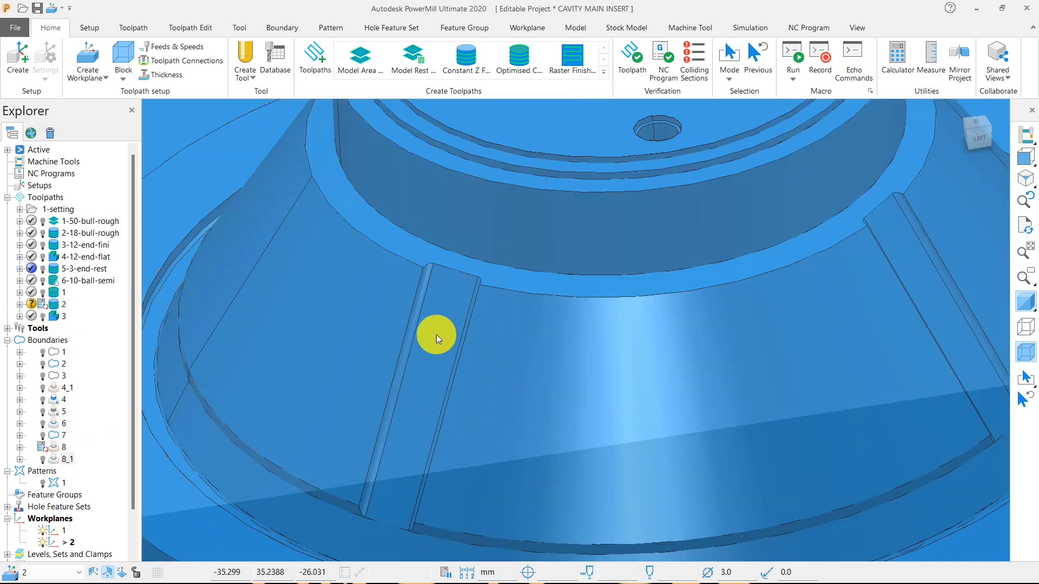
scroll(424, 256, down, 4)
scroll(427, 249, up, 4)
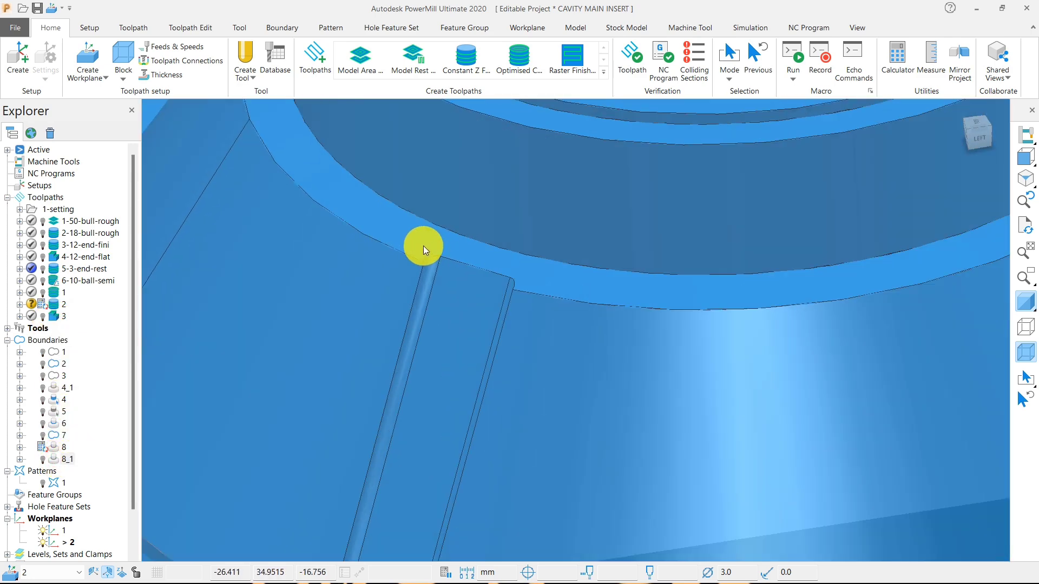
scroll(433, 244, down, 4)
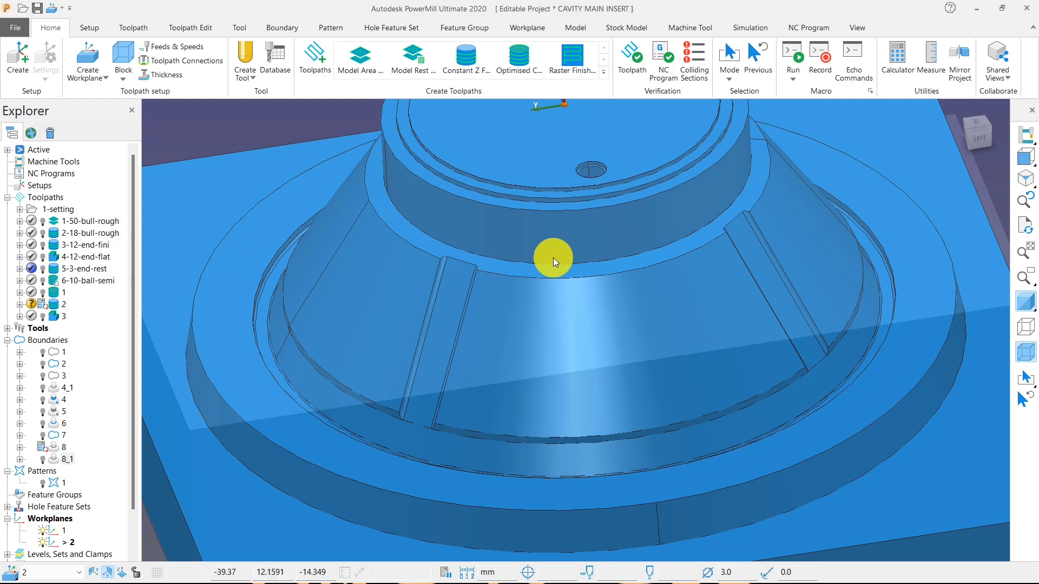
middle_drag(517, 242, 497, 197)
scroll(442, 270, up, 5)
scroll(444, 281, down, 4)
scroll(456, 360, down, 5)
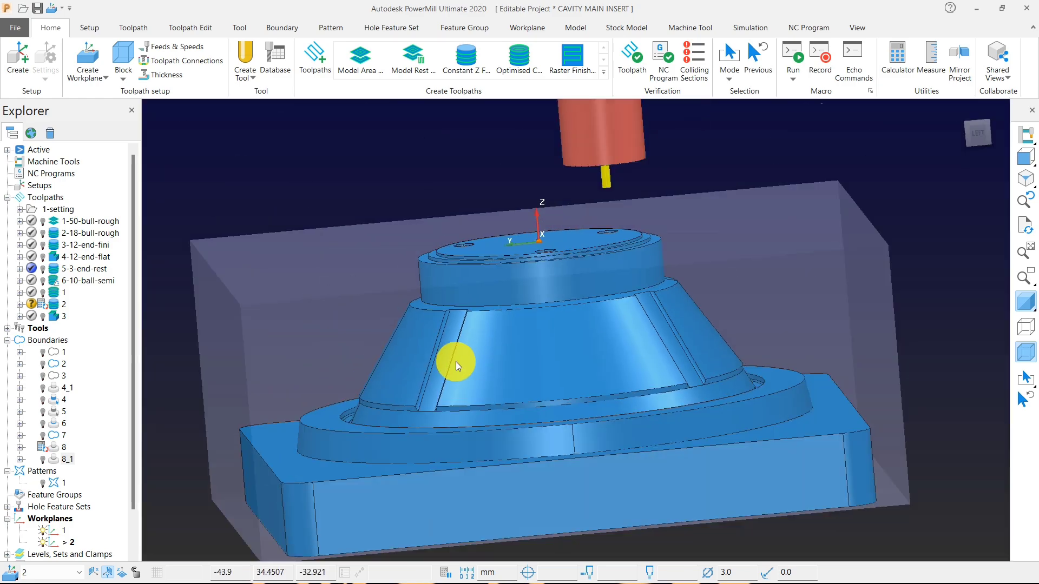
scroll(365, 246, up, 6)
scroll(466, 275, down, 6)
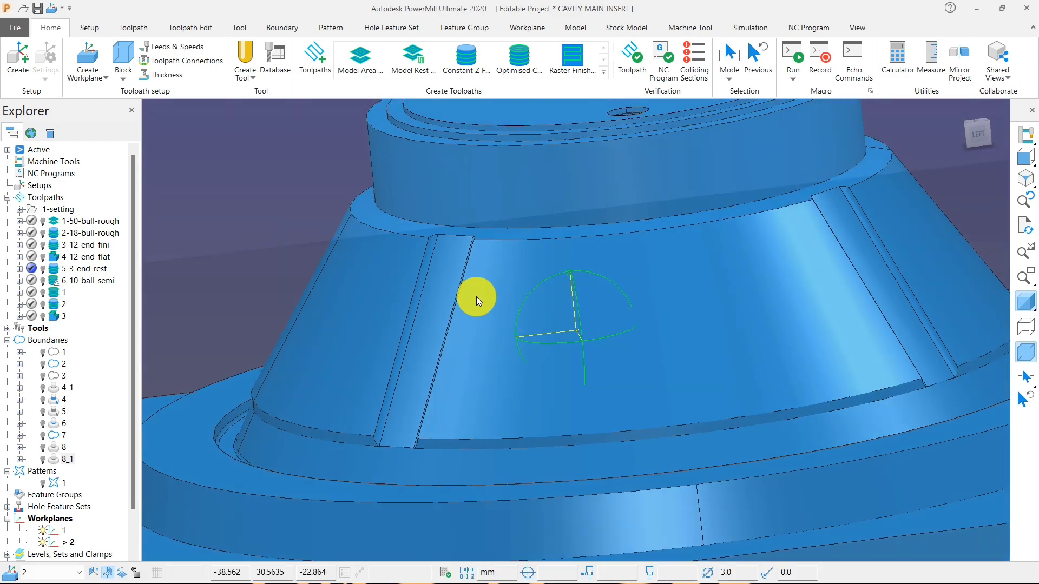
scroll(373, 444, up, 3)
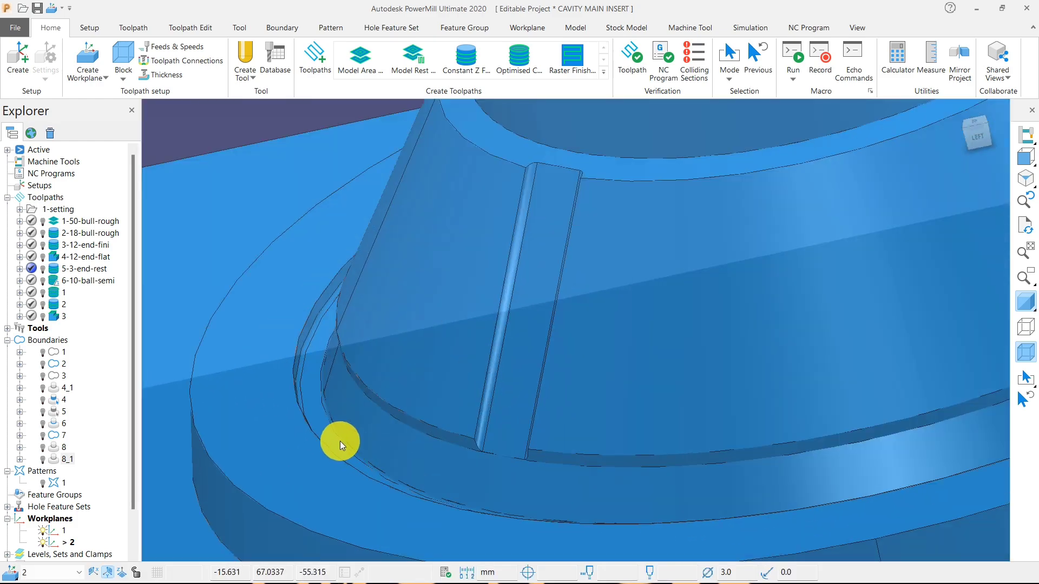
scroll(494, 401, down, 5)
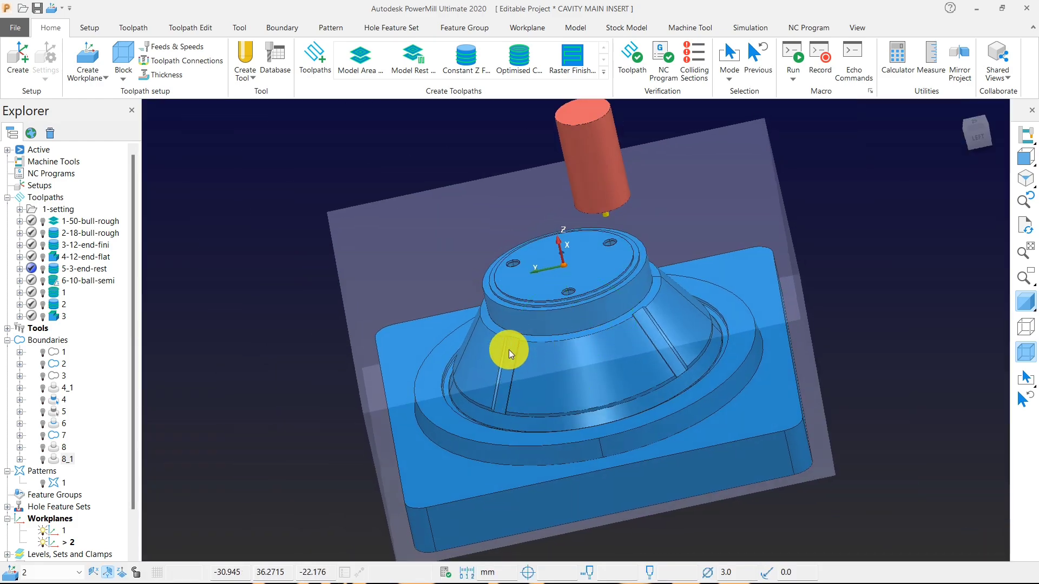
scroll(509, 348, up, 3)
scroll(508, 338, down, 2)
scroll(515, 330, up, 3)
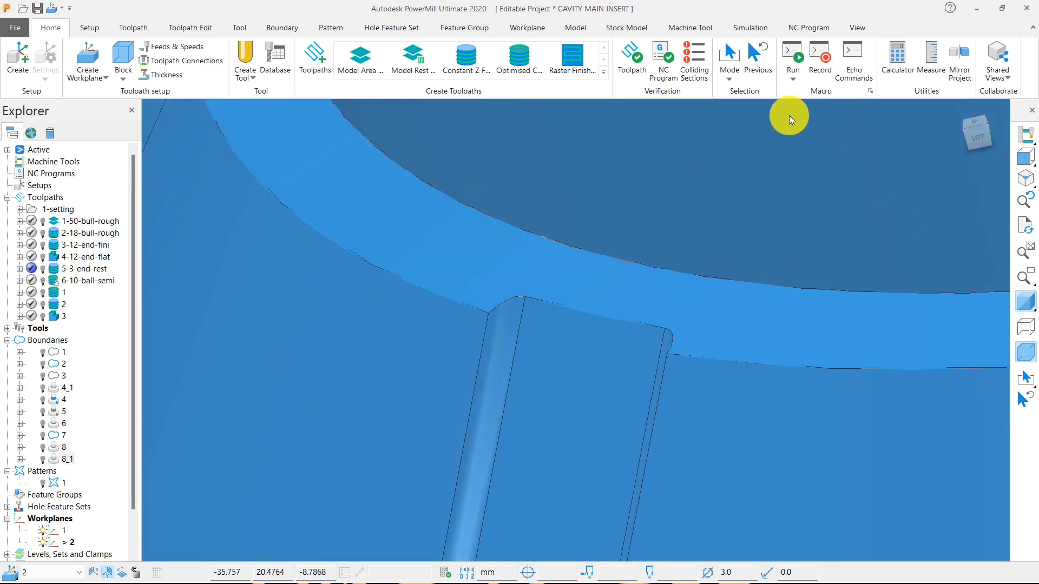
Shade the model by minimum radius and set the minimum tool radius to 2.0 in the model drawing options.
click(855, 28)
click(322, 90)
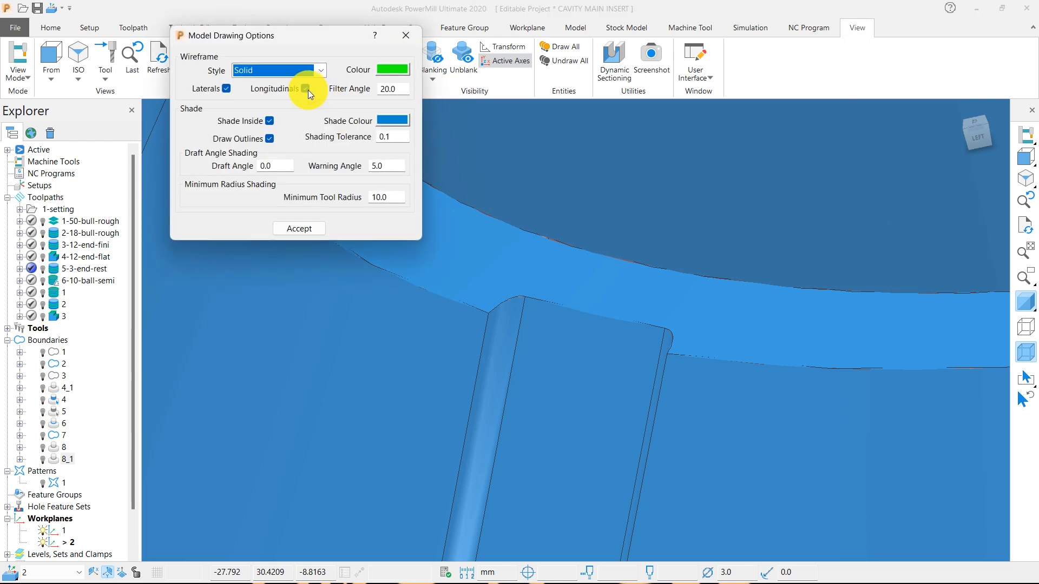
click(307, 89)
click(1026, 302)
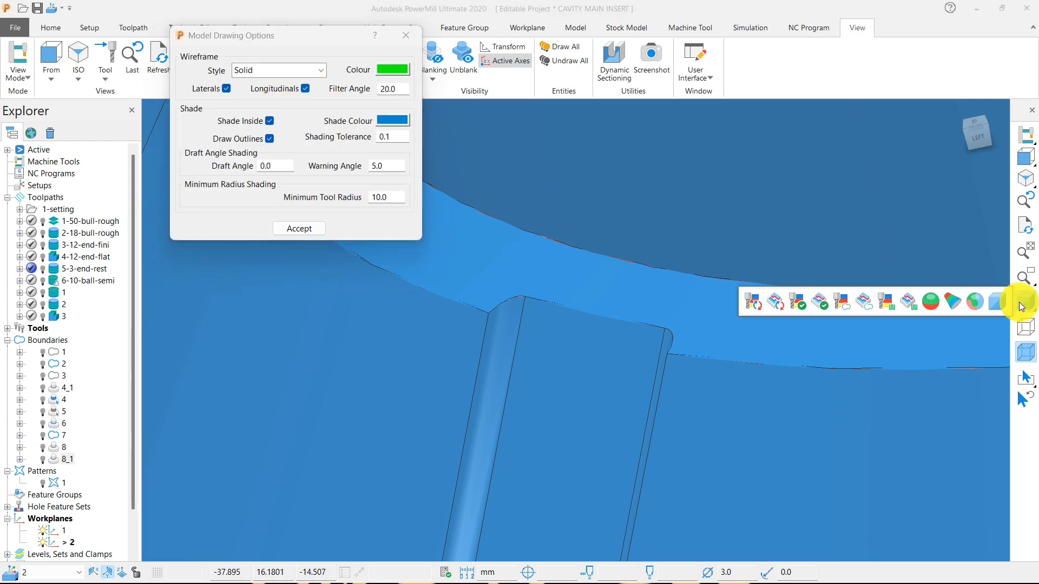
click(952, 296)
click(394, 202)
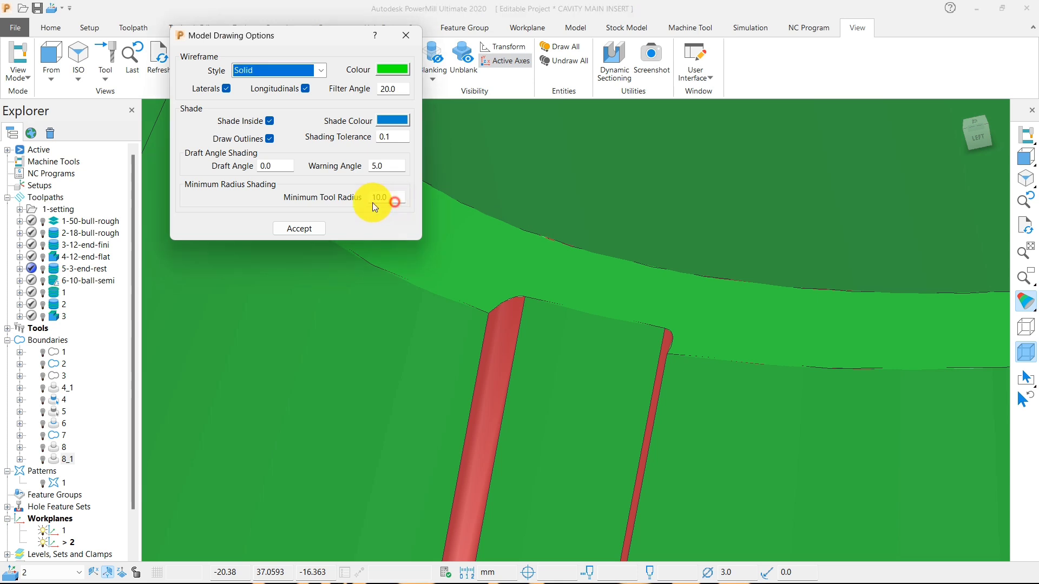
click(392, 197)
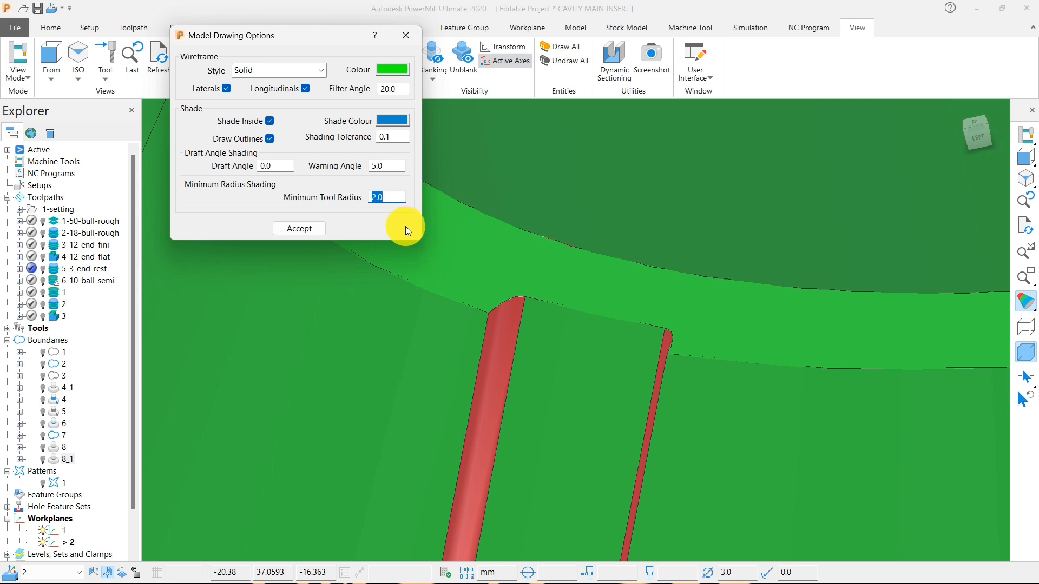
Set the minimum tool radius to 1.0 and check the shading on the rib fillets and the groove.
text(1.5)
key(BackSpace)
text(0)
key(Return)
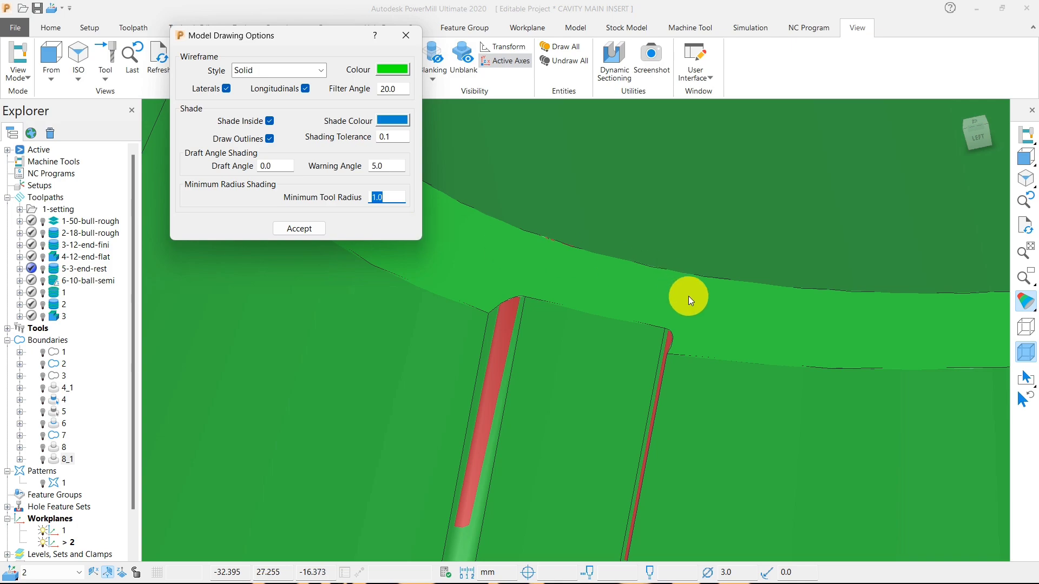
scroll(689, 293, down, 5)
scroll(662, 340, up, 4)
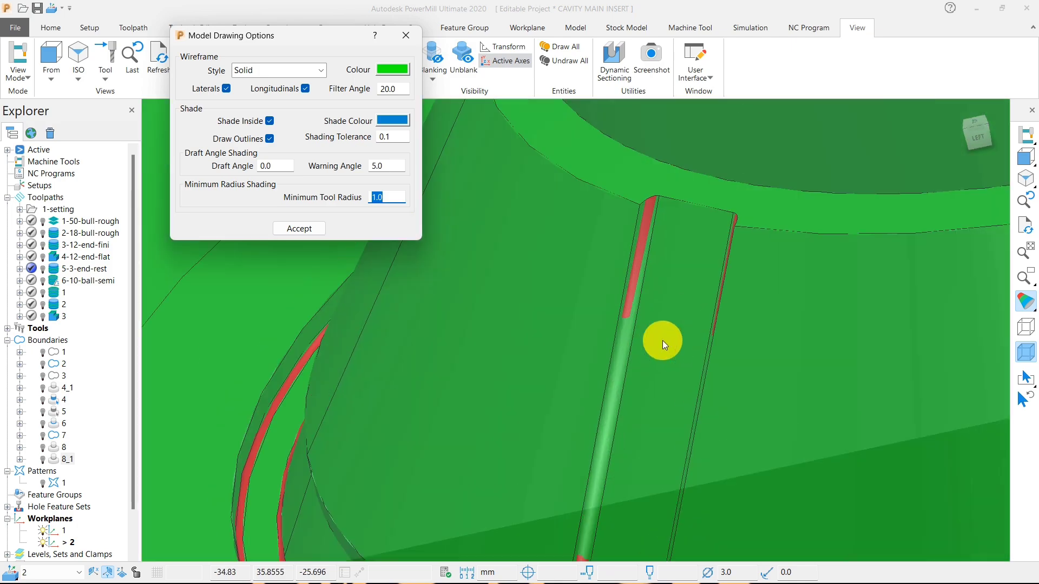
scroll(661, 339, down, 4)
middle_drag(629, 326, 680, 300)
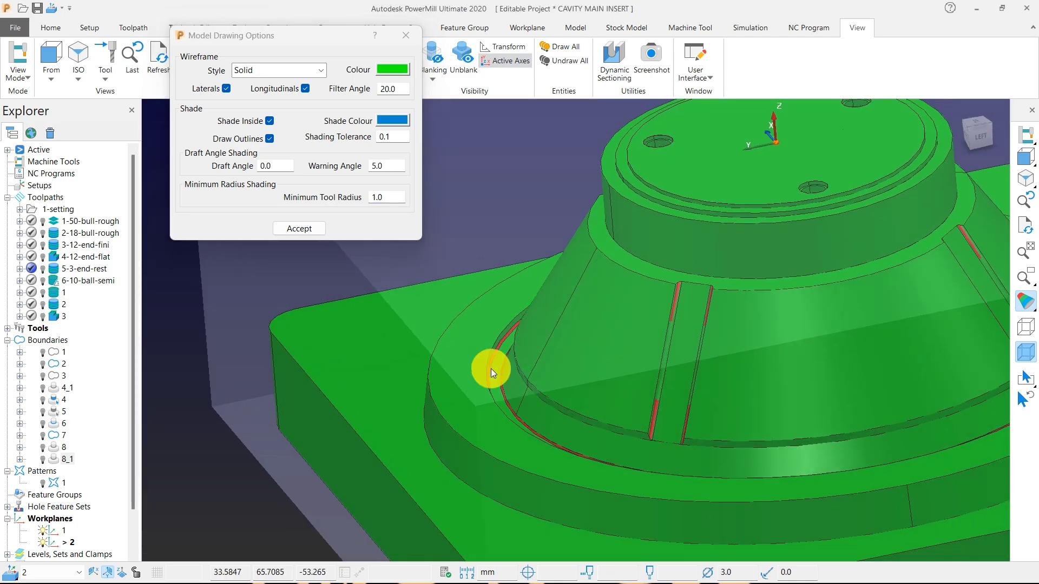
scroll(494, 353, up, 5)
Set the minimum tool radius to 0.5, check the rib fillets and groove, and close the model drawing options.
drag(394, 200, 300, 200)
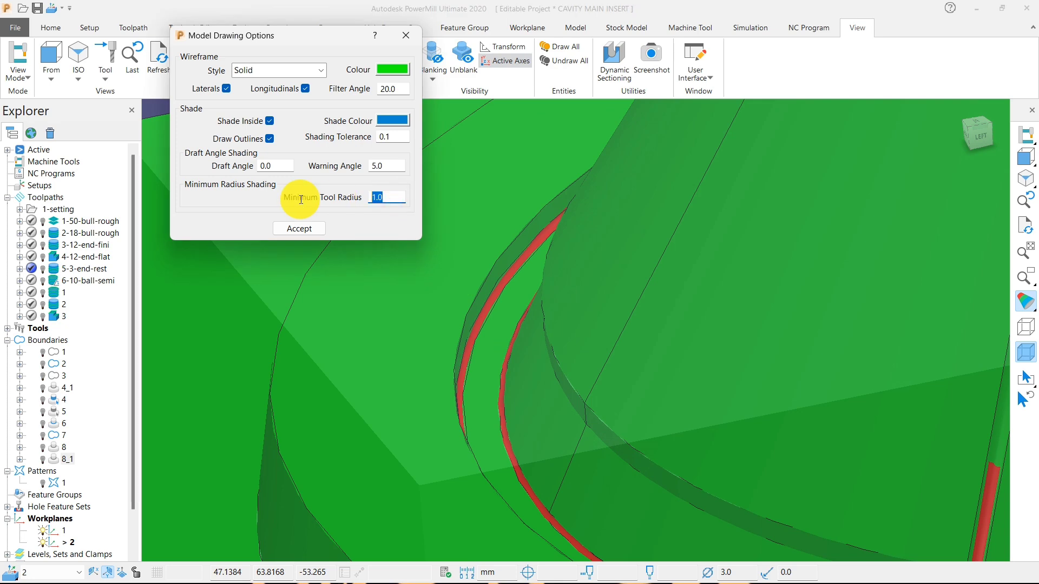
text(.5)
key(Return)
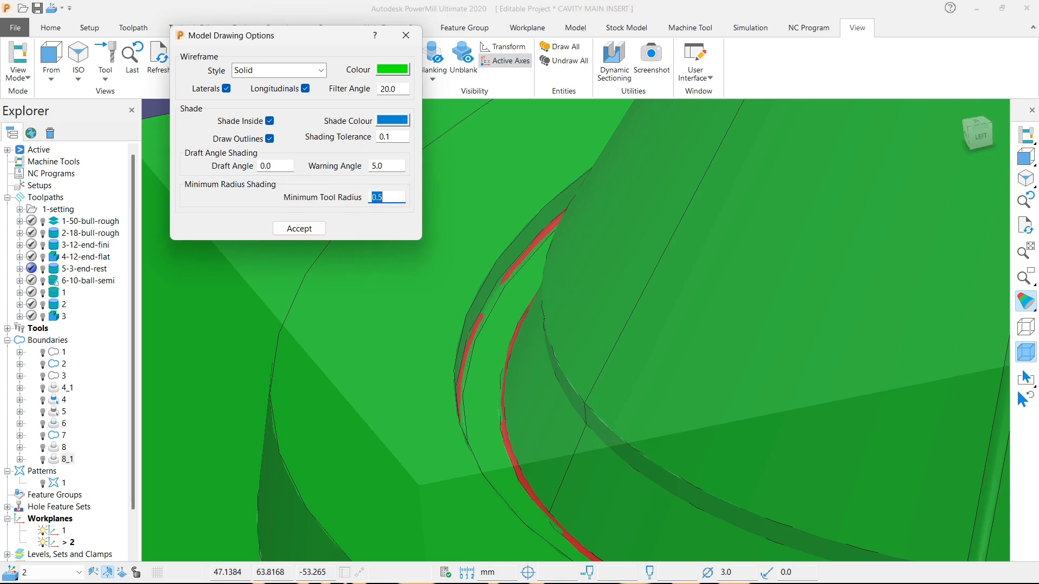
scroll(431, 253, down, 5)
click(402, 35)
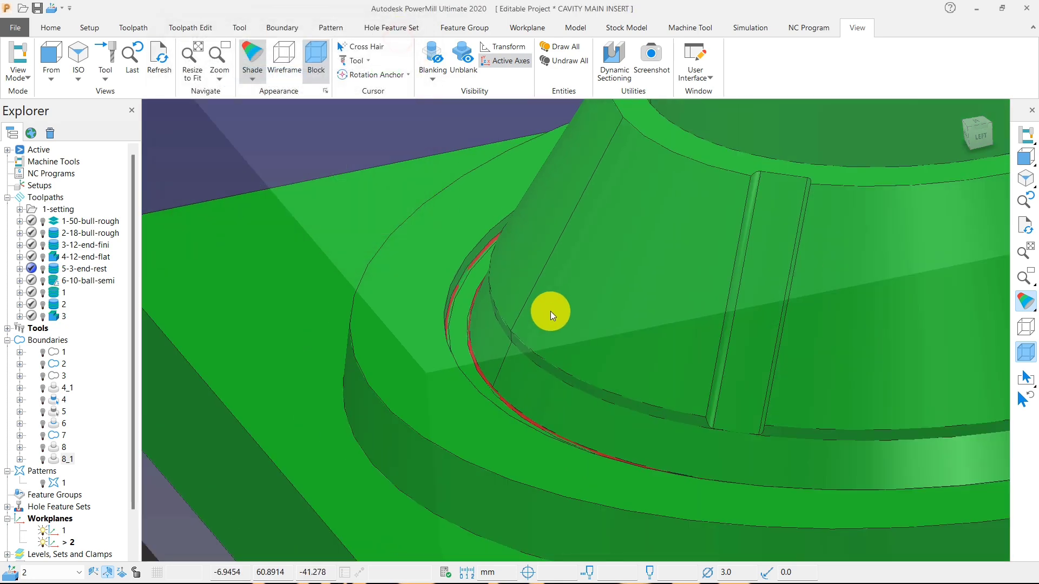
Return the model from minimum radius shading to plain shading.
scroll(558, 320, down, 5)
scroll(510, 373, up, 3)
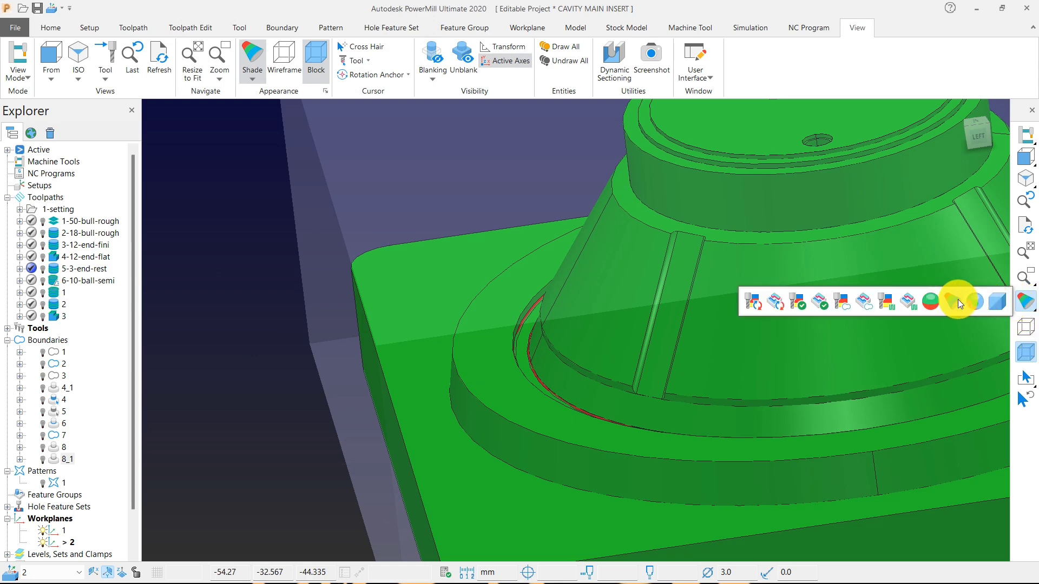
click(997, 302)
scroll(596, 411, down, 8)
Start a new rest boundary on the insert.
right_click(346, 231)
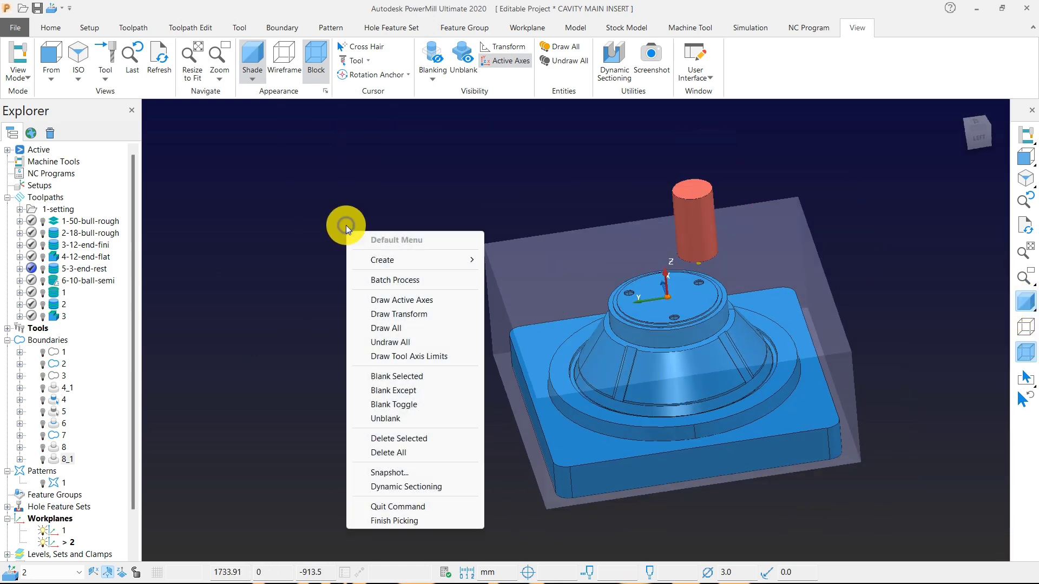
mouse_move(458, 262)
mouse_move(556, 291)
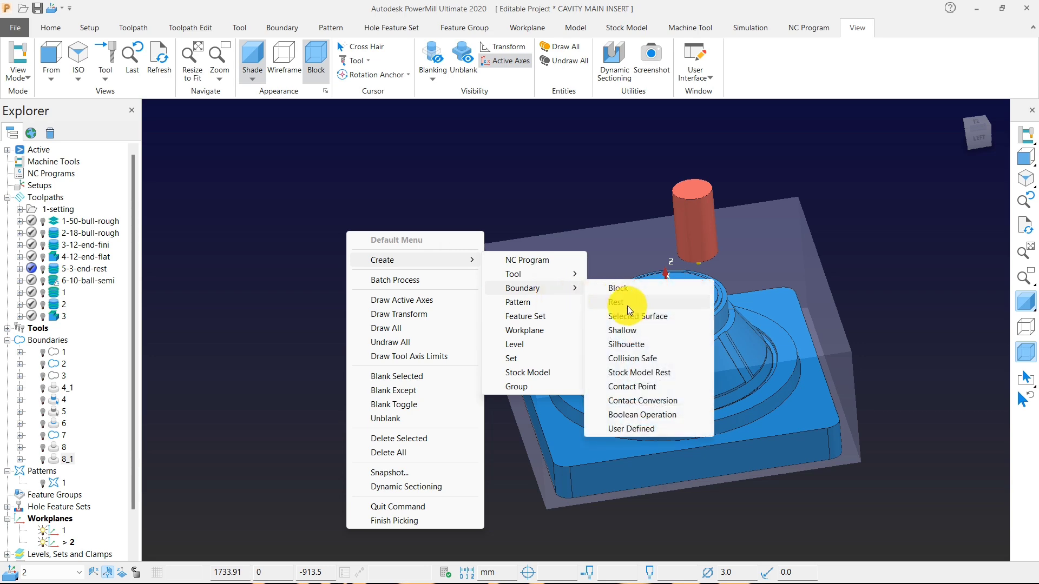
click(627, 306)
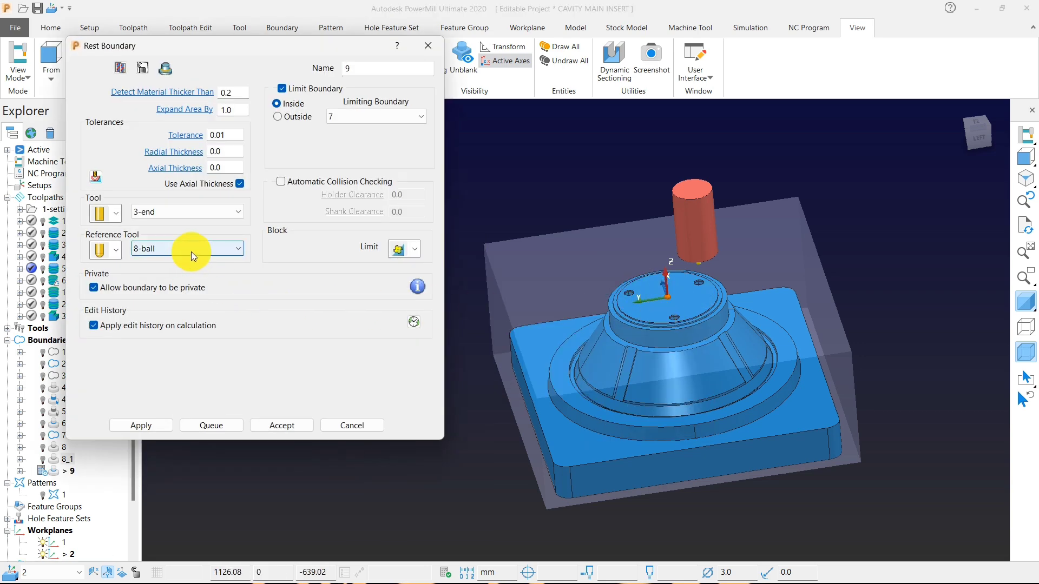
Create a ball nosed tool named 2-ball with diameter 2 as the rest boundary's tool.
scroll(696, 365, down, 2)
scroll(650, 351, up, 6)
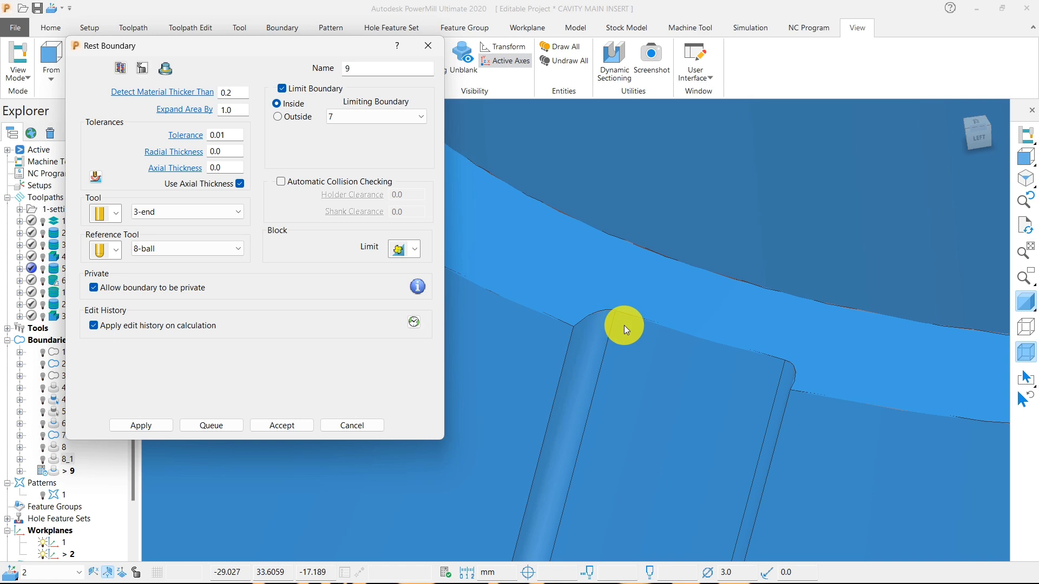
scroll(645, 326, down, 5)
scroll(639, 329, up, 6)
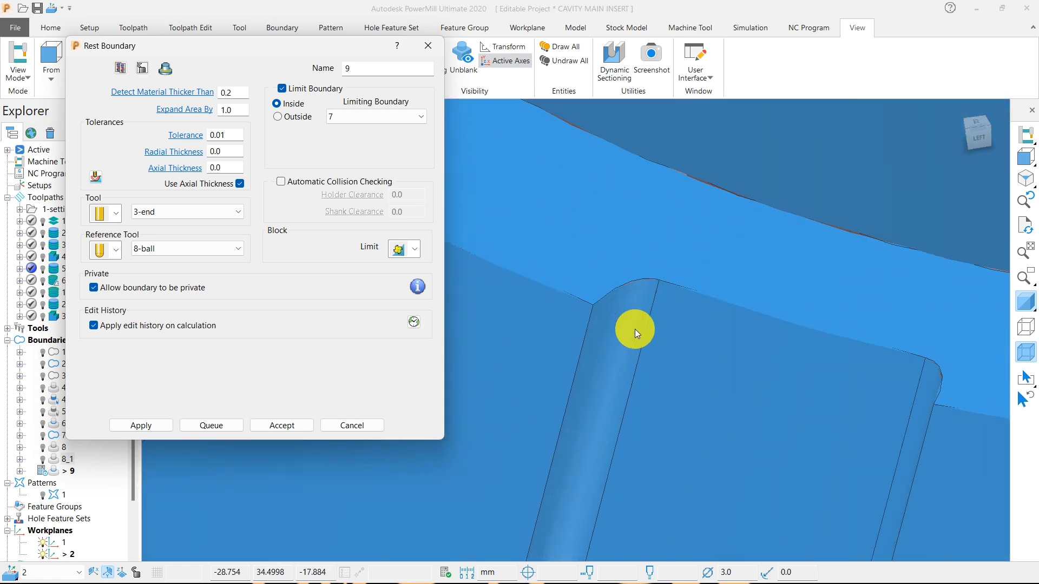
scroll(657, 311, down, 1)
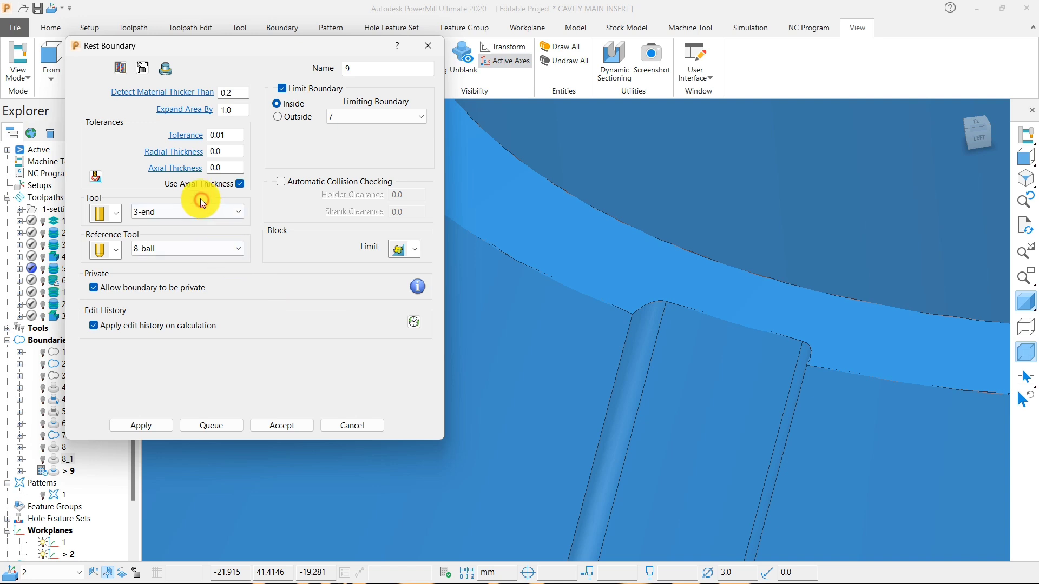
click(113, 212)
click(97, 242)
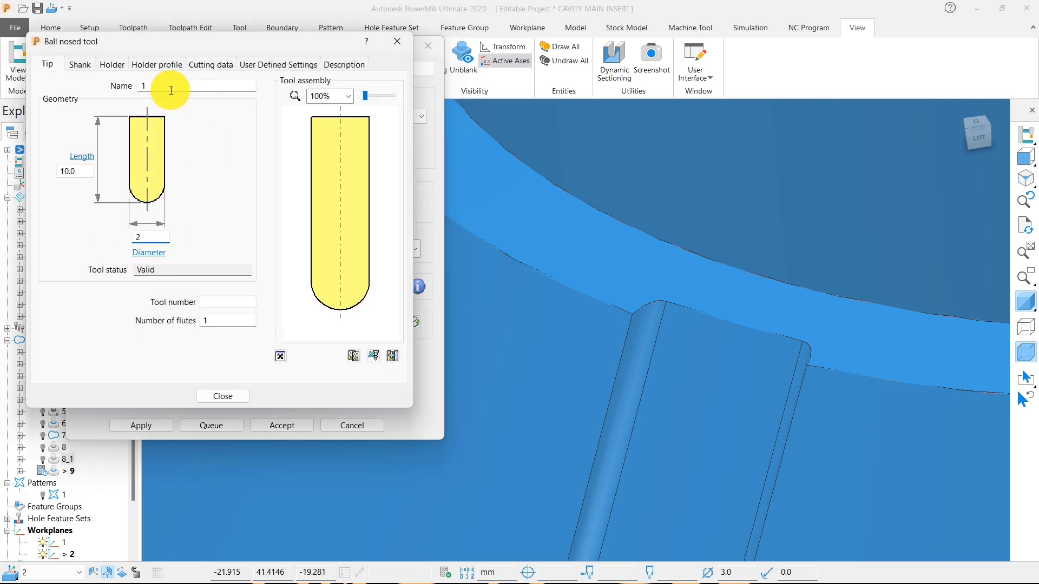
drag(171, 91, 117, 92)
text(ba)
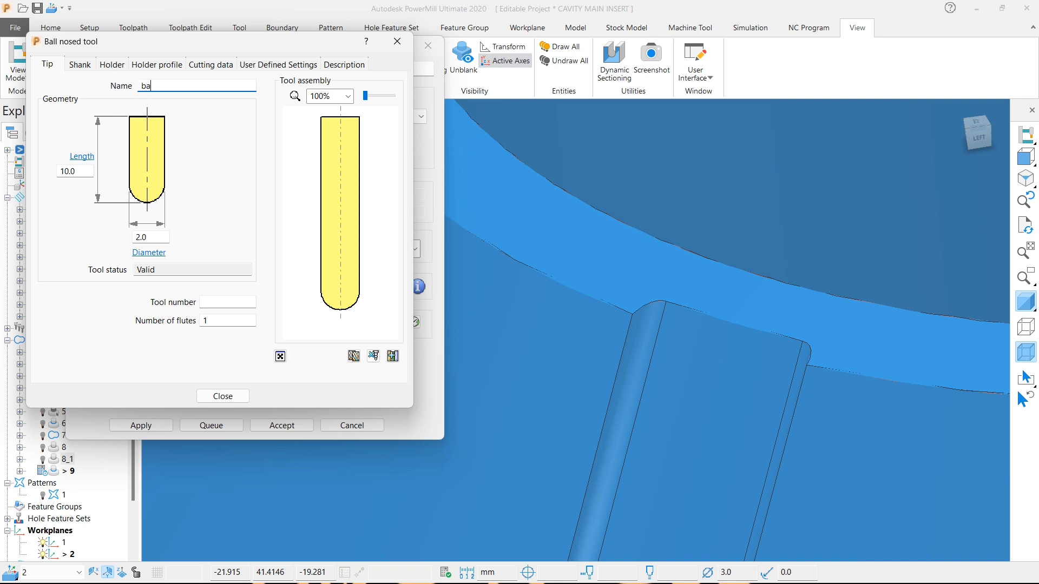
text(ll)
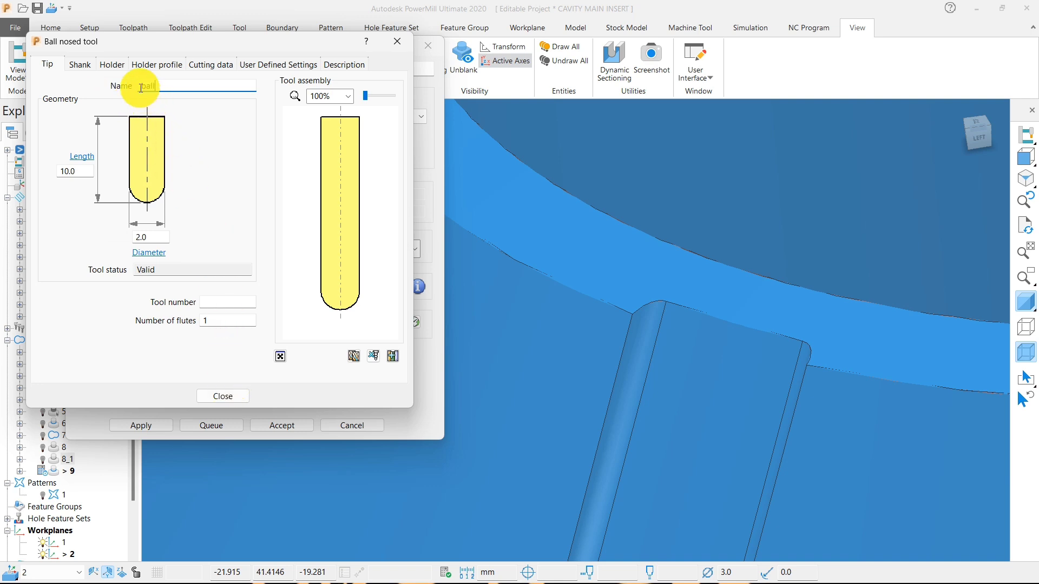
text(2-)
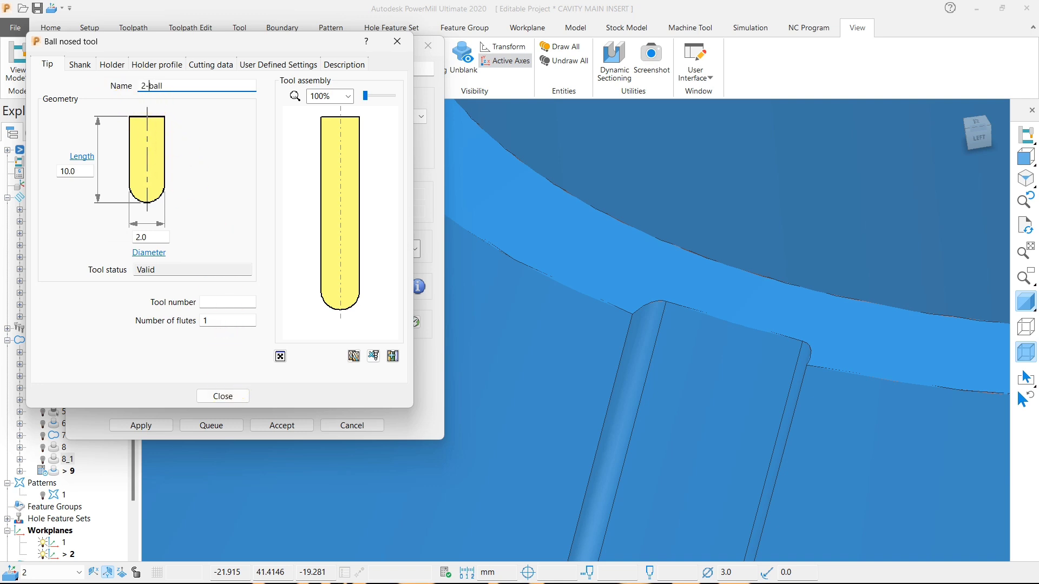
click(228, 397)
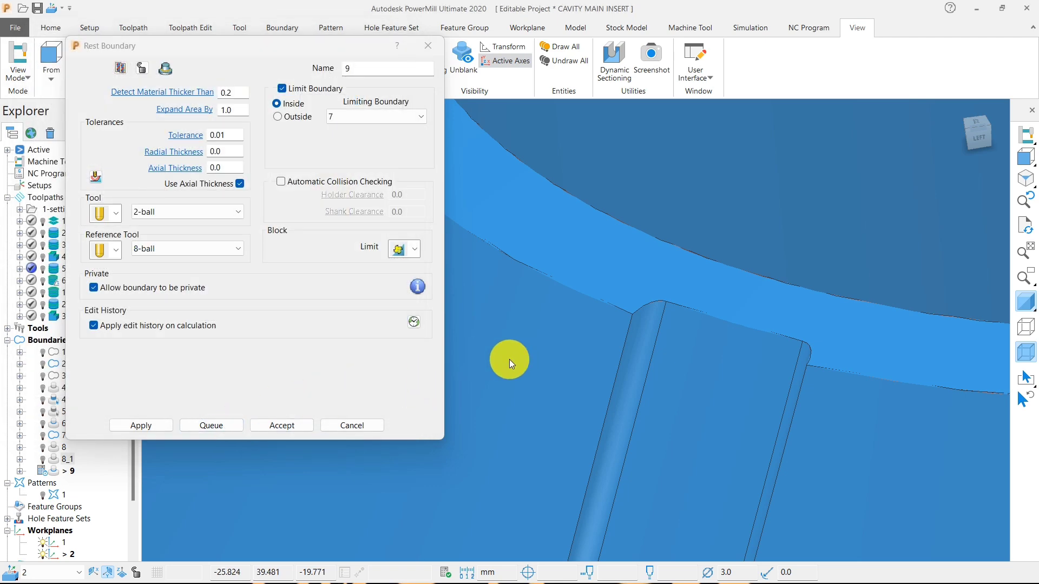
Calculate the rest boundary for the 2-ball tool against the 8-ball reference and inspect it around the cone's ribs.
click(145, 425)
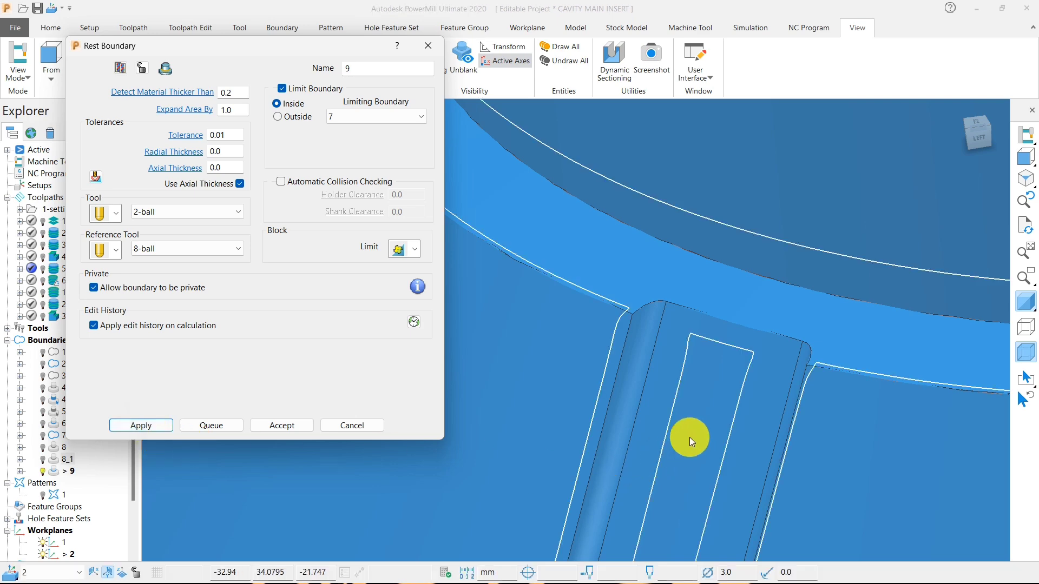
scroll(755, 333, down, 5)
scroll(747, 379, up, 5)
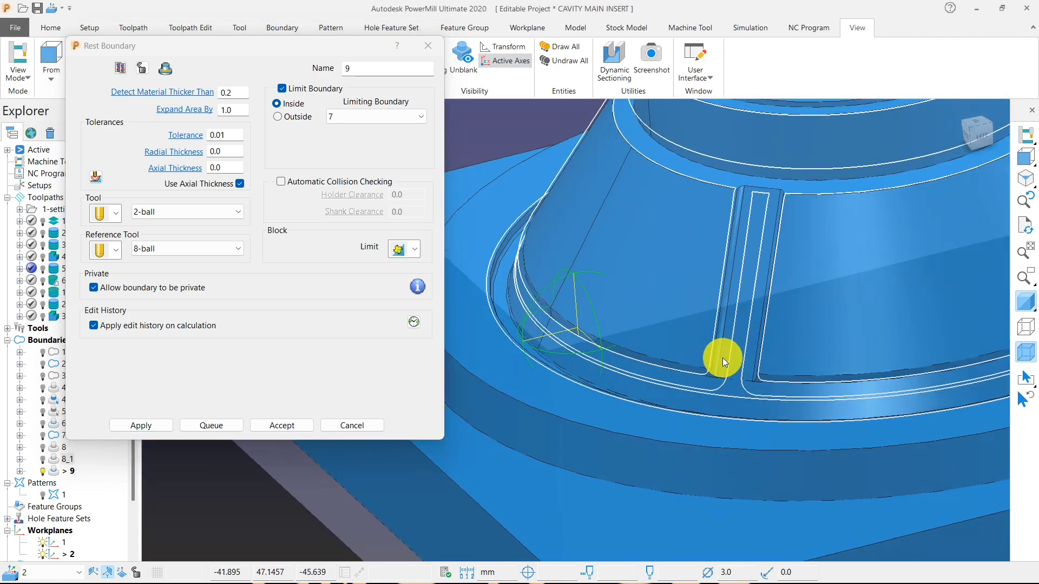
middle_drag(723, 358, 803, 358)
scroll(805, 358, up, 3)
Hide the model's shading and delete the uppermost boundary segments around the insert's top face.
click(1027, 354)
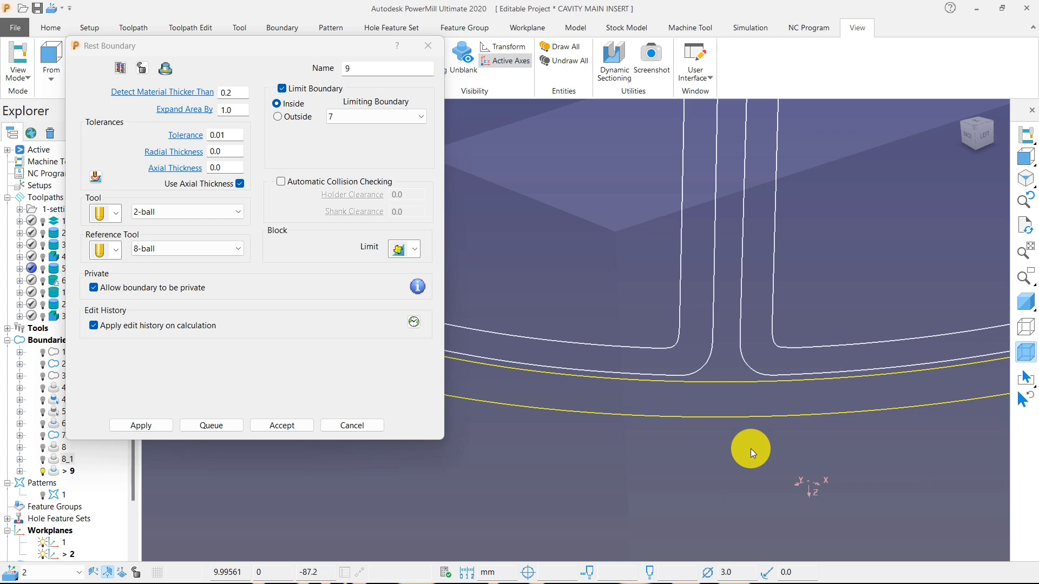
scroll(774, 404, down, 4)
scroll(774, 404, down, 2)
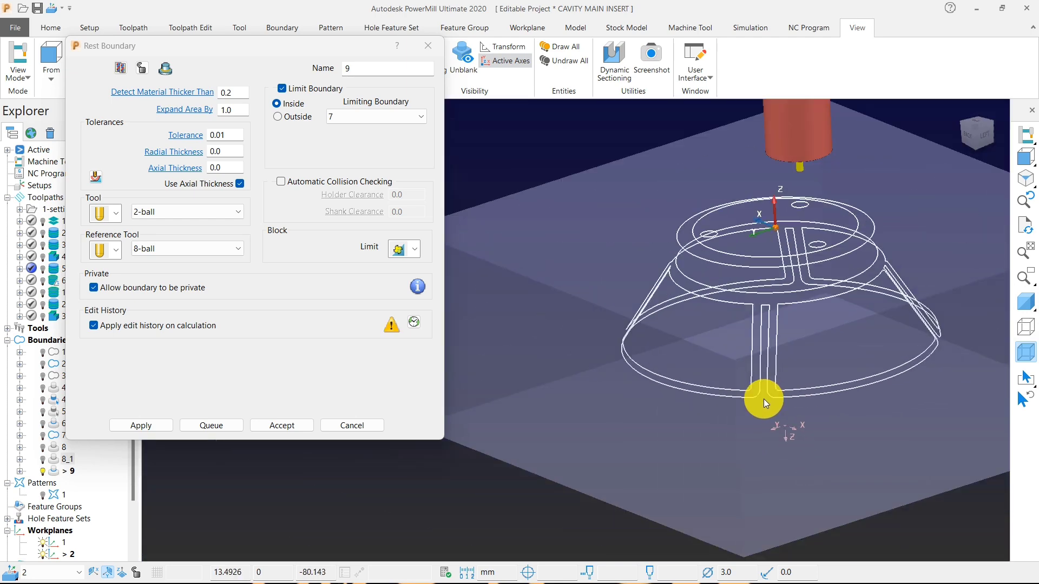
middle_drag(764, 398, 736, 238)
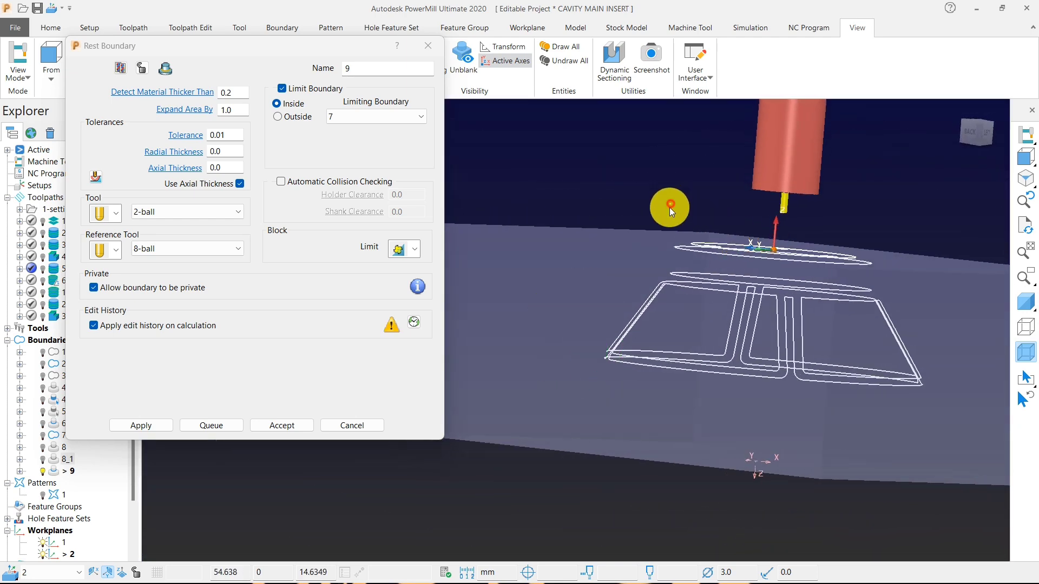
drag(670, 203, 882, 263)
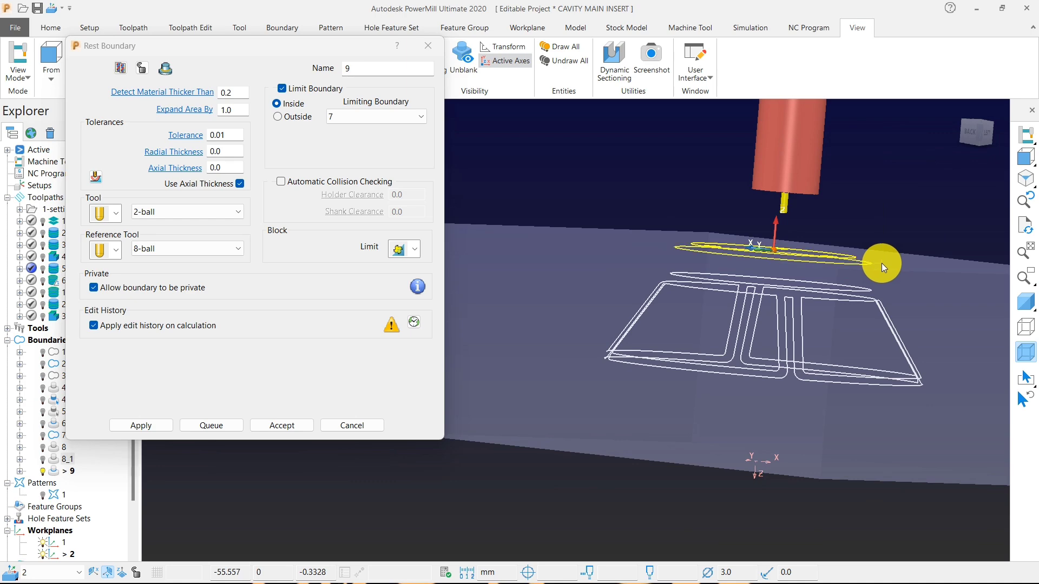
key(Delete)
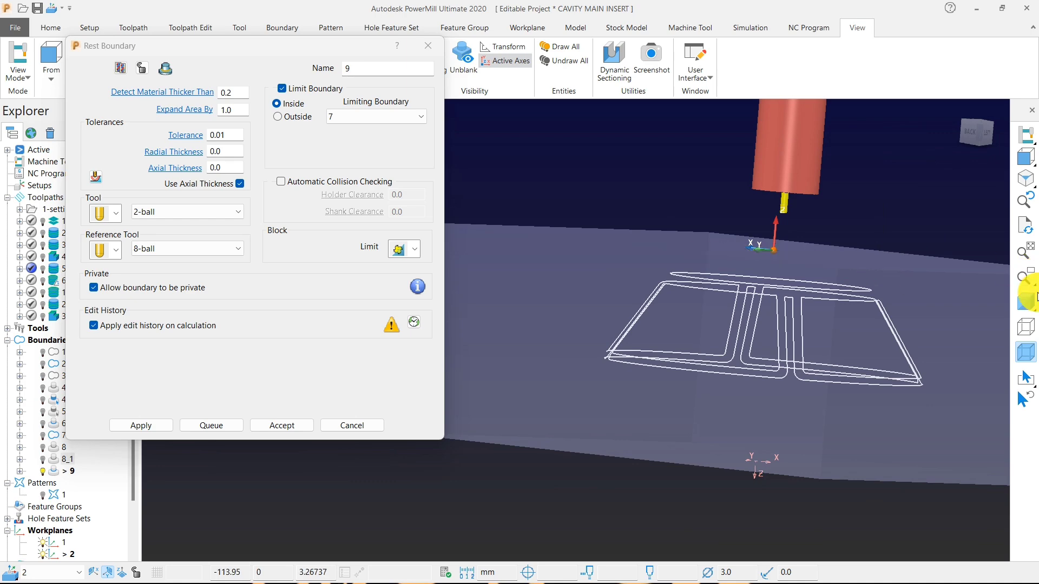
Shade the model again, check the remaining segments around the cone and ribs, and accept the rest boundary.
click(1026, 302)
middle_drag(843, 248, 654, 274)
scroll(728, 343, up, 10)
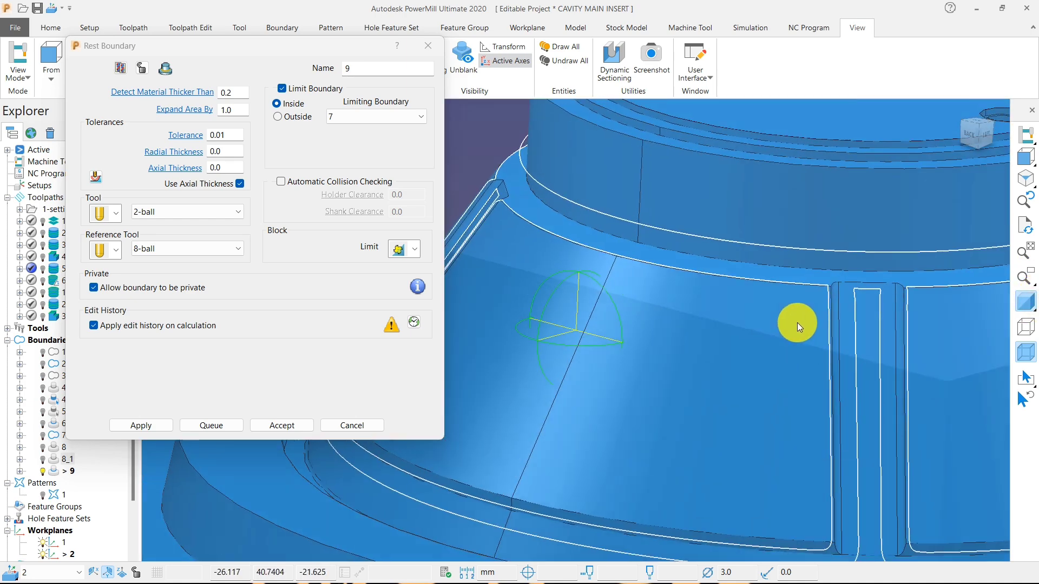
scroll(603, 203, down, 10)
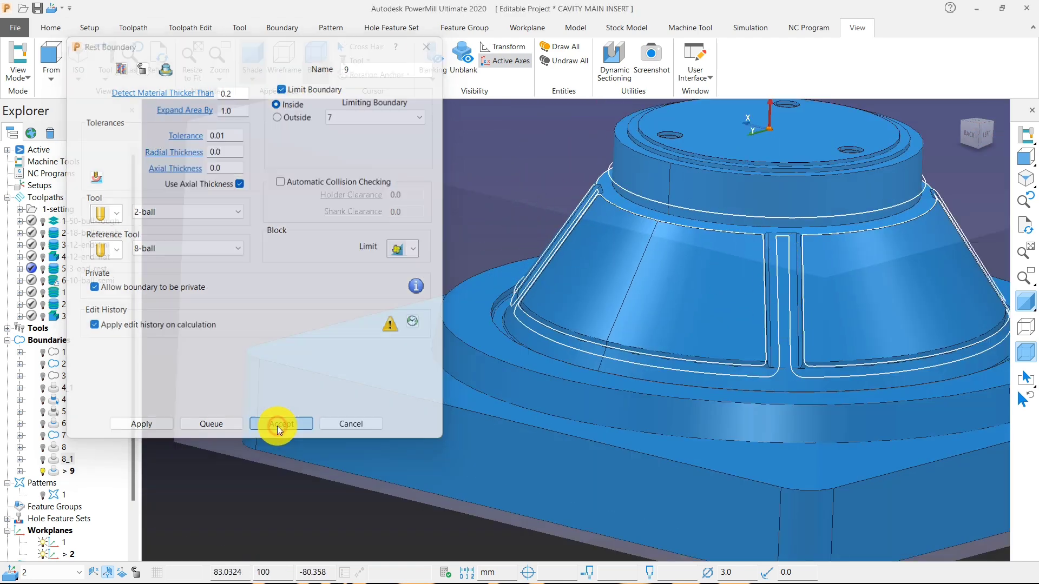
click(277, 426)
Create an Optimised Constant Z Finishing toolpath that uses the 2-ball tool.
click(53, 28)
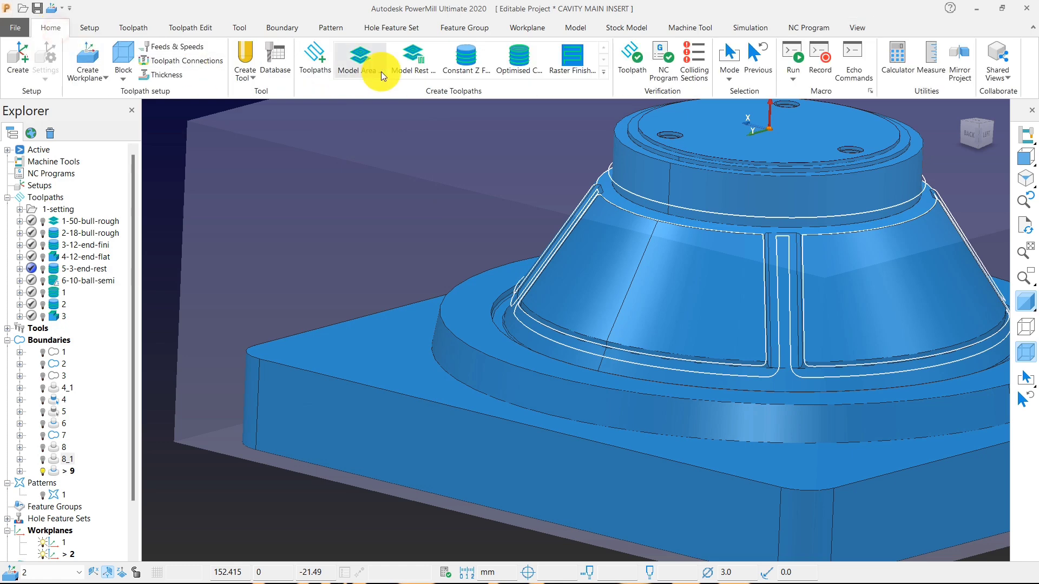
click(315, 63)
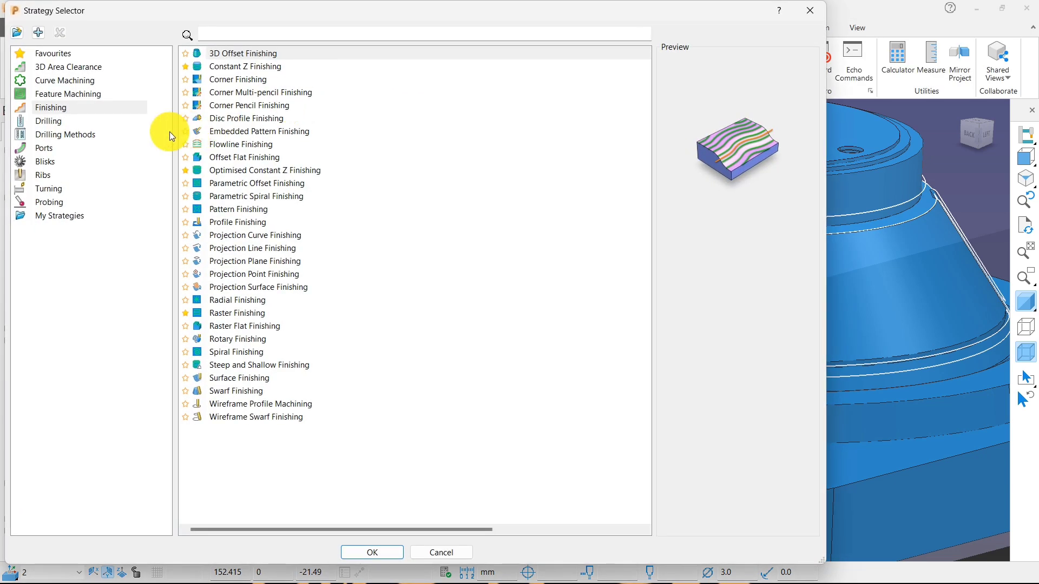
click(250, 170)
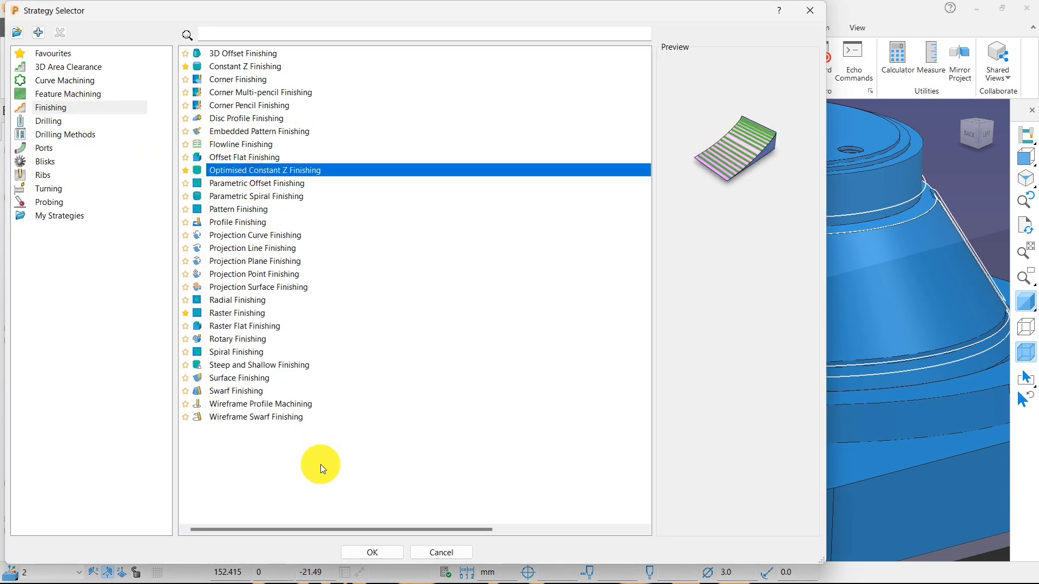
click(363, 553)
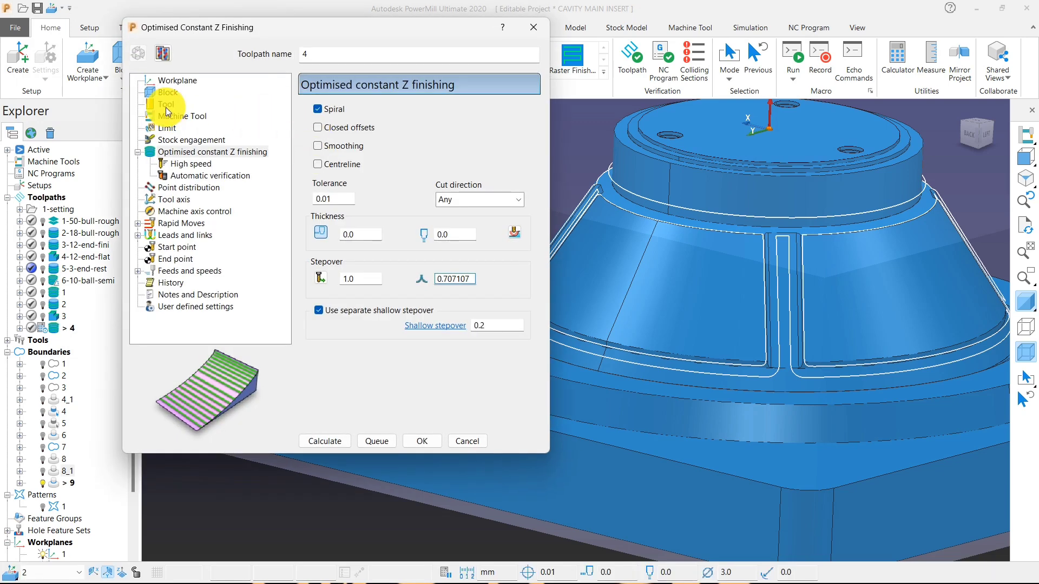
click(166, 104)
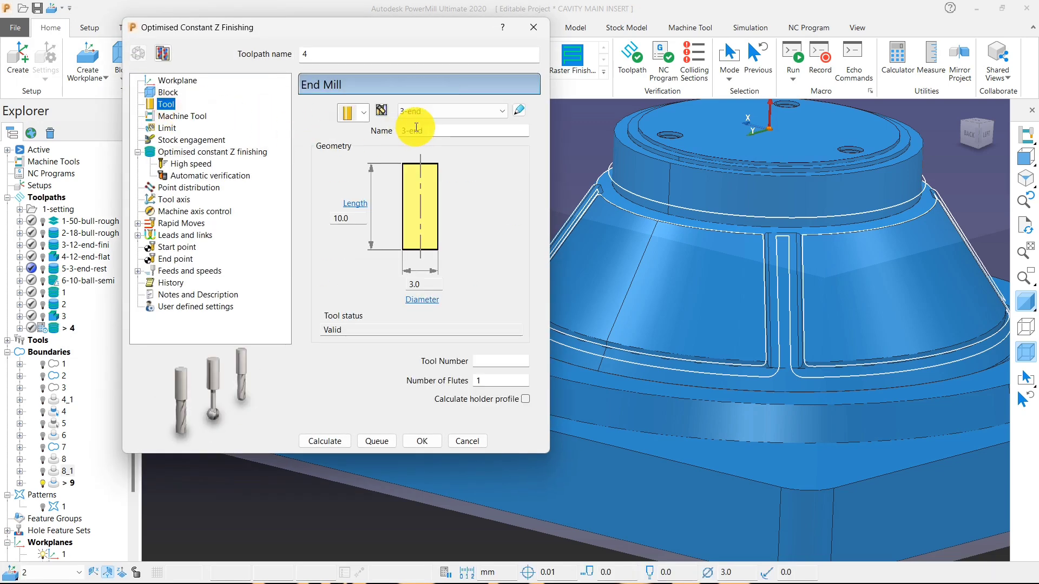
click(476, 112)
click(447, 272)
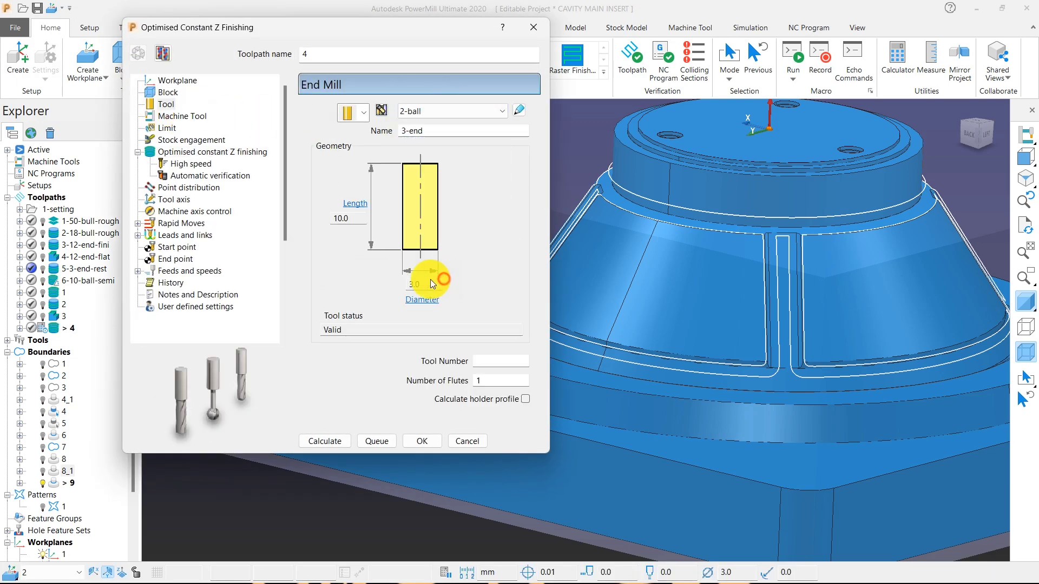
Set the toolpath's stepover to 0.05 and queue its calculation.
click(205, 153)
double_click(349, 279)
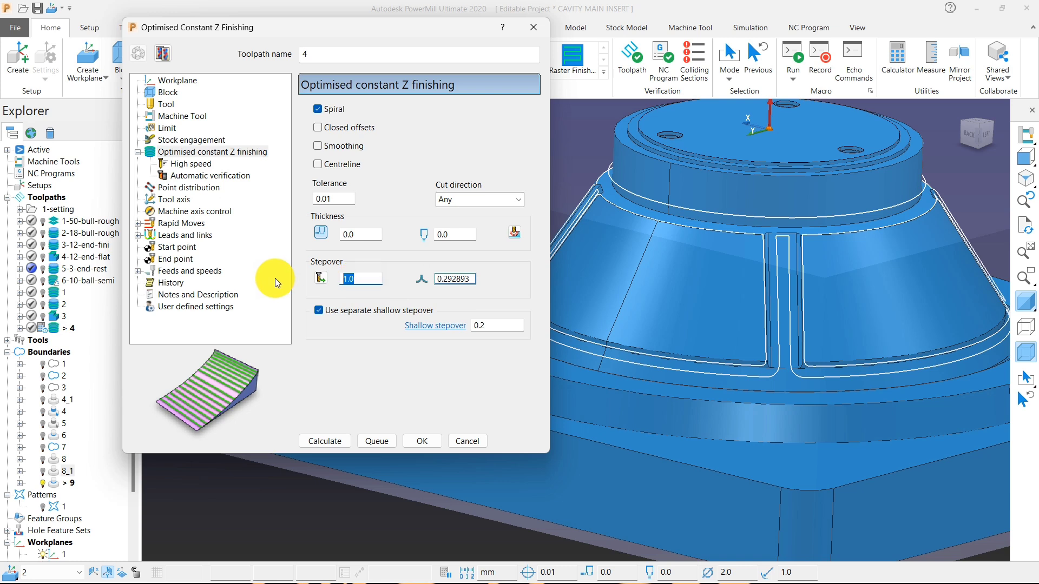
text(.05)
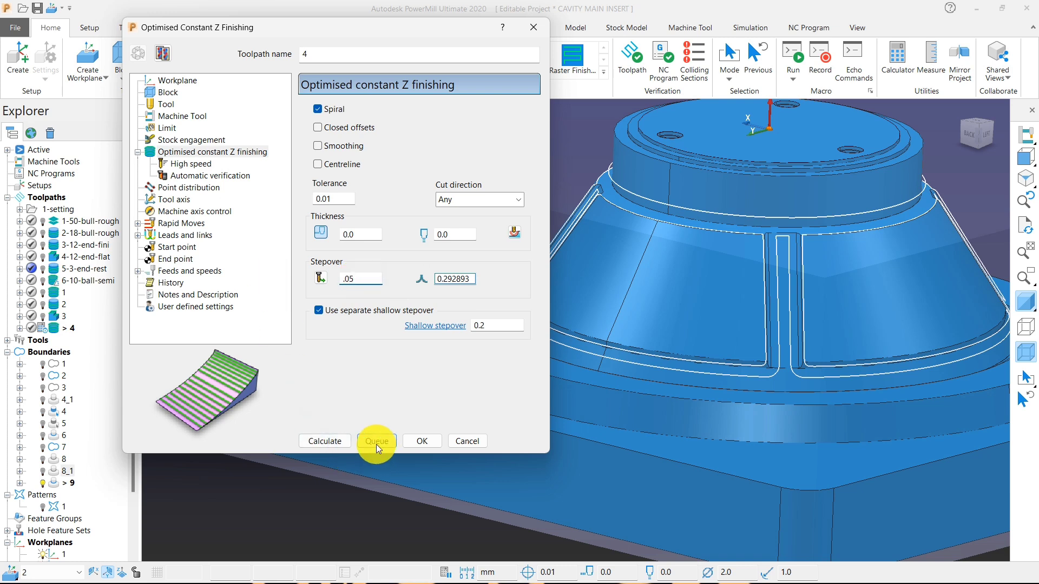
click(346, 442)
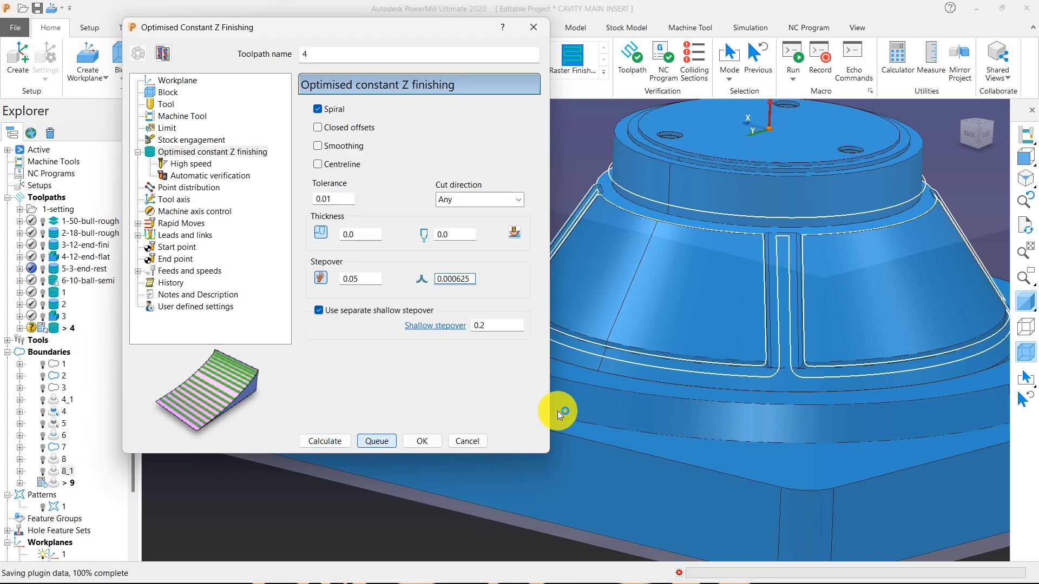
Examine the rest boundary along the cone's ribs and the groove at its foot.
scroll(658, 228, up, 5)
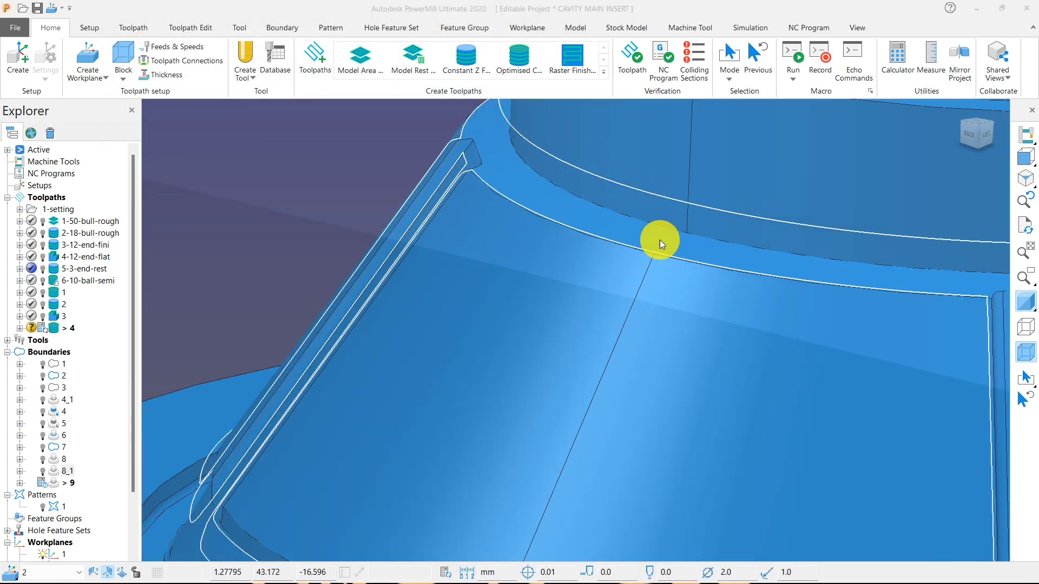
scroll(661, 237, down, 6)
scroll(765, 301, up, 4)
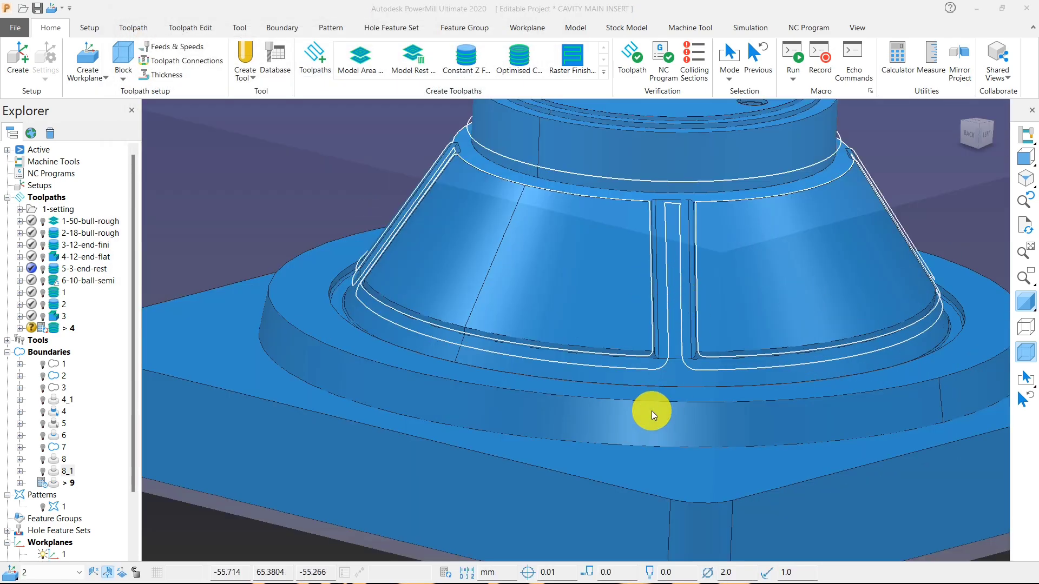
middle_drag(651, 411, 540, 463)
scroll(552, 427, up, 3)
scroll(599, 315, down, 2)
scroll(498, 300, up, 4)
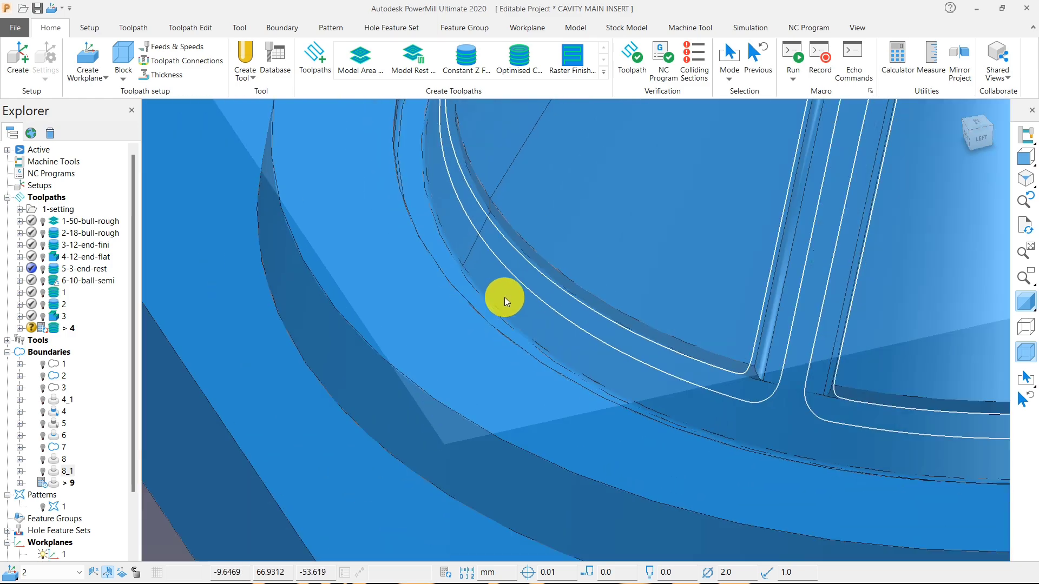
scroll(505, 297, down, 3)
scroll(464, 285, up, 2)
scroll(487, 280, down, 5)
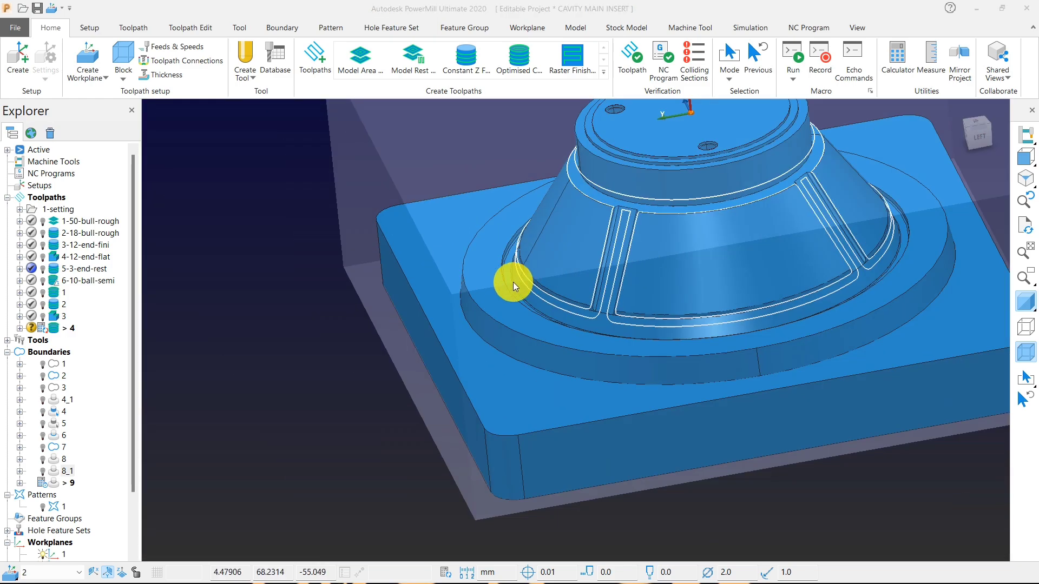
Calculate a new rest boundary for the 2-ball tool with 3-end as reference tool and check it along the cone's ribs and groove.
scroll(513, 282, up, 2)
right_click(229, 209)
mouse_move(325, 238)
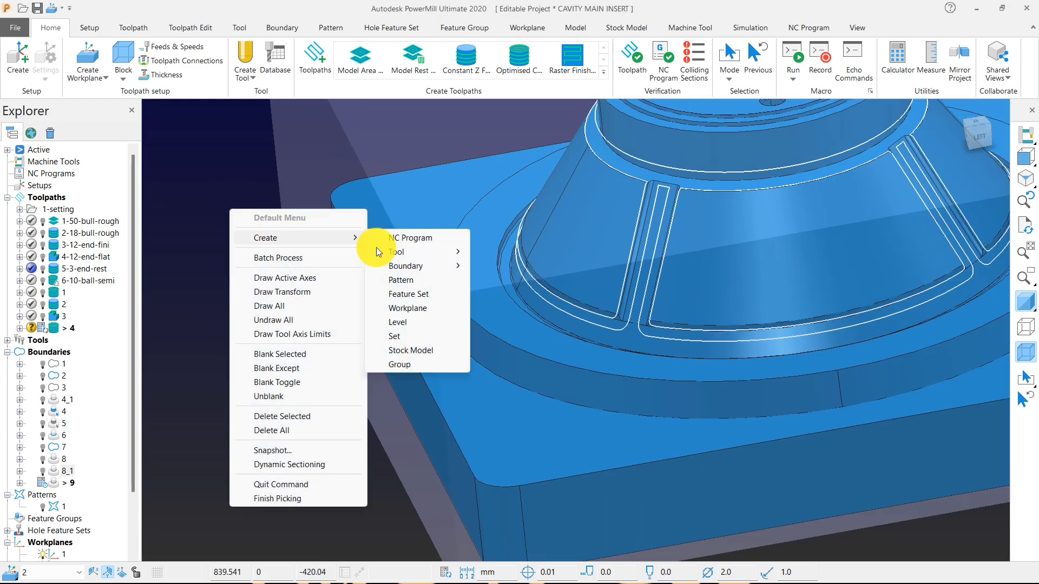
mouse_move(415, 263)
click(506, 280)
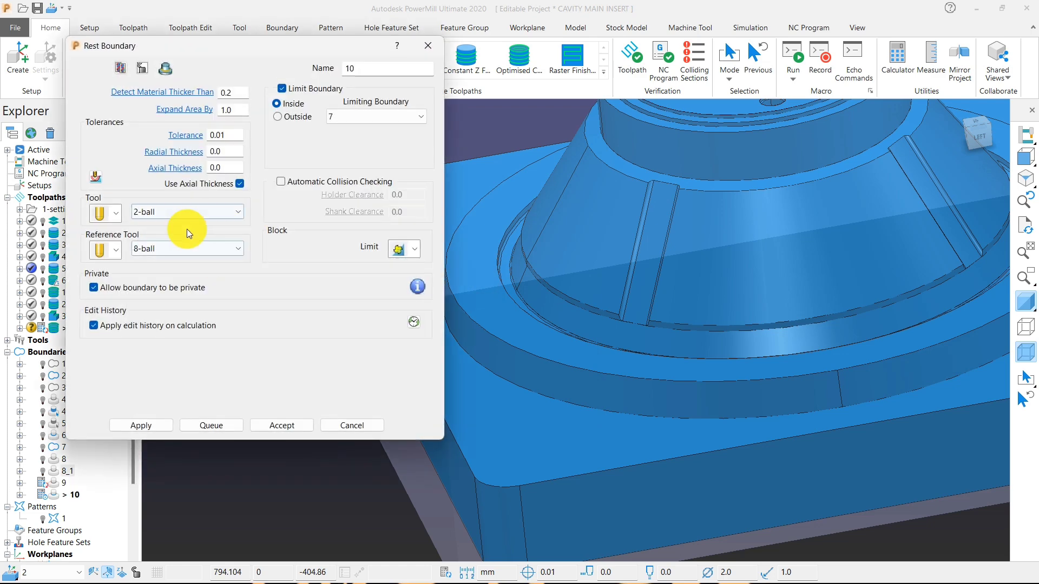
click(186, 248)
click(176, 372)
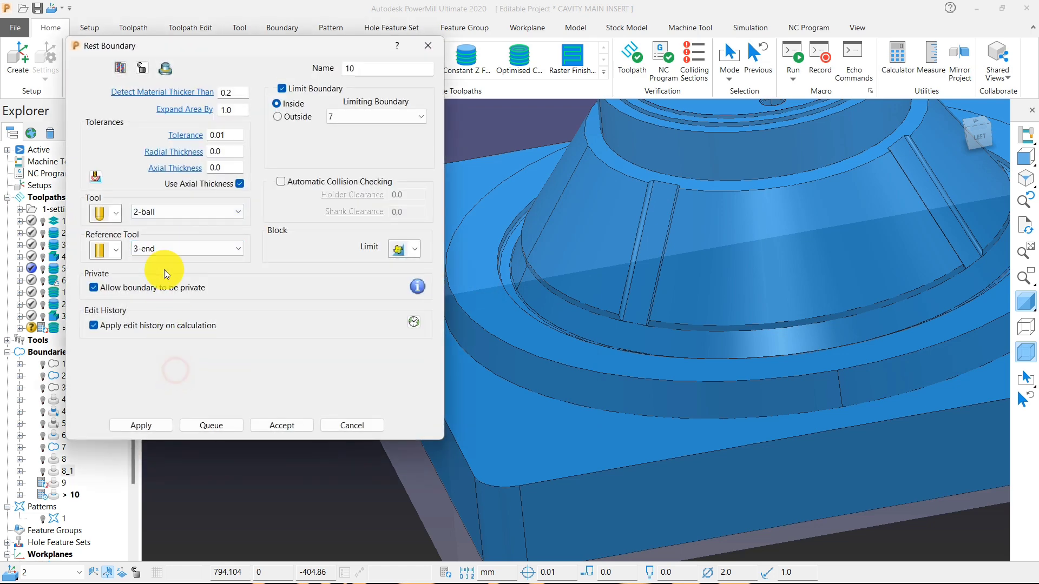
click(143, 426)
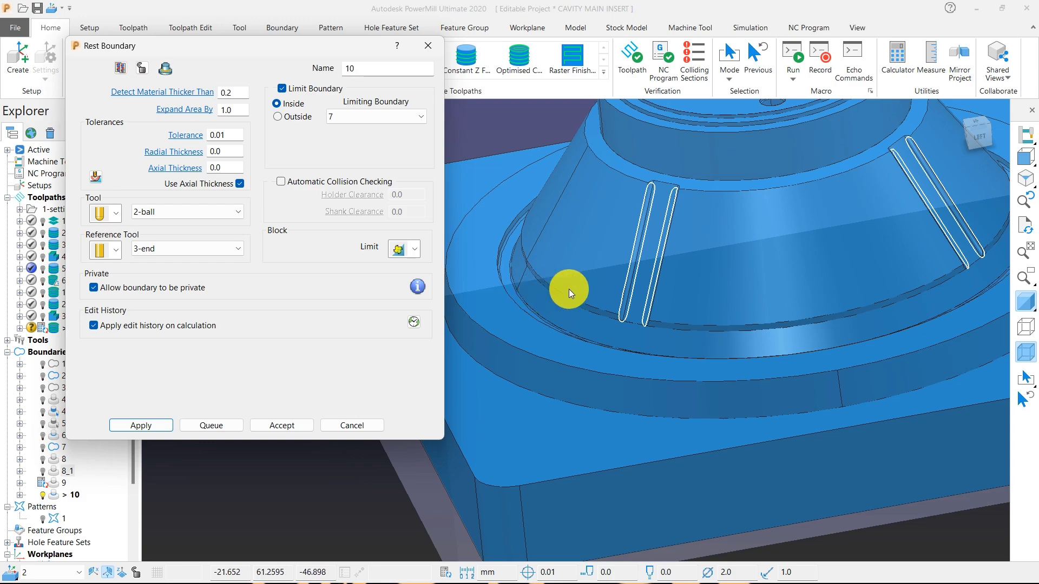
middle_drag(725, 321, 629, 331)
scroll(630, 311, up, 3)
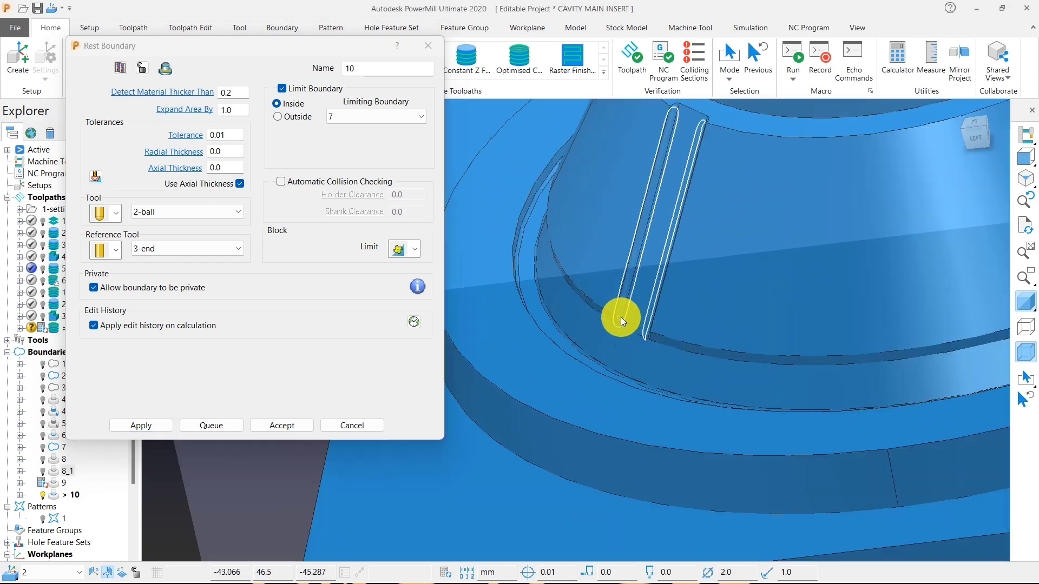
scroll(621, 317, up, 6)
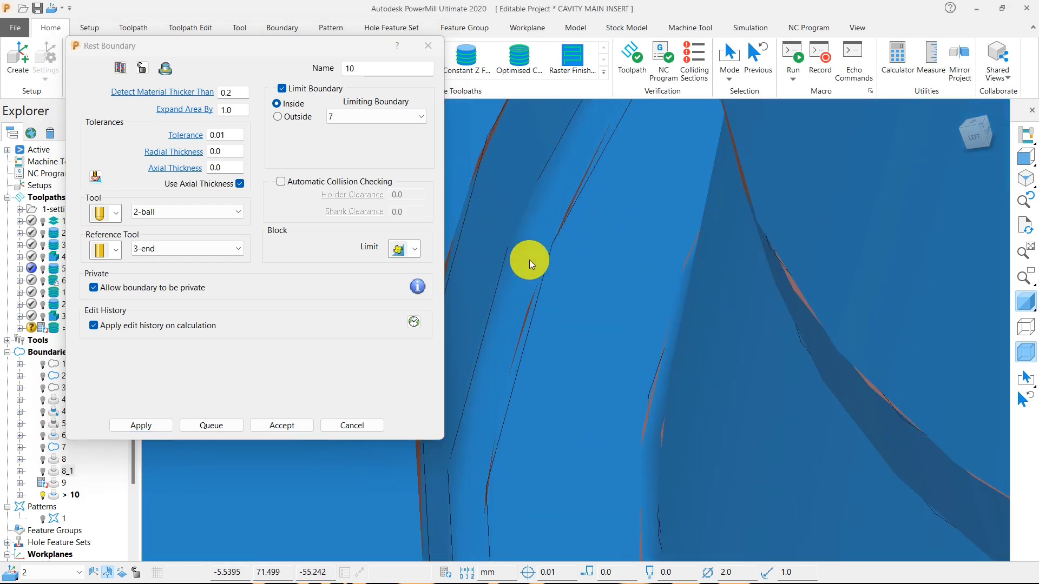
scroll(561, 259, down, 5)
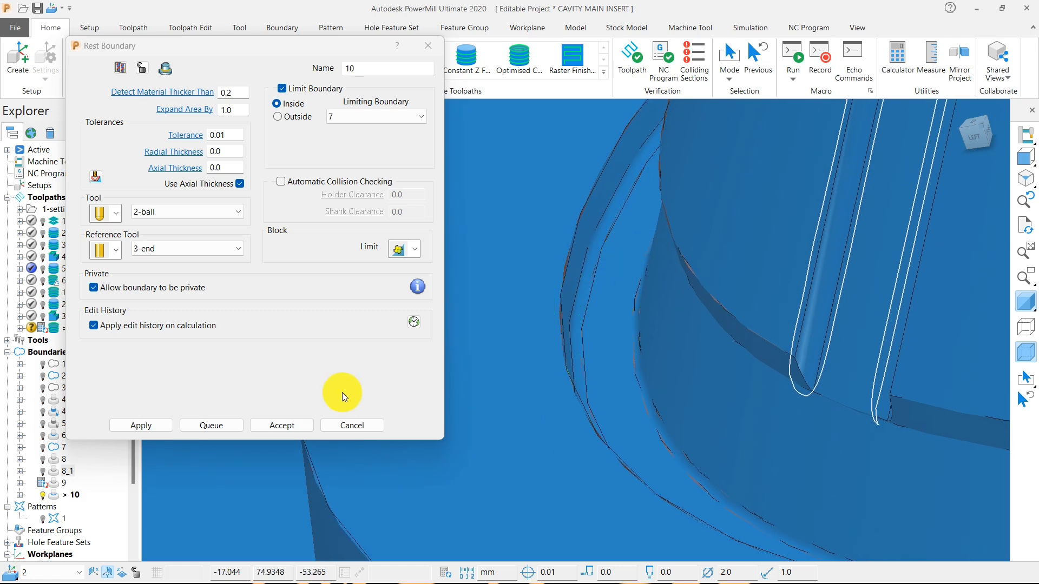
click(352, 426)
Select the fillet faces inside the groove and the sloped band face at the cone's foot.
scroll(590, 287, up, 5)
scroll(555, 287, down, 4)
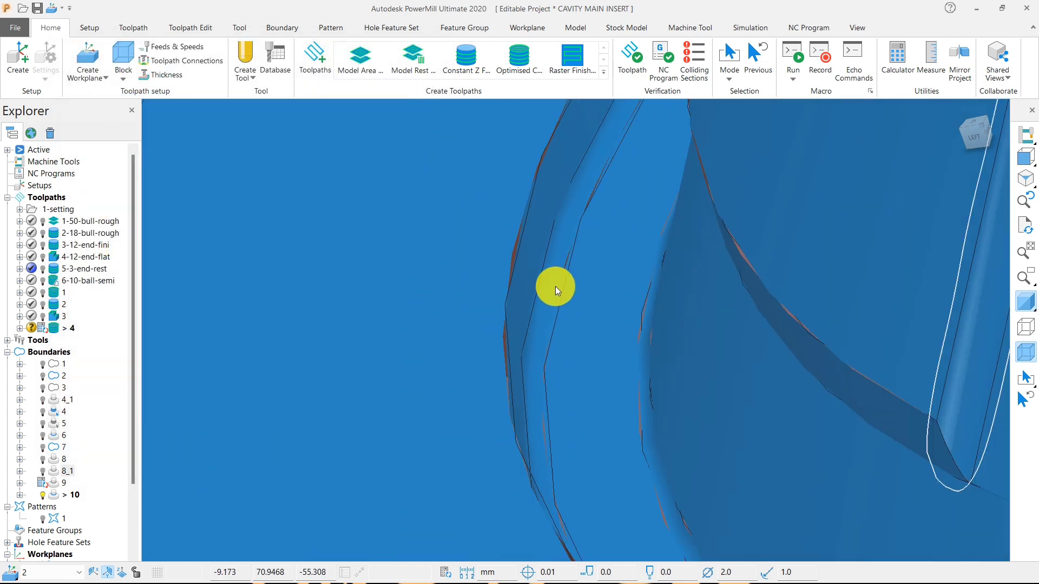
scroll(555, 287, up, 3)
scroll(546, 289, up, 3)
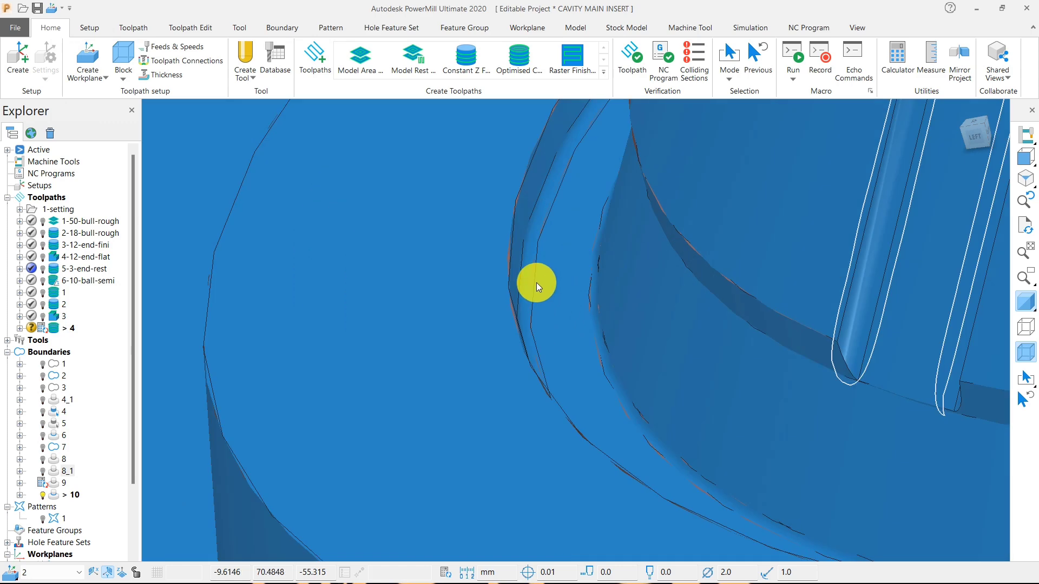
scroll(598, 290, down, 5)
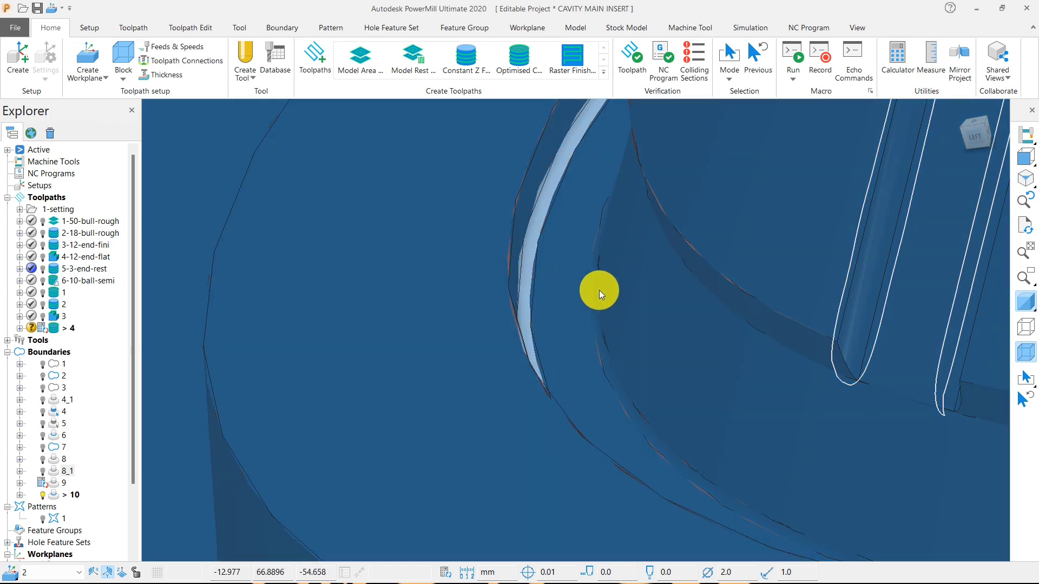
middle_drag(634, 256, 710, 261)
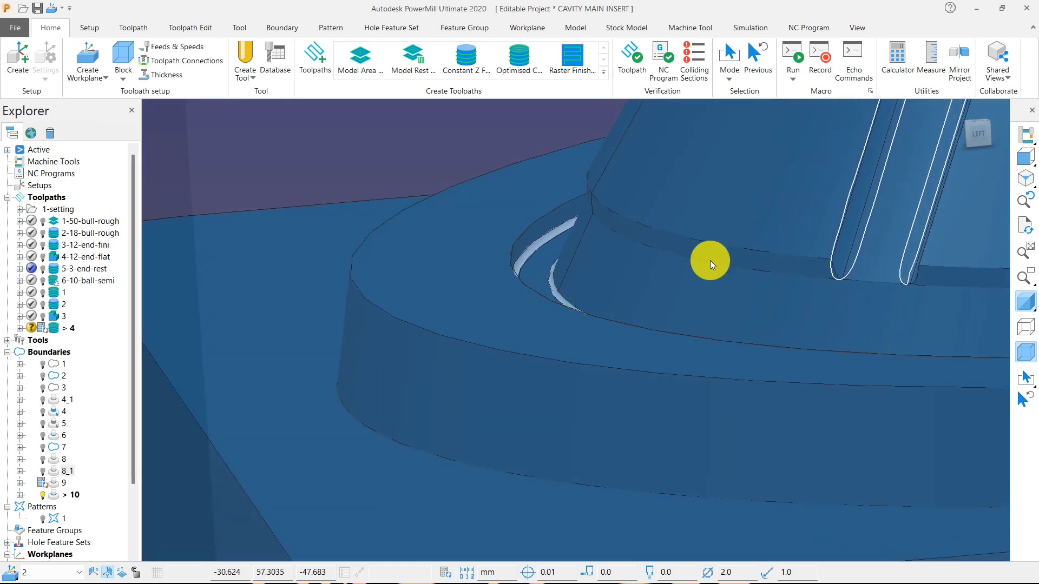
click(632, 284)
middle_drag(591, 251, 638, 309)
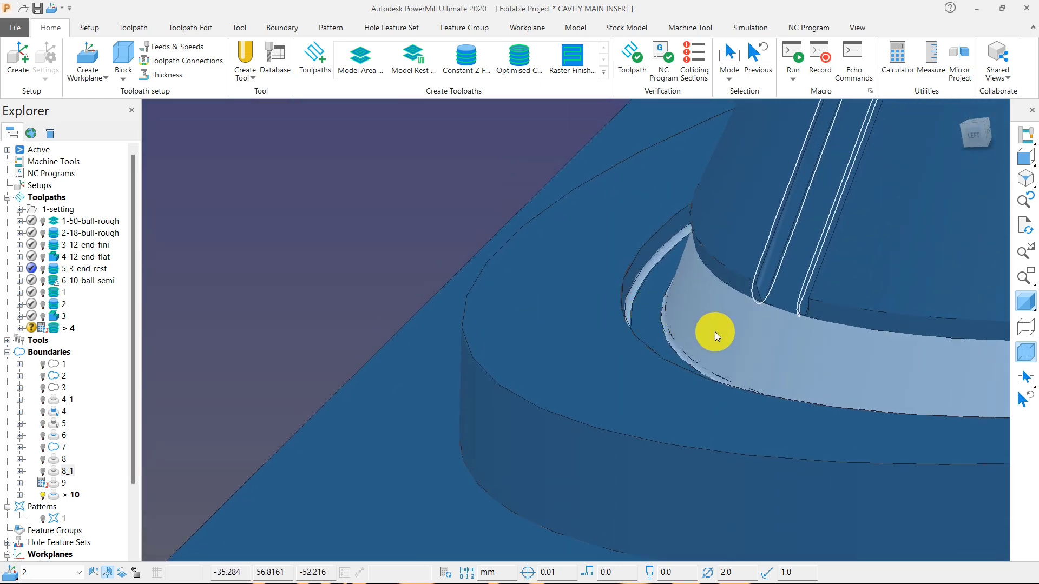
middle_drag(716, 333, 769, 362)
scroll(774, 360, down, 5)
middle_drag(729, 334, 780, 353)
scroll(757, 368, up, 5)
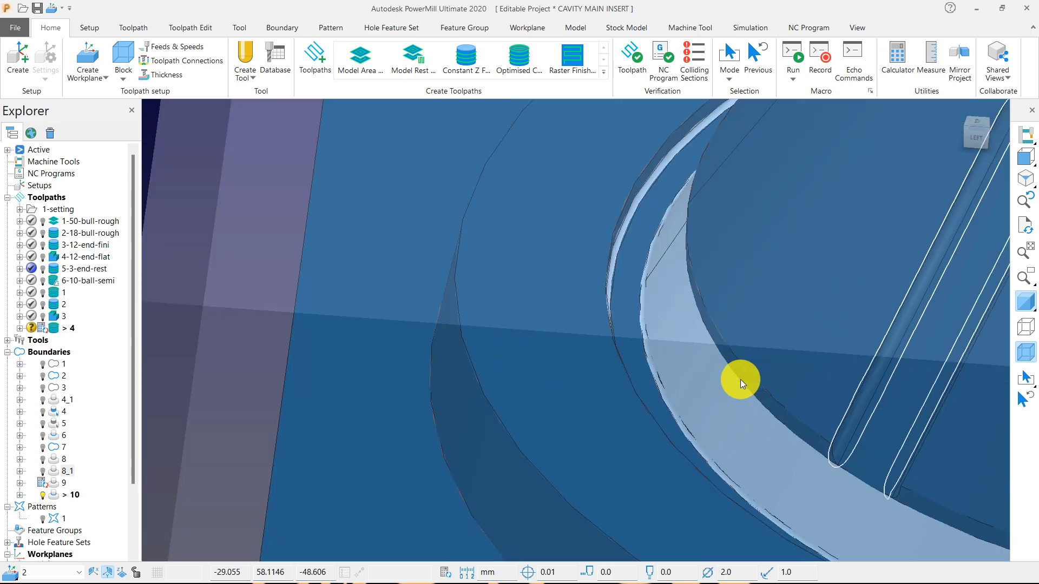
scroll(548, 229, down, 2)
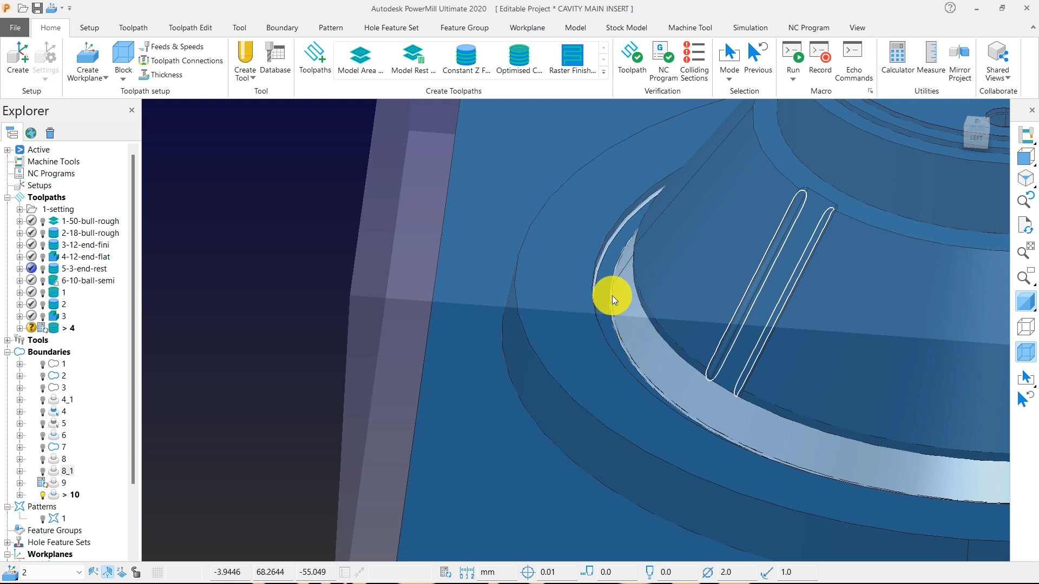
Create a selected surface boundary from these faces with the 2-ball tool and no limiting boundary, and calculate it.
right_click(293, 187)
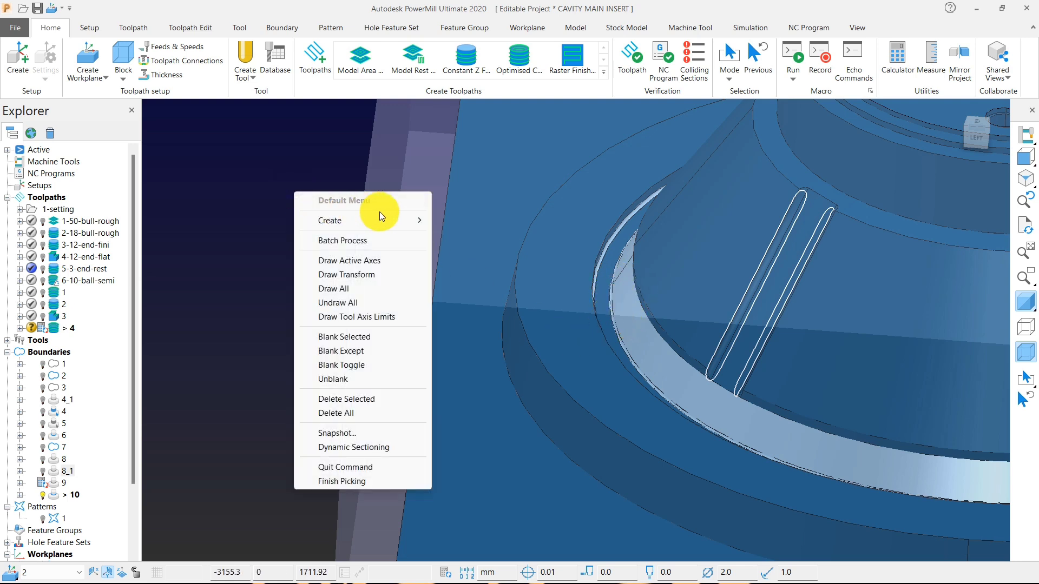
mouse_move(402, 222)
mouse_move(499, 249)
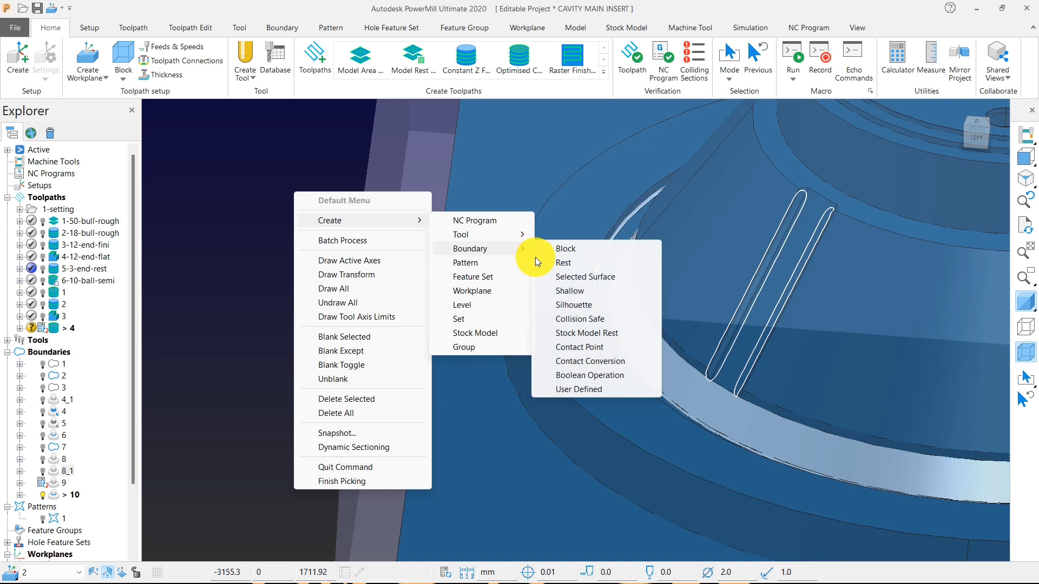
click(558, 277)
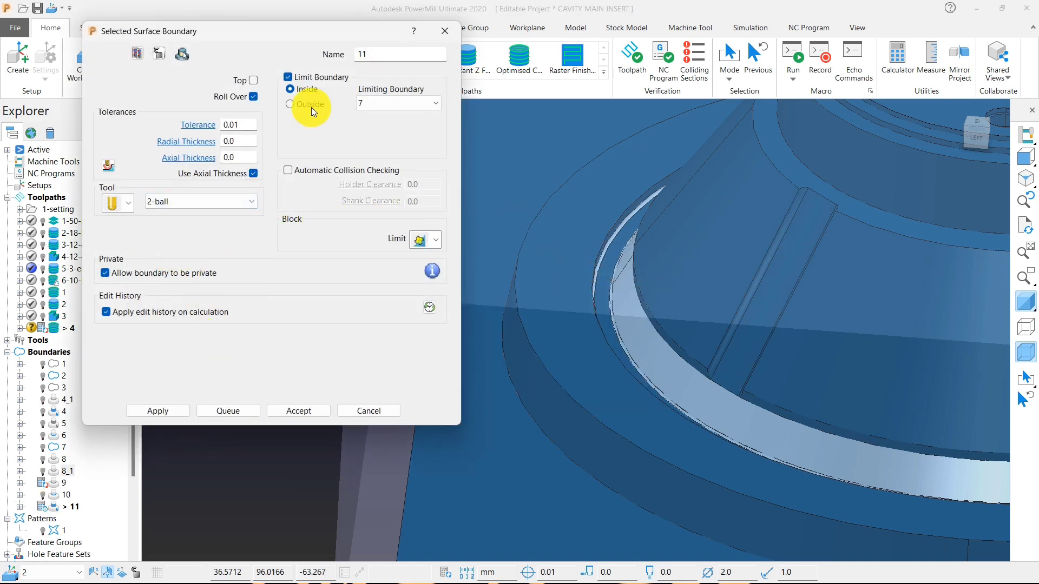
click(289, 78)
click(162, 407)
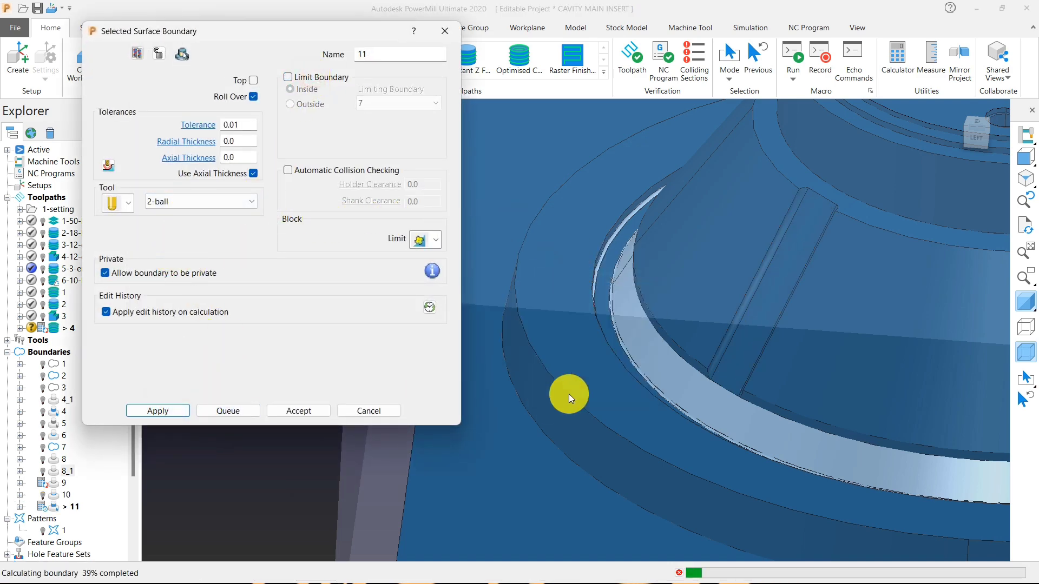
middle_drag(577, 382, 670, 349)
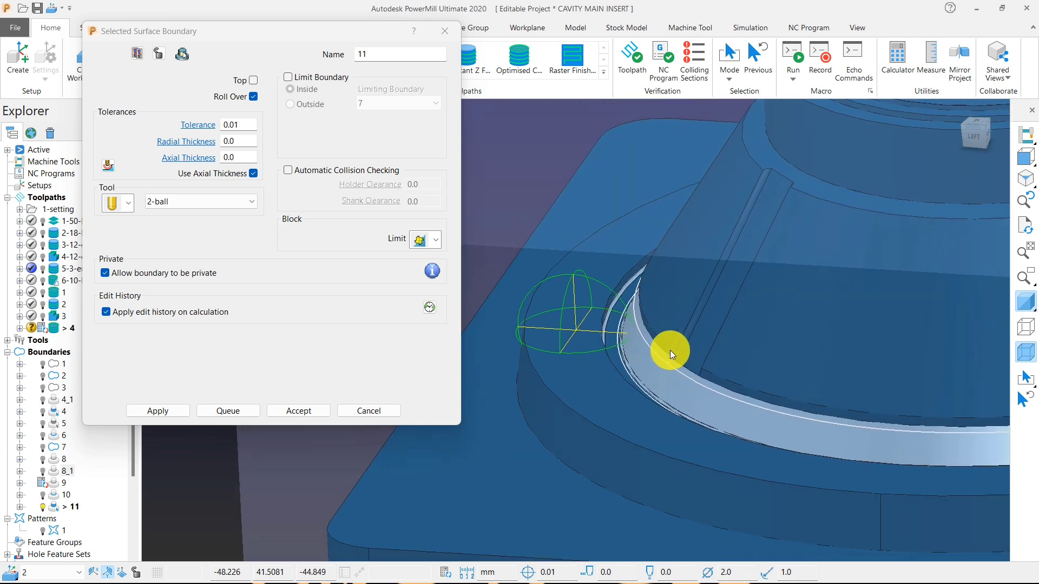
Try recalculating the selected surface boundary with the Top option on.
click(252, 81)
click(178, 410)
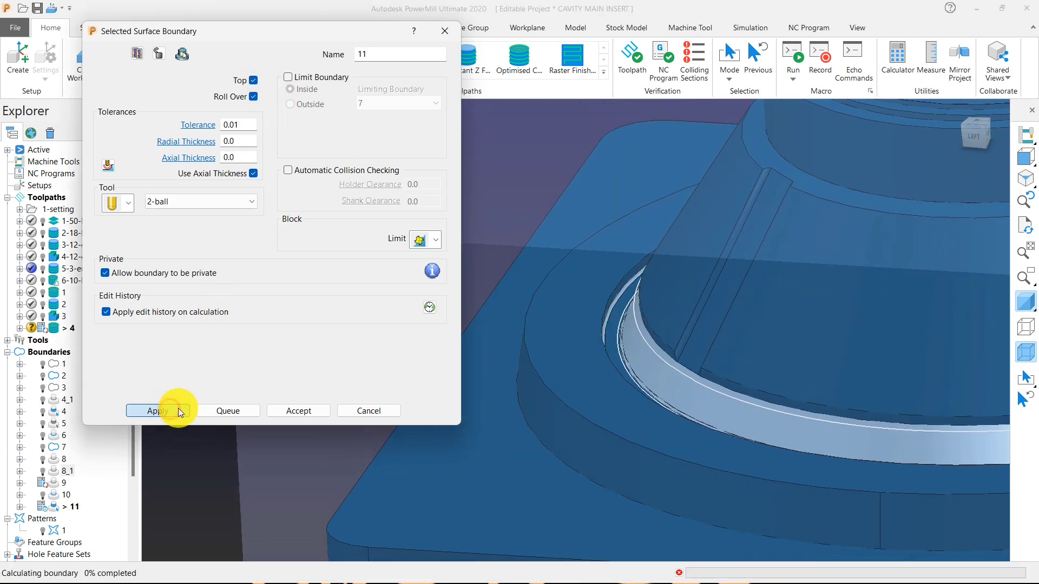
middle_drag(574, 363, 671, 353)
Turn the Top option off, recalculate the selected surface boundary and accept it.
click(254, 80)
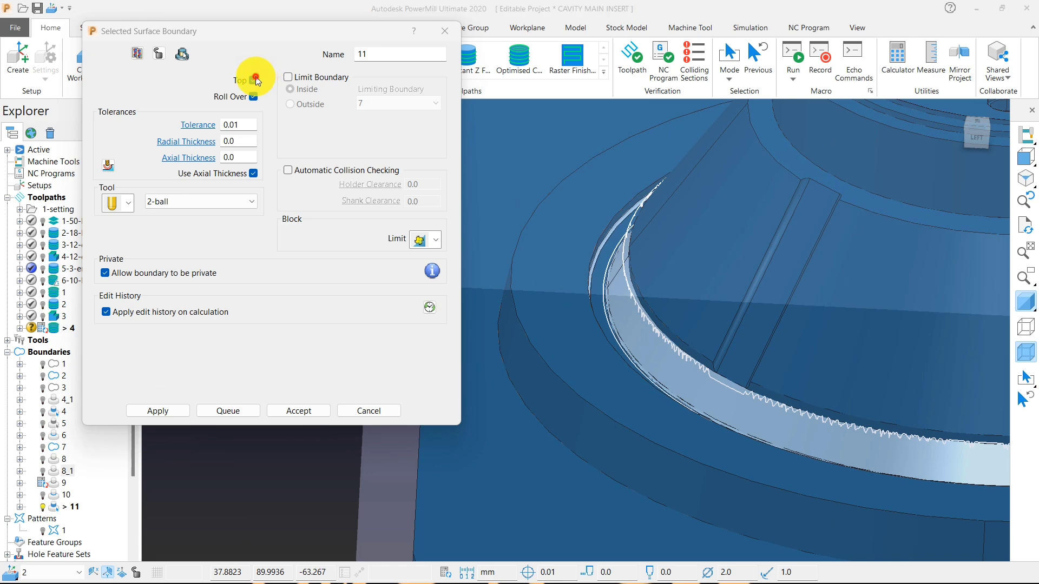
click(165, 410)
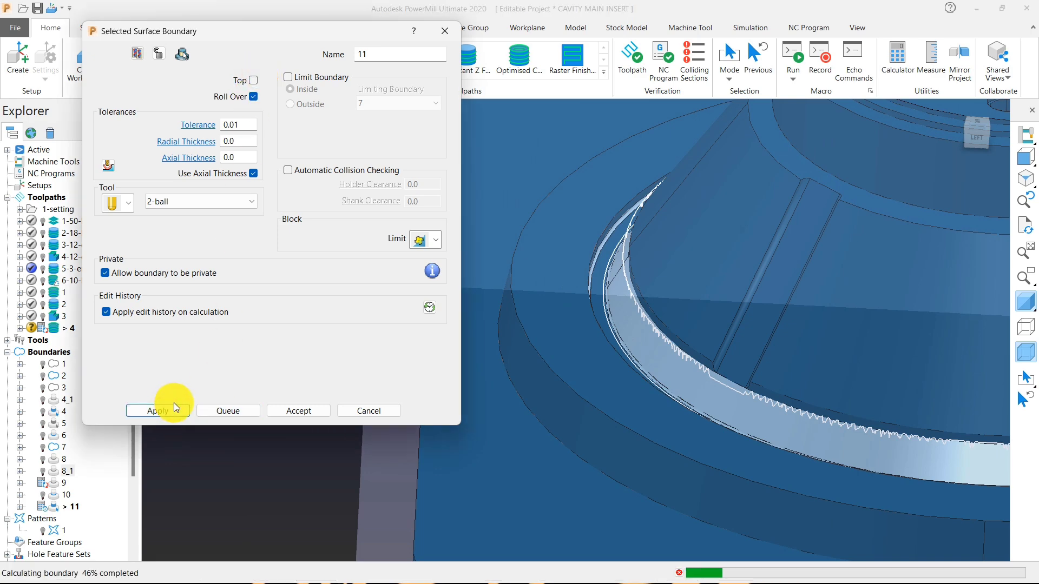
click(303, 412)
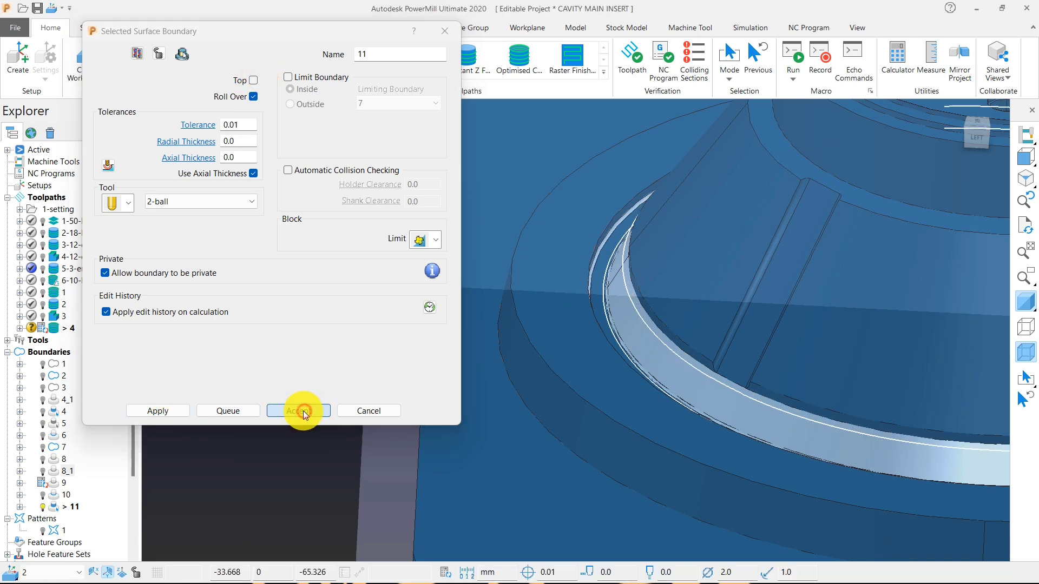
Hide the shaded model and create an Optimised Constant Z Finishing toolpath.
scroll(336, 378, down, 4)
click(1025, 303)
mouse_move(850, 399)
middle_down()
mouse_move(829, 418)
mouse_move(788, 405)
middle_up()
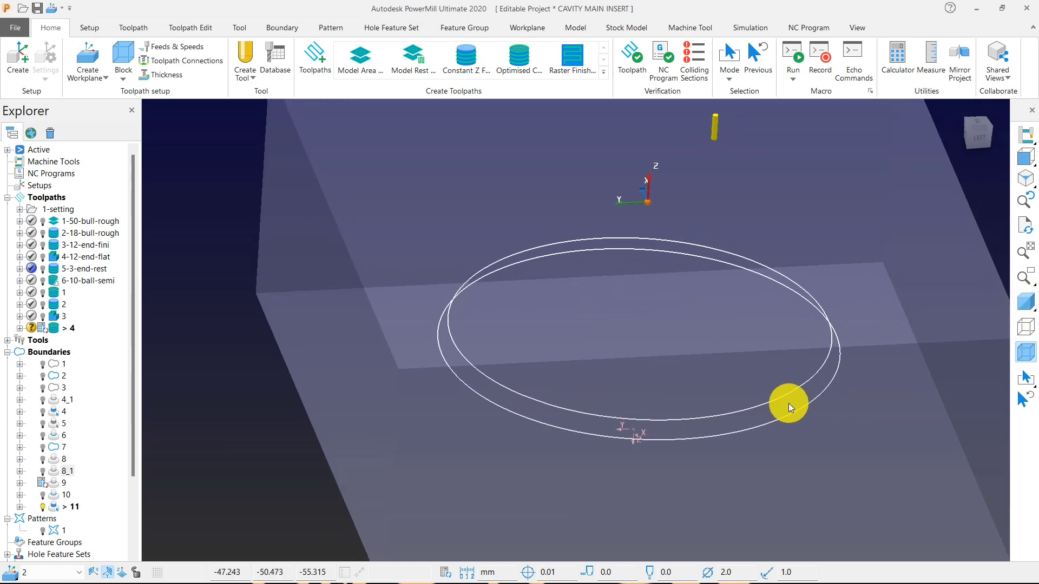
click(307, 60)
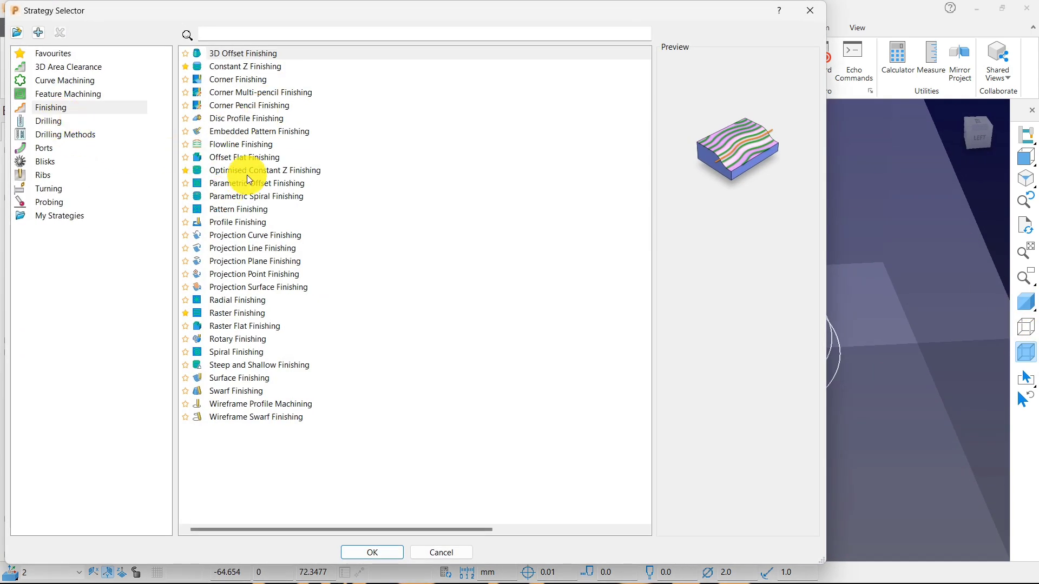
click(247, 172)
click(373, 551)
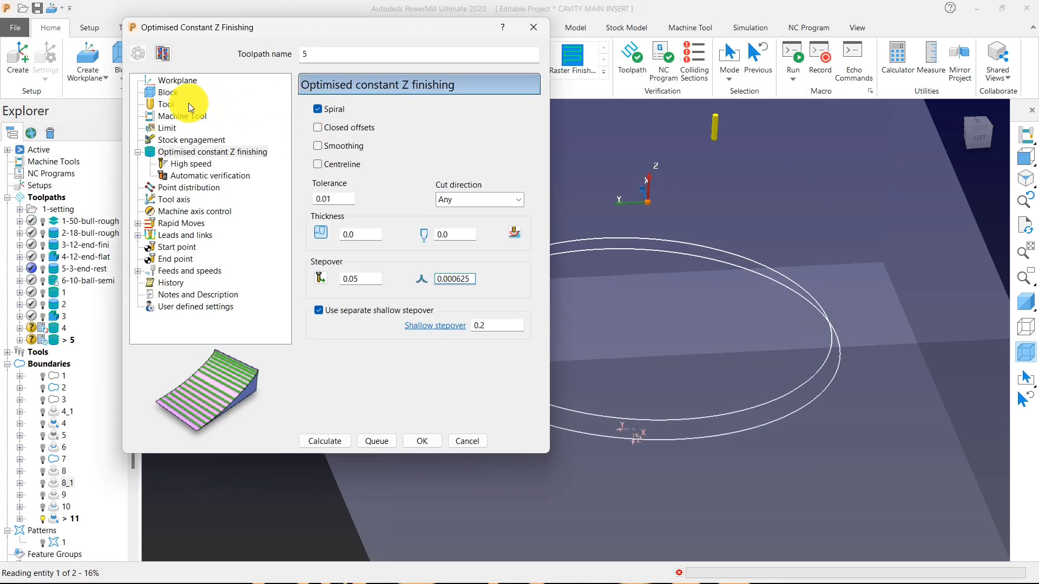
Check the toolpath's limit and finishing settings, calculate it and close its settings.
click(166, 128)
click(184, 151)
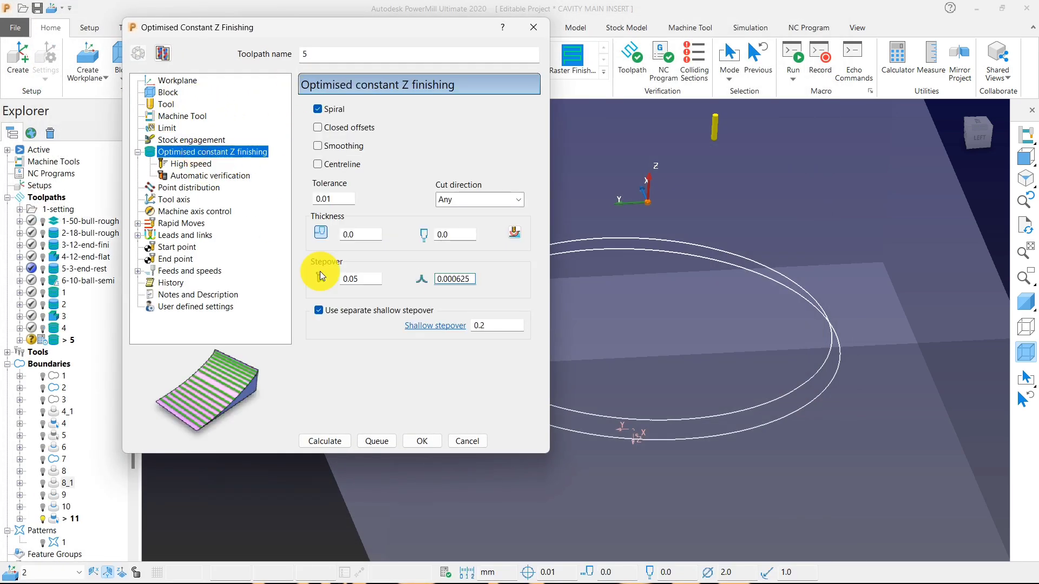
click(327, 438)
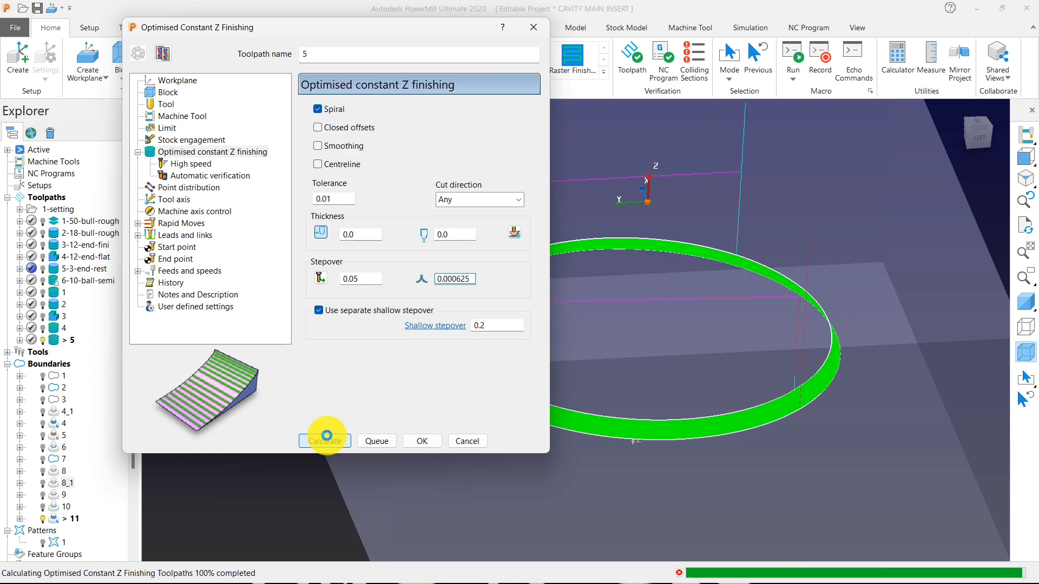
click(467, 441)
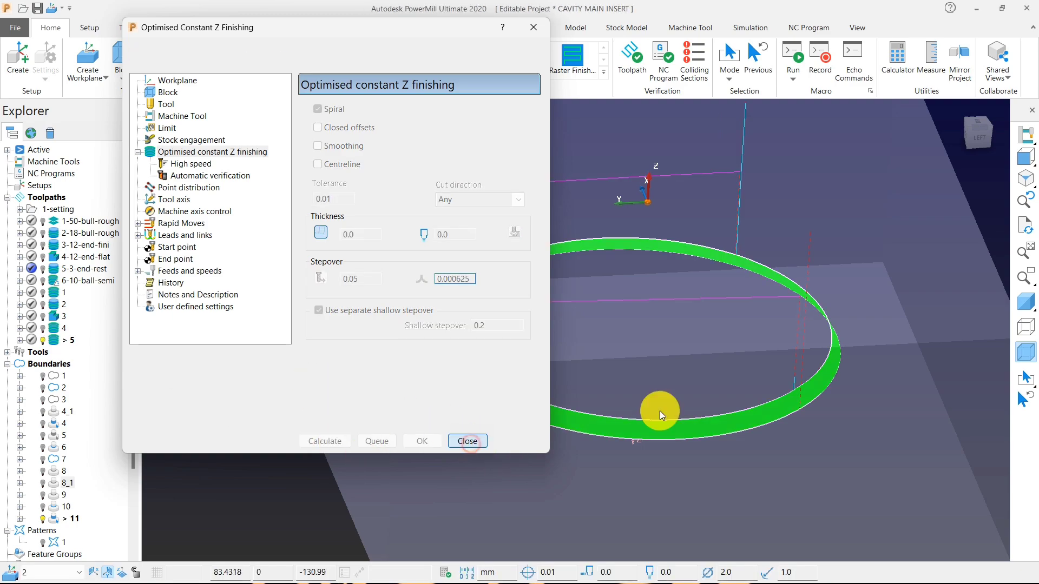
Shade the model again and examine the finishing toolpath around the band and groove at the cone's foot.
click(1027, 301)
scroll(680, 308, down, 2)
scroll(673, 304, up, 4)
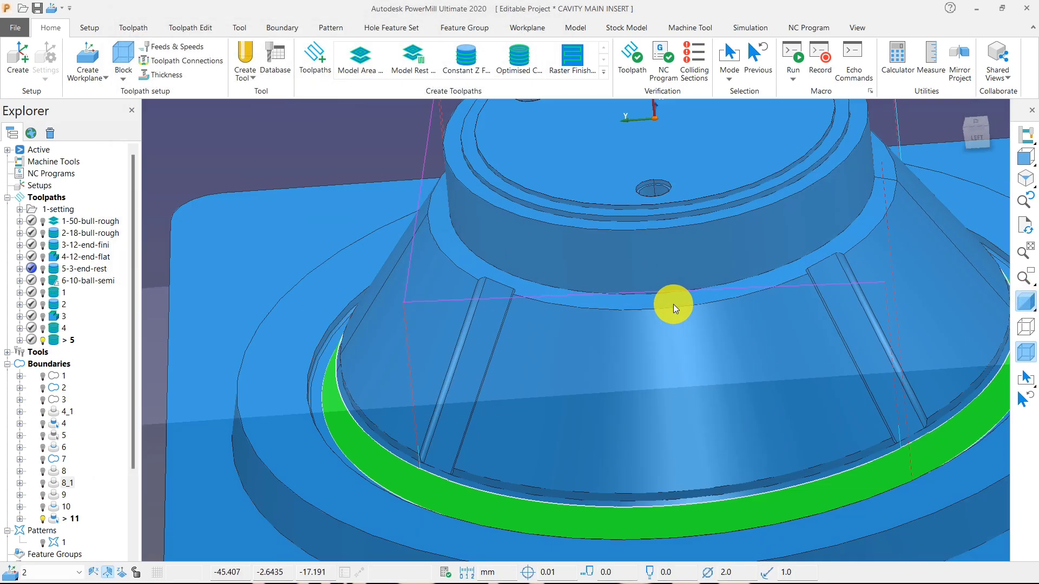
scroll(675, 297, down, 6)
scroll(676, 294, down, 1)
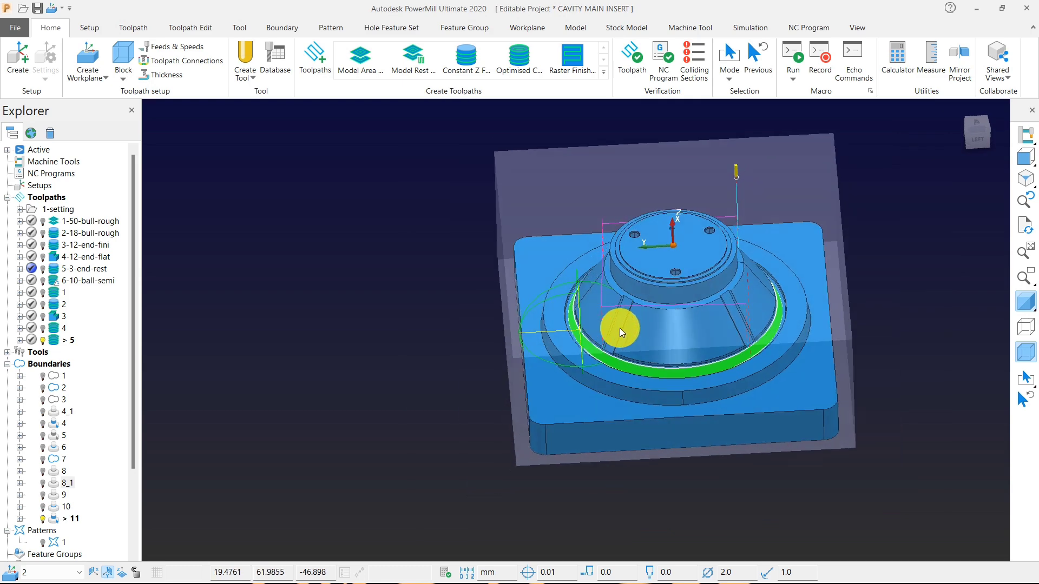
middle_drag(619, 328, 676, 307)
scroll(677, 305, up, 5)
scroll(623, 307, down, 4)
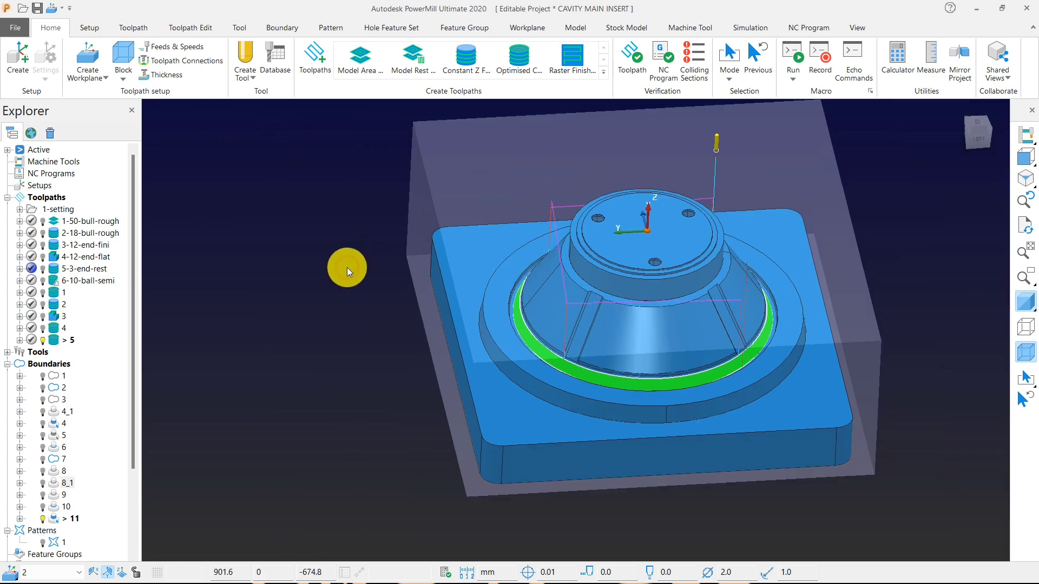
scroll(582, 289, up, 6)
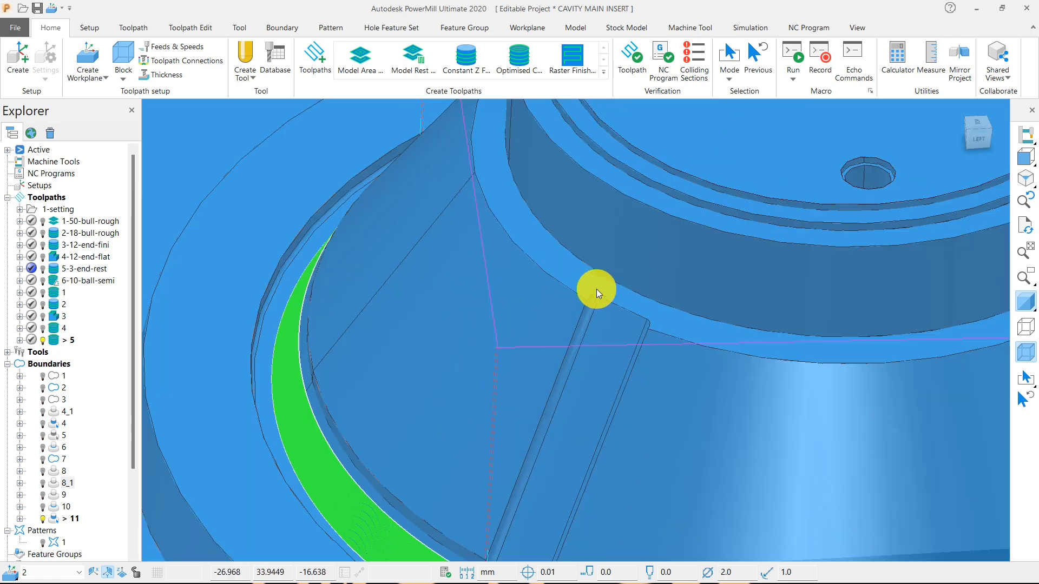
scroll(612, 277, down, 6)
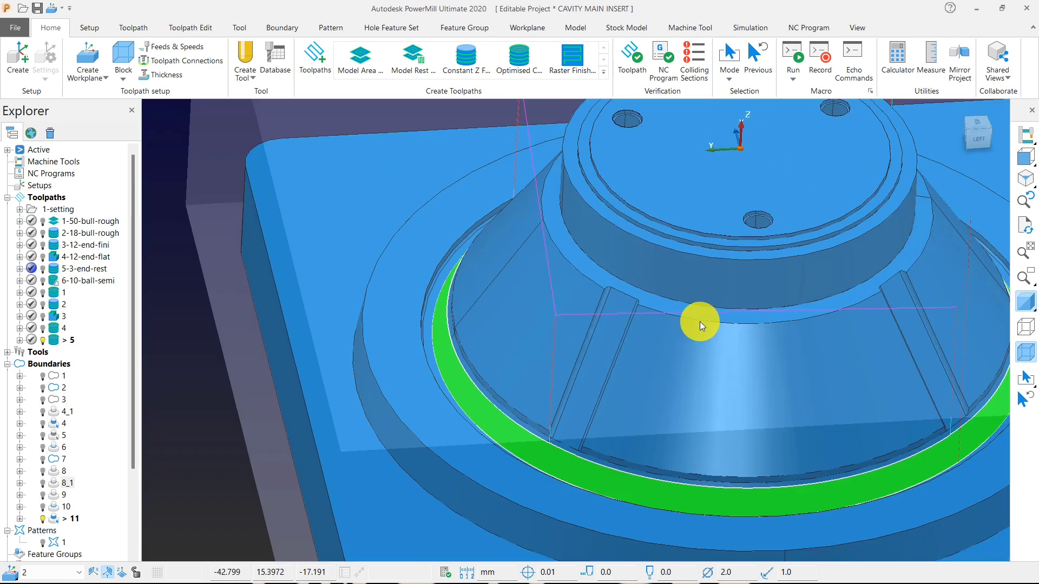
Deactivate toolpath 5 and collapse the list of boundaries.
double_click(55, 339)
click(7, 365)
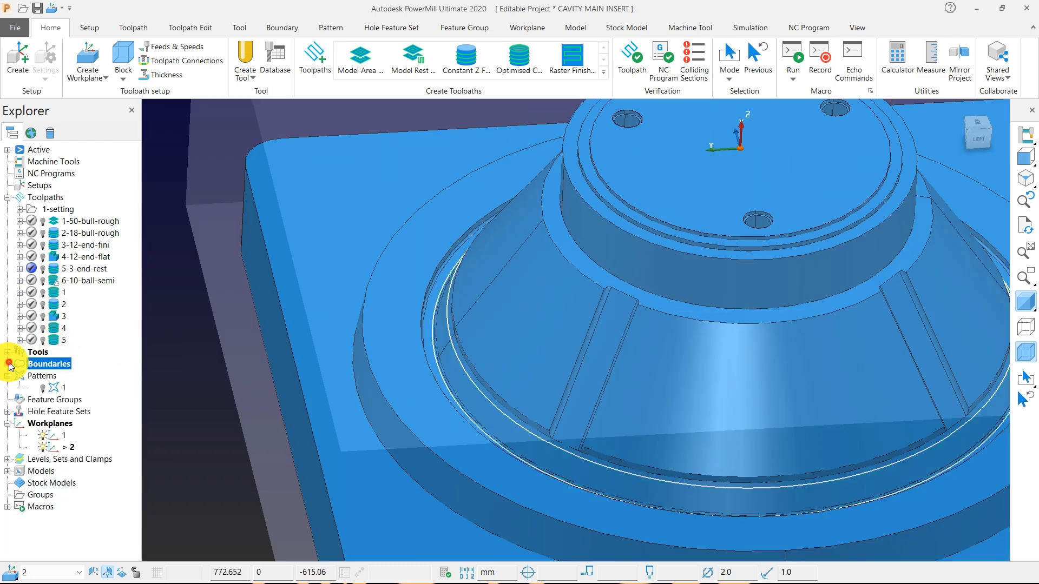
Activate toolpath 6-10-ball-semi and examine its passes over the cone.
double_click(54, 281)
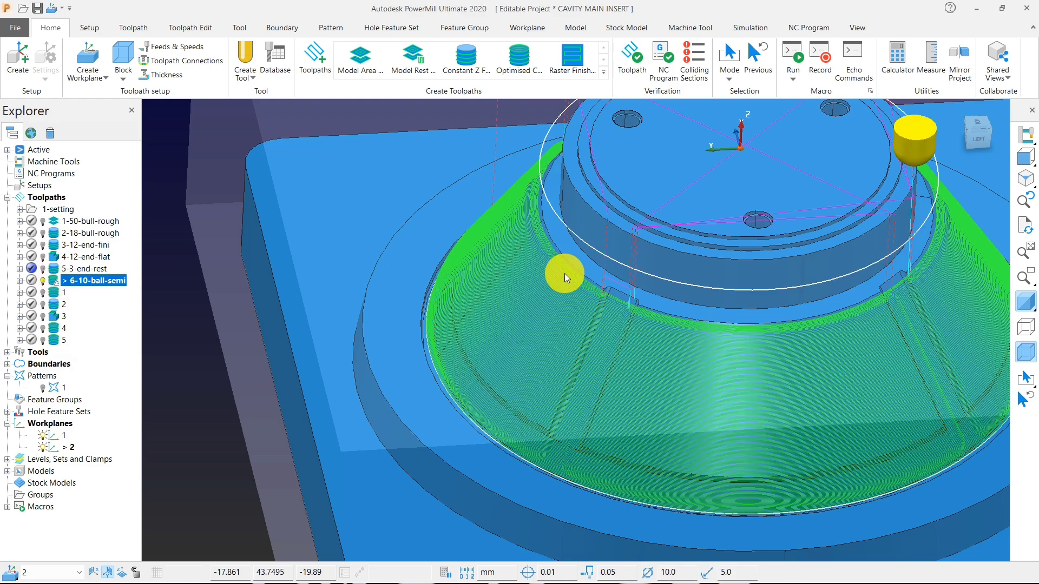
scroll(575, 295, down, 6)
scroll(738, 298, up, 5)
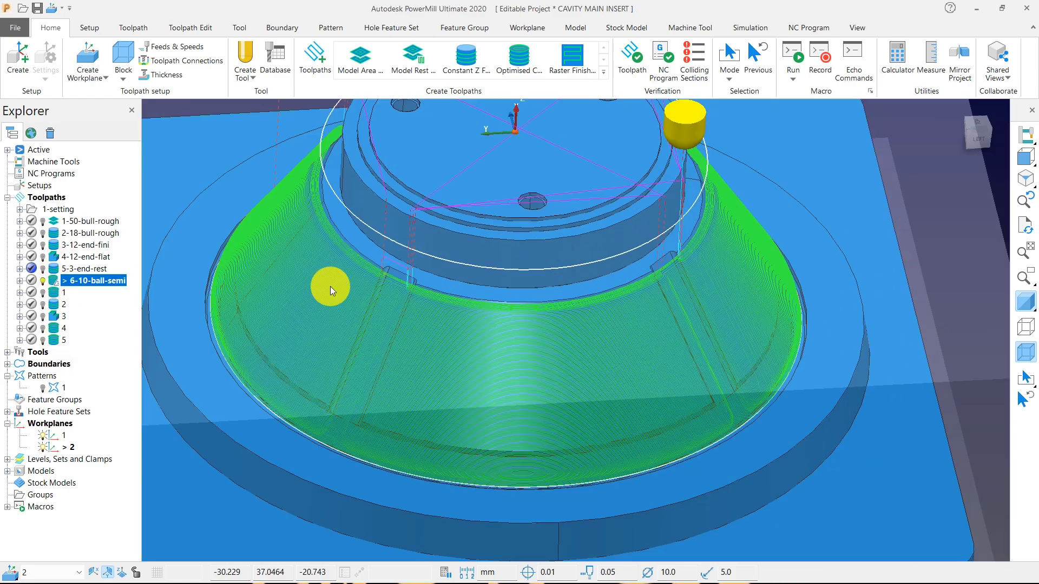
Activate and rename toolpath 1 as "7-8-ball-fini" and toolpath 2 as "9-3-end-fini".
double_click(53, 292)
scroll(596, 307, down, 5)
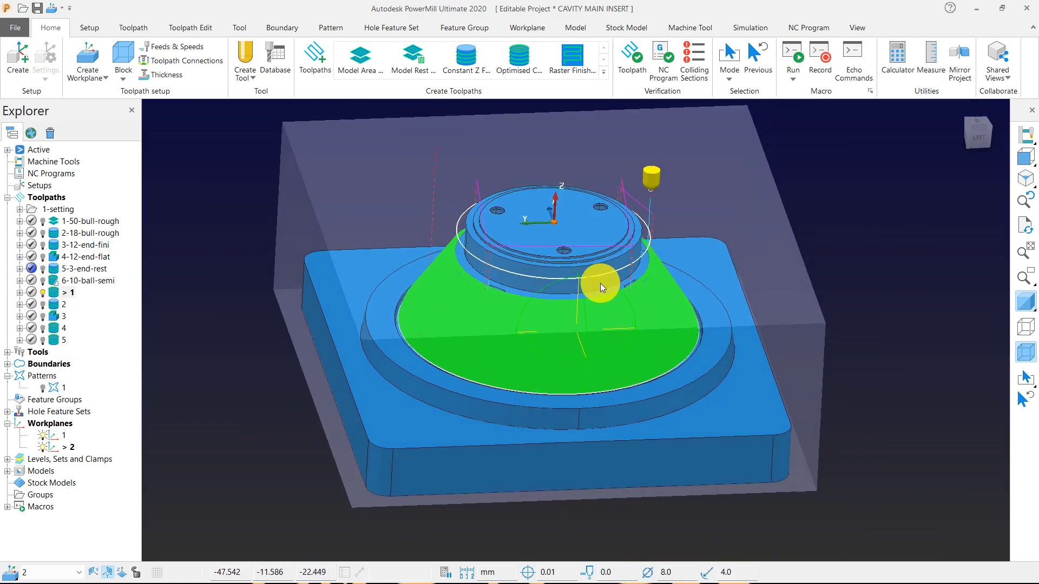
click(65, 292)
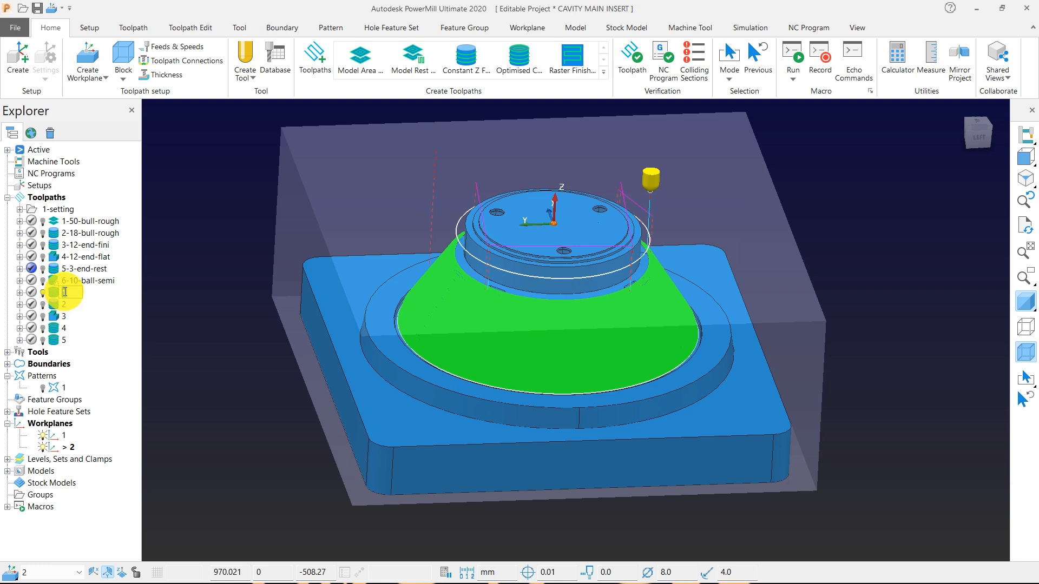
text(7-8-ball-fini)
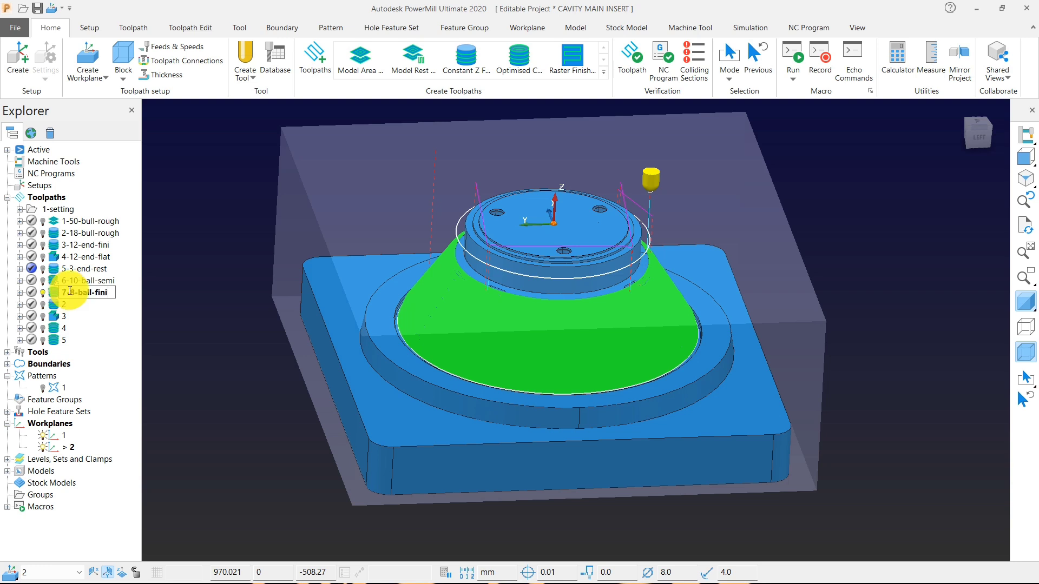
click(241, 337)
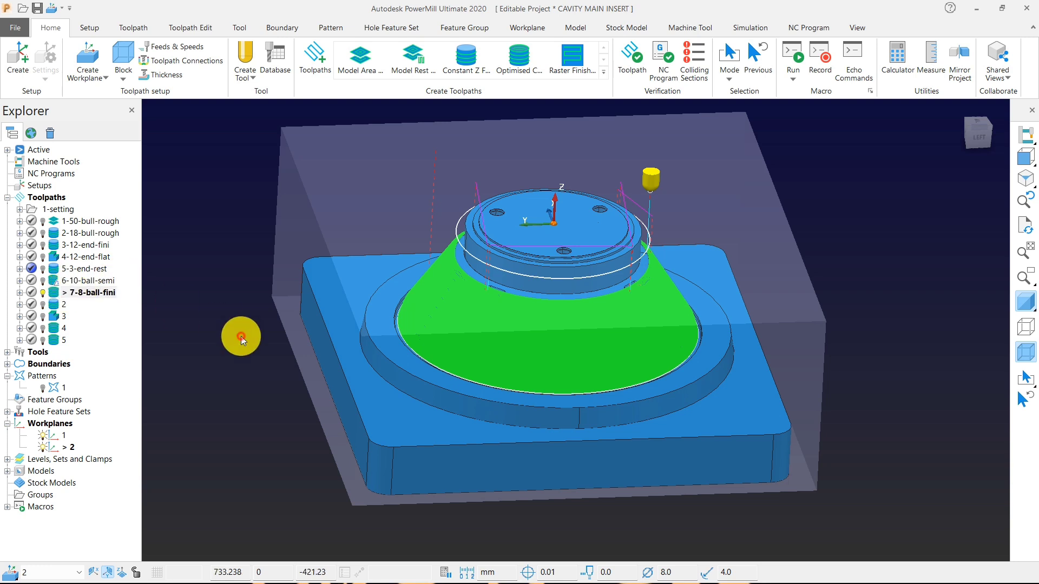
double_click(57, 305)
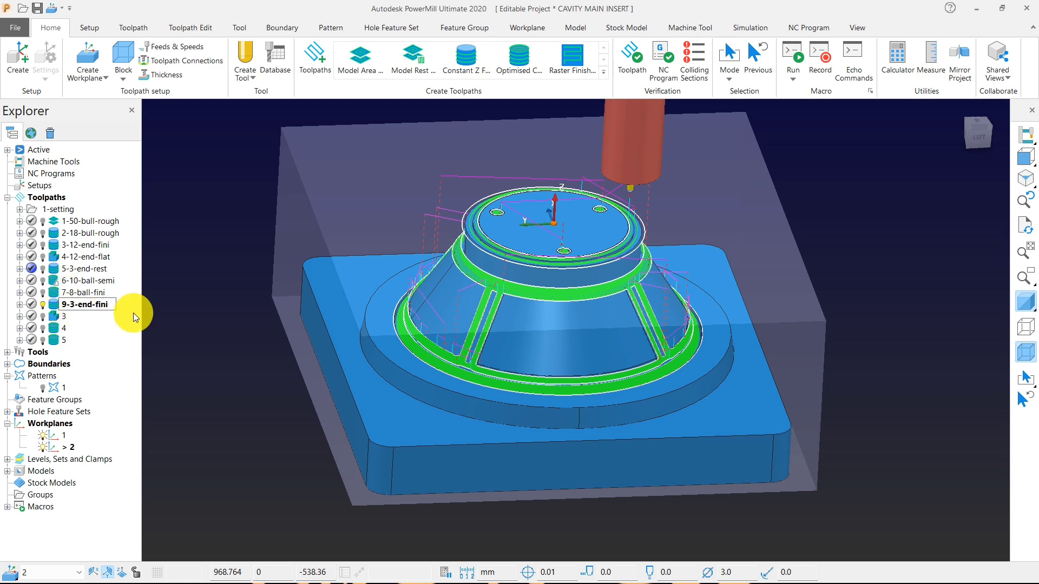
Unshade the model in the front view and delete toolpath 9-3-end-fini's passes at the insert's top face.
scroll(651, 271, up, 5)
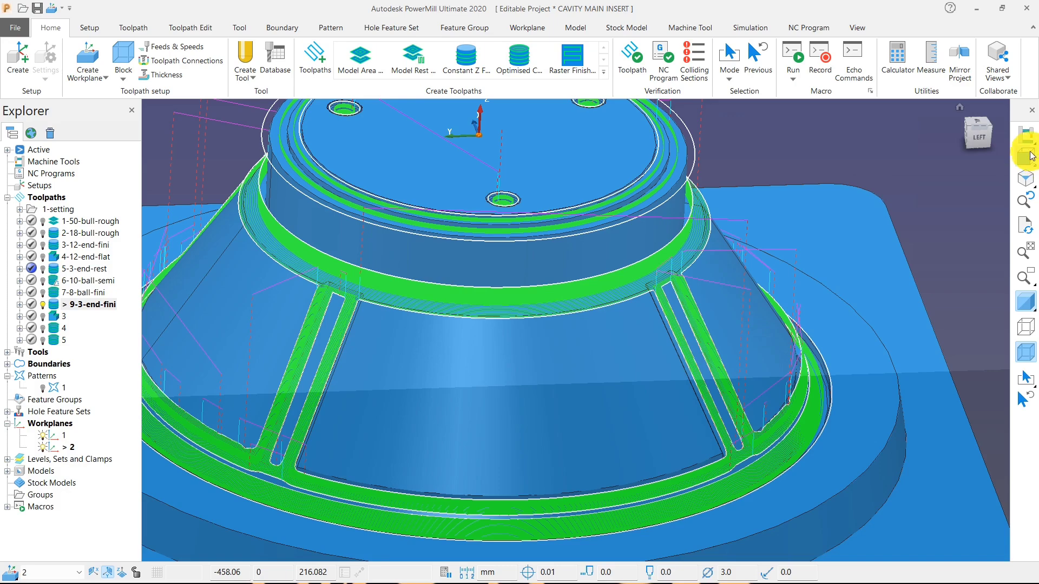
click(1025, 155)
click(1024, 298)
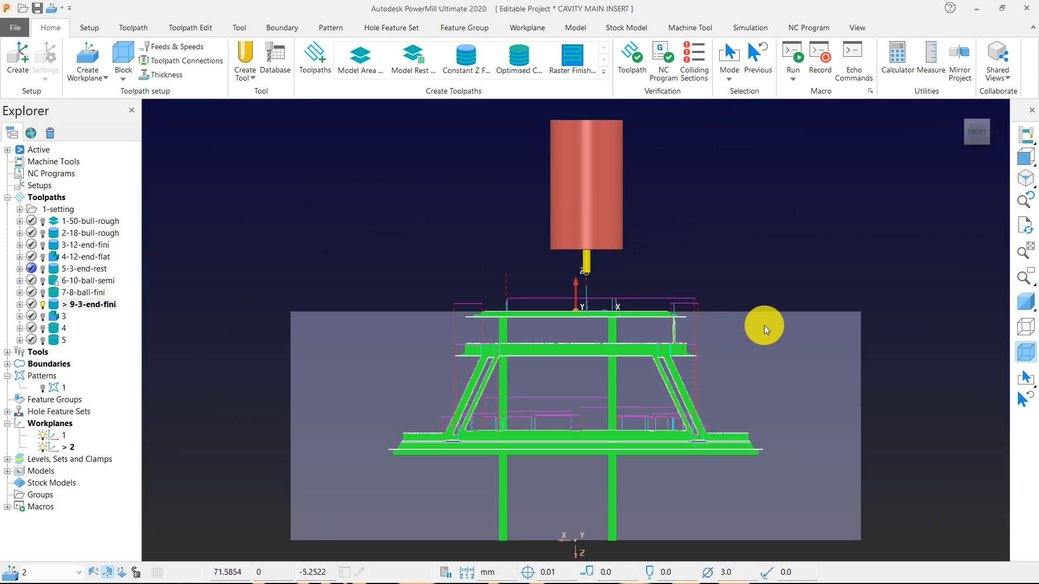
click(600, 300)
right_click(563, 349)
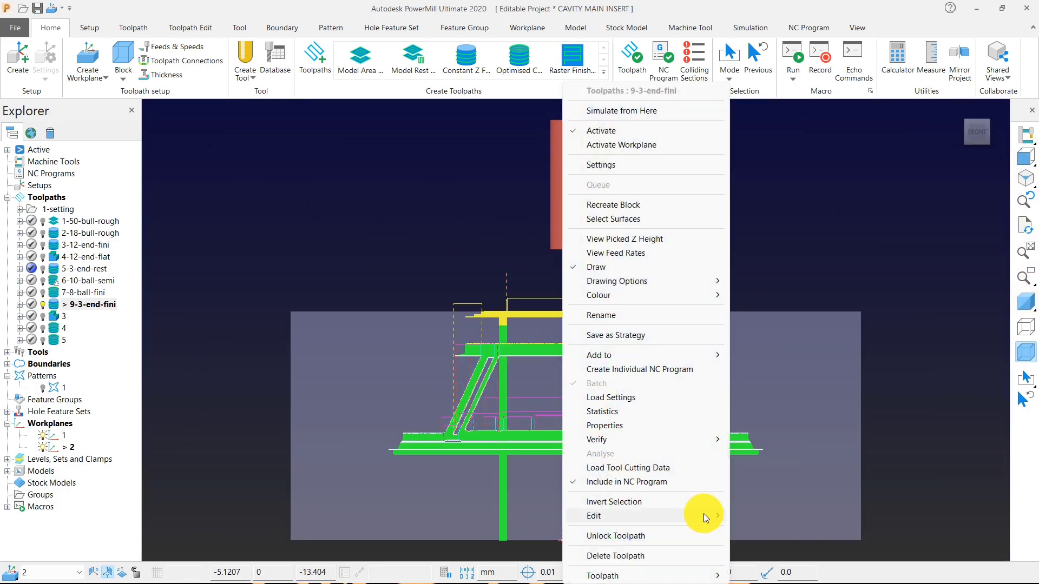
mouse_move(696, 514)
click(743, 514)
middle_drag(609, 332, 599, 433)
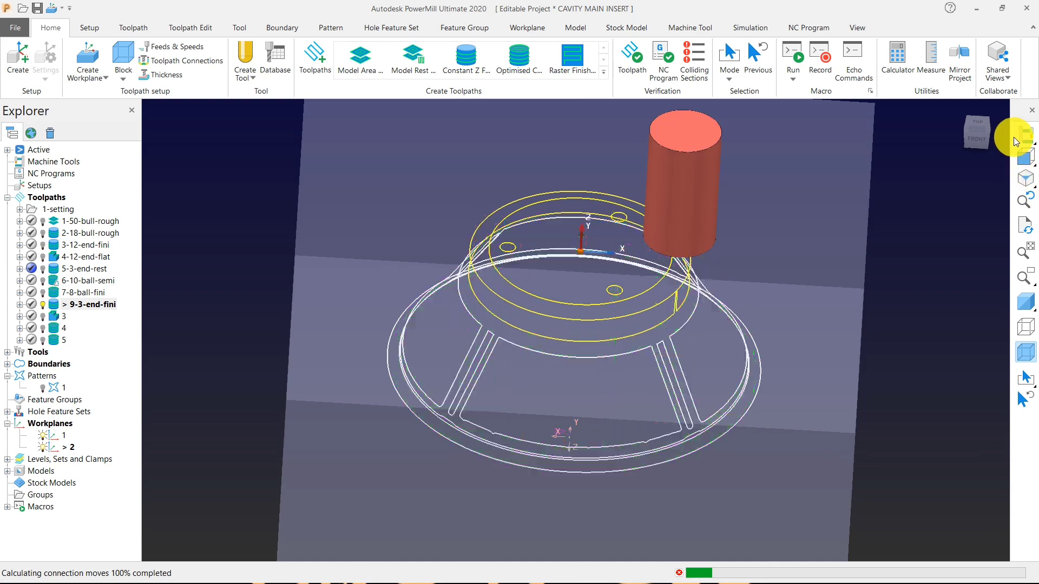
From the top view, delete the remaining 9-3-end-fini passes inside the three small holes.
click(1005, 157)
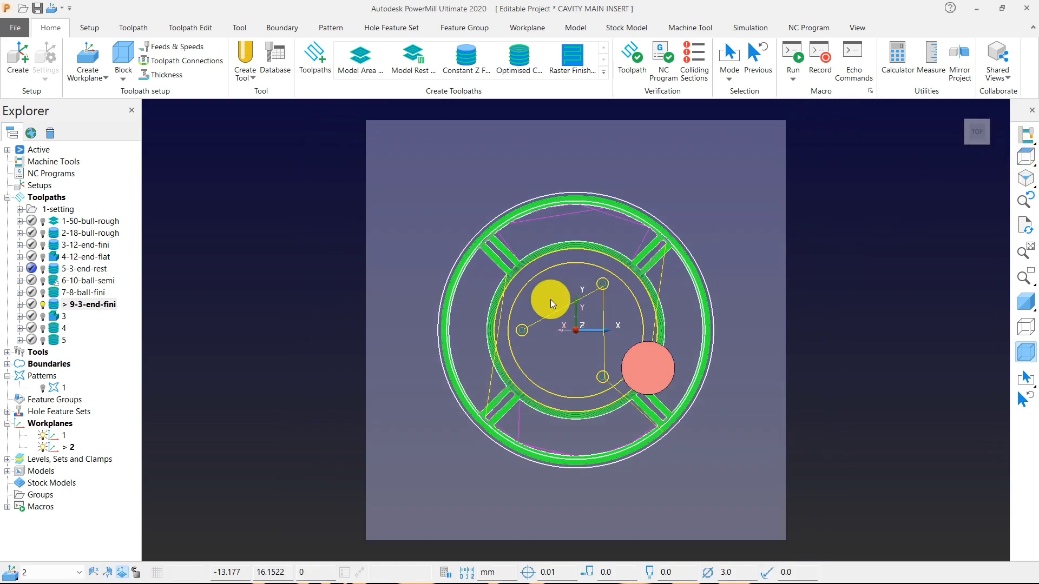
scroll(544, 324, up, 5)
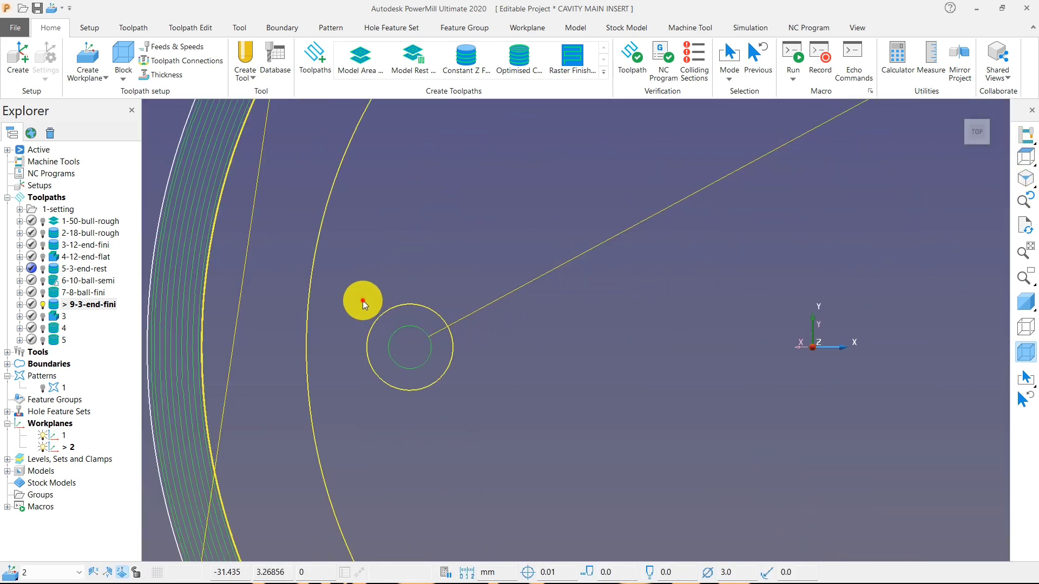
scroll(462, 415, down, 3)
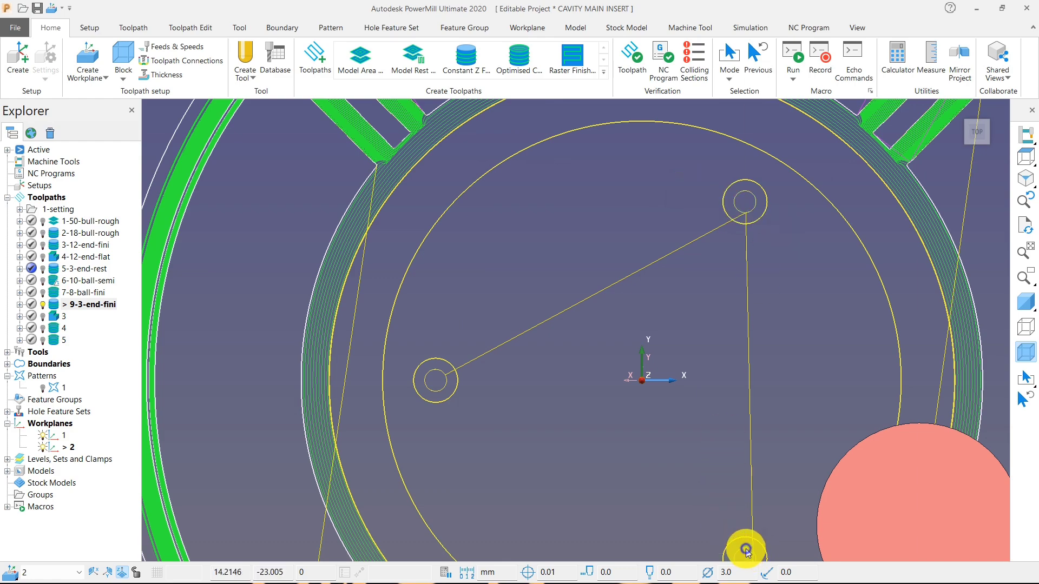
right_click(746, 550)
mouse_move(764, 483)
click(722, 482)
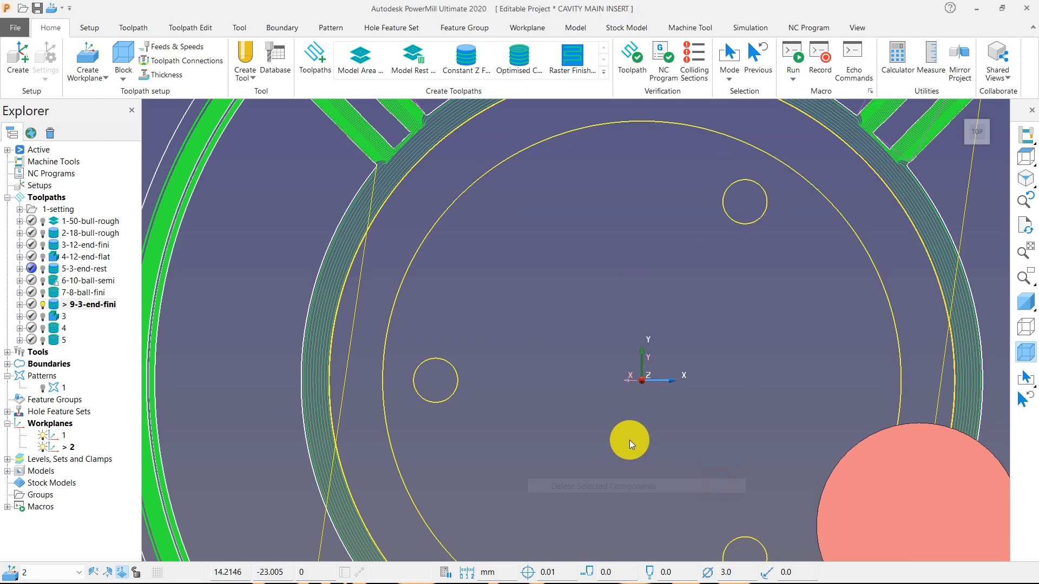
Examine the remaining 9-3-end-fini passes along the ribs and the foot band with the model unshaded.
scroll(625, 453, down, 1)
middle_drag(626, 453, 600, 407)
scroll(625, 323, down, 4)
scroll(624, 324, down, 2)
scroll(595, 398, up, 5)
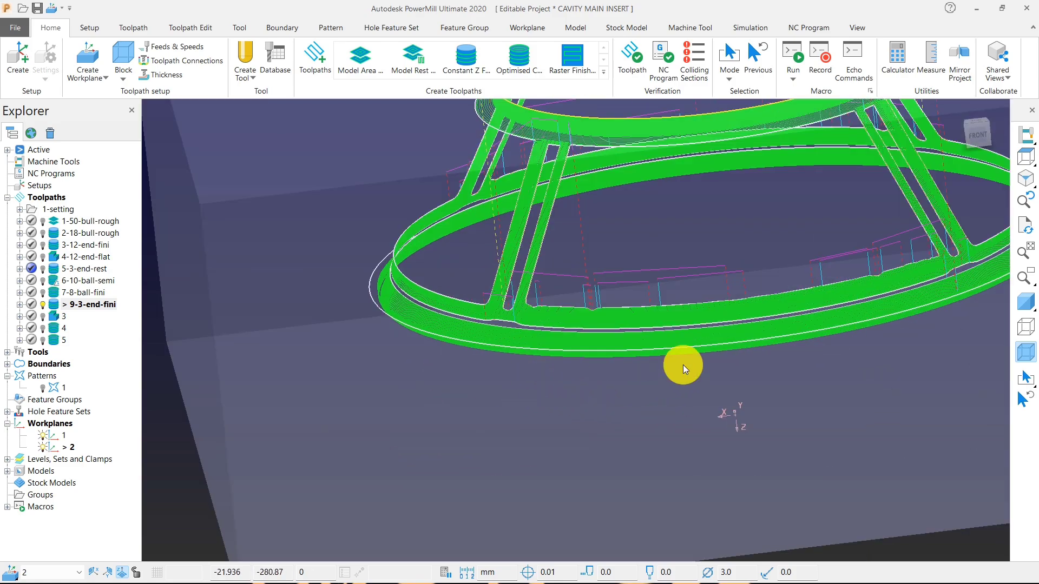
mouse_move(533, 368)
middle_down()
mouse_move(524, 358)
mouse_move(547, 372)
middle_up()
scroll(508, 321, up, 4)
middle_drag(508, 320, 531, 344)
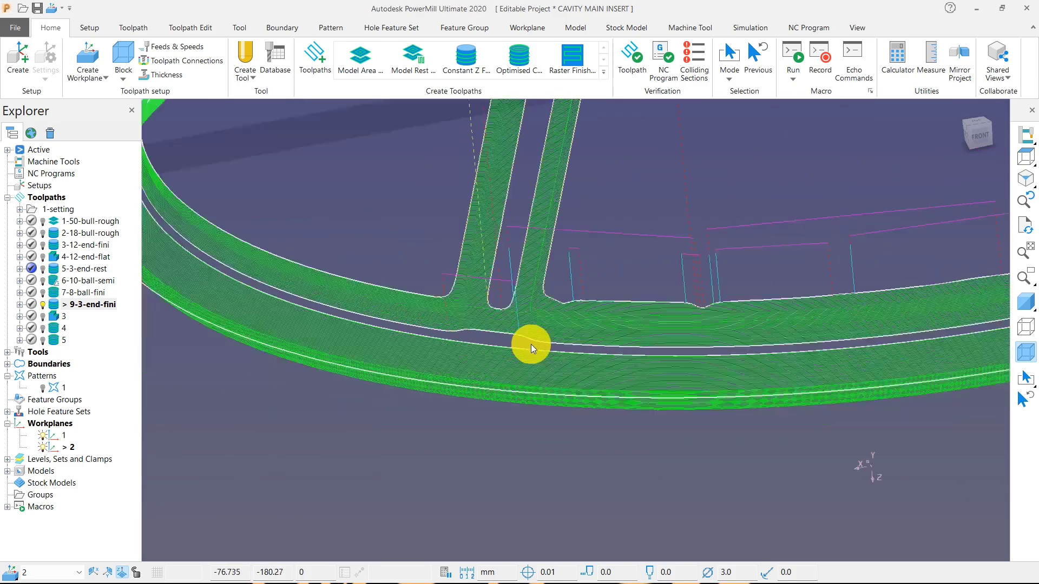
scroll(531, 344, down, 4)
middle_drag(632, 362, 476, 363)
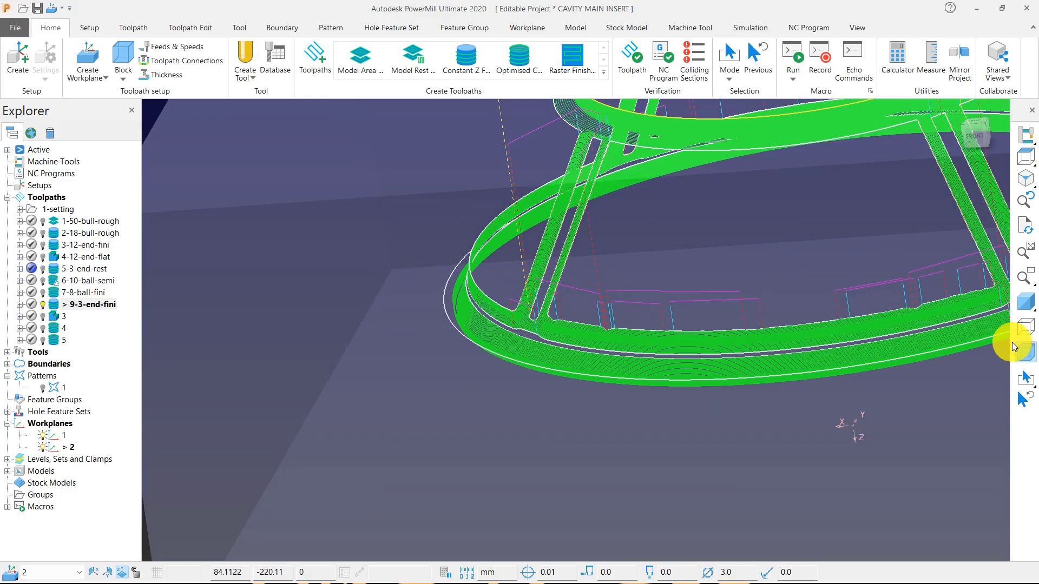
scroll(642, 388, down, 4)
middle_drag(736, 349, 757, 348)
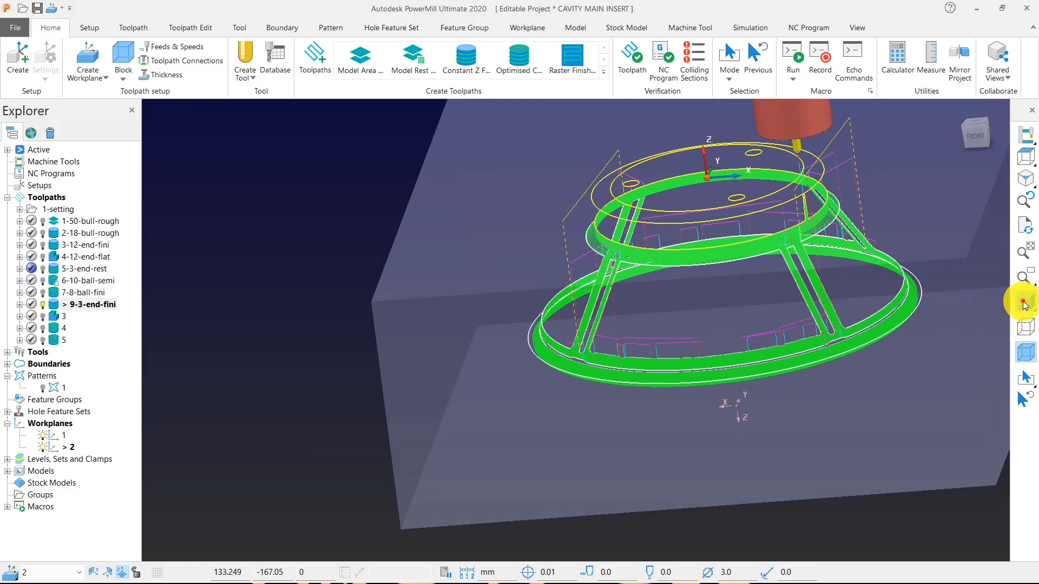
Shade the model and examine the 9-3-end-fini passes where the ribs meet the cone's upper step.
click(1024, 303)
middle_drag(700, 301, 847, 307)
scroll(653, 260, up, 7)
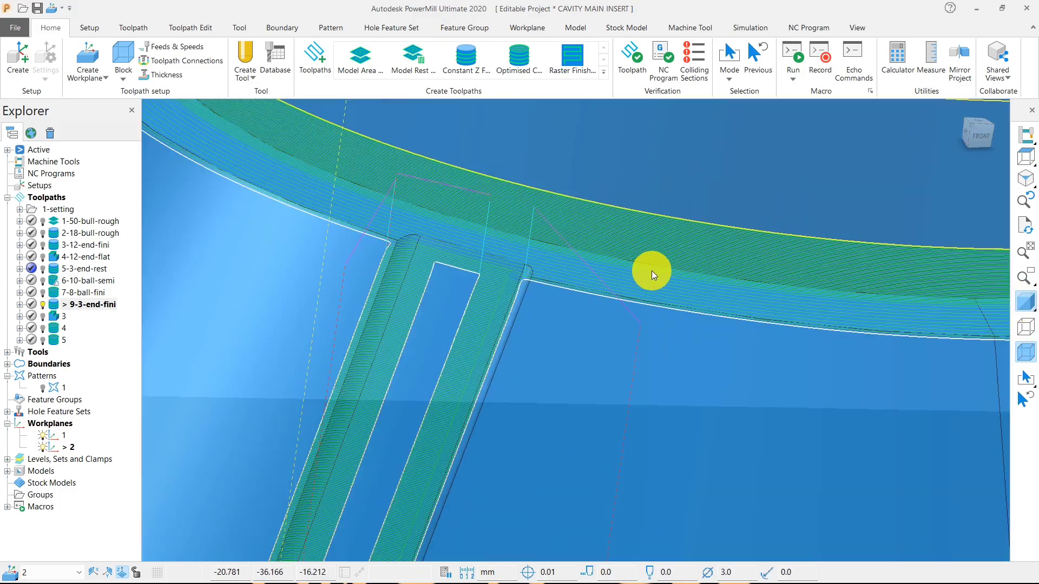
middle_drag(651, 271, 454, 290)
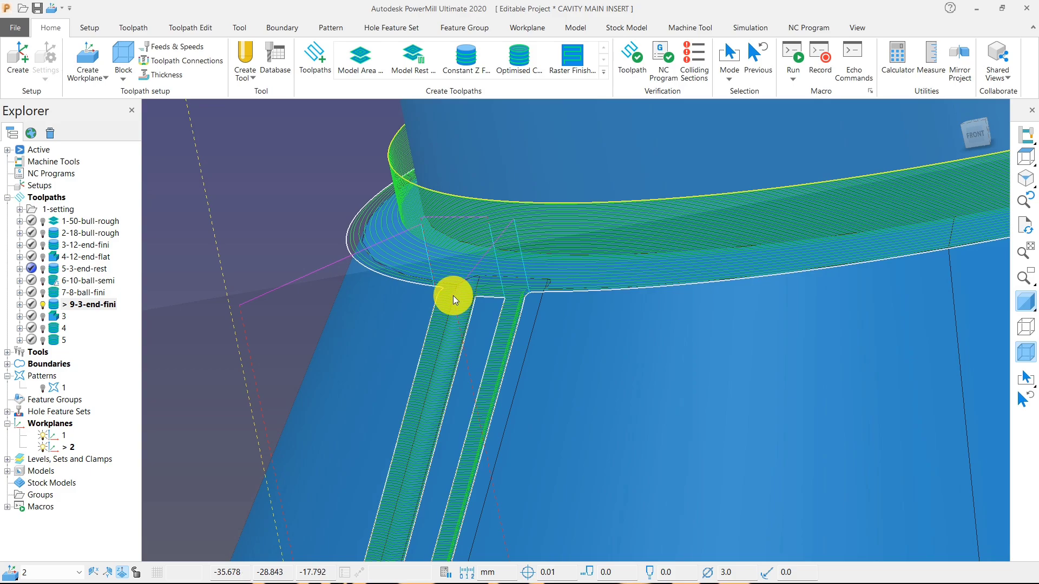
scroll(482, 278, down, 3)
Unshade the model in the front view and delete the 9-3-end-fini passes around the cone's upper step.
click(1026, 154)
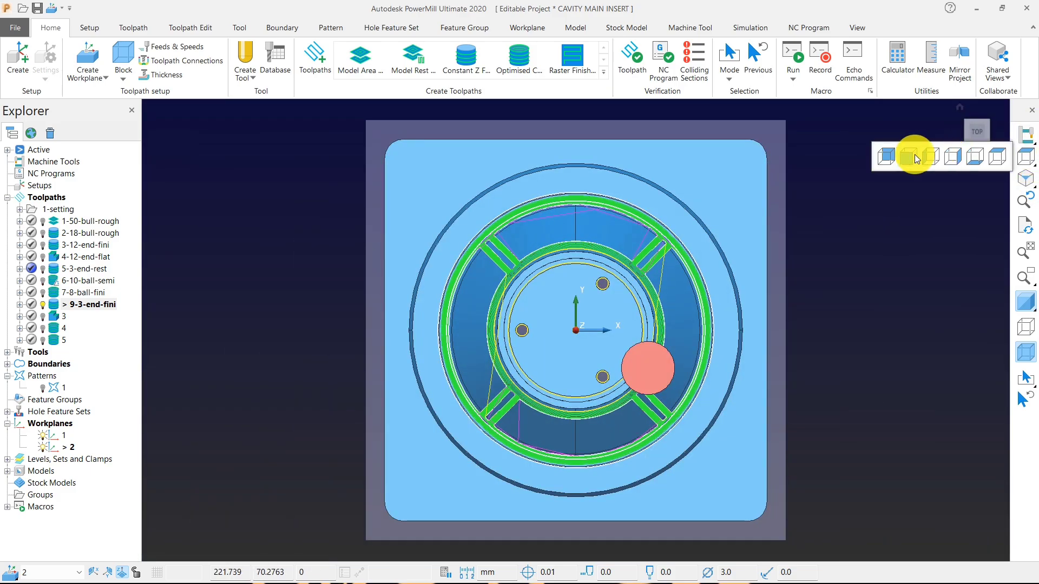
click(915, 159)
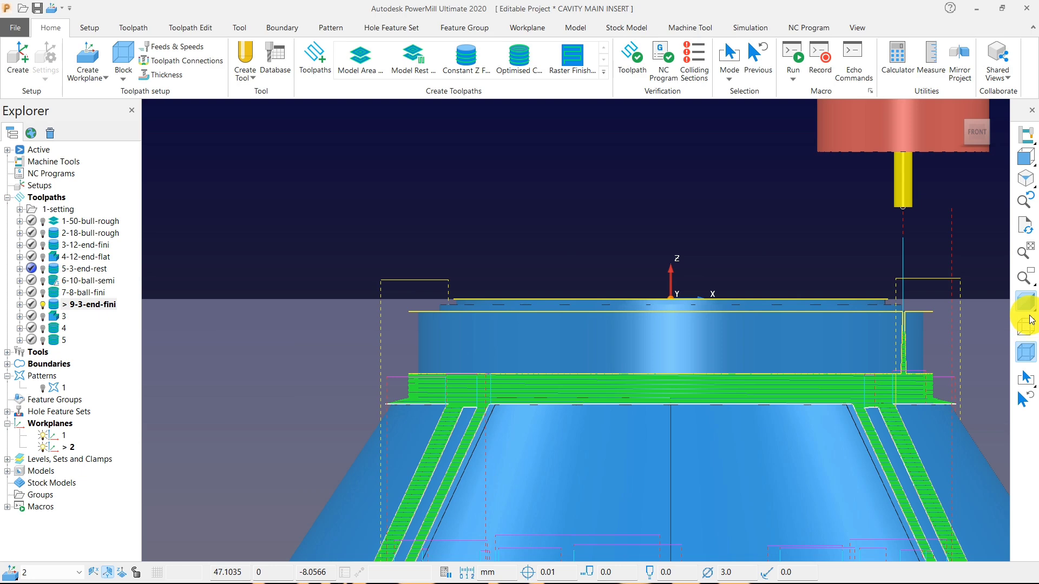
click(1029, 322)
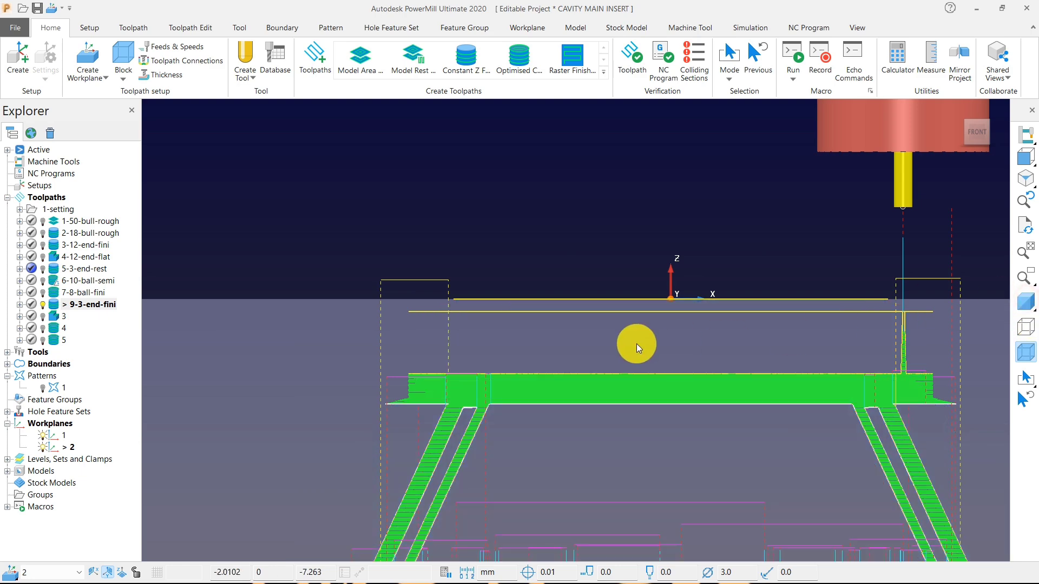
mouse_move(290, 245)
mouse_down()
mouse_move(929, 422)
mouse_move(981, 405)
mouse_up()
right_click(625, 382)
mouse_move(777, 516)
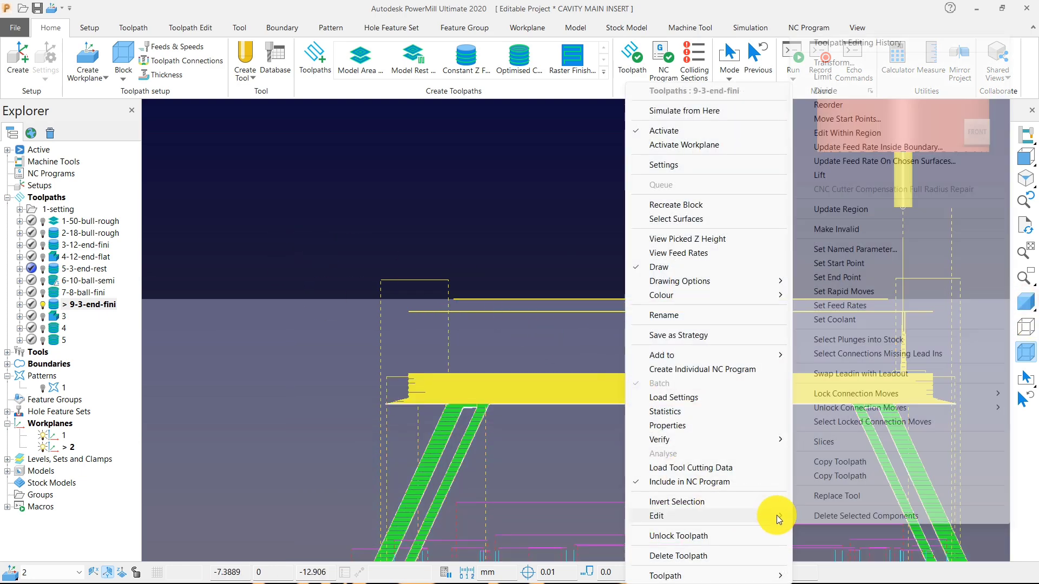
click(801, 445)
Shade the model again and examine the trimmed 9-3-end-fini toolpath on the ribs, foot band and groove.
scroll(564, 316, down, 5)
middle_drag(586, 307, 623, 357)
scroll(494, 393, up, 5)
click(1028, 342)
scroll(514, 346, up, 6)
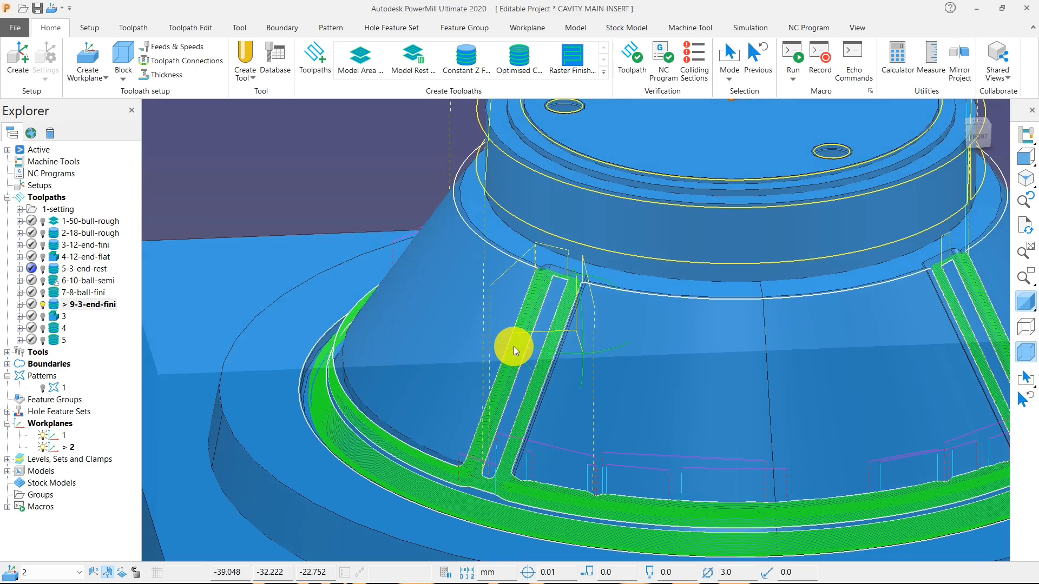
scroll(553, 268, down, 4)
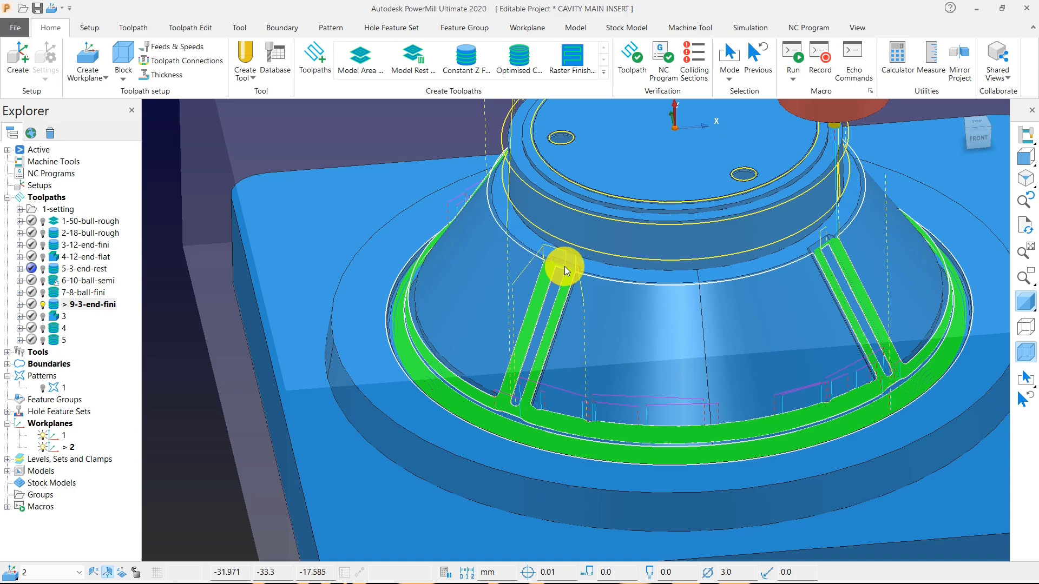
scroll(545, 384, down, 2)
scroll(492, 331, up, 6)
middle_drag(561, 354, 405, 297)
scroll(398, 277, up, 3)
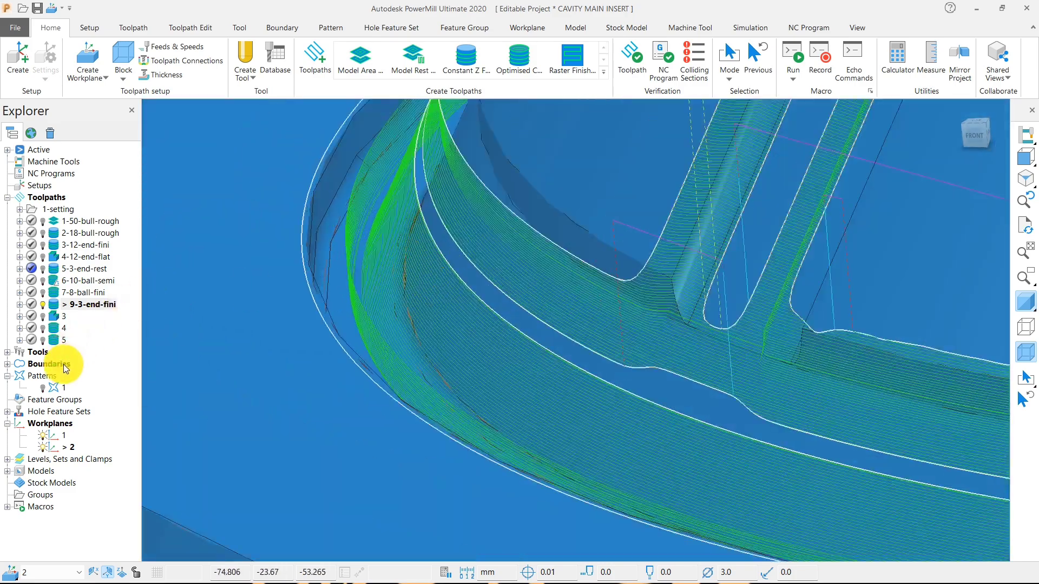
scroll(449, 297, down, 5)
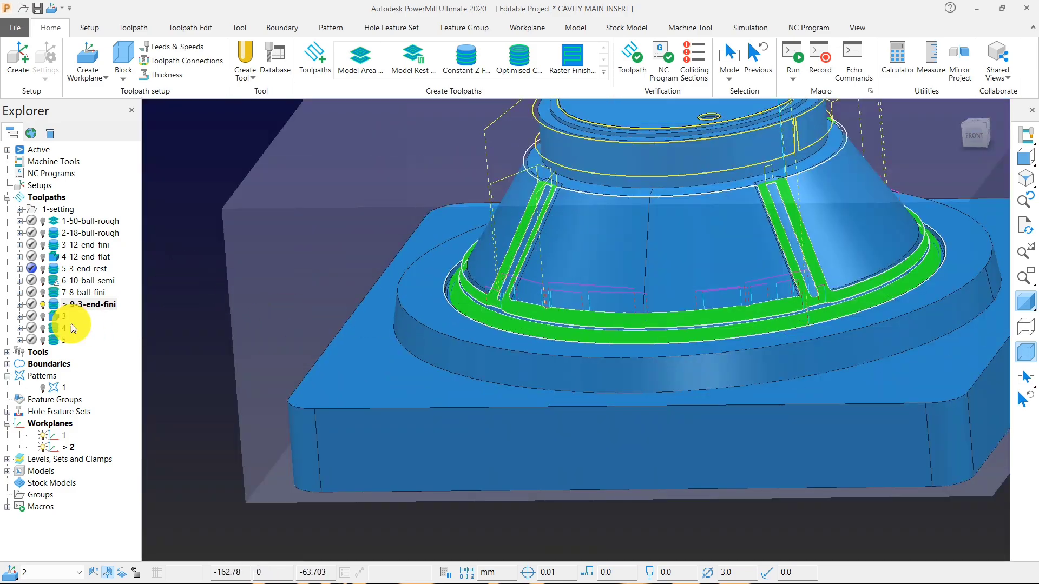
Activate toolpath 3 and examine its passes in the groove at the cone's foot.
double_click(58, 316)
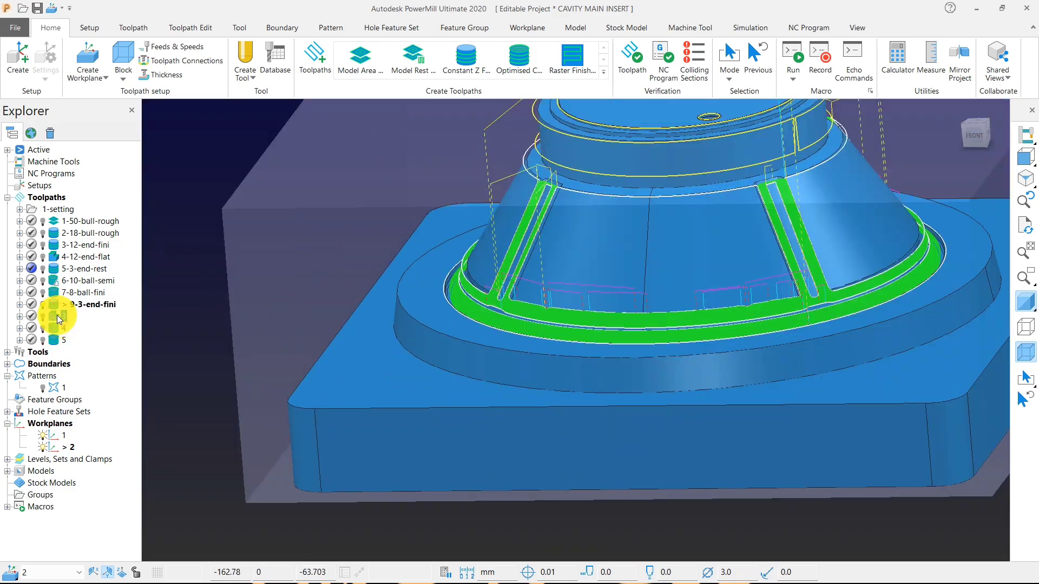
middle_drag(616, 346, 522, 284)
scroll(528, 282, up, 4)
middle_drag(677, 372, 553, 393)
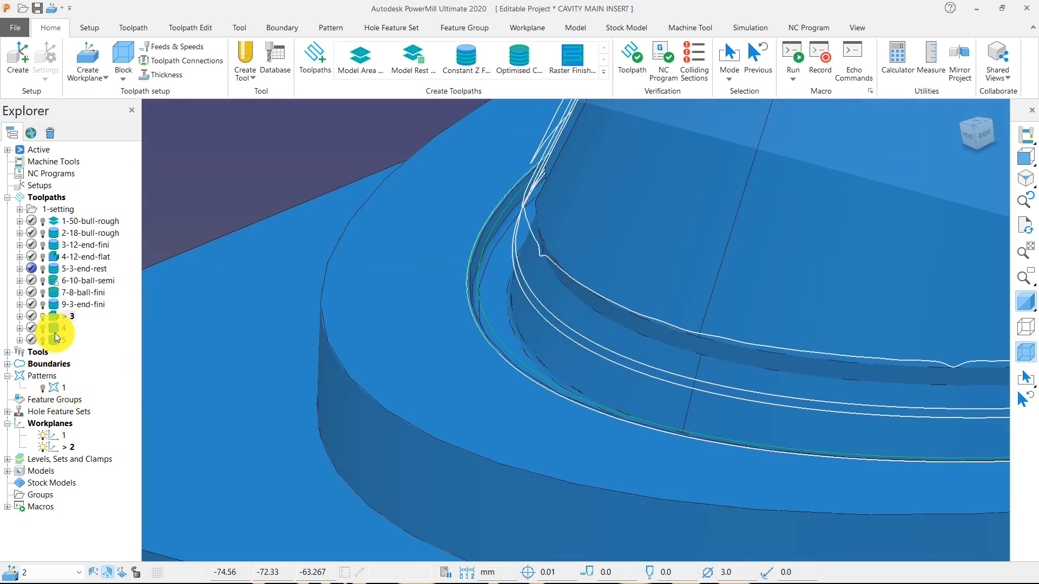
Open toolpath 3's Offset Flat Finishing settings and check them against its passes in the groove.
right_click(53, 319)
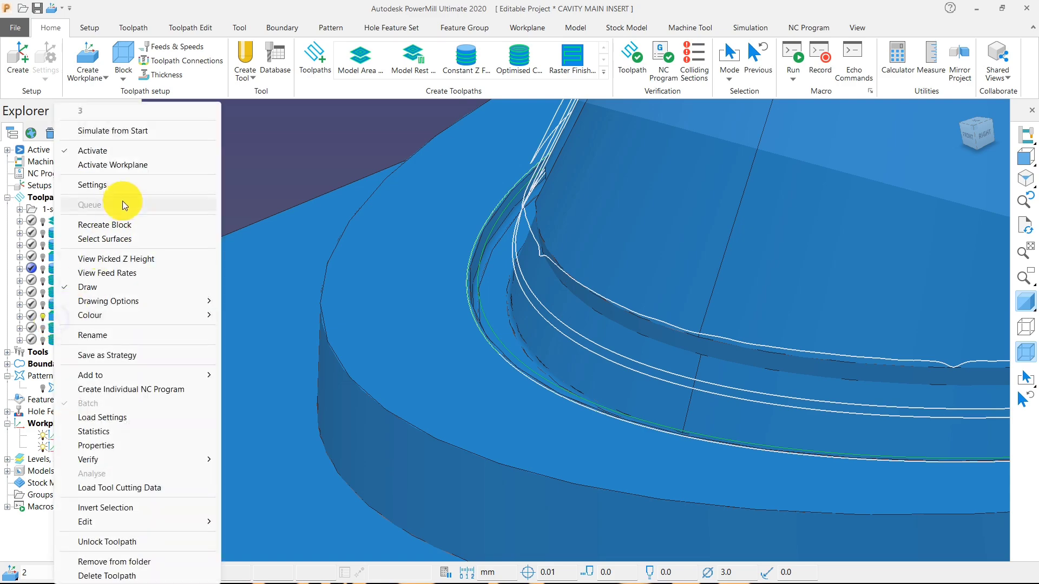
click(124, 190)
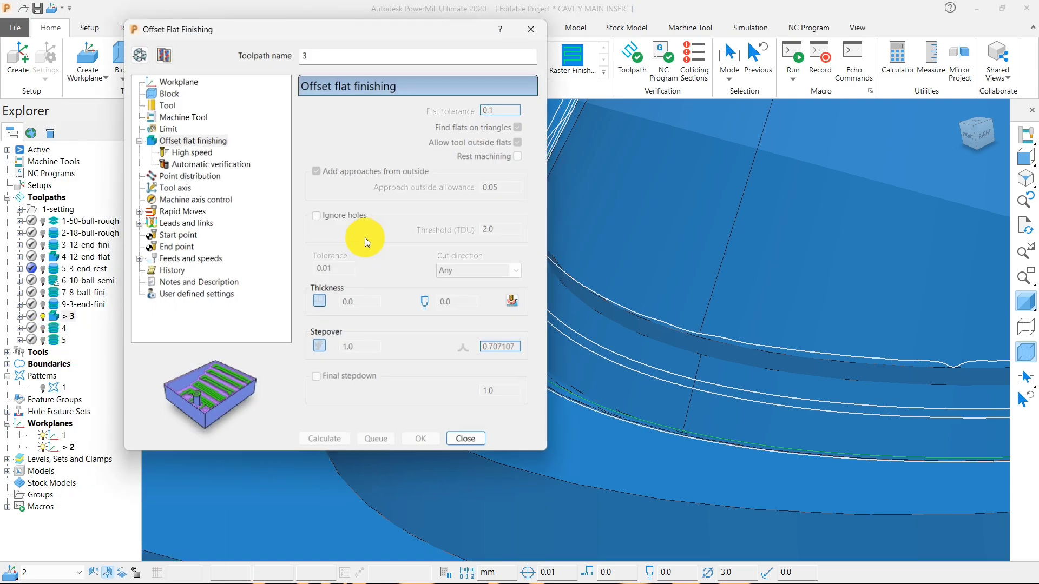
scroll(762, 330, down, 6)
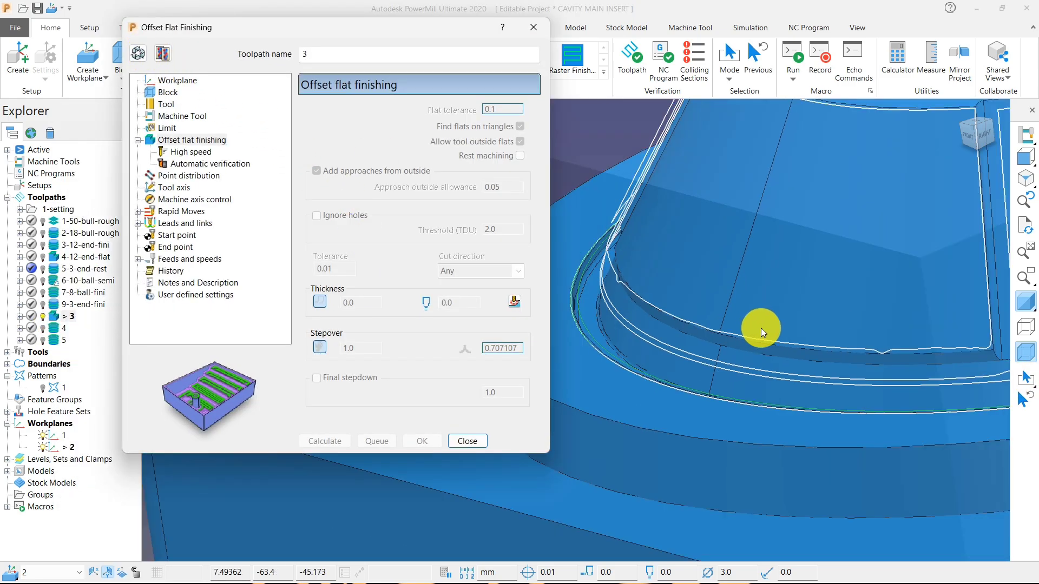
middle_drag(722, 298, 716, 348)
scroll(703, 357, up, 6)
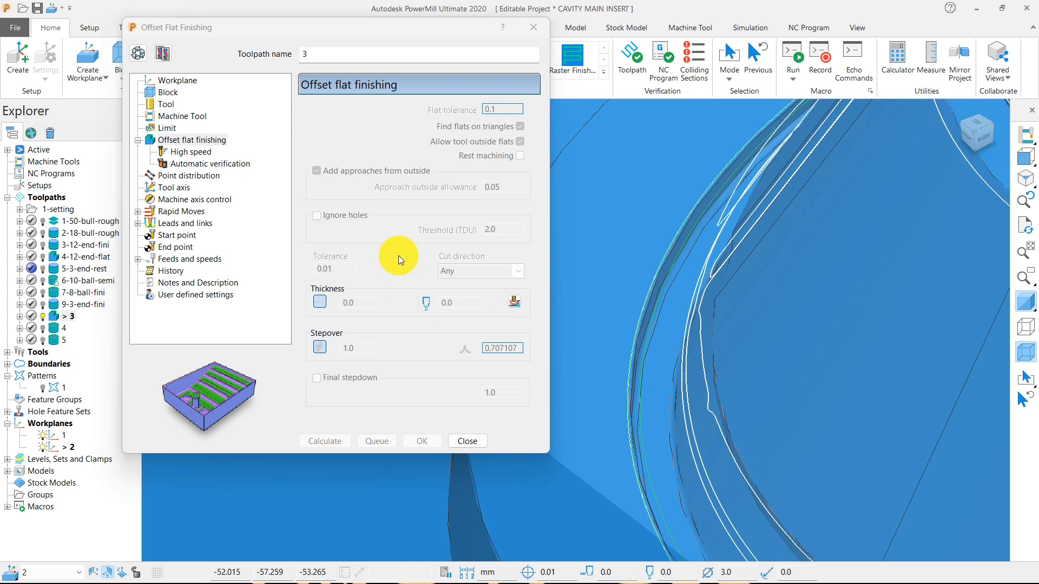
Reopen toolpath 3's settings for editing and enable rest machining referenced to toolpath 4-12-end-flat.
click(138, 53)
click(165, 128)
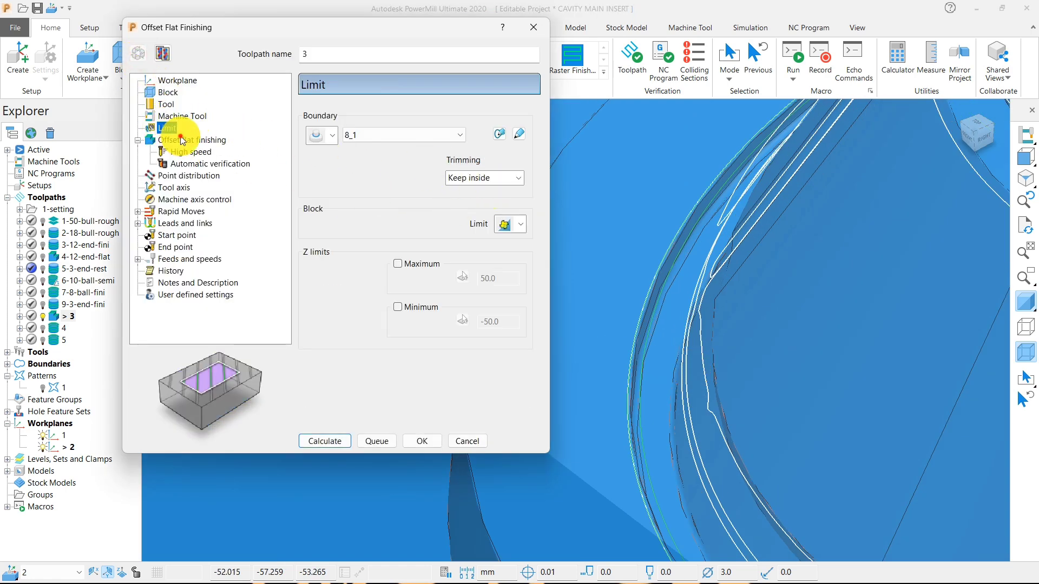
click(182, 139)
click(519, 155)
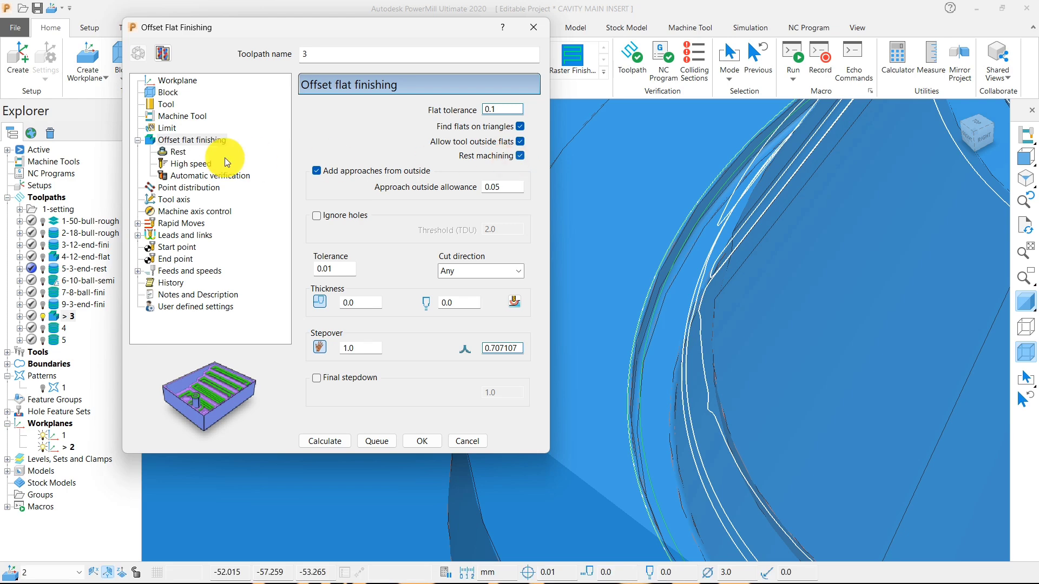
click(174, 151)
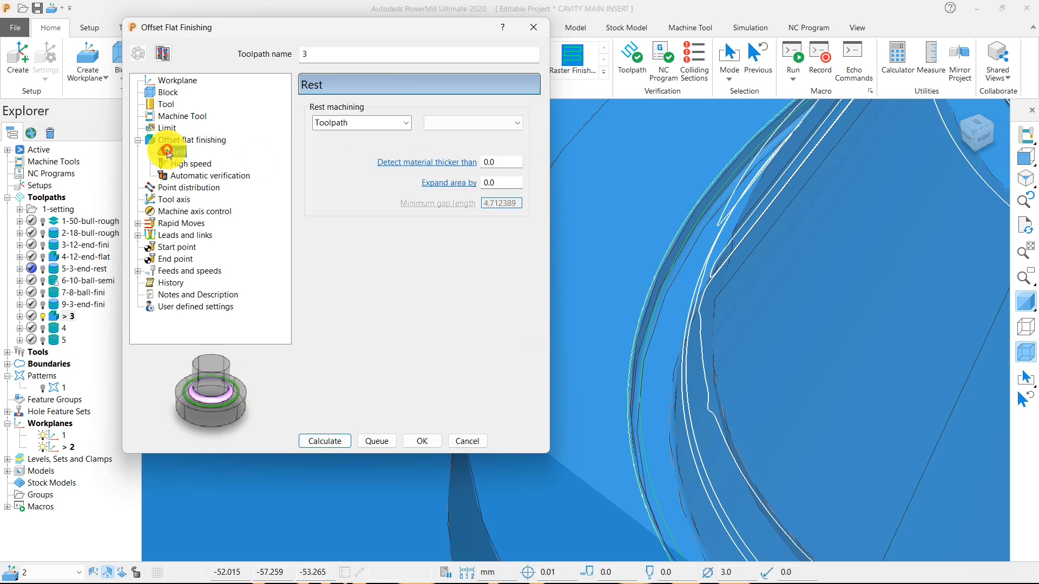
click(482, 124)
click(485, 222)
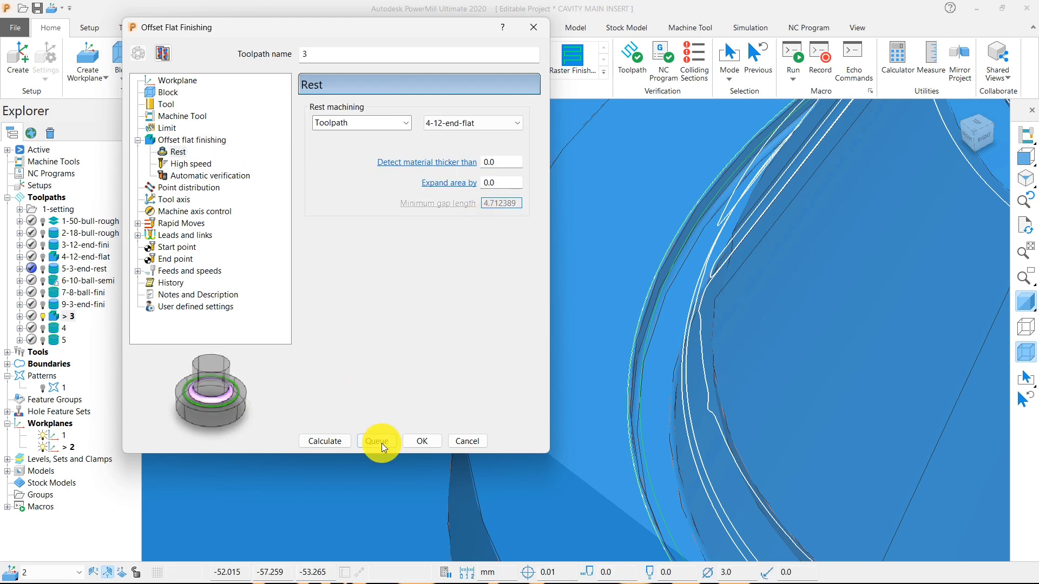
Clear the limiting boundary of toolpath 3 and recalculate the toolpath.
click(165, 116)
click(167, 129)
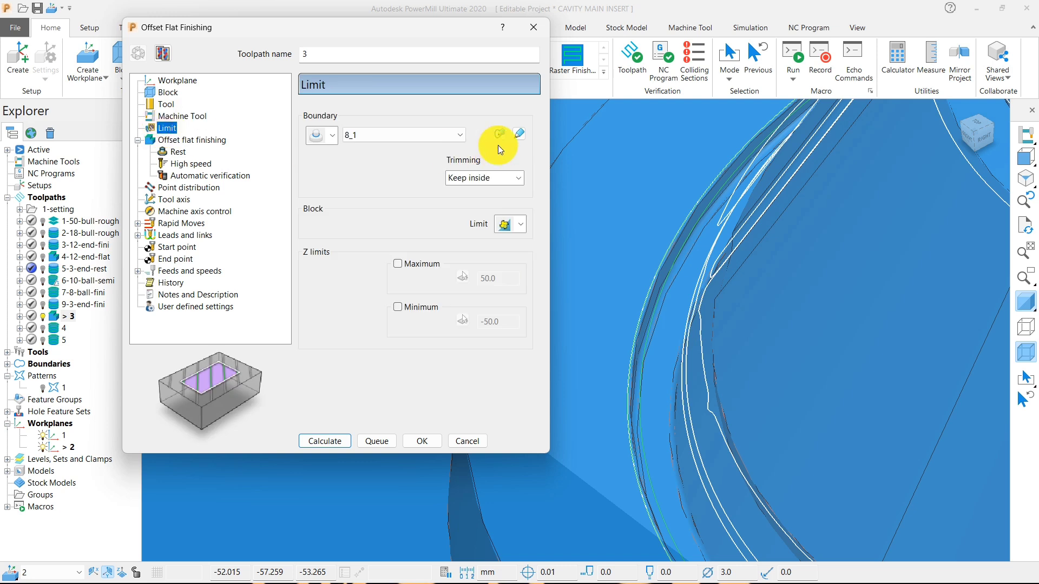
click(418, 136)
click(390, 148)
click(326, 439)
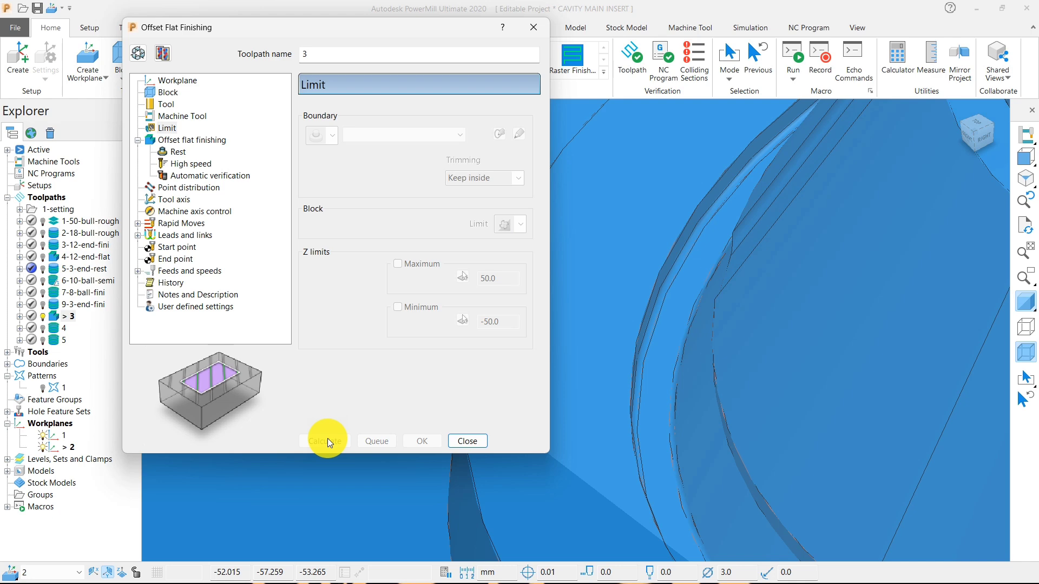
Close the settings and examine the recalculated toolpath 3 at the cone's foot and in the holes of the top face.
scroll(791, 301, down, 3)
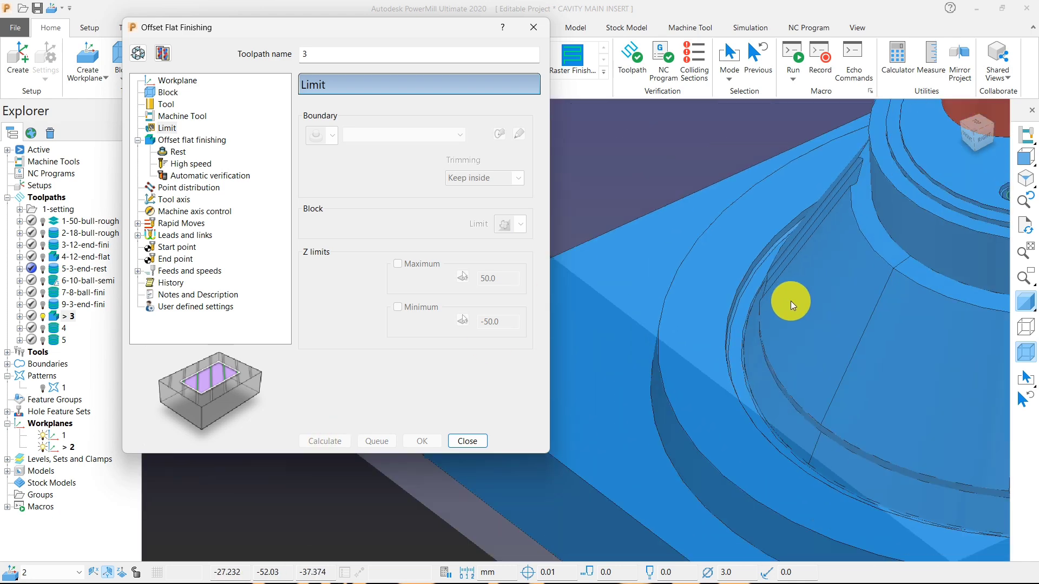
scroll(791, 301, down, 5)
scroll(892, 290, up, 8)
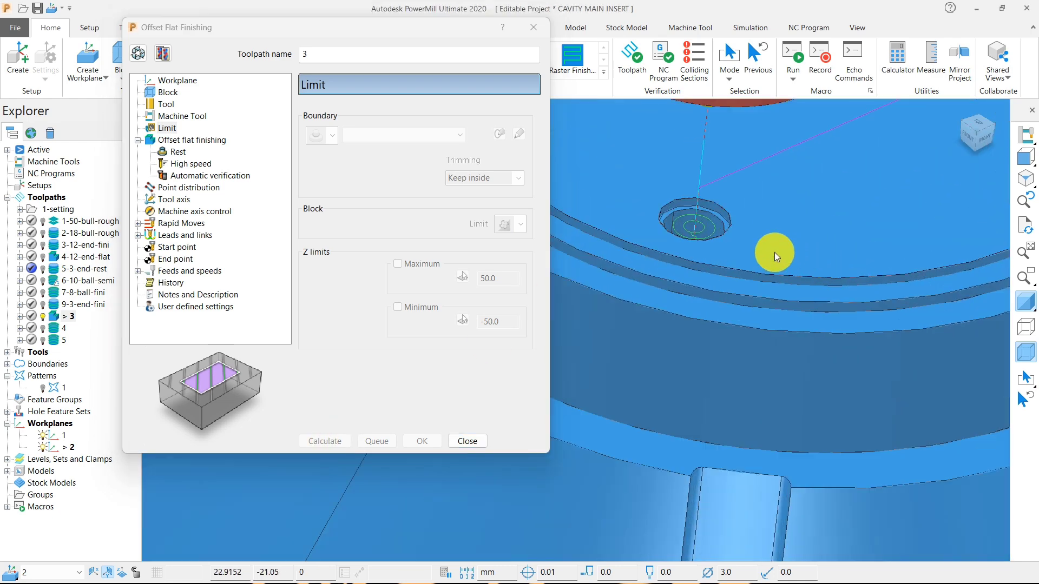
scroll(830, 261, down, 3)
click(467, 441)
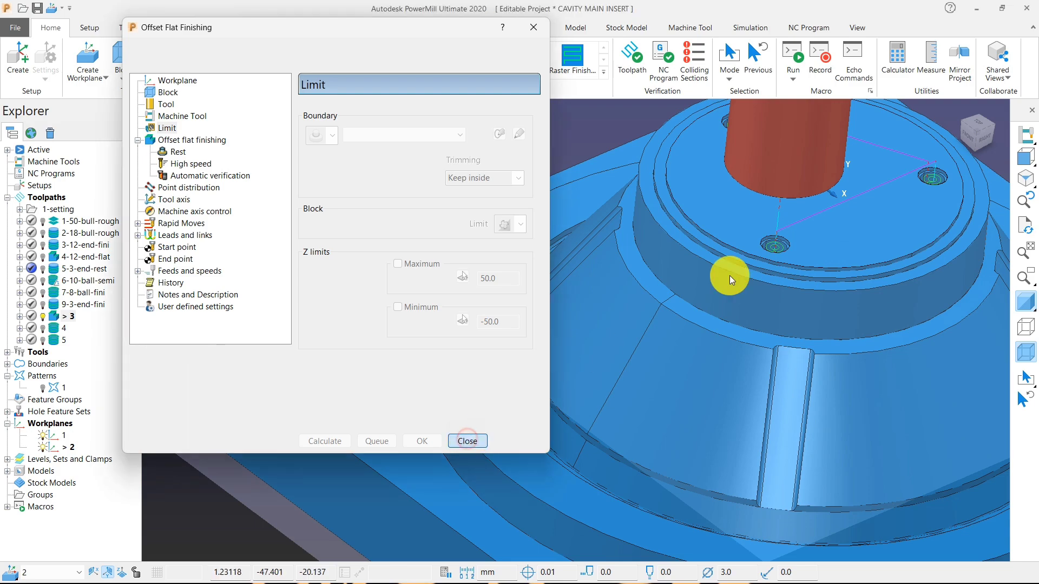
scroll(795, 238, up, 6)
scroll(729, 257, down, 4)
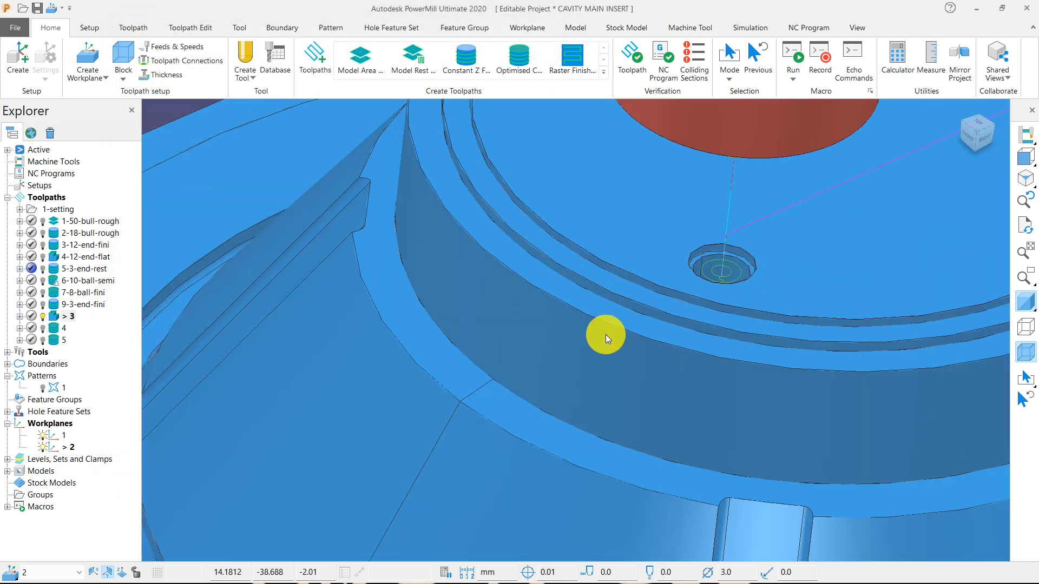
middle_drag(606, 335, 781, 338)
scroll(704, 268, down, 5)
scroll(648, 230, up, 8)
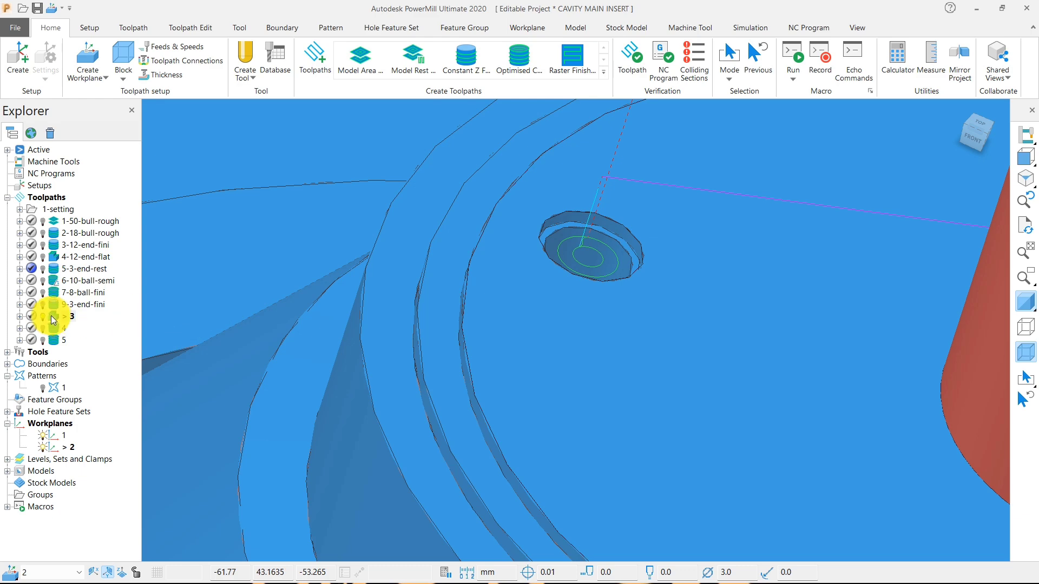
Deactivate and delete toolpath 3.
scroll(610, 303, down, 8)
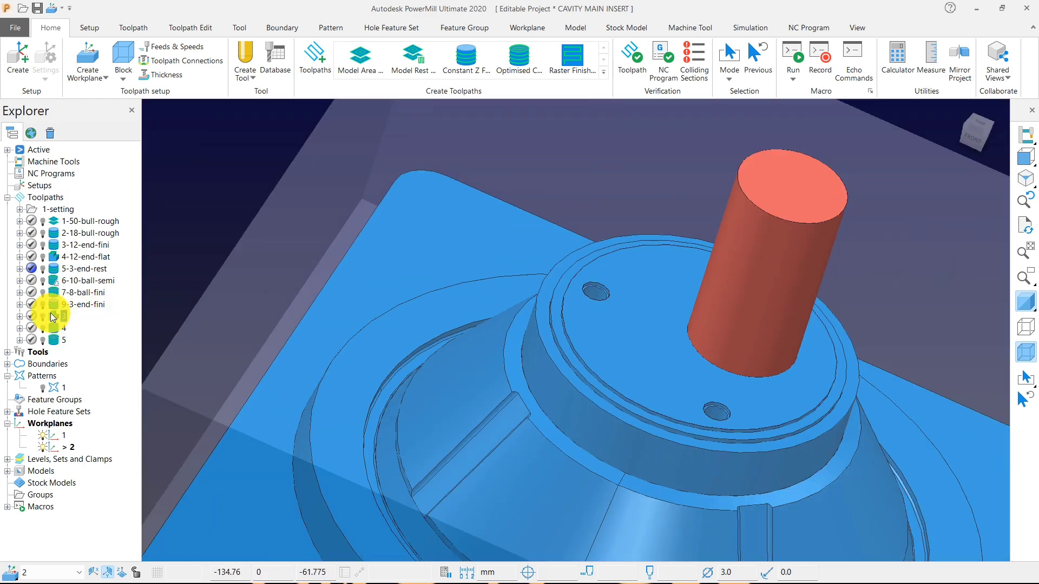
right_click(52, 316)
click(113, 576)
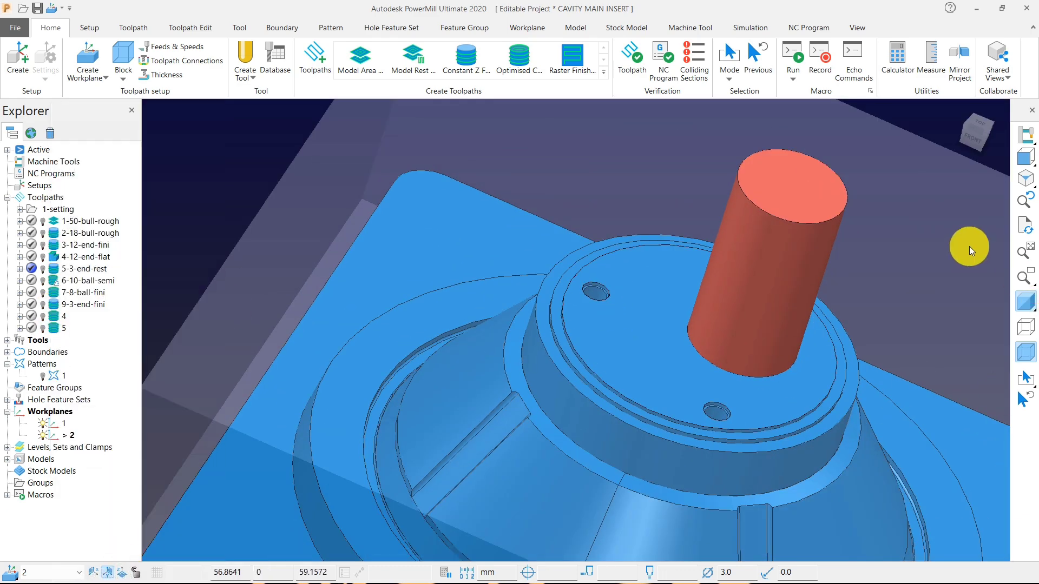
Measure the floor width of the groove at the cone's foot, viewed from above.
click(998, 158)
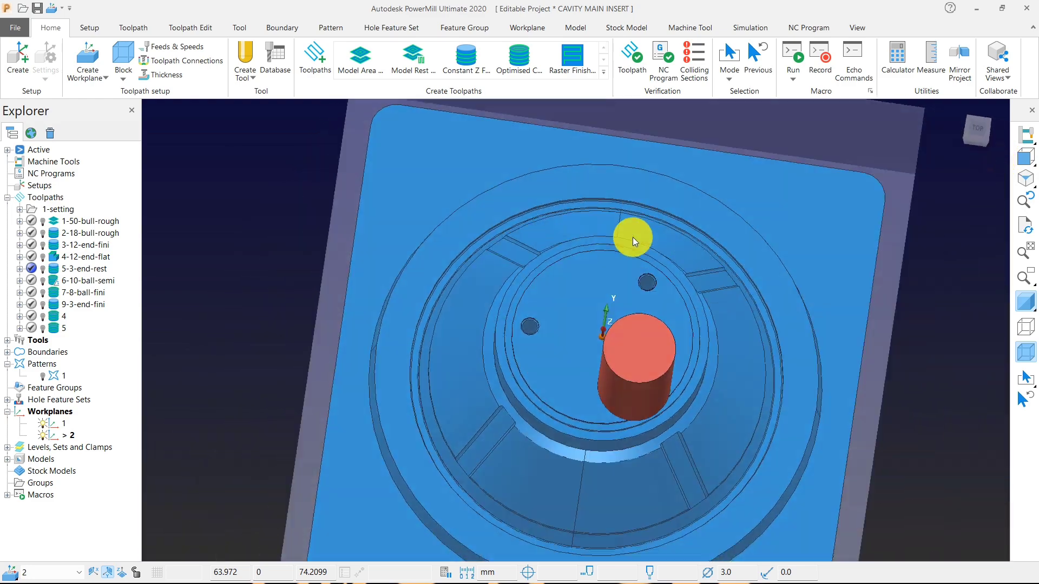
scroll(441, 342, up, 10)
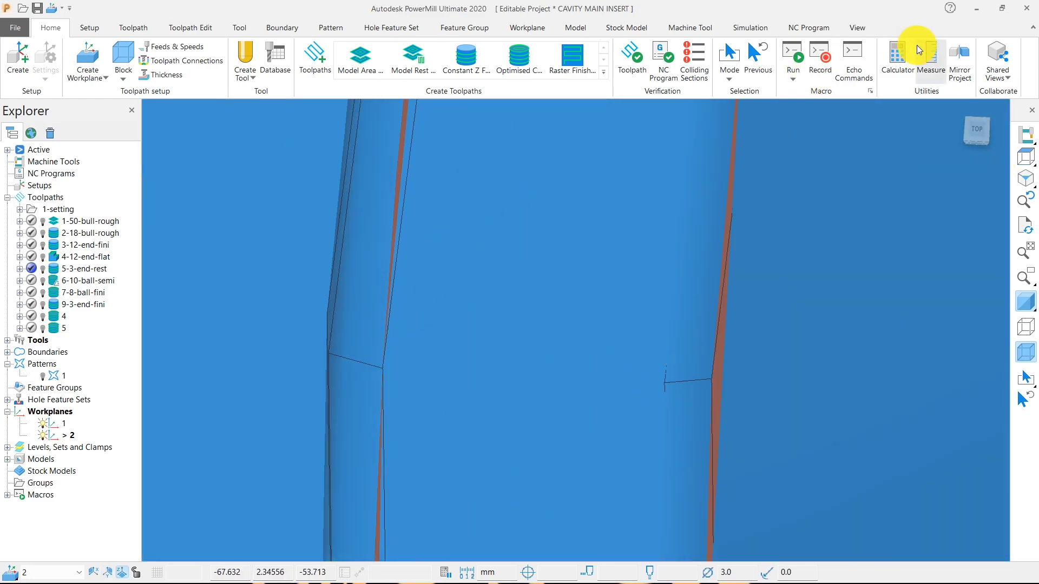
click(929, 56)
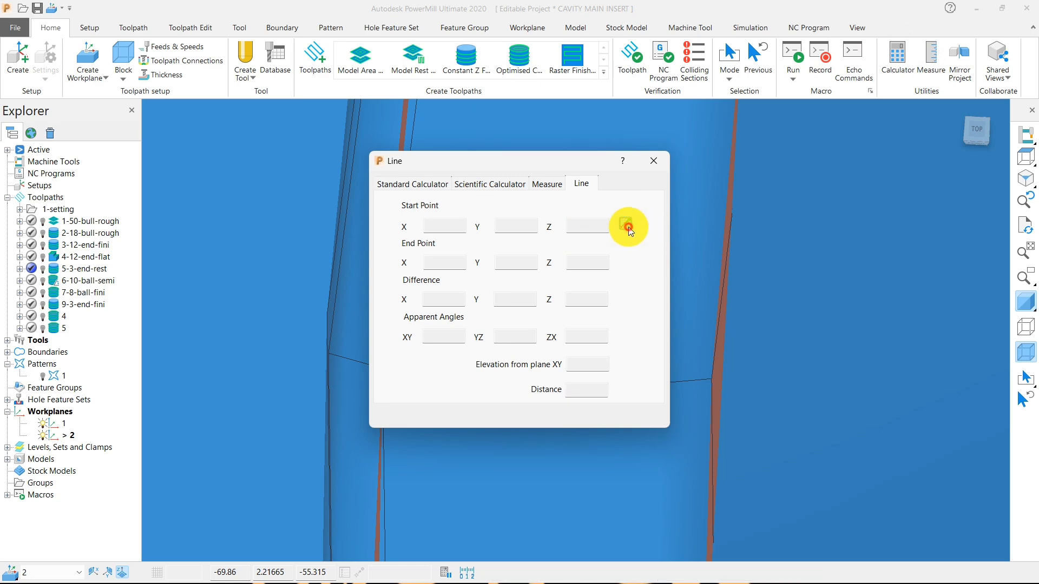
click(627, 227)
click(383, 368)
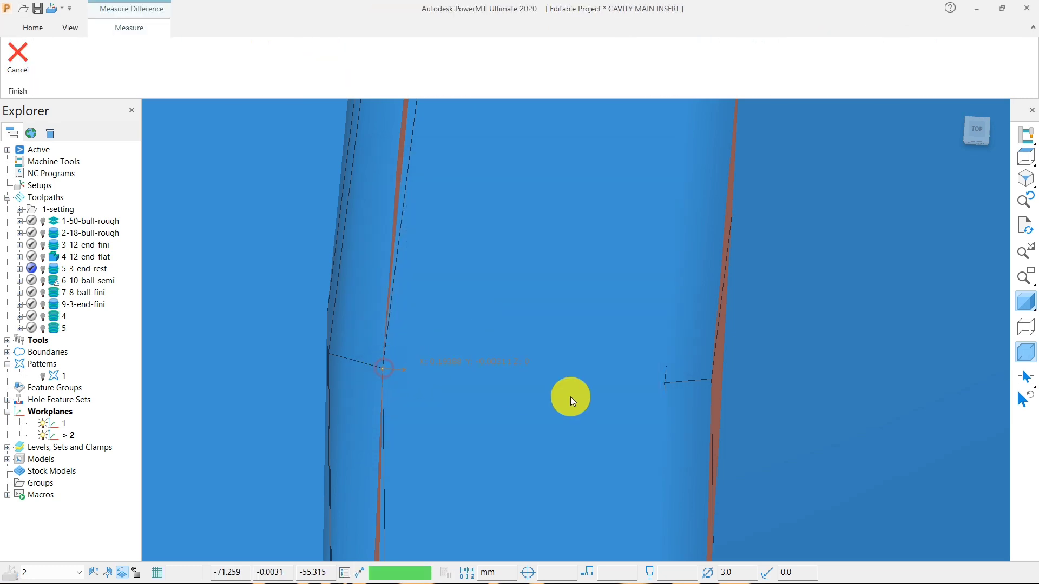
click(663, 384)
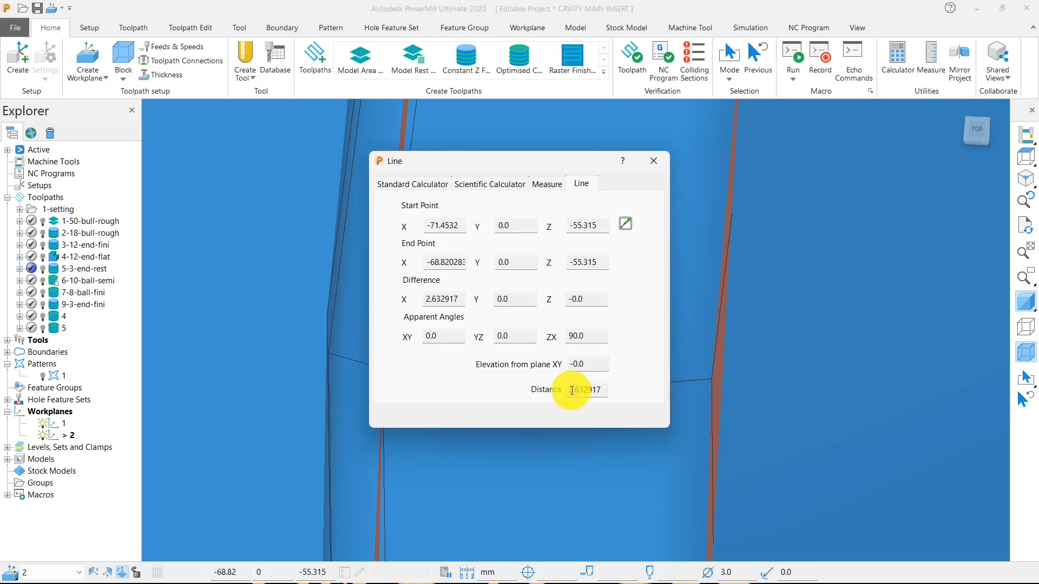
drag(572, 390, 614, 392)
click(653, 161)
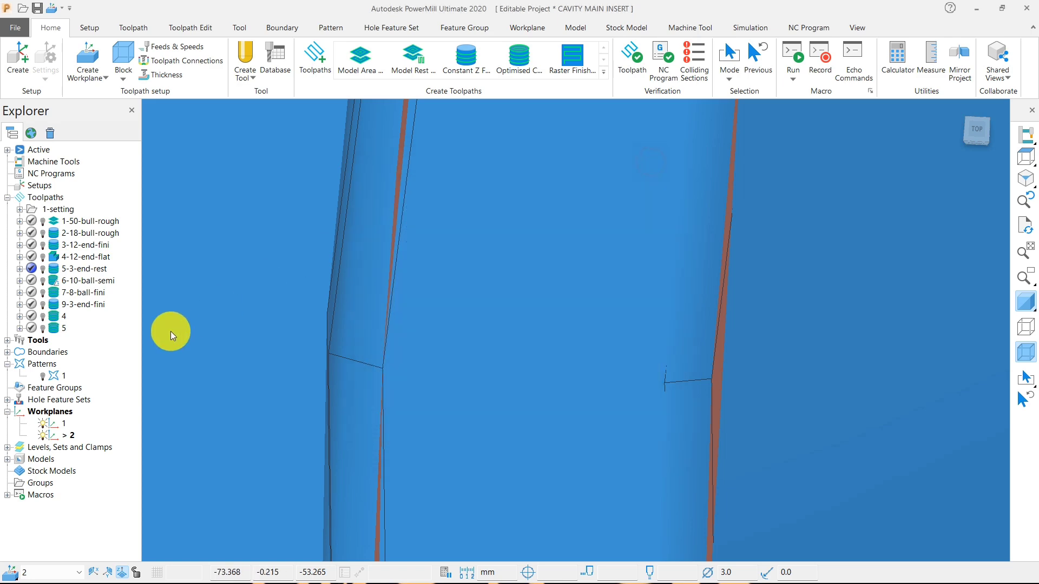
Activate toolpath 5 and compare its passes with those of 9-3-end-fini in the groove at the cone's foot.
double_click(55, 330)
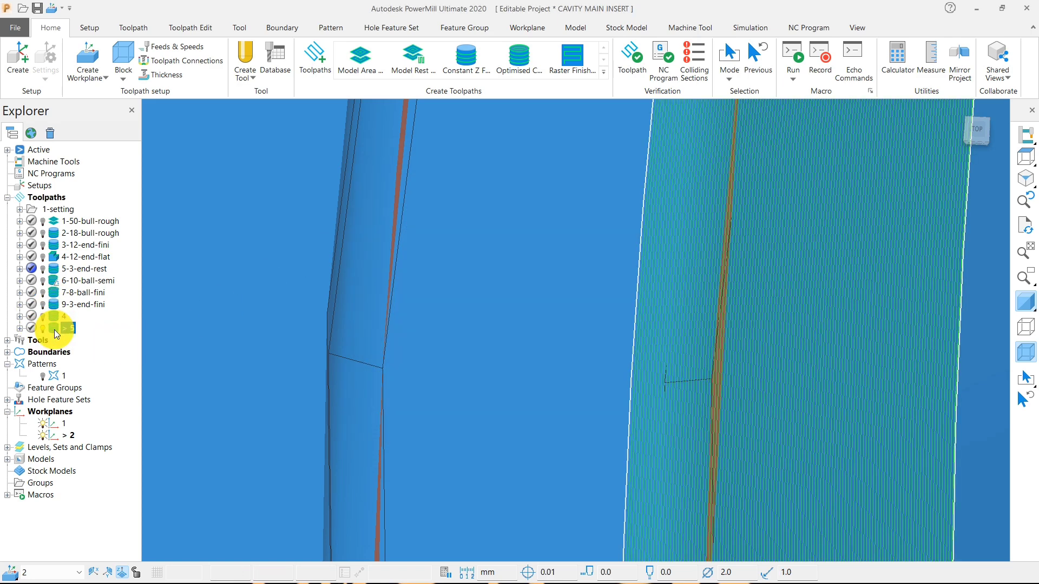
scroll(724, 417, up, 2)
scroll(580, 397, down, 2)
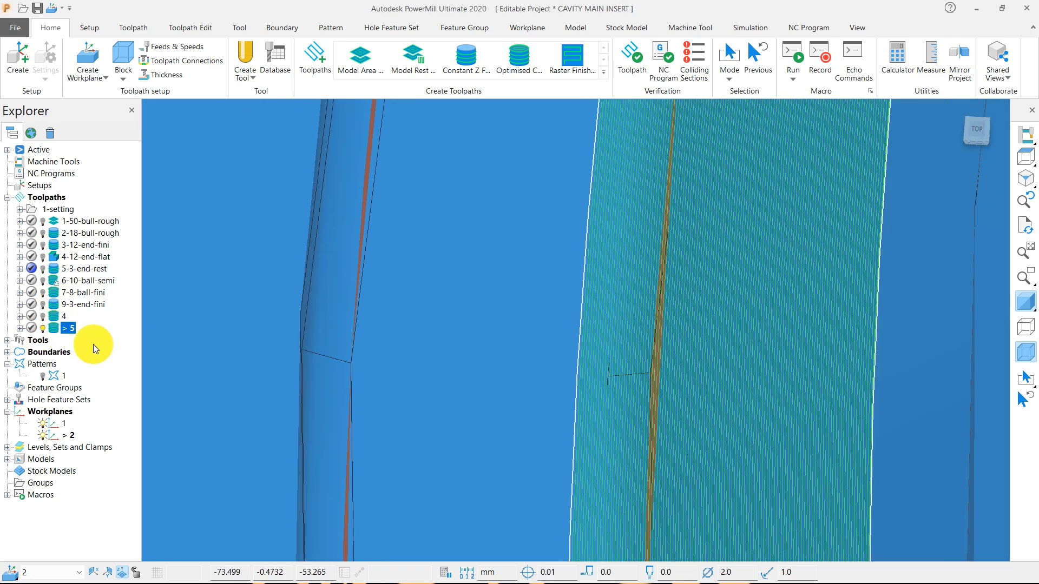
click(43, 304)
middle_drag(539, 415, 607, 246)
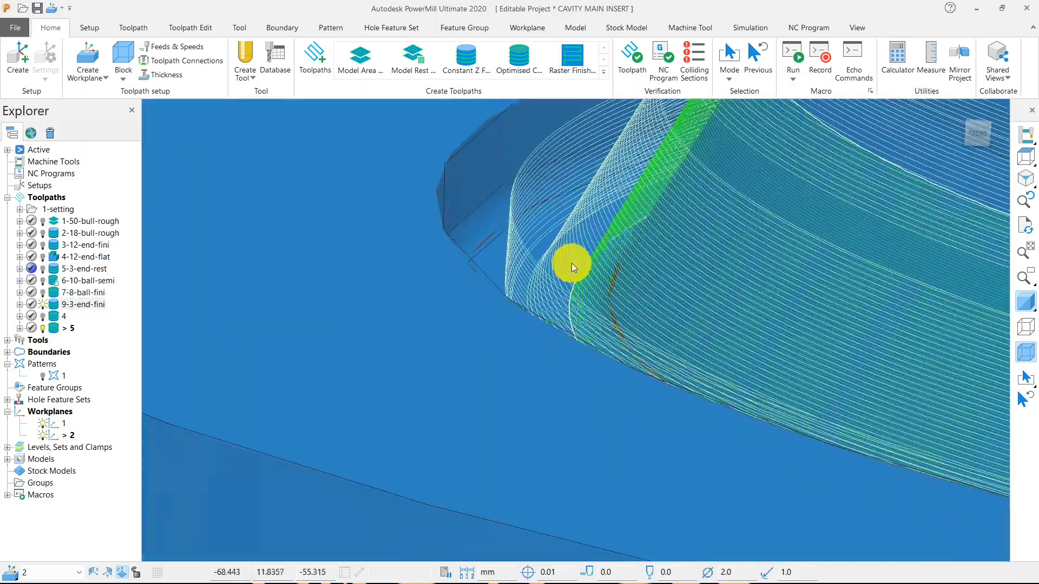
scroll(572, 263, up, 2)
middle_drag(552, 287, 422, 320)
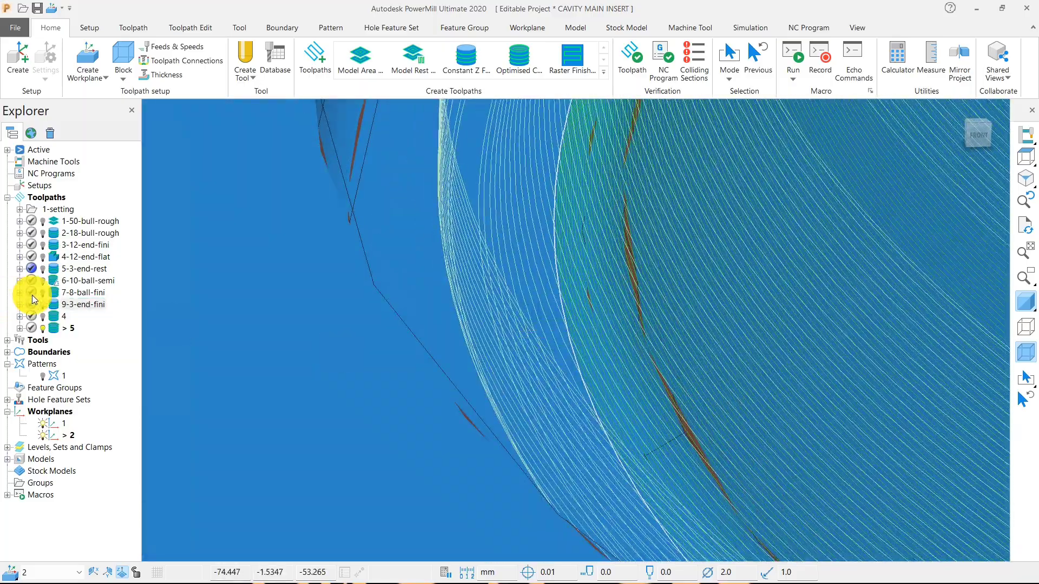
scroll(377, 369, down, 8)
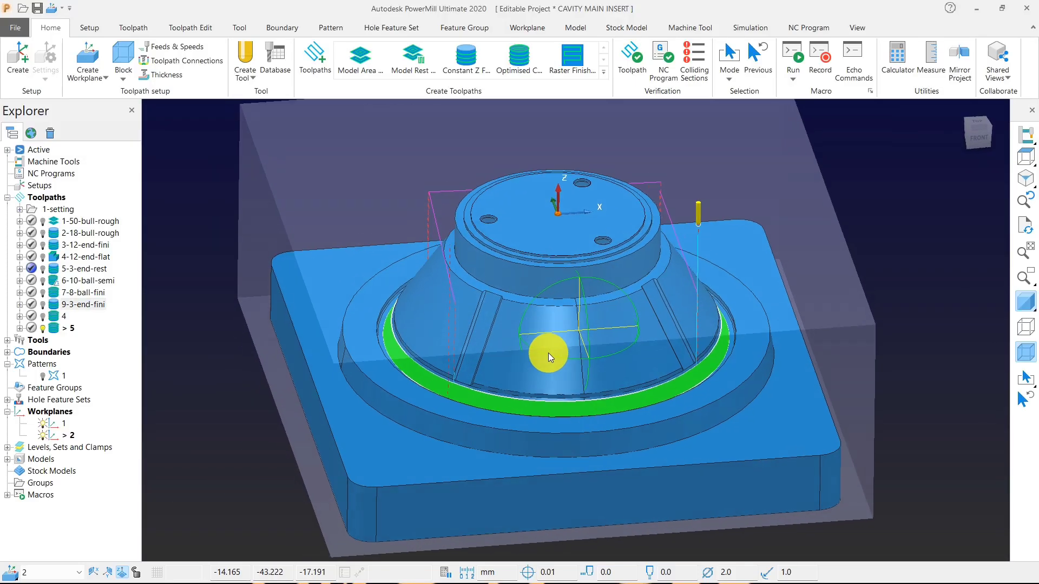
Examine the 9-3-end-fini passes around the cone, and leave both that toolpath and boundary 8 deactivated.
double_click(52, 303)
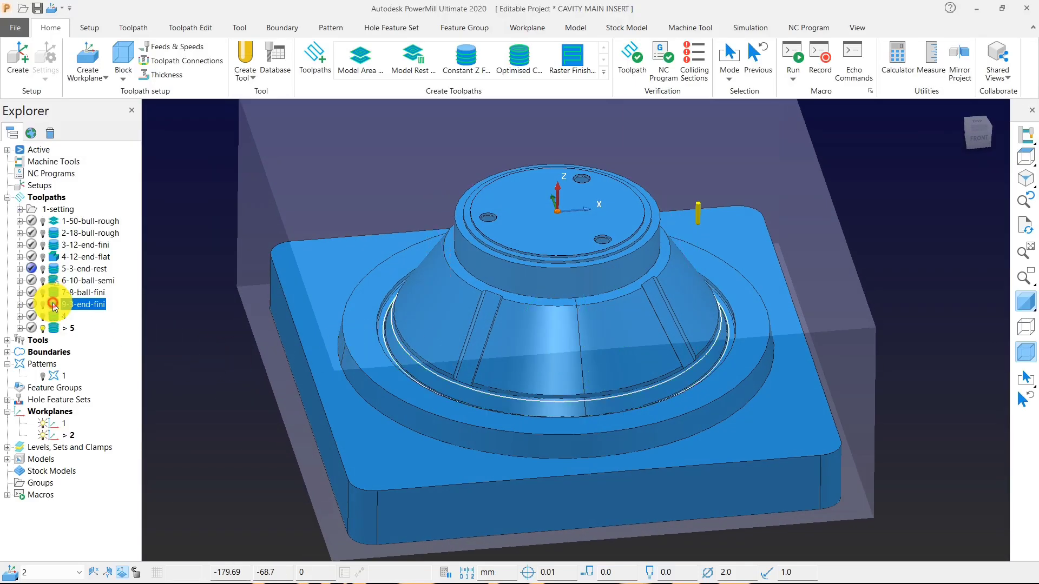
middle_drag(459, 261, 301, 289)
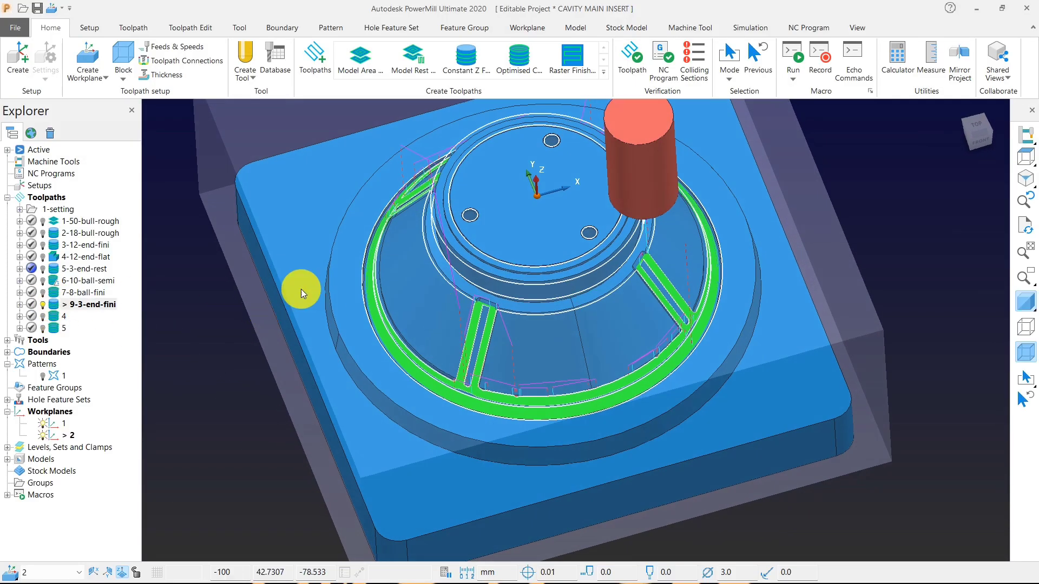
double_click(55, 306)
scroll(540, 219, up, 5)
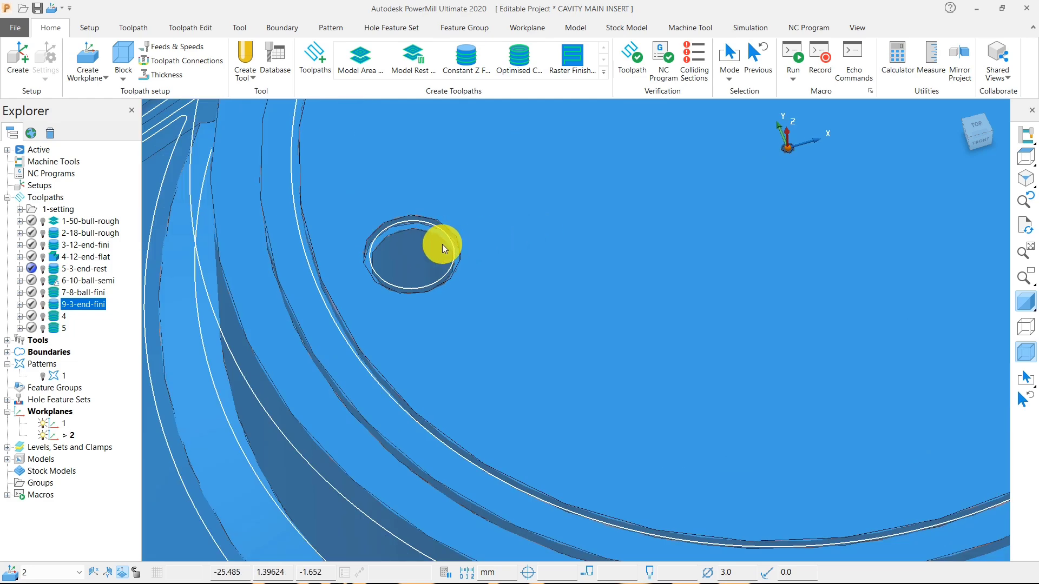
click(8, 353)
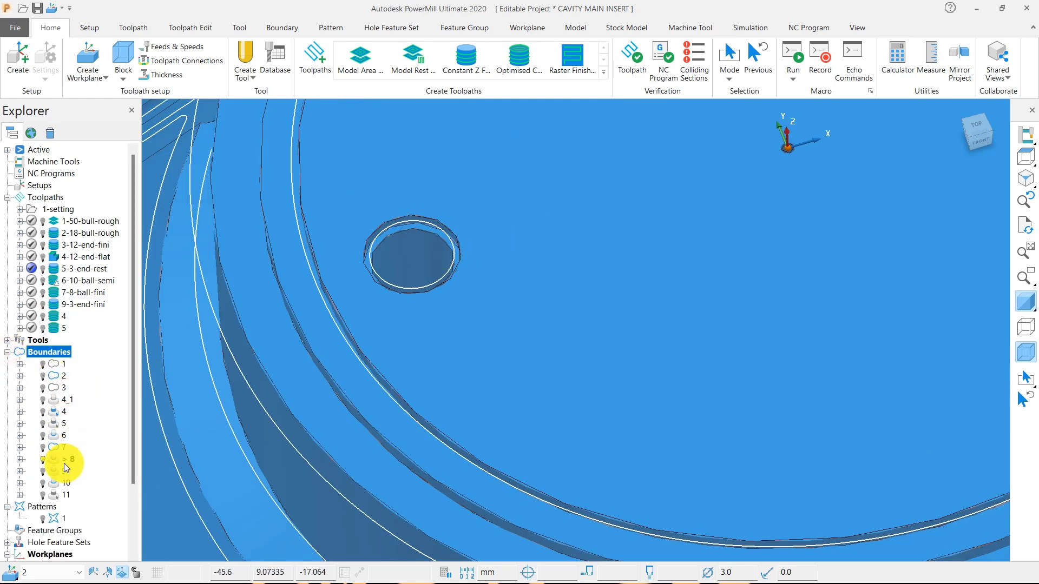
scroll(491, 450, down, 5)
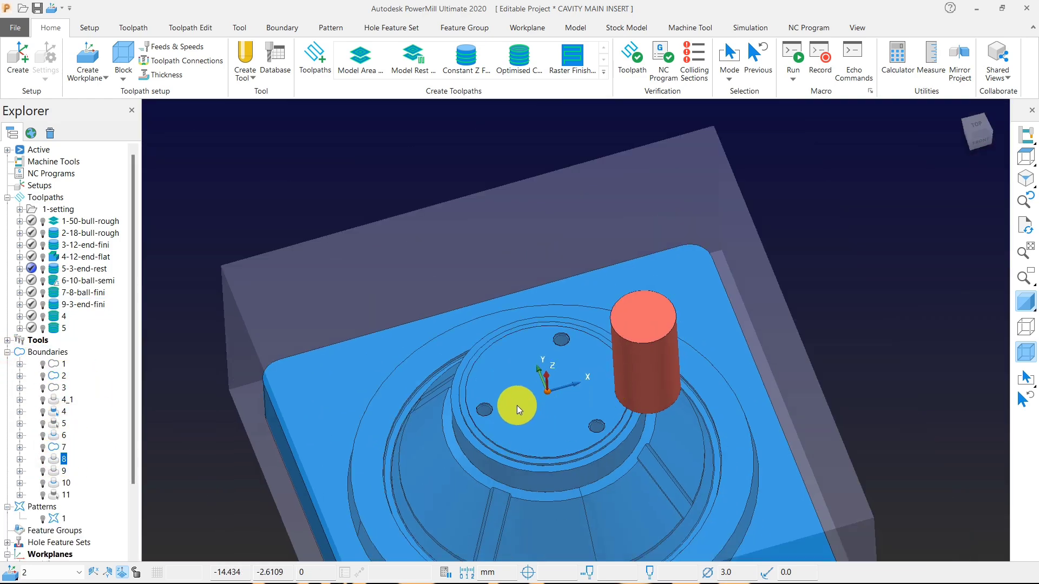
Create a user-defined boundary from the flat circular face on top of the cone.
click(518, 405)
right_click(347, 162)
mouse_move(438, 196)
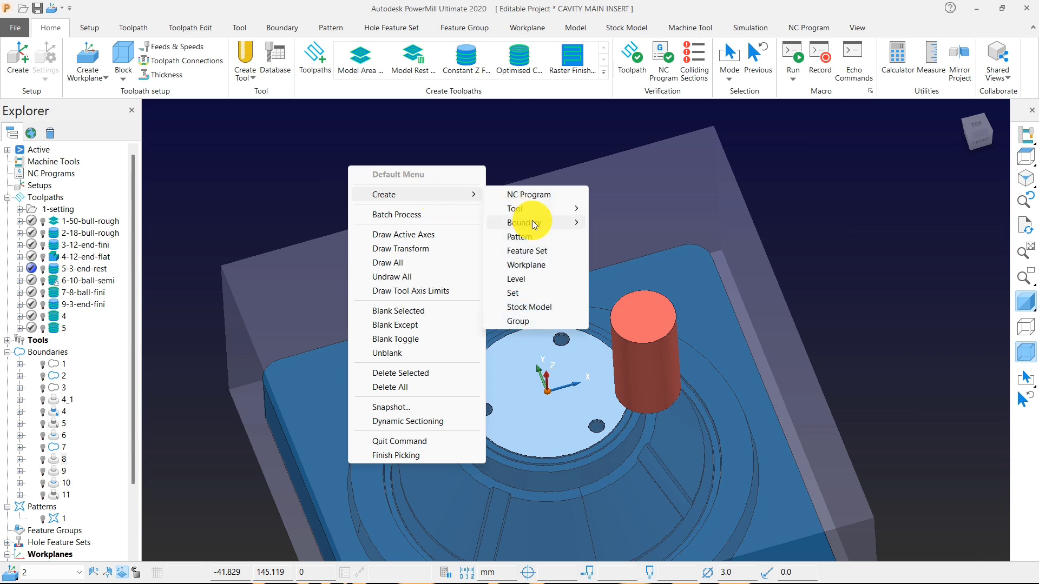
mouse_move(534, 224)
click(638, 362)
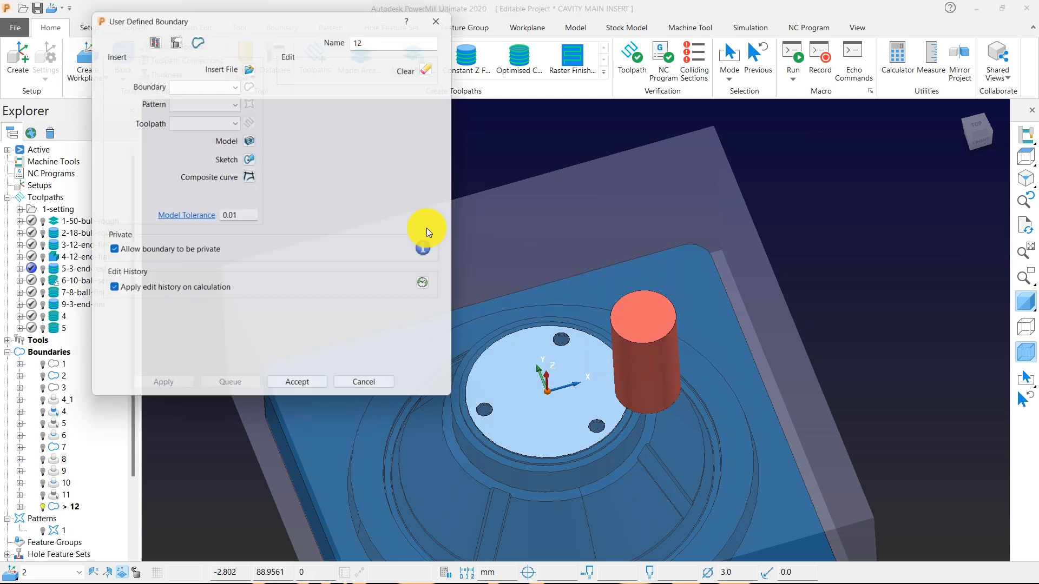
click(250, 137)
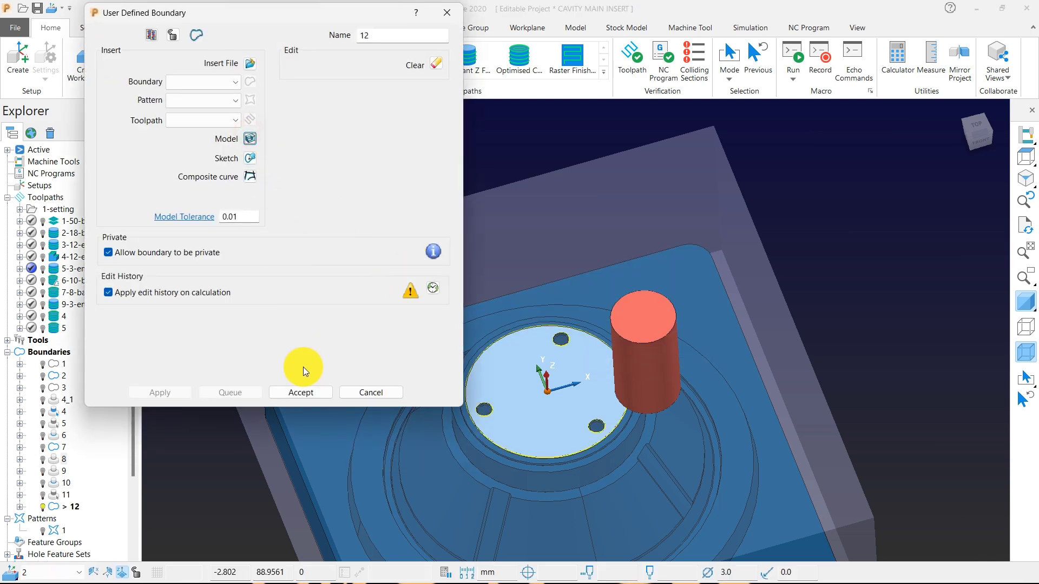
click(312, 393)
Unshade the model, delete the three small hole loops from the new boundary, and shade the model again to check a hole.
click(1024, 302)
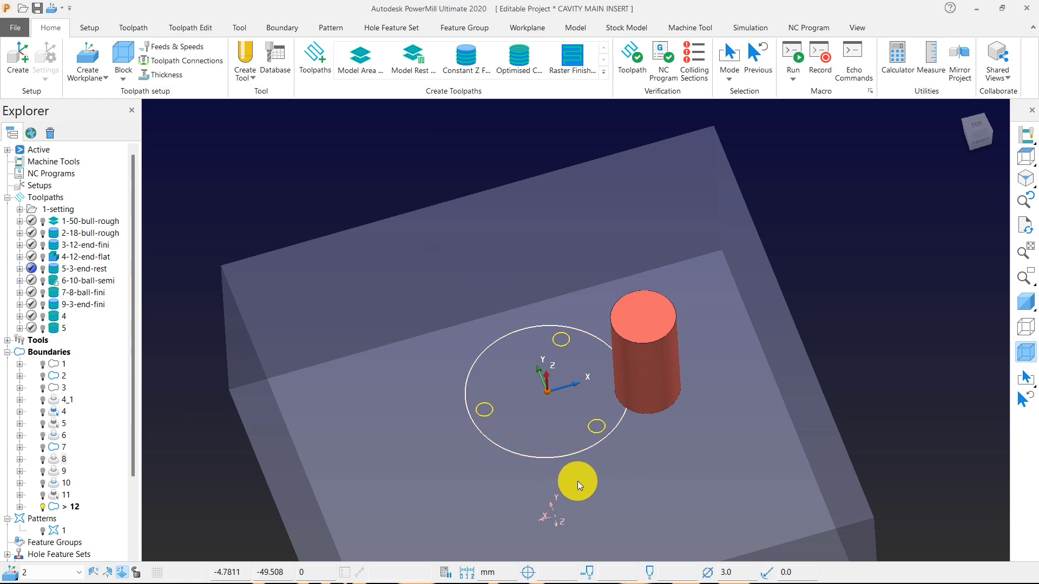
key(Delete)
click(1024, 306)
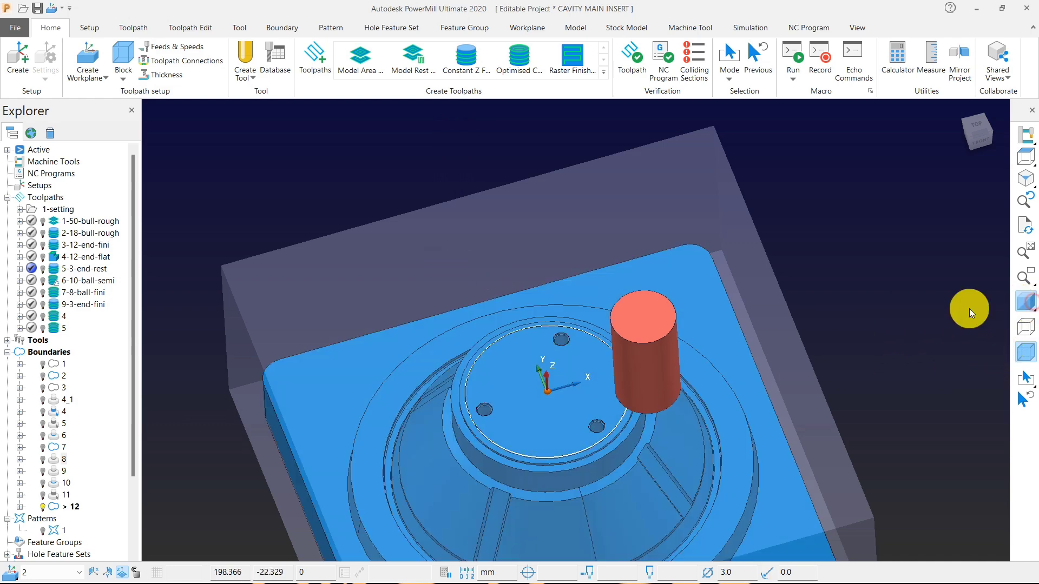
scroll(495, 403, up, 4)
scroll(479, 421, up, 3)
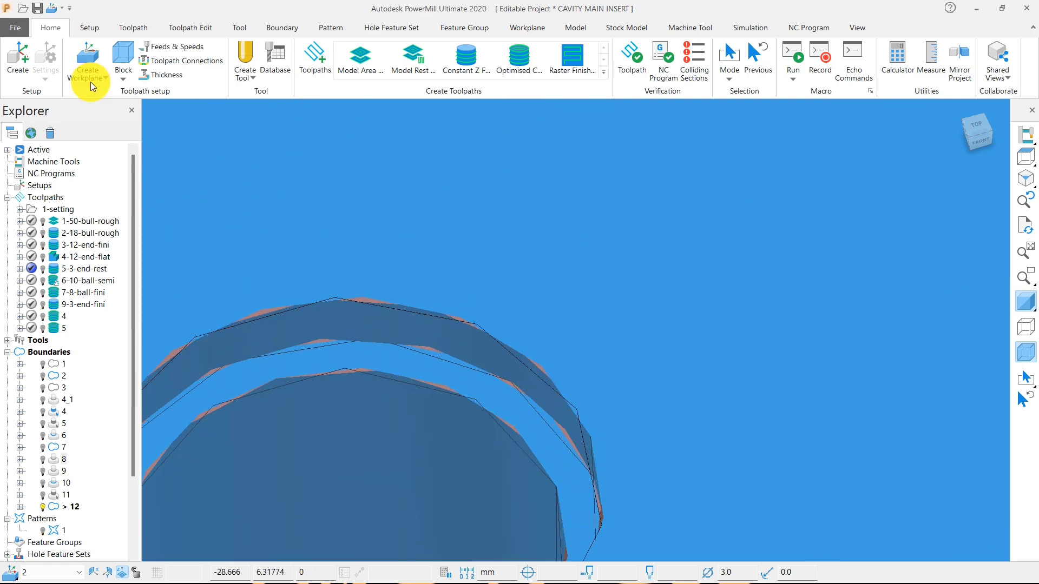
Set the block's minimum Z to -0.9 and lock that limit.
click(123, 54)
double_click(74, 246)
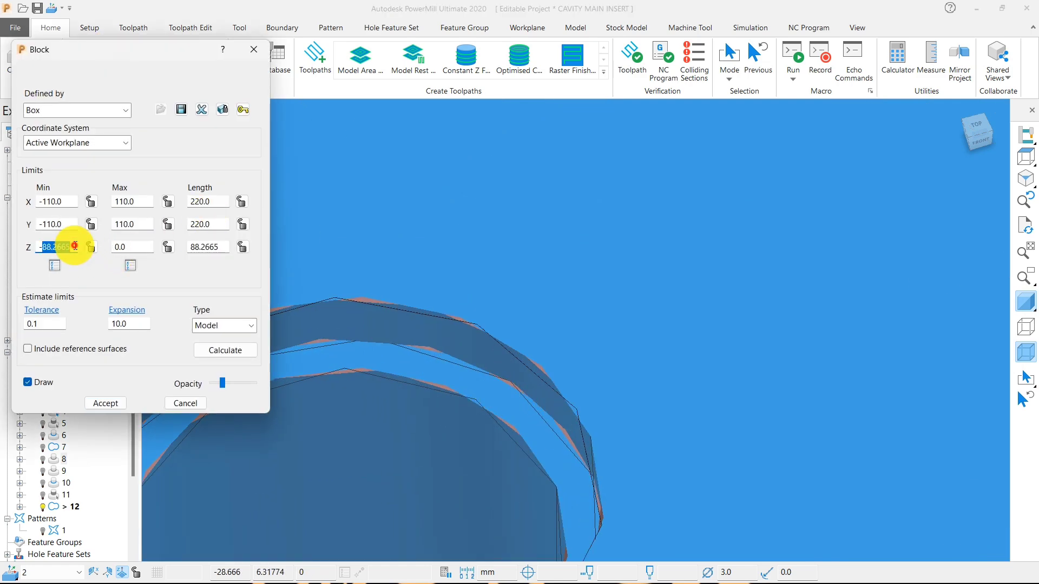
text(9)
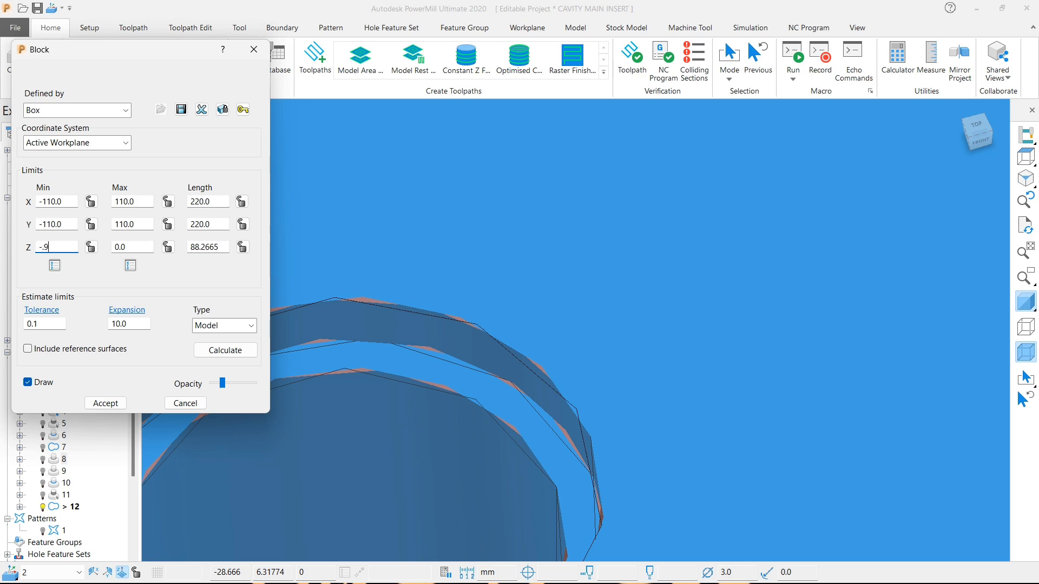
click(91, 247)
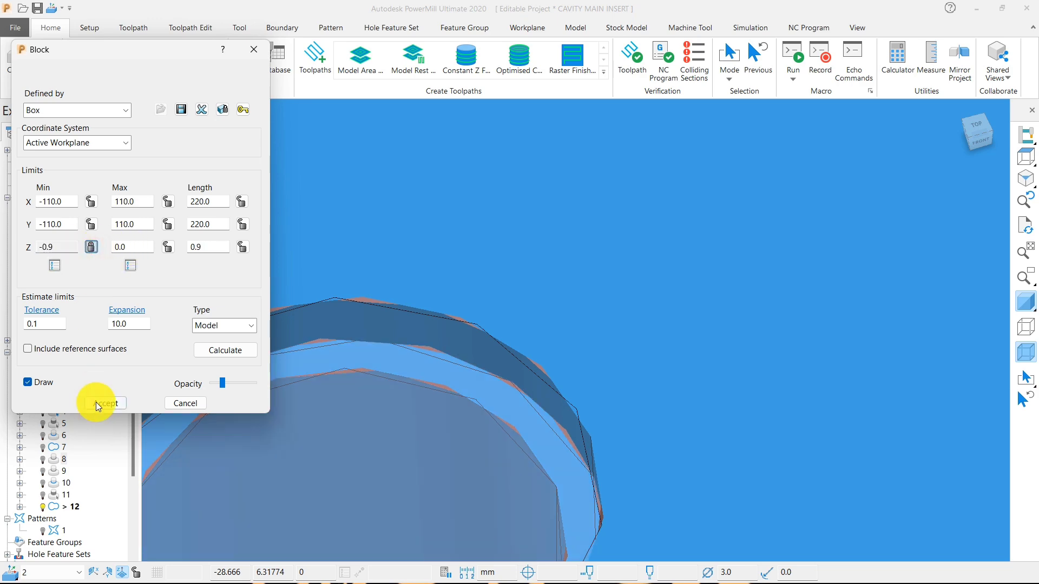
click(103, 403)
scroll(452, 373, down, 5)
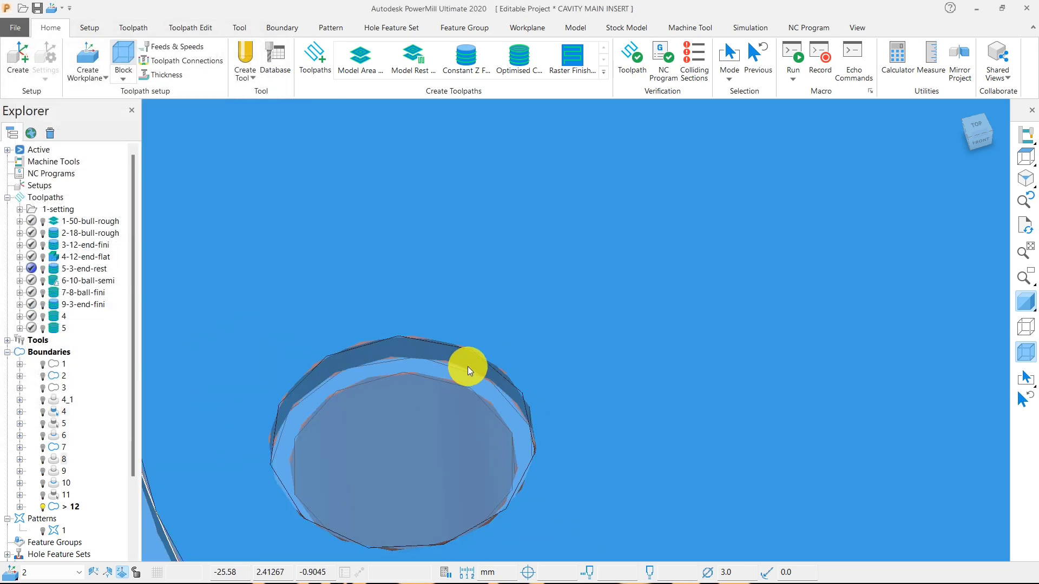
Recalculate the block's unlocked limits from the model and check its extent around the top of the cone.
click(124, 64)
click(224, 349)
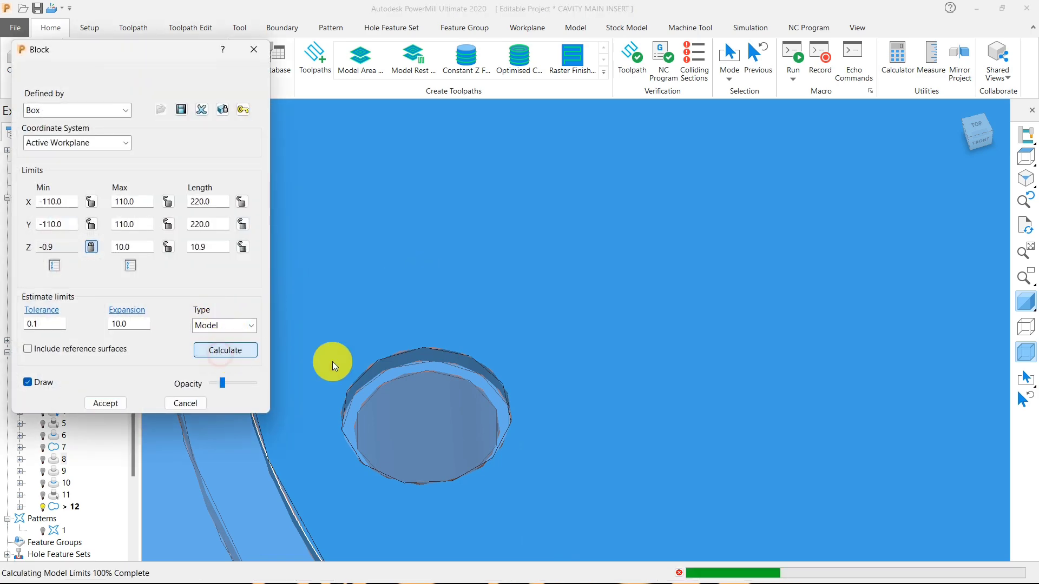
scroll(517, 369, down, 8)
middle_drag(523, 370, 498, 250)
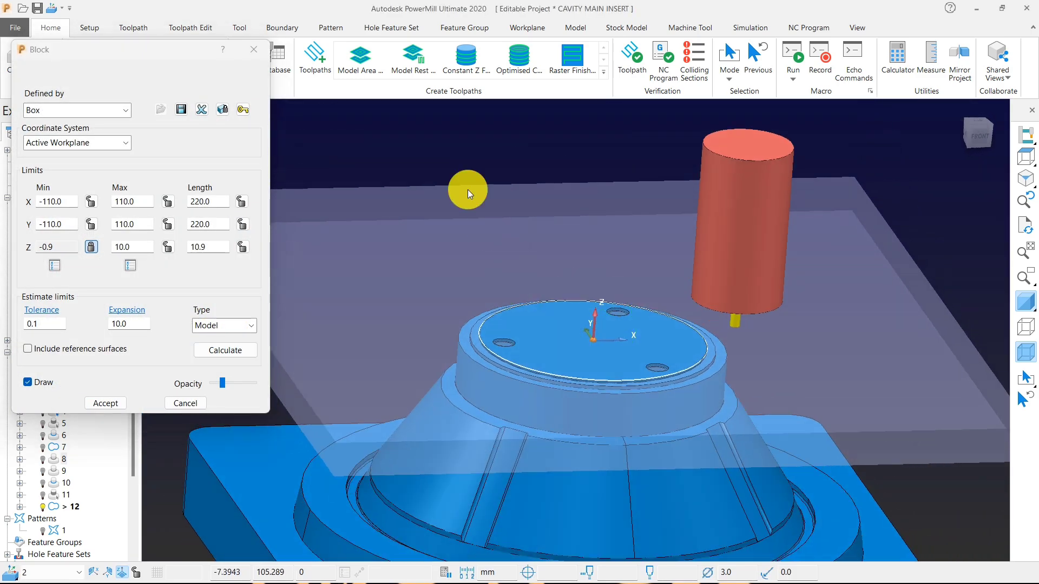
Calculate a spiral Constant Z finishing toolpath with 0.01 tolerance, 0.0 thickness and 0.1 minimum stepdown, checking the block depth from the front.
click(465, 60)
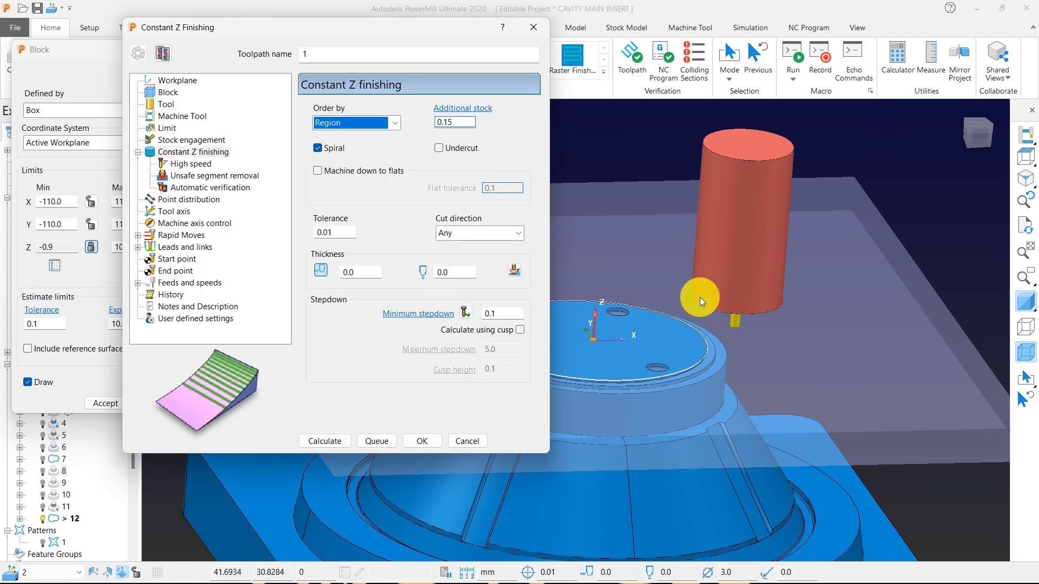
middle_drag(700, 297, 735, 223)
mouse_move(1031, 161)
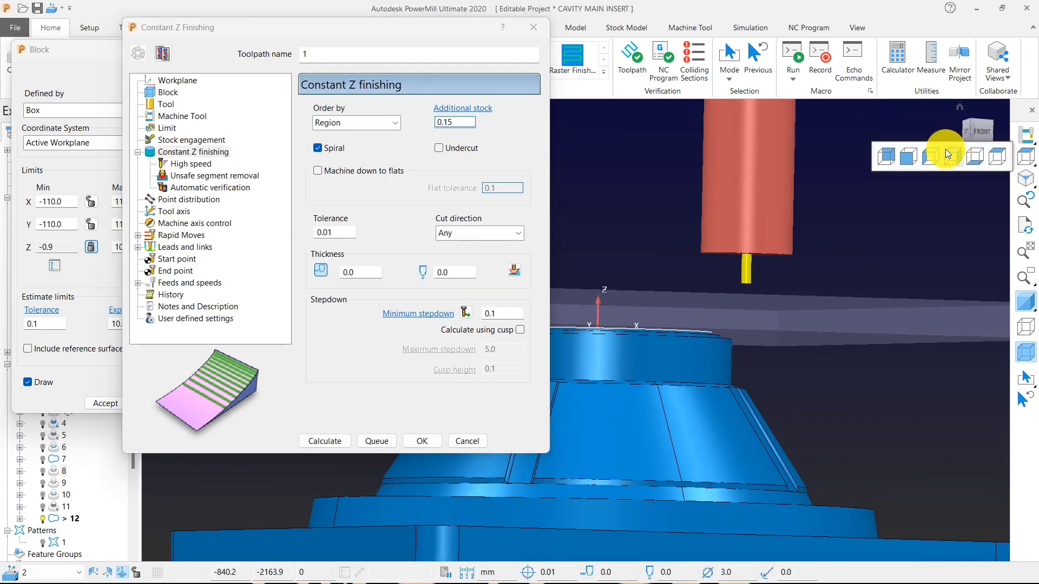
click(905, 154)
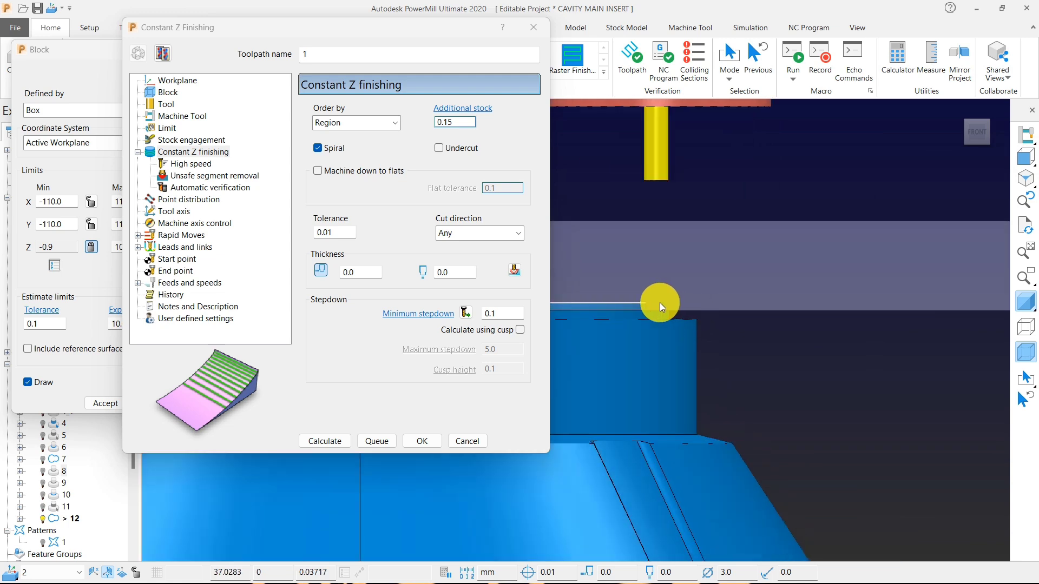
scroll(661, 303, up, 5)
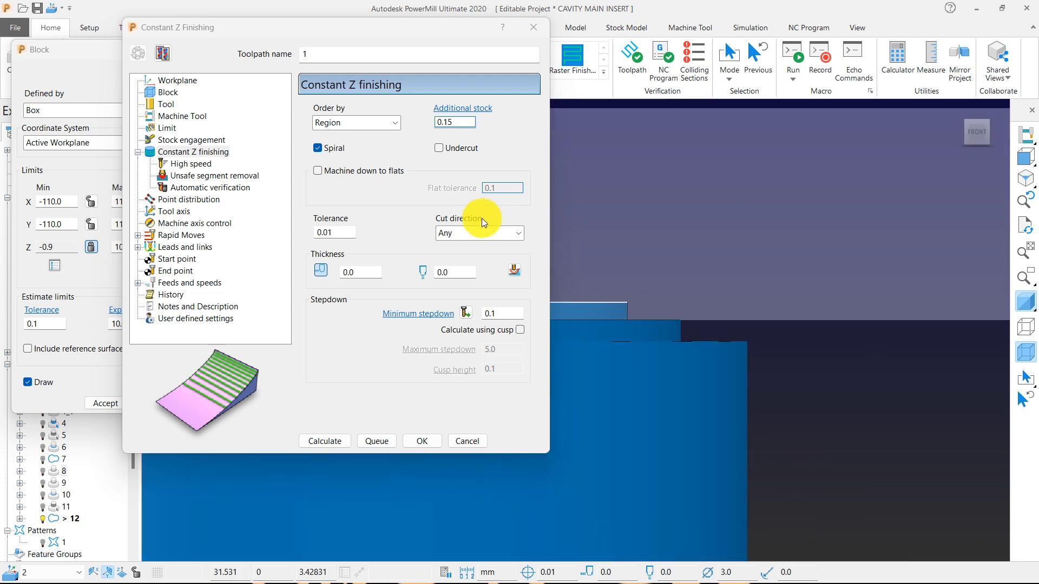
double_click(498, 313)
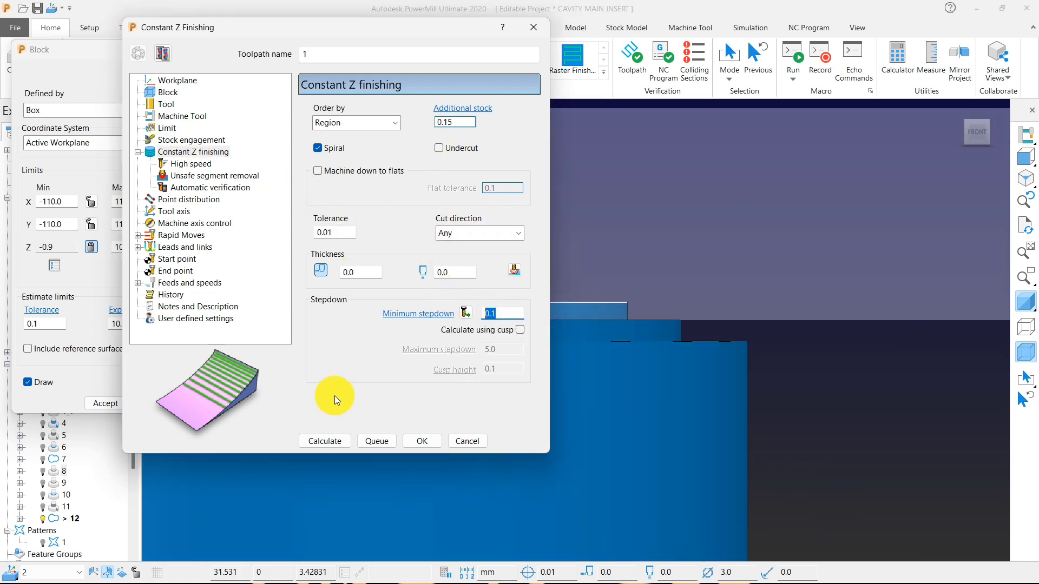
click(328, 445)
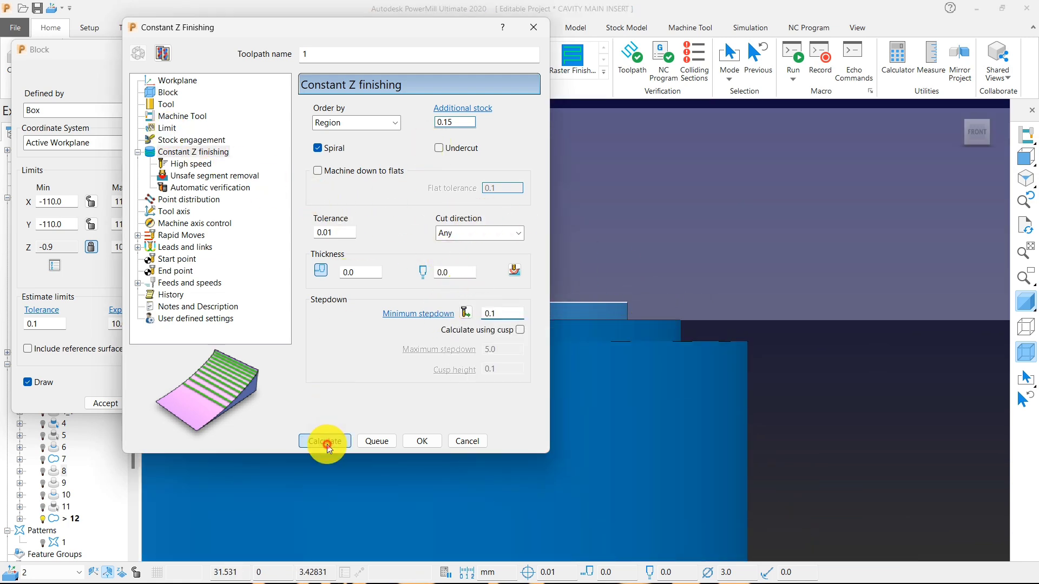
click(470, 442)
Accept the block and move the new Constant Z toolpath directly below 9-3-end-fini in the toolpath order.
click(108, 394)
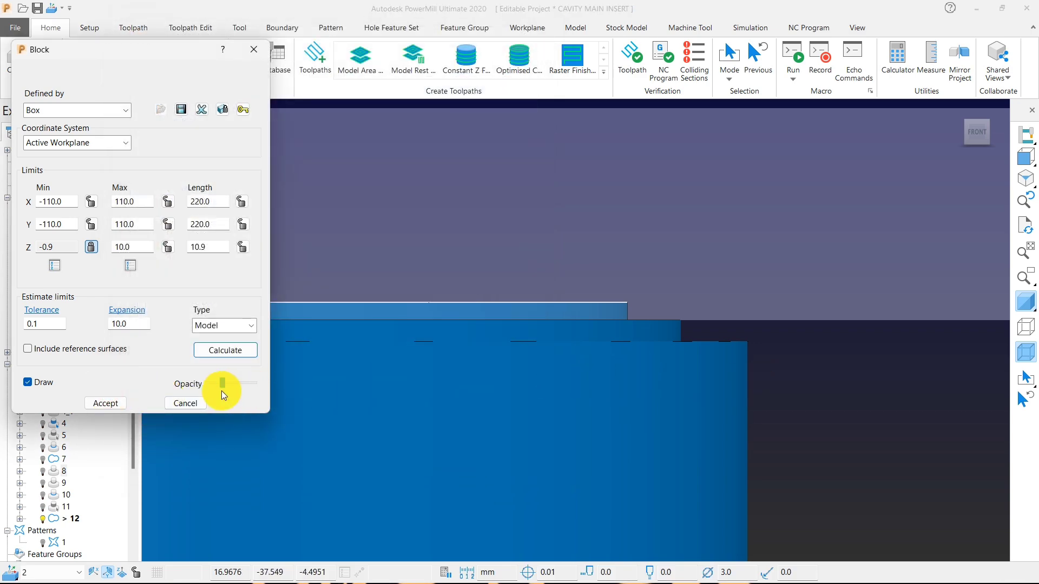
click(102, 404)
scroll(694, 382, down, 5)
mouse_move(694, 382)
middle_down()
mouse_move(499, 393)
mouse_move(706, 384)
middle_up()
drag(54, 342, 62, 318)
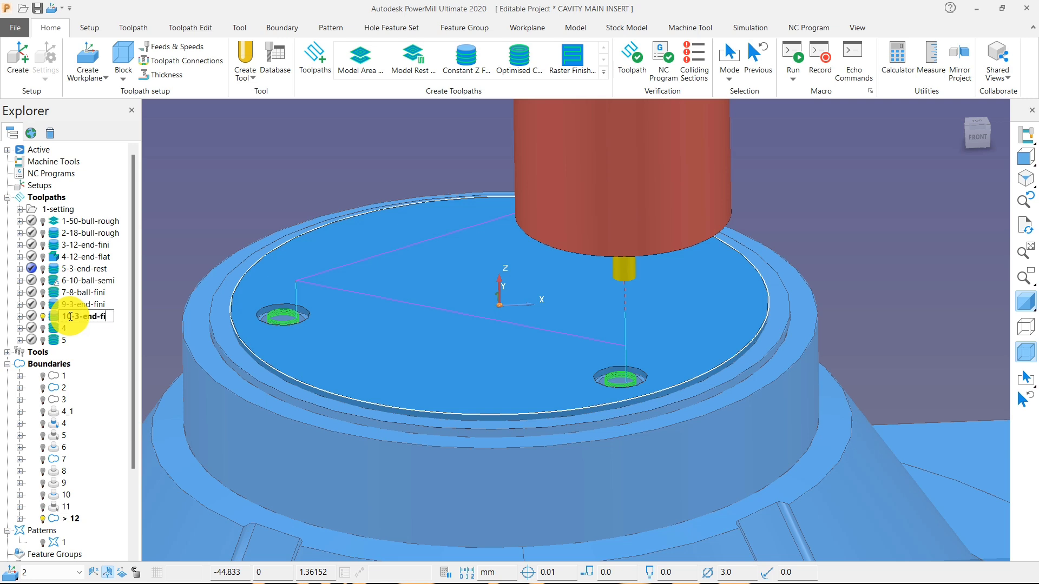
Rename the small-hole finishing toolpath as 10-3-end-fini and activate toolpath 4.
scroll(480, 429, down, 5)
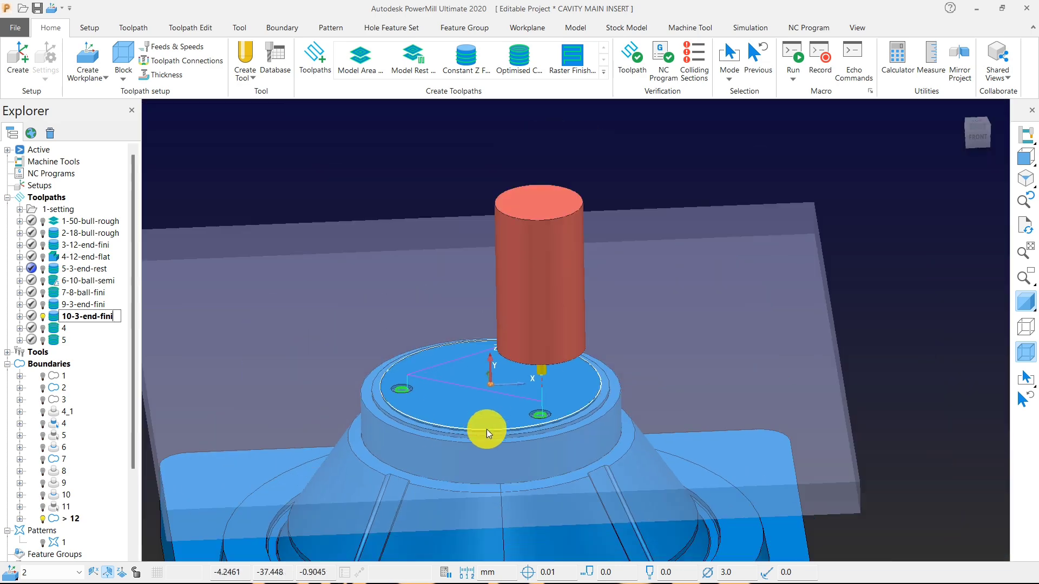
double_click(57, 331)
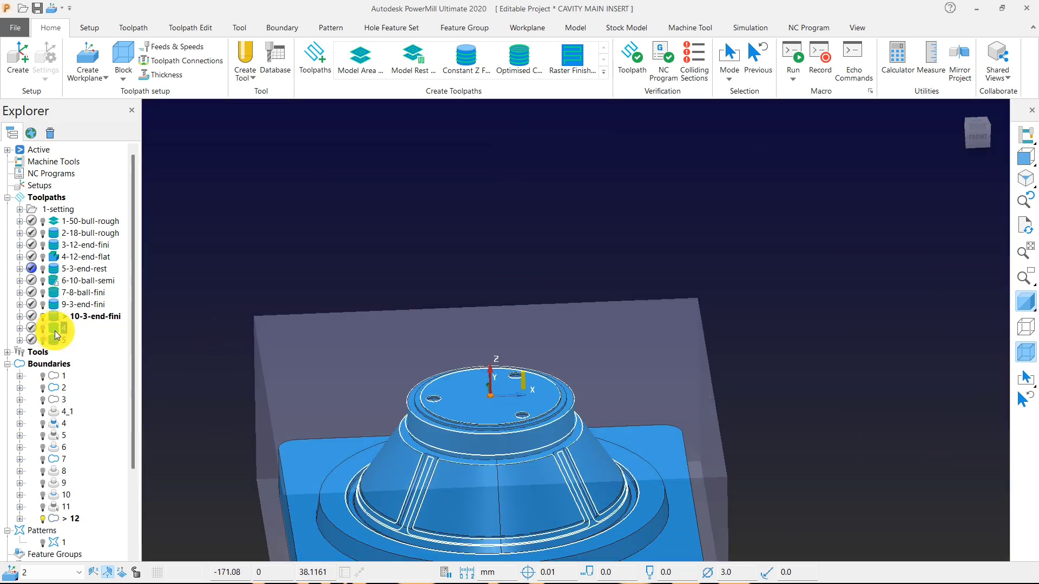
scroll(472, 312, down, 4)
scroll(475, 390, up, 5)
middle_drag(476, 397, 499, 353)
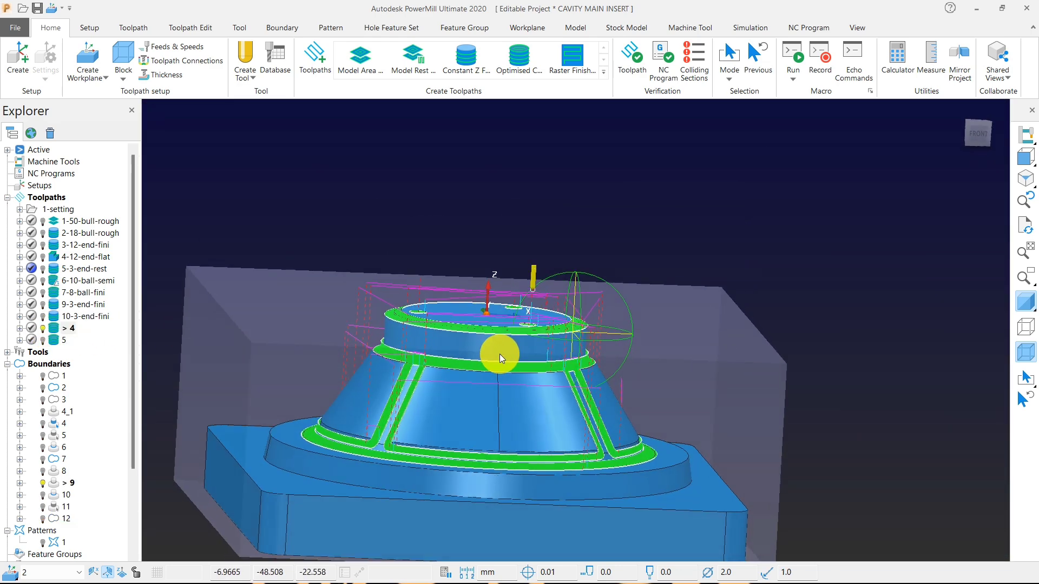
Hide the model shading and delete toolpath 4's segments around the cone's top face and the upper ends of the holes, selecting them from the front.
scroll(424, 371, up, 4)
click(1023, 164)
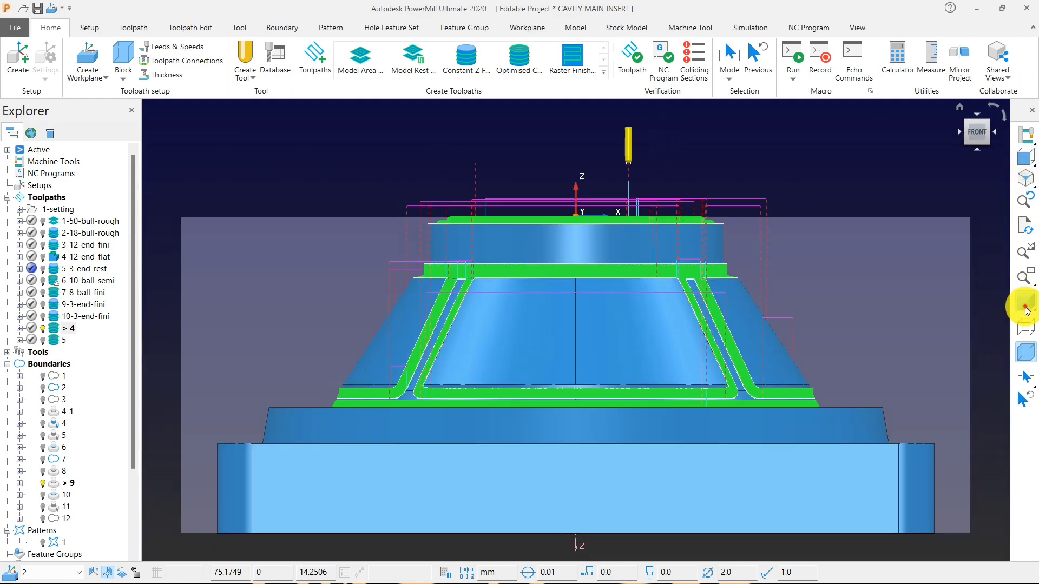
click(1017, 301)
scroll(645, 150, up, 2)
mouse_move(227, 169)
mouse_down()
mouse_move(832, 316)
mouse_move(689, 304)
mouse_up()
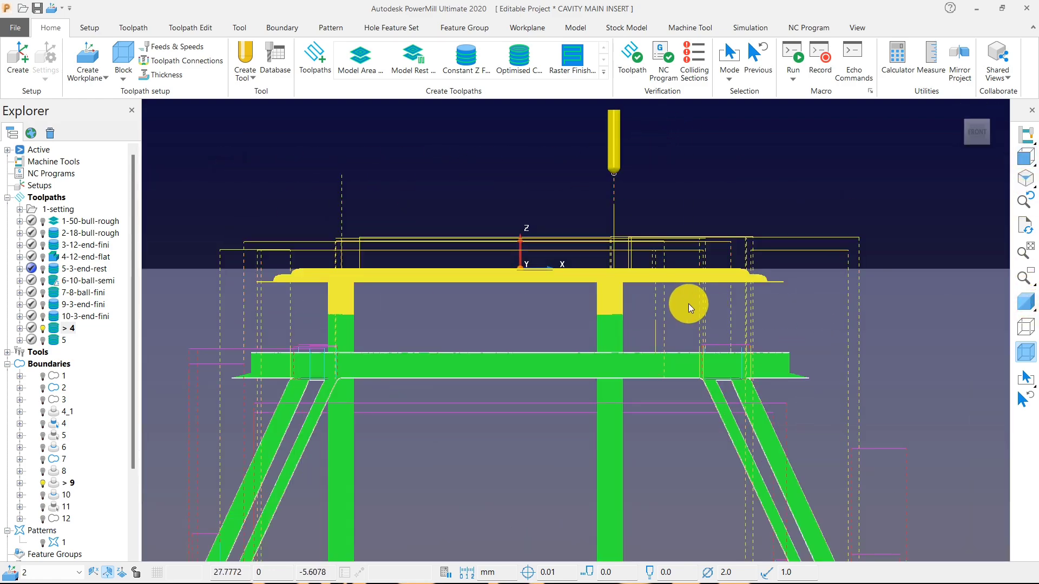
right_click(610, 301)
mouse_move(646, 515)
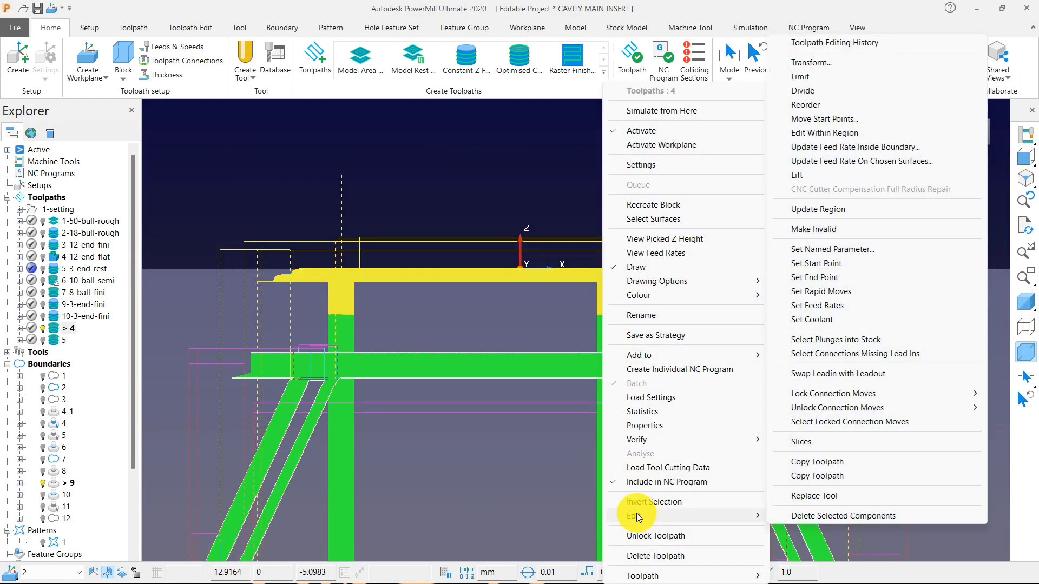
click(790, 515)
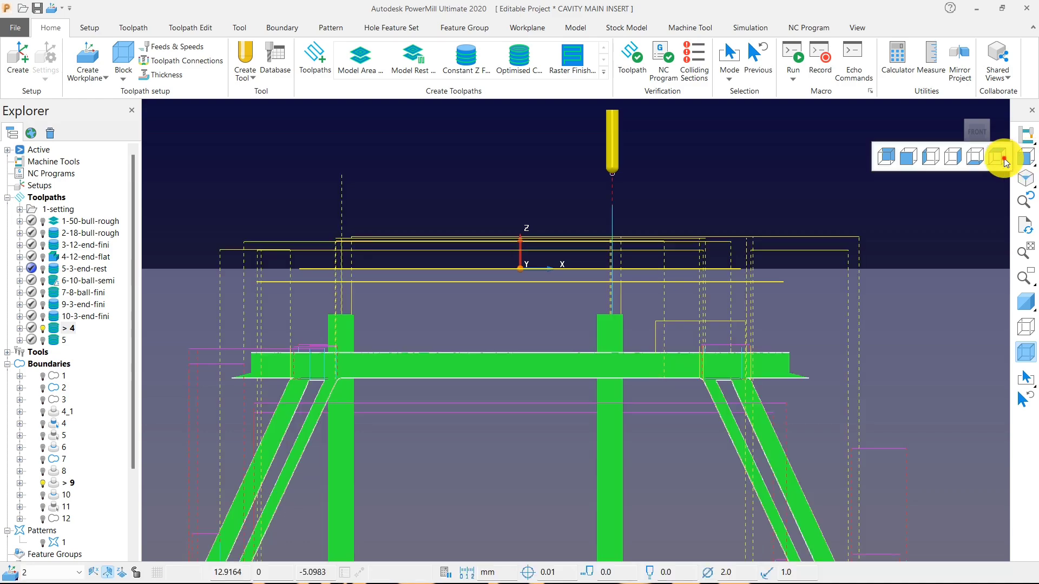
Select the remaining segments inside the three small holes from above and delete them from toolpath 4.
click(1001, 158)
scroll(595, 307, up, 7)
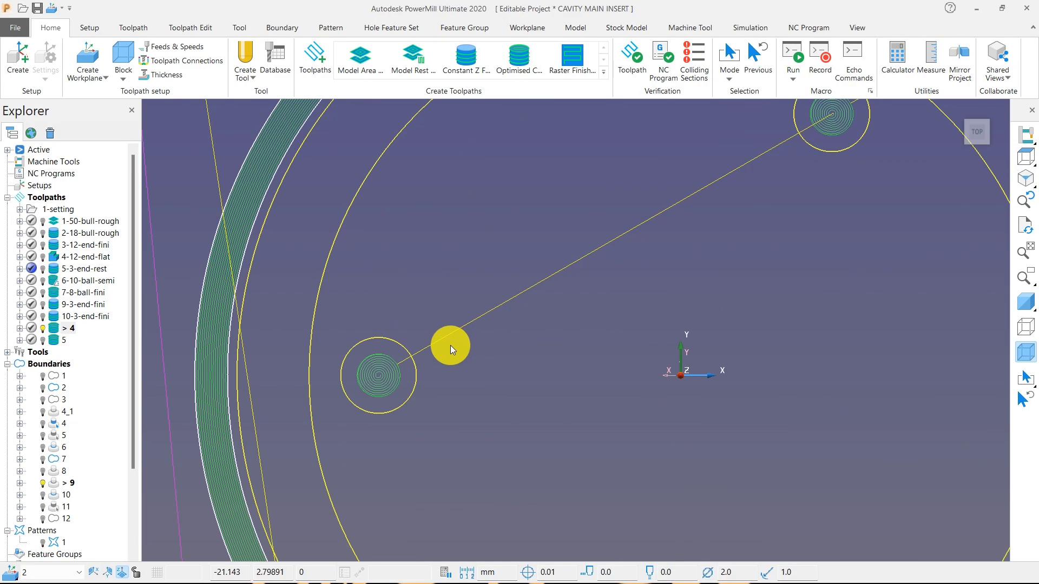
scroll(439, 449, down, 5)
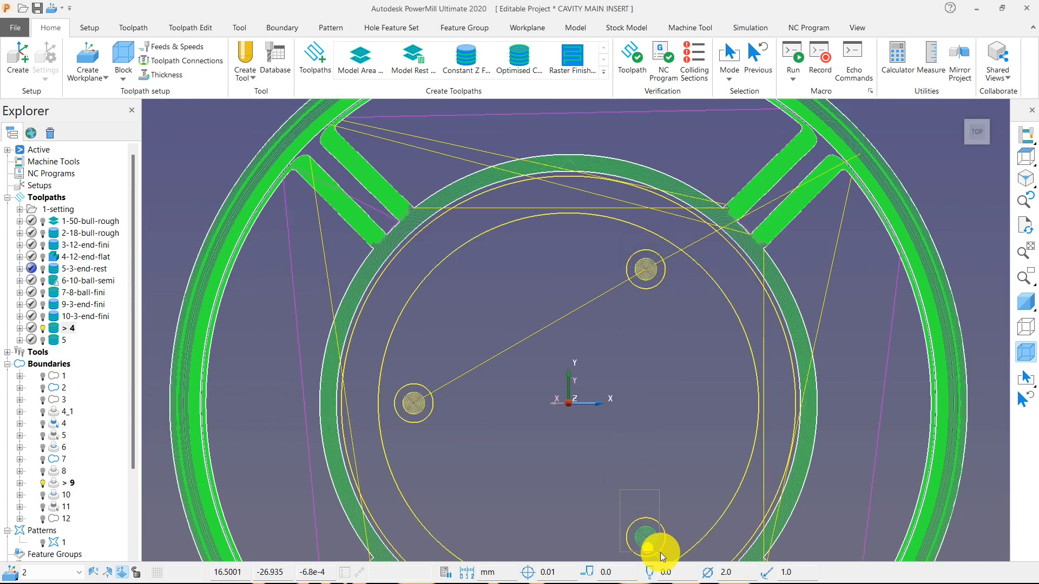
right_click(650, 540)
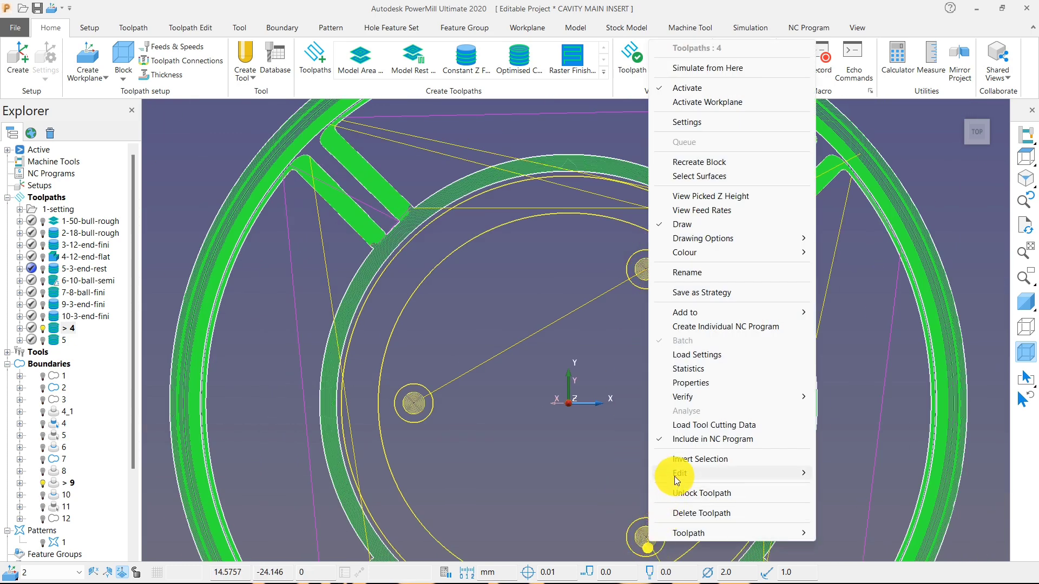
mouse_move(677, 473)
click(839, 577)
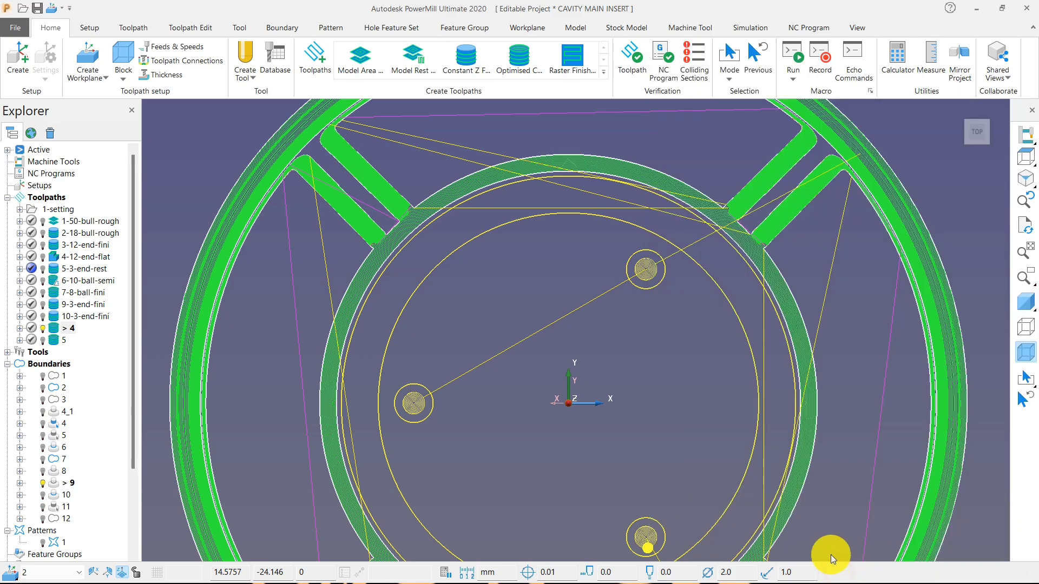
Delete toolpath 4's segments along the vertical wall of the upper ring, selecting them from the front.
scroll(650, 258, down, 3)
middle_drag(651, 257, 622, 179)
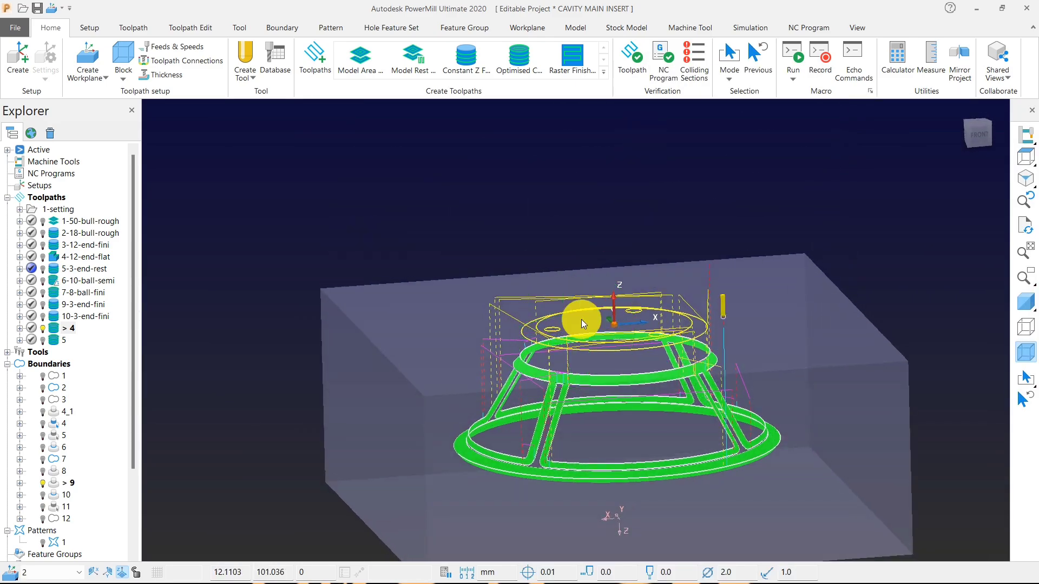
scroll(564, 415, up, 5)
middle_drag(564, 414, 577, 339)
scroll(577, 339, down, 1)
middle_drag(476, 298, 517, 268)
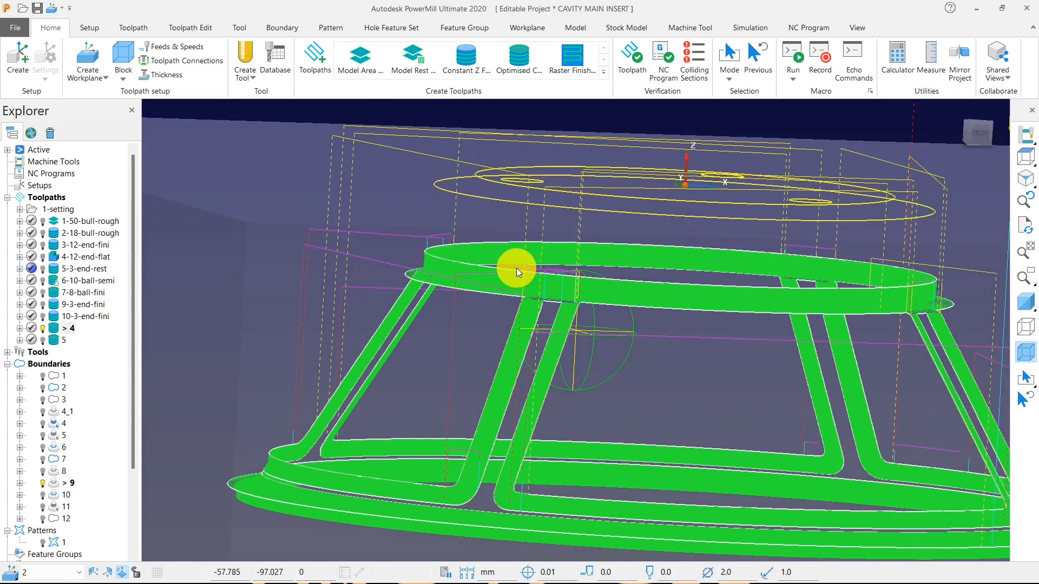
mouse_move(1027, 156)
click(920, 161)
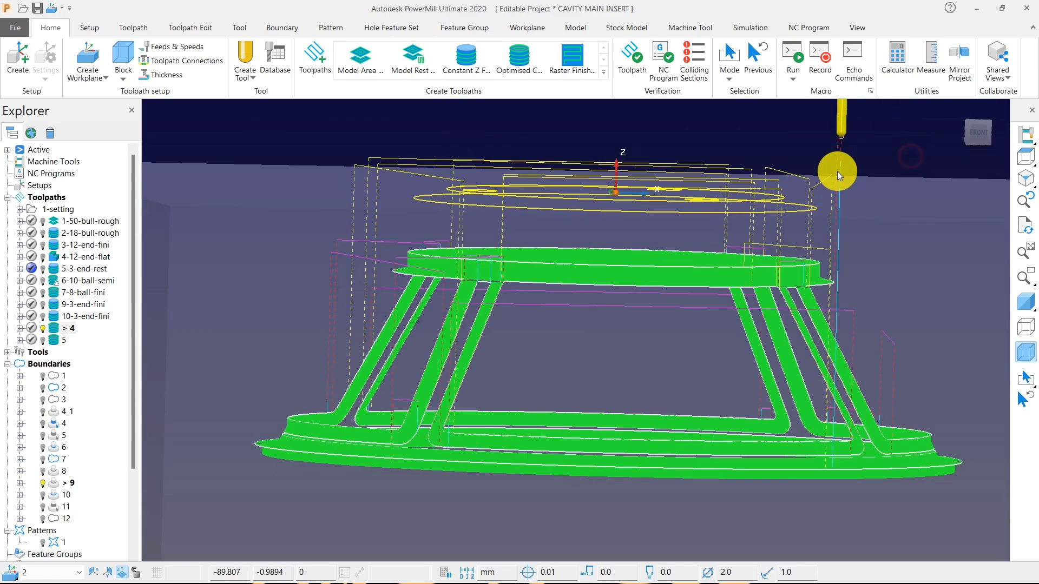
scroll(619, 255, up, 3)
scroll(500, 278, down, 3)
drag(187, 205, 728, 298)
middle_drag(471, 225, 427, 277)
scroll(322, 279, up, 3)
right_click(322, 279)
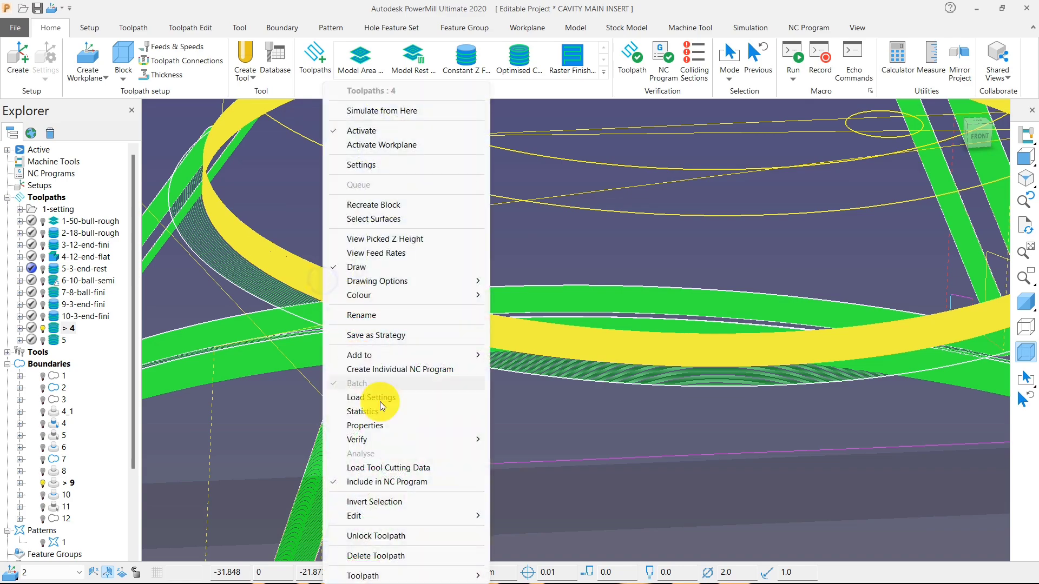
mouse_move(468, 517)
click(503, 516)
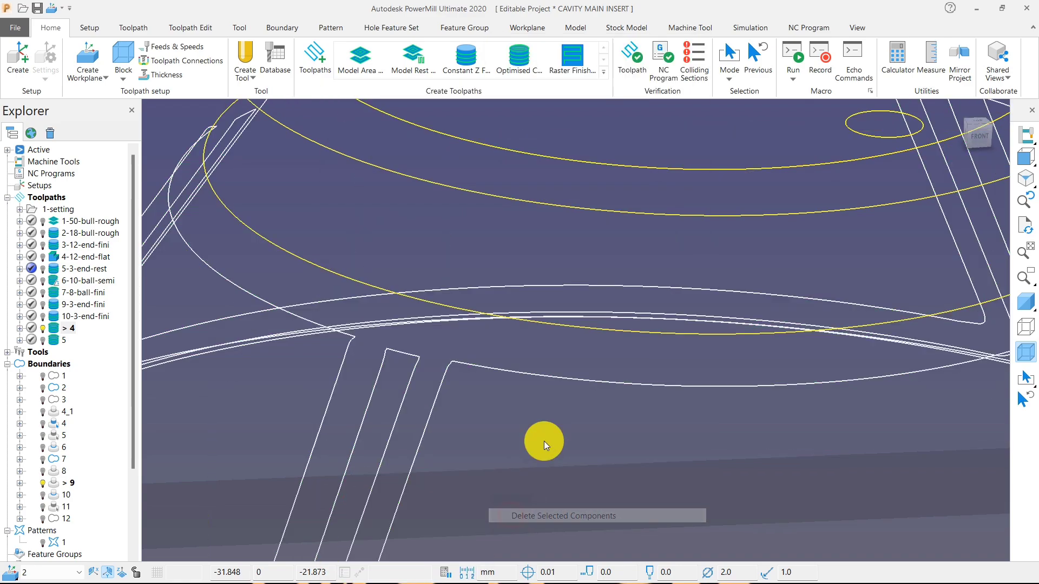
Deactivate boundary 9 and delete toolpath 4's unwanted segments at the outer step of the lower ring.
scroll(626, 307, down, 8)
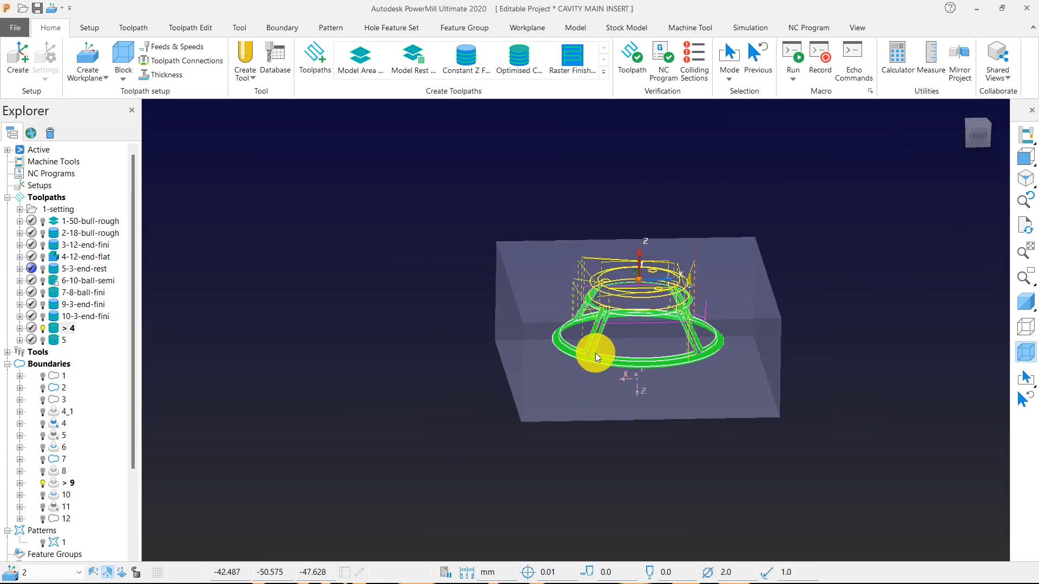
scroll(595, 353, up, 10)
scroll(519, 340, down, 5)
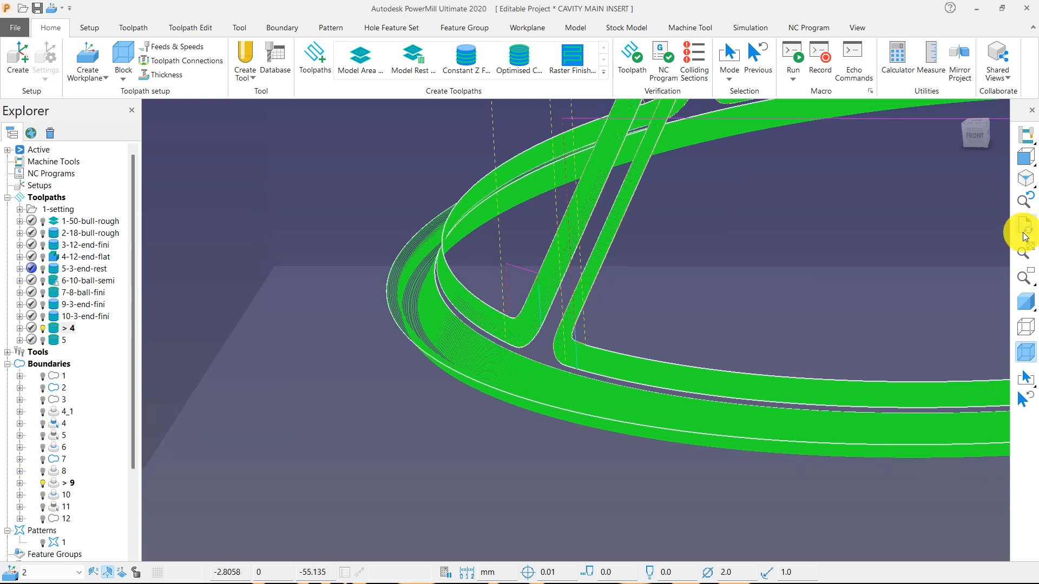
click(1025, 158)
scroll(271, 436, up, 3)
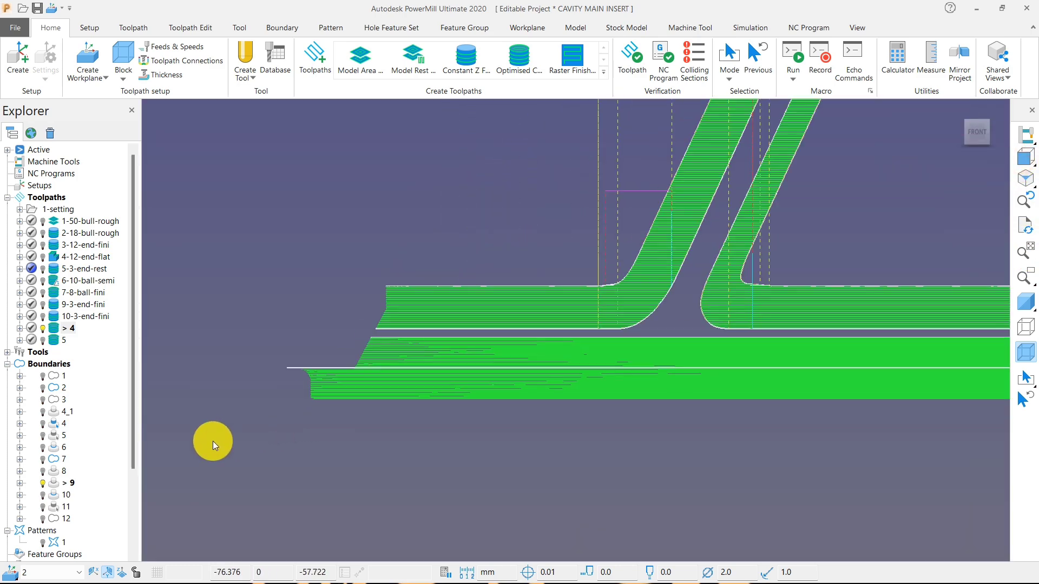
click(57, 485)
scroll(317, 369, up, 3)
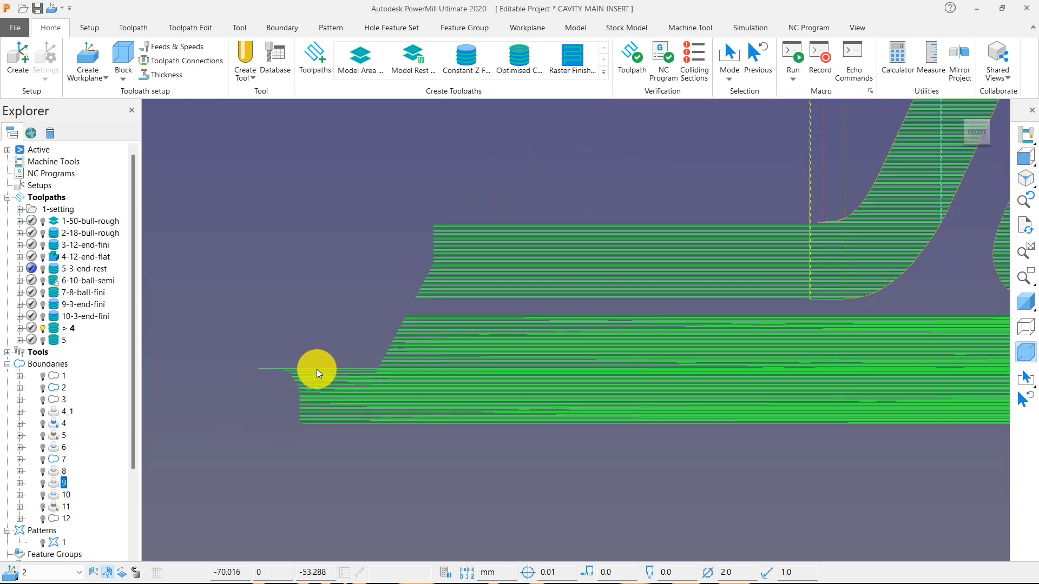
click(302, 387)
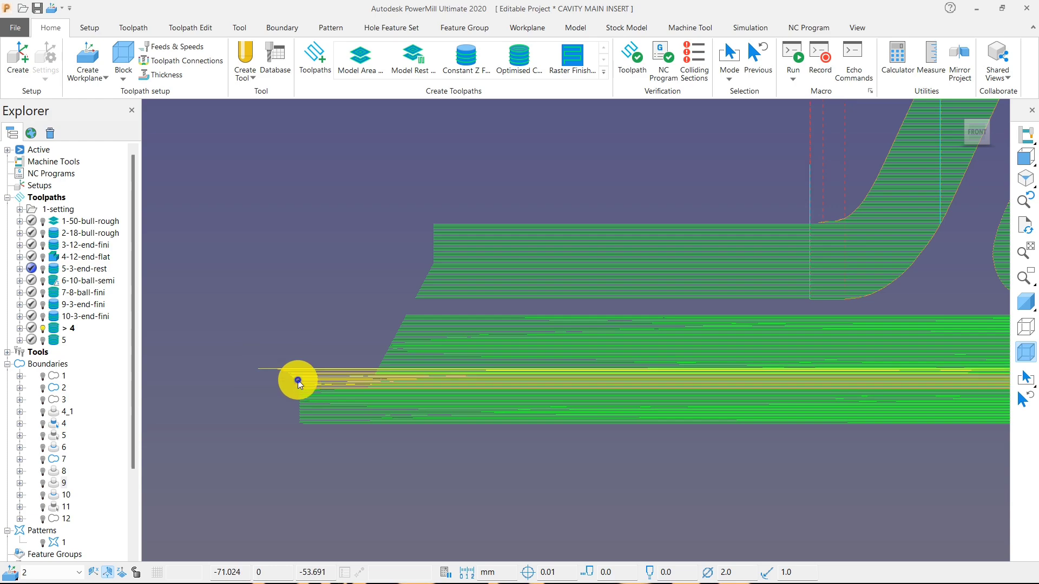
right_click(298, 379)
mouse_move(426, 517)
click(476, 519)
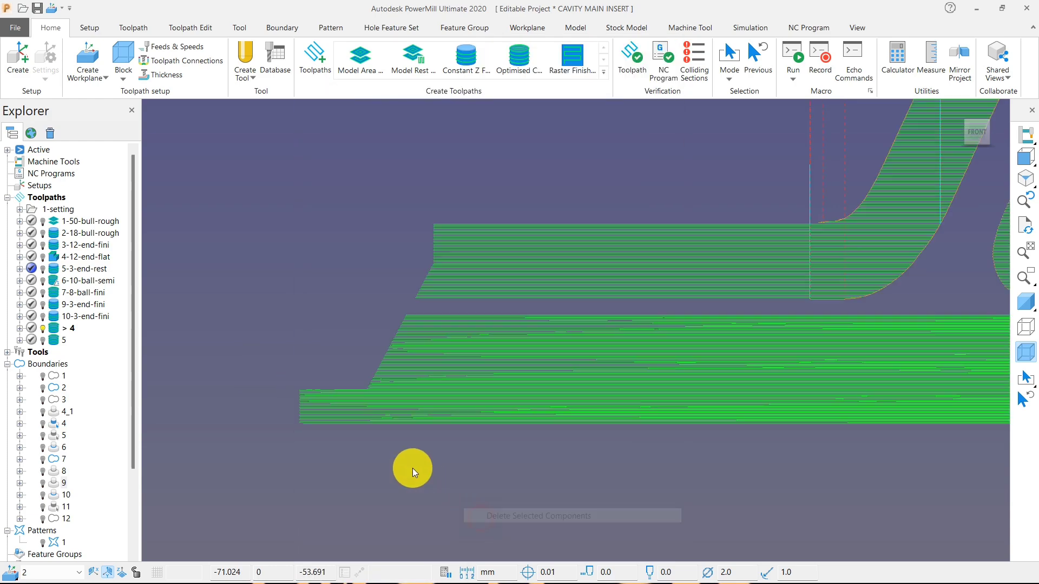
Restore the model's shading to view the trimmed toolpath 4 against the lower ring and ribs.
middle_drag(511, 362, 535, 421)
scroll(436, 353, down, 5)
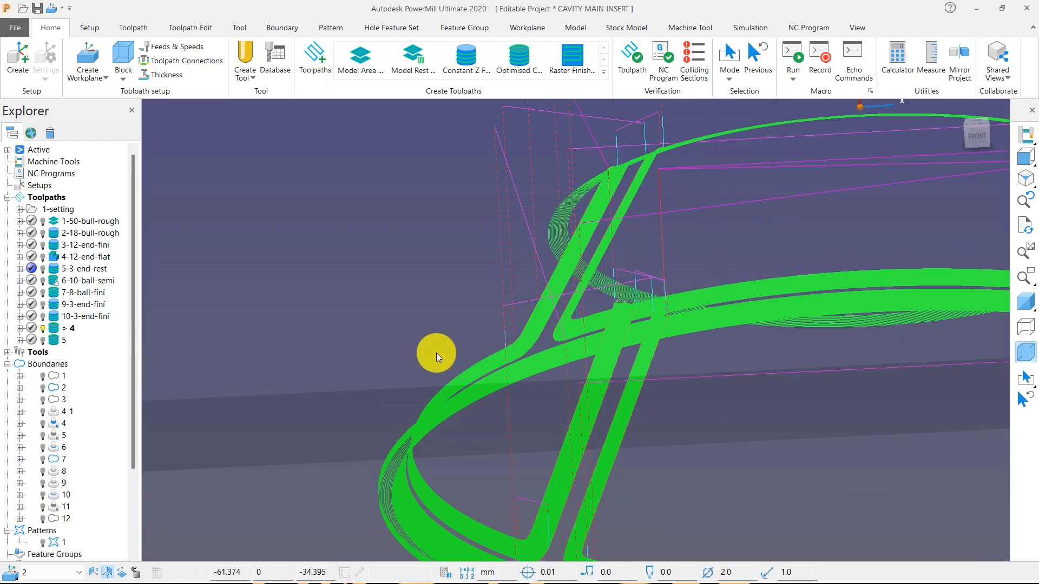
middle_drag(466, 385, 525, 426)
scroll(525, 426, up, 5)
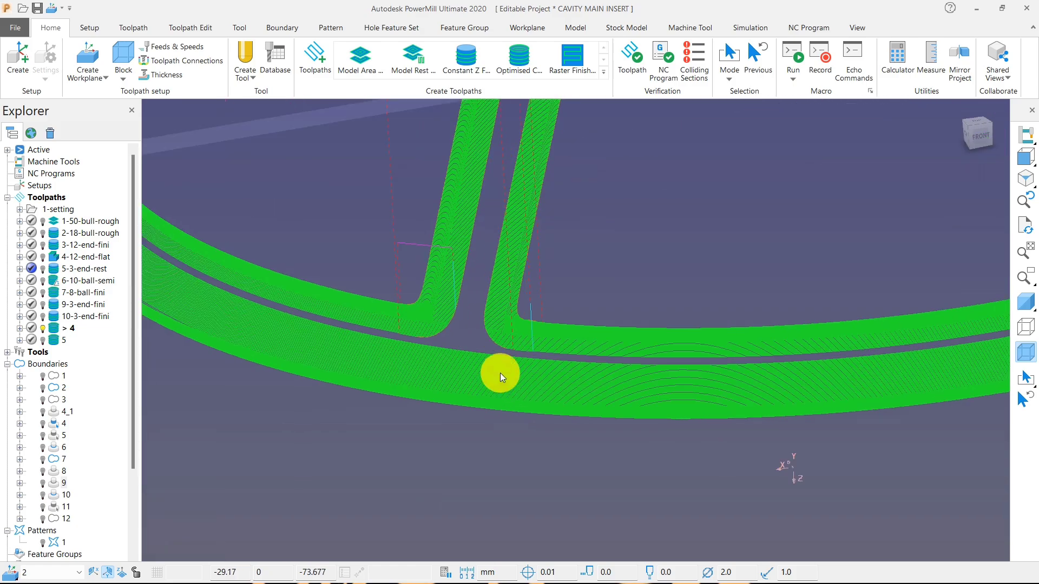
click(1030, 302)
scroll(661, 354, down, 10)
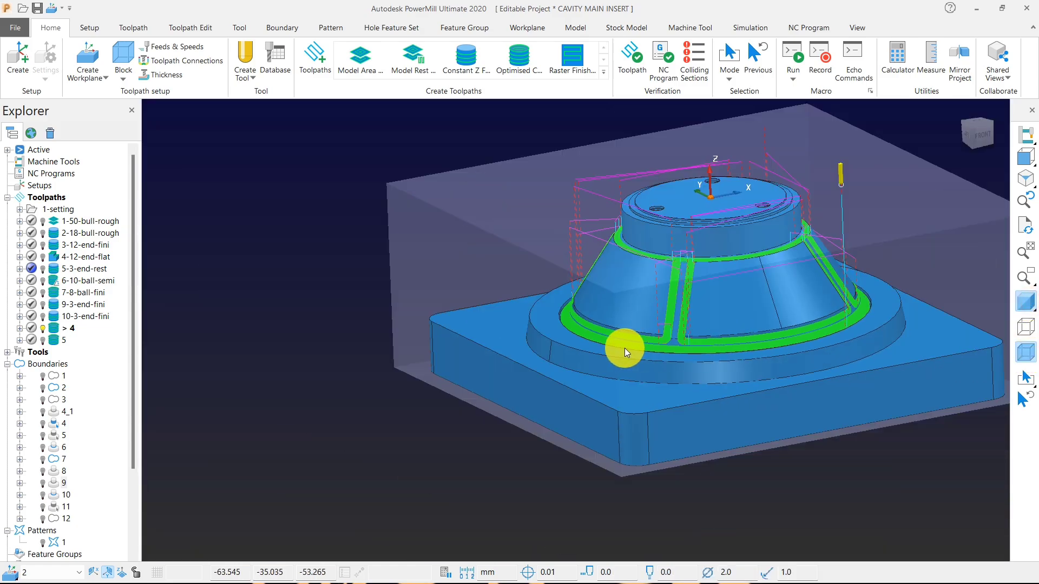
middle_drag(625, 349, 647, 239)
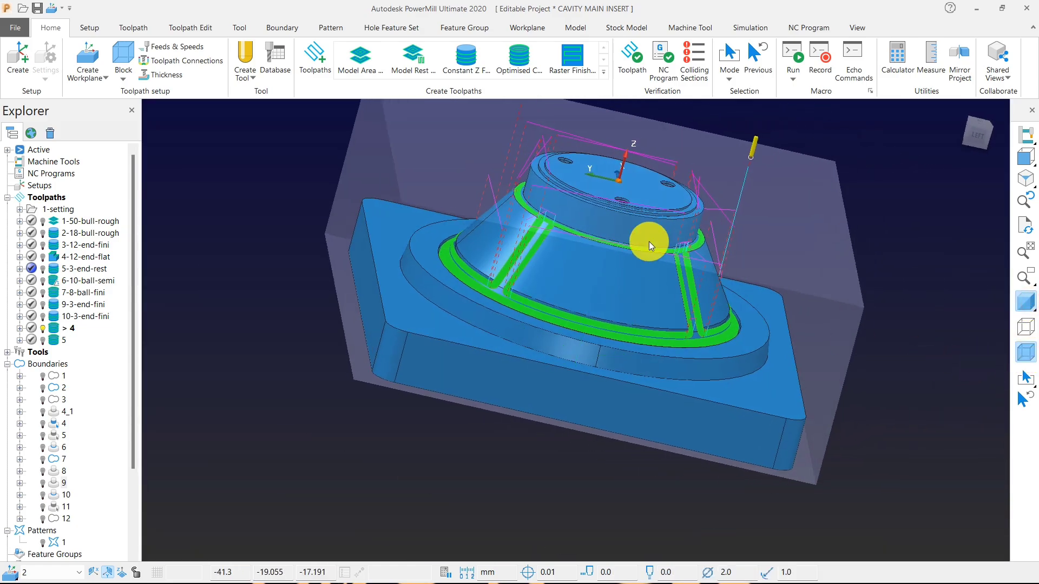
Examine the trimmed toolpath 4 against the shaded model along the upper ring, the ribs and the lower ring.
scroll(581, 206, up, 8)
scroll(464, 241, up, 2)
scroll(555, 329, down, 10)
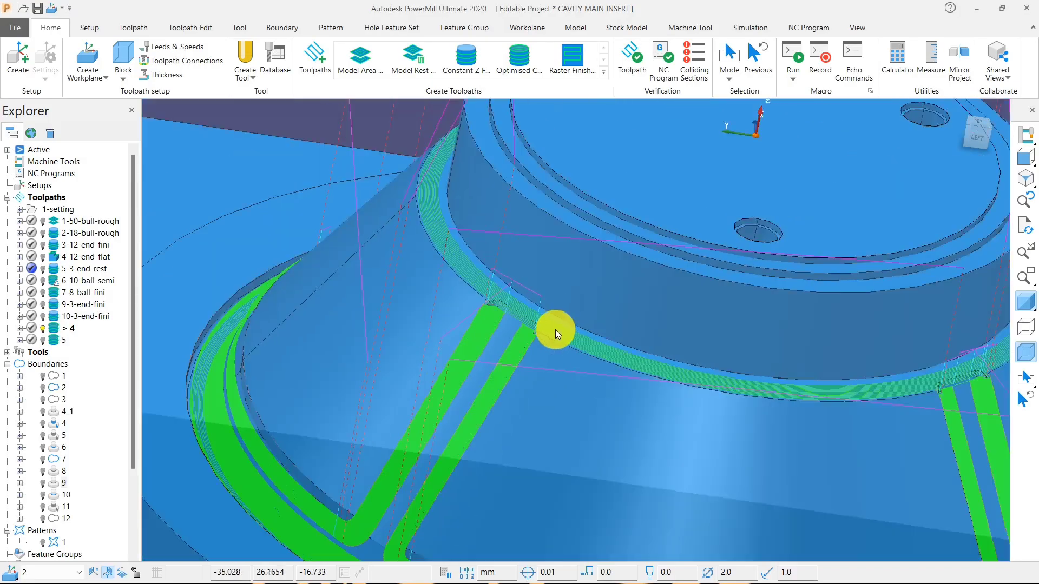
middle_drag(598, 272, 642, 417)
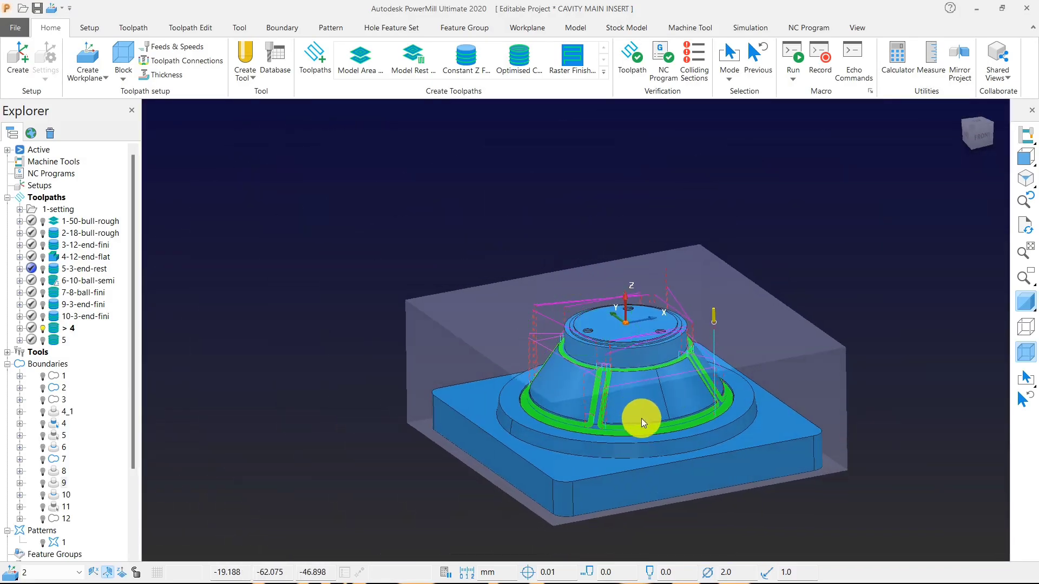
scroll(641, 418, up, 5)
scroll(543, 478, up, 3)
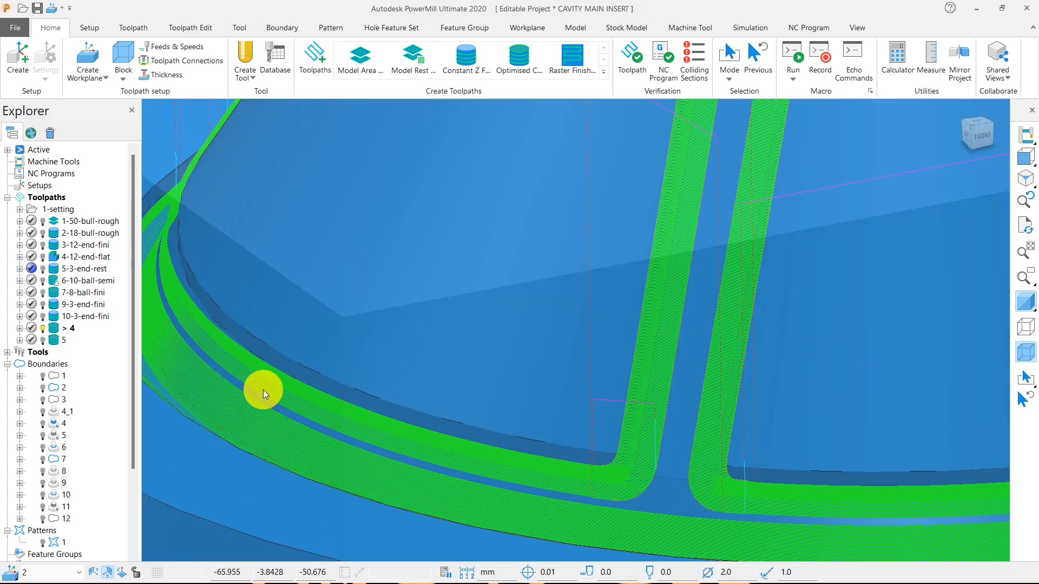
scroll(407, 285, down, 2)
middle_drag(407, 284, 358, 286)
scroll(354, 350, up, 2)
scroll(354, 333, down, 3)
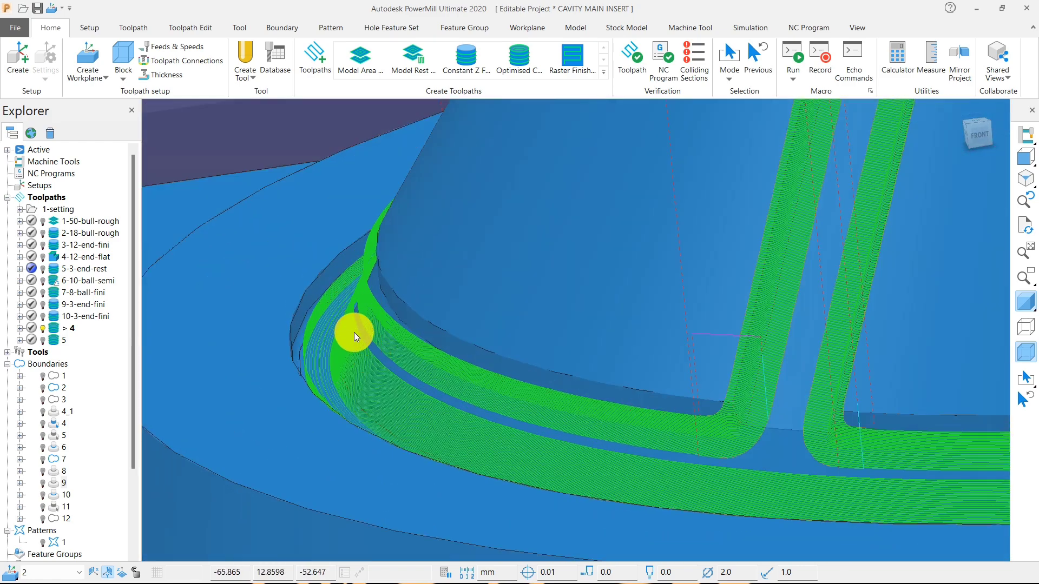
scroll(427, 365, down, 2)
scroll(348, 310, up, 4)
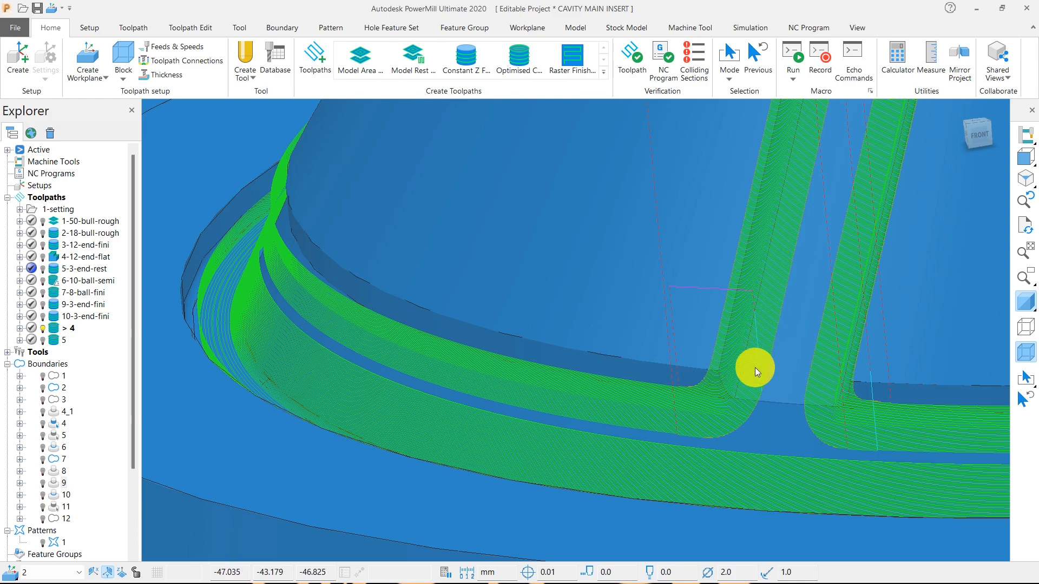
Rename toolpath 4 as 11-2-ball-fini and activate toolpath 5.
scroll(754, 371, down, 4)
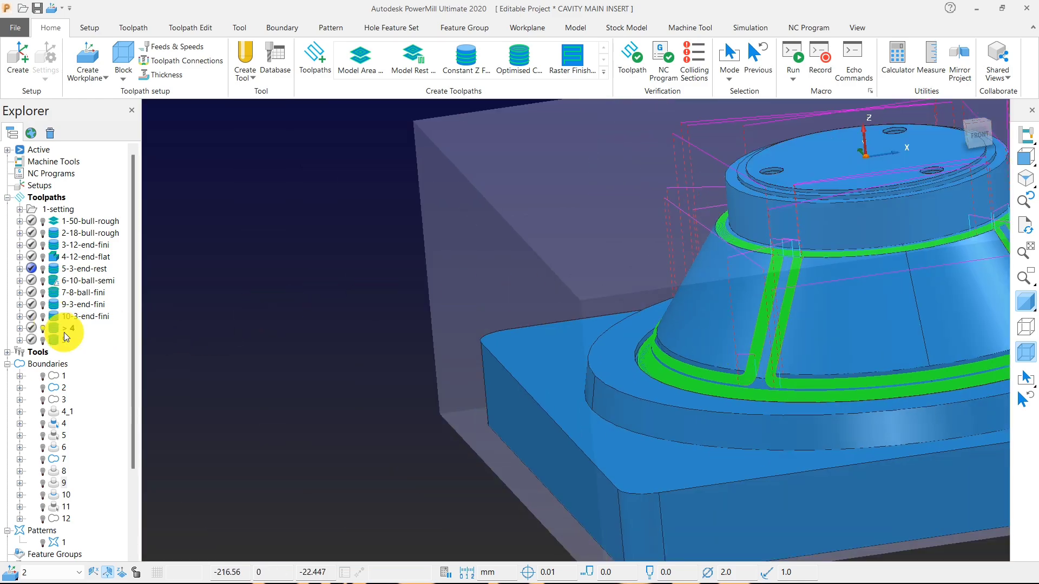
click(70, 324)
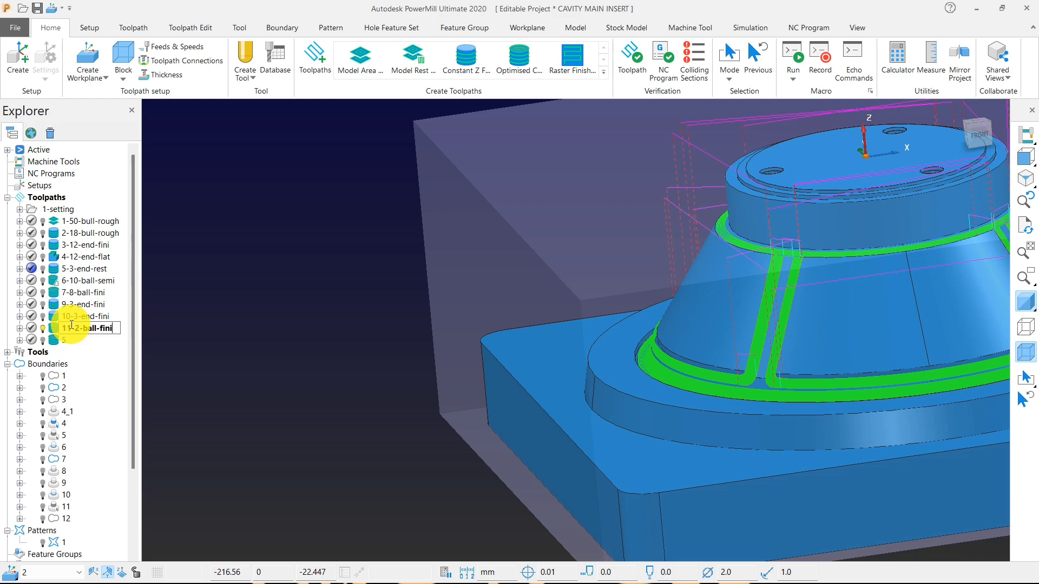
scroll(465, 349, down, 3)
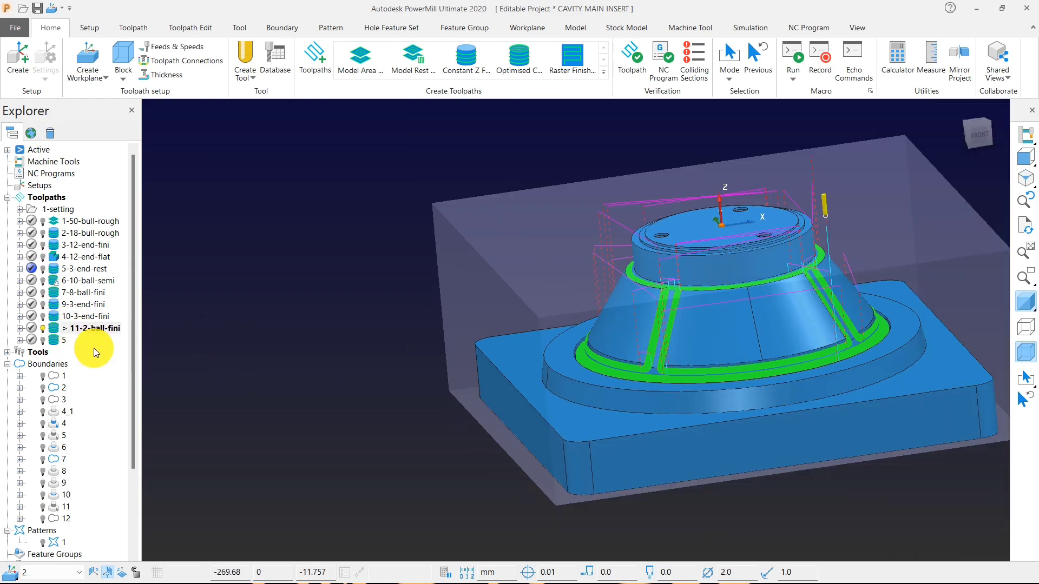
double_click(56, 341)
scroll(700, 327, up, 5)
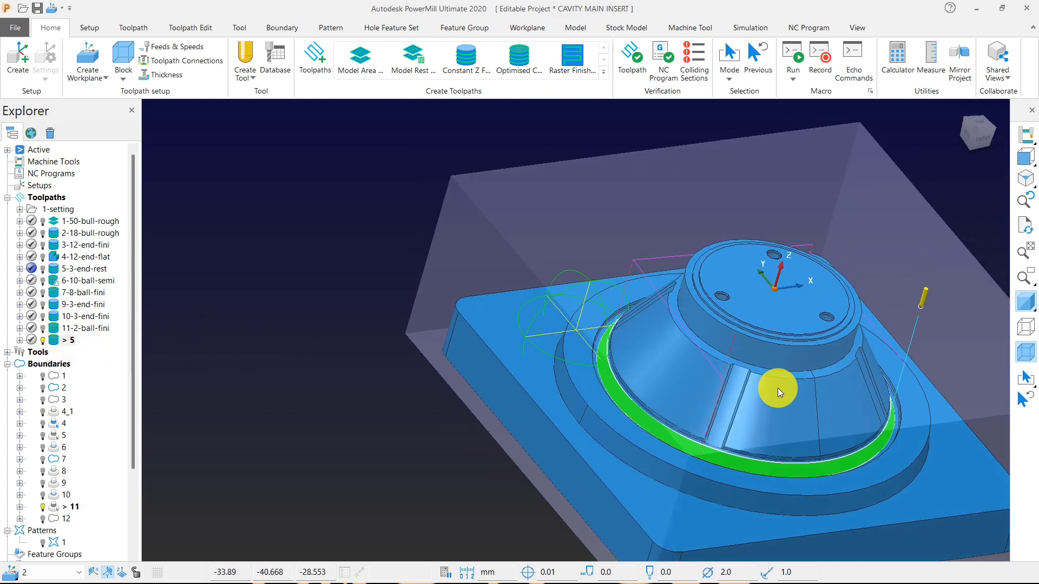
Compare toolpath 5 with 11-2-ball-fini around the lower ring and delete toolpath 5.
scroll(632, 362, up, 6)
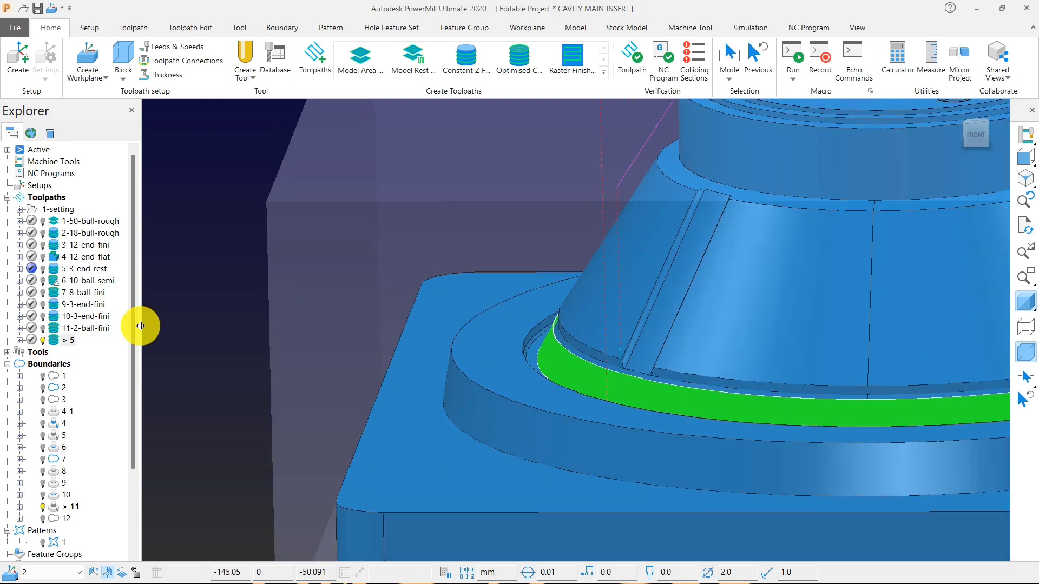
double_click(56, 329)
scroll(494, 355, up, 5)
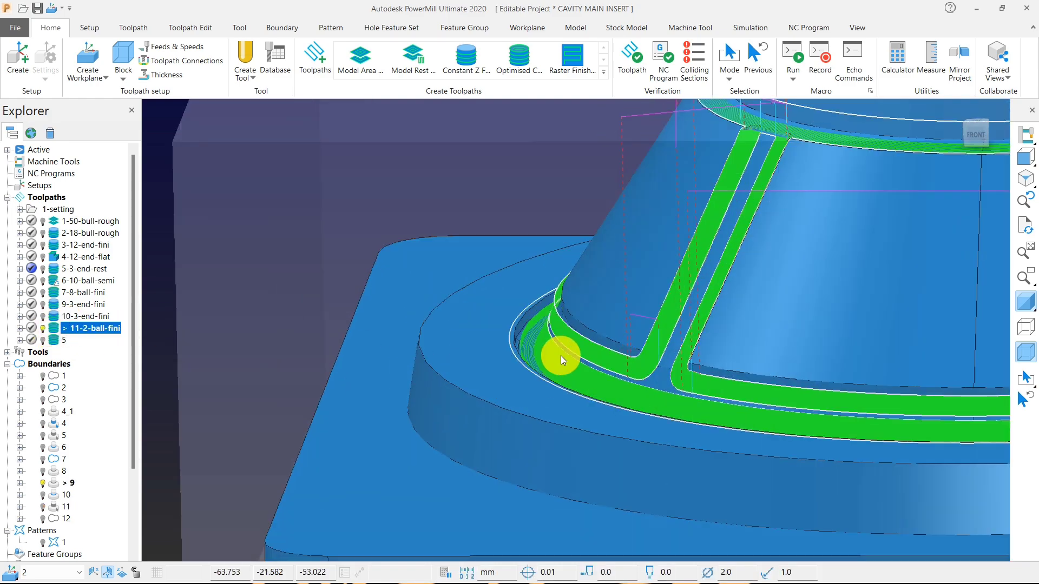
click(54, 341)
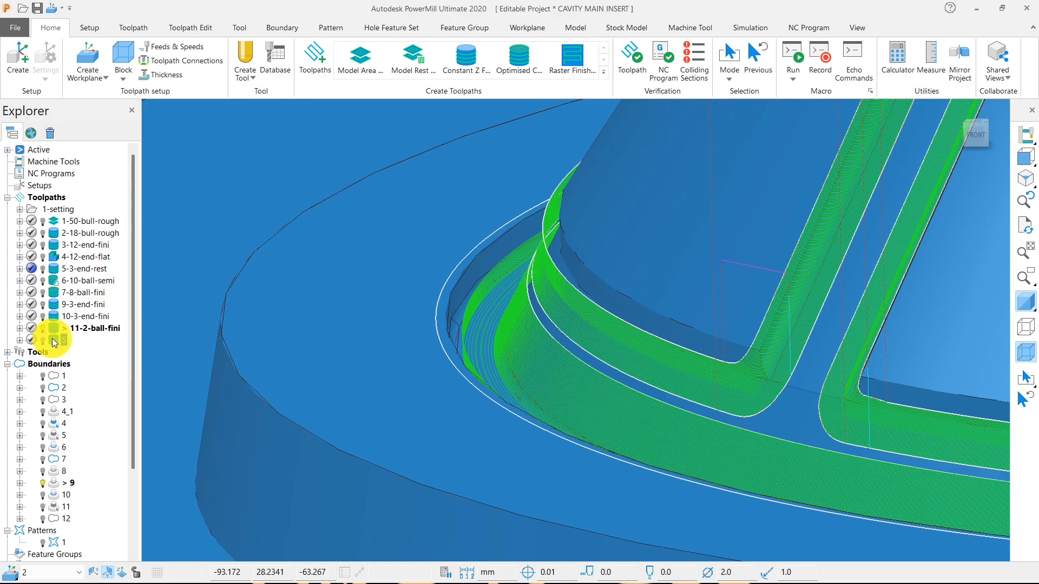
right_click(55, 341)
click(128, 566)
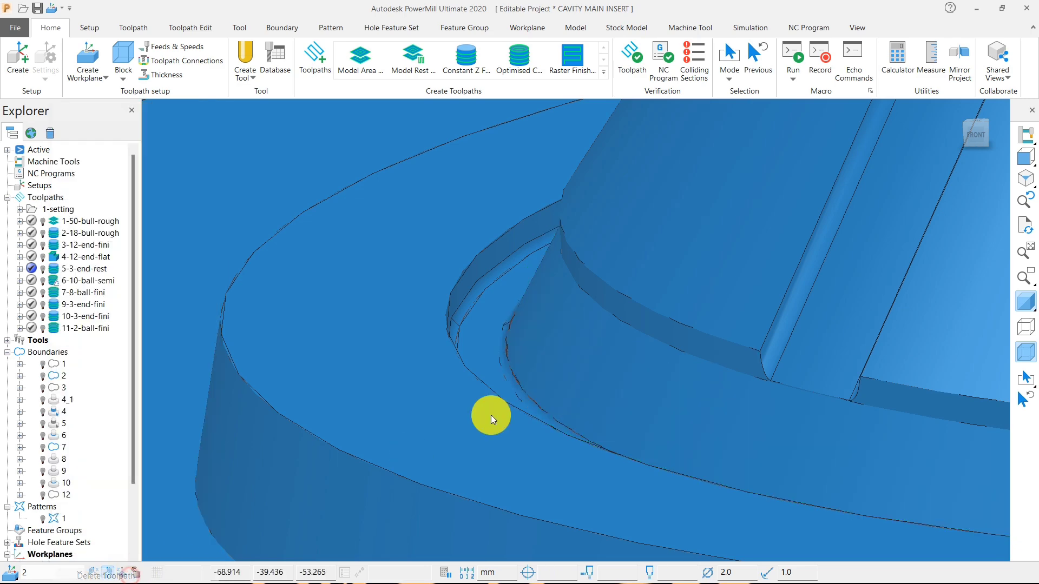
scroll(560, 368, down, 3)
scroll(560, 368, down, 5)
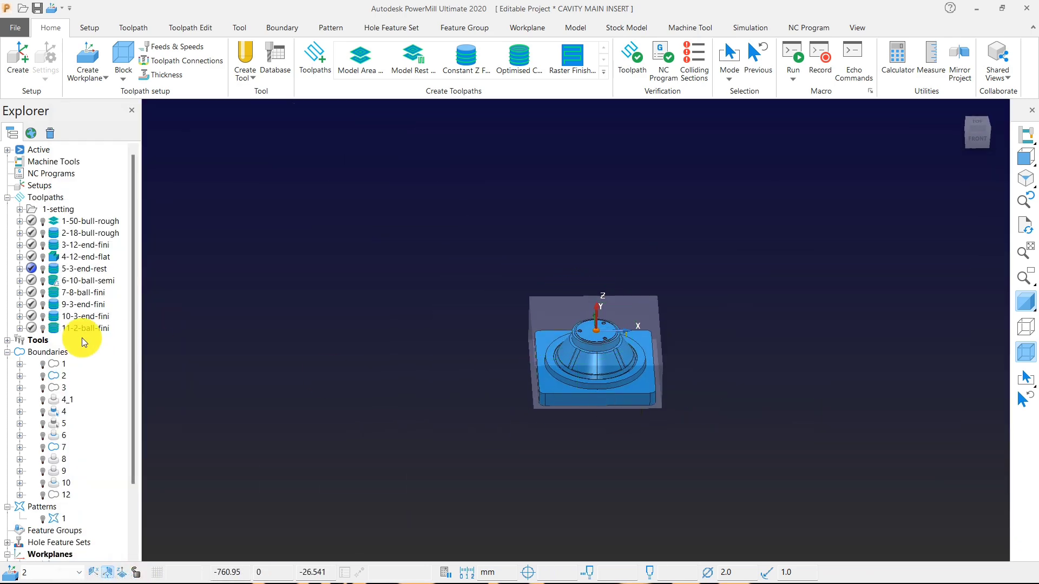
Remove boundaries 2, 6 and 10 together from the project and collapse the boundary list.
right_click(46, 355)
key(Escape)
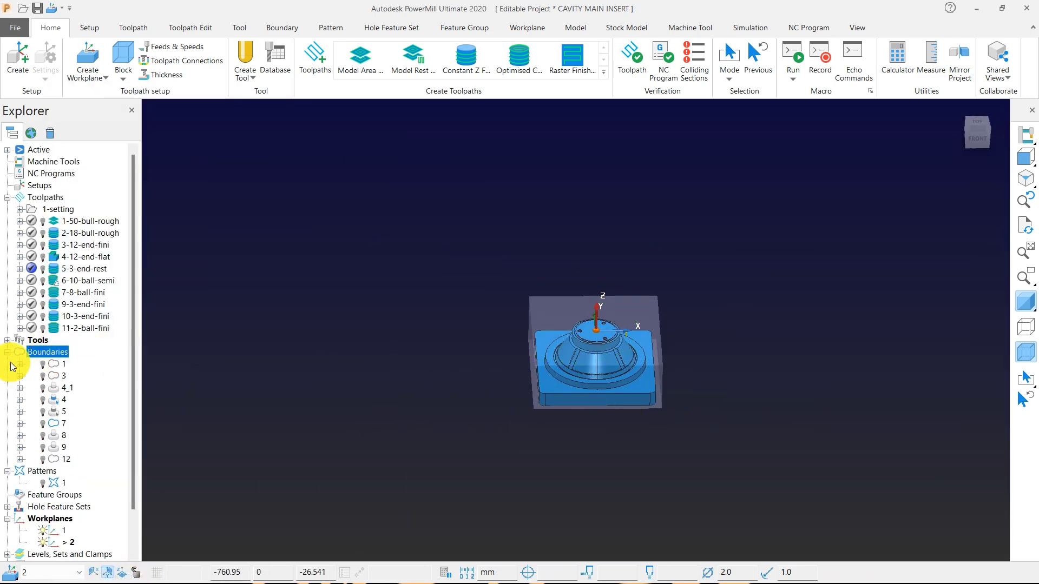
click(8, 352)
Turn on the ViewMill stock simulation with the whole block in view and set its mode to Fixed direction.
scroll(599, 302, up, 6)
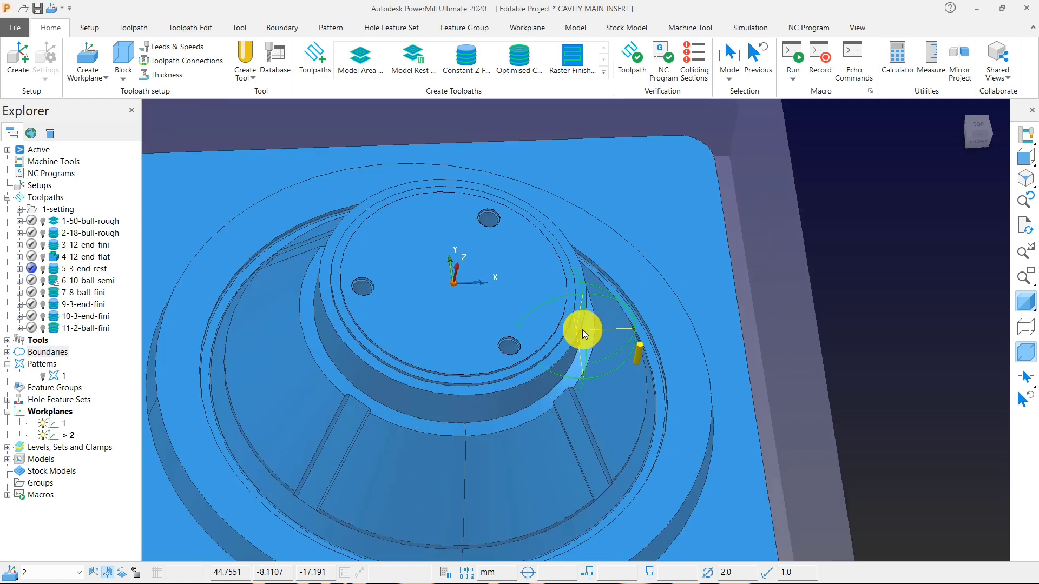
scroll(594, 320, down, 4)
scroll(551, 333, up, 3)
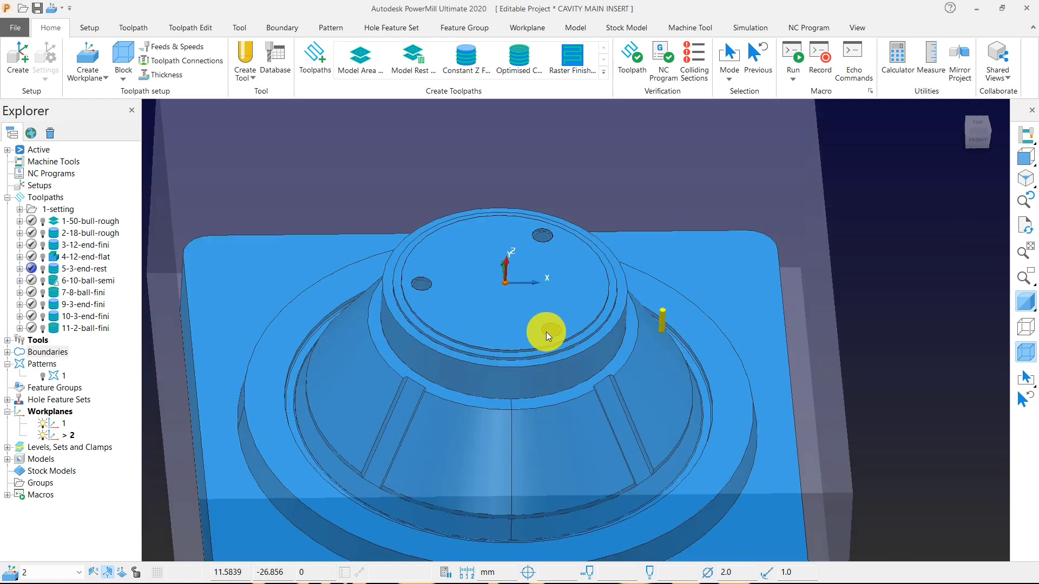
middle_drag(547, 333, 563, 314)
scroll(588, 299, down, 5)
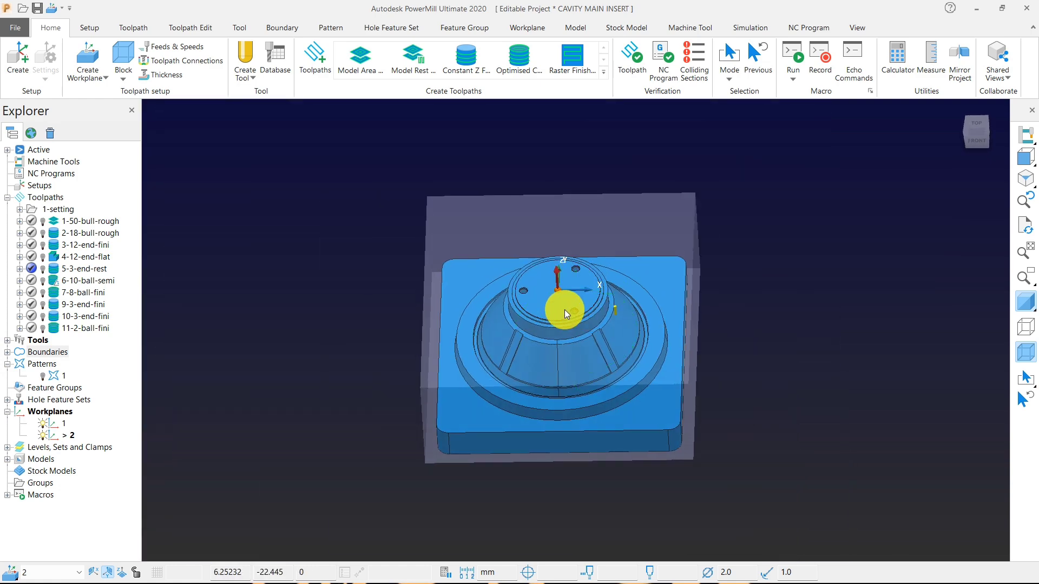
click(755, 29)
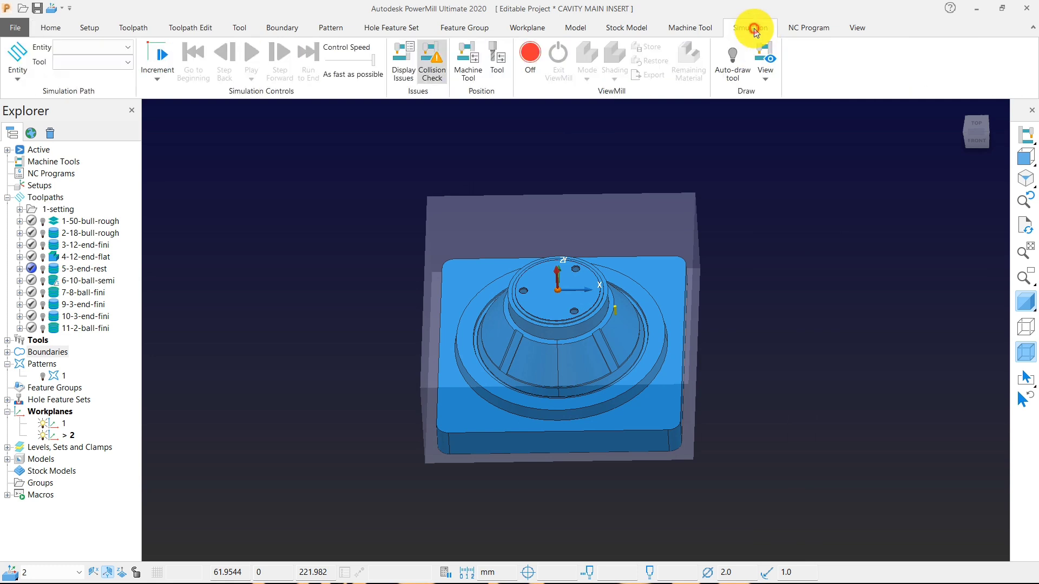
click(538, 61)
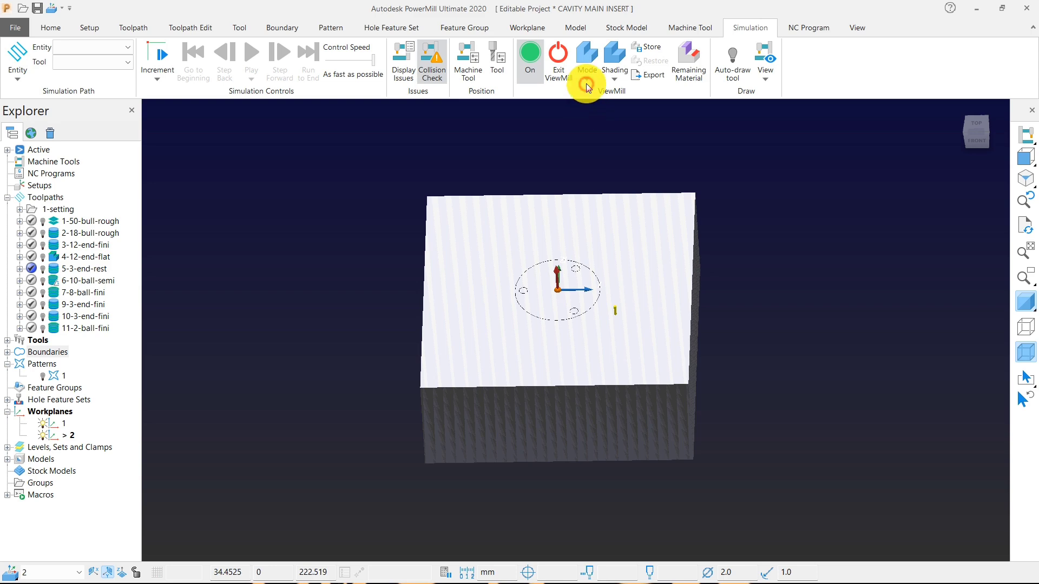
click(587, 84)
click(598, 157)
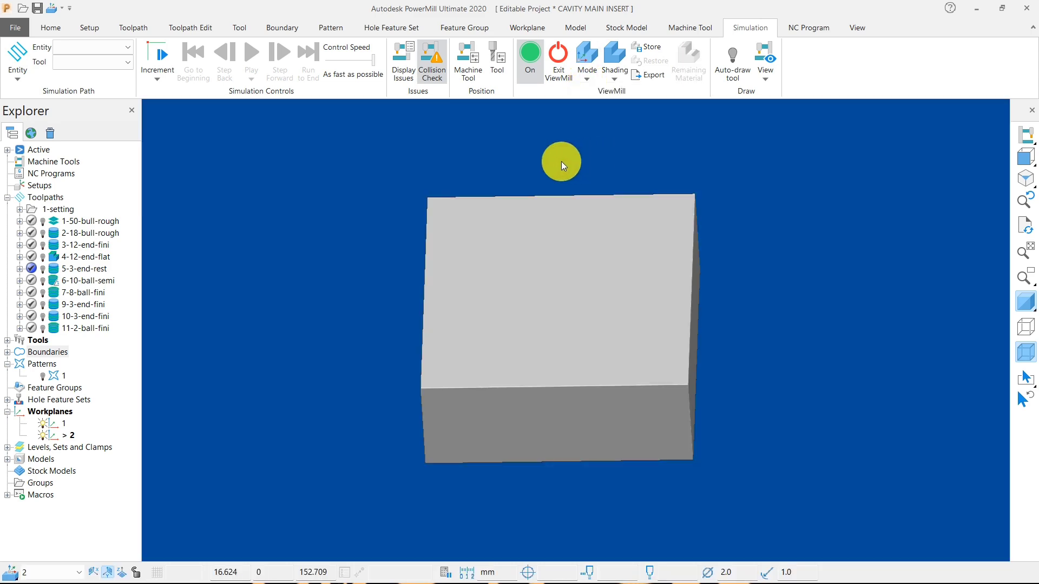
Activate toolpath 1-50-bull-rough and simulate it from the start on the block.
right_click(103, 225)
click(136, 150)
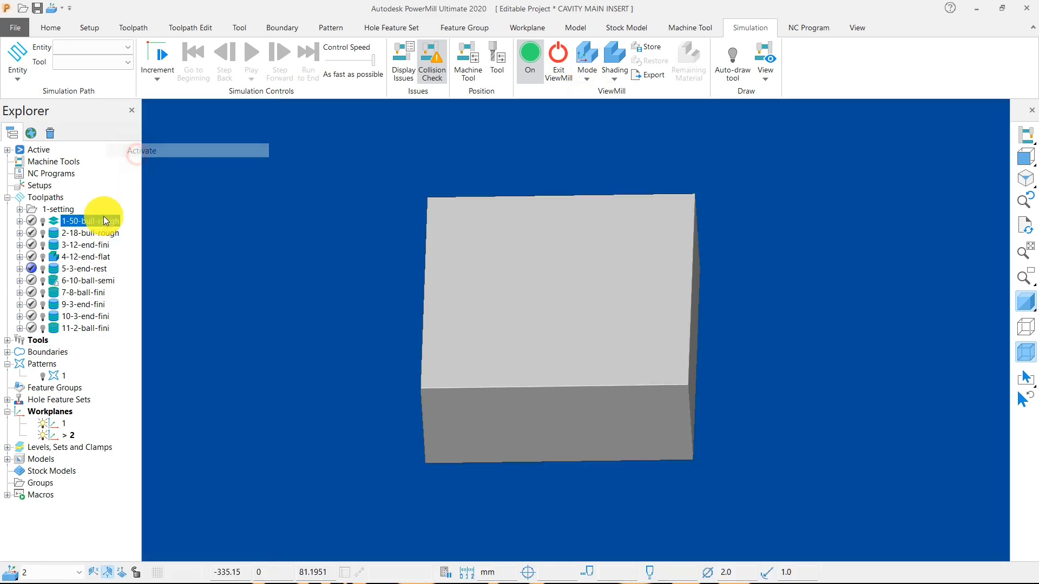
right_click(103, 219)
click(149, 130)
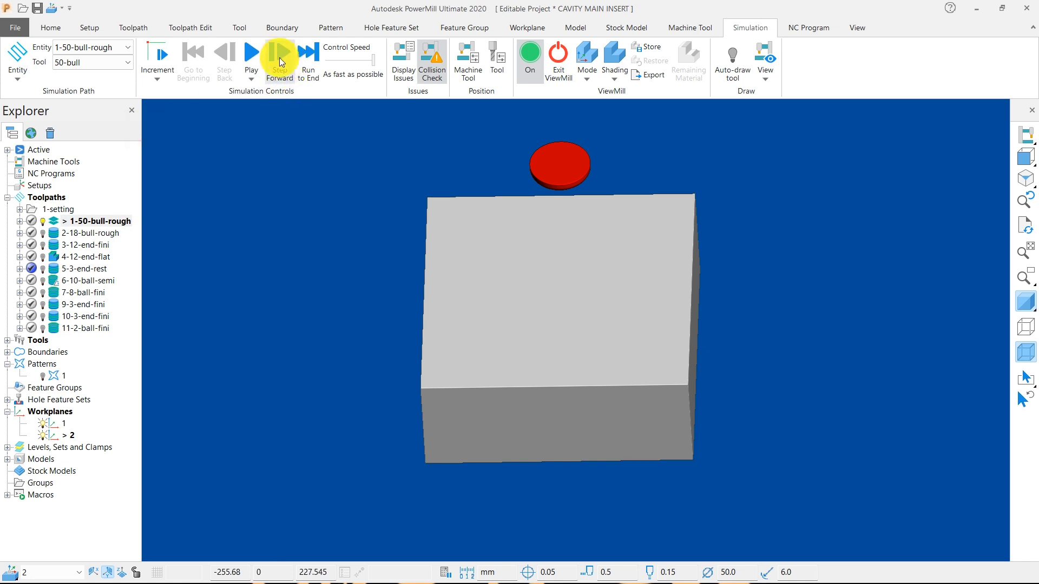
click(253, 55)
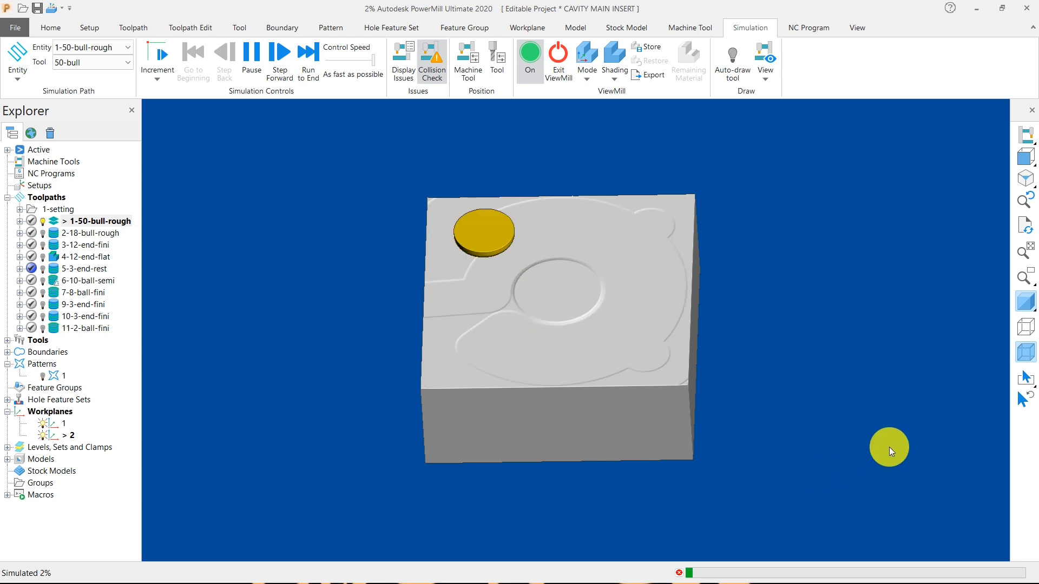
Set the simulation shading to Rainbow and run the 1-50-bull-rough simulation to its end.
click(612, 71)
click(628, 153)
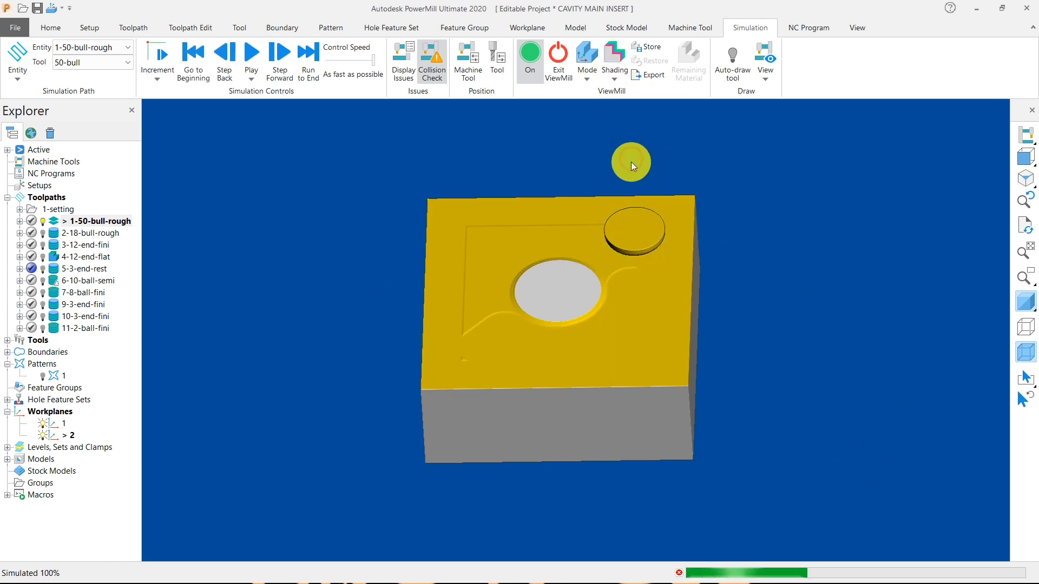
click(264, 54)
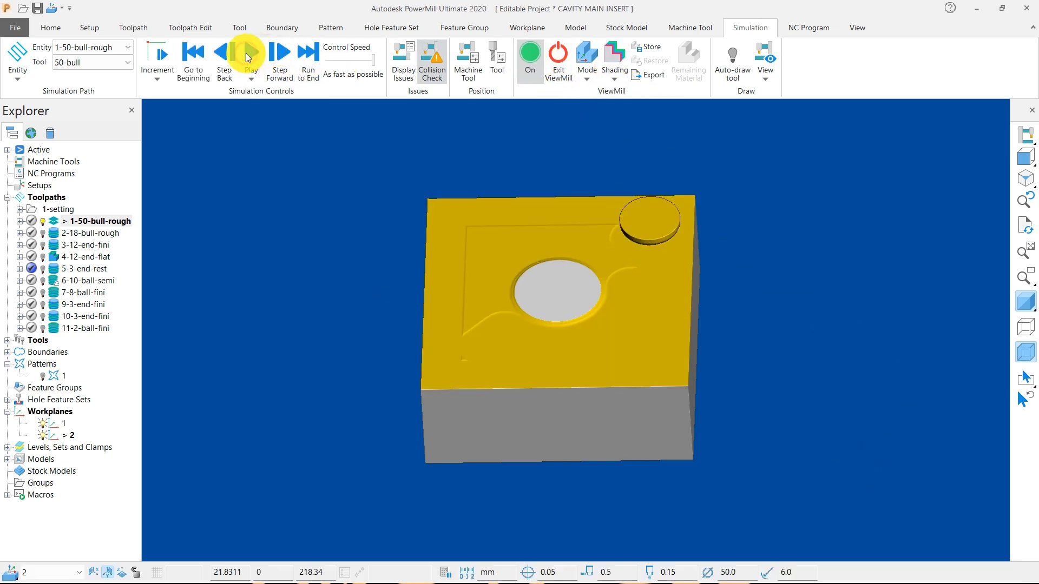
click(247, 57)
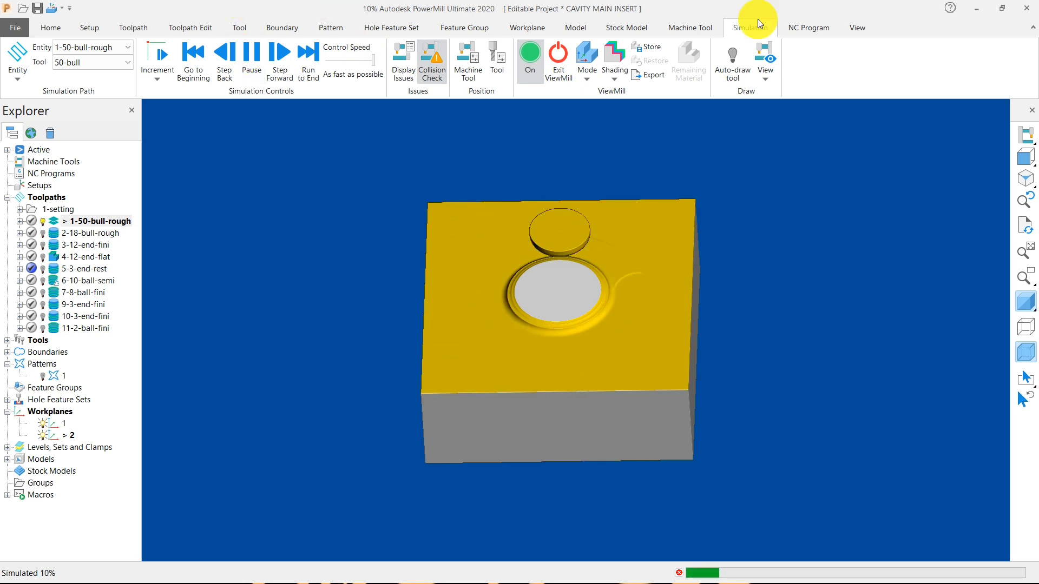
click(737, 66)
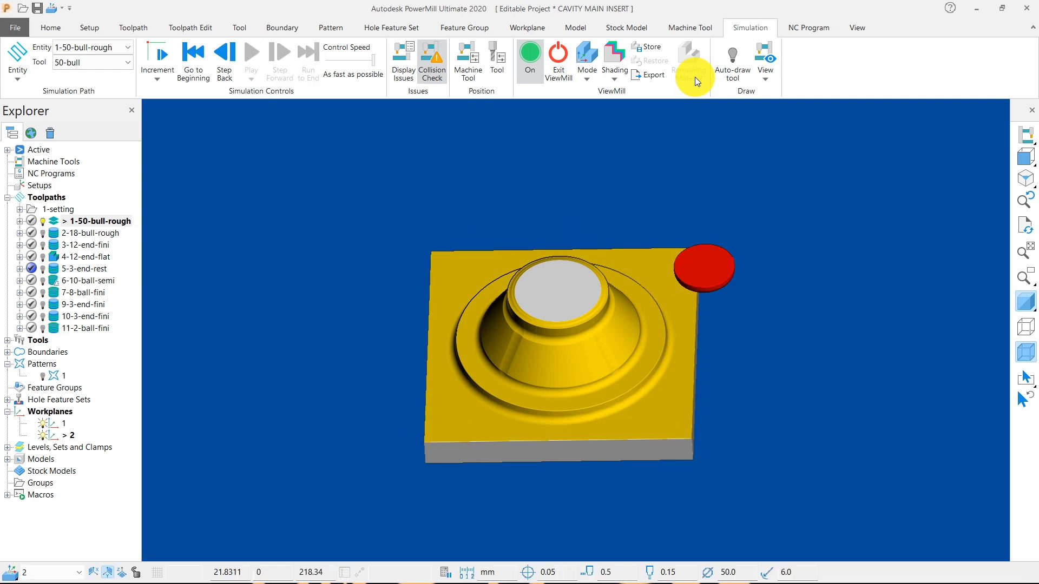
Activate toolpath 2-18-bull-rough and simulate it from the start on the roughed stock.
right_click(84, 232)
click(111, 150)
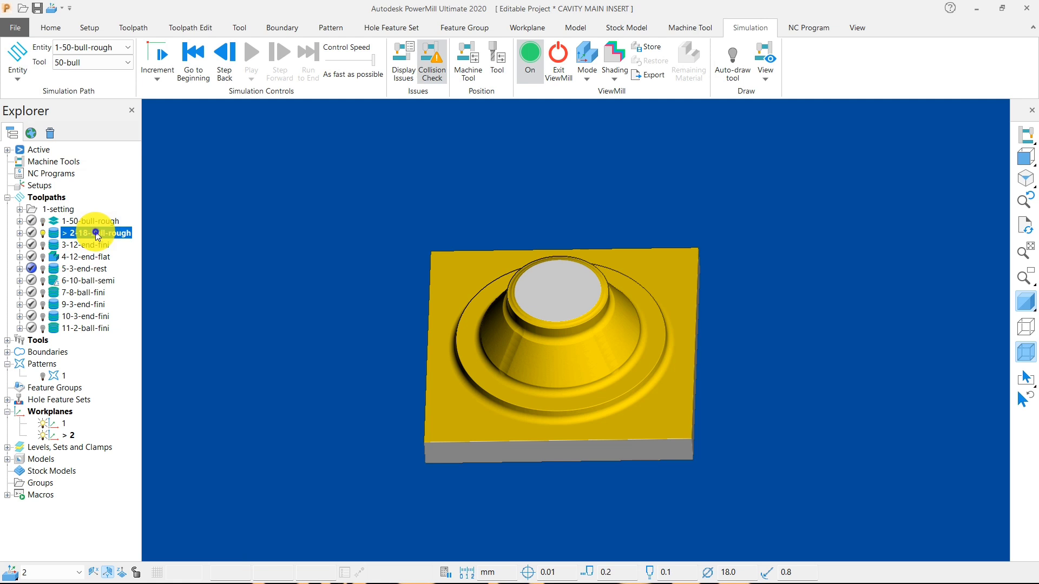
right_click(97, 232)
click(155, 131)
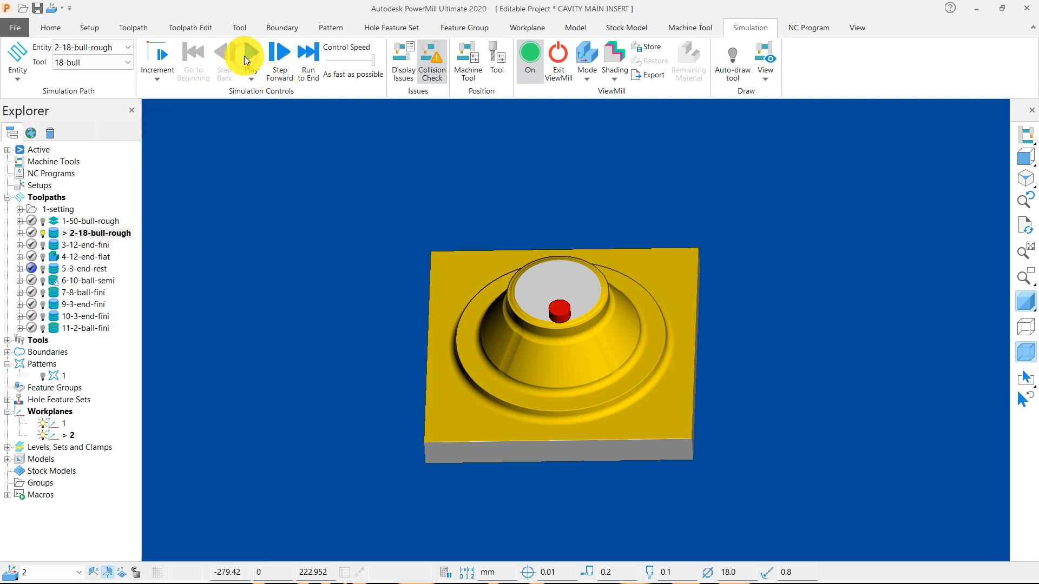
click(244, 56)
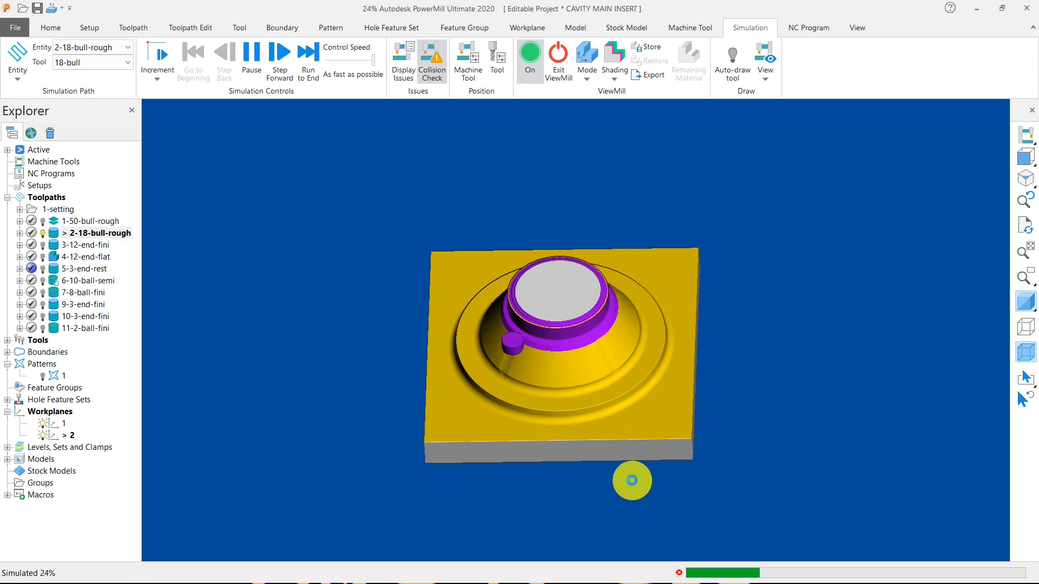
Resume the 2-18-bull-rough simulation and run it to the end.
scroll(632, 480, up, 4)
scroll(633, 480, down, 3)
scroll(632, 480, down, 1)
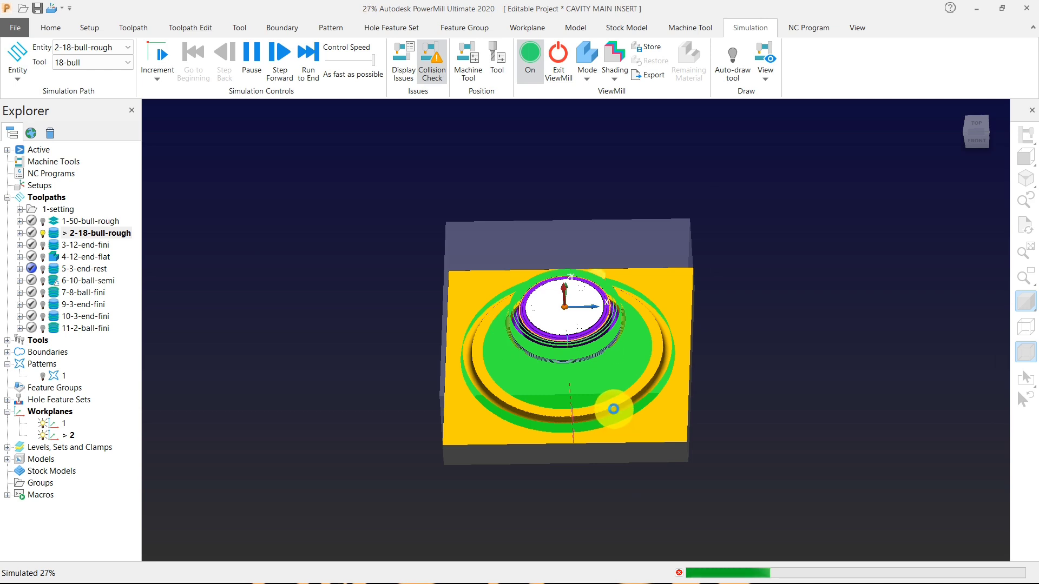
click(587, 74)
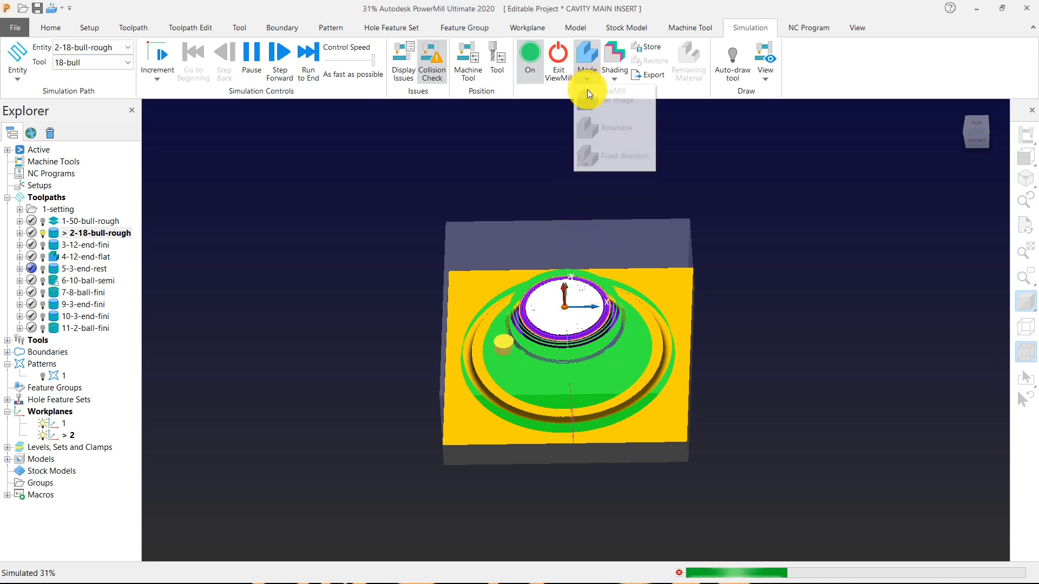
click(613, 79)
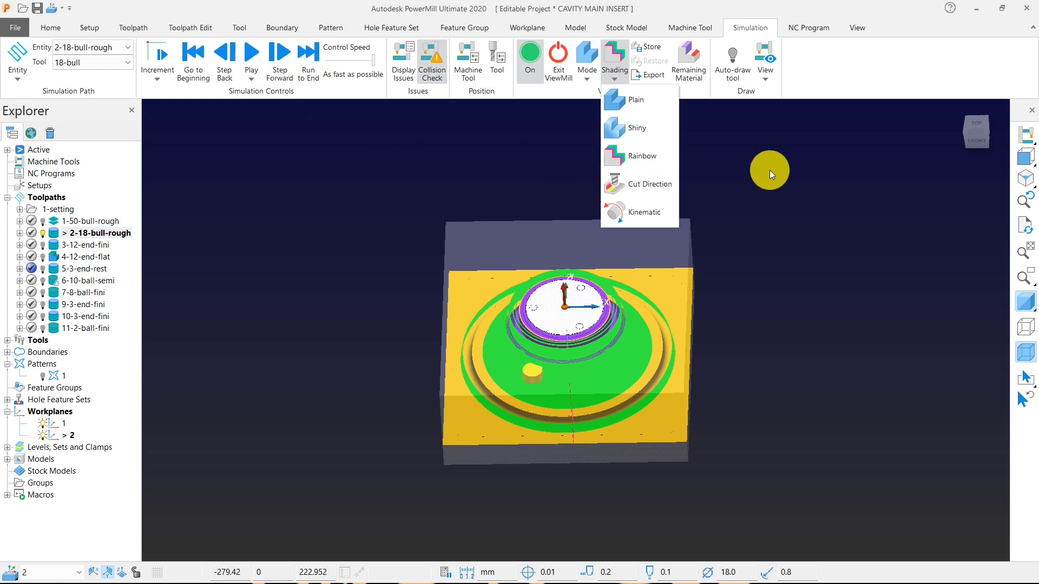
click(770, 170)
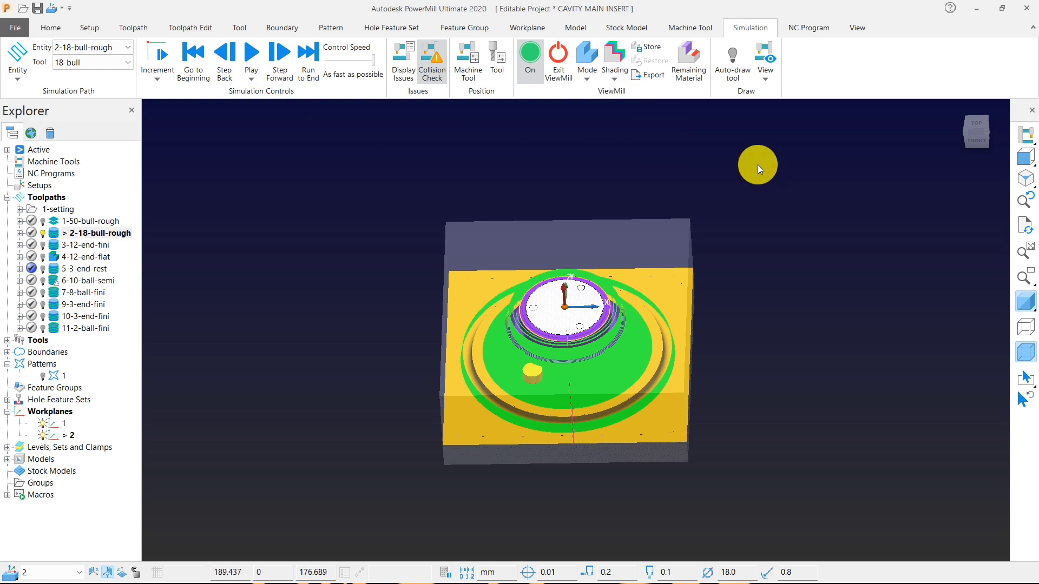
click(248, 59)
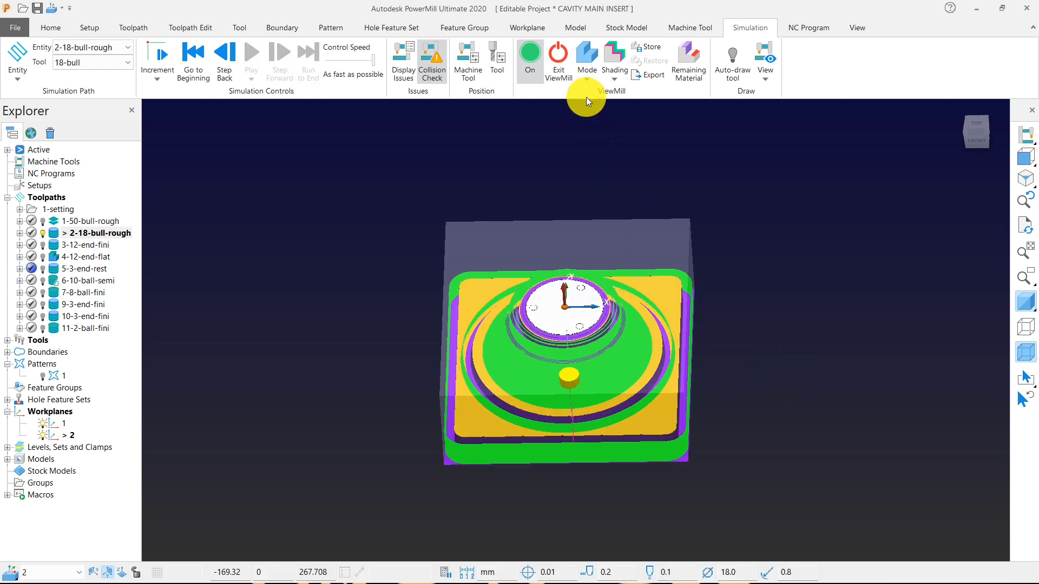
Deactivate toolpath 2-18-bull-rough and set the ViewMill mode back to Fixed direction.
right_click(113, 236)
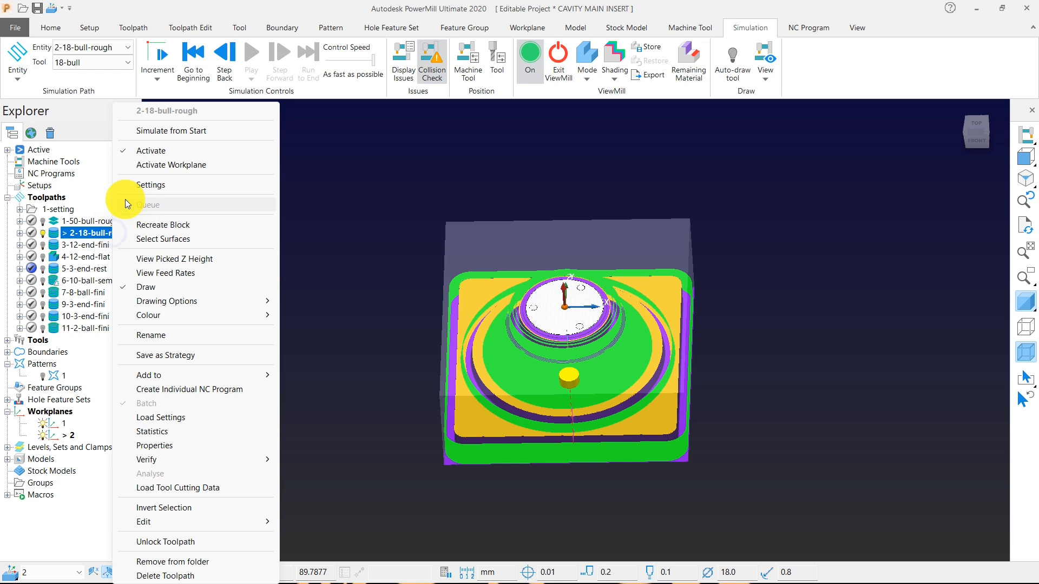
click(139, 149)
click(599, 126)
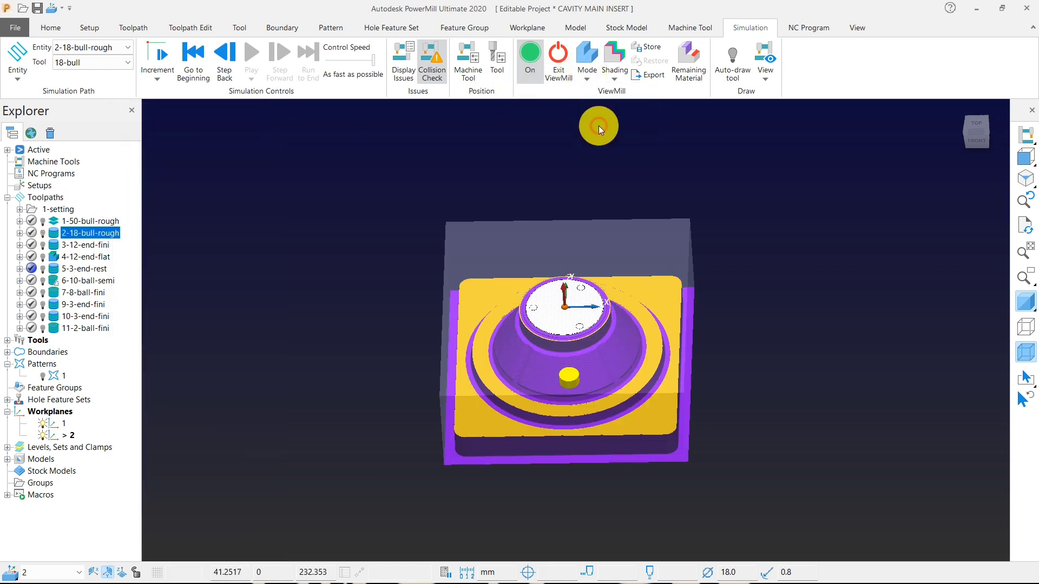
click(586, 85)
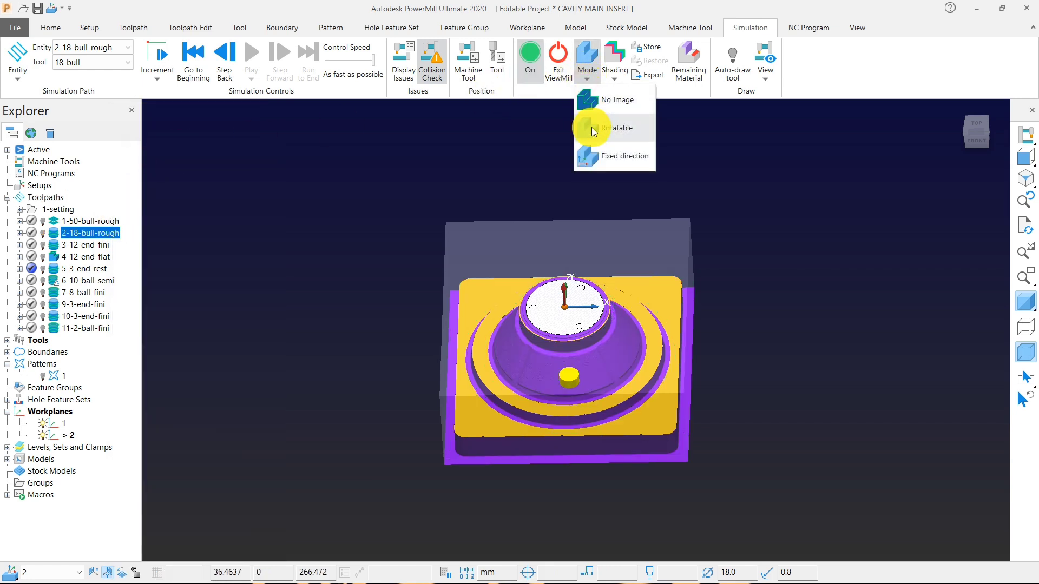
click(595, 155)
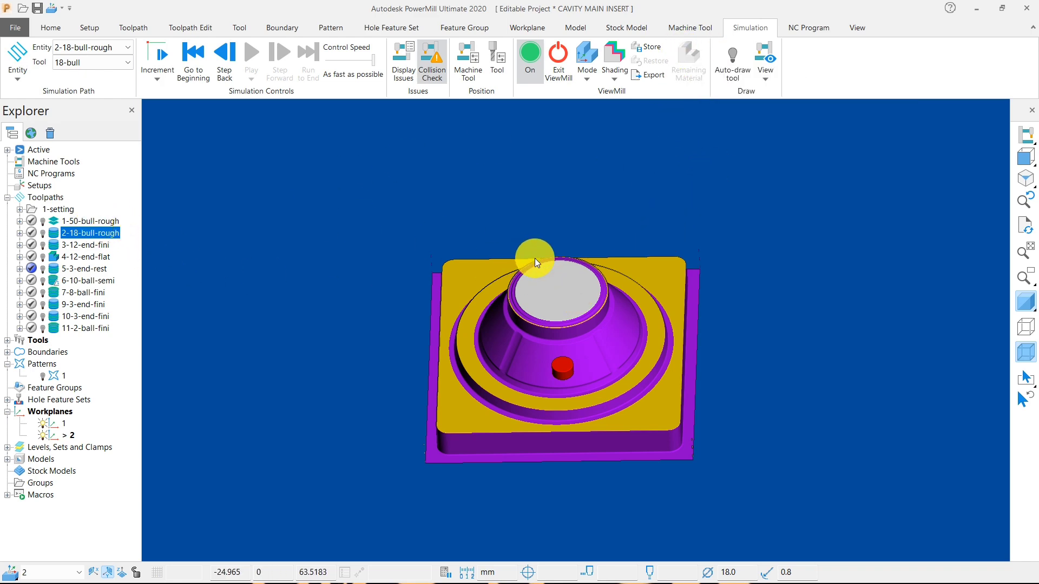
With ViewMill in Rotatable mode, activate toolpath 2-18-bull-rough and display the remaining material on the simulated stock.
middle_drag(535, 259, 255, 229)
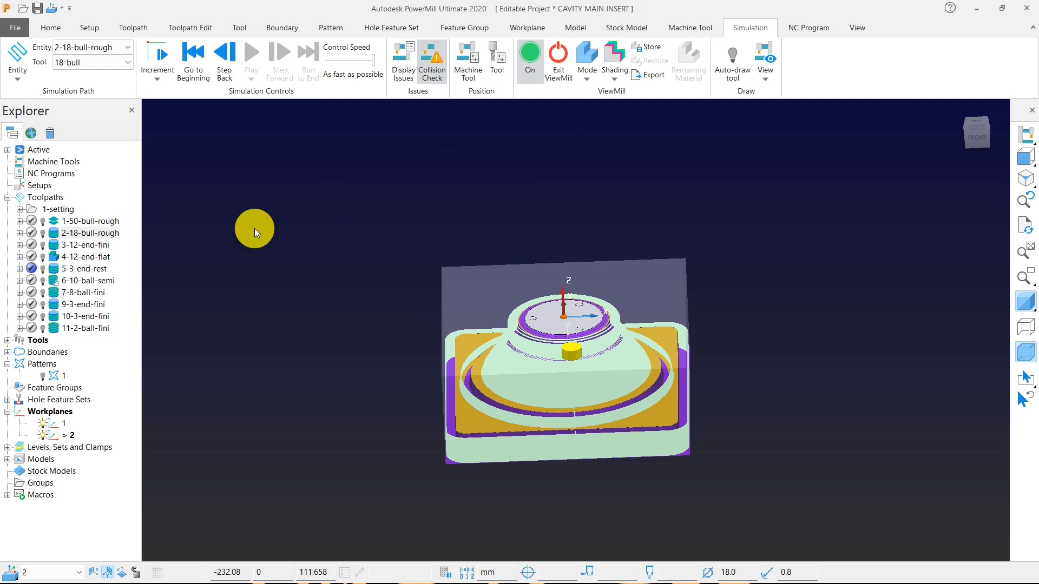
right_click(110, 237)
click(141, 151)
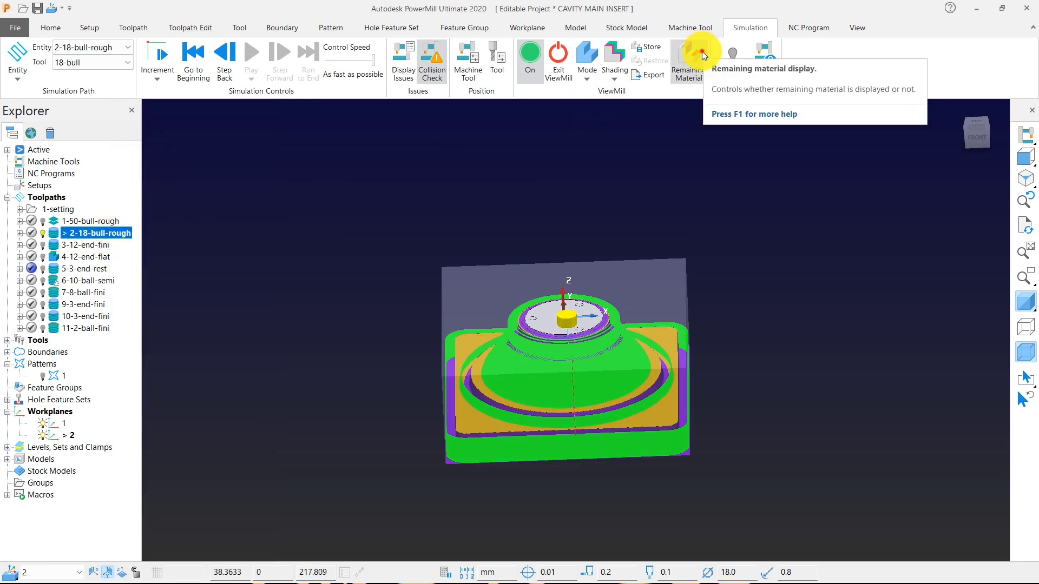
click(702, 50)
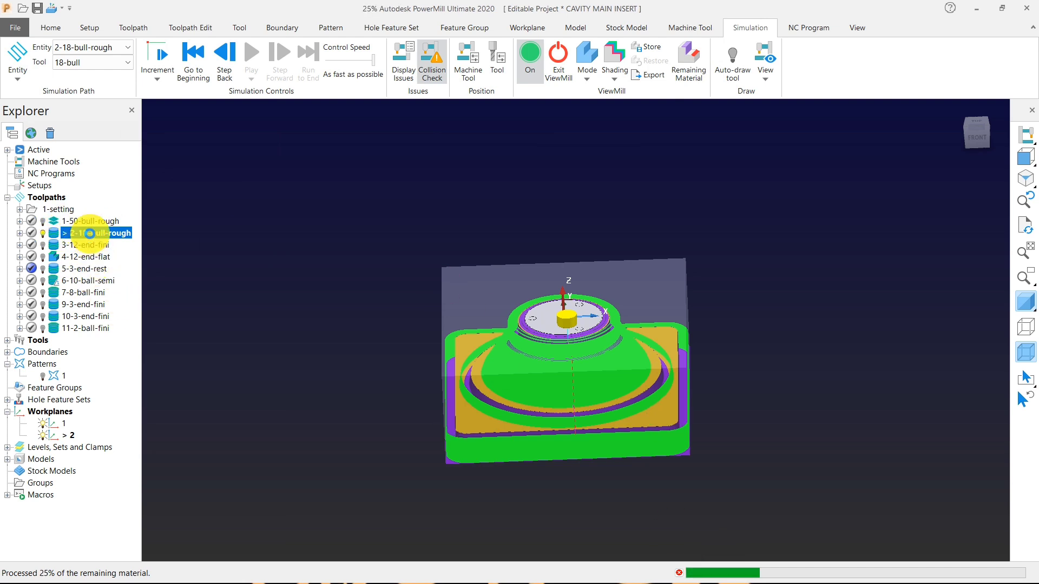
Try to deactivate toolpath 2-18-bull-rough during the remaining material display, and close that display.
right_click(90, 233)
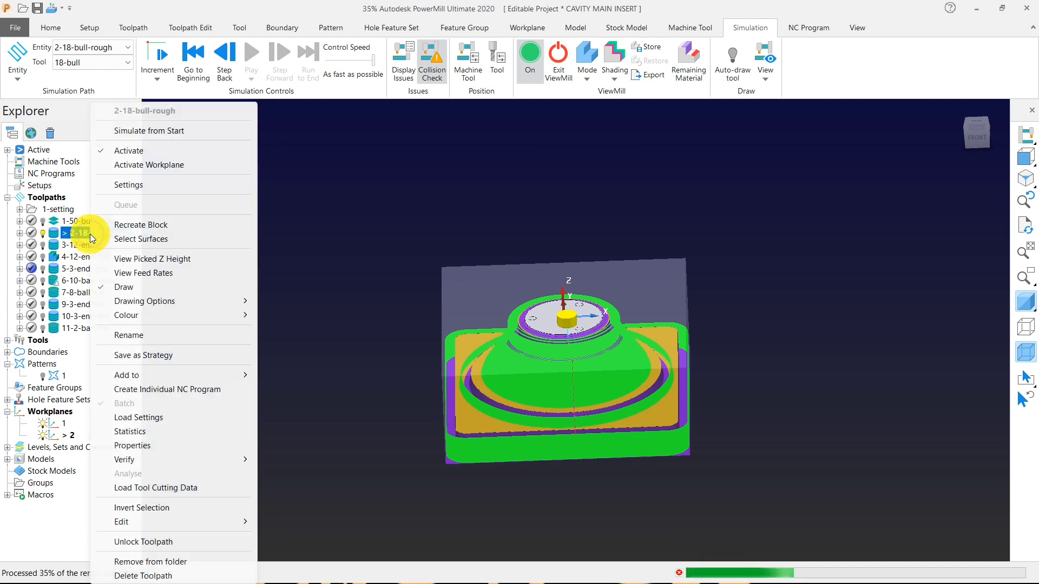
click(125, 151)
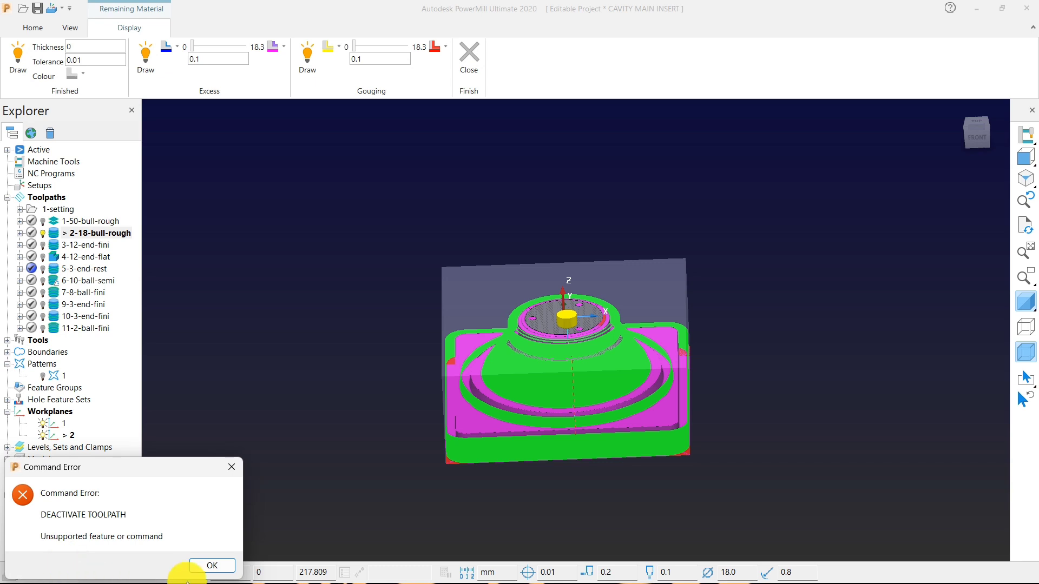
click(212, 564)
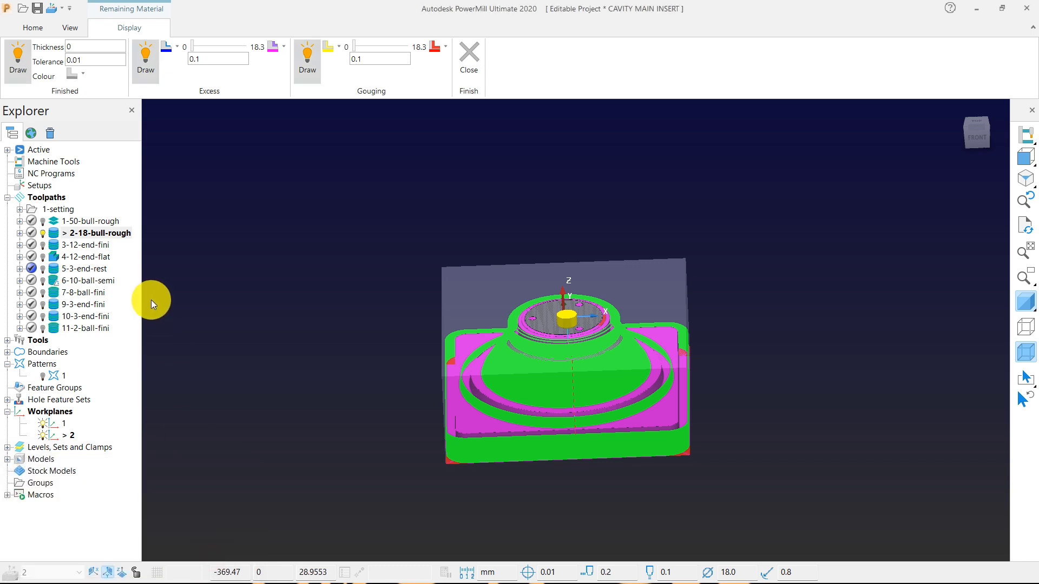
right_click(114, 233)
click(167, 264)
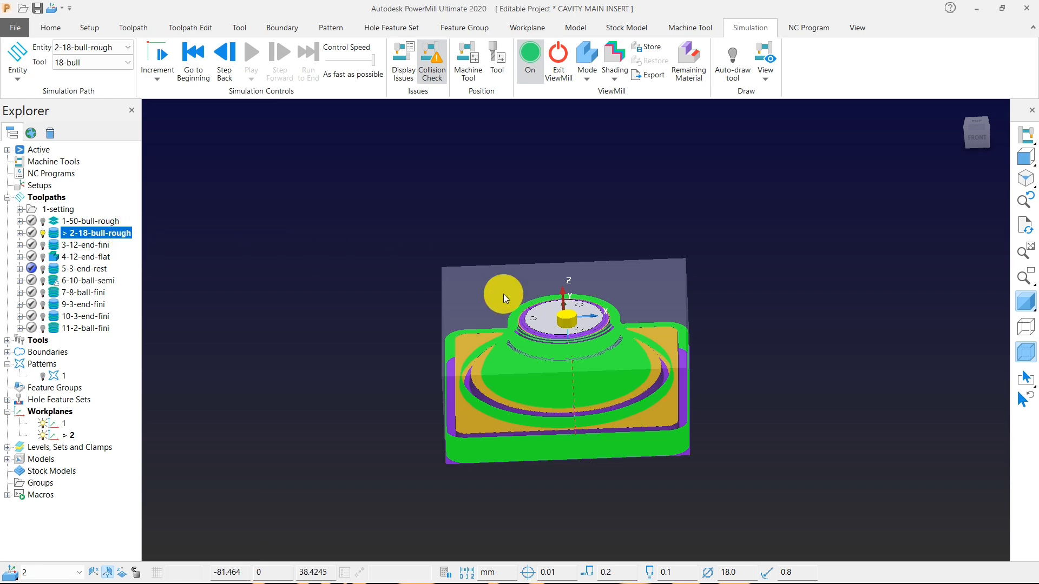
Display the remaining material again and examine the excess around the cone ribs, circular groove and base of the insert.
scroll(689, 400, up, 5)
scroll(677, 307, down, 2)
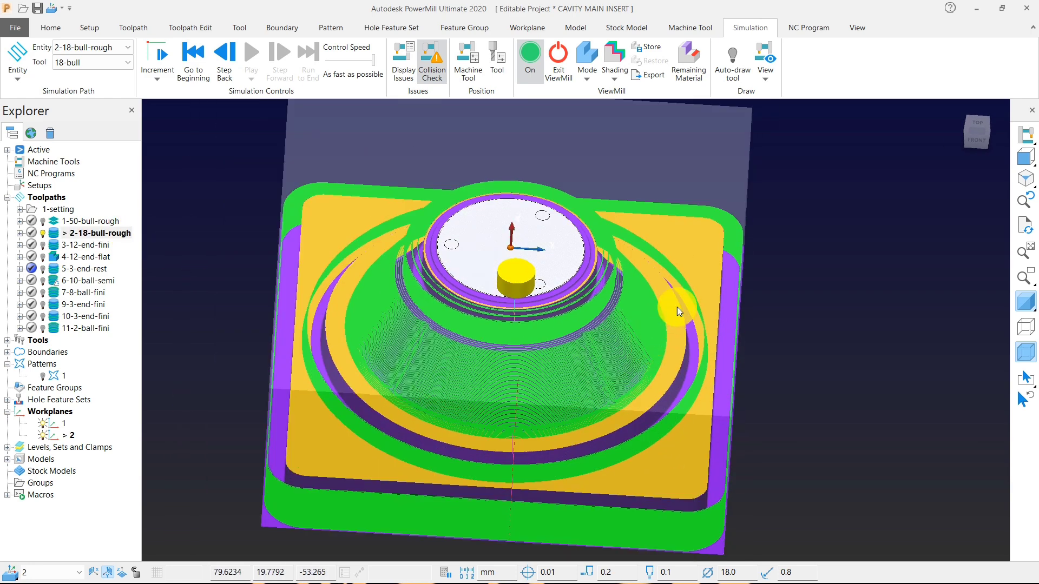
middle_drag(369, 190, 349, 271)
click(665, 66)
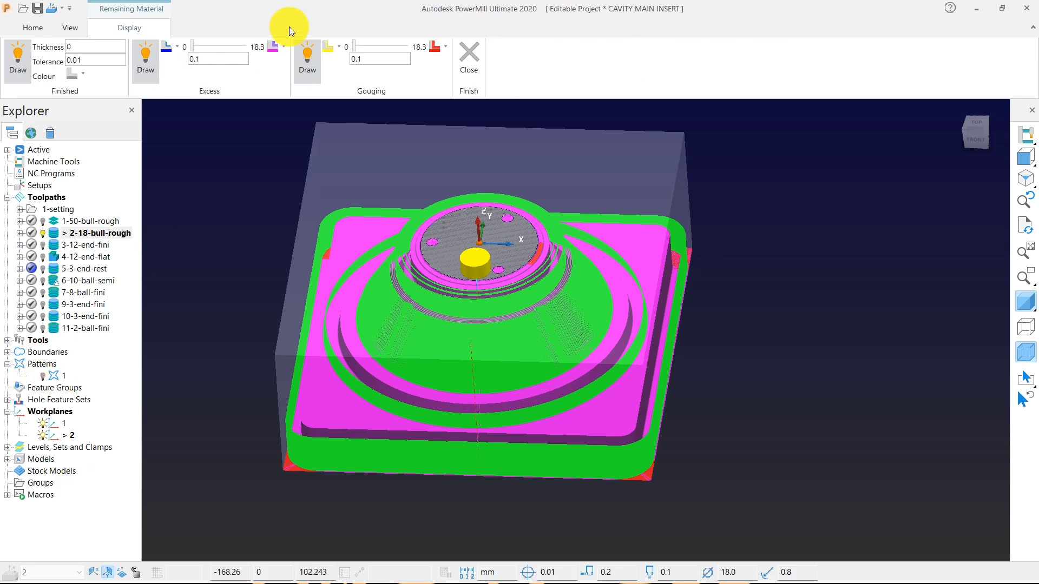
right_click(102, 236)
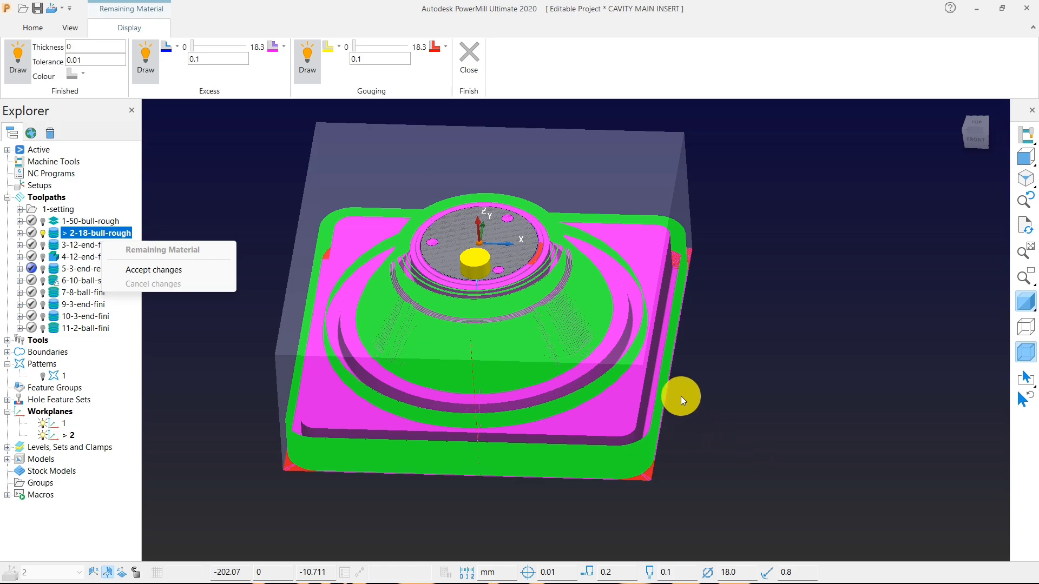
click(712, 405)
middle_drag(558, 357, 616, 351)
scroll(362, 378, up, 4)
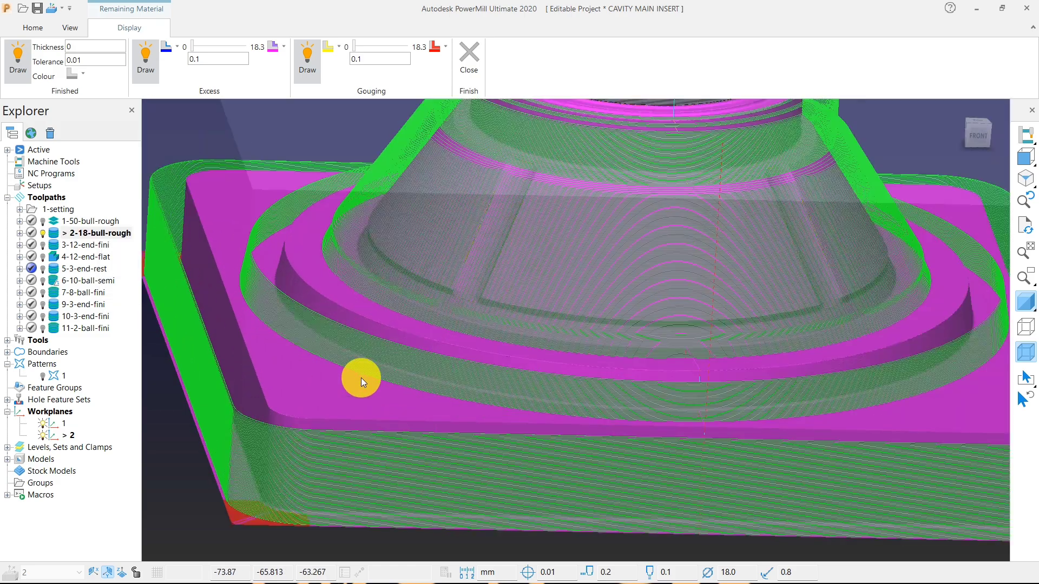
scroll(361, 378, up, 3)
scroll(333, 333, up, 2)
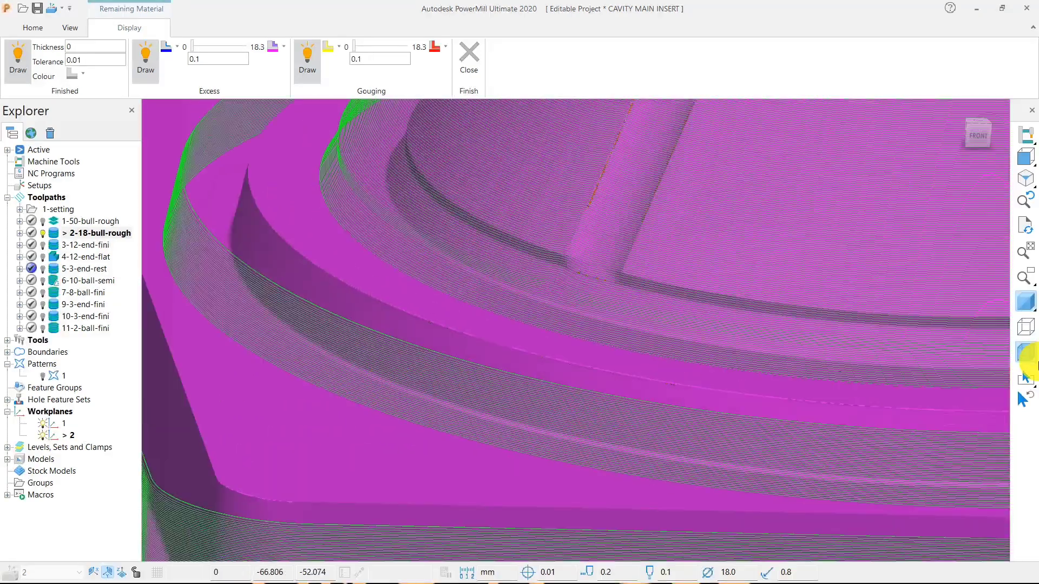
Close the remaining material display and deactivate toolpath 2-18-bull-rough.
click(1022, 304)
right_click(67, 237)
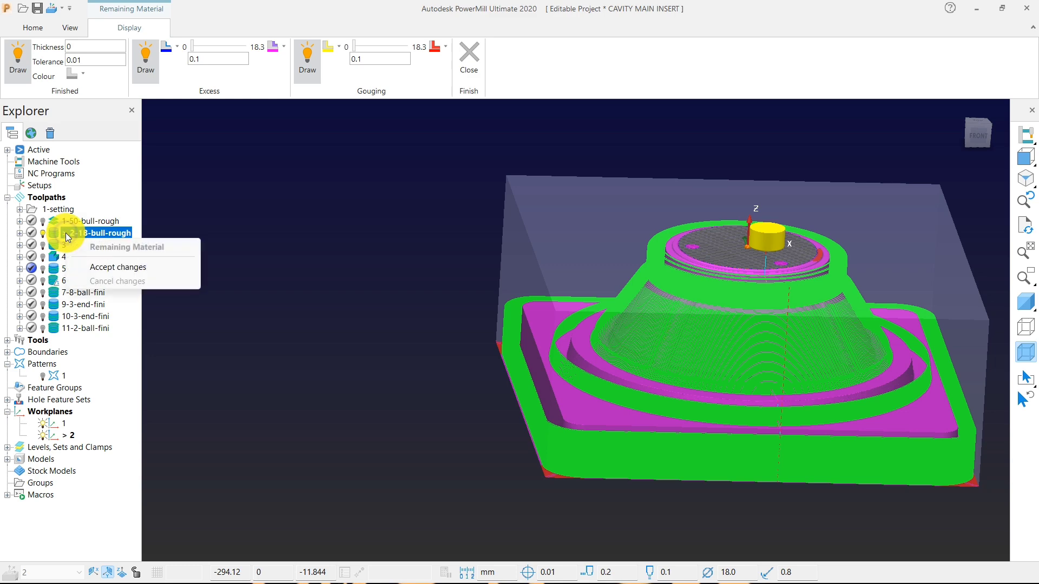
click(86, 267)
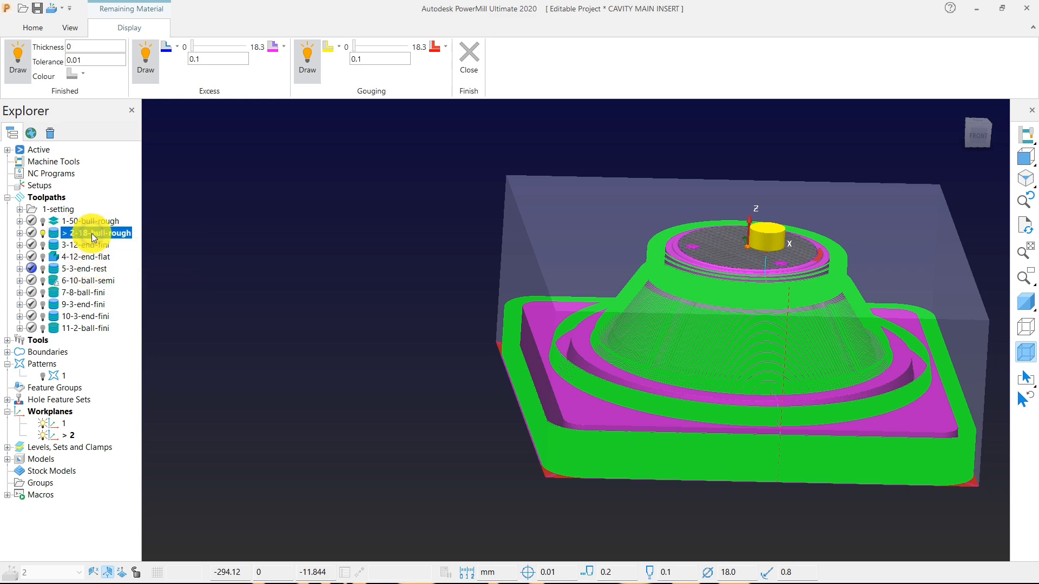
right_click(95, 238)
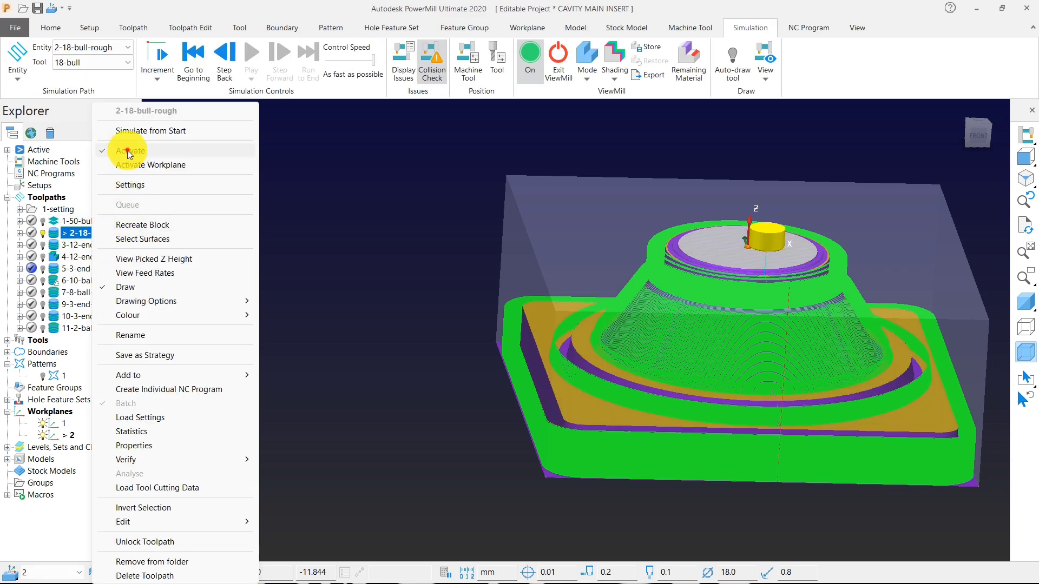
click(136, 132)
scroll(725, 409, up, 5)
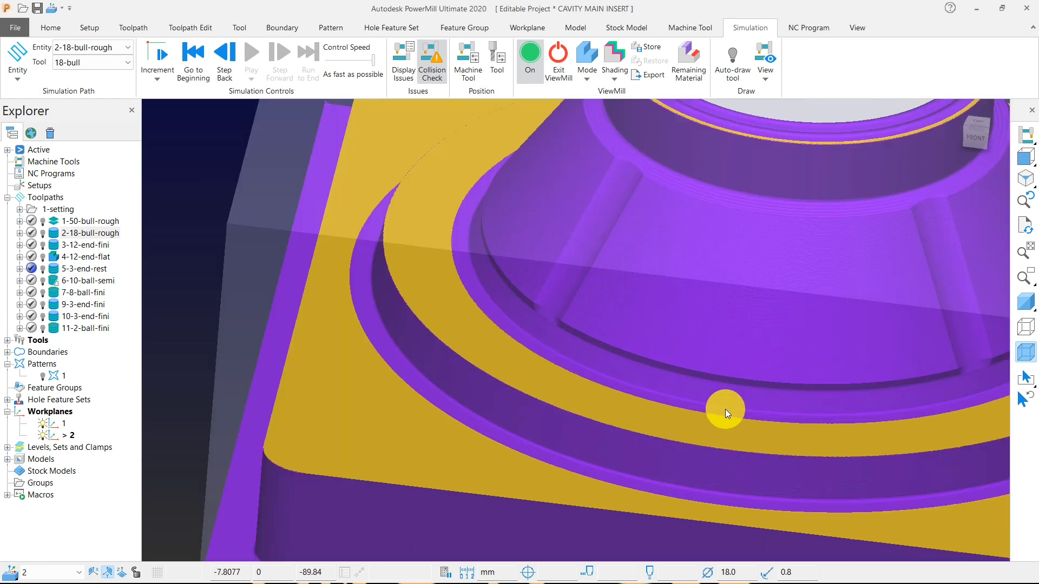
Show the remaining material without the toolpath lines, examine the cone, top face and base corners, and close the display.
click(688, 66)
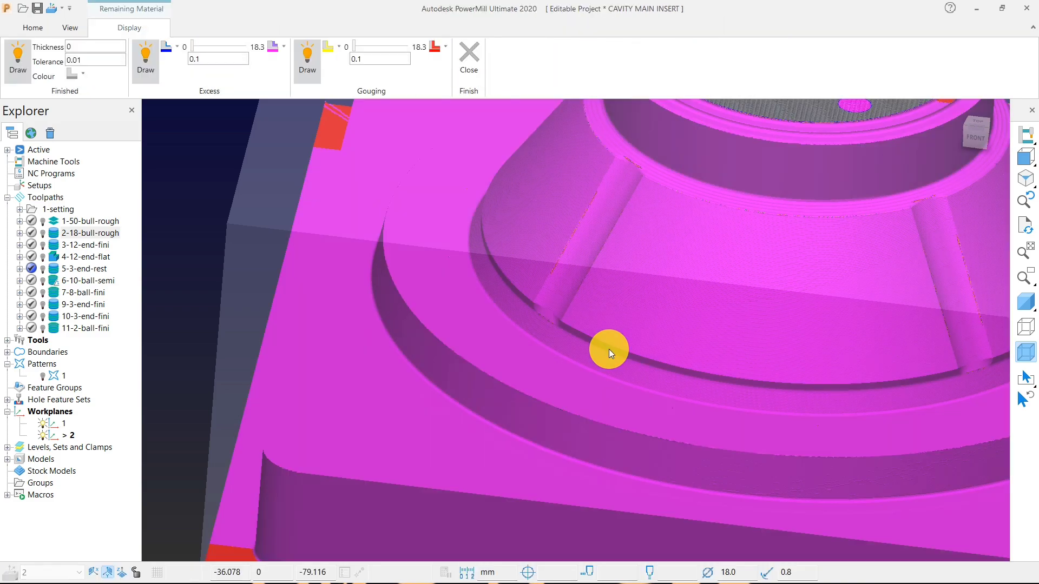
scroll(616, 307, down, 5)
middle_drag(614, 323, 739, 356)
scroll(740, 356, up, 8)
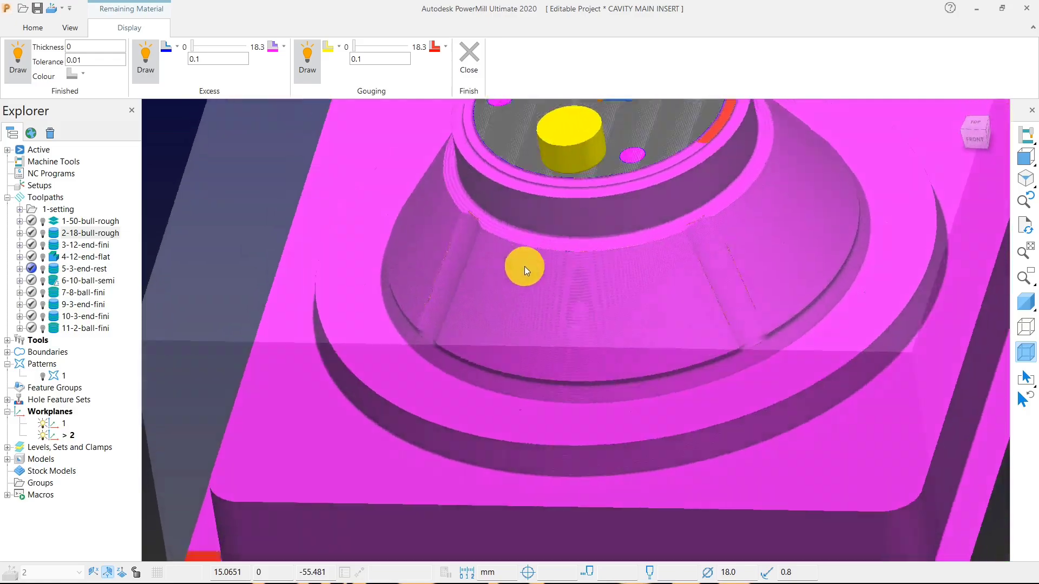
scroll(548, 285, down, 5)
middle_drag(551, 285, 552, 196)
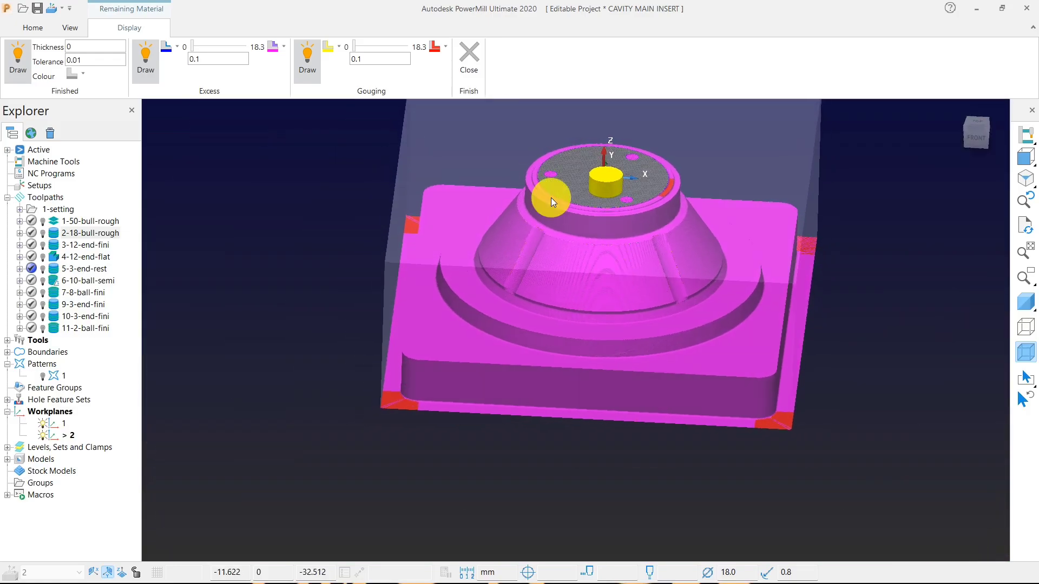
click(475, 74)
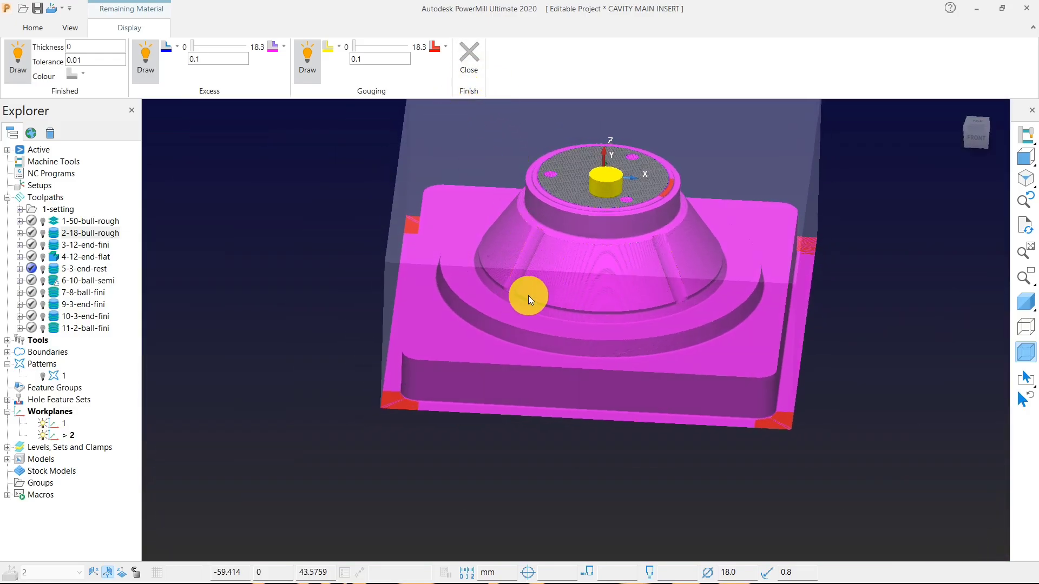
scroll(489, 278, down, 2)
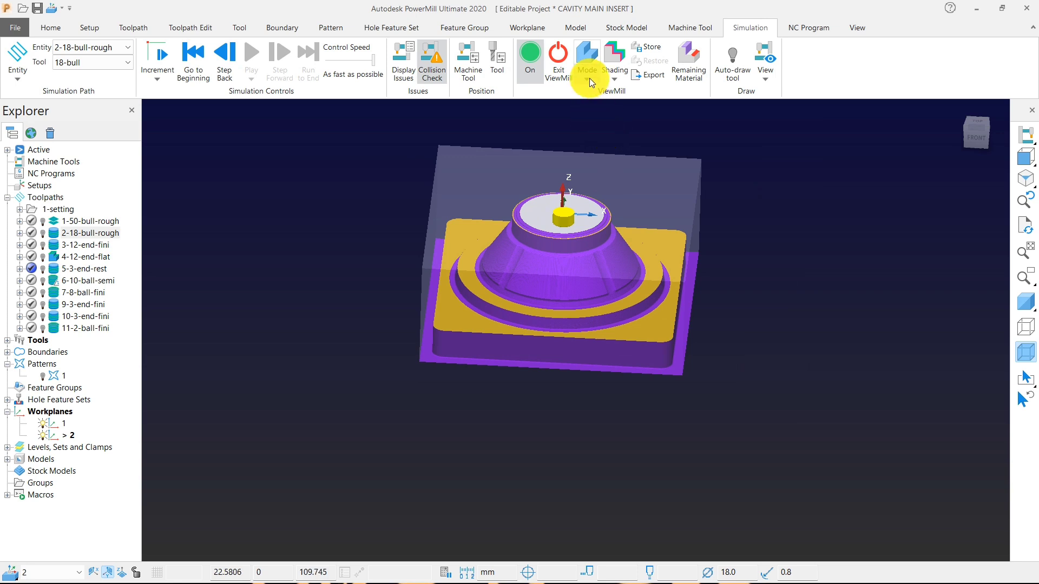
Set the ViewMill mode back to Fixed direction.
click(589, 78)
click(591, 131)
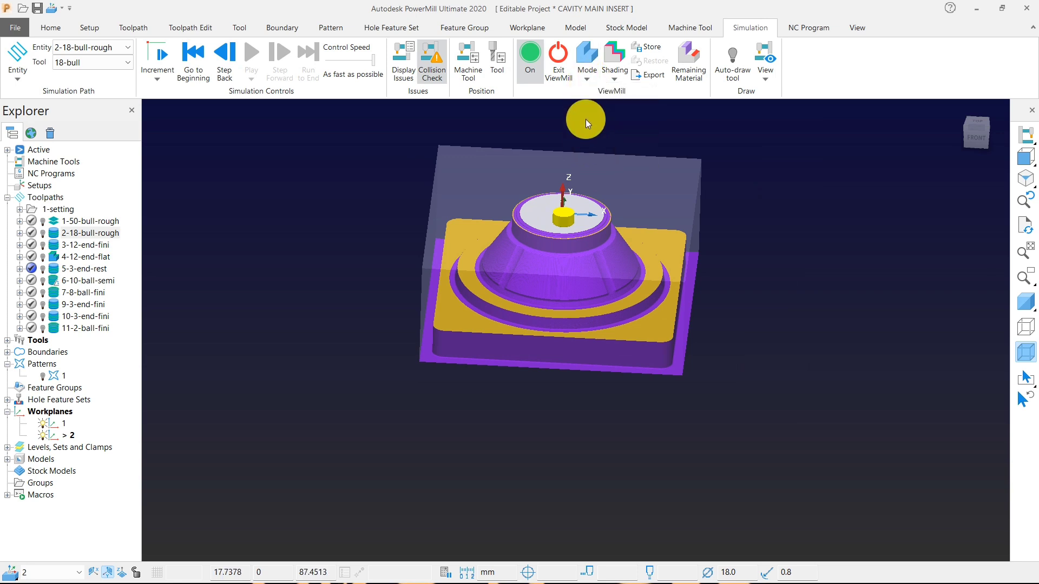
click(586, 80)
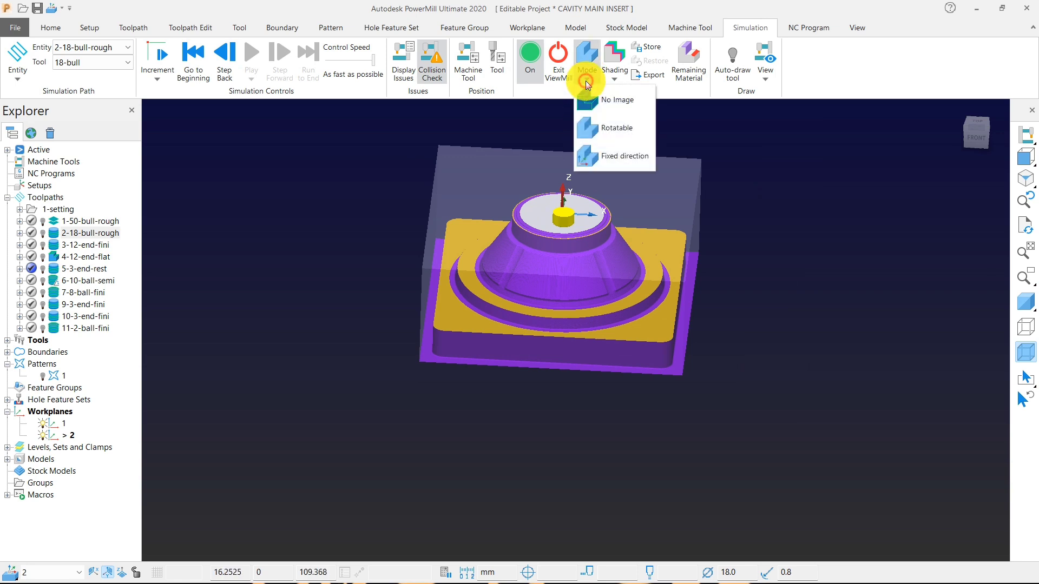
click(586, 153)
Activate toolpath 3-12-end-fini and play its ViewMill simulation from the start on the current stock.
right_click(78, 248)
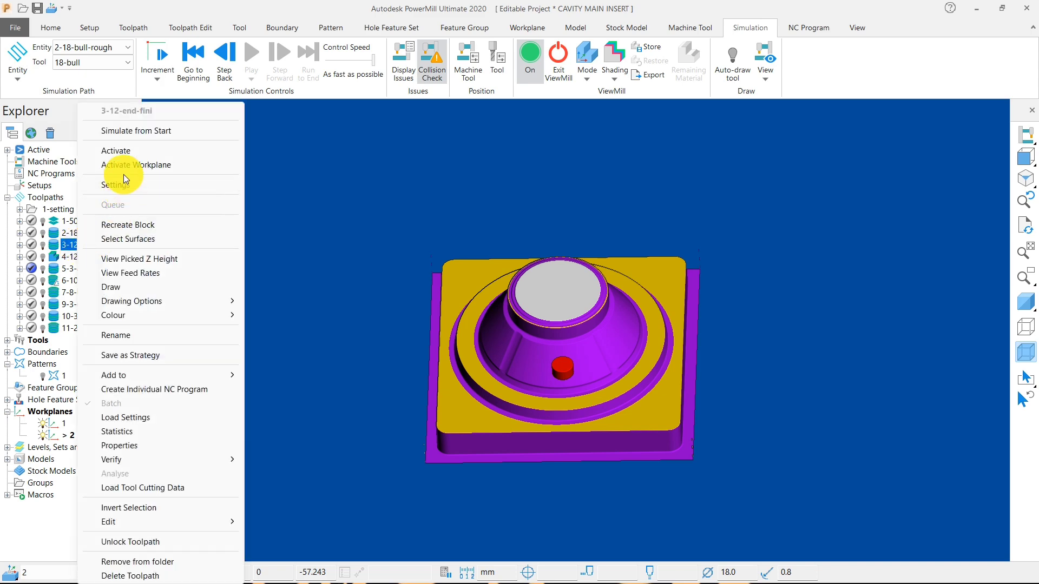
click(123, 151)
right_click(90, 247)
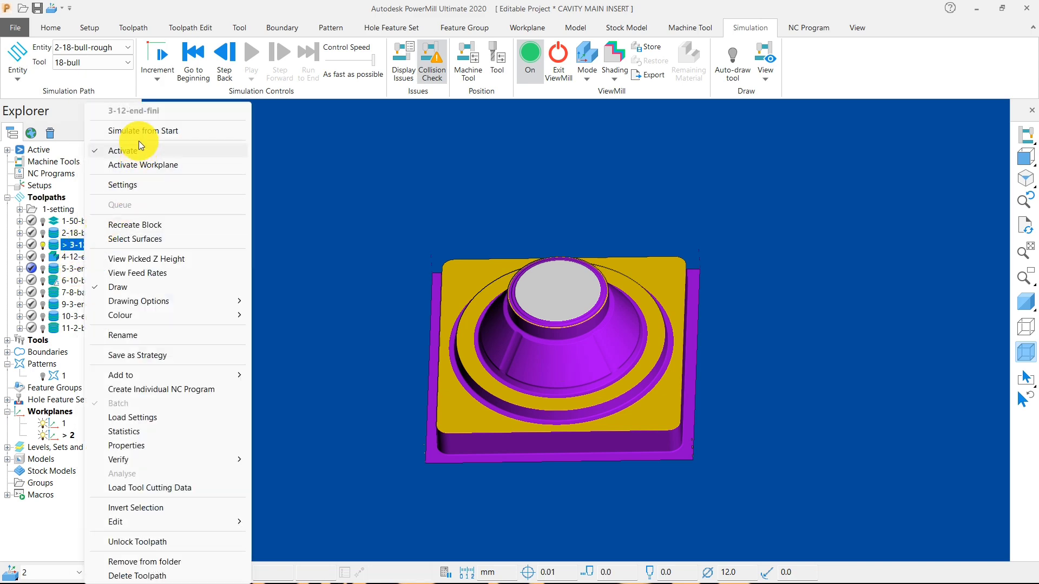
click(136, 131)
click(258, 54)
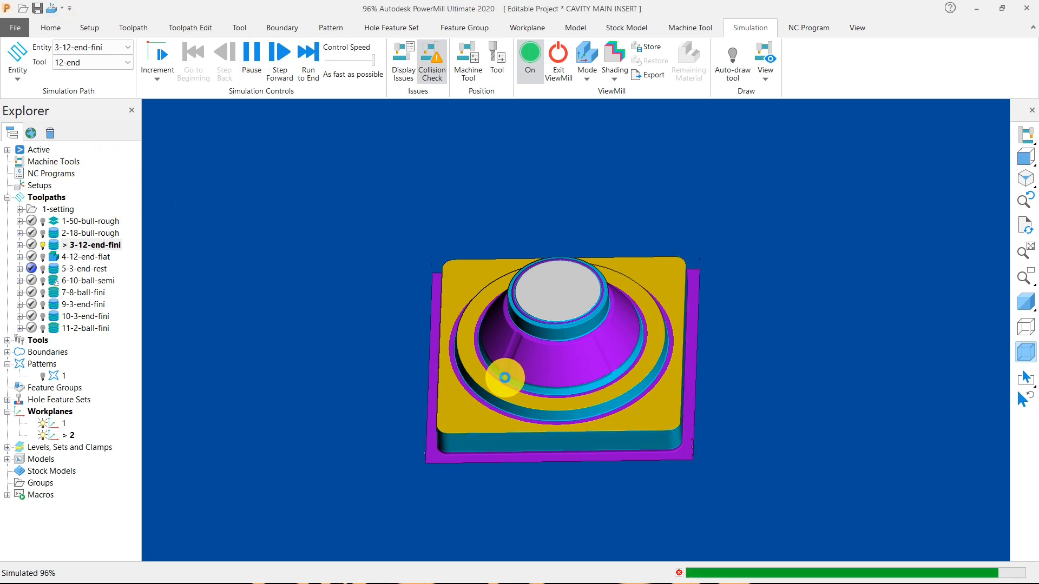
Activate toolpath 4-12-end-flat and play its simulation from the start to cut the flat faces.
right_click(99, 255)
click(127, 151)
right_click(85, 260)
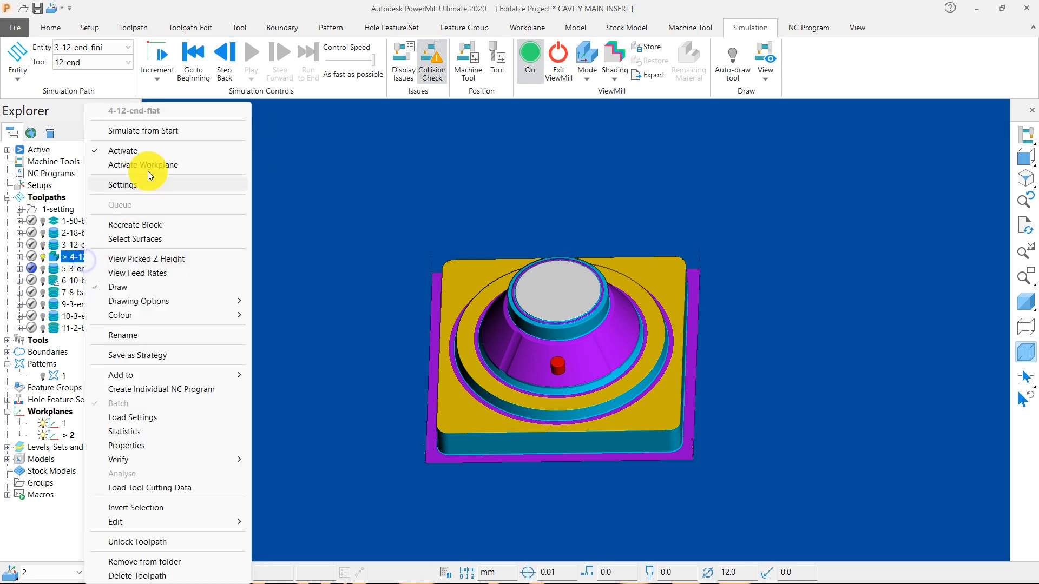
click(156, 132)
click(250, 64)
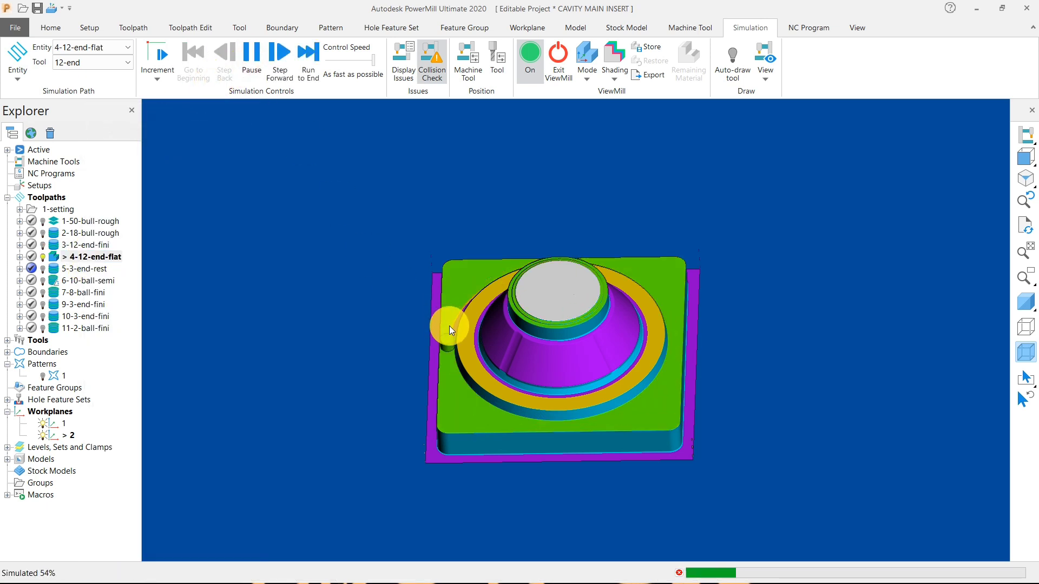
Activate toolpath 5-3-end-rest and play its rest machining simulation from the start.
right_click(99, 271)
click(132, 152)
right_click(76, 267)
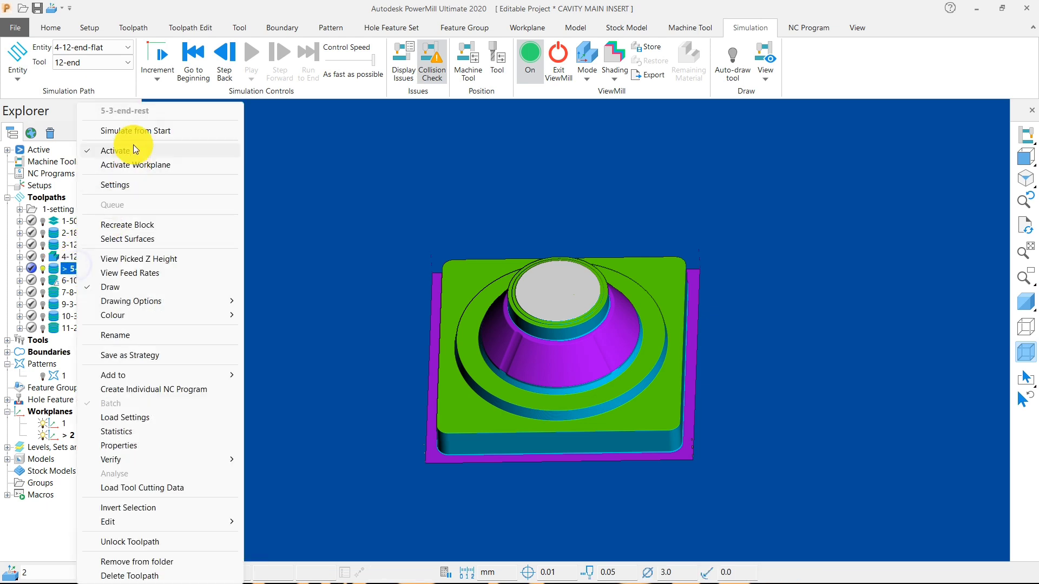
click(135, 131)
click(246, 56)
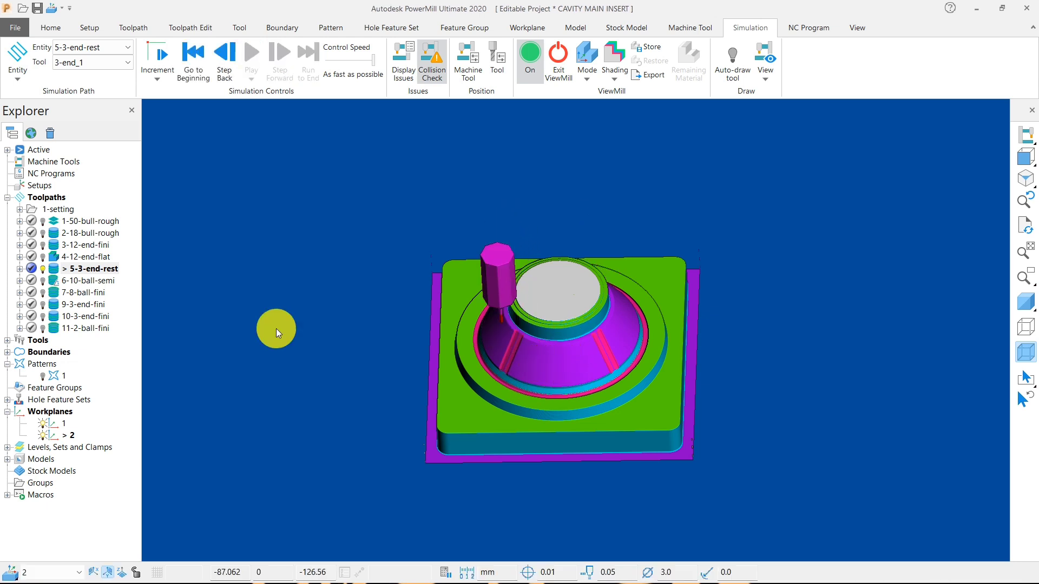
Activate toolpath 6-10-ball-semi and play its semi-finishing simulation from the start on the cone.
right_click(101, 281)
click(147, 152)
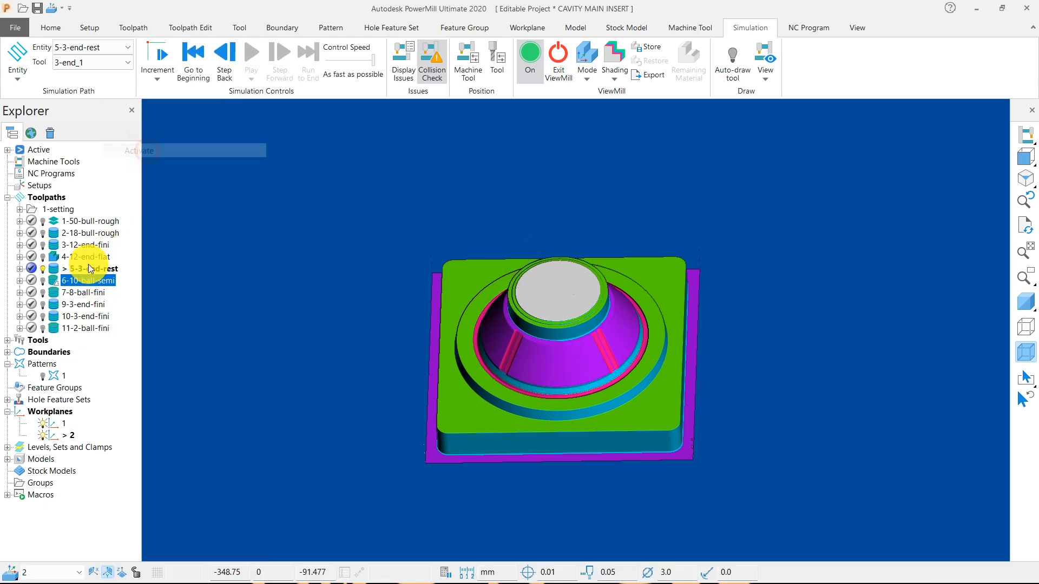
right_click(75, 281)
click(135, 131)
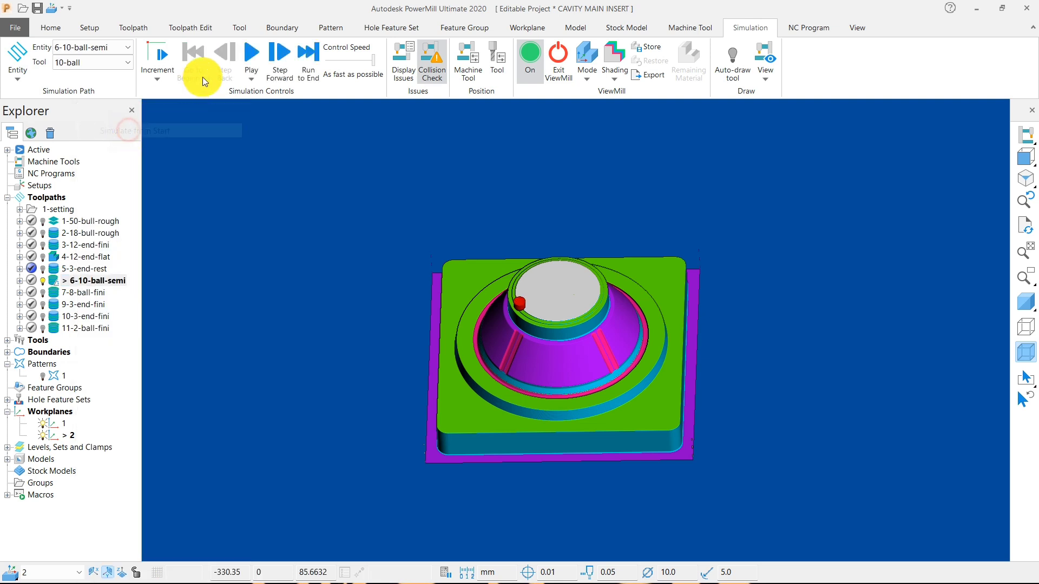
click(251, 57)
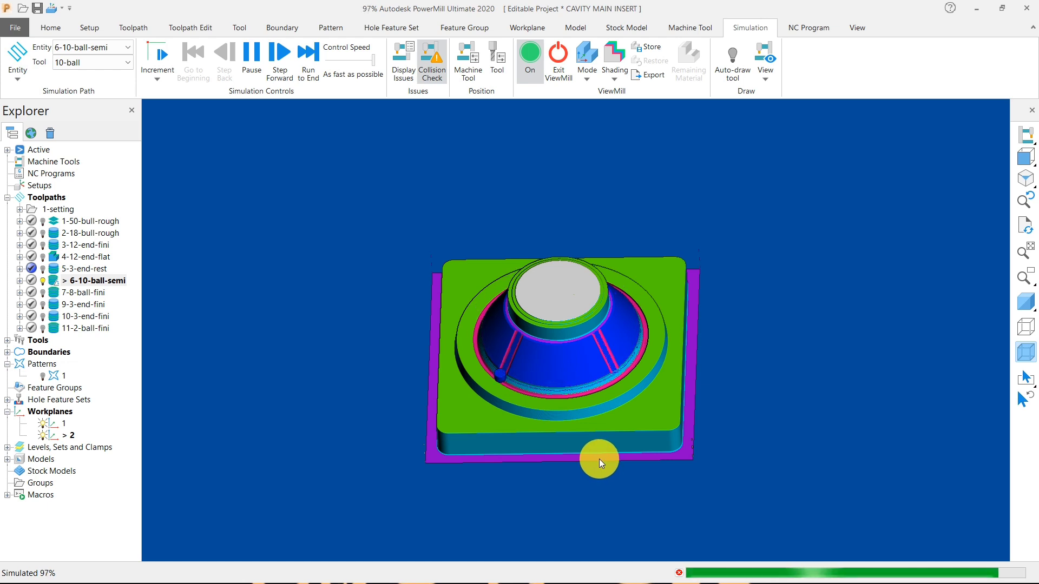
Activate toolpath 7-8-ball-fini and simulate its finishing of the cone from the start.
right_click(75, 291)
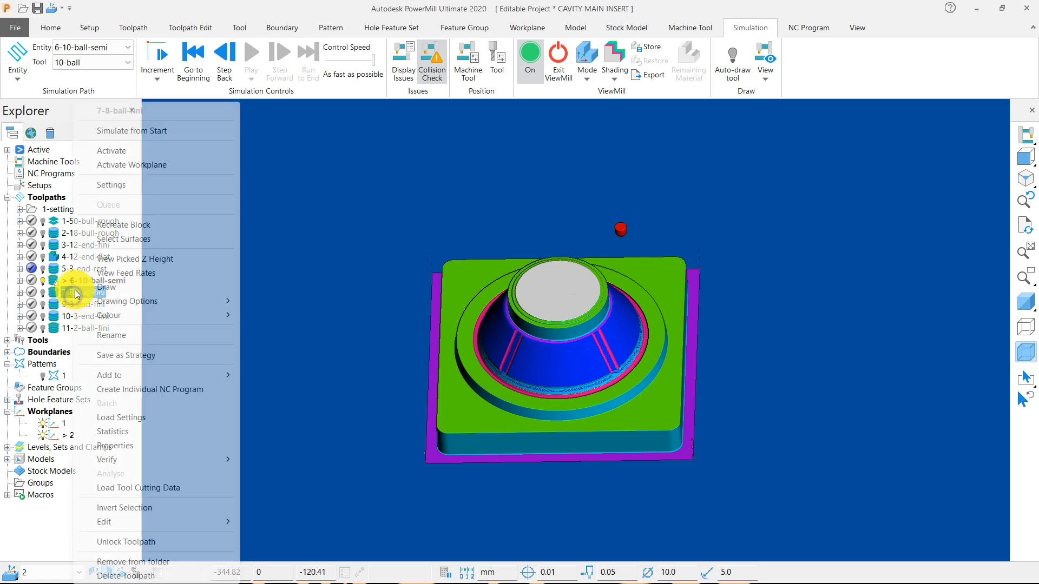
click(114, 156)
right_click(89, 296)
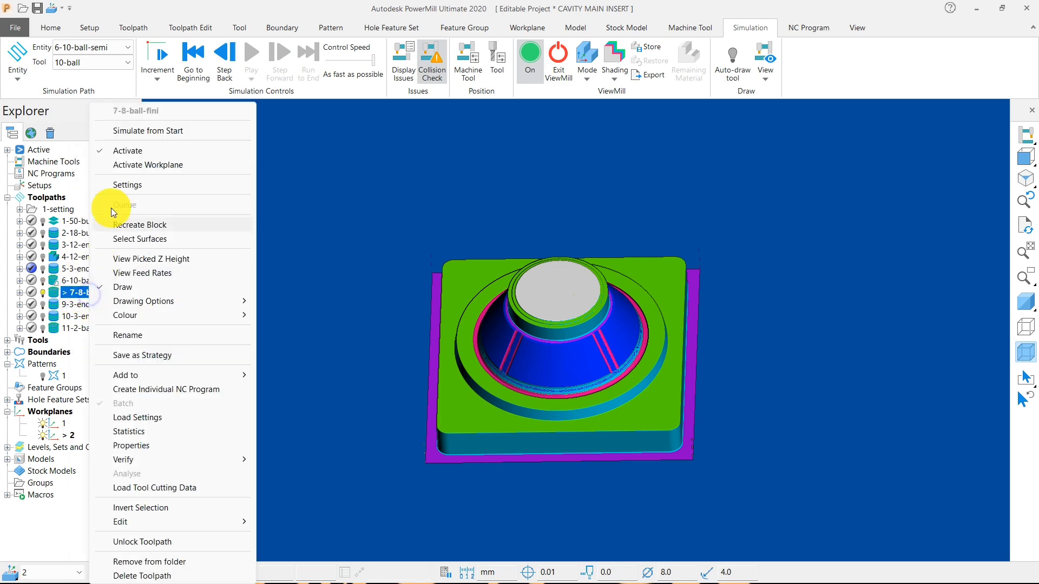
click(132, 130)
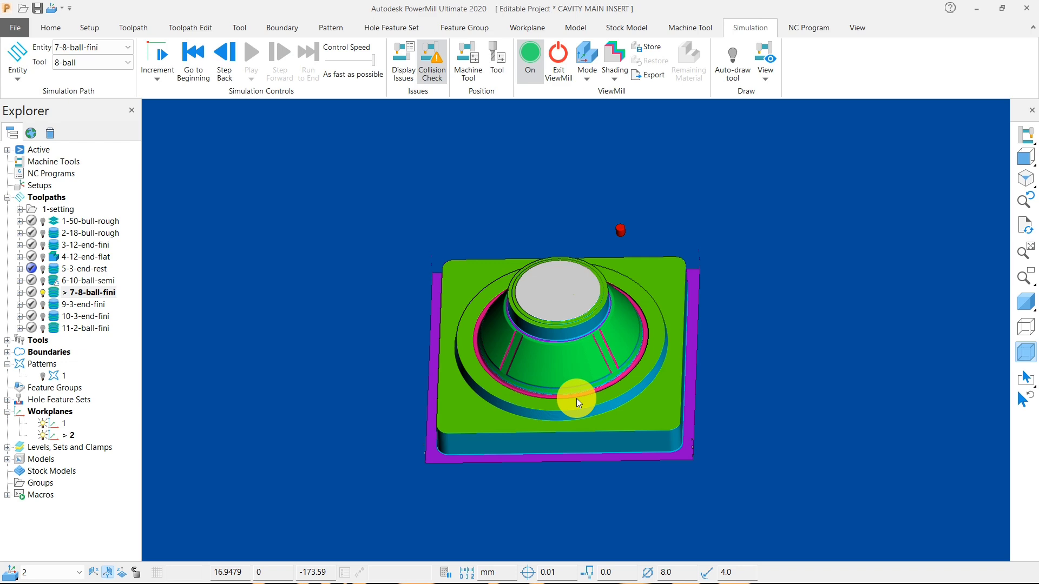
Save a snapshot of the simulated stock to the Desktop as a PNG image named 1.
right_click(492, 301)
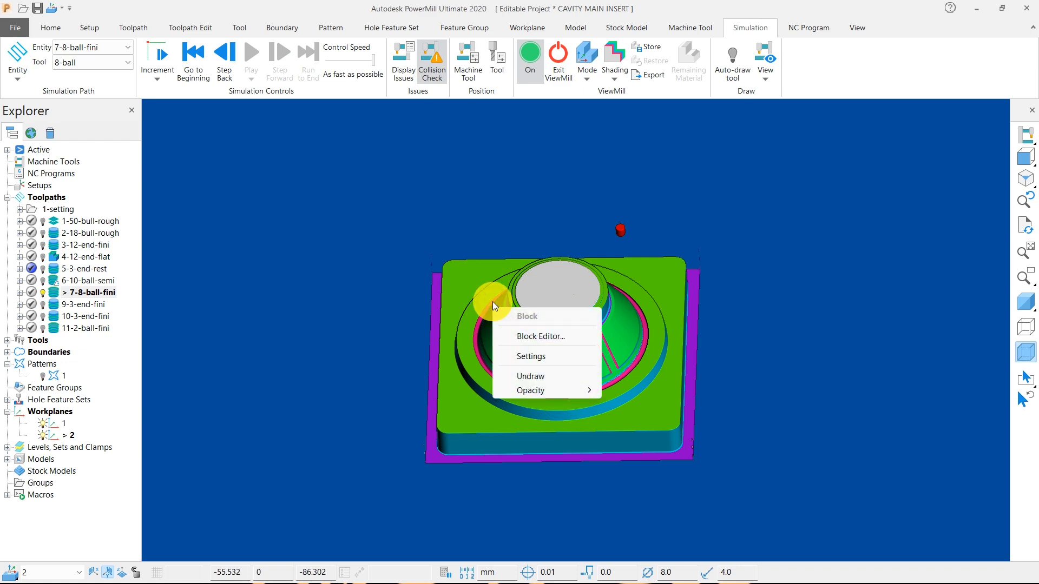
right_click(368, 287)
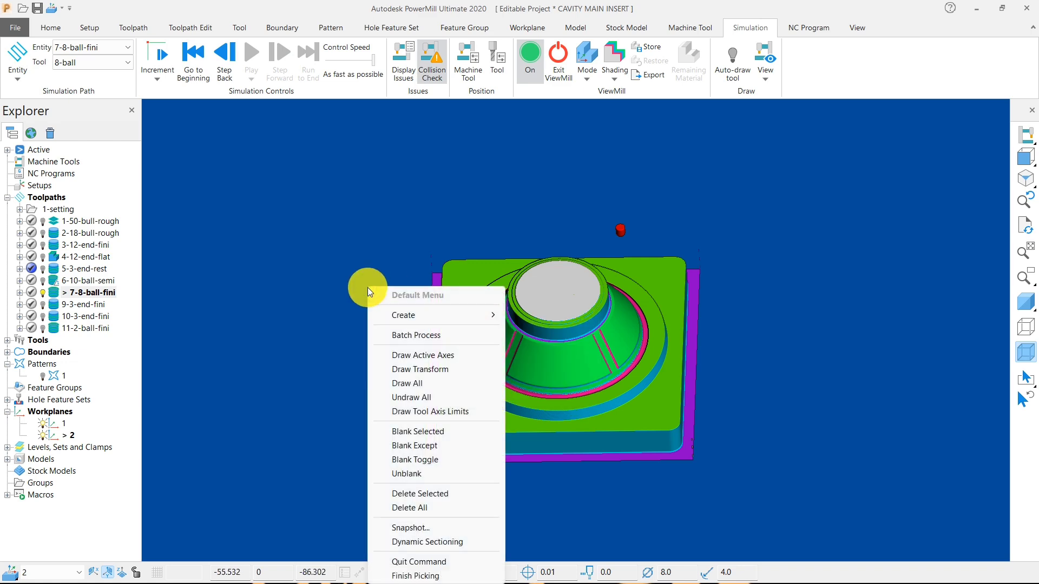
click(407, 528)
click(470, 227)
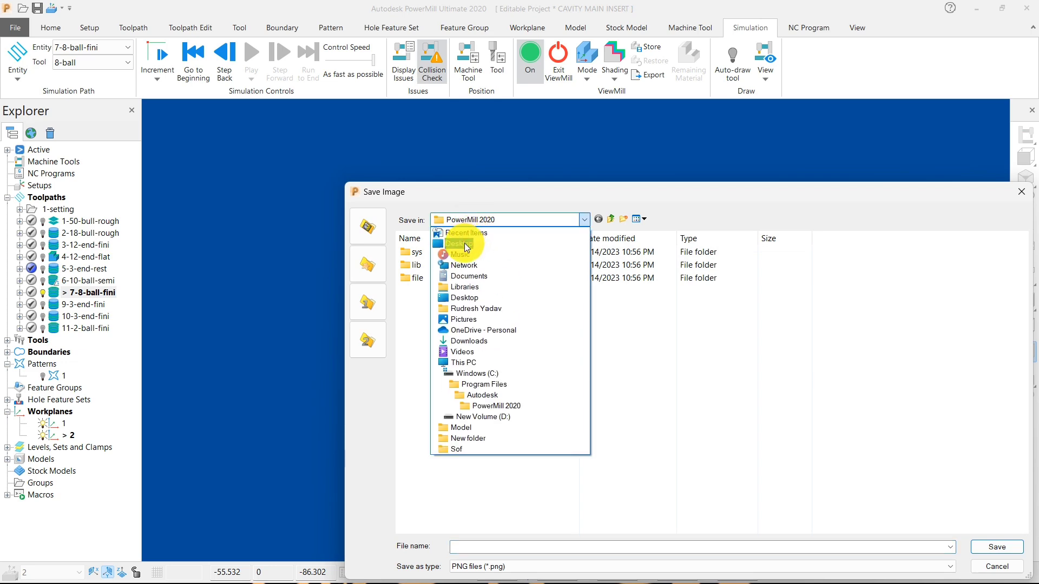
click(449, 227)
click(511, 545)
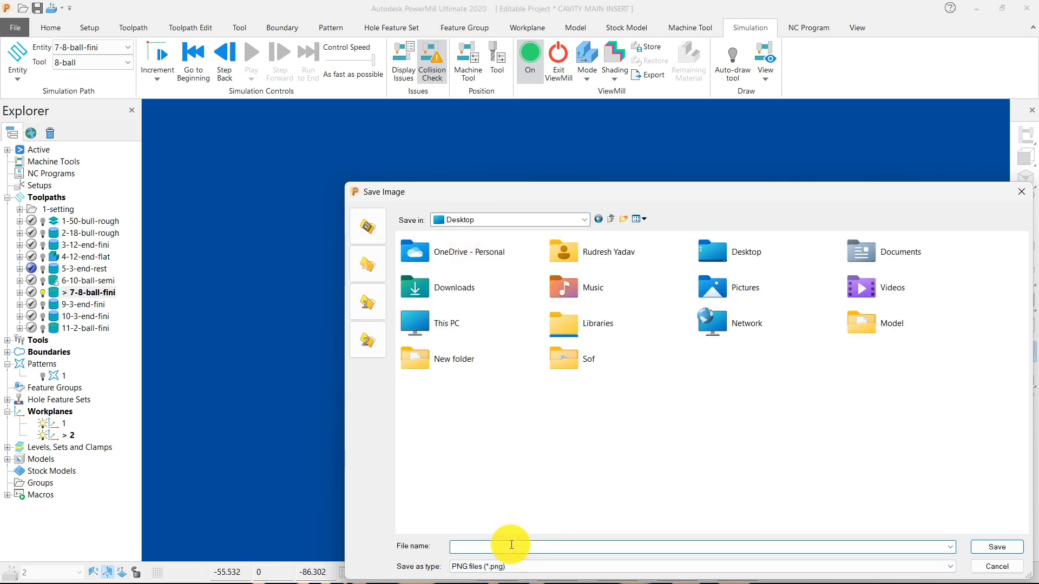
text(1)
click(1016, 554)
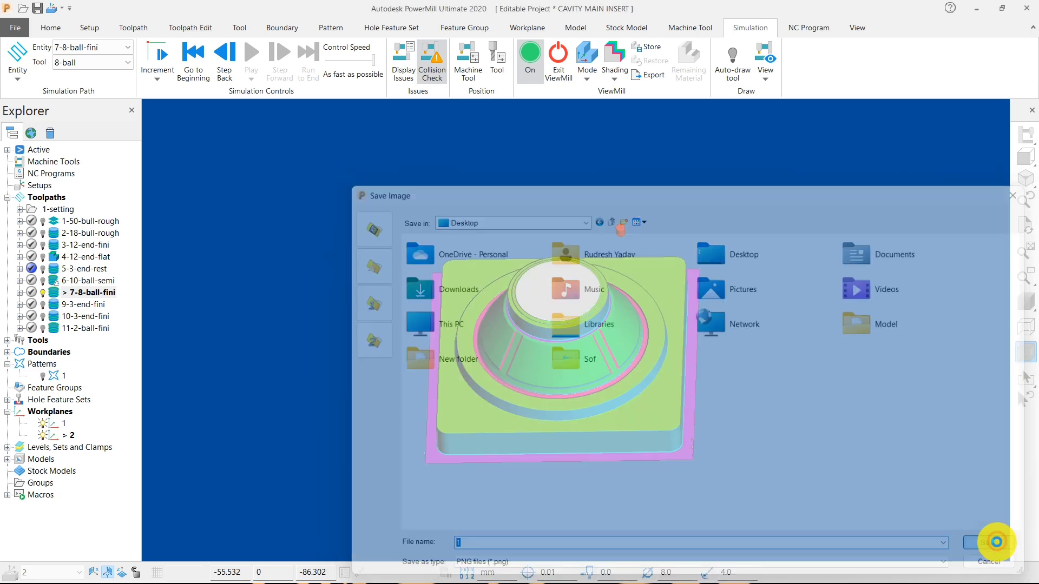
Activate toolpath 9-3-end-fini and play its ViewMill simulation from the start.
right_click(106, 304)
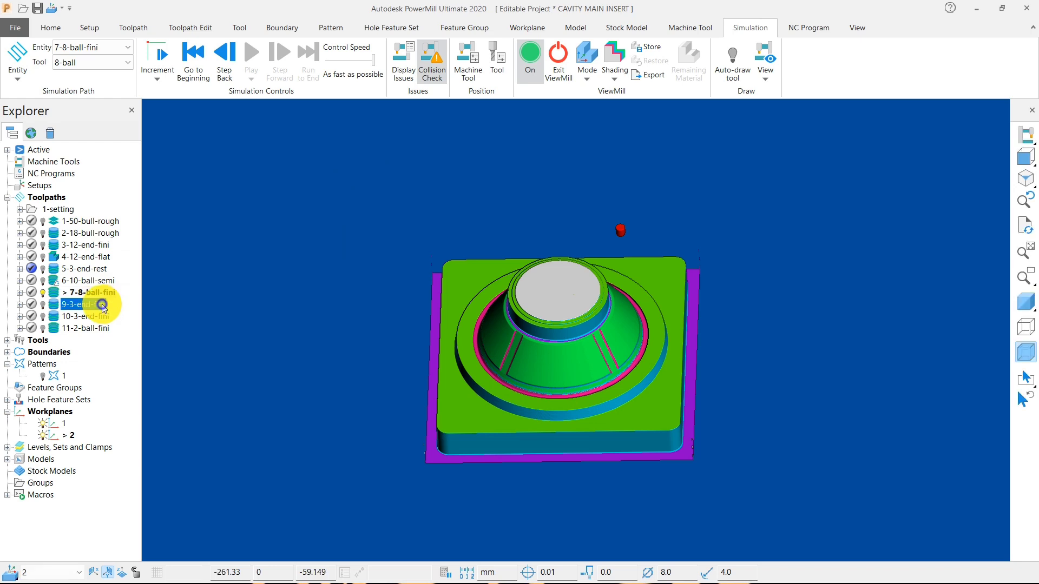
click(141, 151)
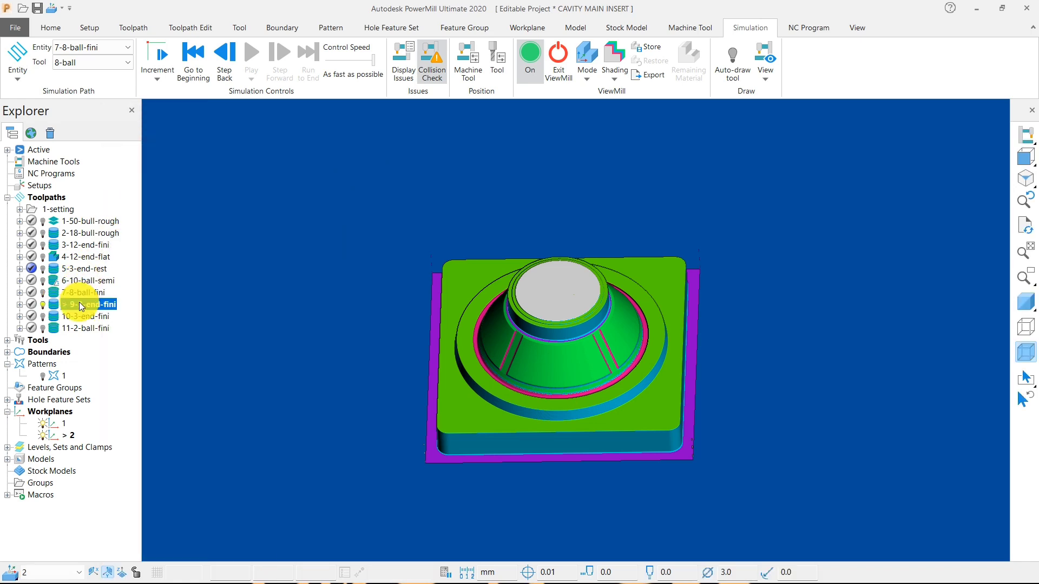
right_click(79, 302)
click(120, 131)
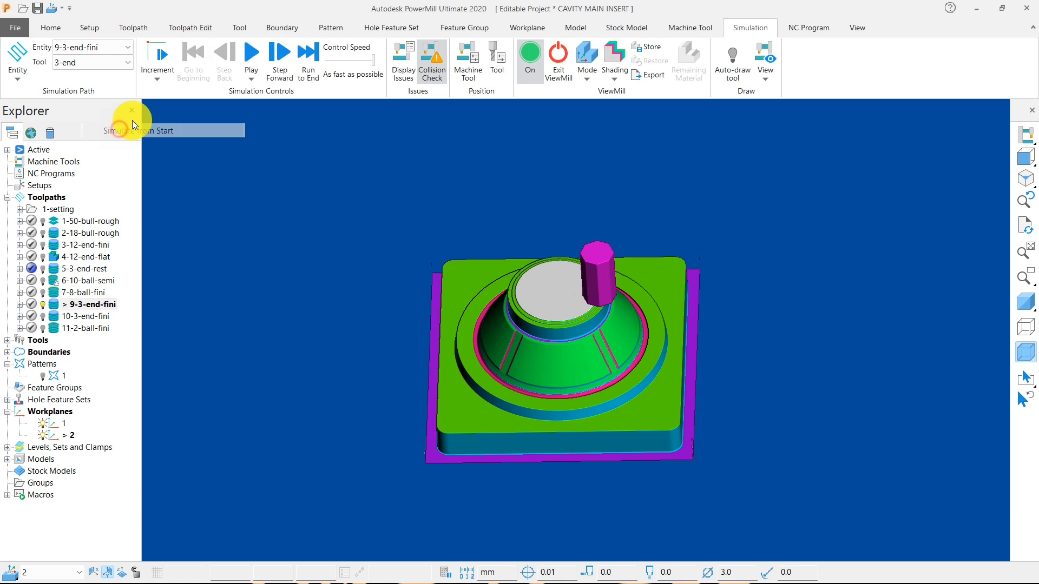
click(250, 52)
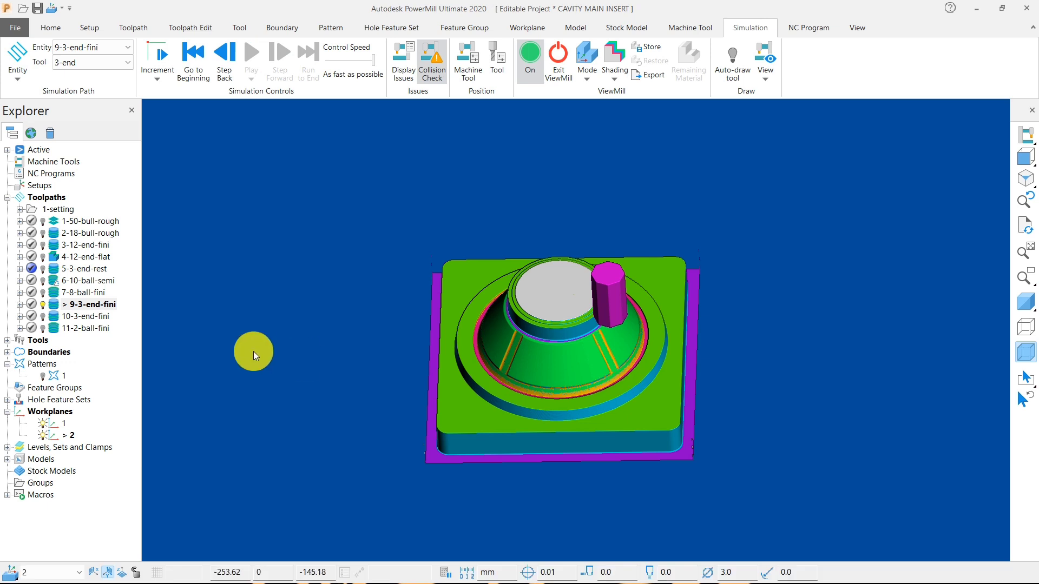
Activate toolpath 10-3-end-fini and play its simulation from the start to cut the small holes in the top face.
right_click(73, 316)
click(105, 153)
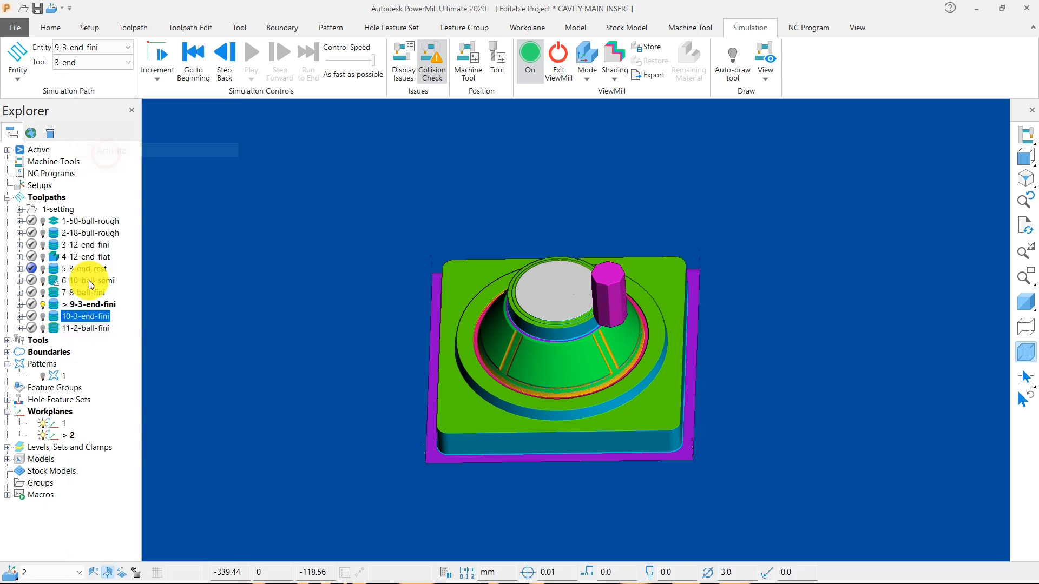
right_click(87, 314)
click(133, 135)
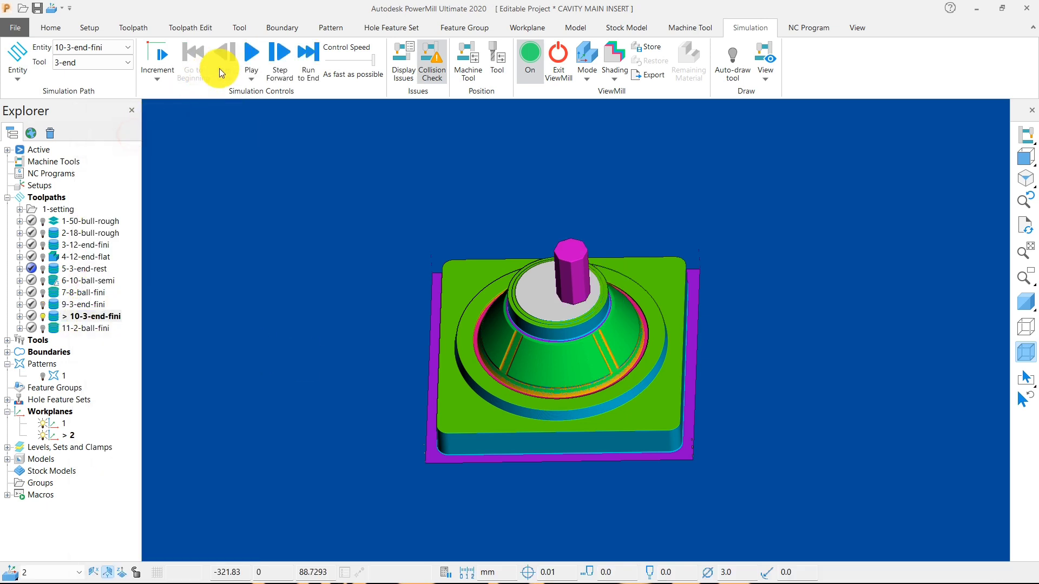
click(248, 51)
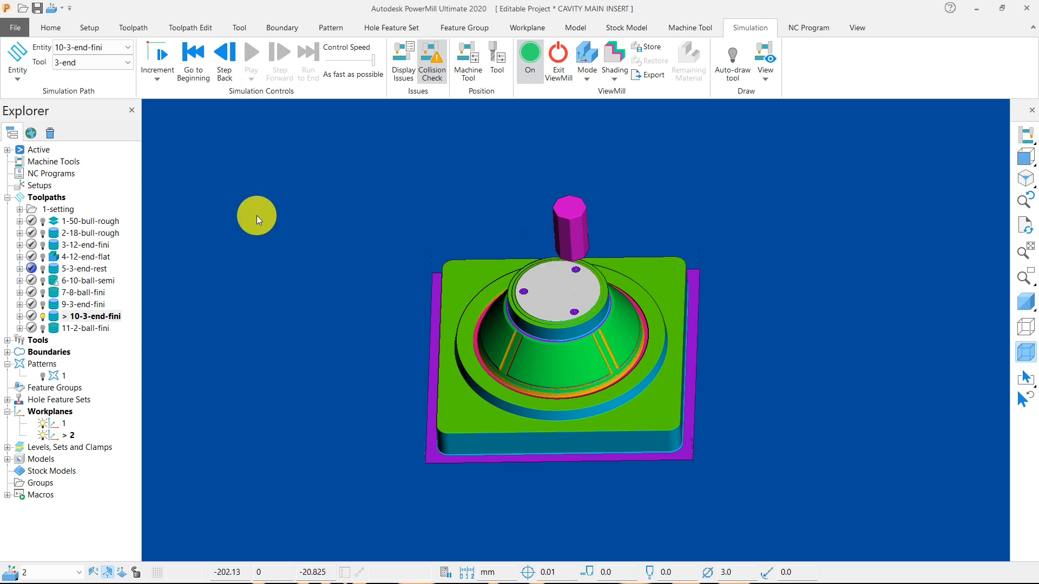
Activate toolpath 11-2-ball-fini and play its finishing simulation from the start.
right_click(86, 328)
click(121, 154)
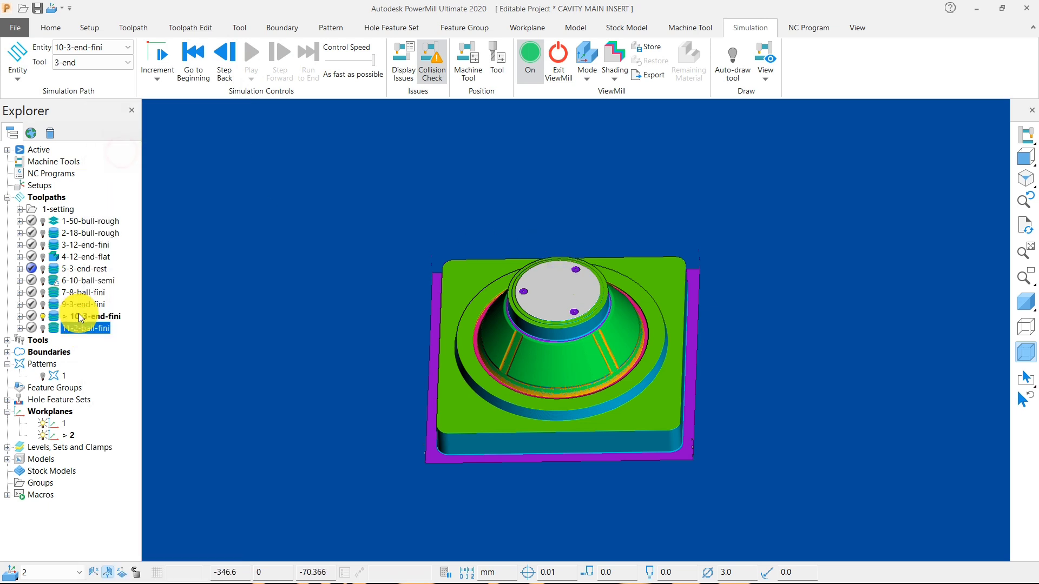
right_click(78, 331)
click(127, 130)
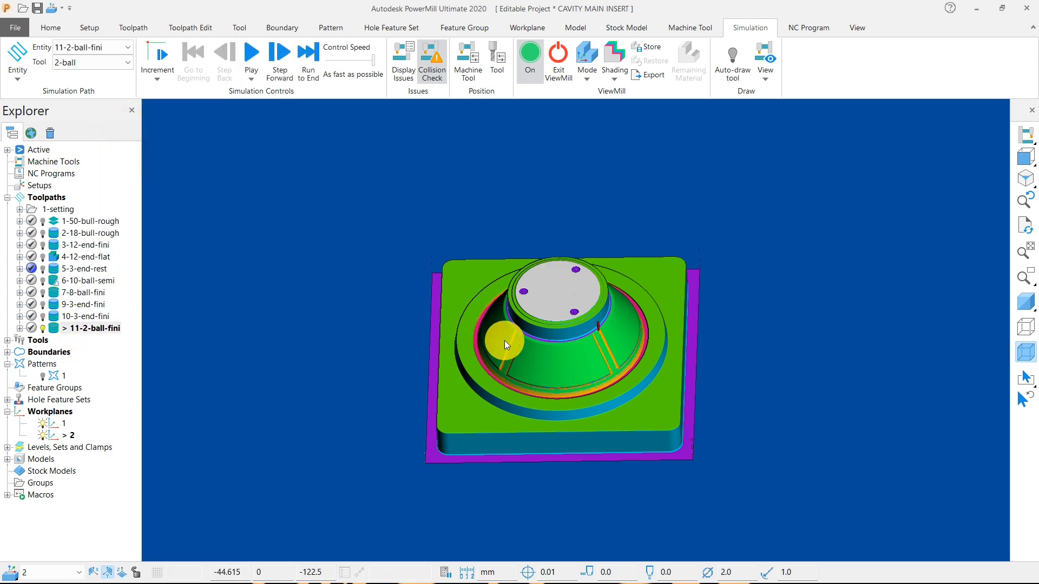
click(251, 52)
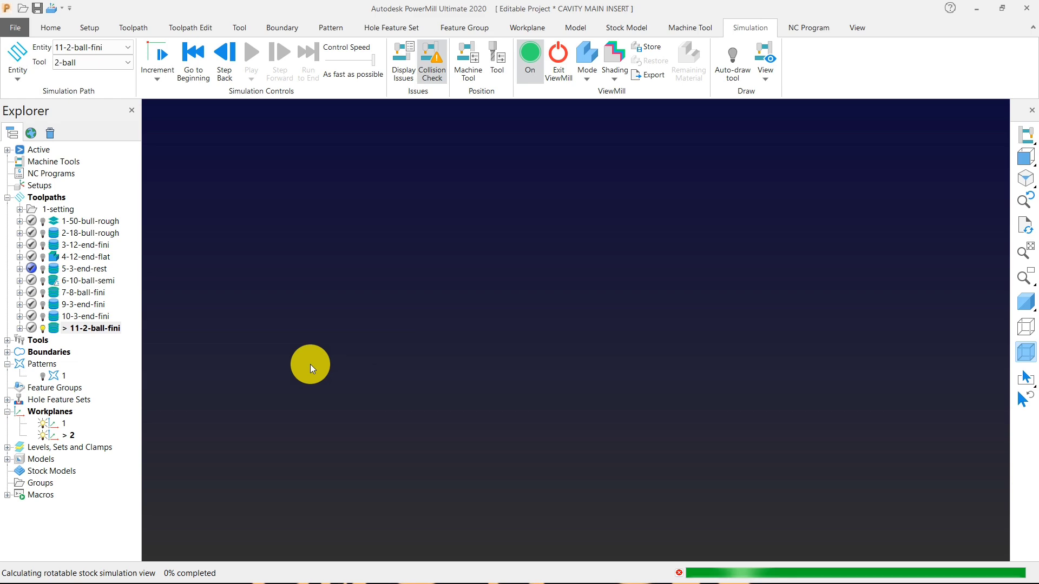
Deactivate toolpath 11-2-ball-fini and check which toolpaths the 1-setting folder contains.
right_click(119, 336)
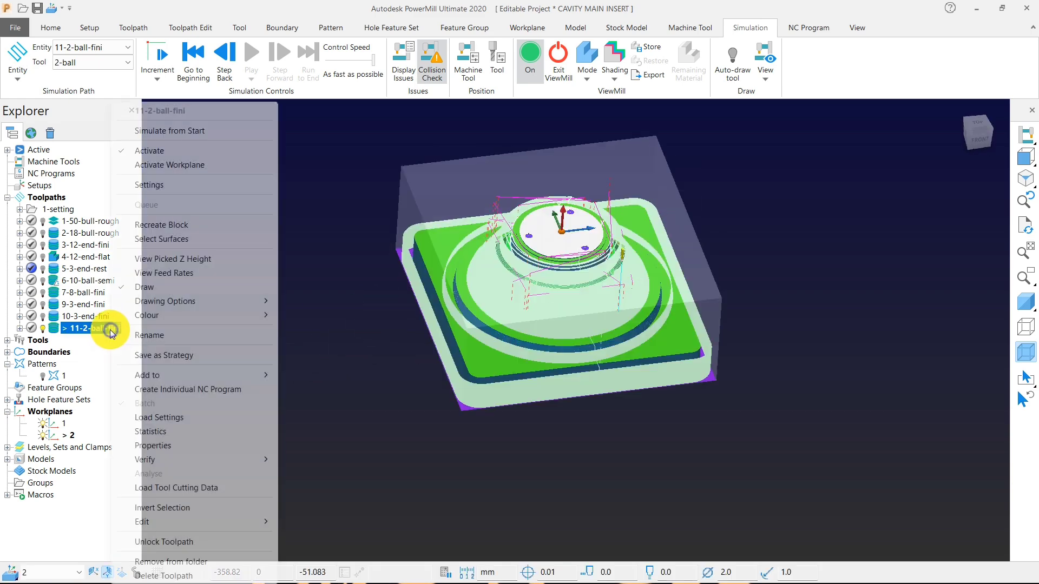
click(151, 149)
middle_drag(593, 216, 624, 267)
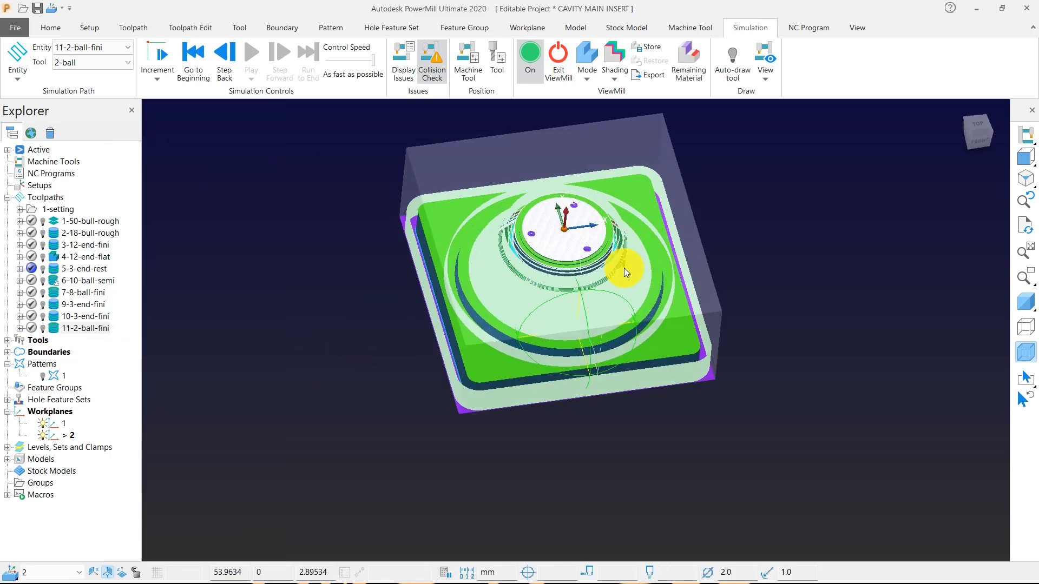
click(20, 209)
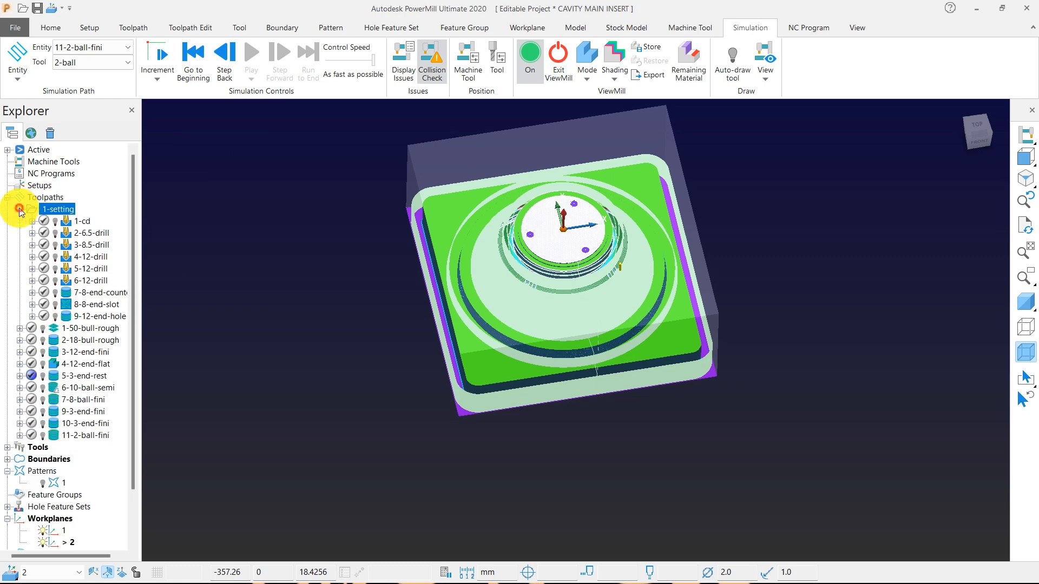
click(19, 209)
Reactivate toolpath 11-2-ball-fini.
right_click(73, 328)
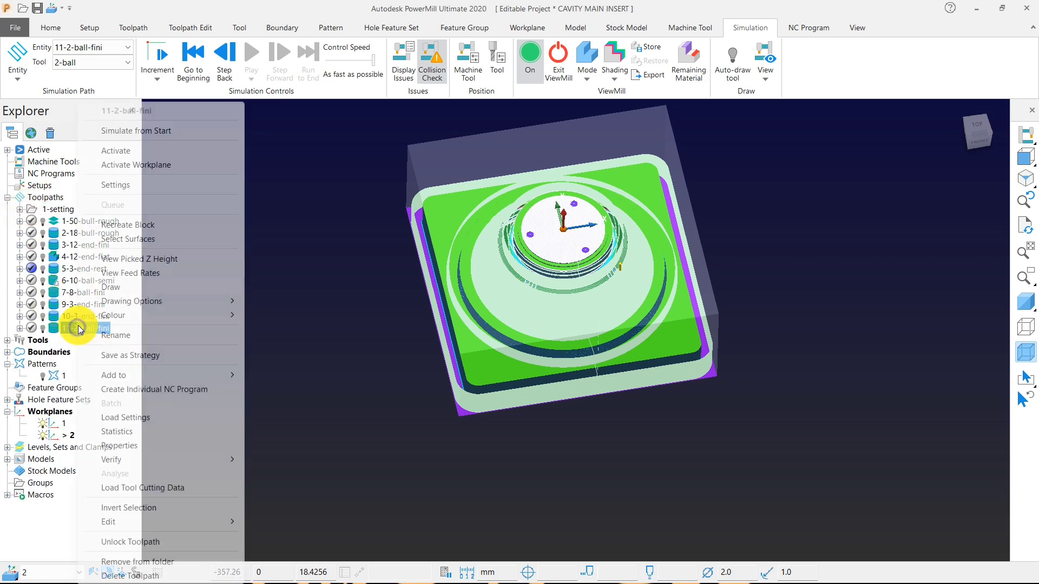
right_click(291, 250)
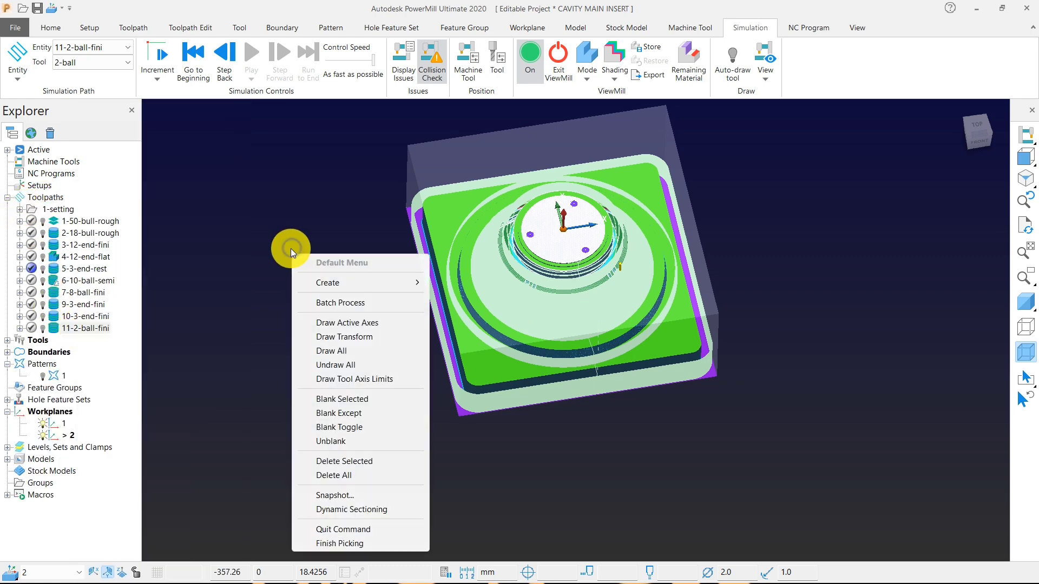
right_click(45, 330)
click(87, 151)
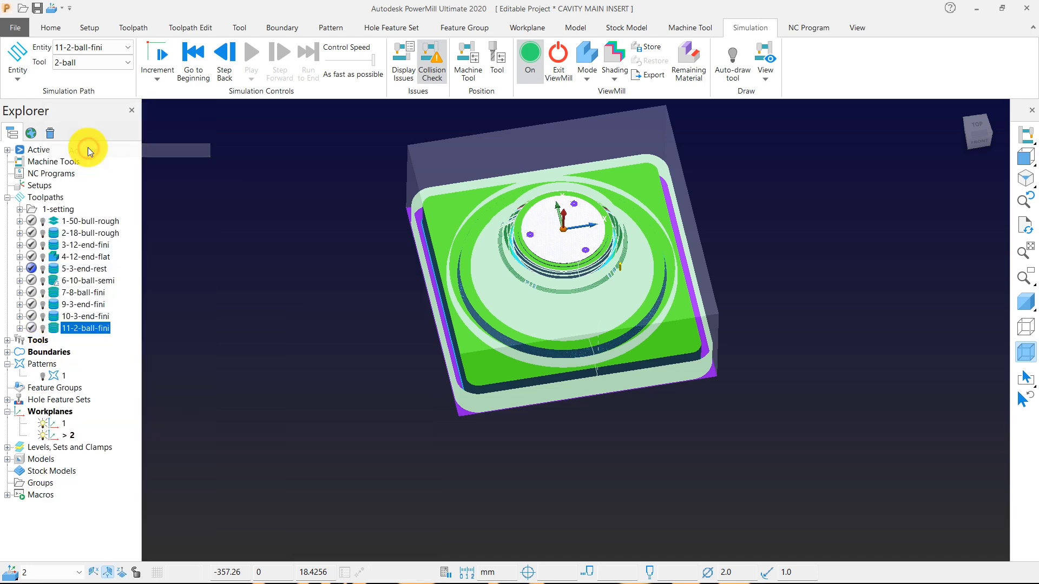
Display the remaining material on the simulated stock and examine the excess and gouging at the base's front corner.
middle_drag(369, 306, 324, 260)
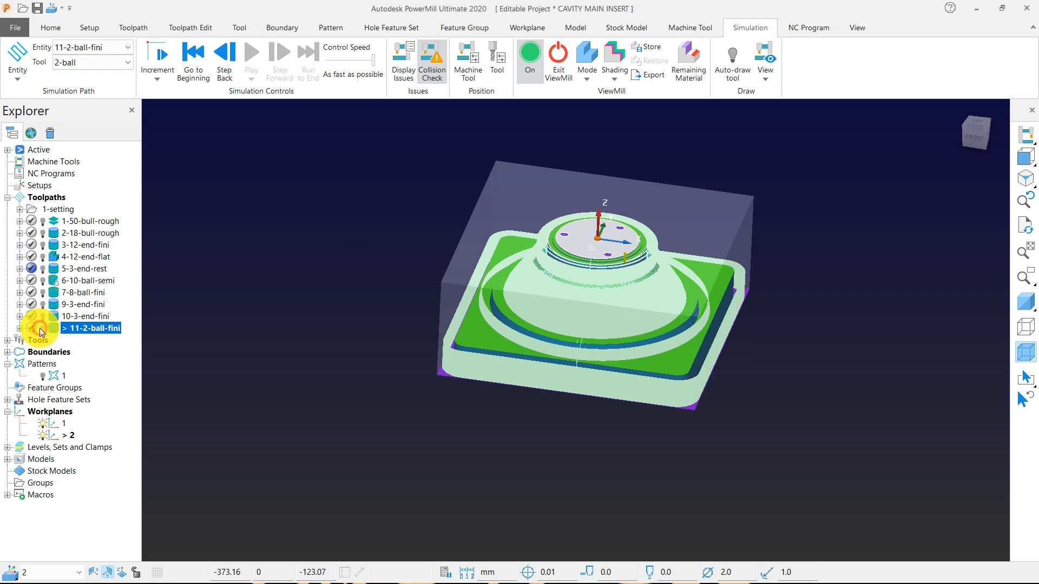
middle_drag(297, 343, 354, 391)
mouse_move(528, 301)
middle_down()
mouse_move(604, 359)
mouse_move(674, 148)
middle_up()
click(691, 63)
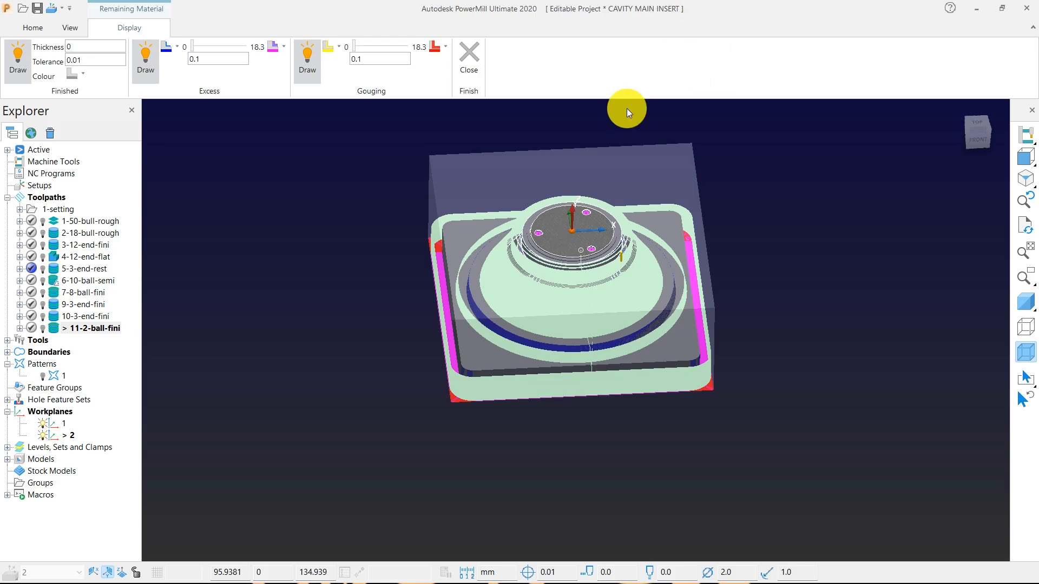
scroll(499, 258, up, 6)
middle_drag(459, 309, 507, 197)
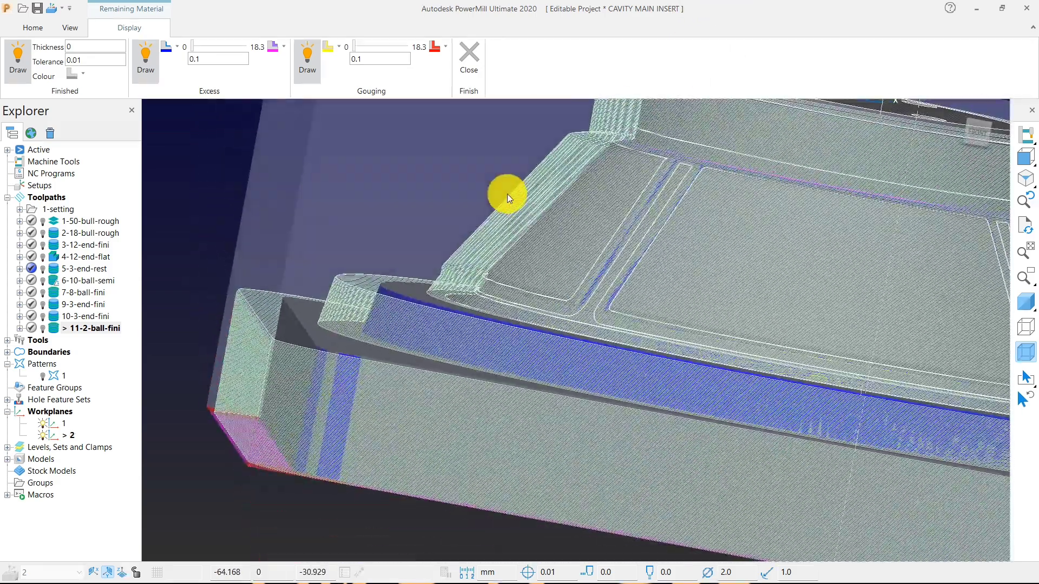
scroll(507, 197, down, 3)
scroll(354, 340, up, 6)
scroll(355, 339, up, 4)
scroll(355, 310, down, 3)
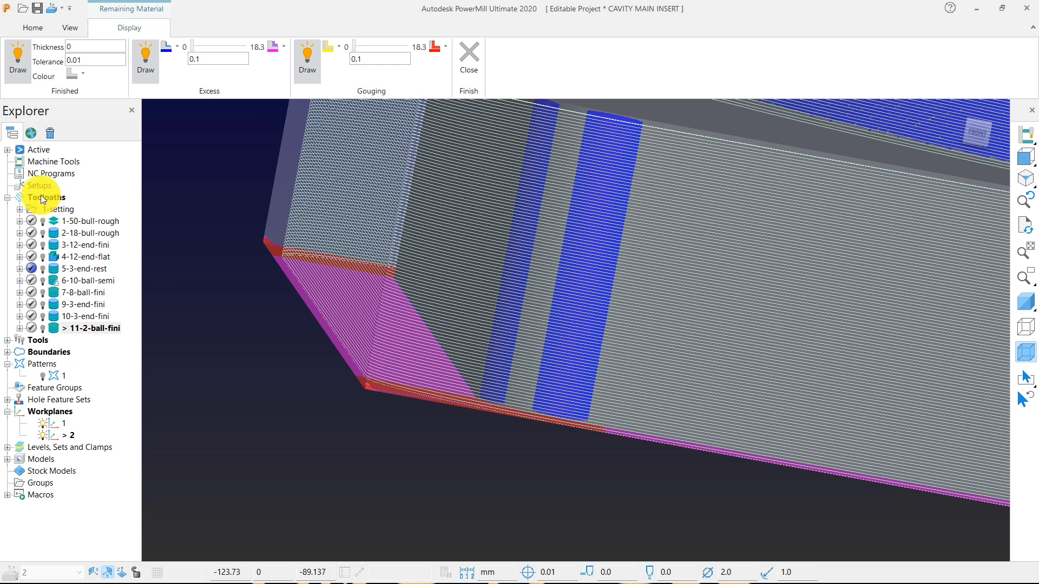
Close the remaining material display and inspect the base's front corner on the simulated stock.
click(56, 221)
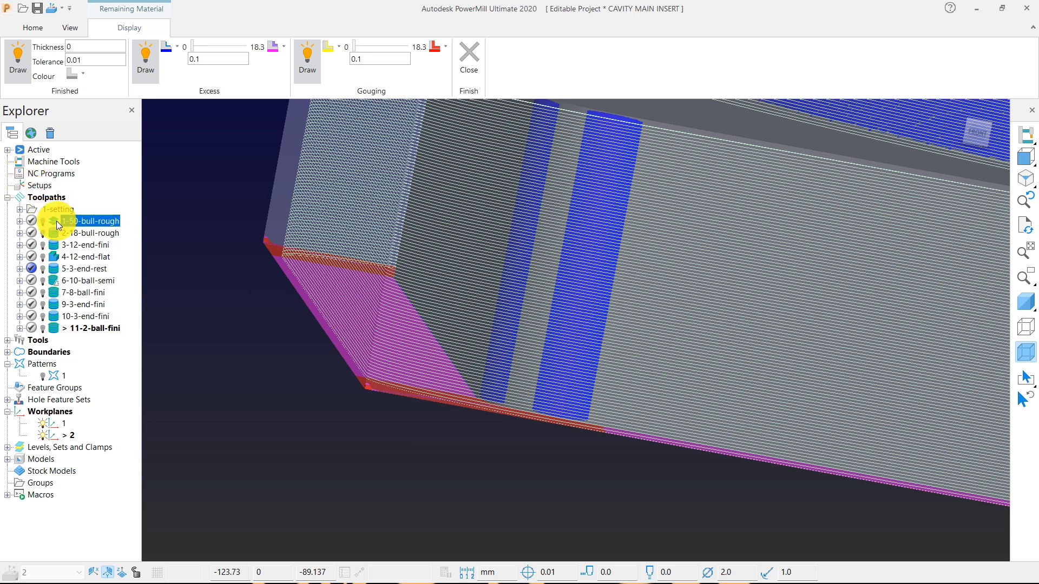
right_click(57, 222)
click(95, 258)
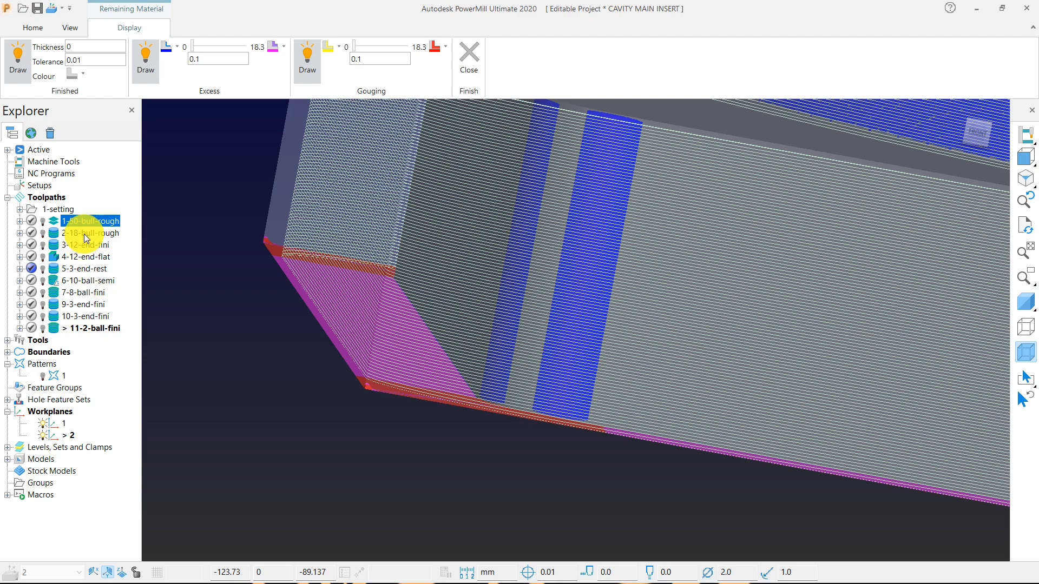
click(459, 62)
scroll(563, 229, up, 2)
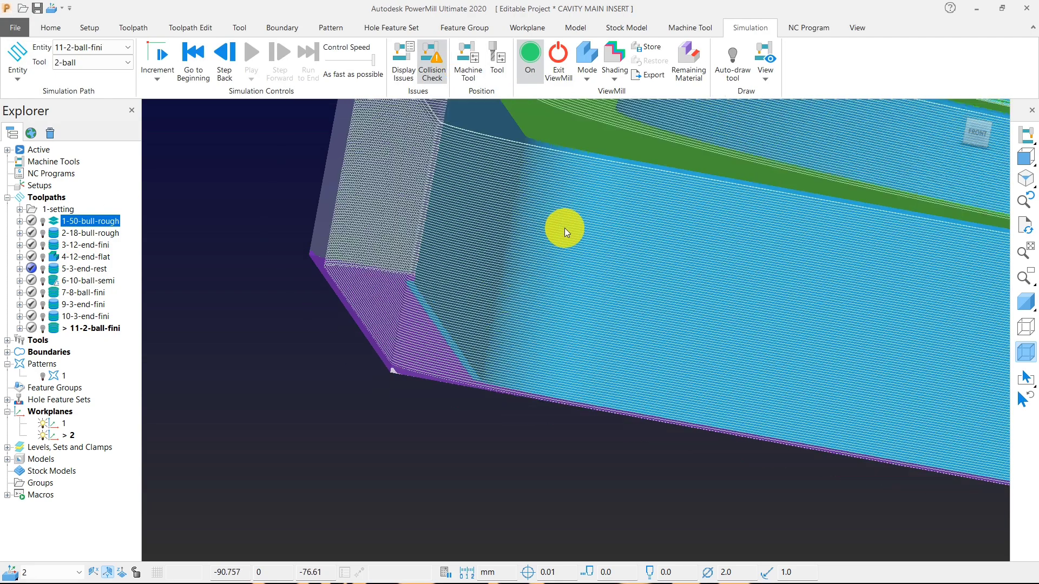
scroll(536, 284, up, 5)
scroll(522, 290, down, 8)
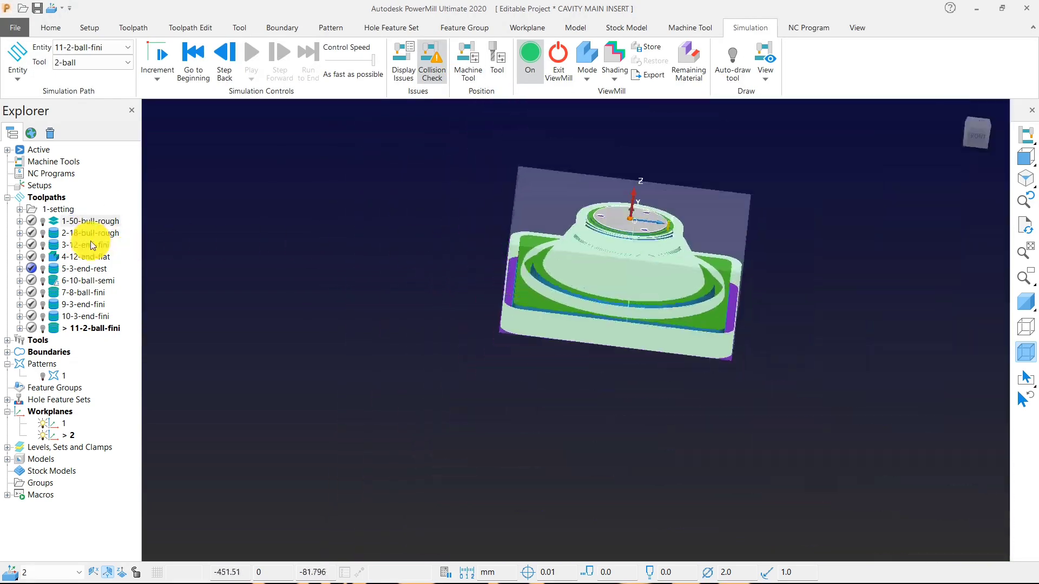
Switch the active toolpath from 11-2-ball-fini to 1-50-bull-rough, deactivate it, and undraw all entities around the simulated stock.
double_click(54, 223)
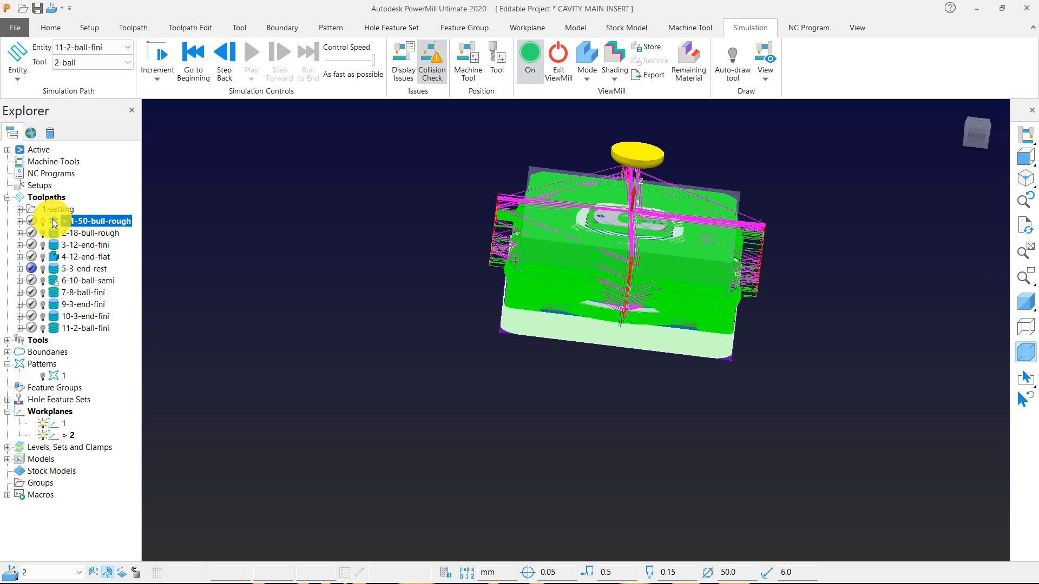
double_click(53, 222)
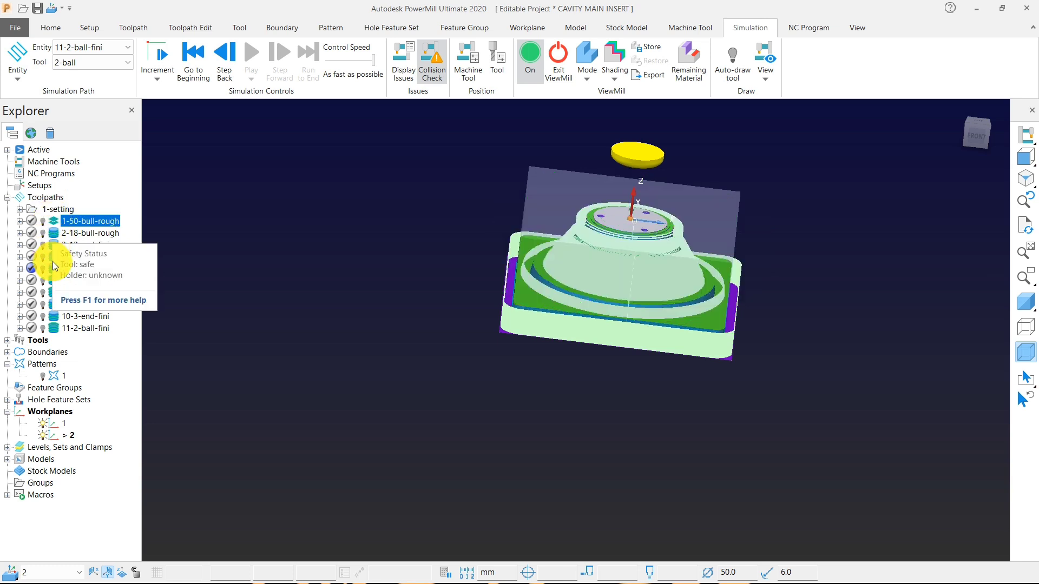
click(41, 240)
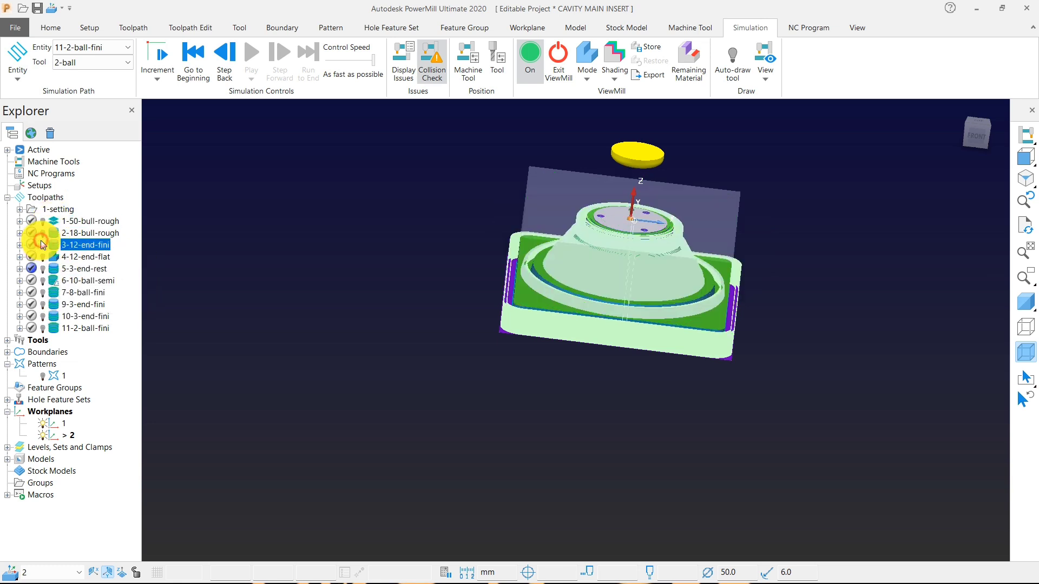
click(43, 233)
right_click(390, 228)
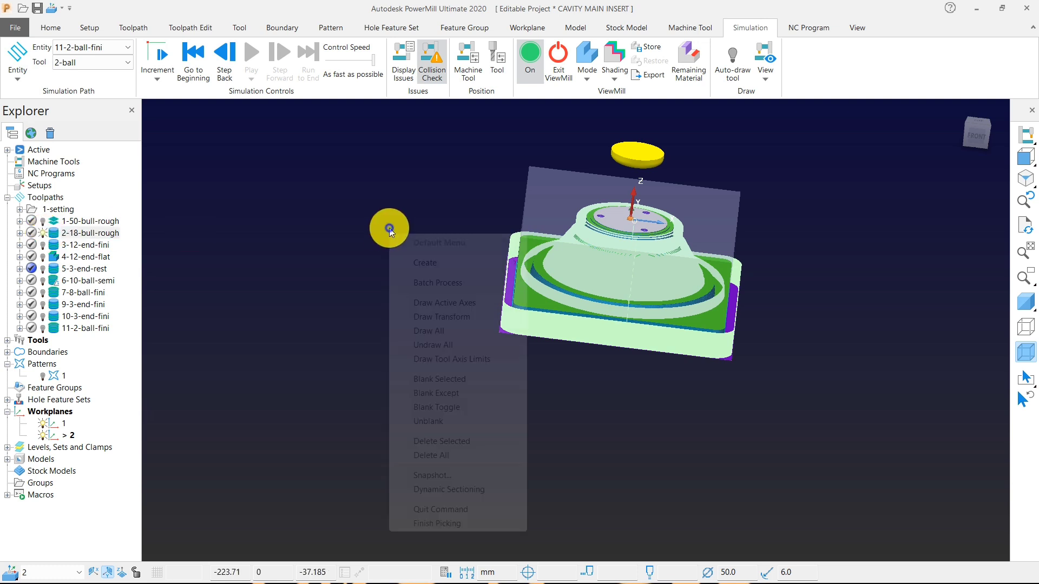
click(454, 346)
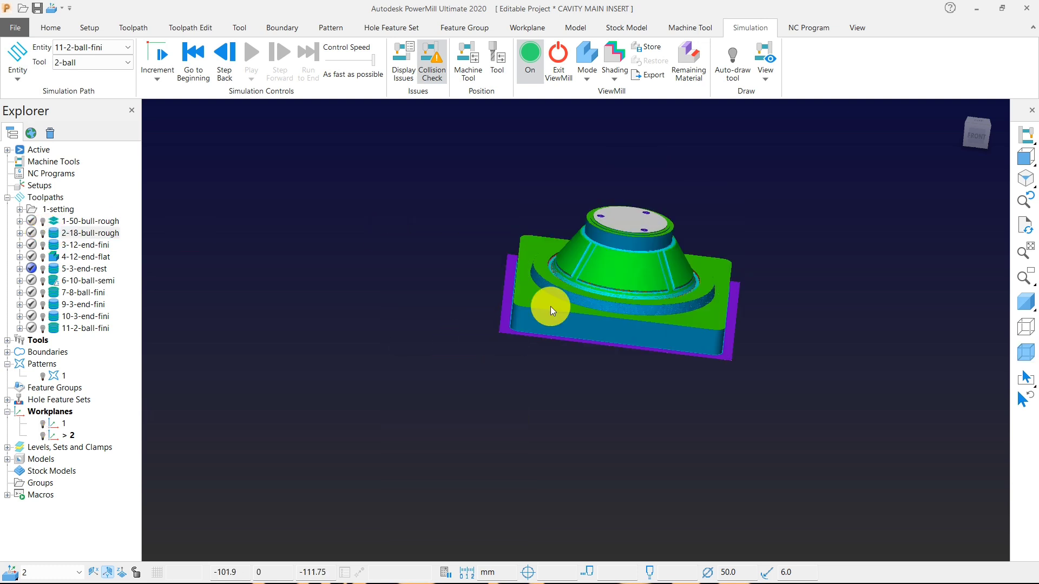
Display the remaining material on the simulated stock and examine the excess and gouging along the base's side and front corner.
middle_drag(569, 288, 699, 148)
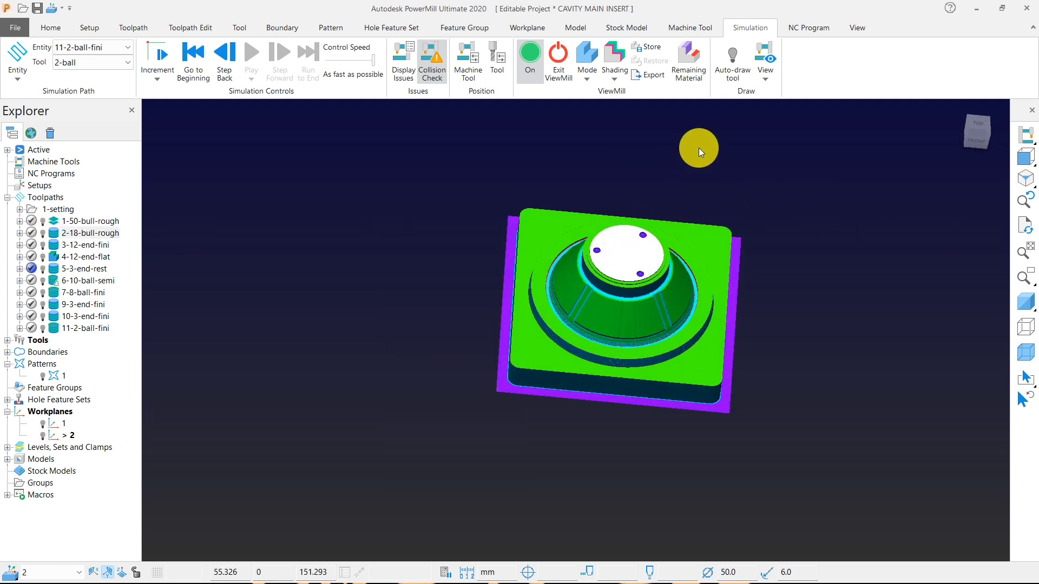
click(690, 73)
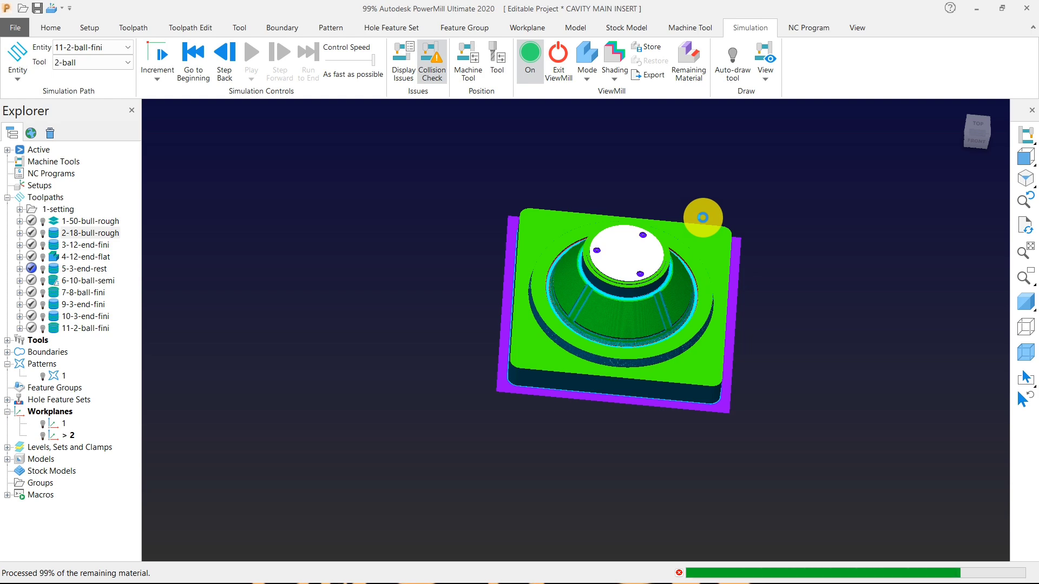
middle_drag(680, 313, 582, 254)
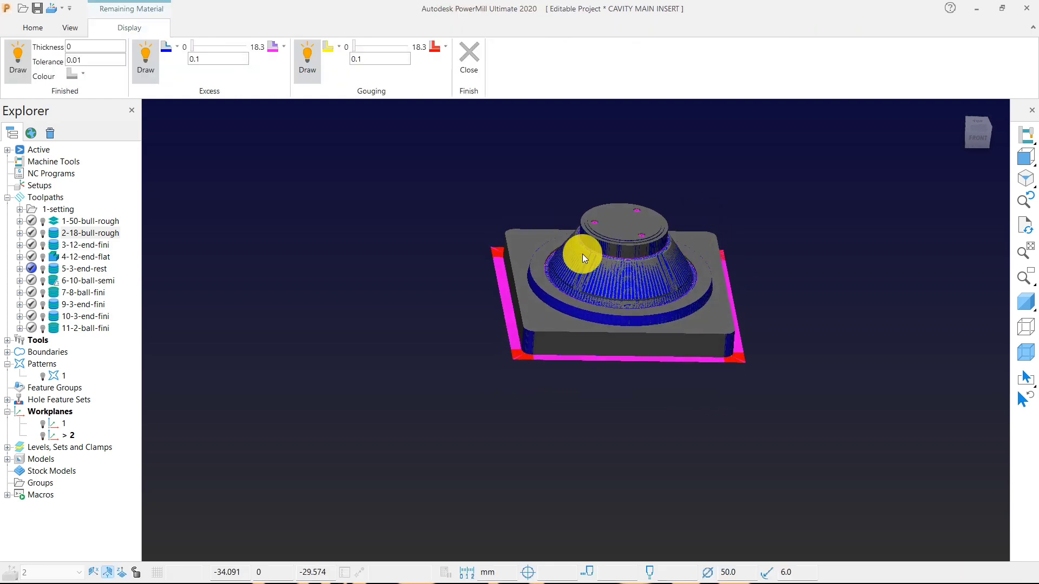
scroll(418, 379, up, 5)
scroll(375, 333, down, 1)
scroll(401, 365, up, 5)
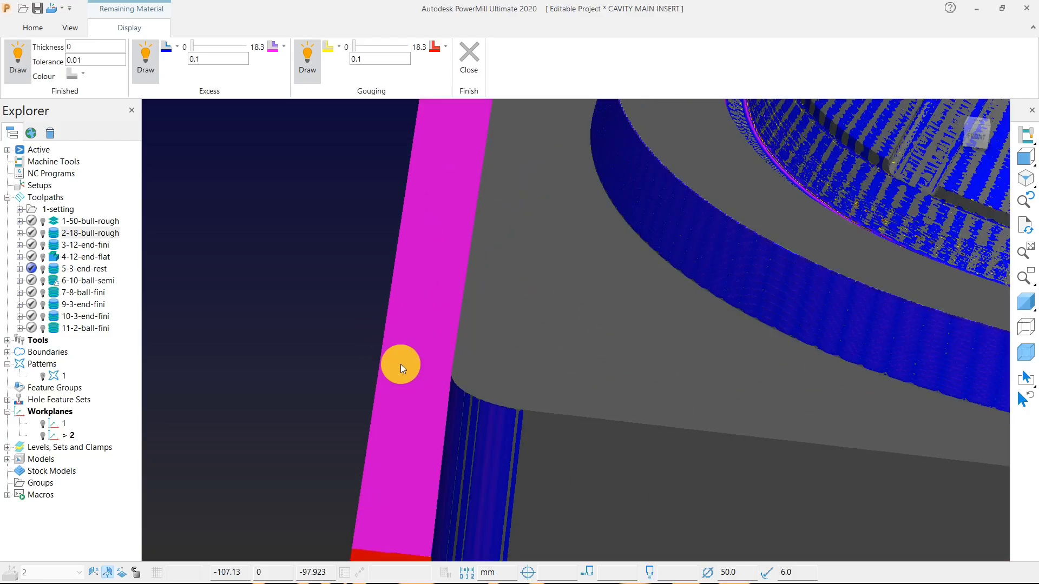
scroll(401, 365, up, 4)
scroll(417, 395, down, 7)
middle_drag(518, 441, 468, 476)
scroll(468, 477, up, 3)
scroll(468, 476, down, 5)
scroll(515, 357, up, 2)
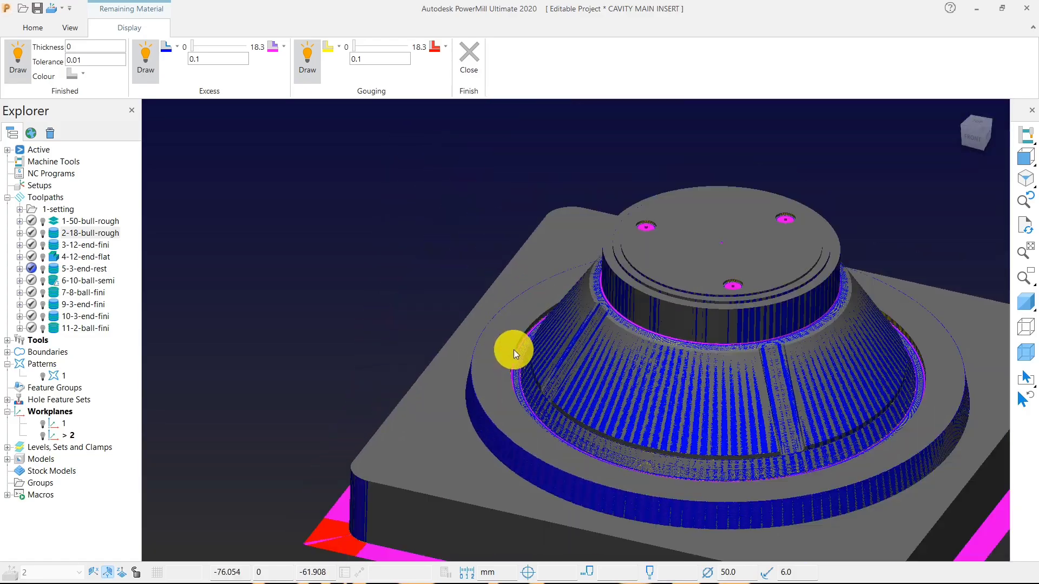
Examine the remaining material in the groove around the cone, in the fillet below the round boss, and in the top holes.
scroll(515, 349, up, 5)
middle_drag(592, 329, 492, 312)
scroll(494, 295, up, 2)
scroll(496, 297, down, 5)
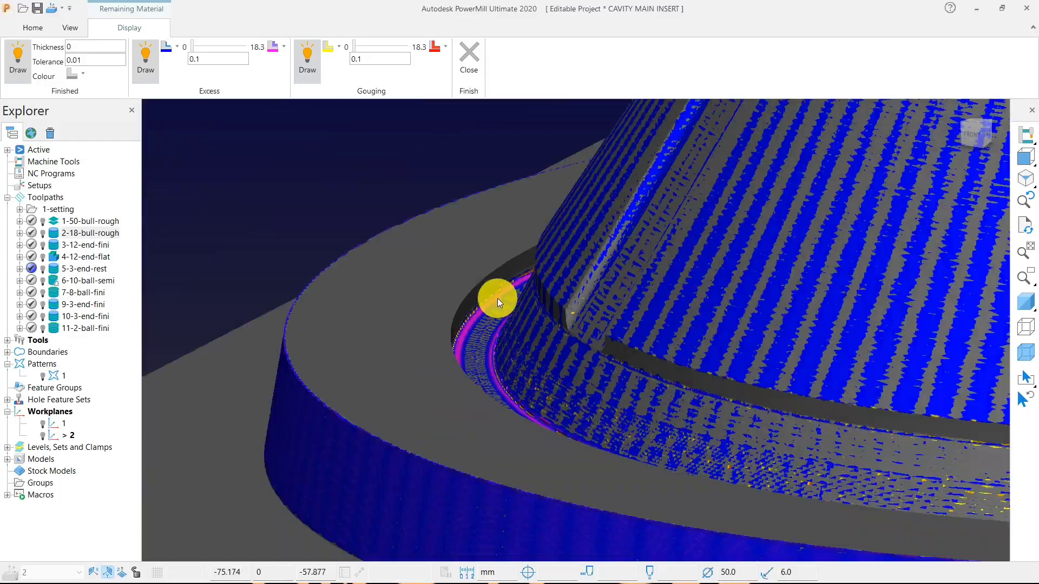
scroll(498, 299, down, 5)
middle_drag(505, 357, 600, 389)
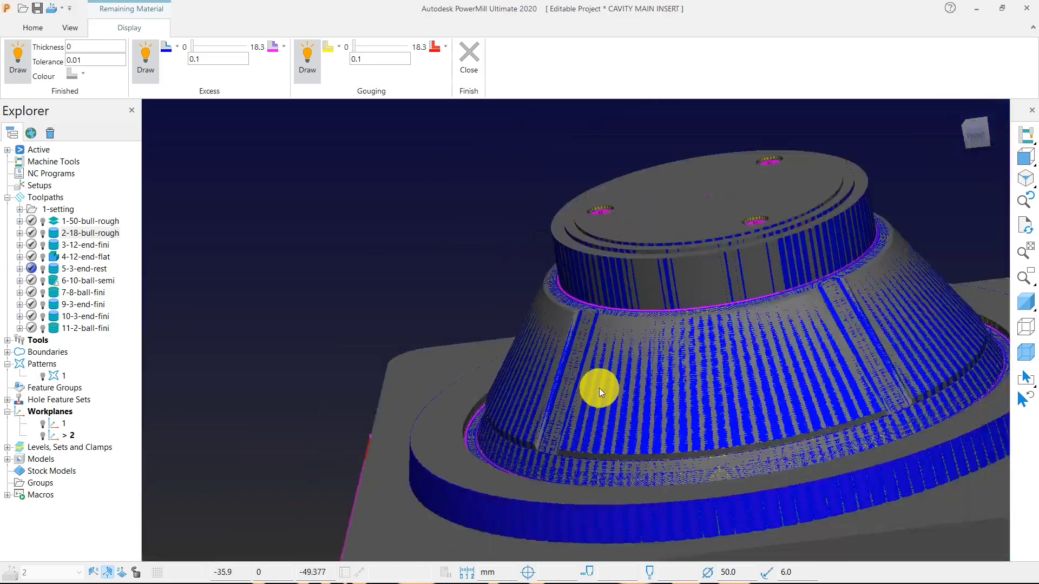
scroll(599, 388, up, 8)
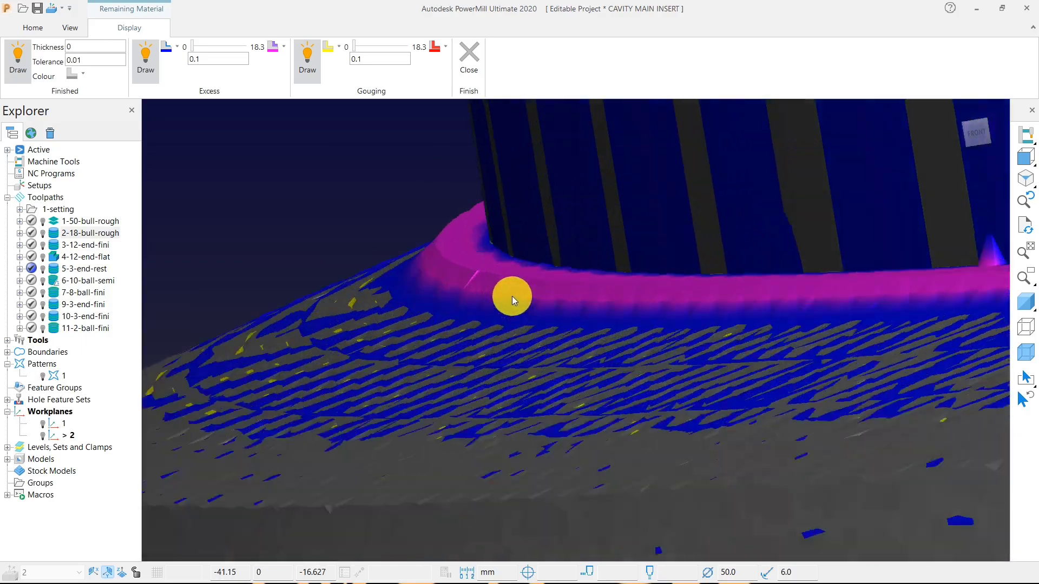
scroll(512, 296, up, 3)
scroll(505, 324, down, 6)
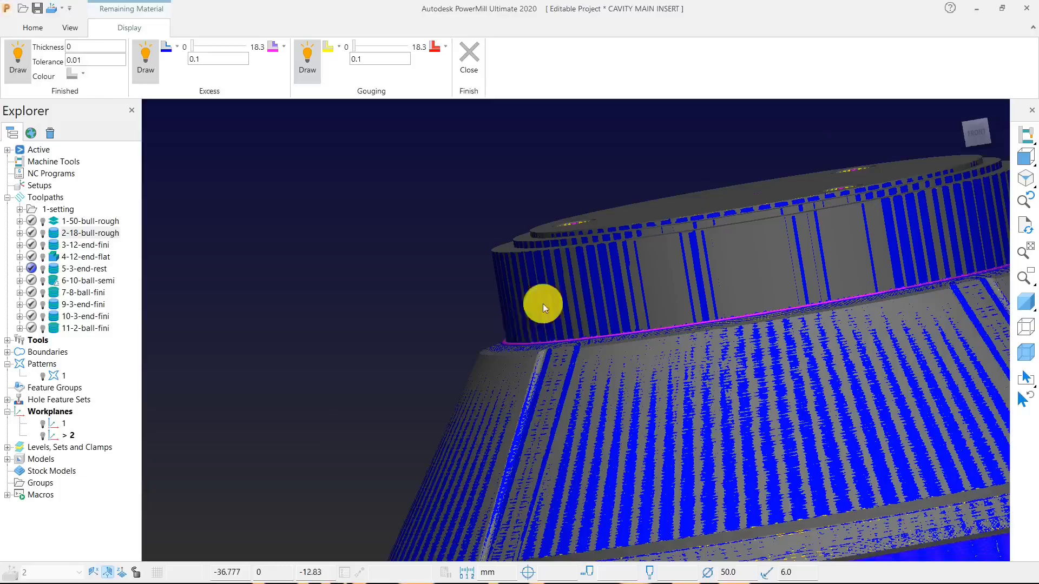
middle_drag(543, 304, 696, 366)
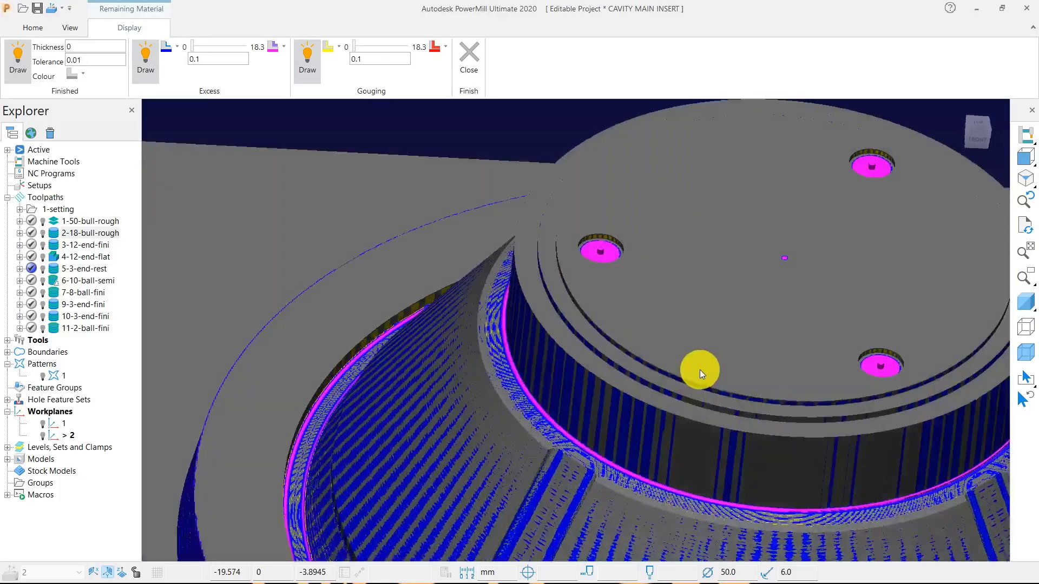
scroll(601, 262, up, 5)
scroll(605, 257, down, 2)
middle_drag(605, 258, 619, 301)
Close the remaining material display and inspect the fillet below the round boss on the simulated stock.
click(475, 51)
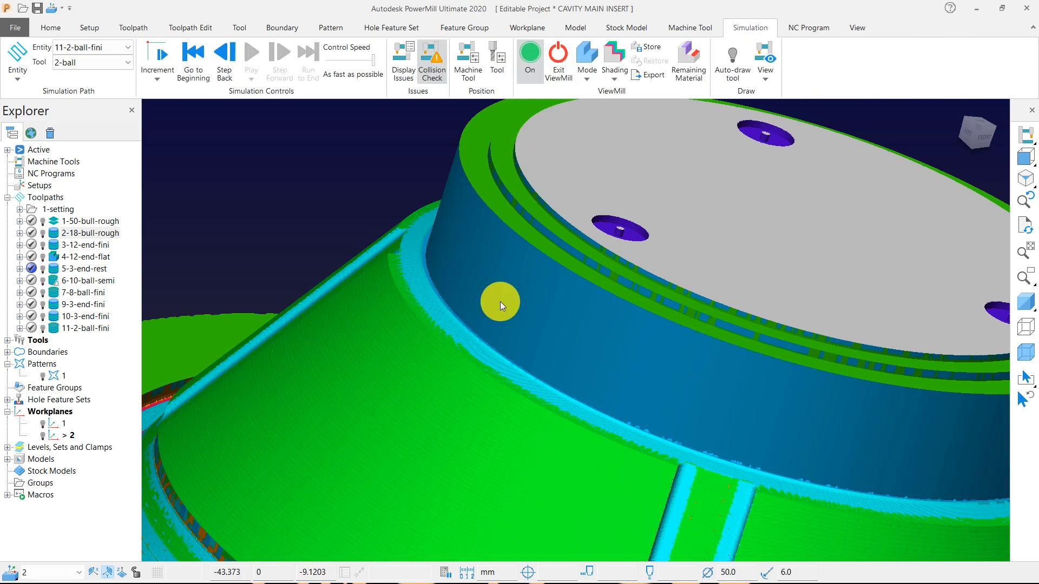
scroll(500, 301, down, 4)
middle_drag(521, 245, 503, 325)
scroll(440, 353, up, 2)
scroll(477, 307, up, 5)
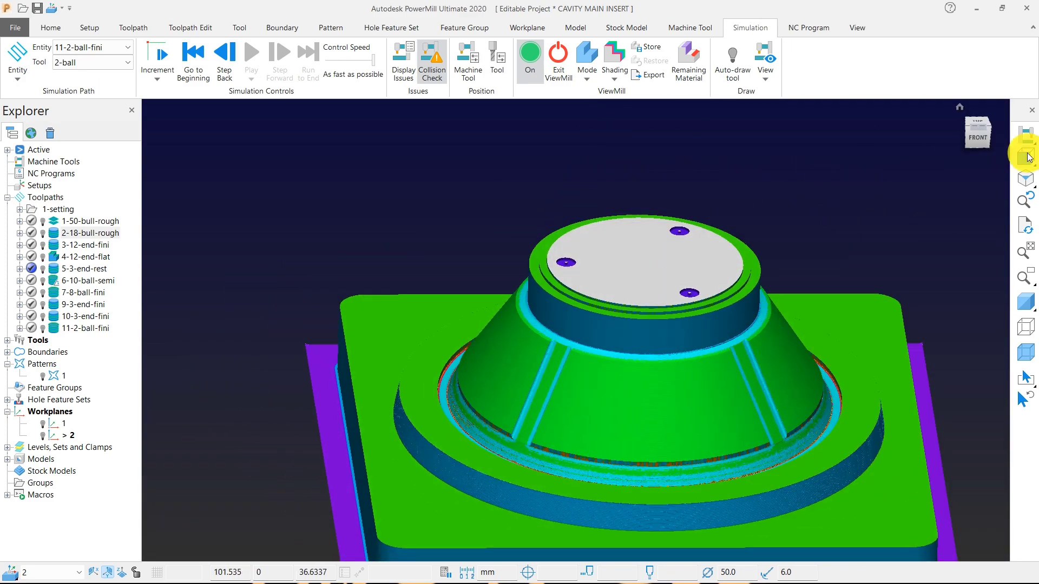
Exit ViewMill and display the cavity main insert as a shaded model.
mouse_move(1033, 163)
click(888, 156)
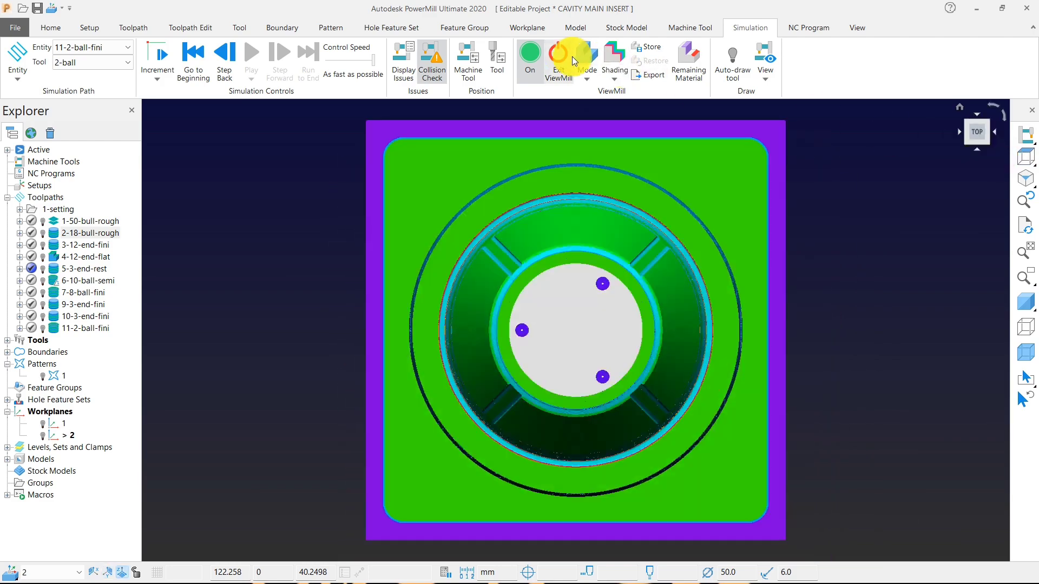
click(561, 58)
click(529, 95)
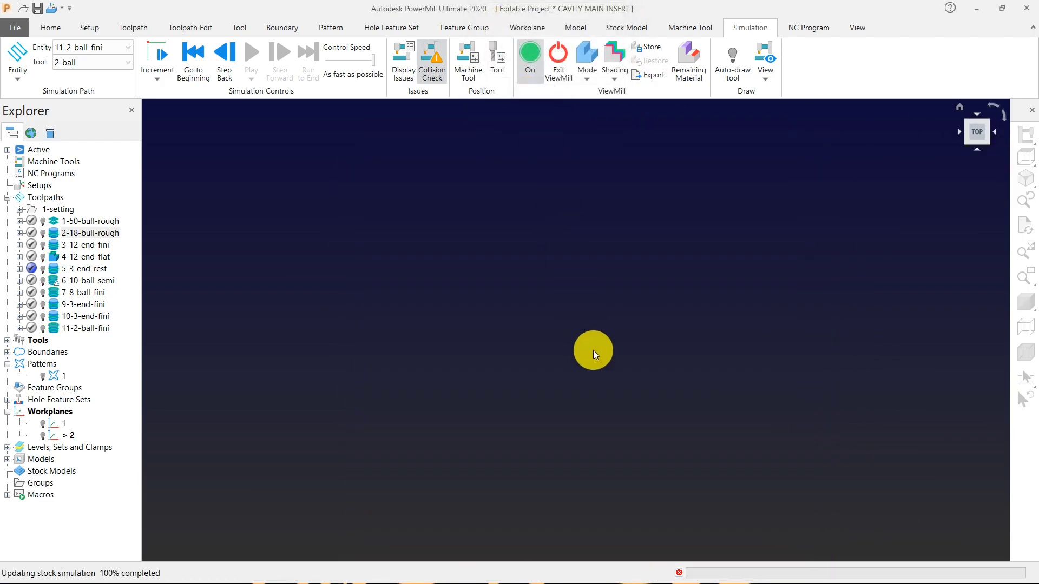
click(1026, 302)
mouse_move(590, 292)
middle_down()
mouse_move(592, 327)
mouse_move(560, 355)
middle_up()
scroll(560, 355, up, 3)
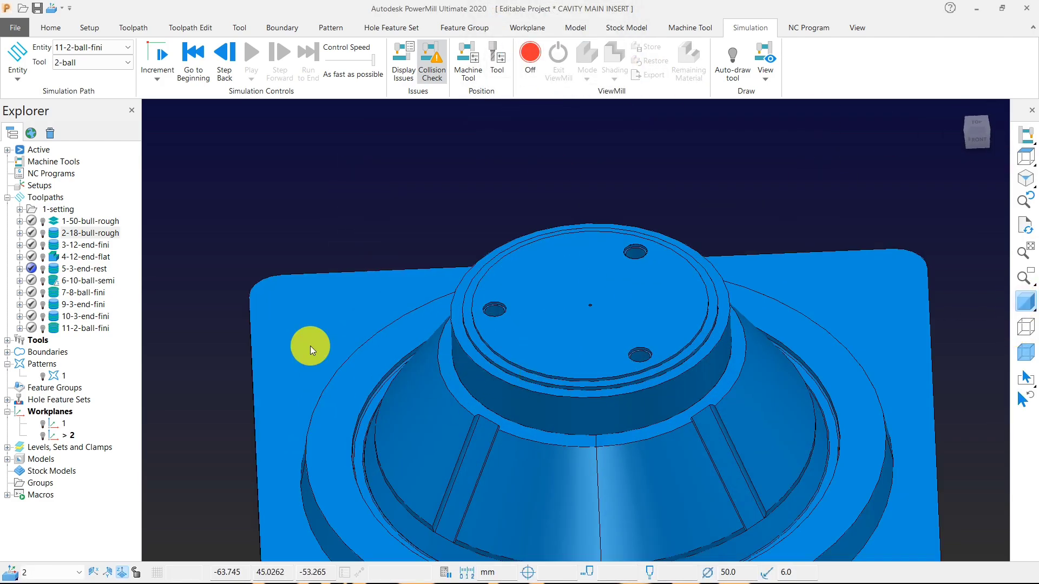
Load the 3 mm end mill from toolpath 5-3-end-rest, then reactivate workplane 2 and display it.
double_click(58, 265)
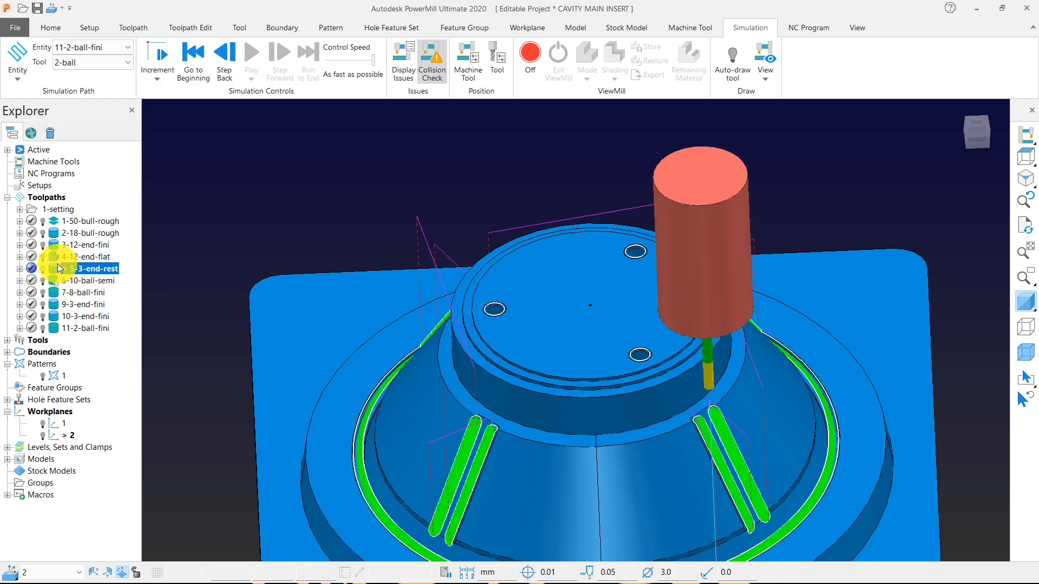
right_click(65, 435)
click(89, 269)
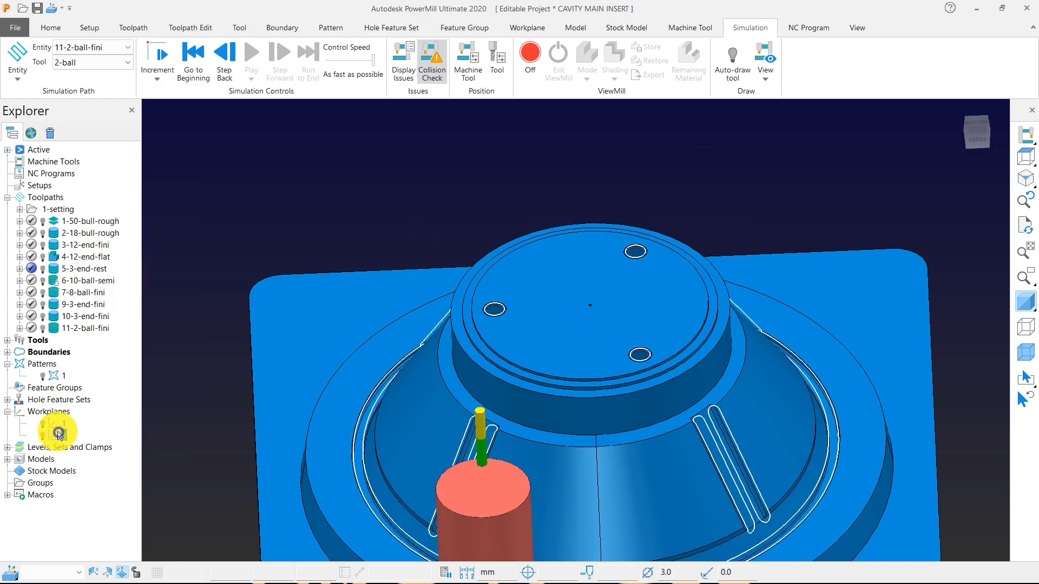
right_click(58, 434)
click(96, 266)
Calculate a box block from the model in the active workplane with 10 mm expansion and 0.1 tolerance.
click(47, 26)
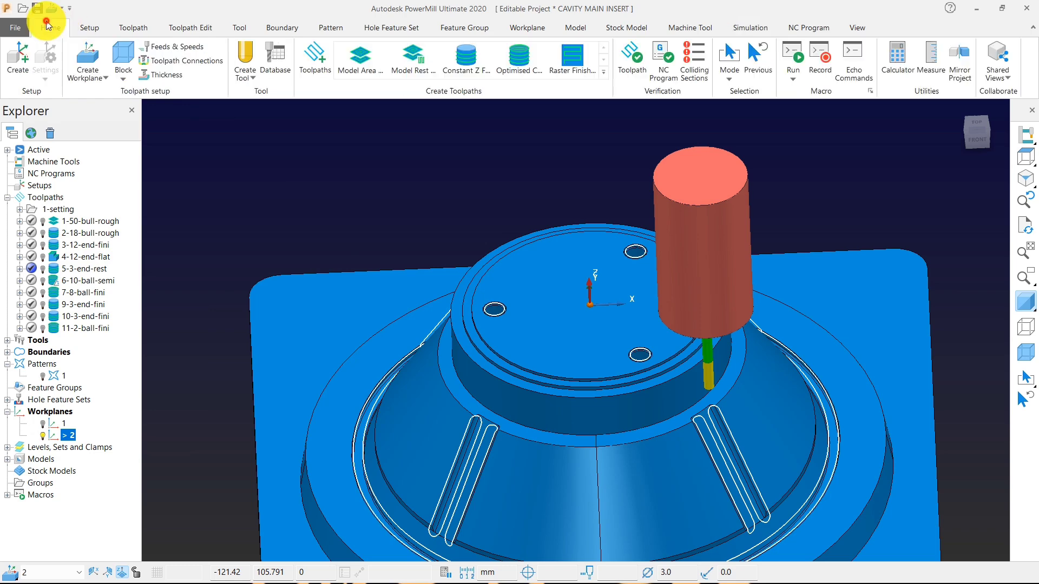
click(121, 58)
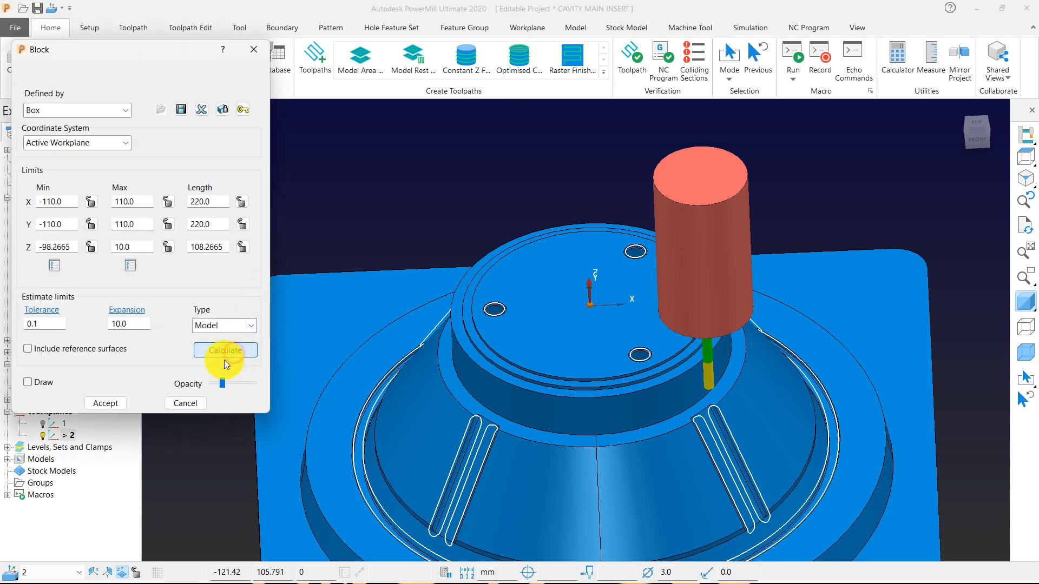
click(108, 403)
scroll(518, 308, down, 3)
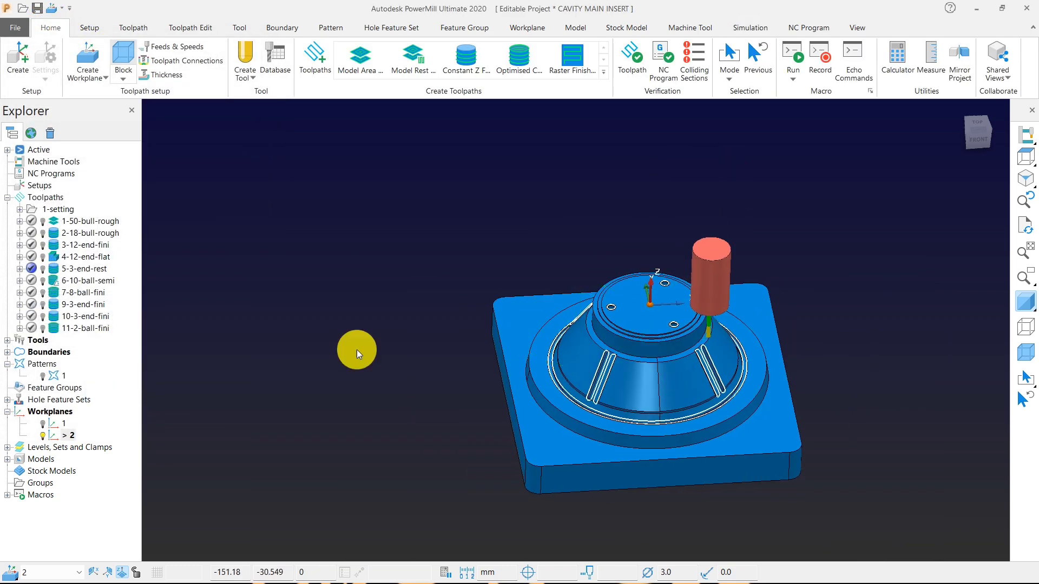
Deactivate boundary 4_1 and create a new toolpath with the Corner Pencil Finishing strategy.
click(7, 352)
double_click(52, 389)
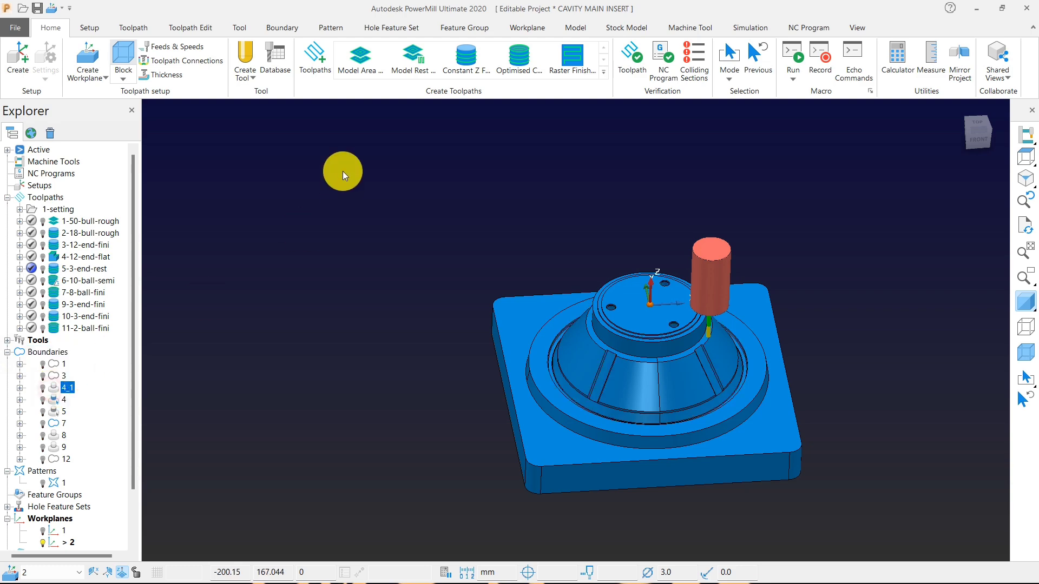
click(312, 77)
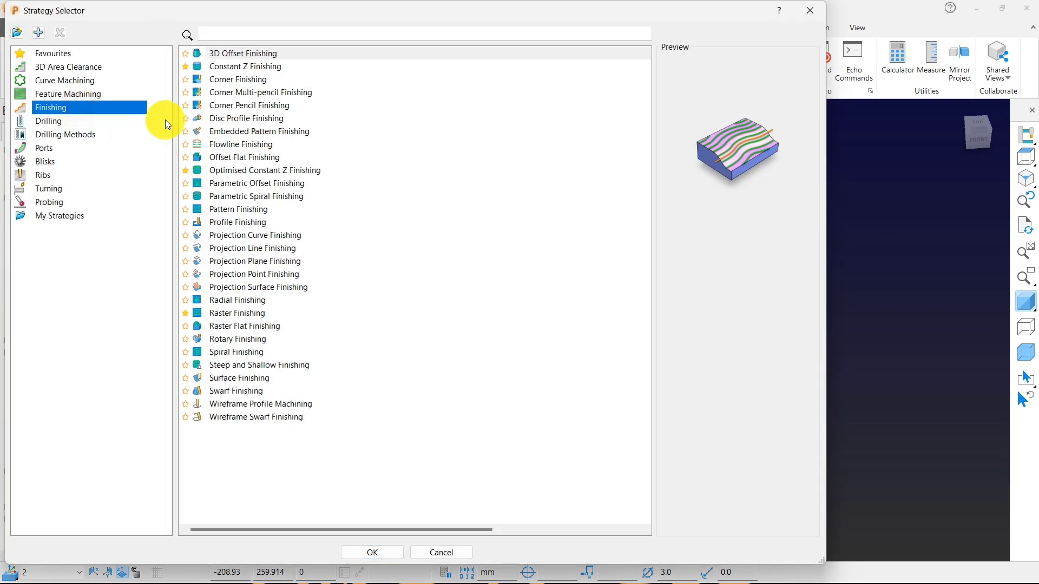
click(242, 105)
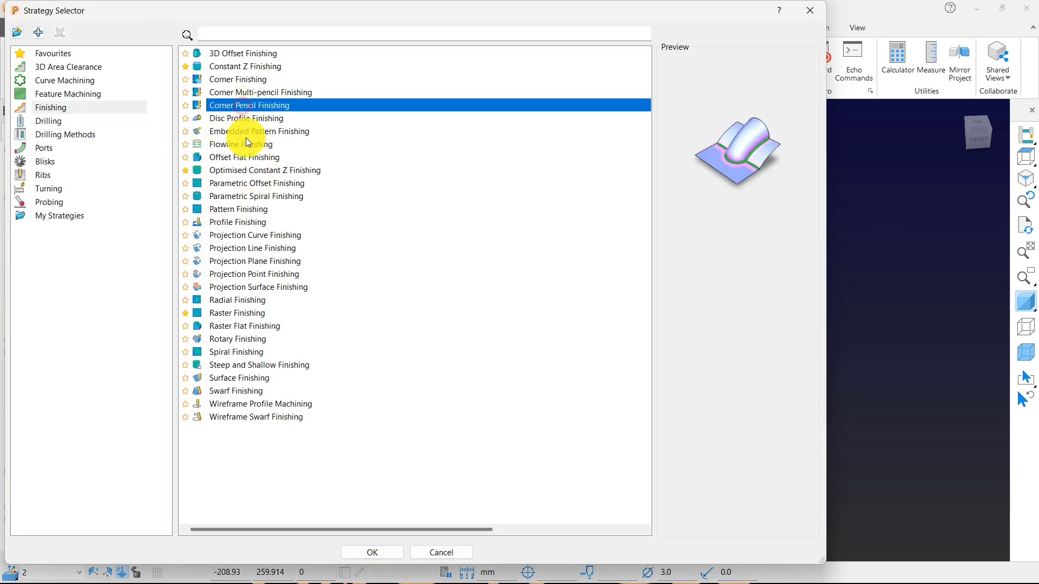
click(373, 552)
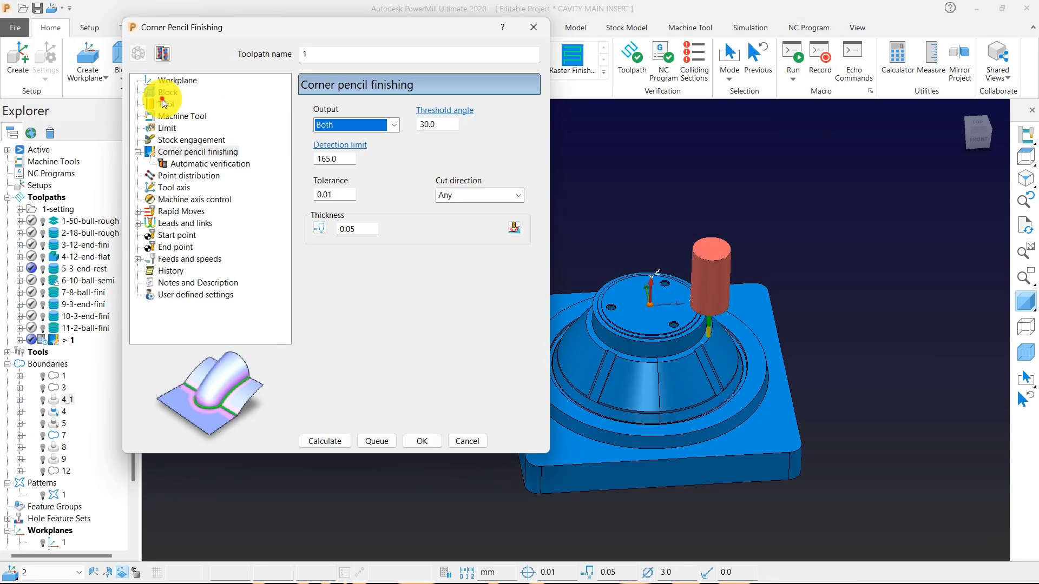
Review the tool and strategy settings, calculate the corner pencil toolpath with 0.05 thickness and 0.01 tolerance, and close its settings.
click(164, 103)
click(223, 155)
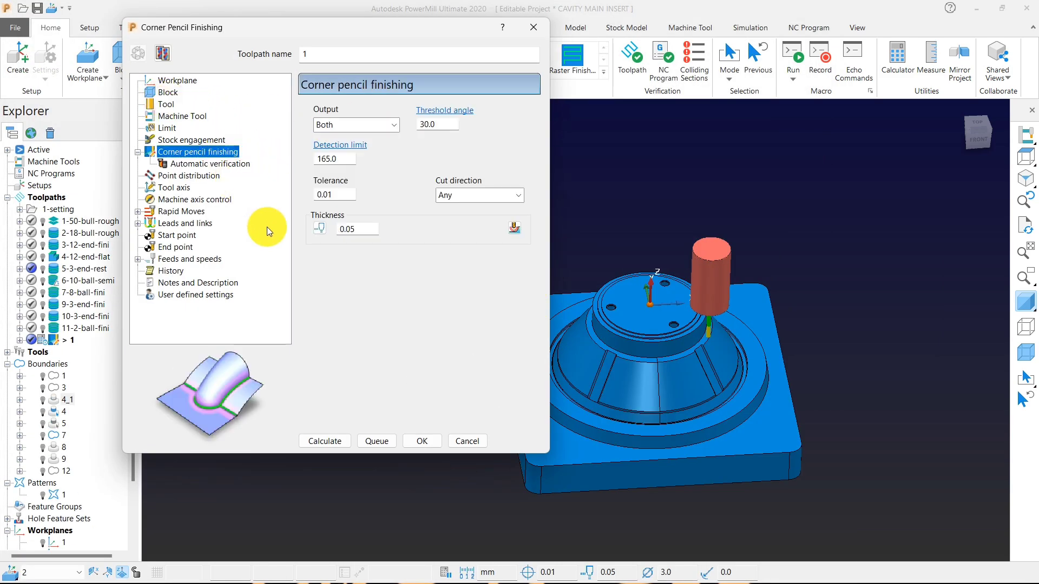
click(319, 440)
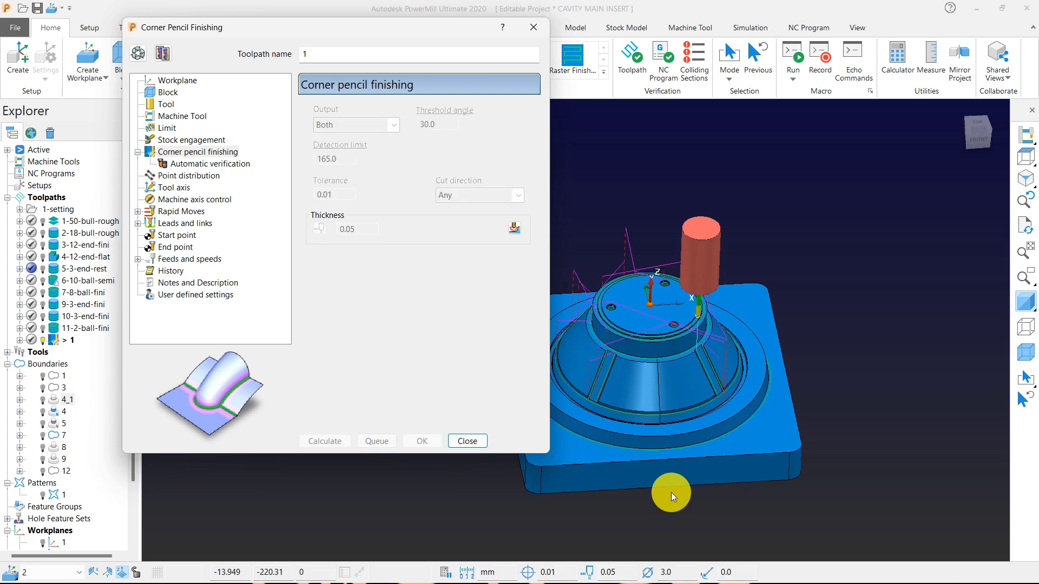
click(463, 446)
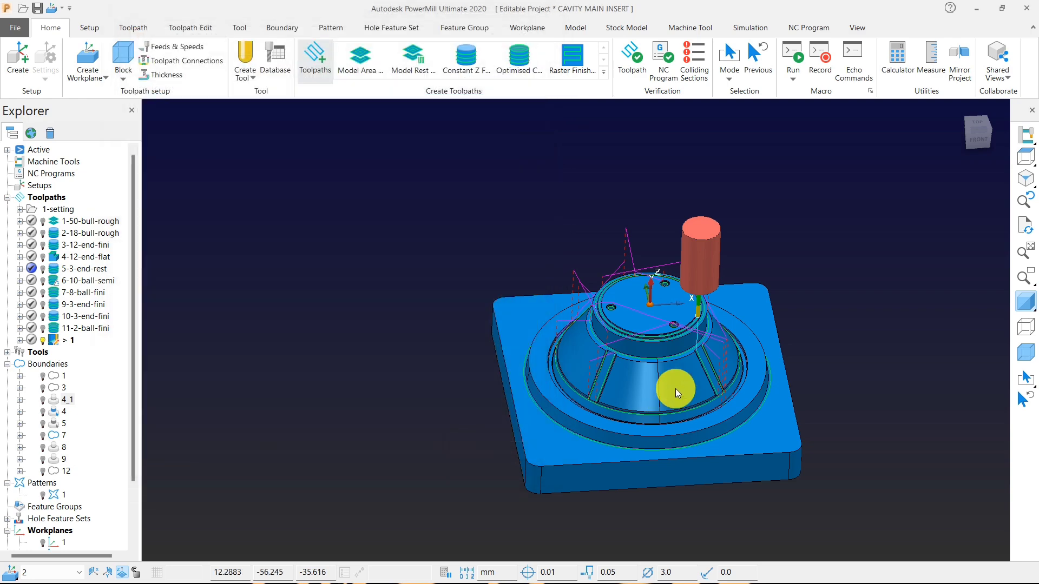
Delete every segment of the corner pencil toolpath except the circle around the foot of the round boss.
click(1026, 301)
scroll(657, 356, up, 5)
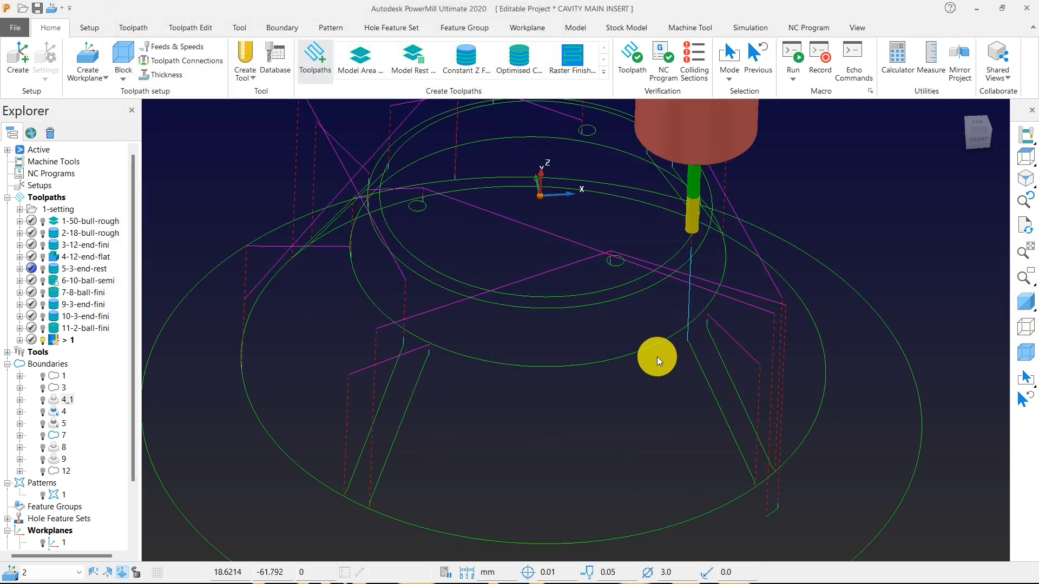
right_click(622, 355)
click(688, 478)
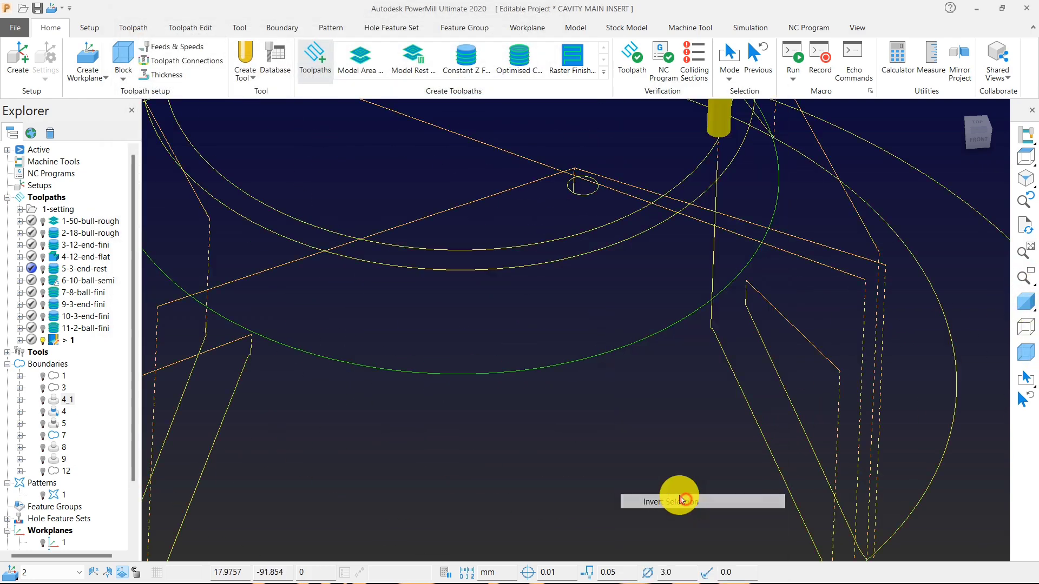
right_click(623, 353)
right_click(608, 357)
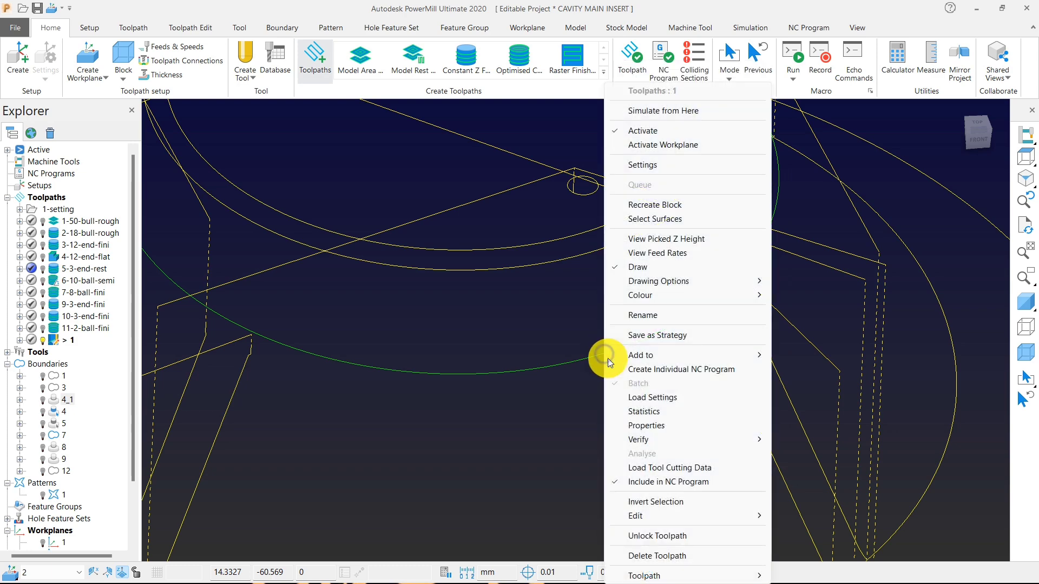
mouse_move(751, 515)
click(793, 517)
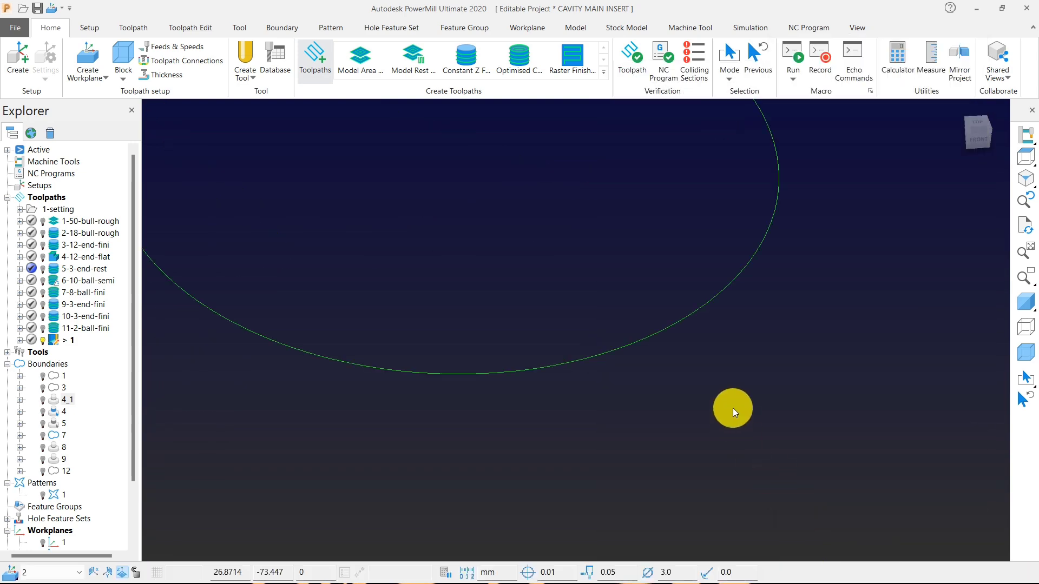
scroll(733, 408, down, 5)
click(1026, 302)
Examine the remaining corner pencil pass around the boss's foot on the shaded model from several directions.
scroll(719, 400, up, 8)
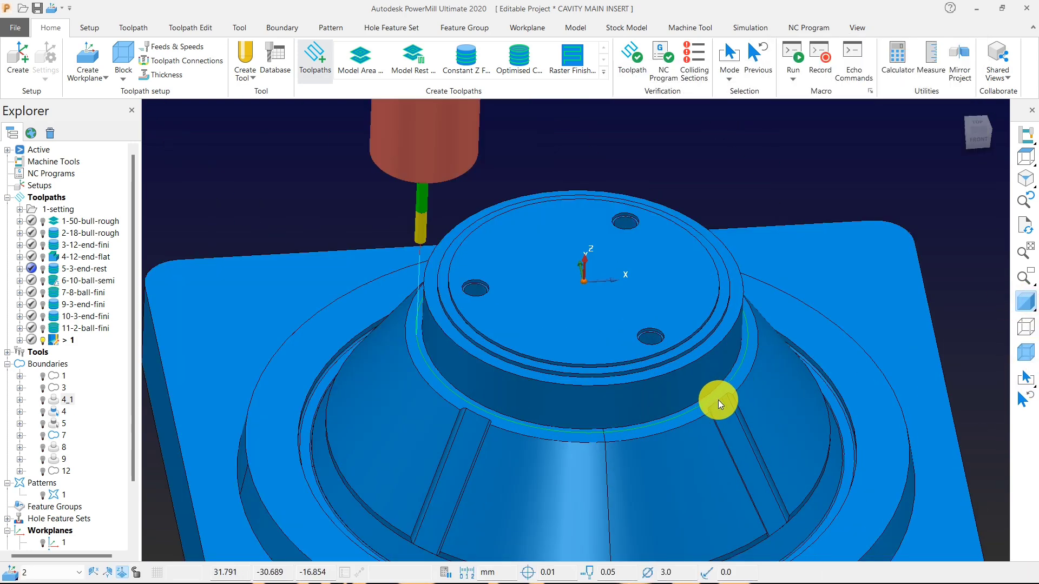
scroll(568, 371, down, 8)
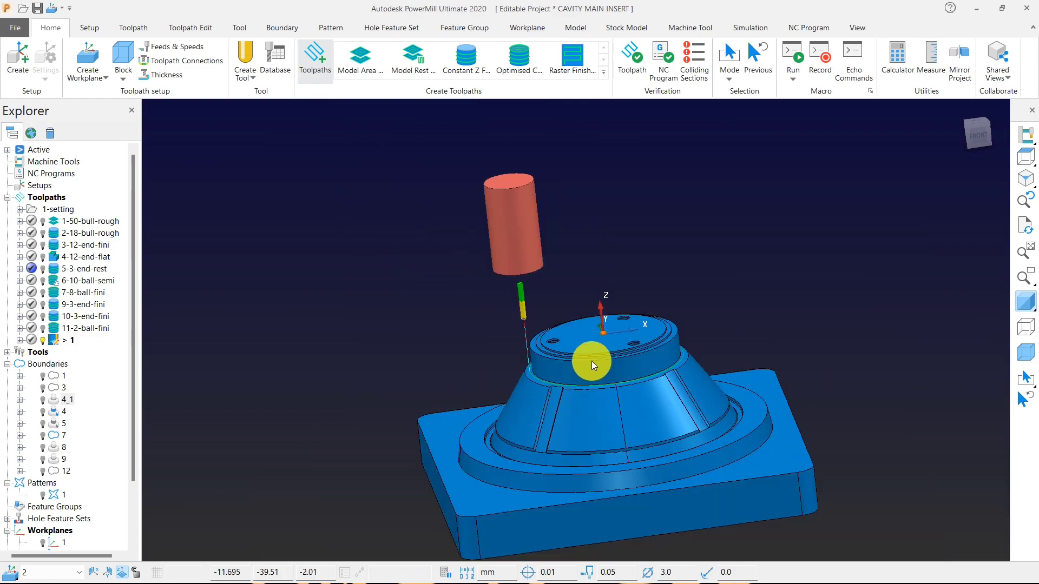
click(1026, 156)
middle_drag(480, 346, 496, 287)
scroll(506, 301, up, 8)
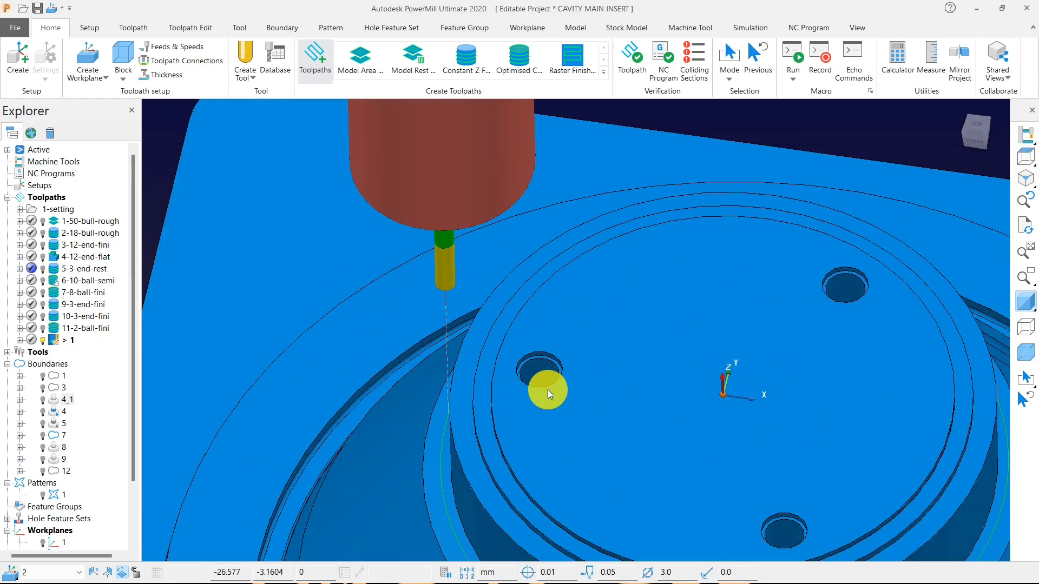
scroll(524, 361, down, 8)
middle_drag(565, 411, 490, 398)
scroll(557, 371, down, 5)
scroll(521, 391, up, 5)
middle_drag(648, 328, 544, 472)
scroll(611, 325, down, 5)
scroll(714, 377, up, 5)
middle_drag(558, 359, 568, 305)
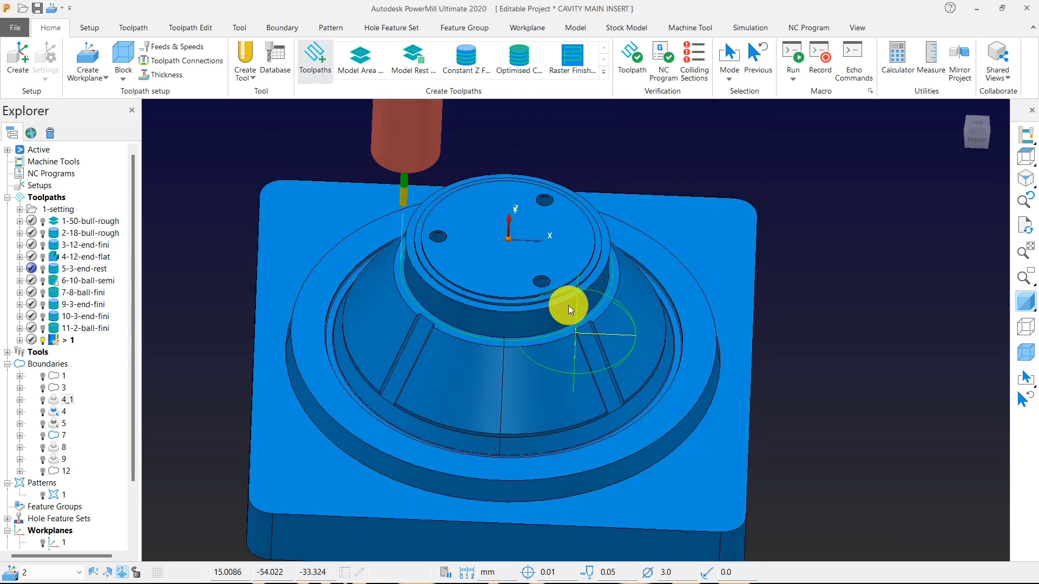